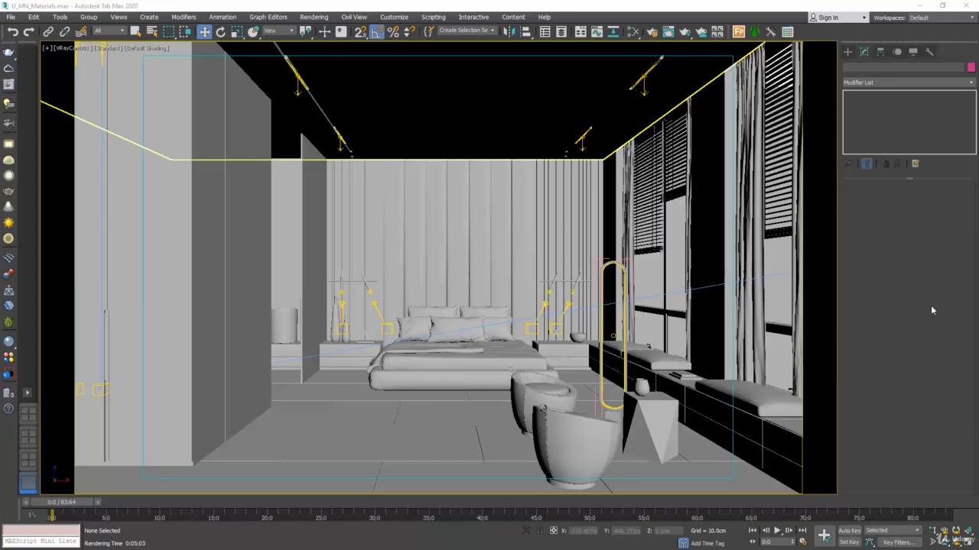
Step: Review the V-Ray image sampler type and progressive render settings in Render Setup
key("F10")
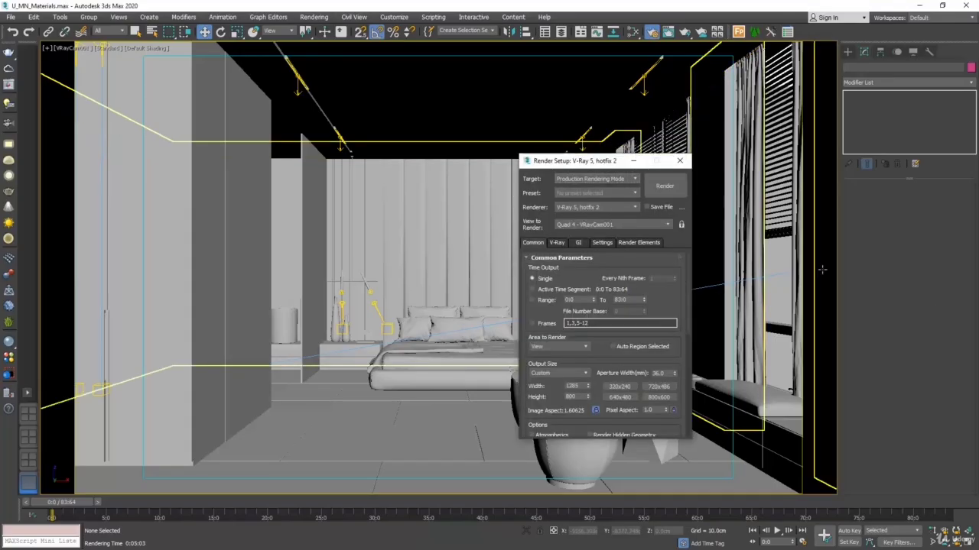
left_click(558, 243)
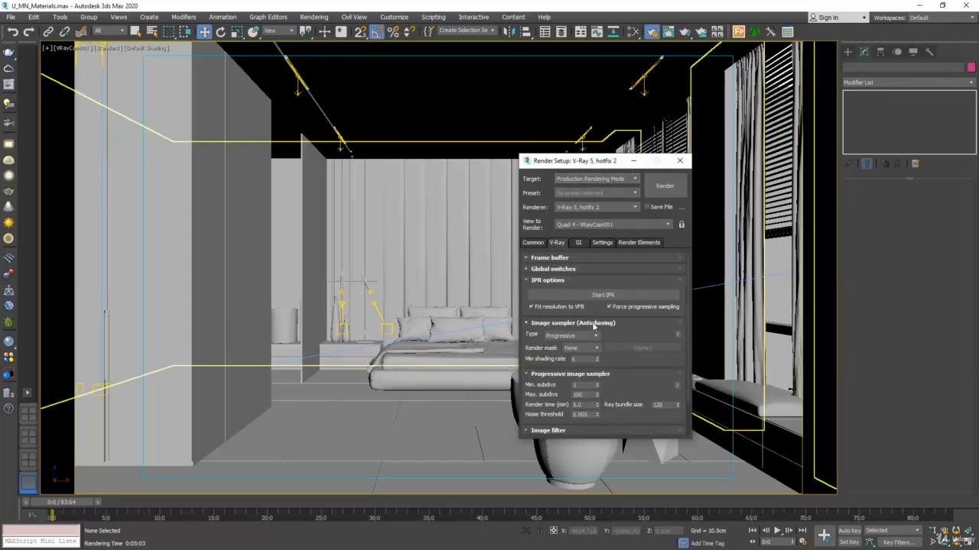
mouse_move(590, 336)
left_click(680, 160)
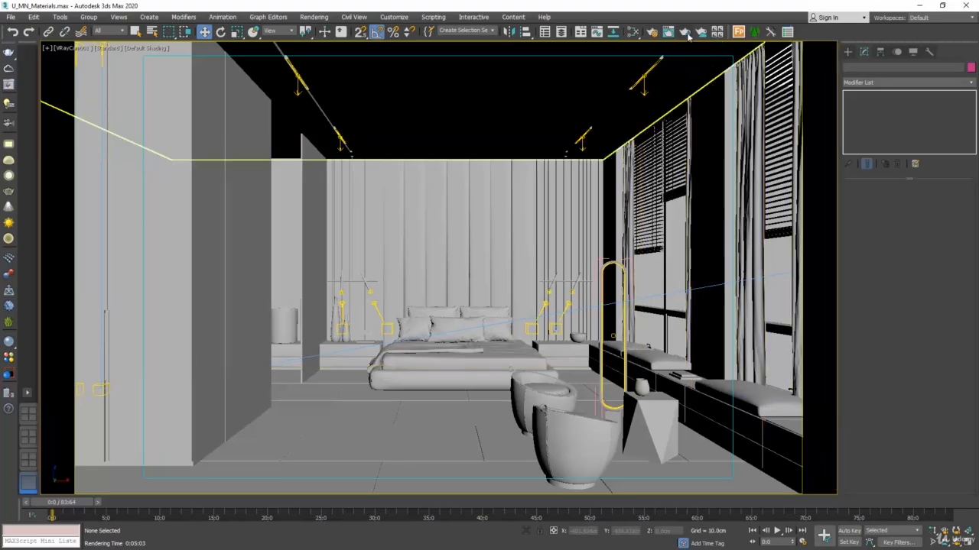
Step: Render the camera view and add an Exposure correction layer with exposure about -1.18 and highlight burn 0.25
key("shift+q")
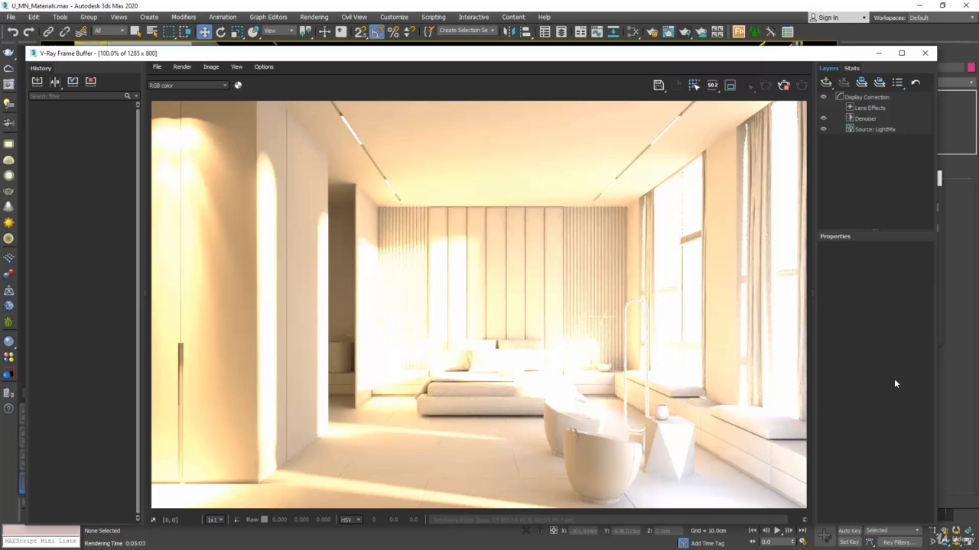
left_click(826, 82)
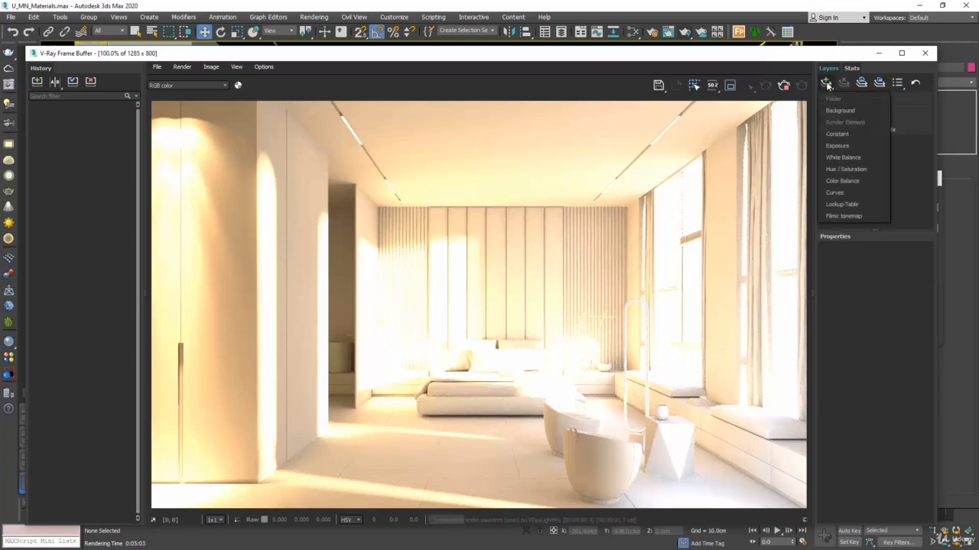
left_click(846, 145)
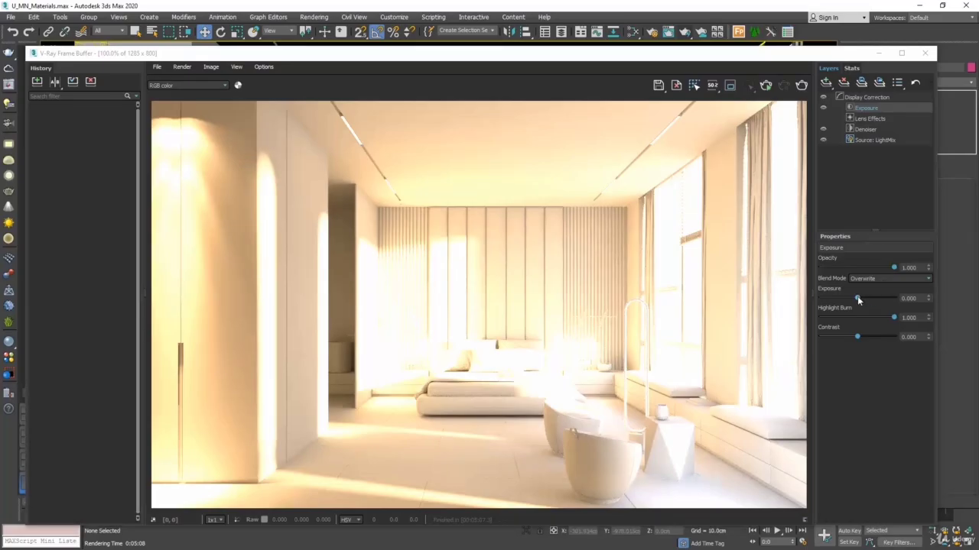
mouse_move(857, 299)
left_mouse_down()
mouse_move(872, 319)
mouse_move(838, 319)
mouse_move(849, 299)
left_mouse_up()
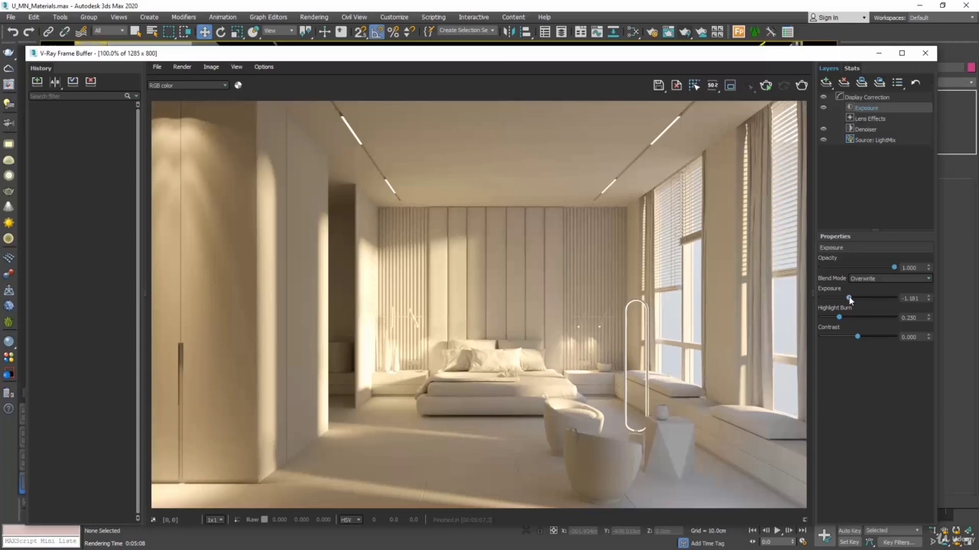
left_click(924, 53)
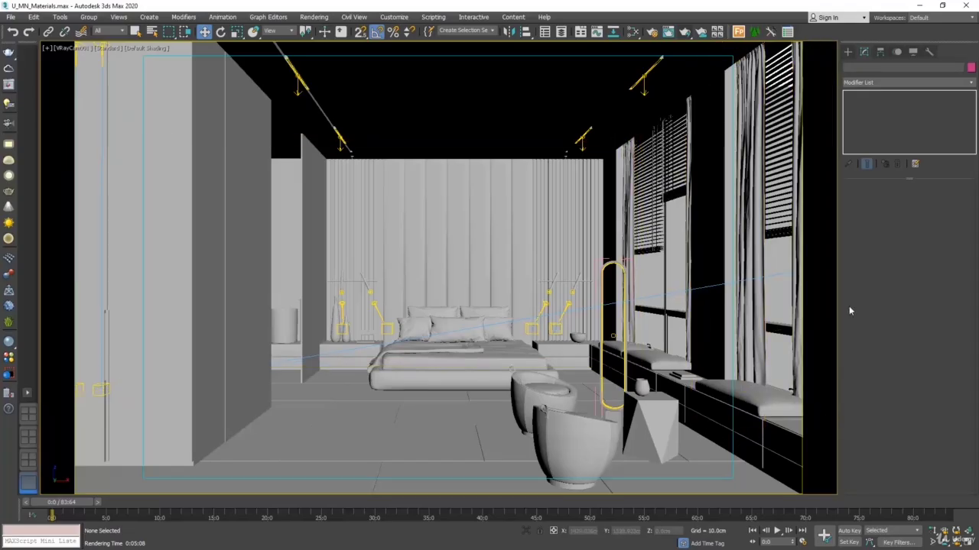
Step: Open the Material Editor, switch it to compact mode and return it to Slate mode
left_click(632, 33)
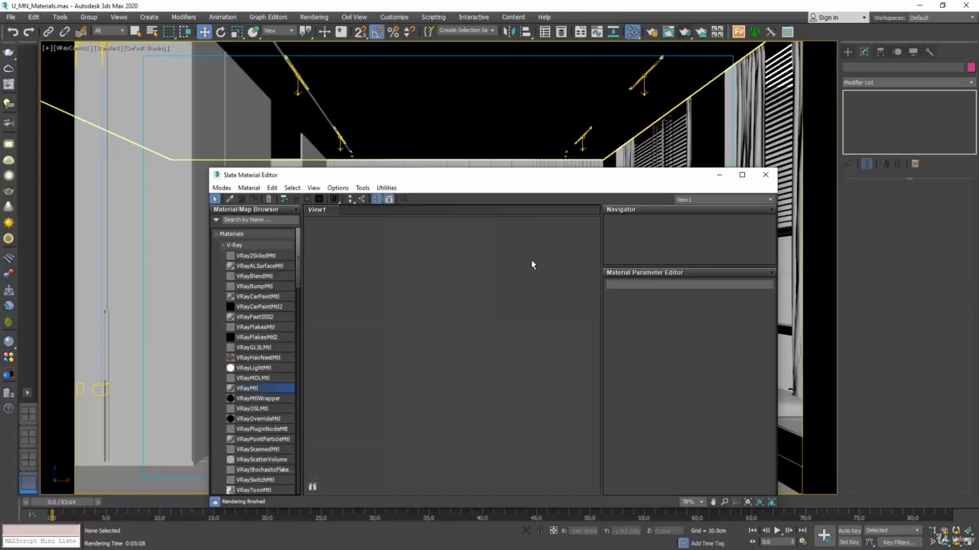
left_click(221, 188)
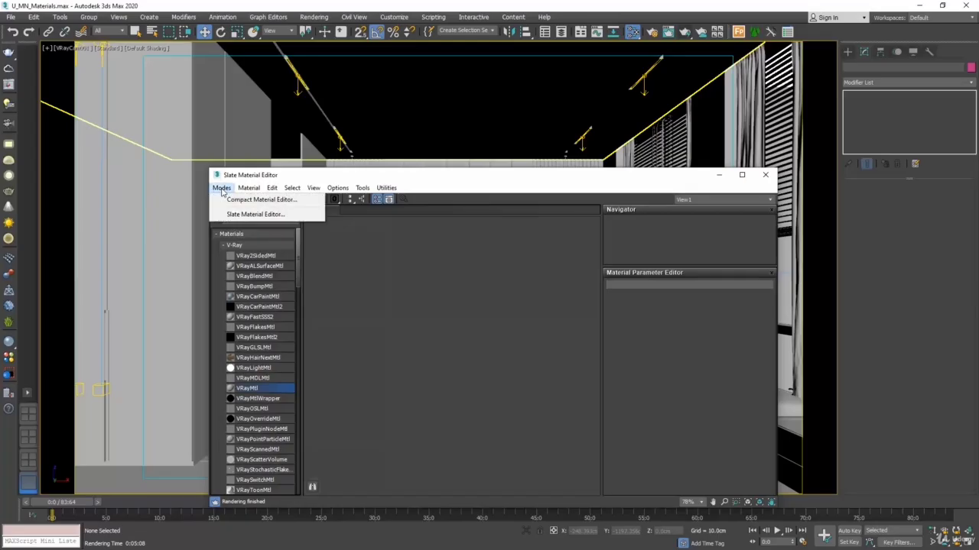
left_click(309, 201)
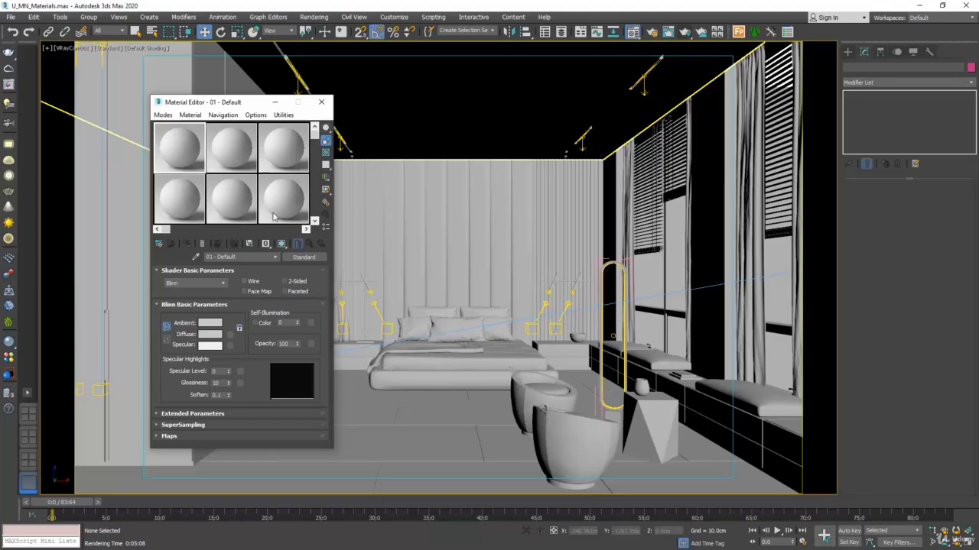
left_click(163, 115)
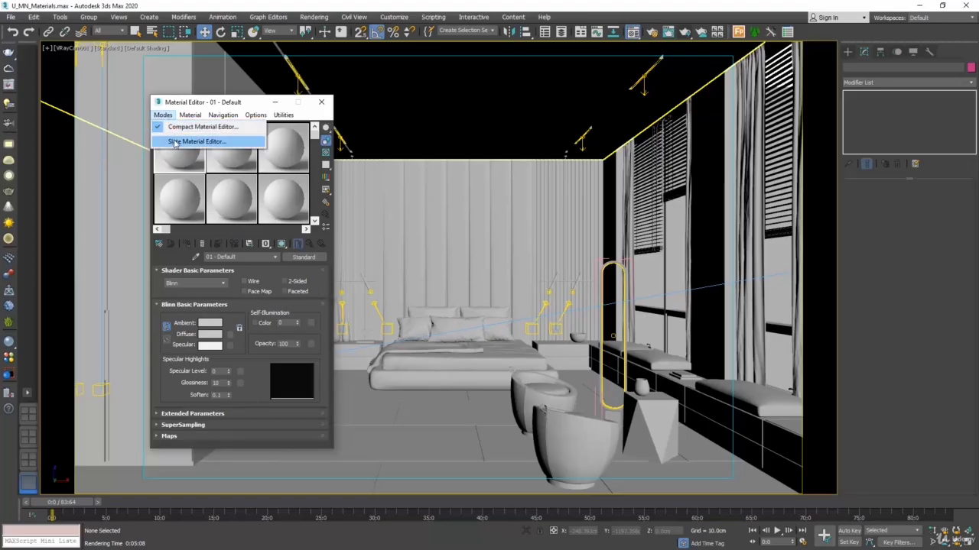
left_click(187, 142)
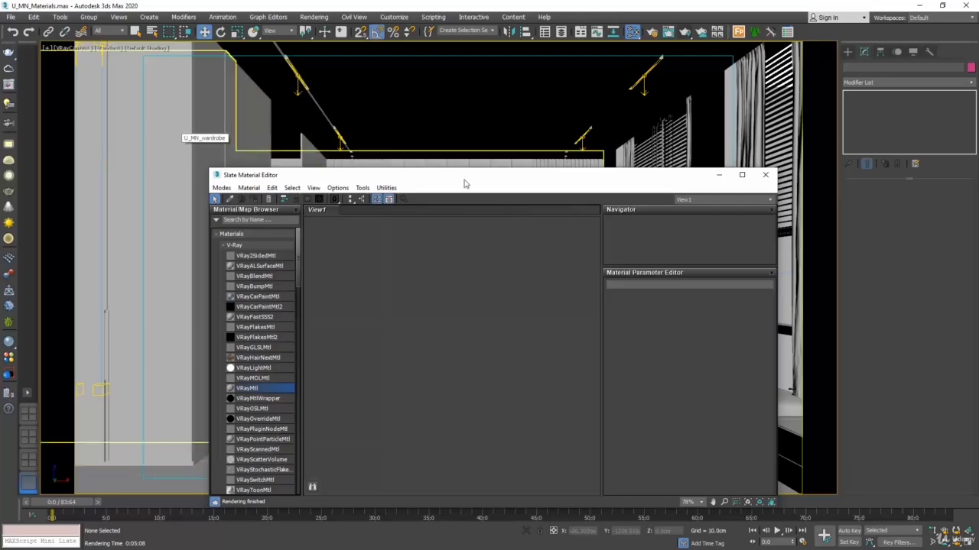
Step: Create a VRayMtl material node in View1 and show its parameters
left_click_drag(495, 179, 475, 123)
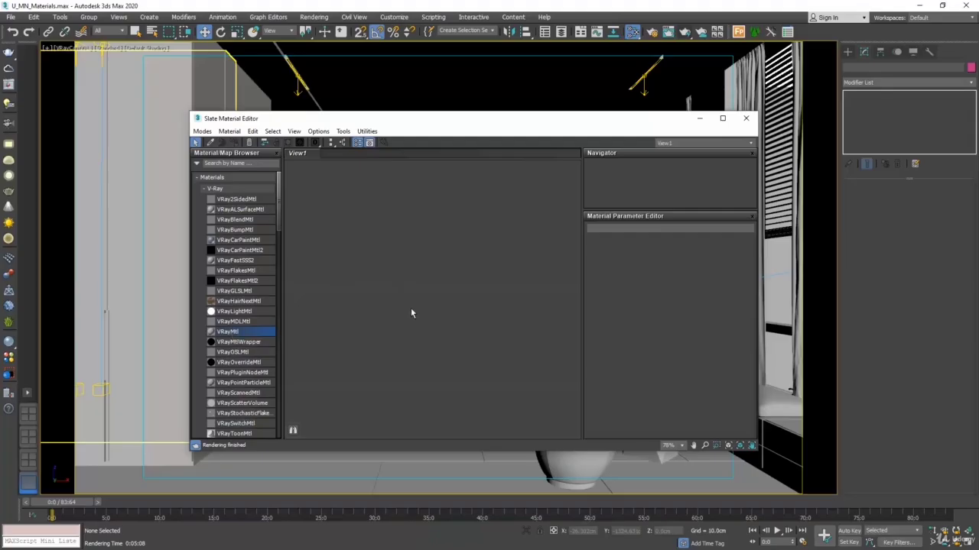
left_click_drag(410, 314, 411, 312)
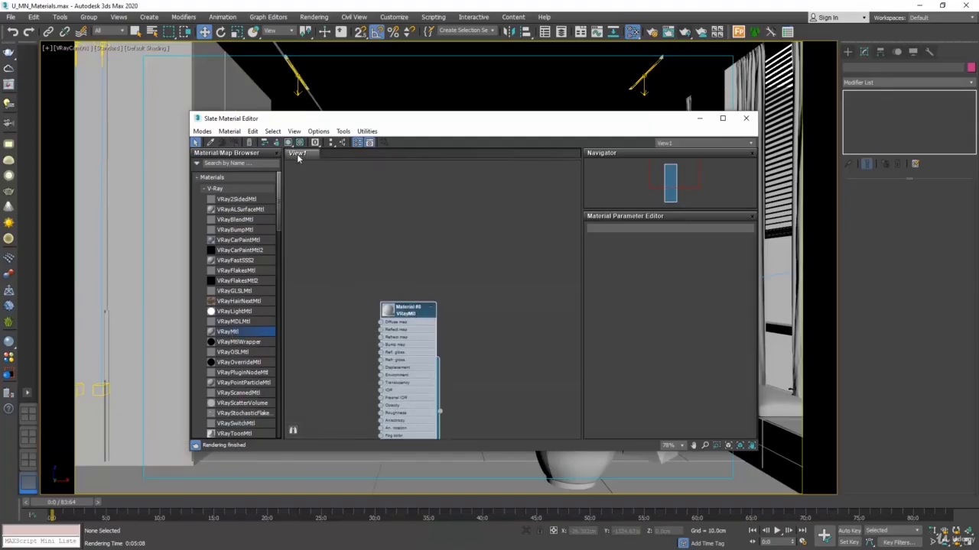
left_click_drag(412, 313, 431, 212)
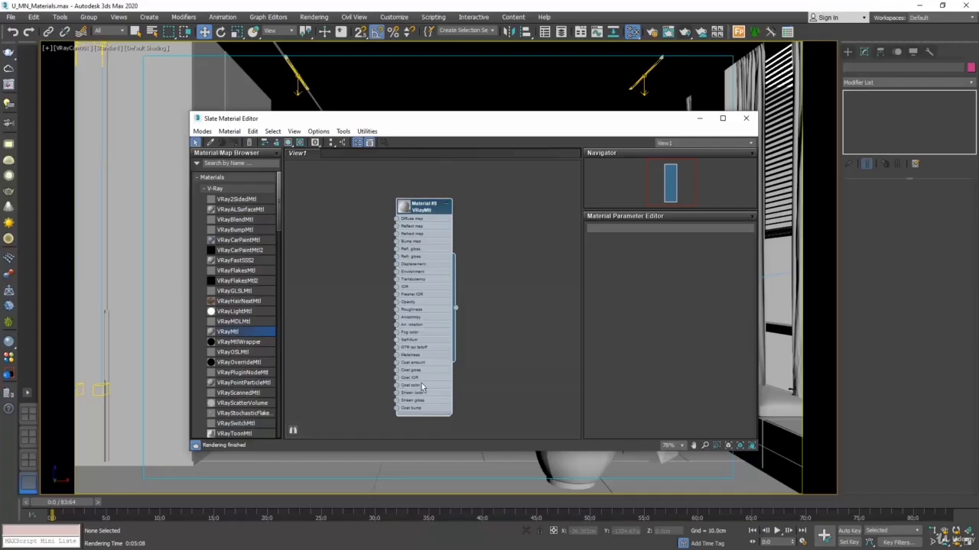
double_click(429, 261)
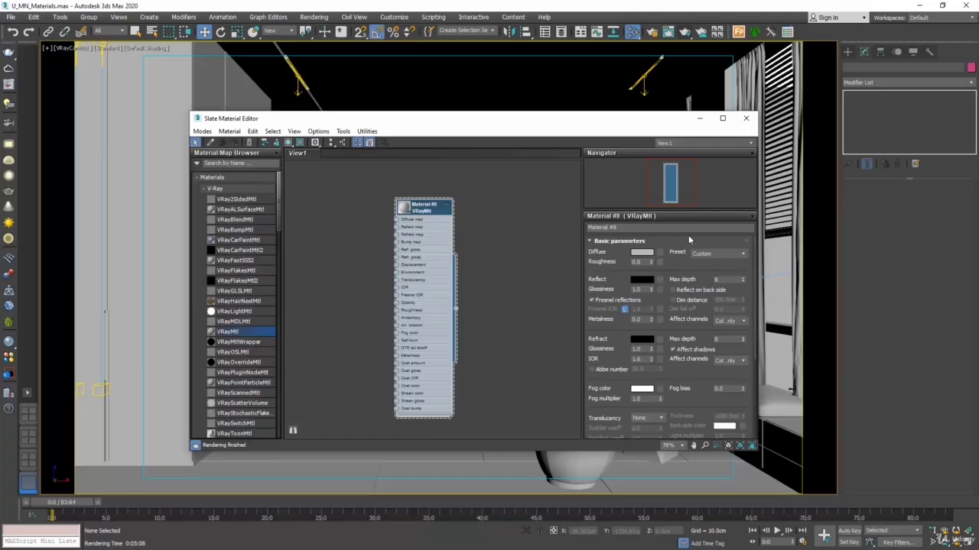
Step: Create a second VRayMtl node from the node view and place it directly below the first one
right_click(335, 295)
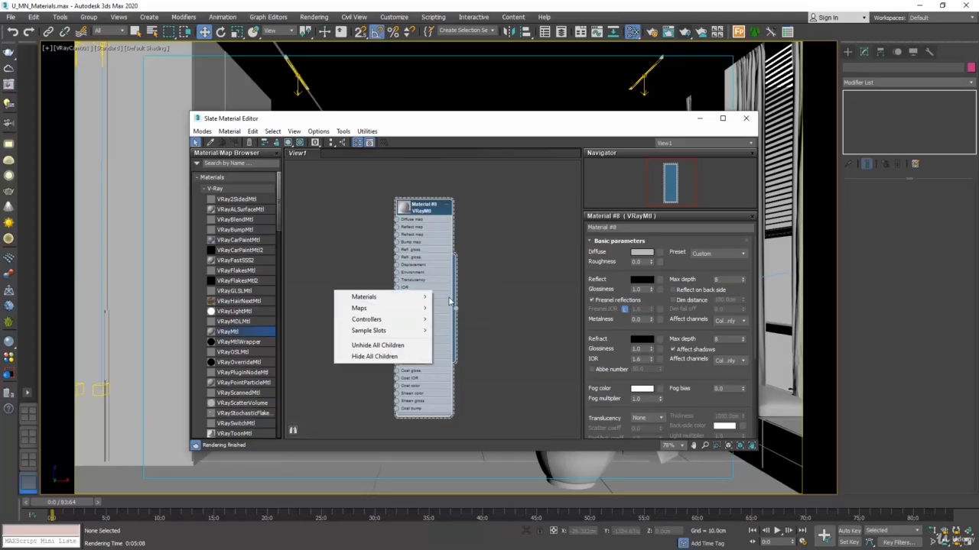
mouse_move(428, 299)
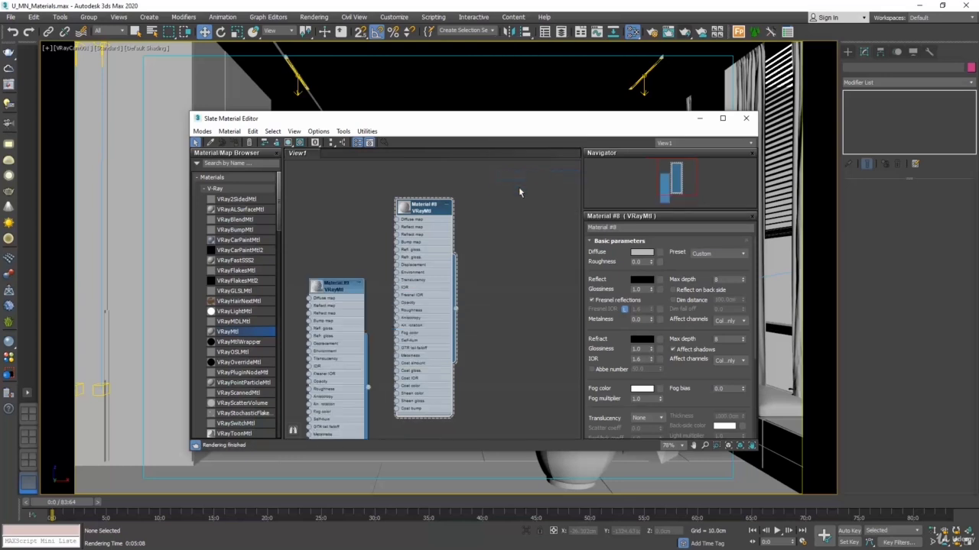
left_click_drag(334, 295, 432, 372)
scroll(425, 186, "down", 3)
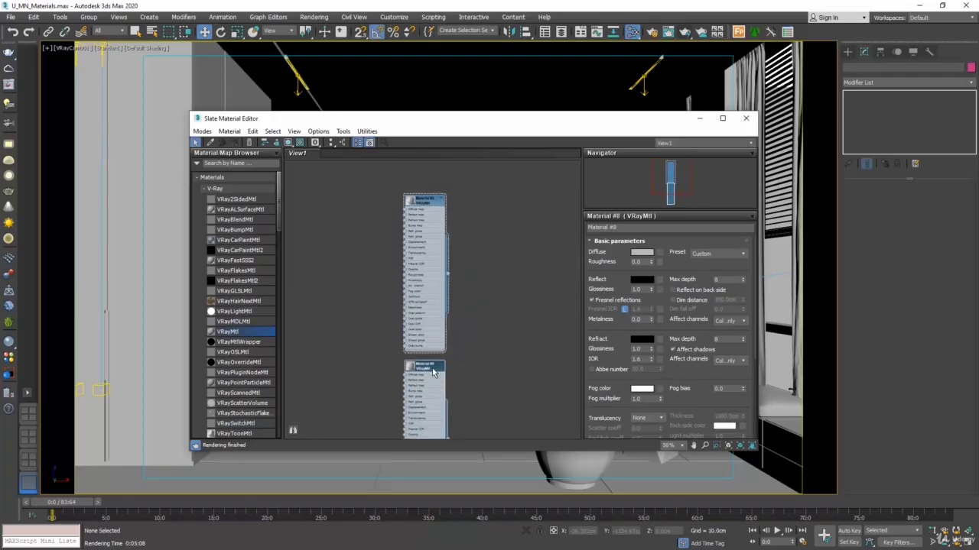
middle_click_drag(498, 343, 502, 304)
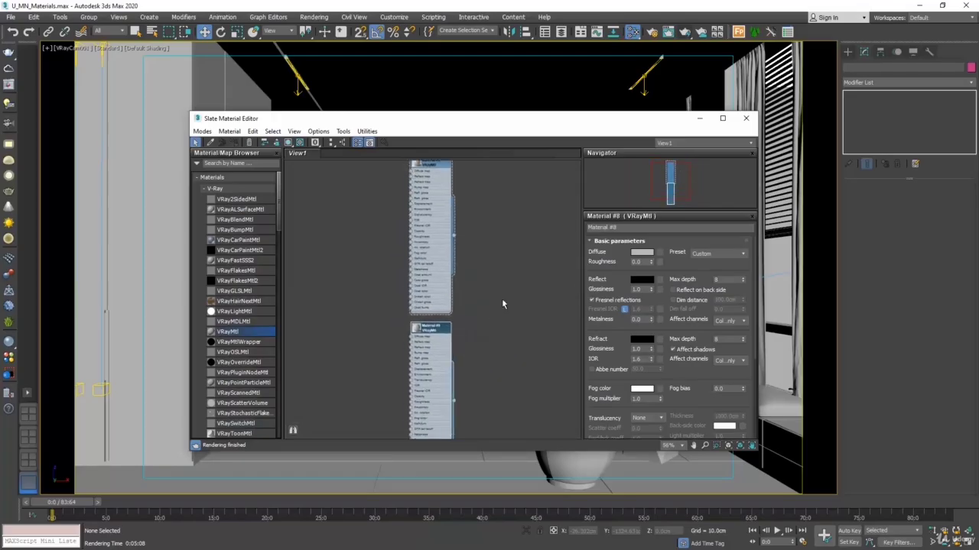
scroll(451, 328, "up", 5)
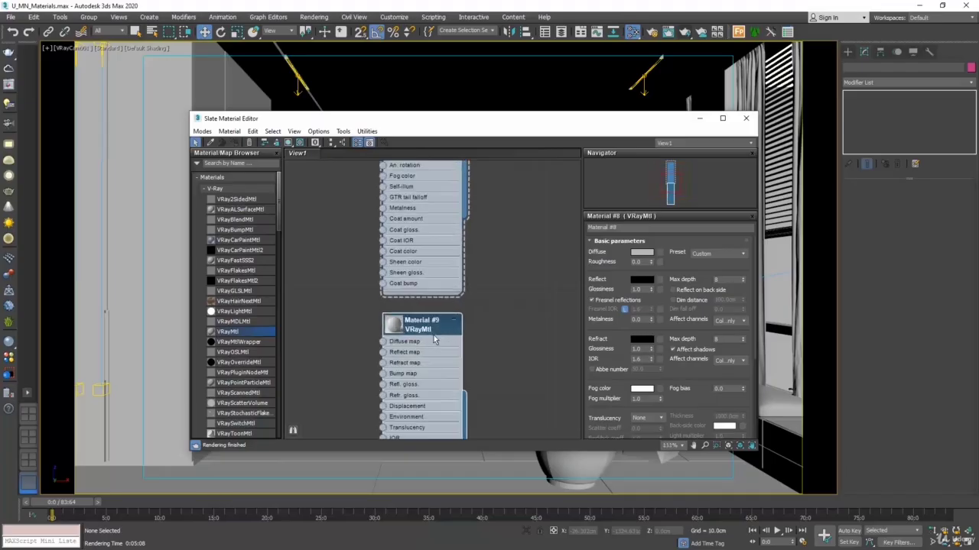
scroll(435, 342, "down", 6)
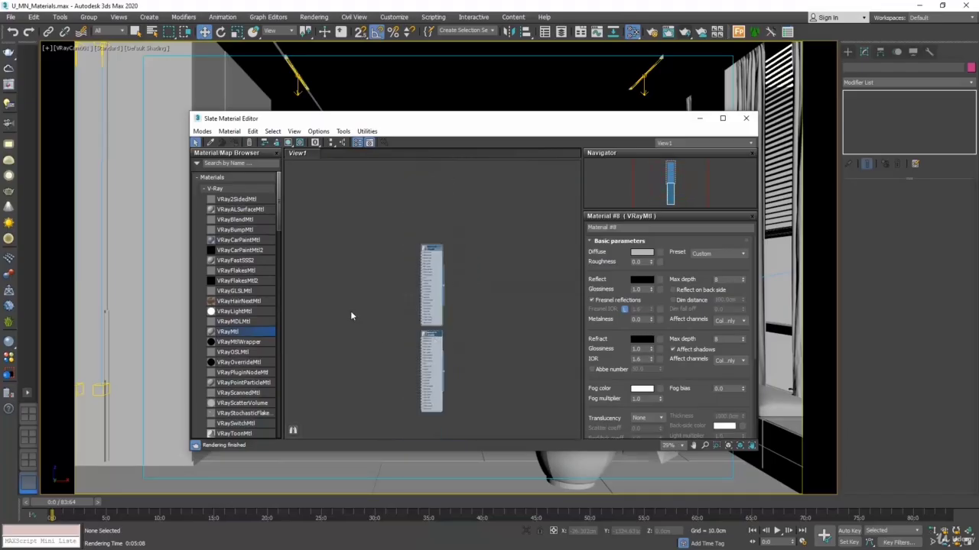
middle_click_drag(350, 313, 405, 291)
Step: Delete the second VRayMtl node, keeping only the first material
scroll(432, 298, "up", 3)
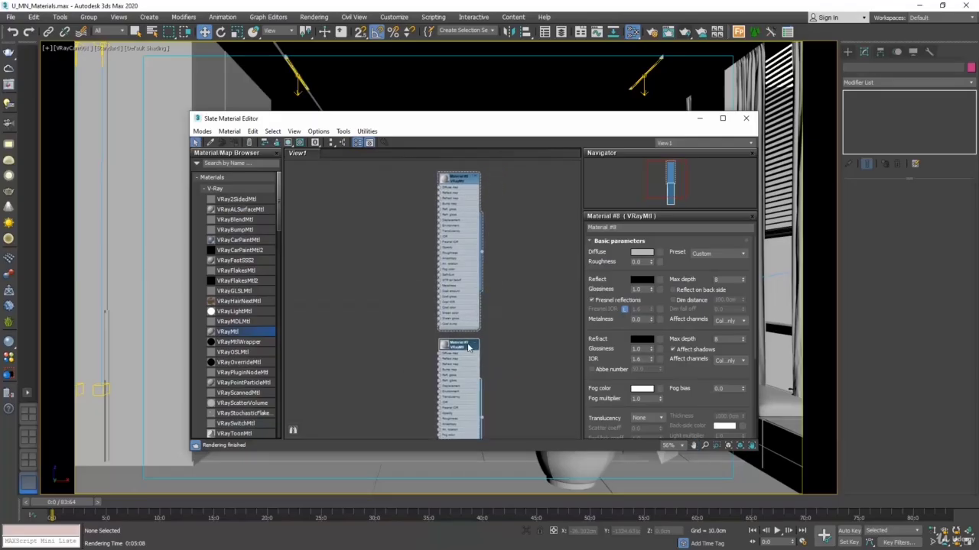
key("Delete")
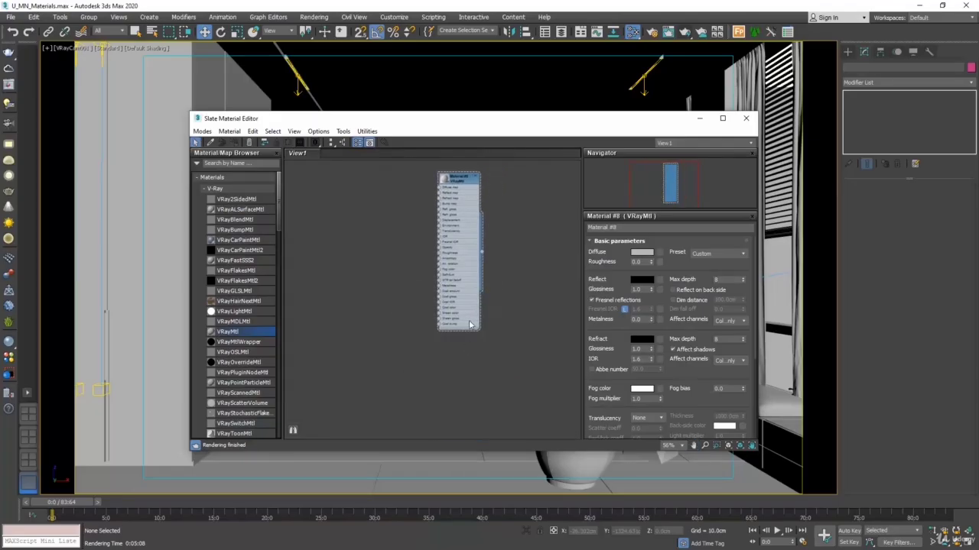
scroll(491, 161, "up", 3)
scroll(492, 164, "up", 1)
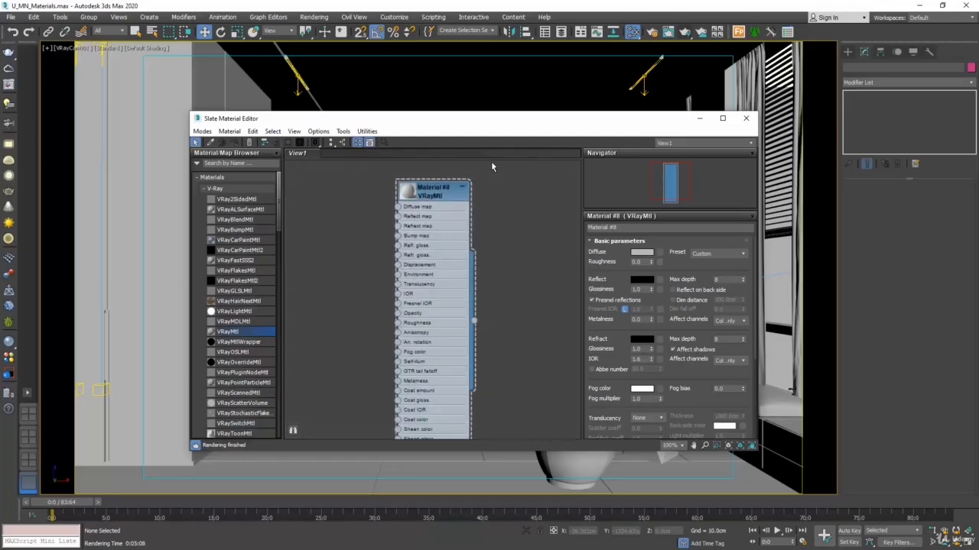
Step: Narrow and reposition the material editor window so the wardrobe is visible, and assign the VRayMtl to the wardrobe
left_click_drag(503, 120, 730, 175)
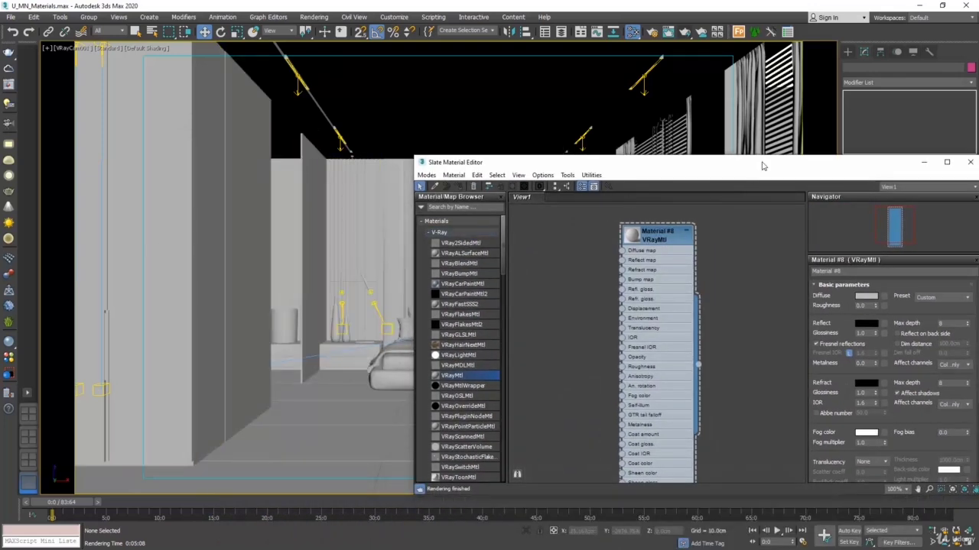
left_click_drag(612, 162, 103, 184)
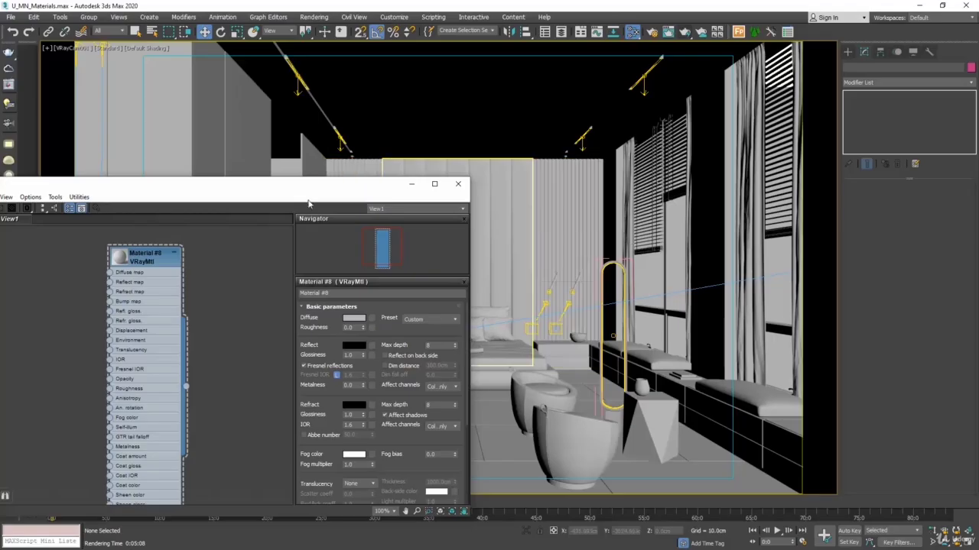
left_click_drag(306, 189, 637, 151)
left_click_drag(776, 268, 699, 267)
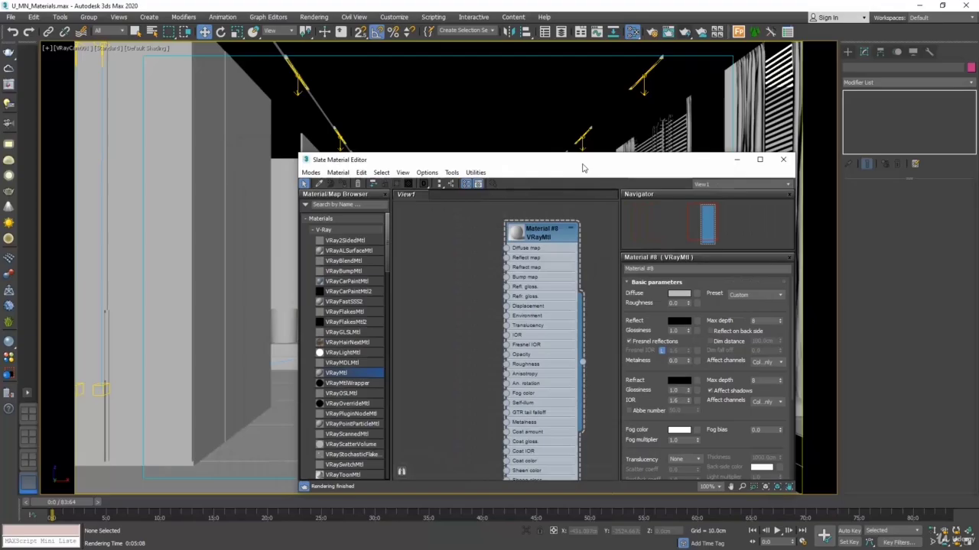
left_click_drag(582, 168, 663, 153)
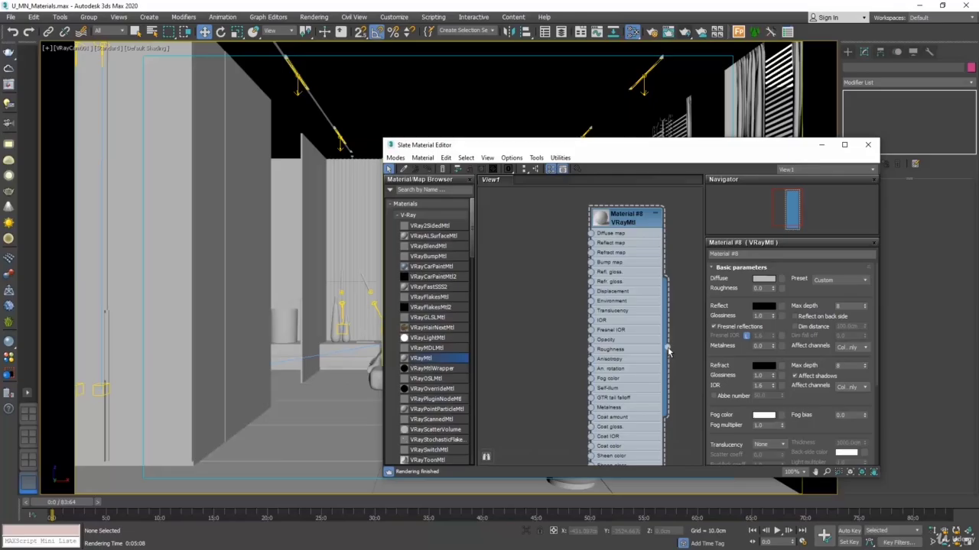
left_click_drag(666, 349, 161, 248)
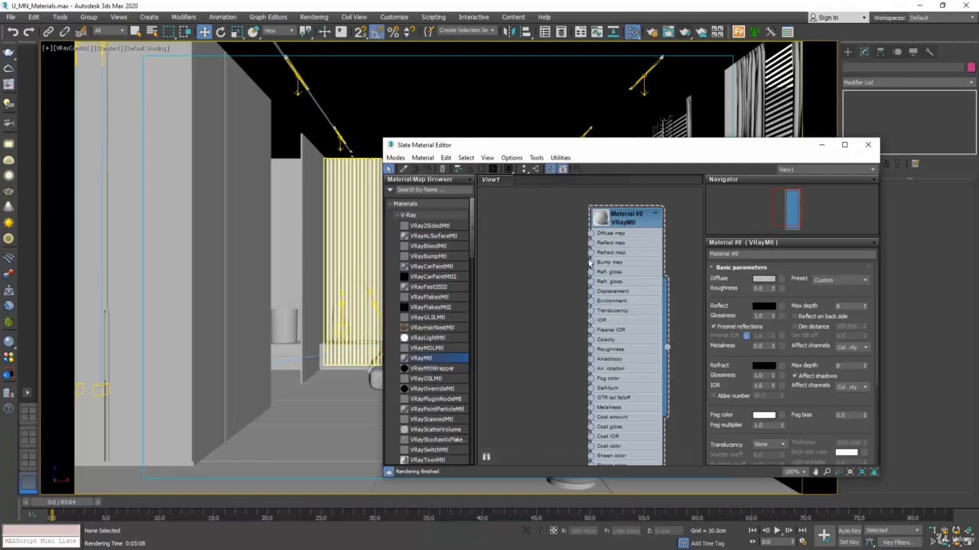
Step: Rename the wardrobe's VRayMtl material to wood
left_click(639, 263)
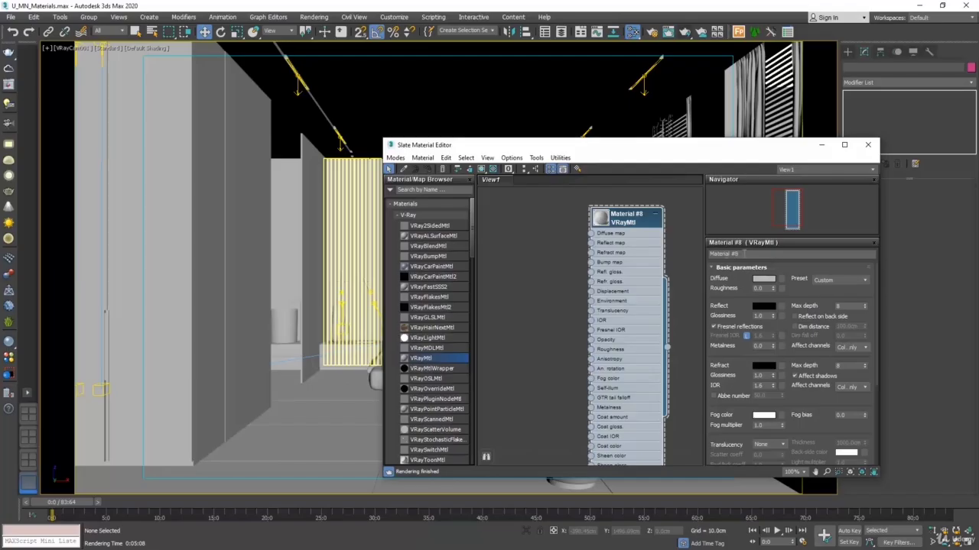
left_click(746, 253)
type("wood")
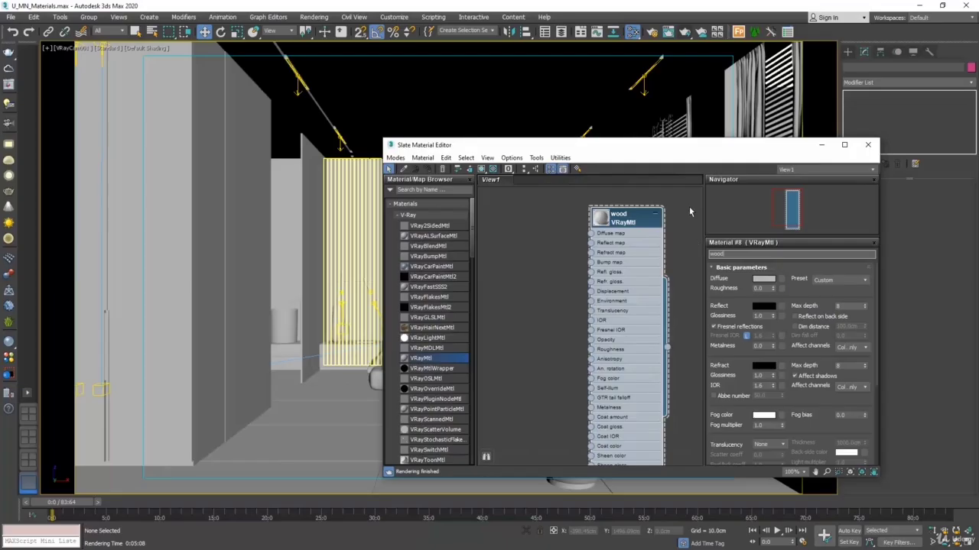
Step: Change the wood material's diffuse color to a fully saturated dark red
left_click(764, 279)
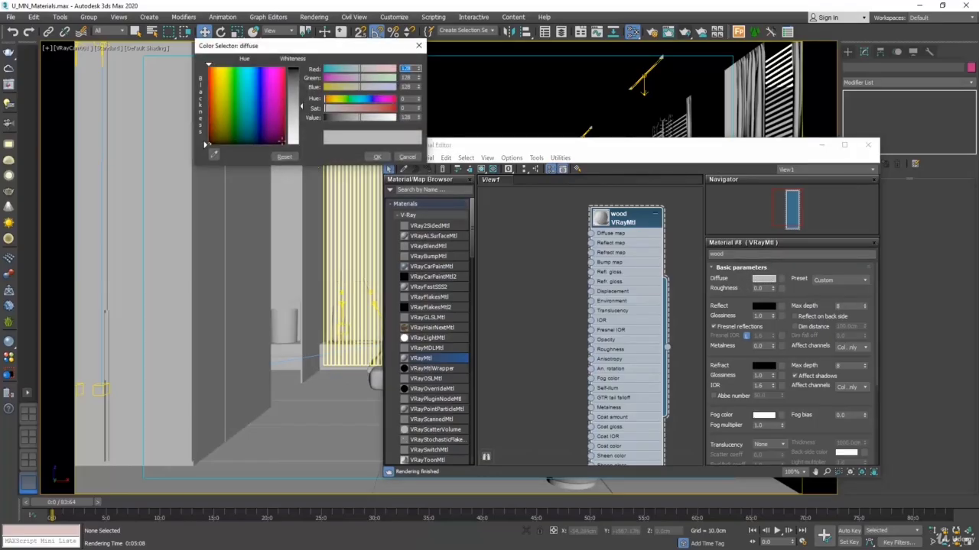
mouse_move(216, 104)
left_mouse_down()
mouse_move(205, 99)
mouse_move(207, 133)
mouse_move(205, 120)
left_mouse_up()
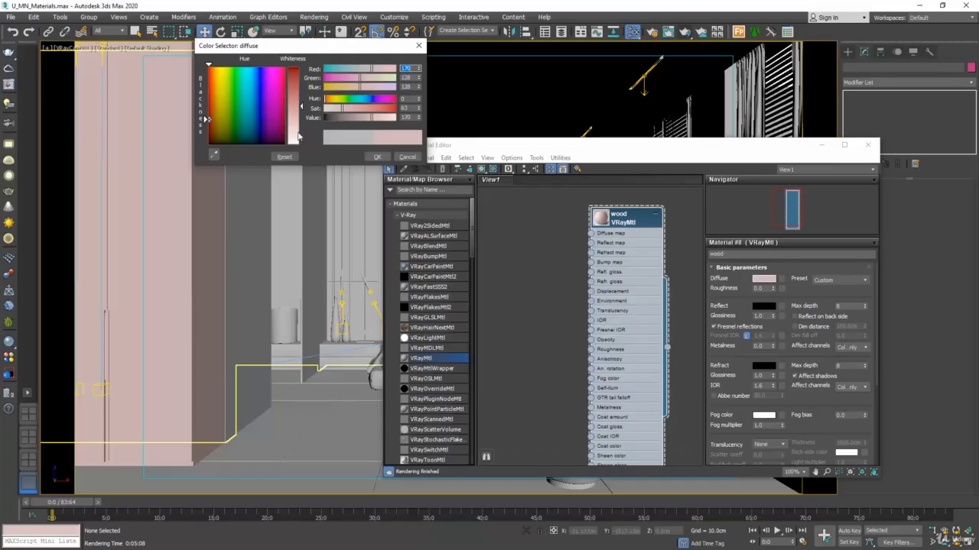
left_click_drag(301, 106, 303, 68)
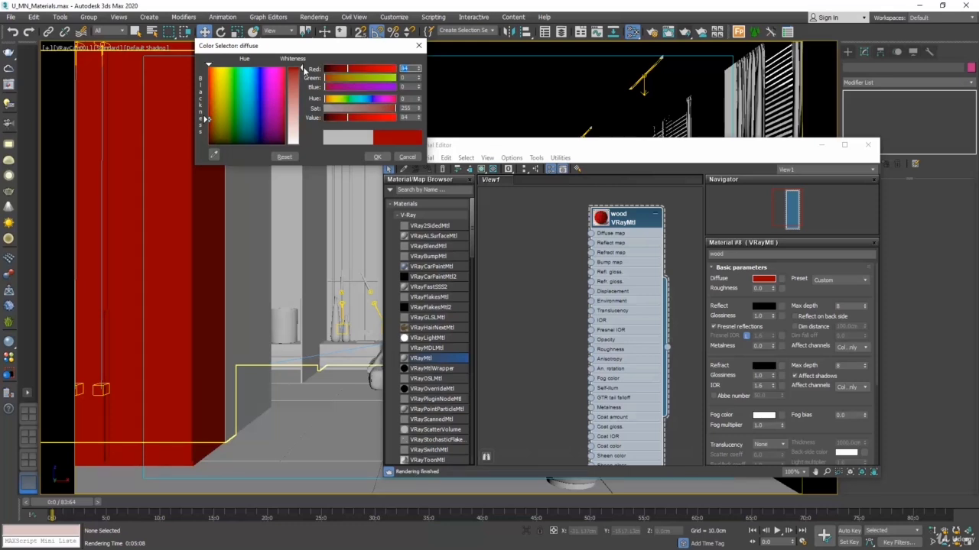
left_click(375, 158)
Step: Move the material editor clear of the faceted side table and assign the wood material to that table
left_click_drag(473, 147, 228, 69)
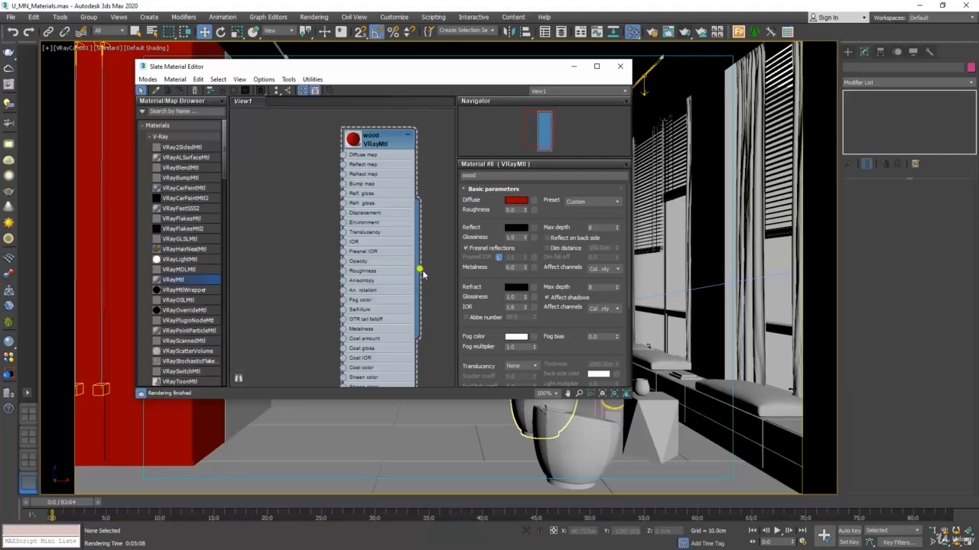
left_click_drag(420, 269, 656, 435)
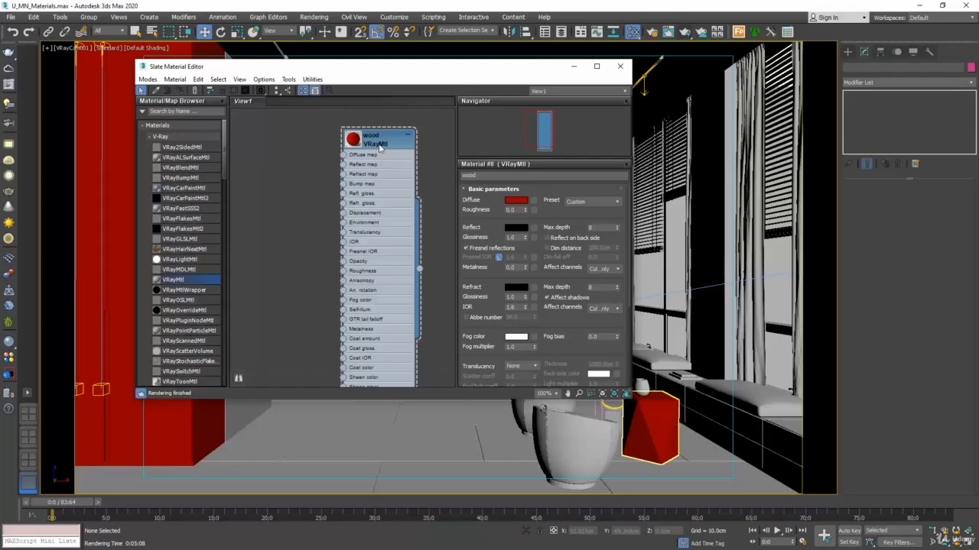
key("Delete")
left_click_drag(610, 292, 341, 135)
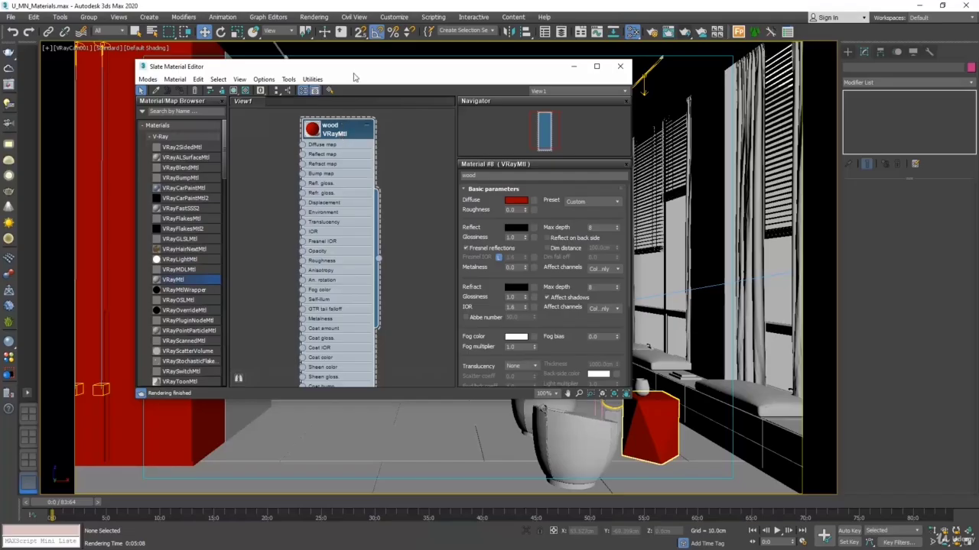
Step: Uncover the wooden slats beside the bed, select them and assign the wood material to the selection
left_click_drag(353, 78, 640, 160)
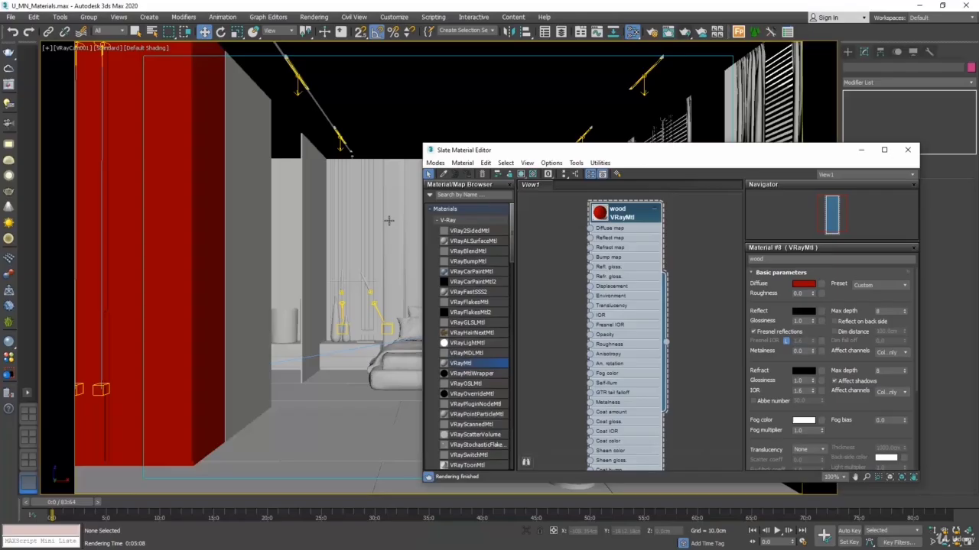
left_click(347, 225)
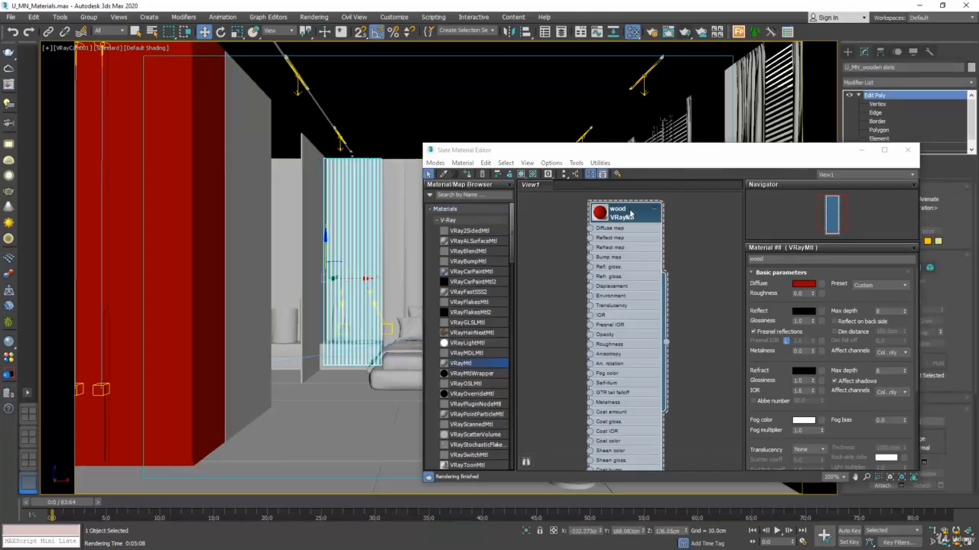
left_click(630, 217)
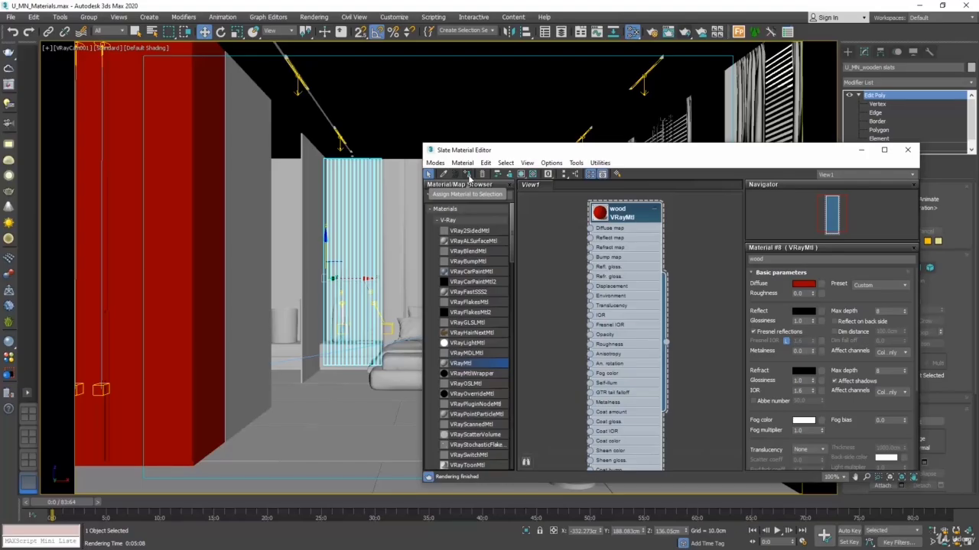
left_click(469, 175)
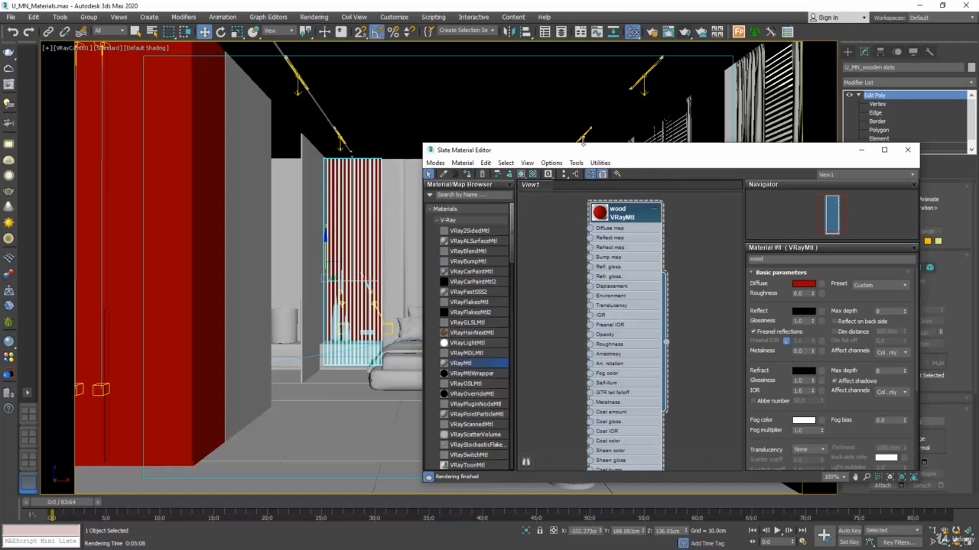
Step: Assign the wood material to the bench cabinets under the windows and to the wooden walls behind the slats
left_click_drag(649, 158, 377, 135)
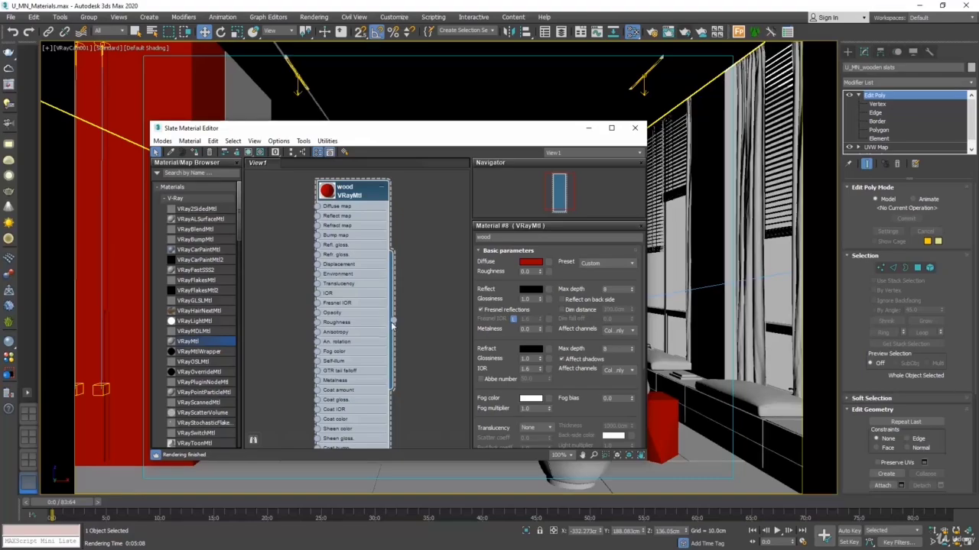
left_click_drag(392, 321, 684, 415)
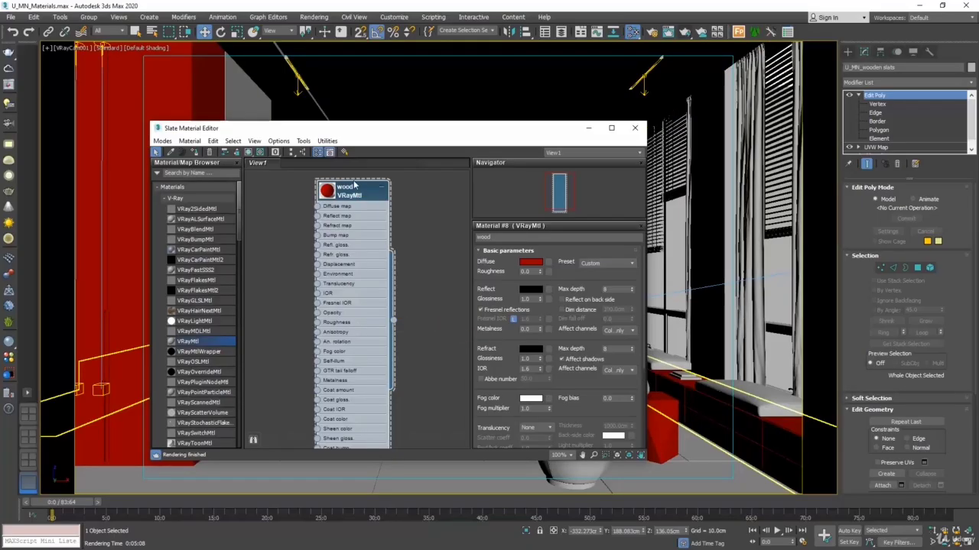
left_click_drag(326, 130, 567, 180)
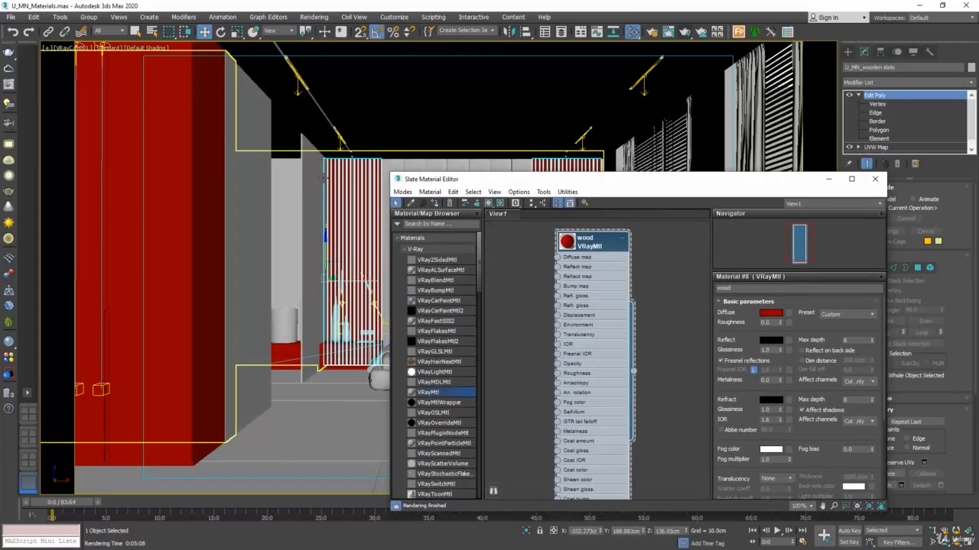
left_click(322, 178)
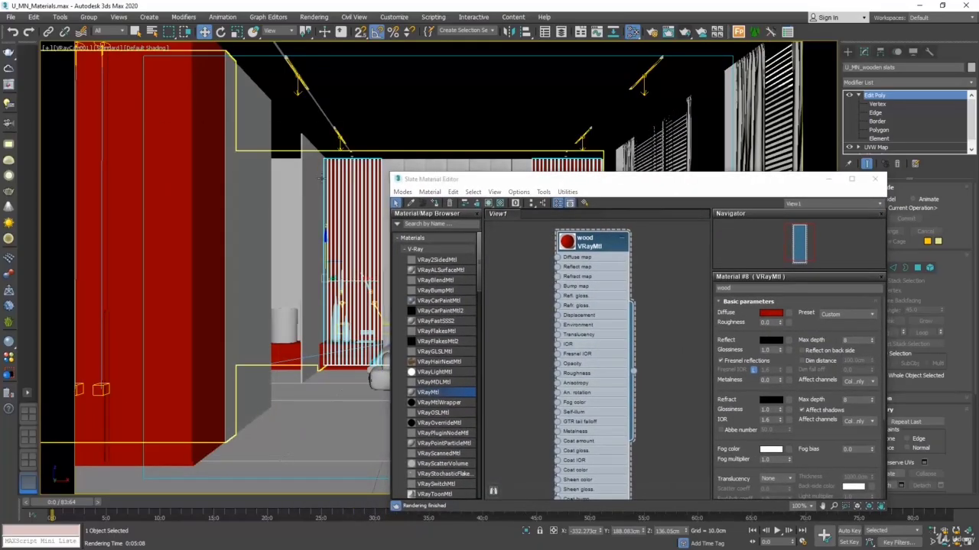
left_click(588, 251)
left_click(435, 203)
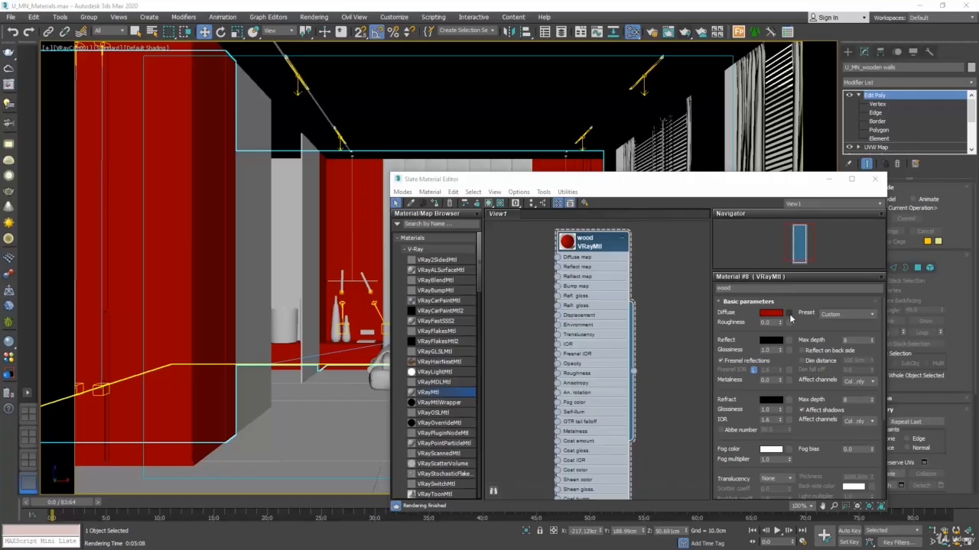
Step: Add a VRayBitmap map to the wood material's diffuse slot
left_click(790, 315)
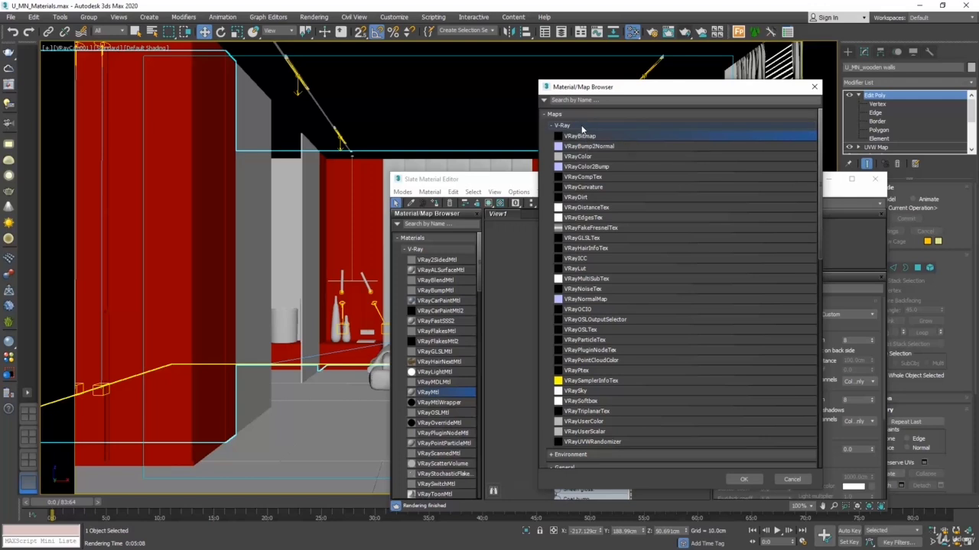
left_click(582, 127)
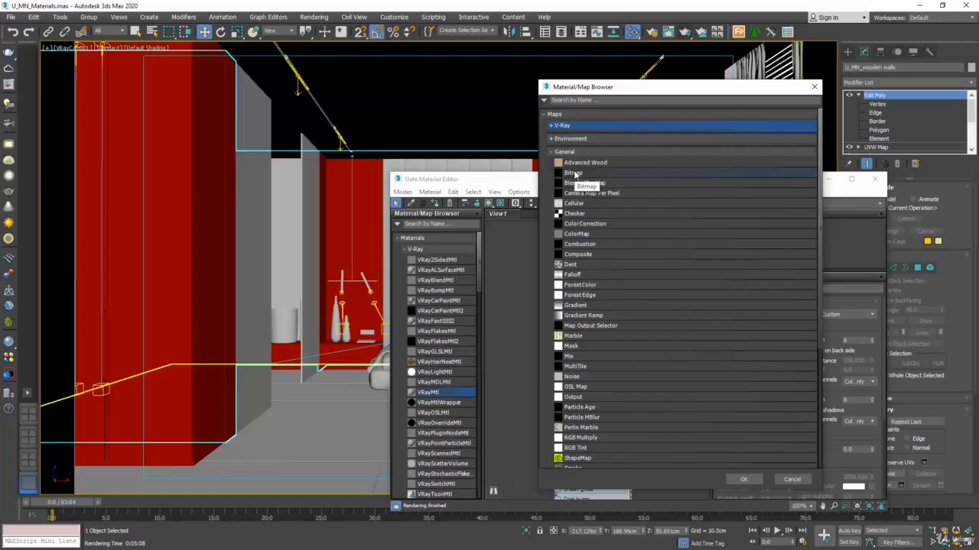
left_click(570, 126)
left_click(602, 136)
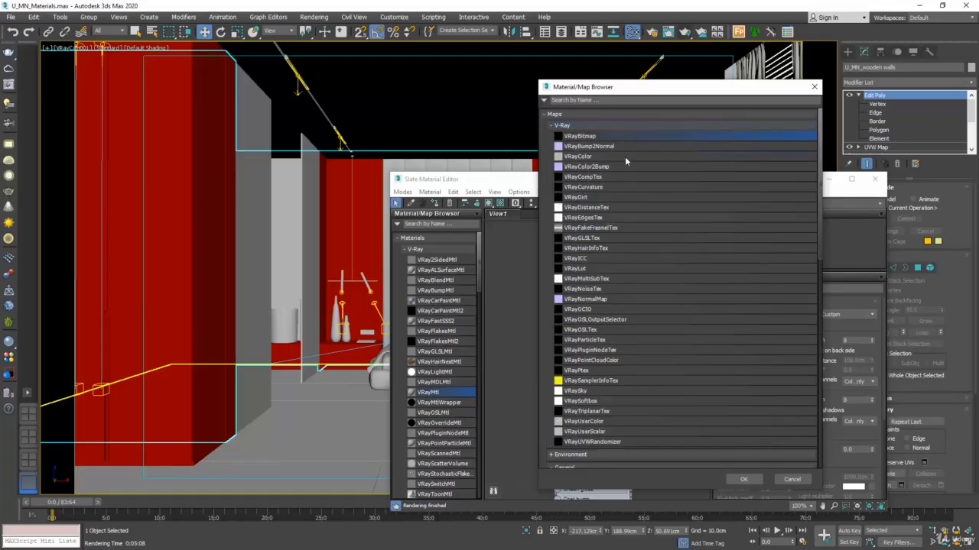
left_click(743, 480)
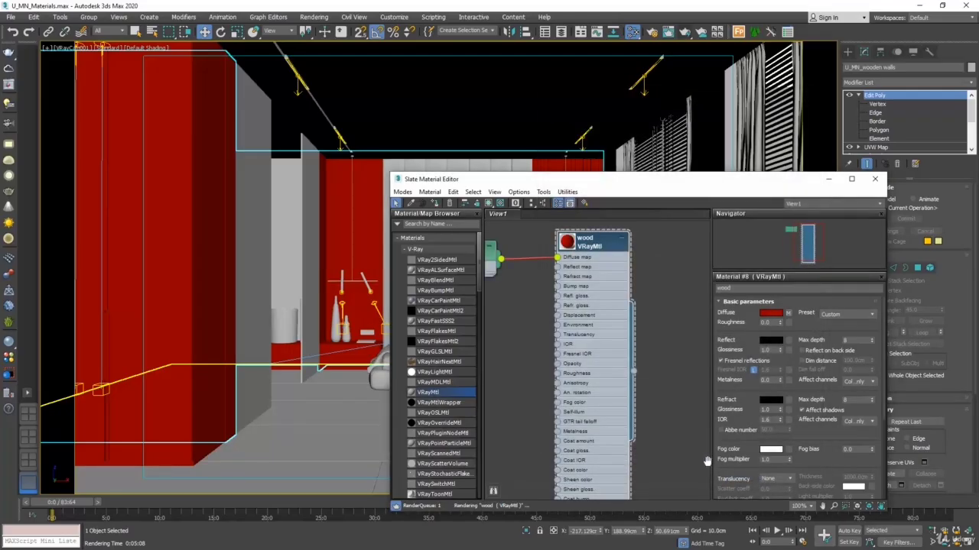
Step: Open the VRayBitmap node's parameters and load the U_MN_wood light image from the materials folder as its bitmap
middle_click_drag(509, 302, 601, 325)
left_click(558, 280)
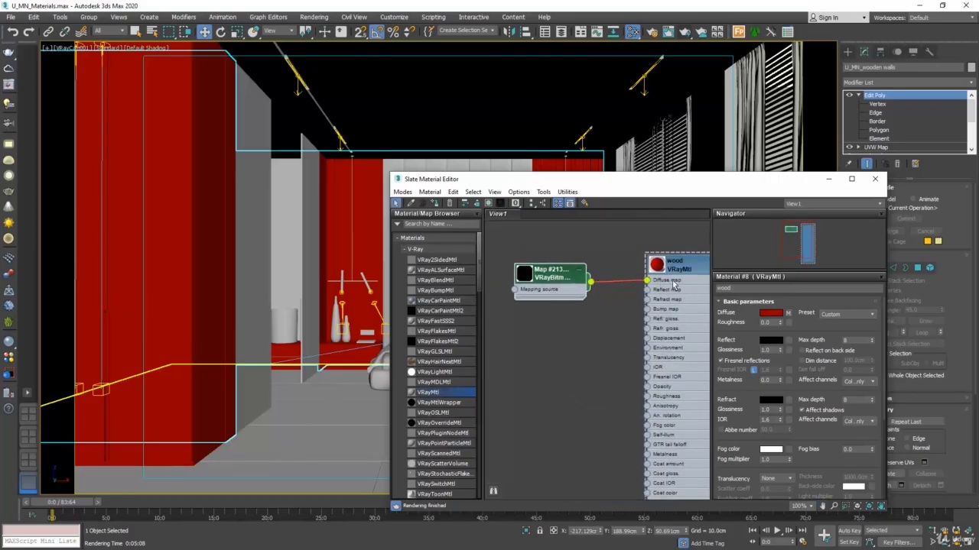
middle_click_drag(586, 345, 563, 350)
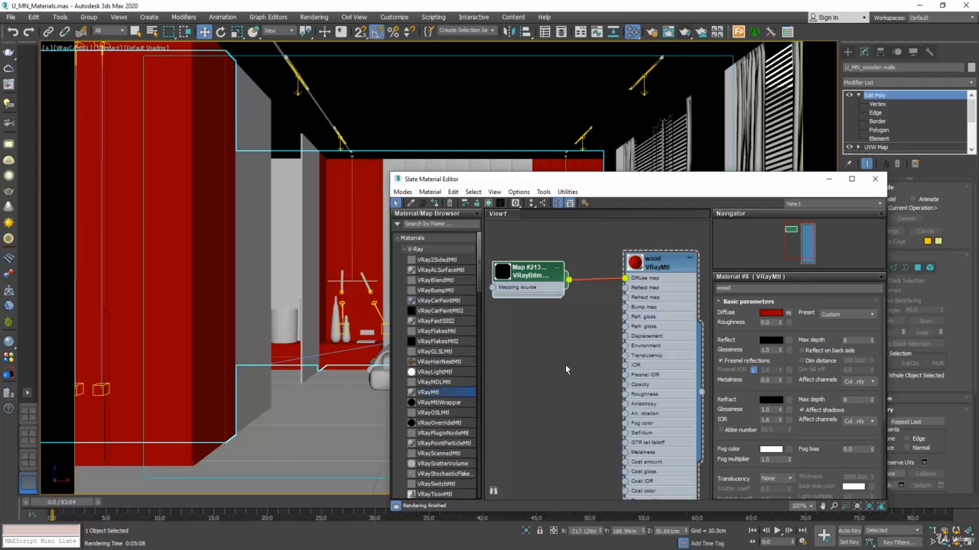
double_click(529, 273)
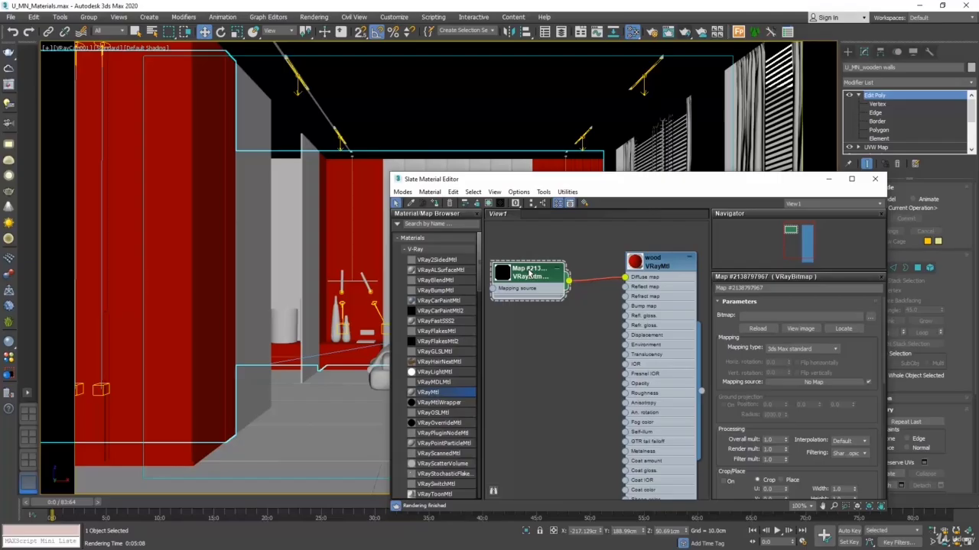
double_click(650, 317)
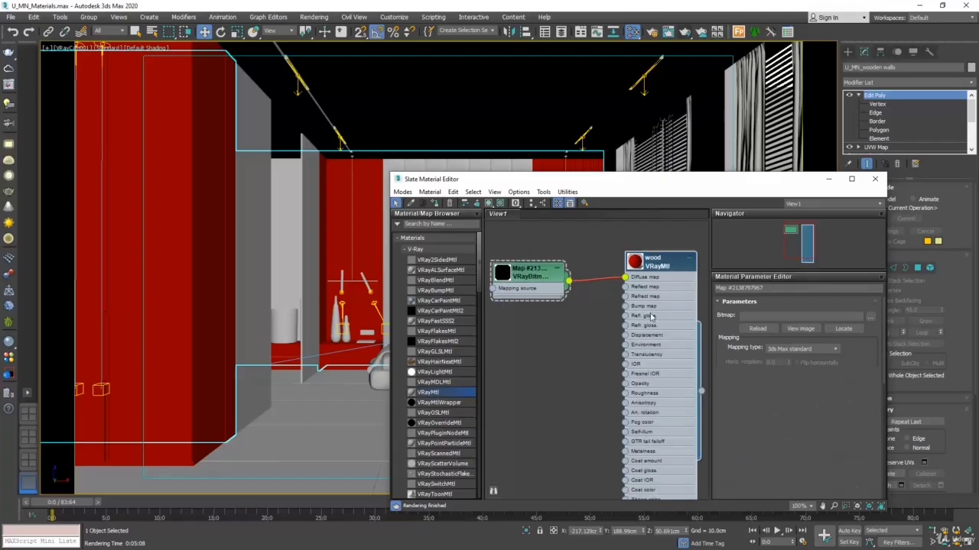
double_click(540, 292)
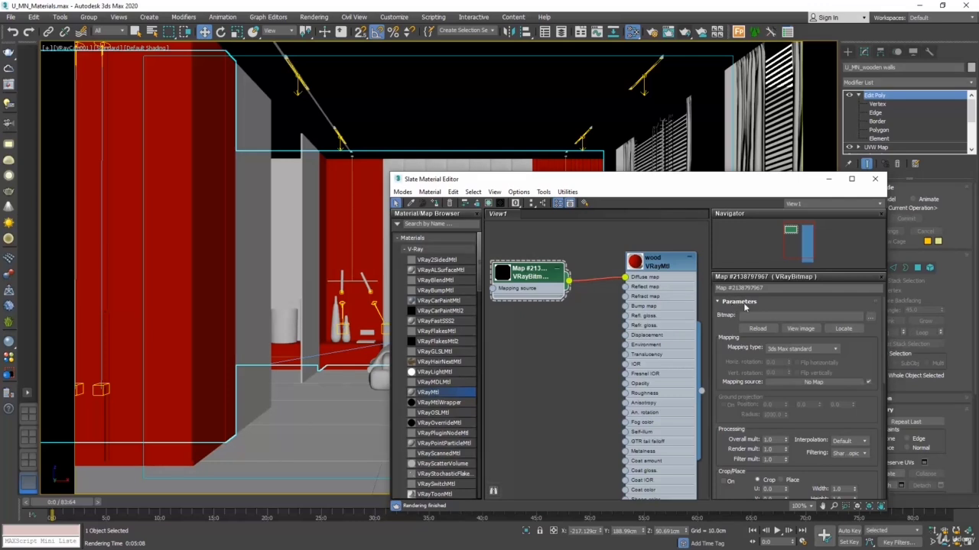
left_click(871, 319)
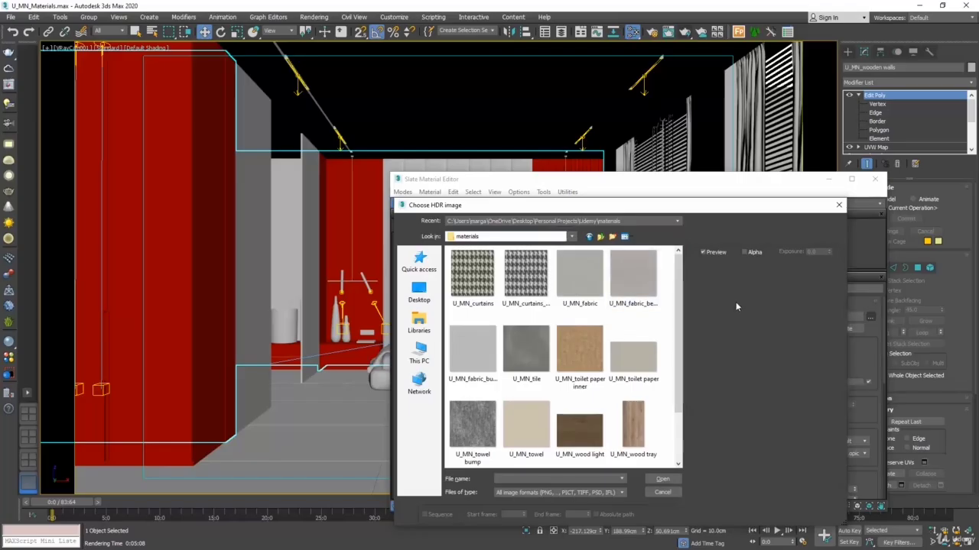
left_click(578, 434)
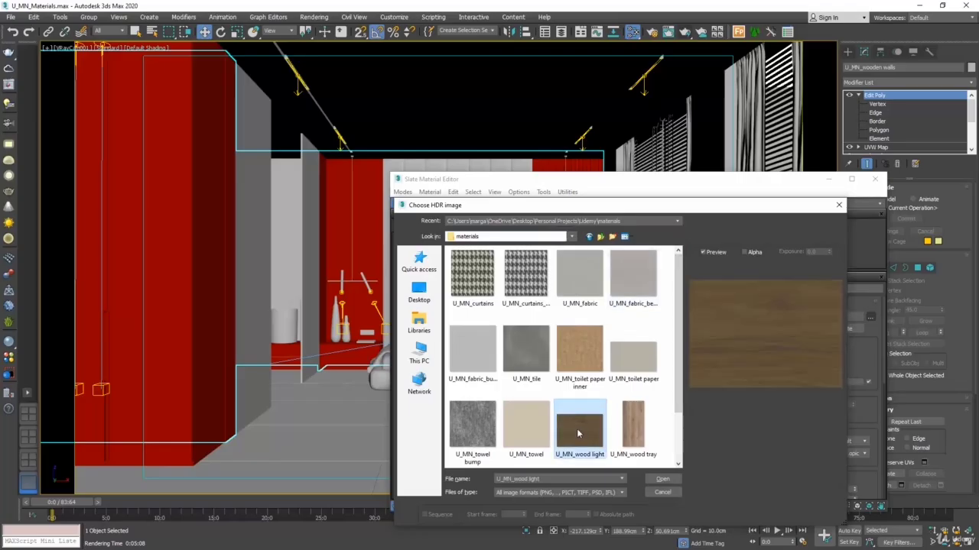
left_click(655, 478)
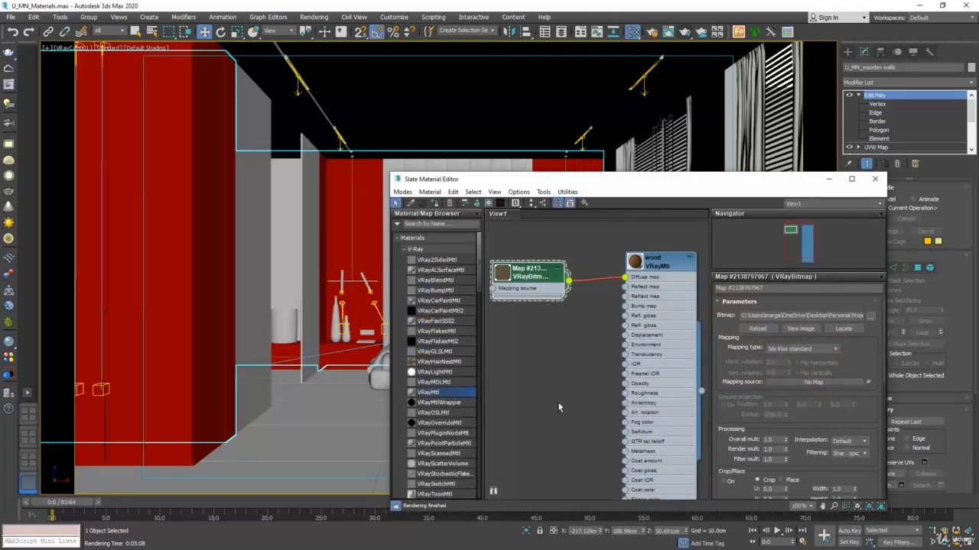
Step: Examine the wood material's node preview and the wood surfaces in the V-Ray Frame Buffer render, then close the render window
scroll(508, 279, "up", 2)
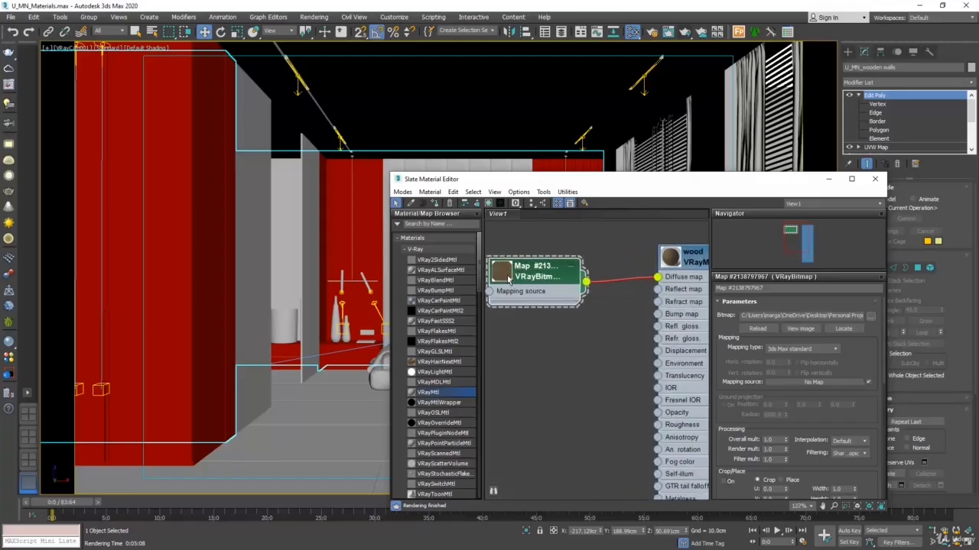
scroll(508, 279, "down", 1)
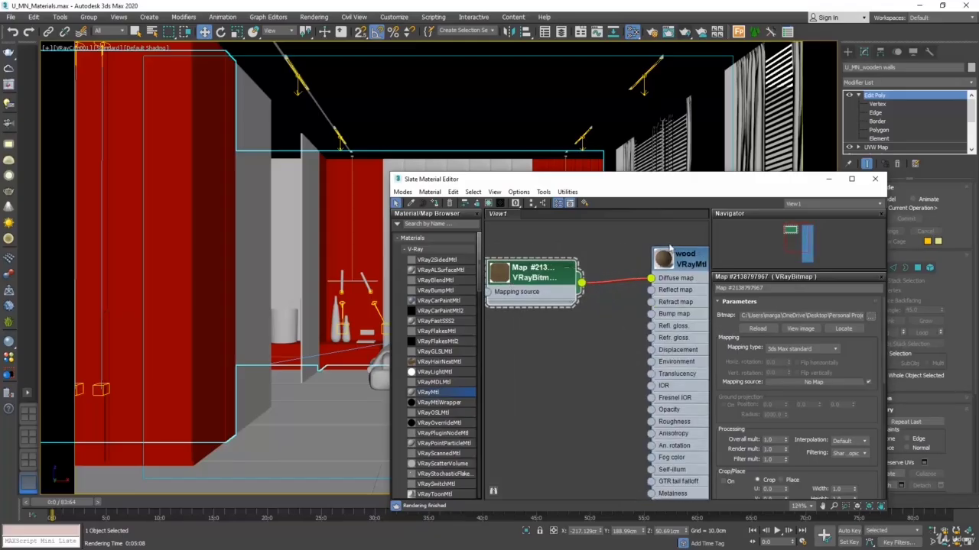
scroll(670, 248, "up", 4)
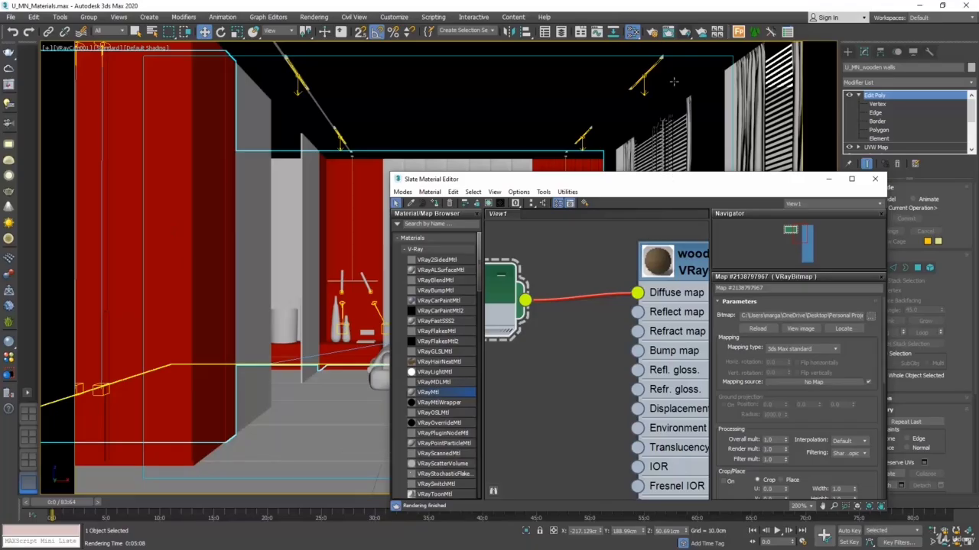
left_click(686, 35)
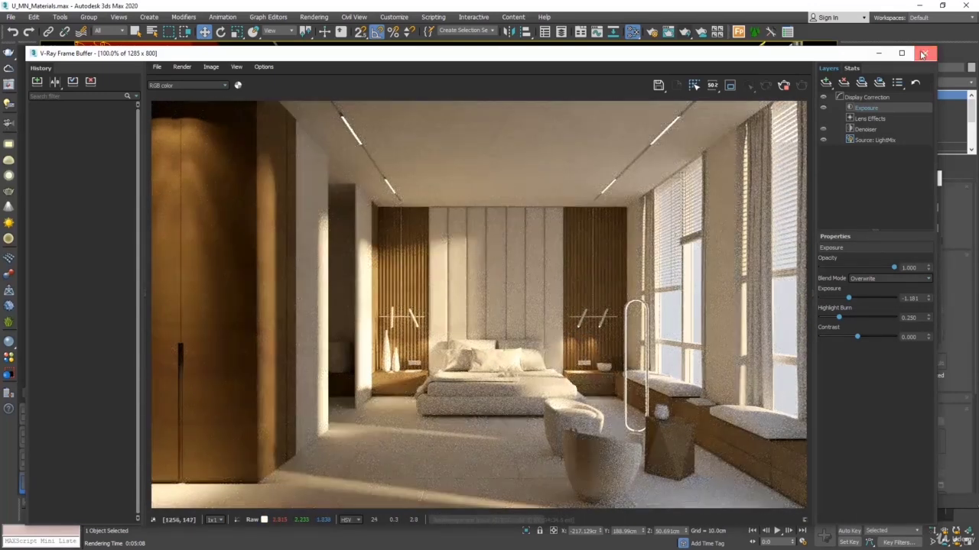
left_click(924, 53)
left_click(920, 195)
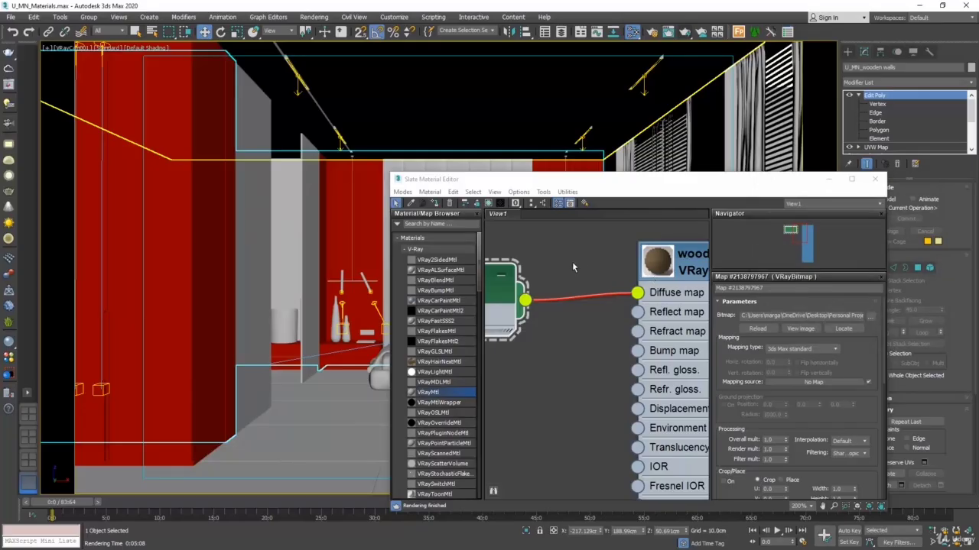
Step: Display the wood bitmap as shaded material in the viewport and move the material editor aside to uncover the bed wall
scroll(572, 261, "down", 2)
scroll(625, 263, "down", 2)
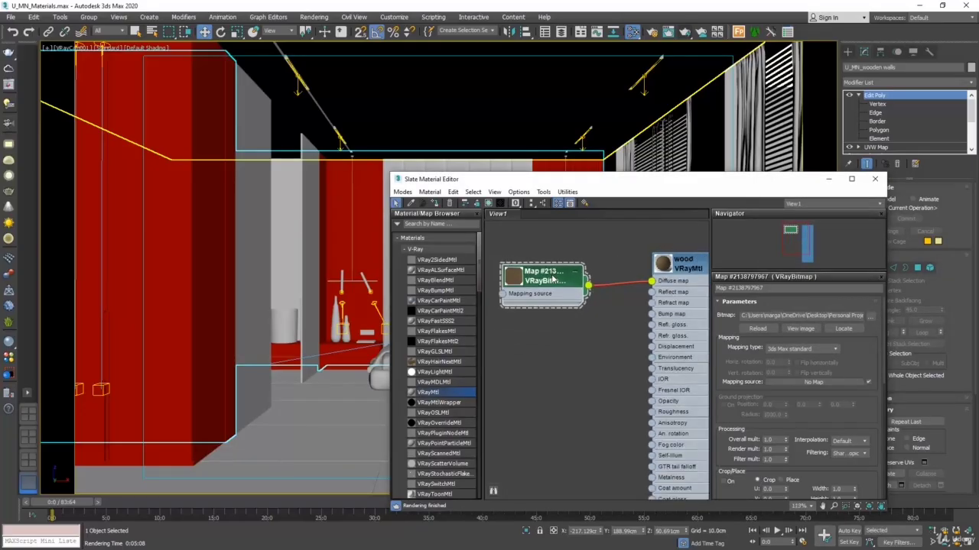
left_click(490, 204)
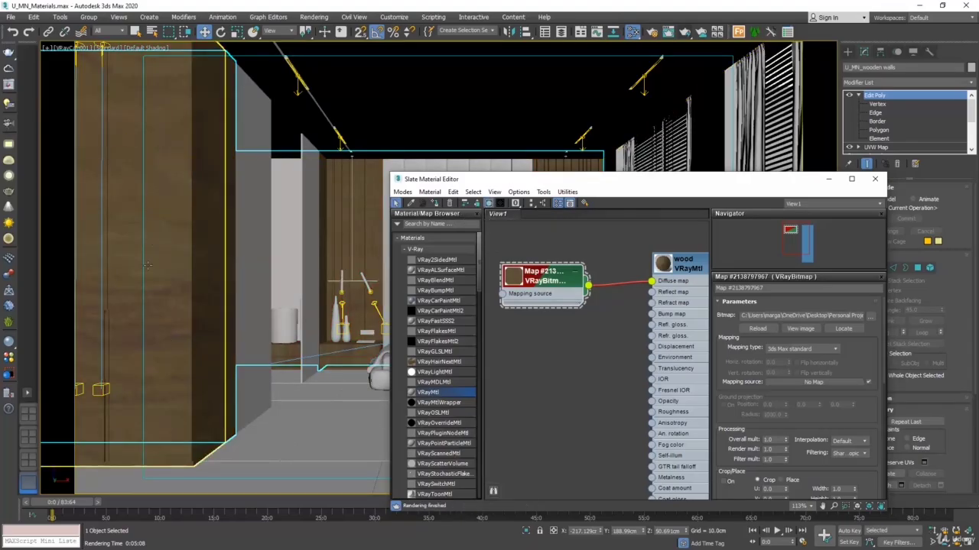
left_click_drag(571, 185, 803, 212)
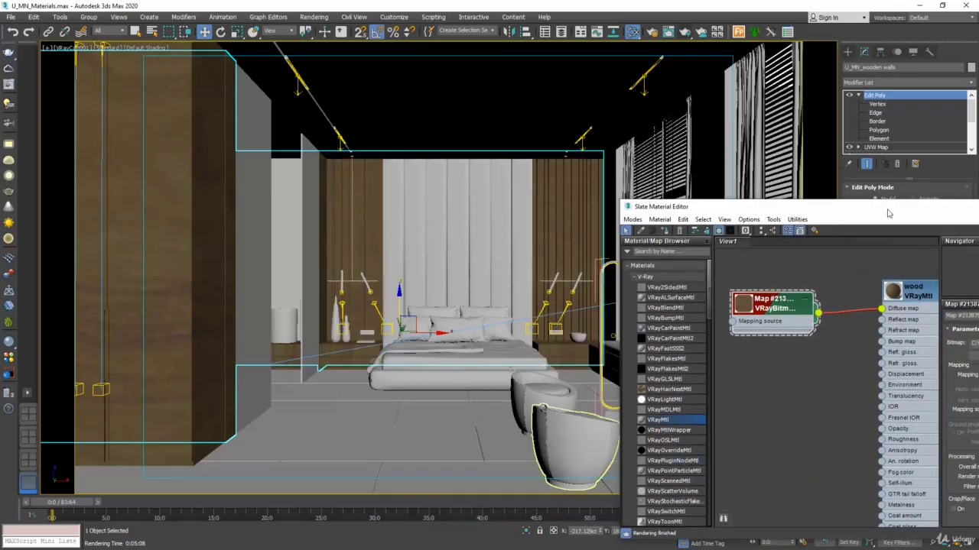
Step: Rotate the wood bitmap's texture by setting its W angle to 90 in the Coordinates settings
left_click_drag(888, 214, 652, 176)
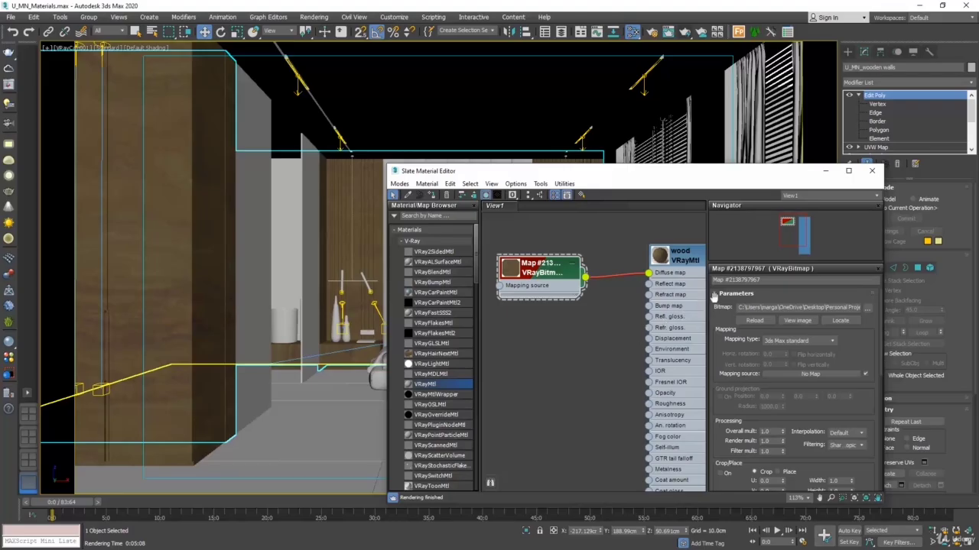
left_click(757, 292)
left_click(752, 304)
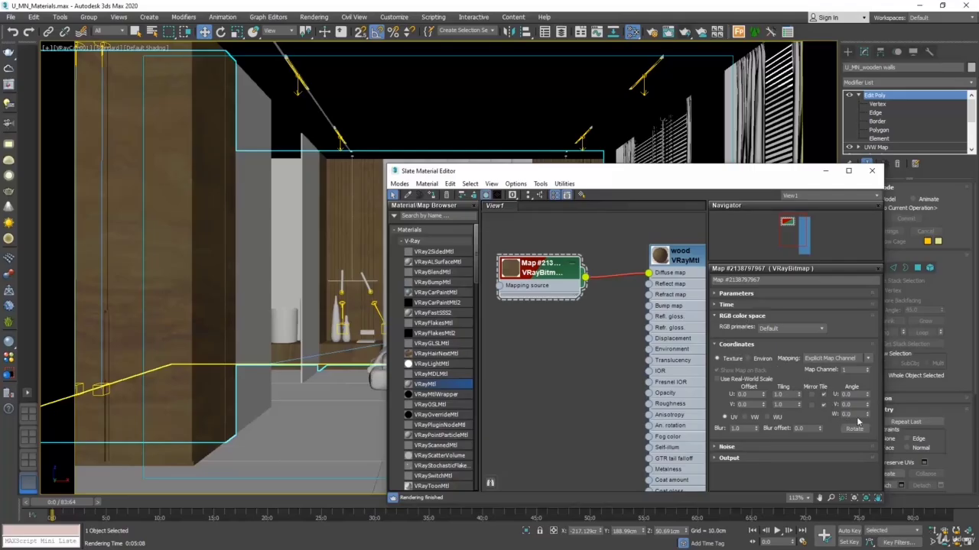
left_click(856, 414)
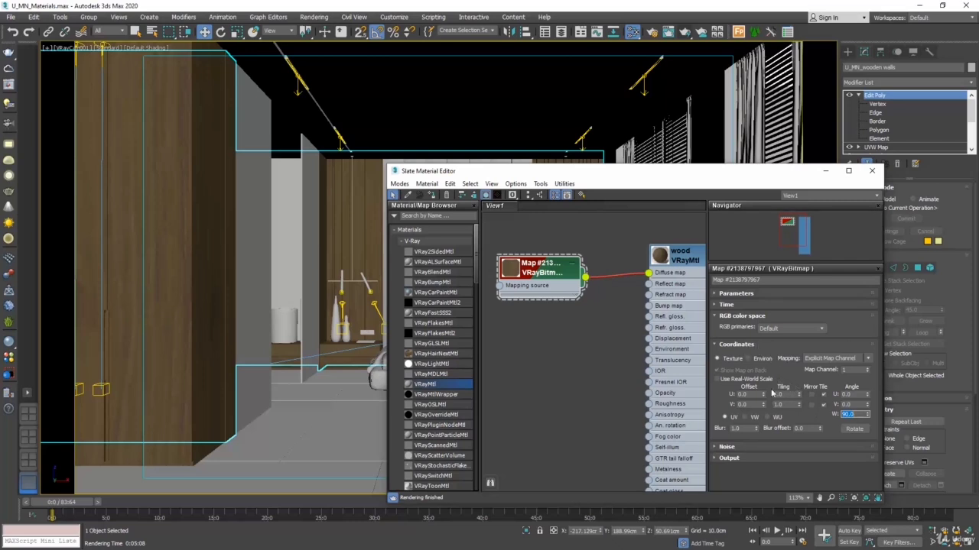
Step: Try a U and V tiling of 2.0 on the wood bitmap
left_click_drag(789, 395, 764, 402)
type("2")
key("Return")
type("2")
key("Return")
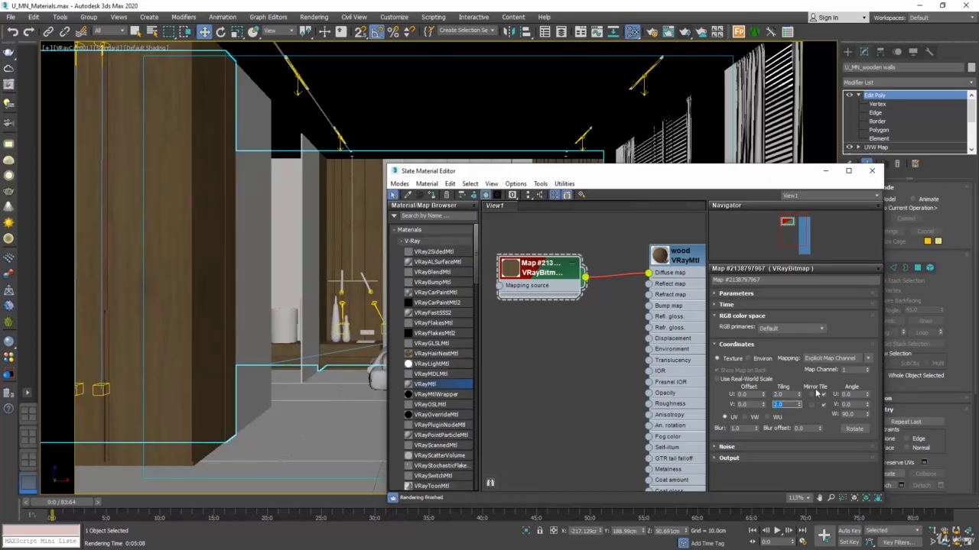
Step: Try a U and V tiling of 0.5 on the wood bitmap
type(".5")
left_click_drag(787, 395, 766, 398)
type("0.5")
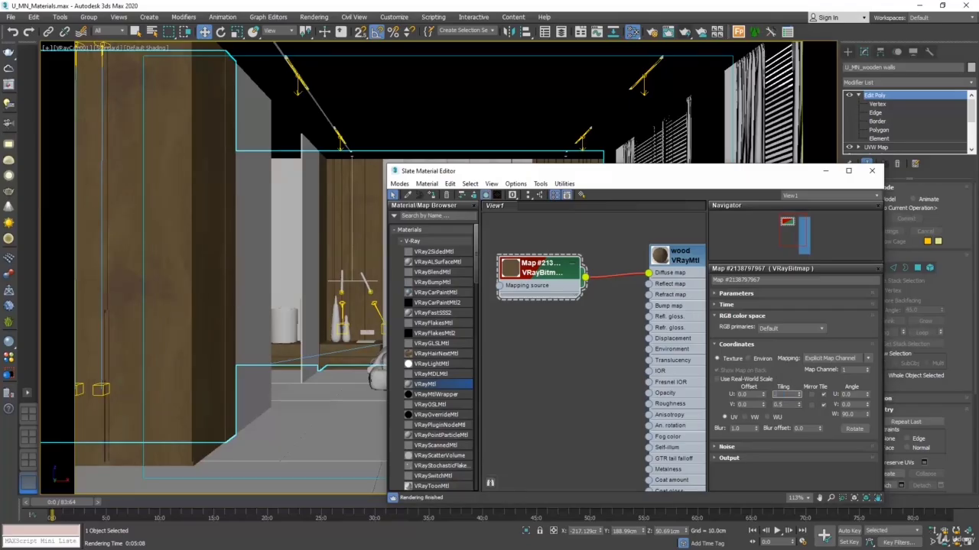
key("Return")
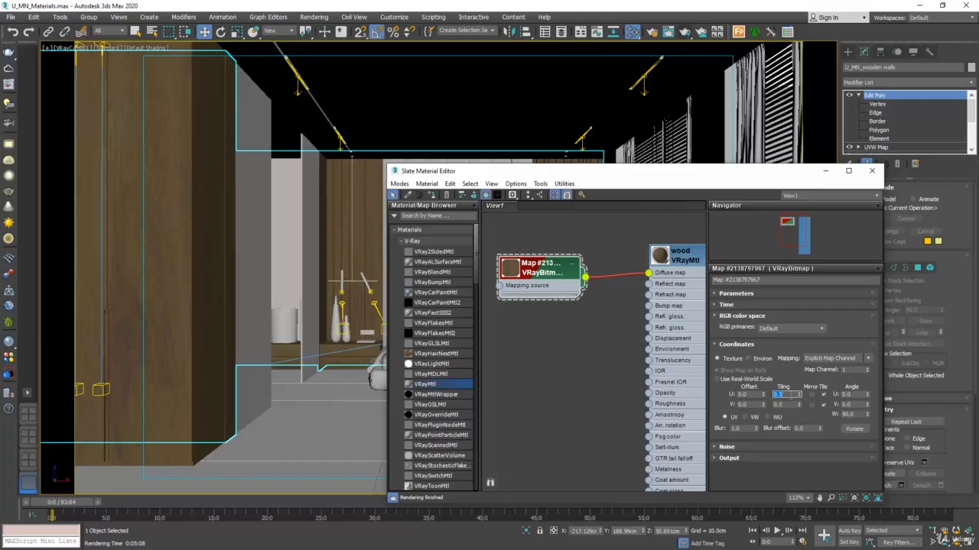
Step: Try a higher V tiling on the wood bitmap, then return both U and V tiling to 1.0
type("1")
key("Tab")
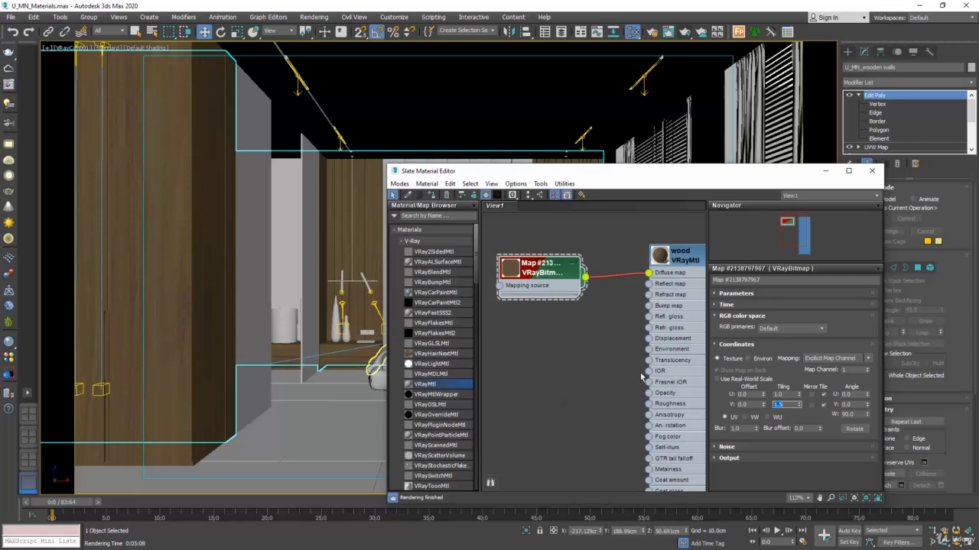
left_click(800, 402)
left_click(799, 403)
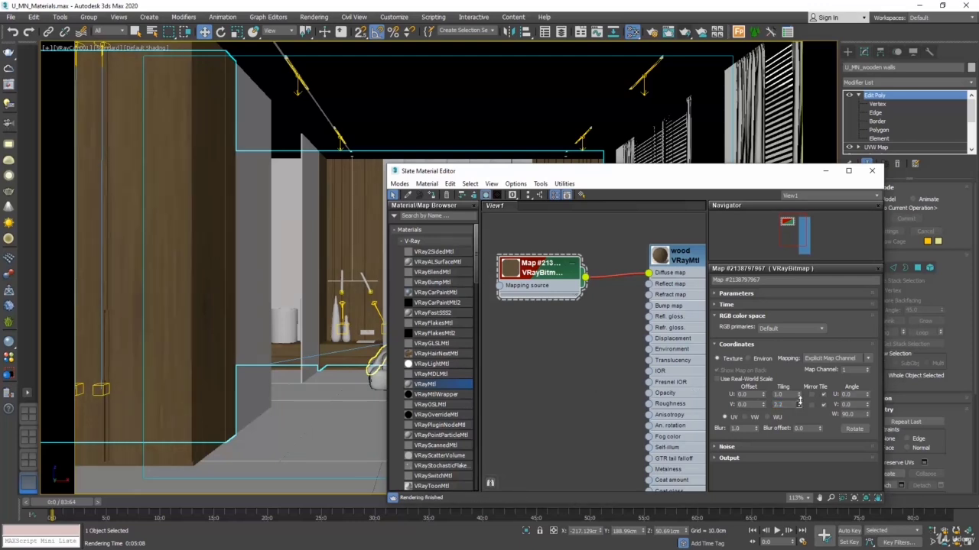
left_click_drag(799, 403, 734, 388)
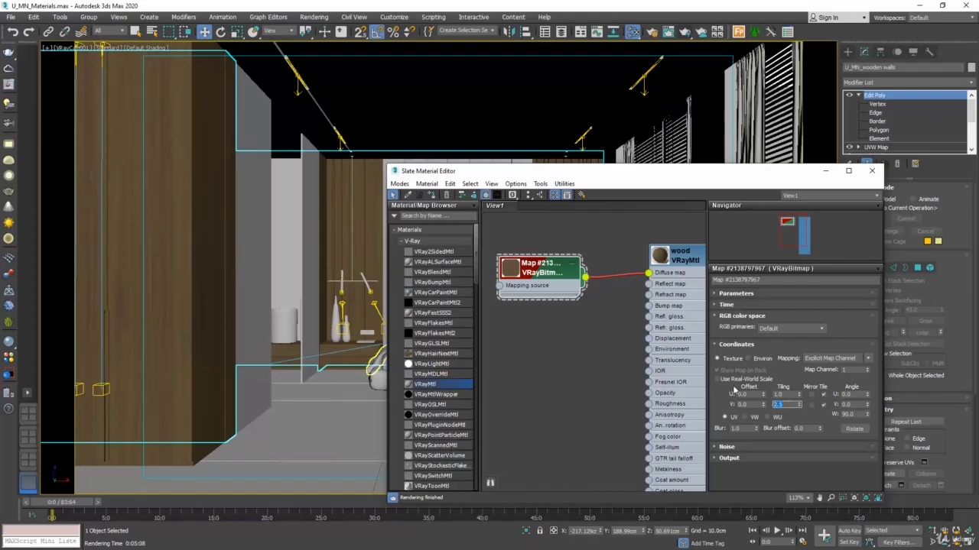
type("1")
left_click(787, 394)
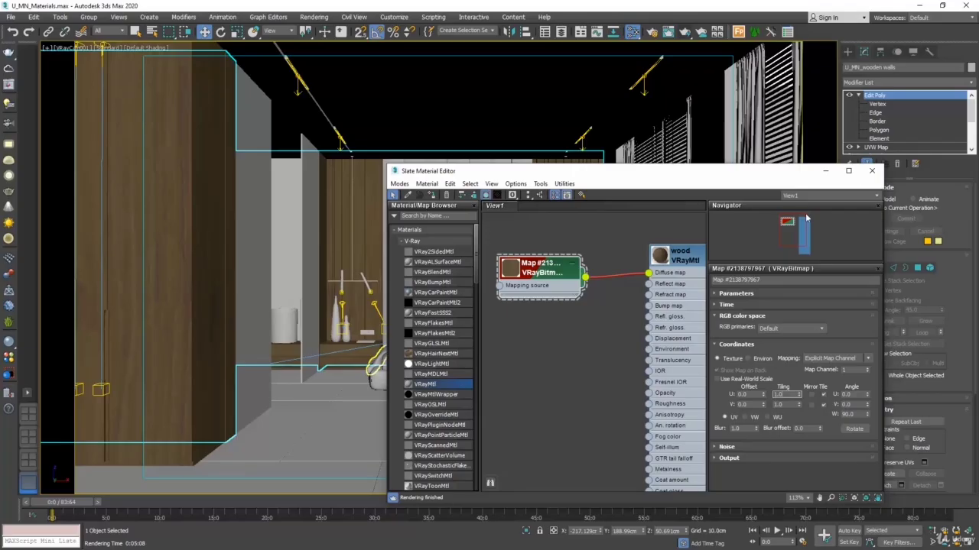
Step: Set the render area to Crop, fit the crop frame around the wardrobe, and test-render it with V-Ray
left_click(872, 171)
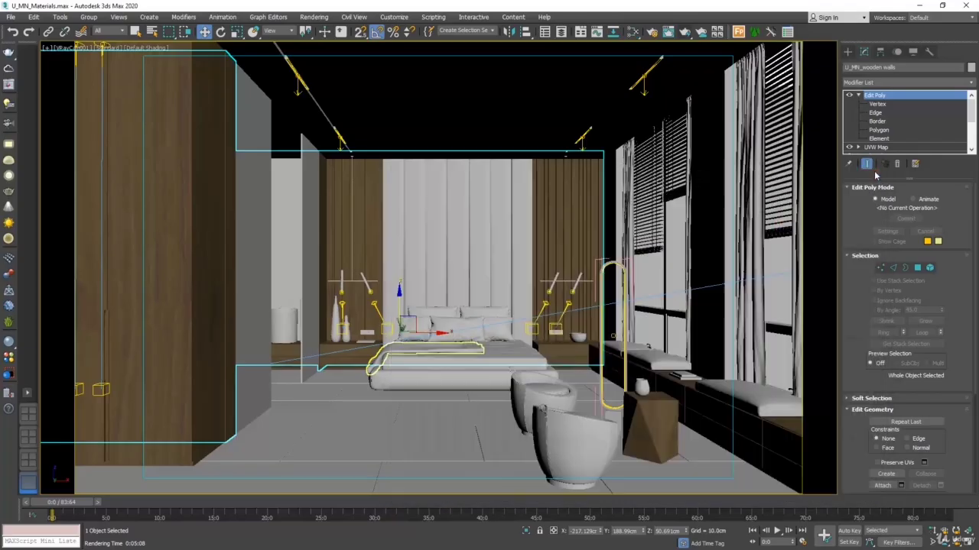
left_click(651, 31)
left_click(559, 347)
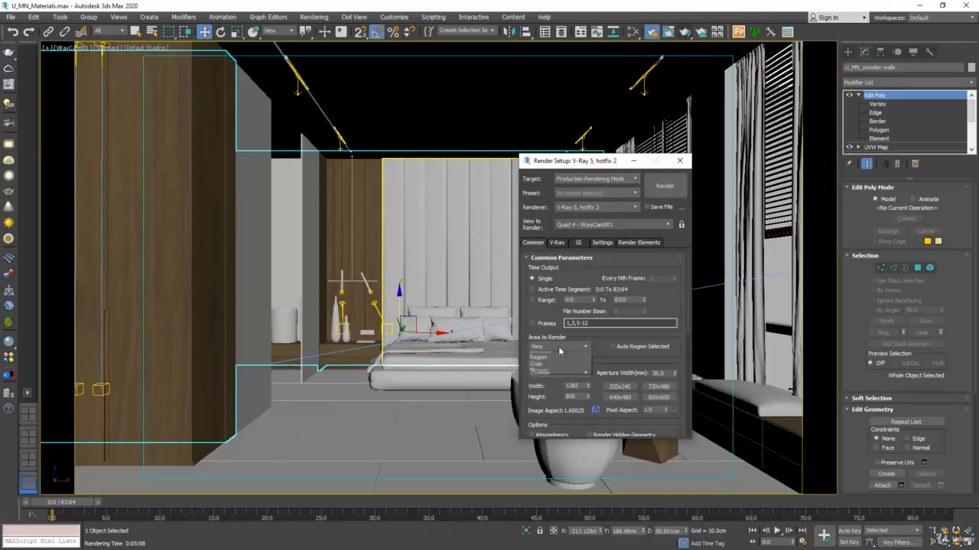
left_click(541, 377)
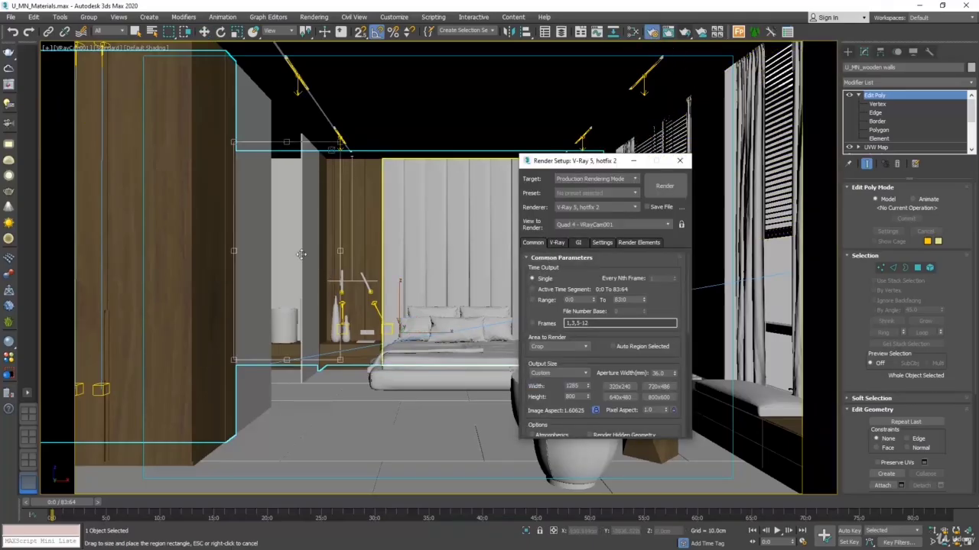
left_click_drag(340, 360, 248, 477)
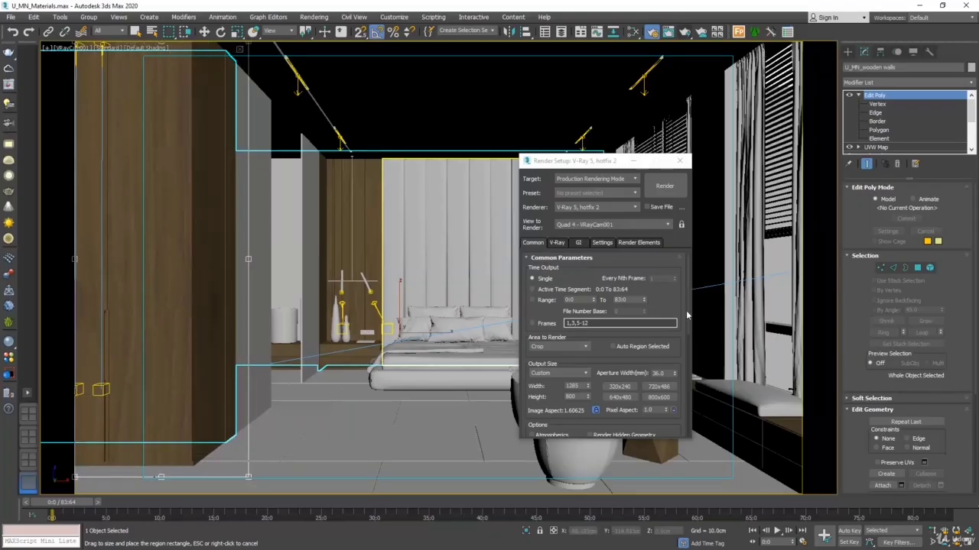
left_click(664, 186)
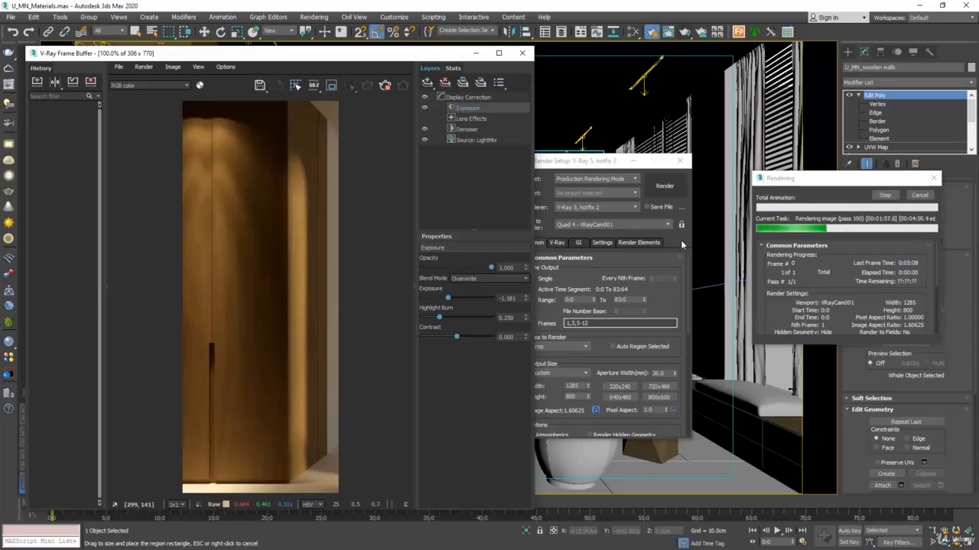
left_click_drag(396, 55, 602, 43)
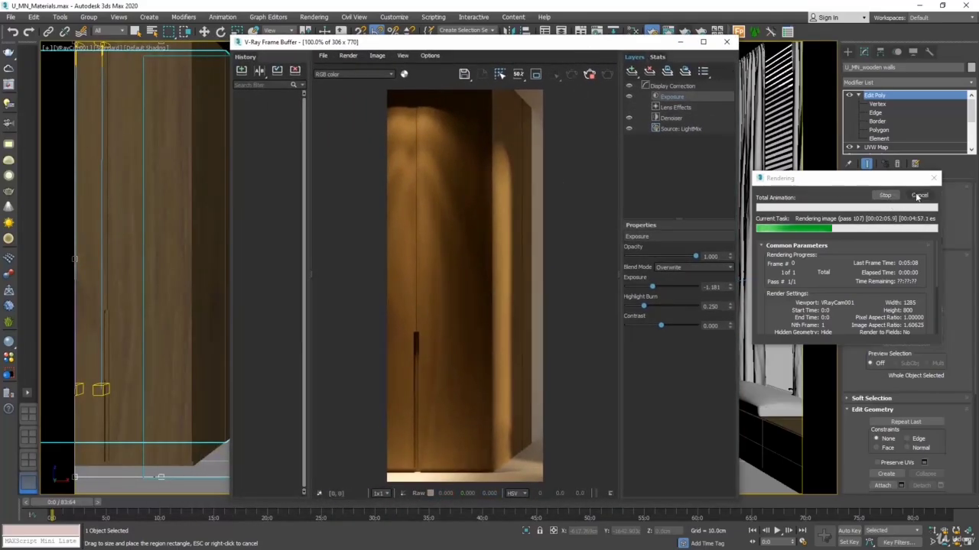
left_click(727, 42)
Step: Open the wood VRayMtl's parameters in the material editor and set its Reflect color to pure white (255)
left_click(633, 32)
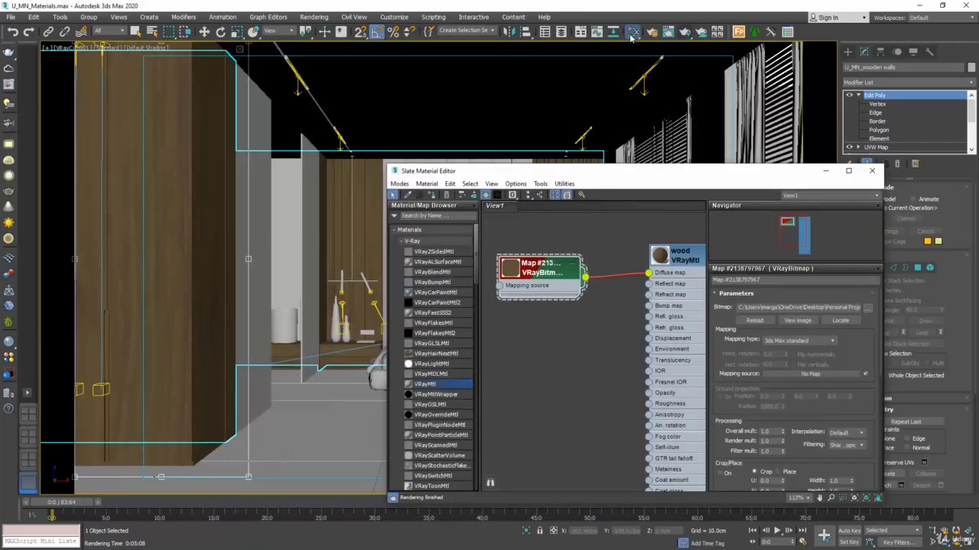
left_click(685, 313)
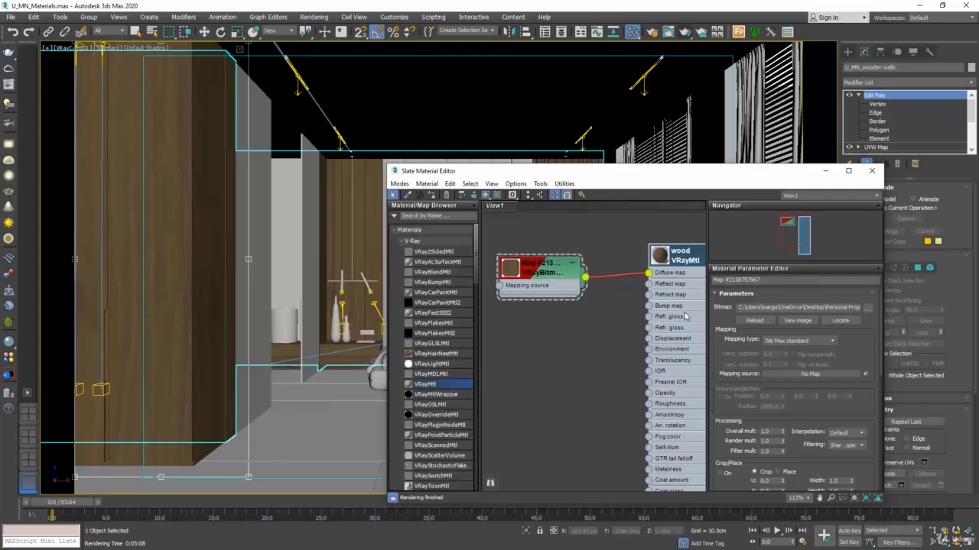
middle_click_drag(624, 310, 594, 295)
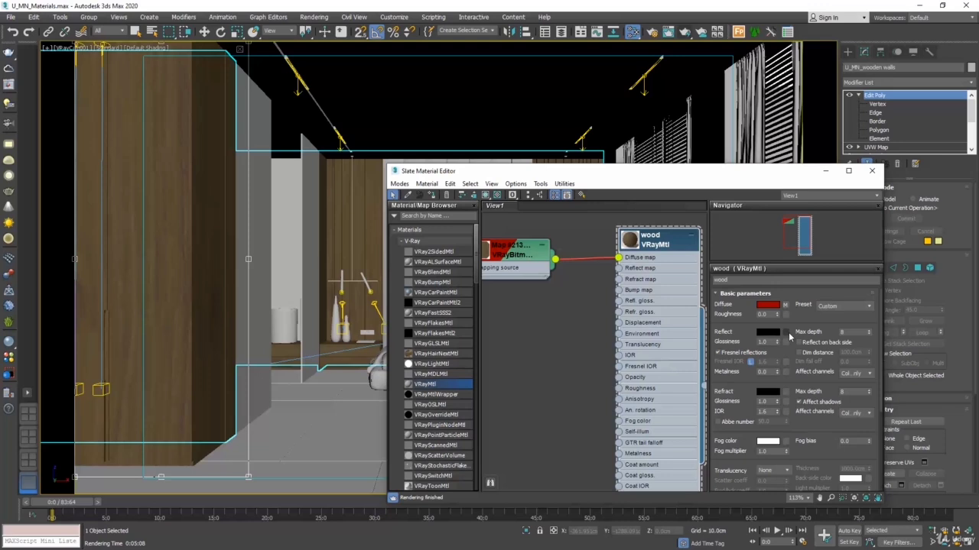
left_click(769, 332)
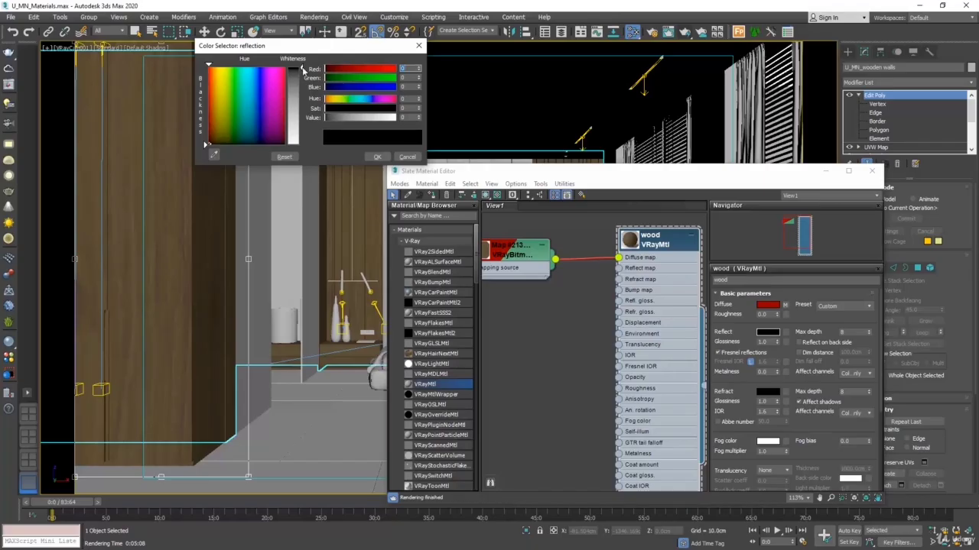
left_click_drag(303, 69, 307, 143)
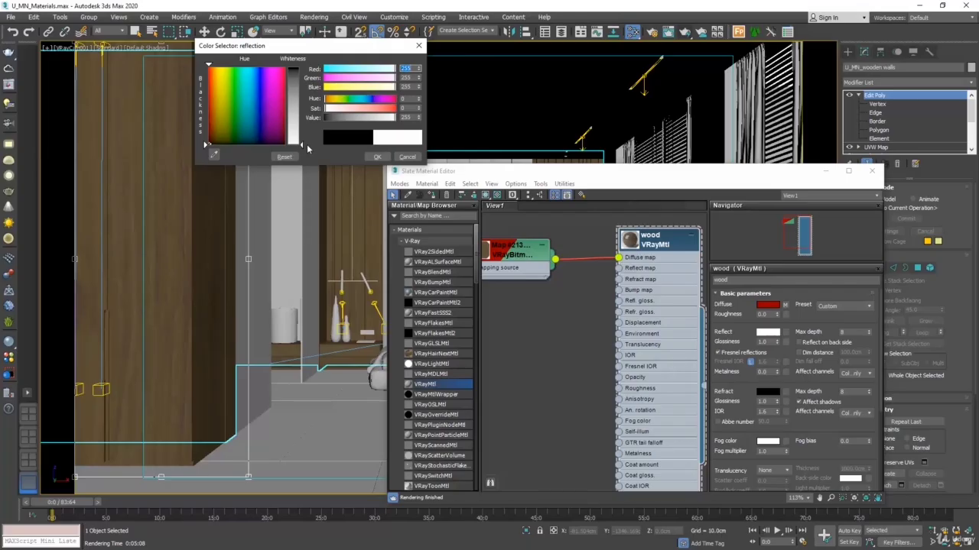
left_click(375, 157)
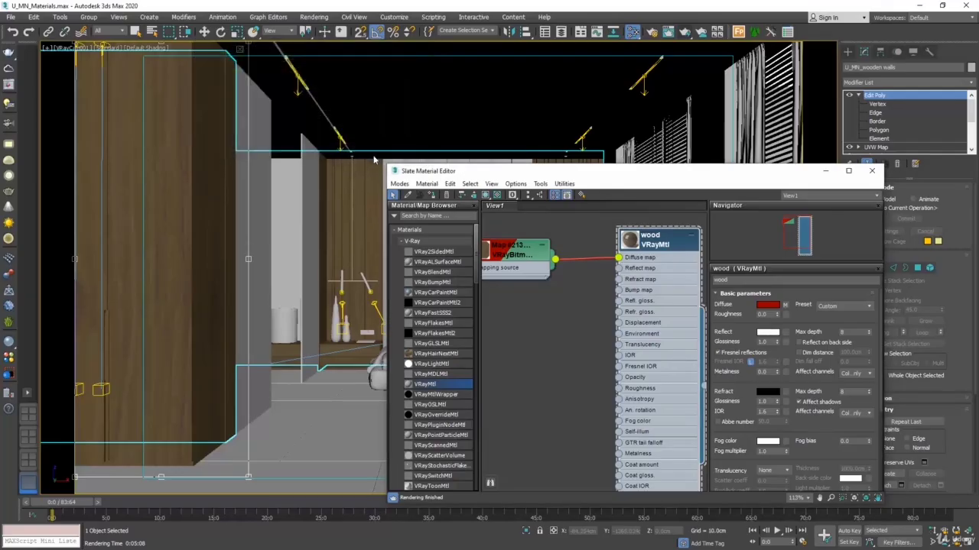
Step: Render the cropped wardrobe to examine the wood's mirror-like reflections, then cancel the render and close the frame buffer
left_click(686, 33)
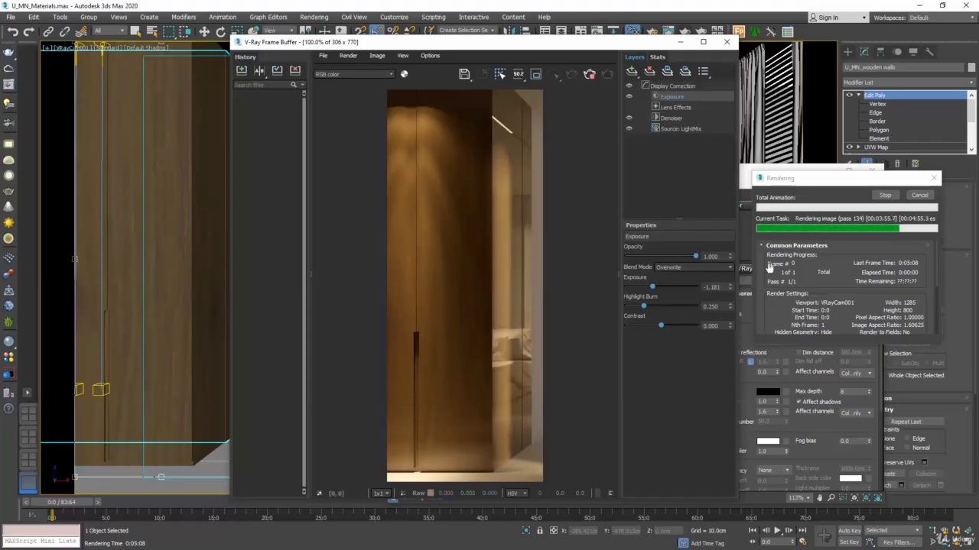
left_click(921, 195)
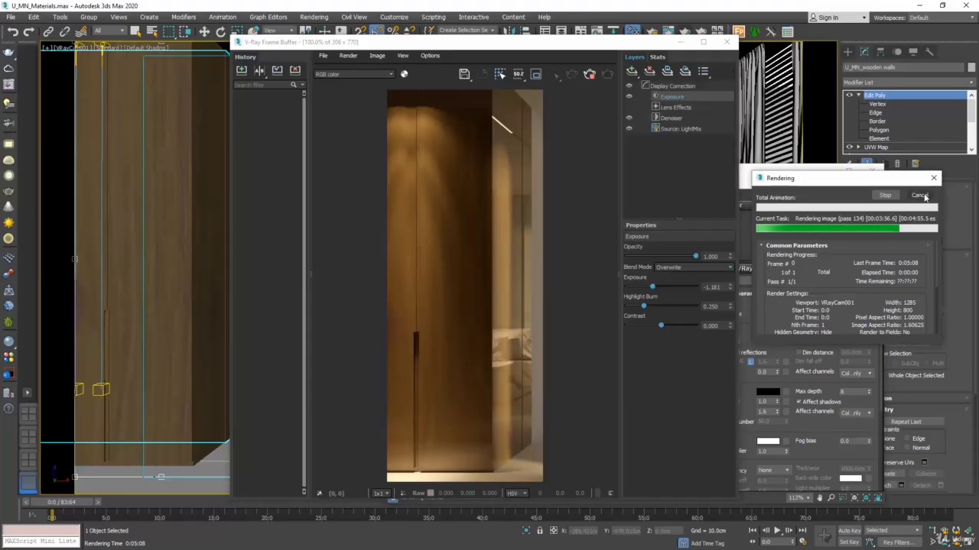
left_click(727, 43)
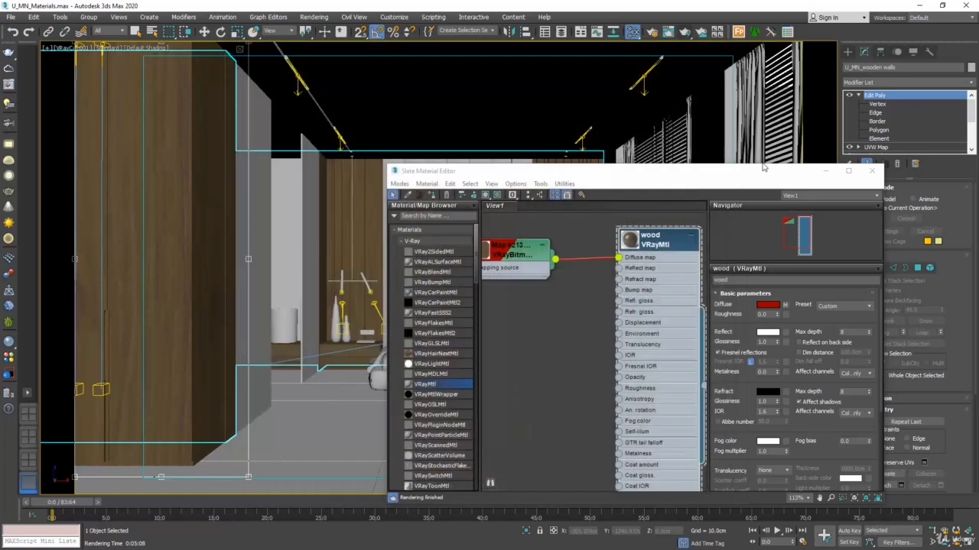
Step: Set the wood material's reflection Glossiness to 0.8
left_click_drag(757, 175, 693, 130)
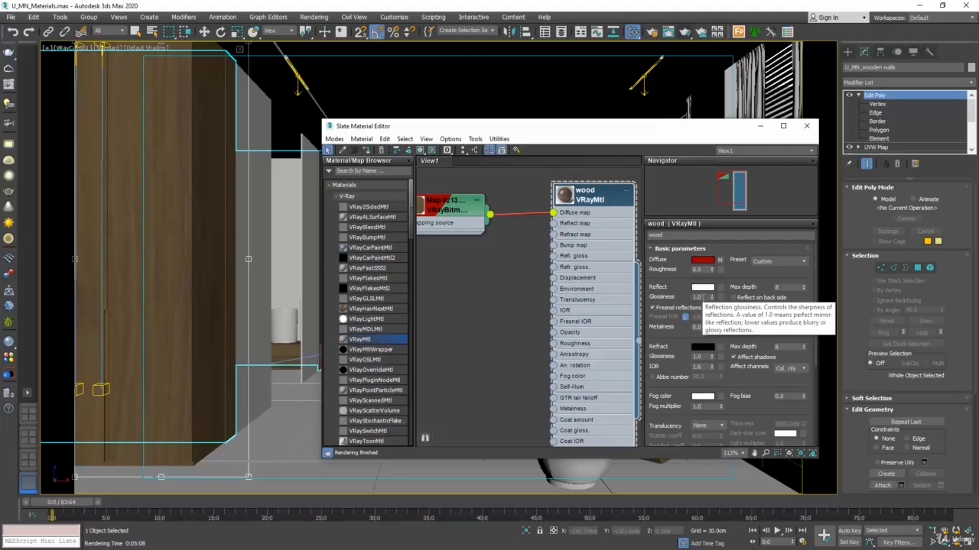
double_click(698, 297)
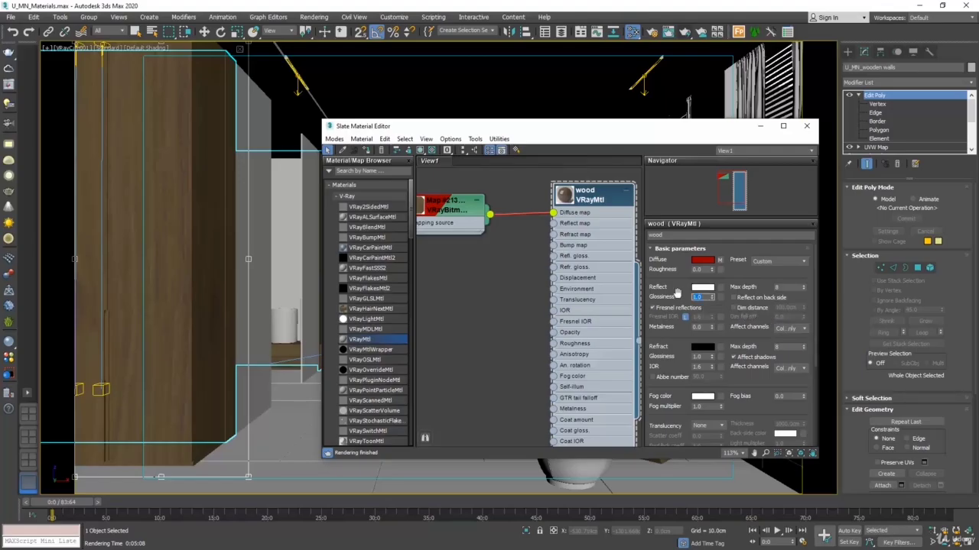
key("BackSpace")
key("Return")
Step: Render the wardrobe crop again to check the blurrier wood reflections, then cancel it and close the frame buffer
left_click(685, 31)
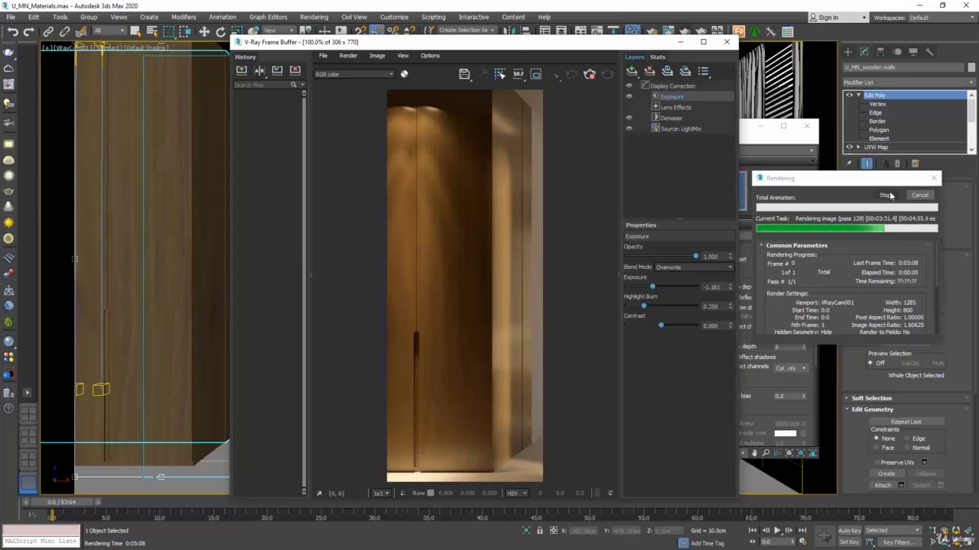
left_click(919, 196)
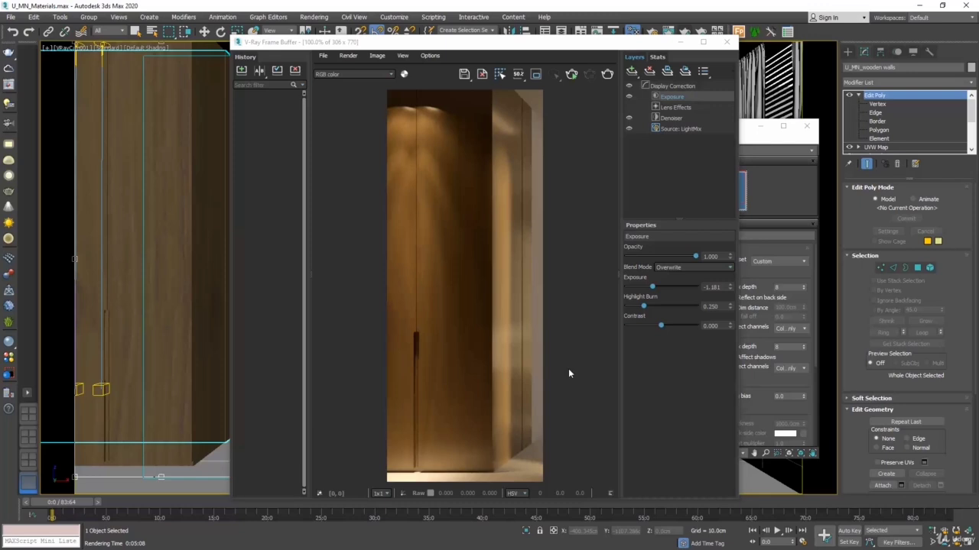
left_click(726, 42)
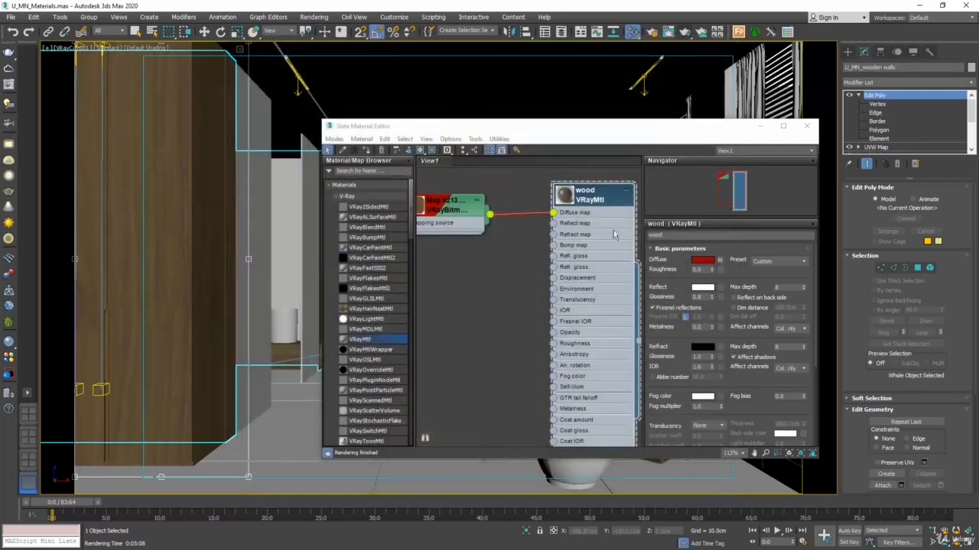
Step: Set the render area back to View, render the whole bedroom to review the wood, and close the render windows
left_click(807, 126)
left_click(651, 31)
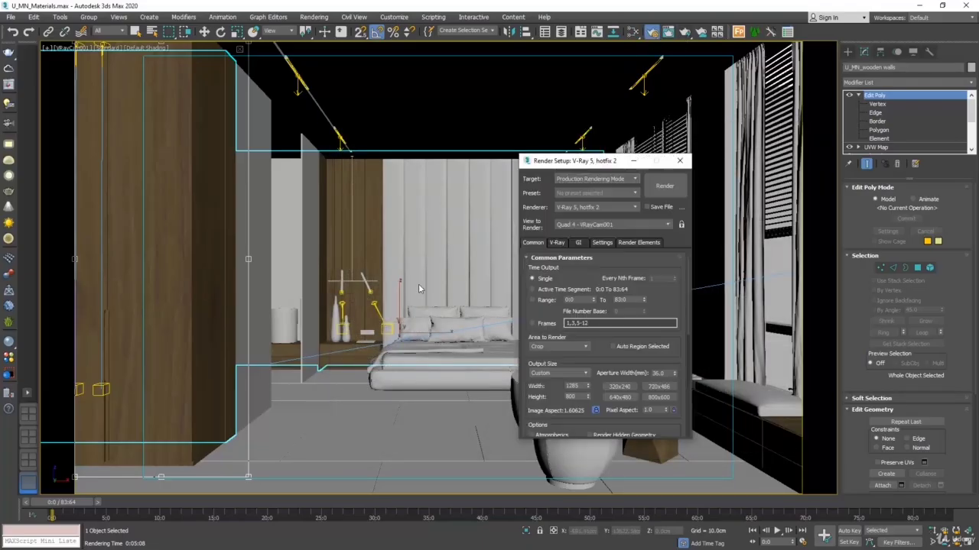
left_click(558, 346)
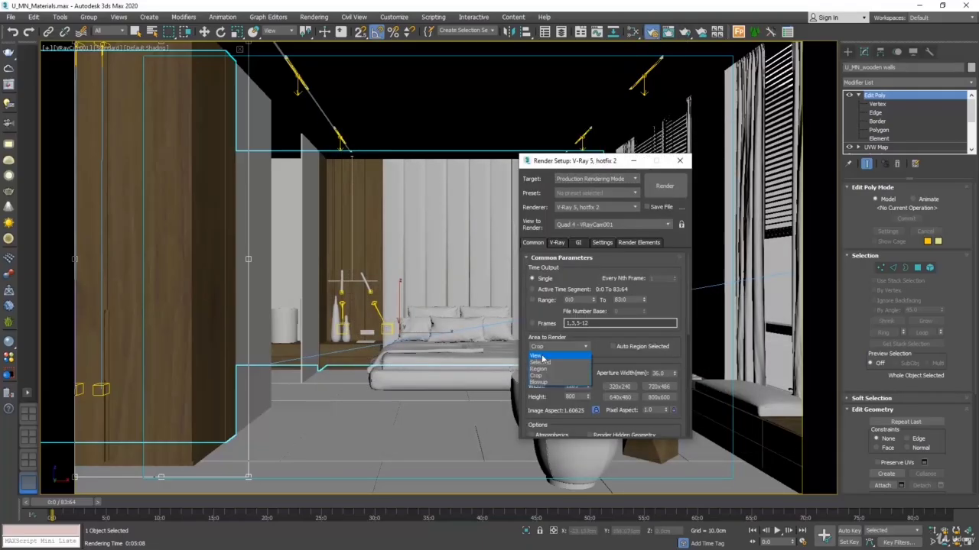
left_click(546, 354)
left_click(663, 188)
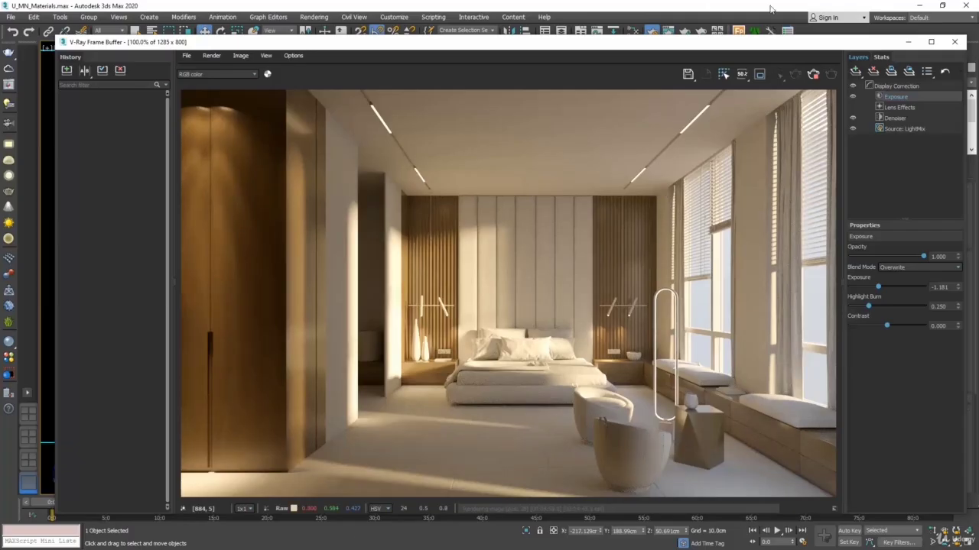
left_click(954, 42)
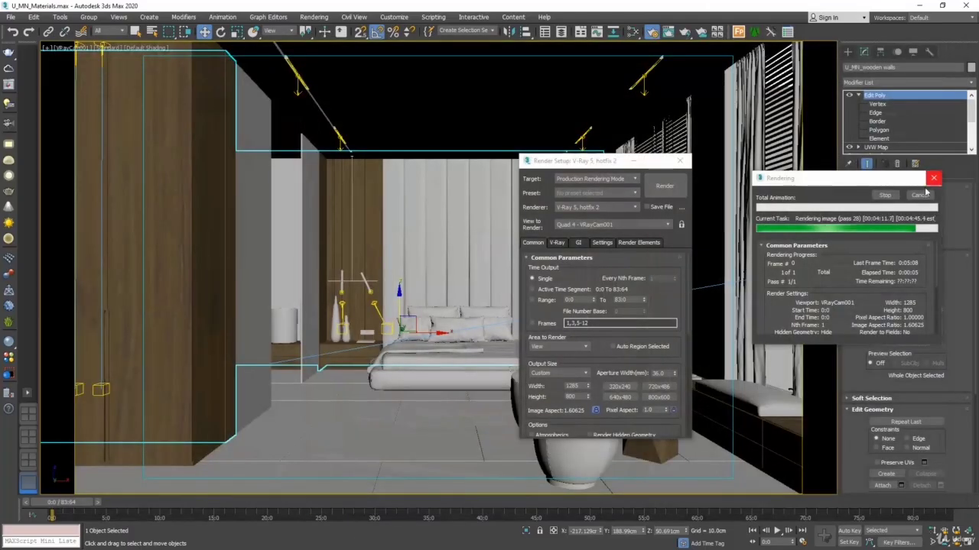
left_click(680, 160)
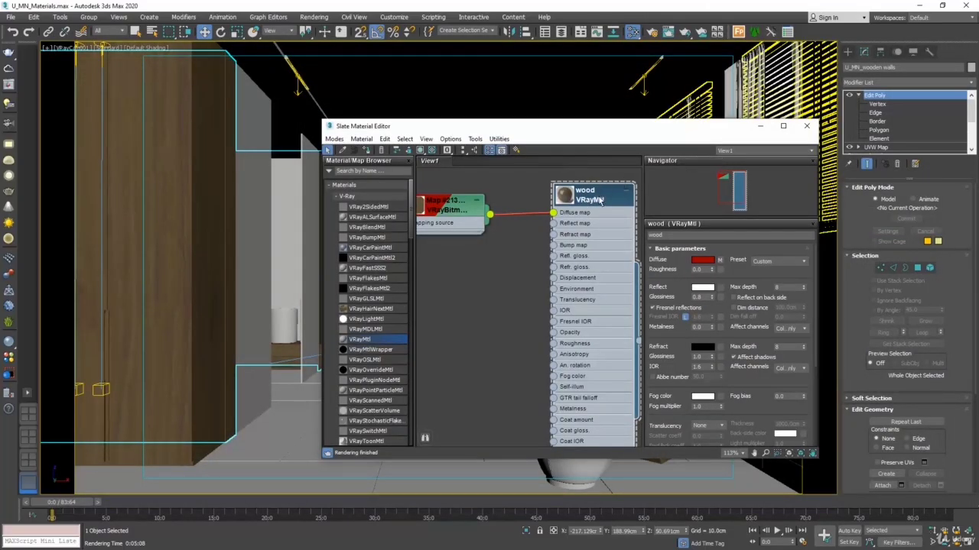
Step: Set the wood material's reflection color Value to 135 and render the bedroom to examine the weaker reflections, closing the frame buffer
left_click(703, 287)
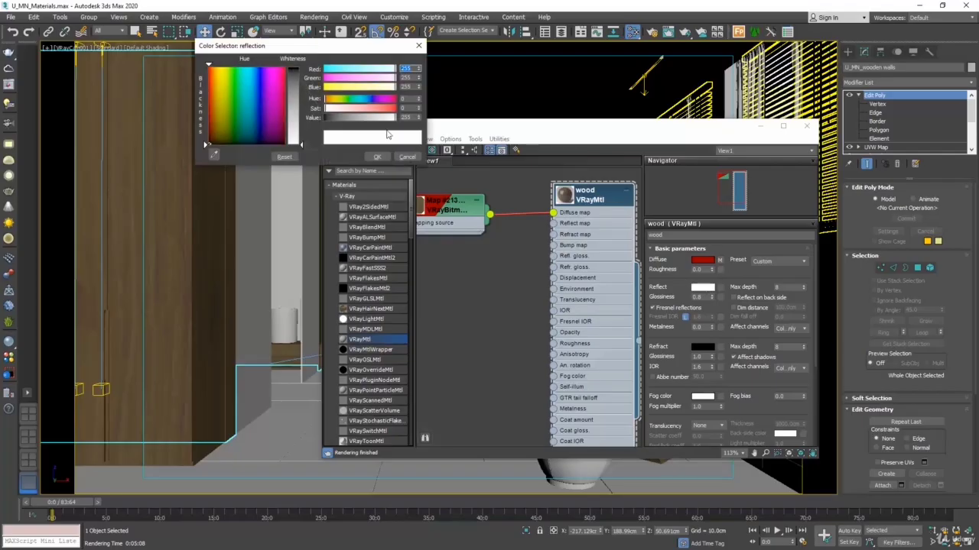
left_click_drag(413, 118, 387, 116)
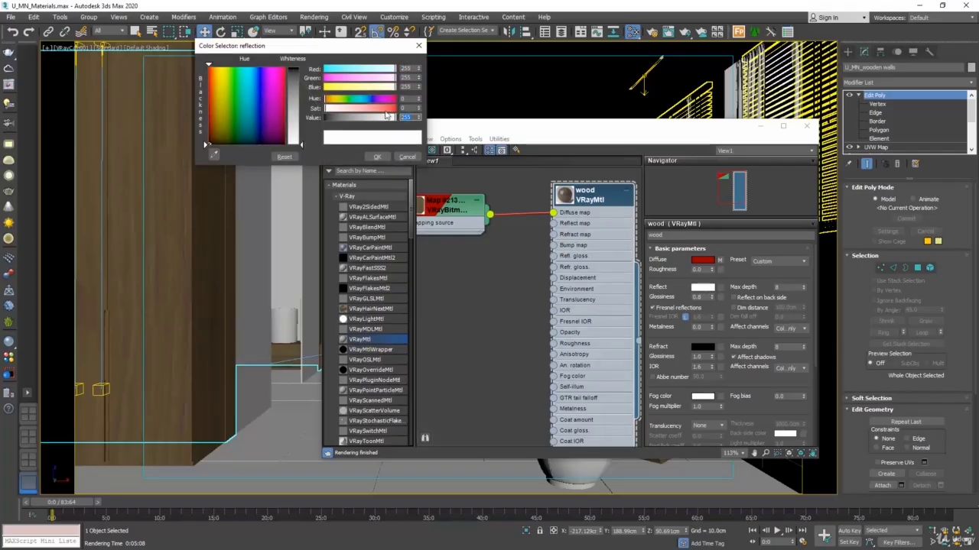
type("135")
key("Return")
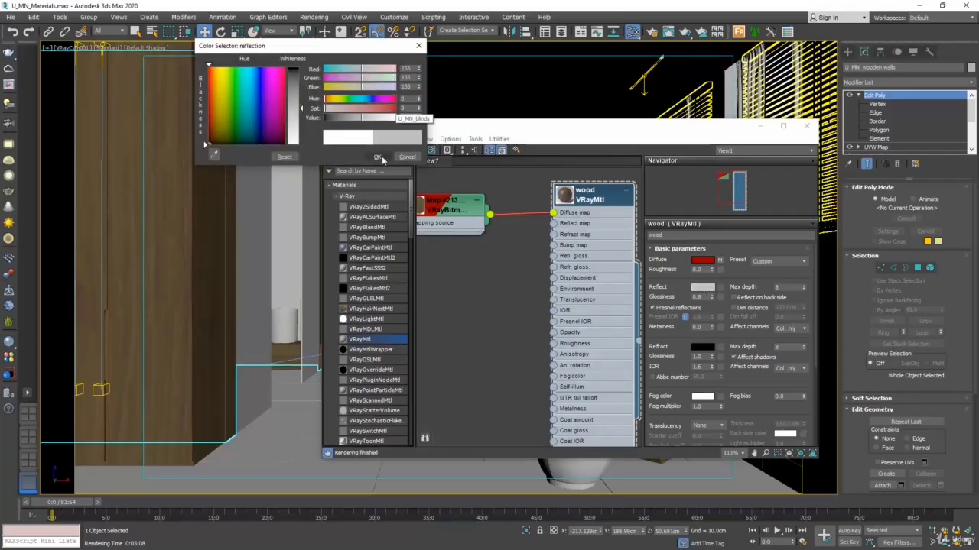
left_click(377, 156)
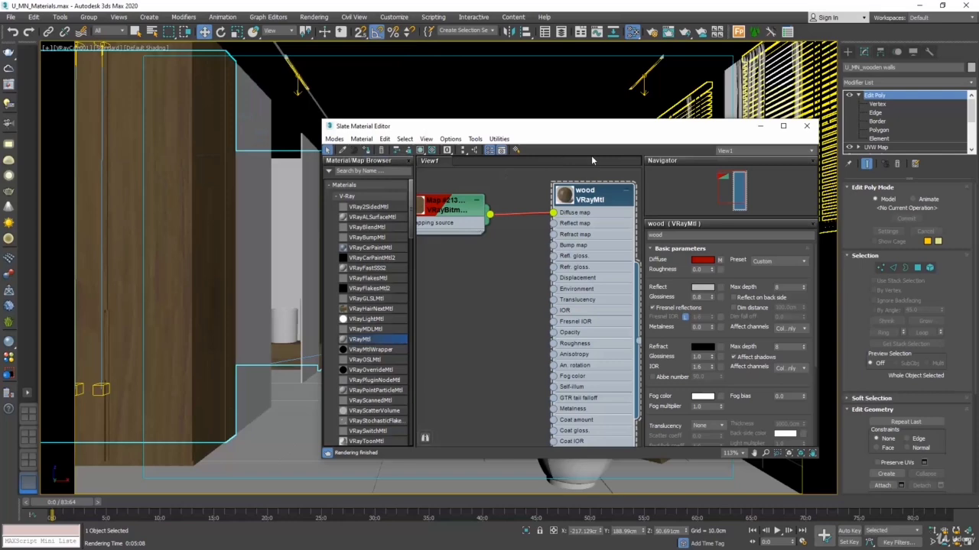
left_click(682, 33)
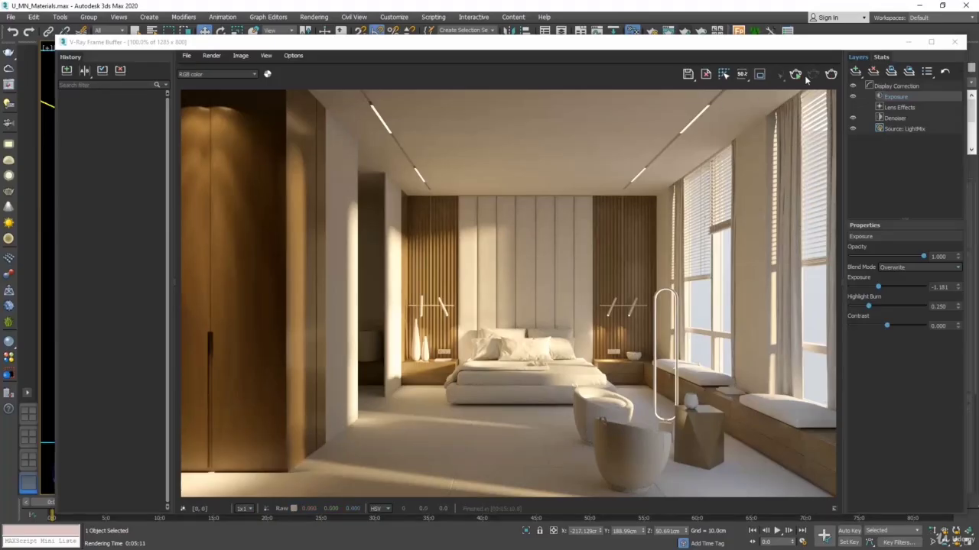
left_click(955, 41)
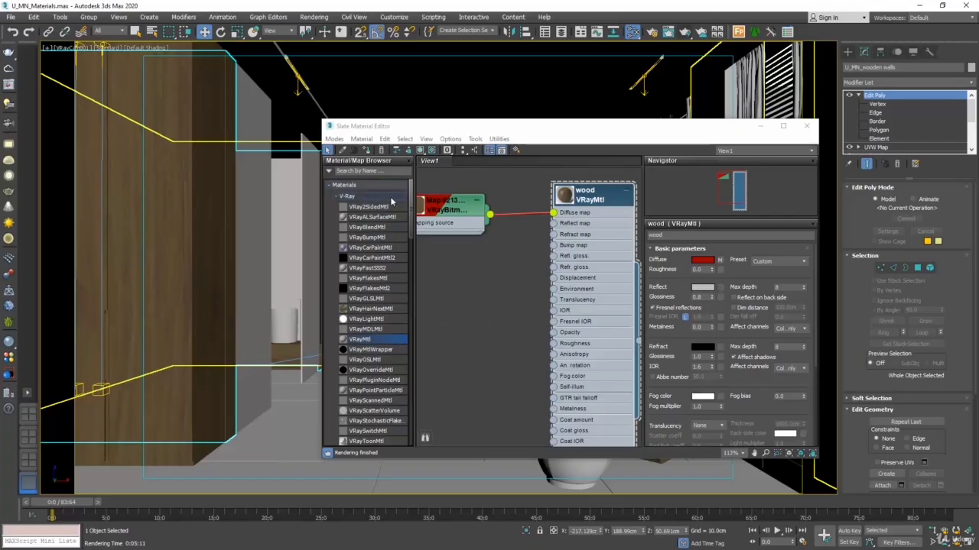
Step: Try feeding a VRayBitmap from the material/map browser into the wood's Reflect map, and delete the node
left_click_drag(411, 207, 422, 266)
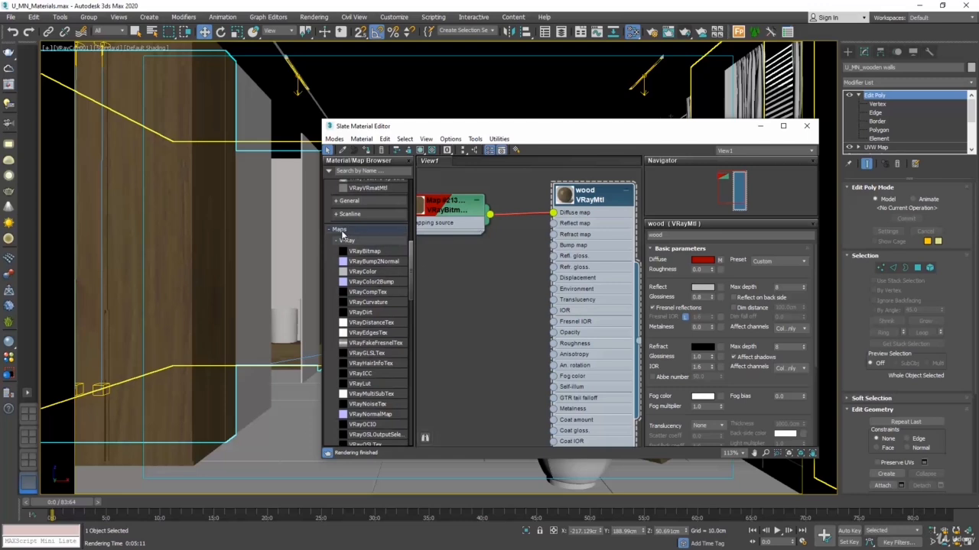
left_click(361, 251)
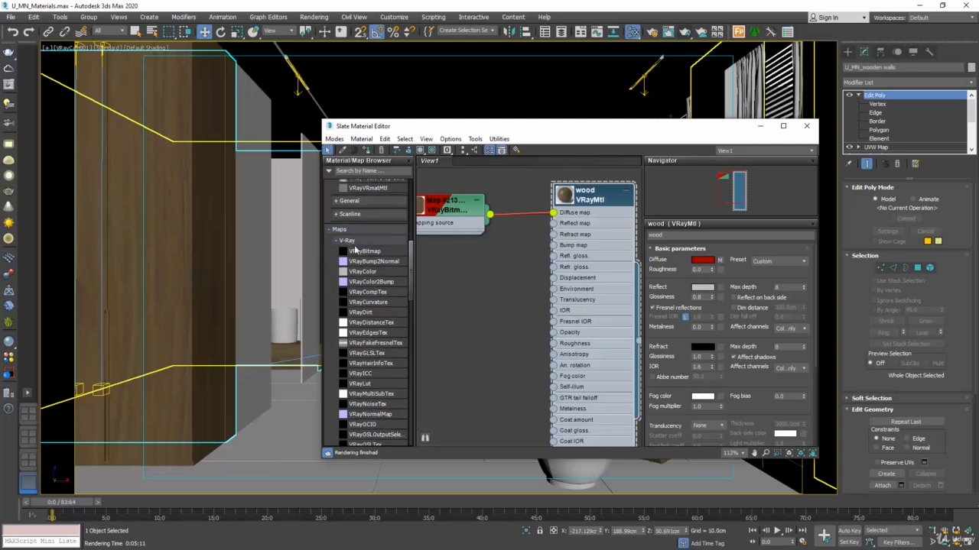
left_click(468, 297)
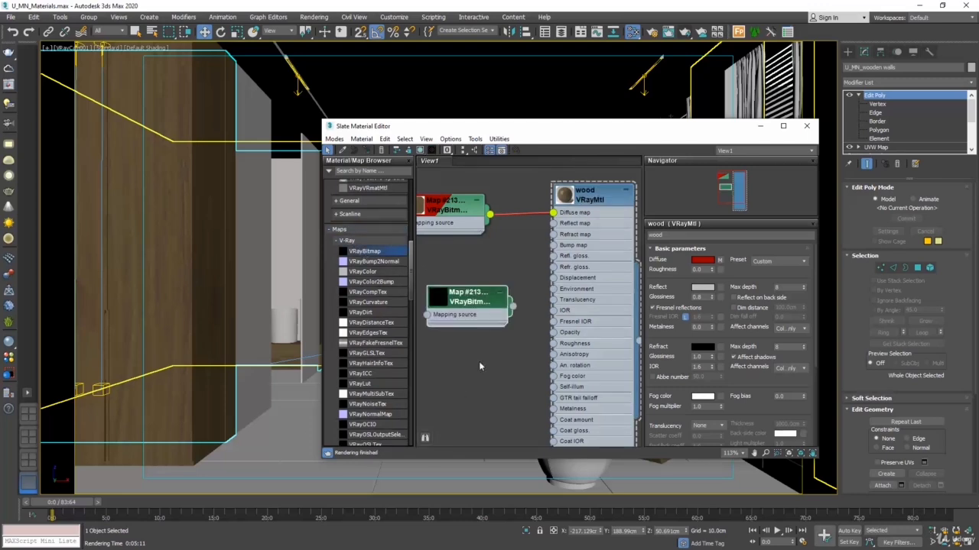
left_click_drag(511, 307, 555, 223)
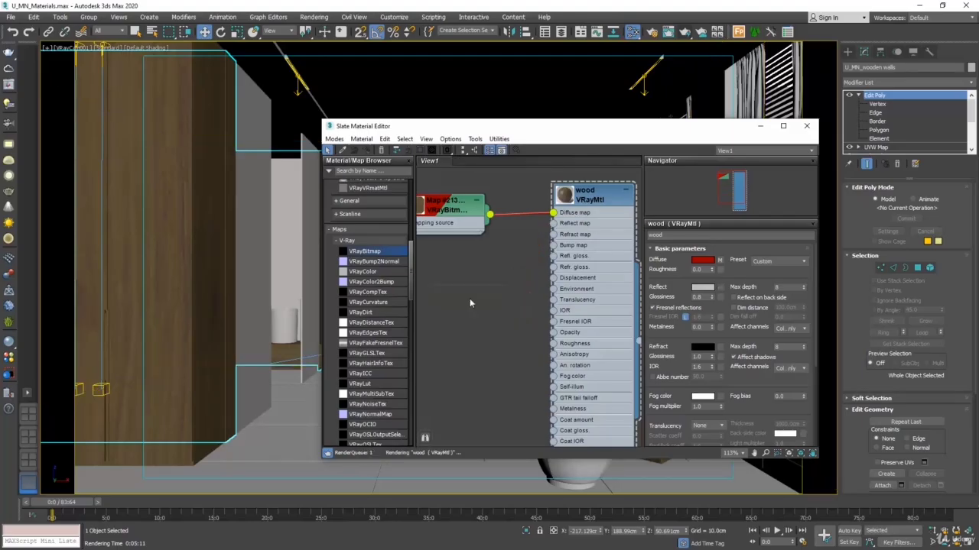
key("Delete")
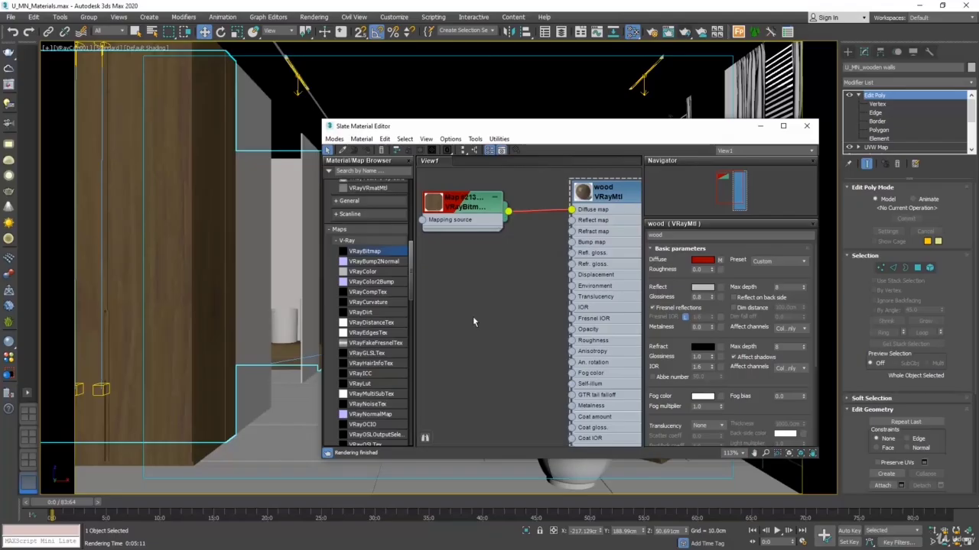
Step: Create another VRayBitmap directly in the node view, connect it to the wood's Reflect map, and delete it again
right_click(473, 321)
mouse_move(523, 341)
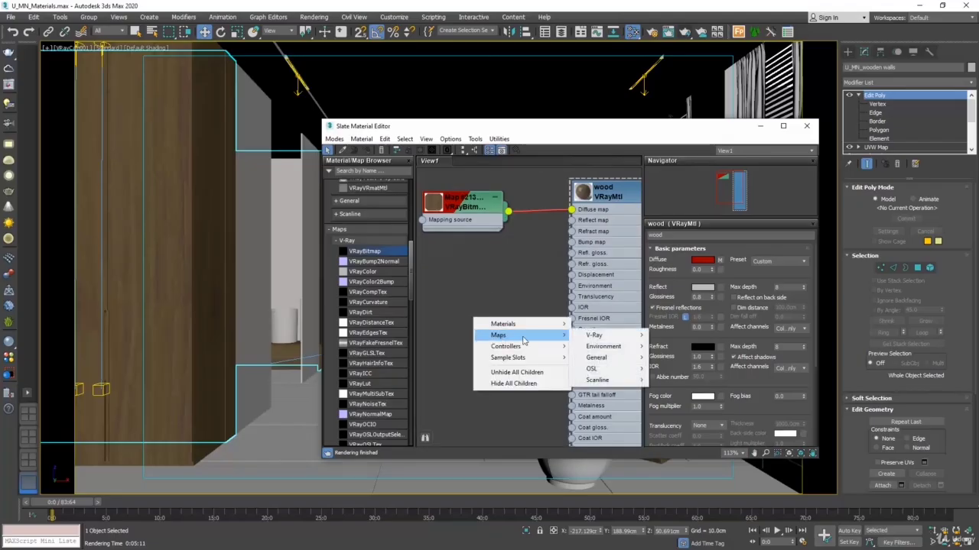
mouse_move(610, 338)
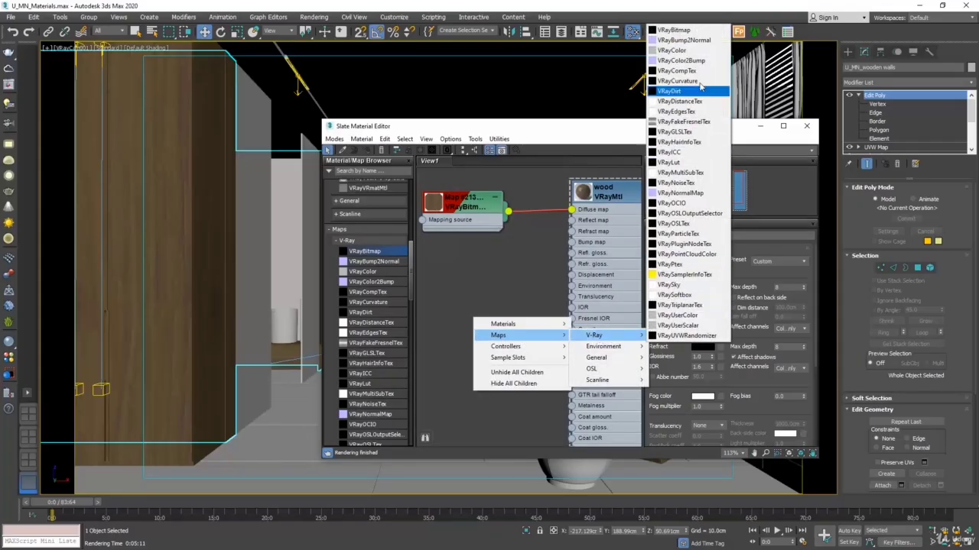
left_click(682, 31)
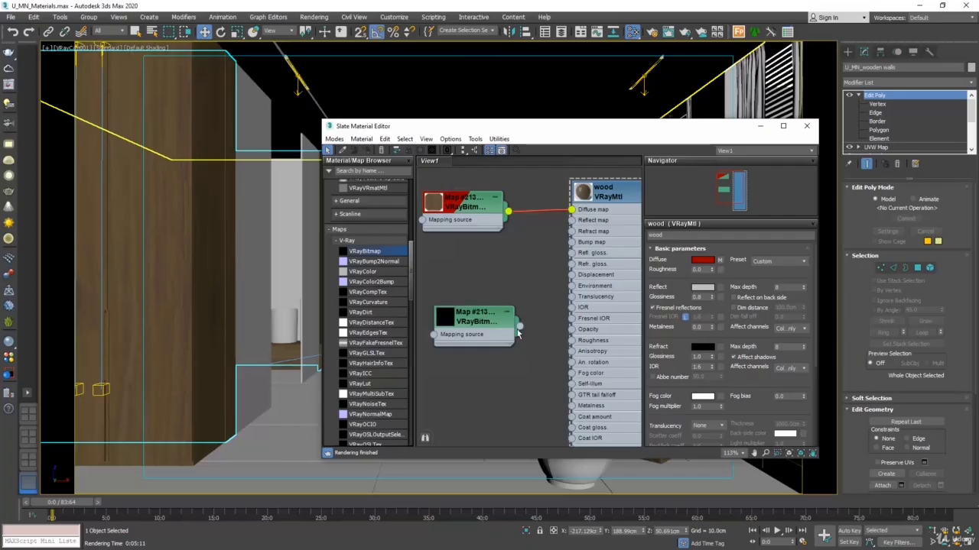
left_click_drag(520, 328, 572, 220)
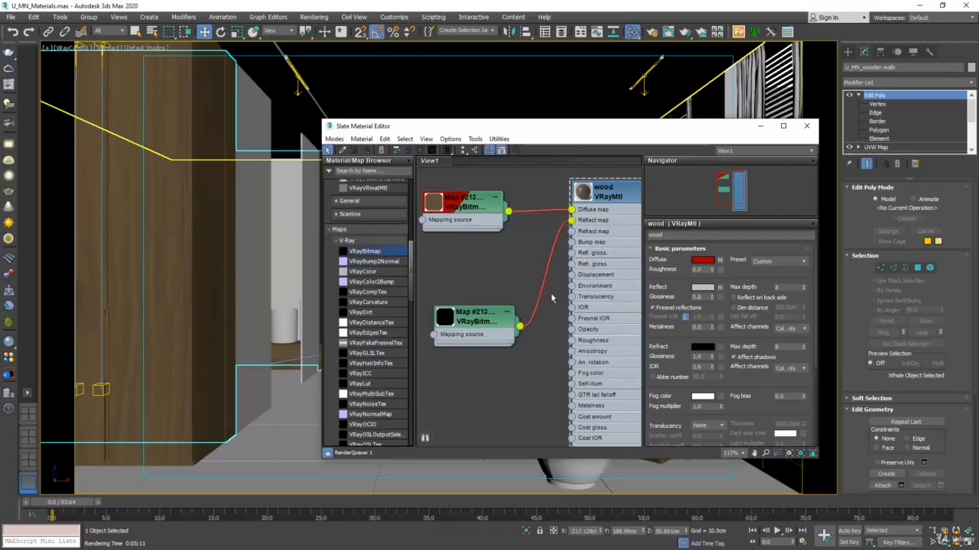
left_click(476, 324)
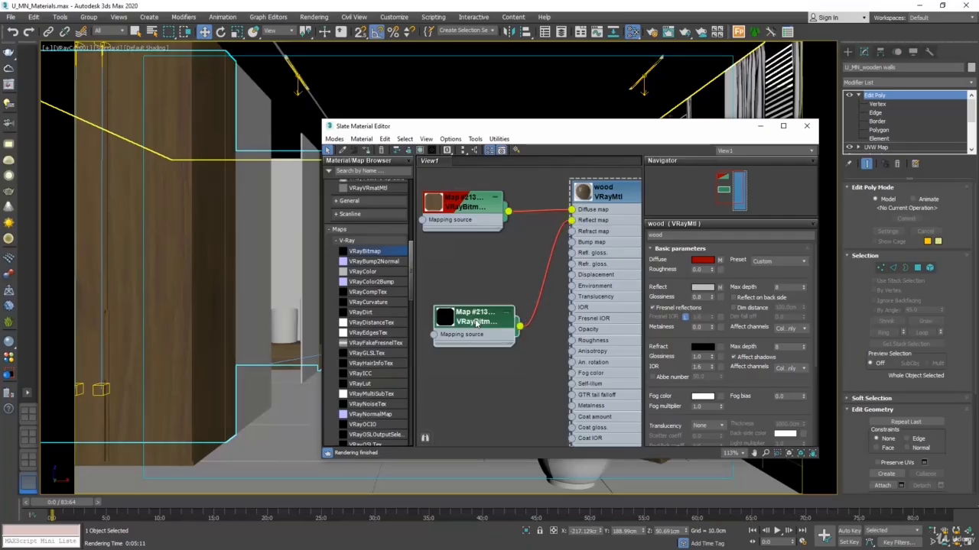
key("Delete")
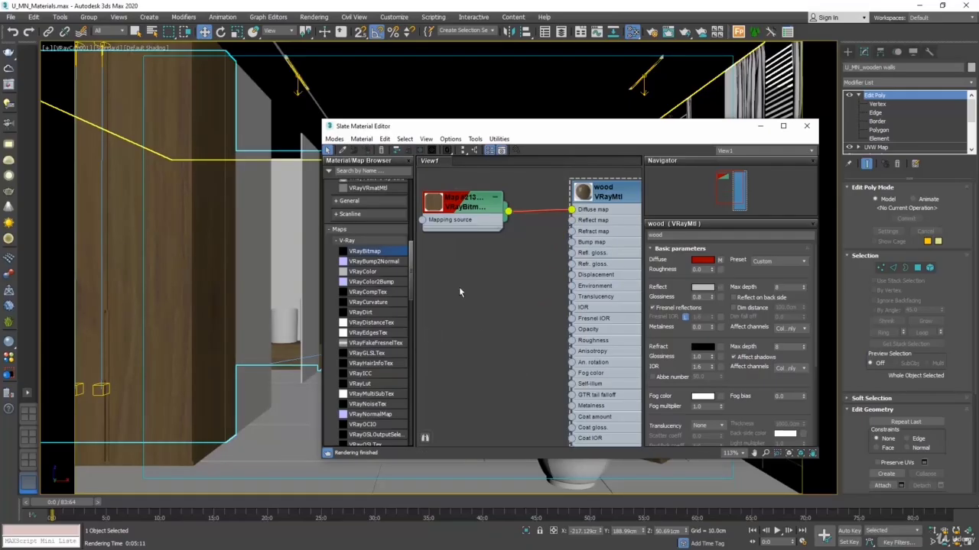
Step: Duplicate the diffuse bitmap node, connect the copy to the wood's Reflect map, and load the U_MN_Wood_Ref image into it
left_click(472, 206)
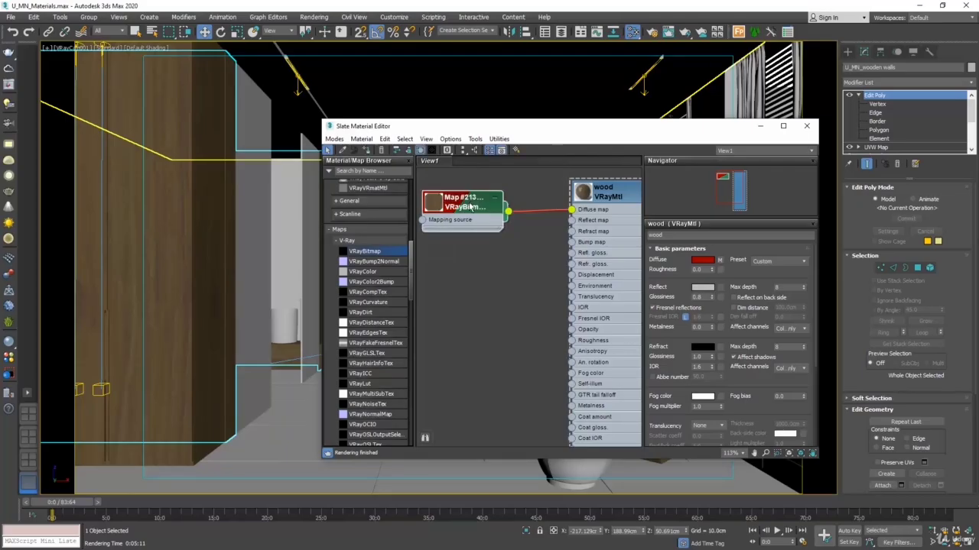
left_click_drag(472, 206, 571, 222, "shift")
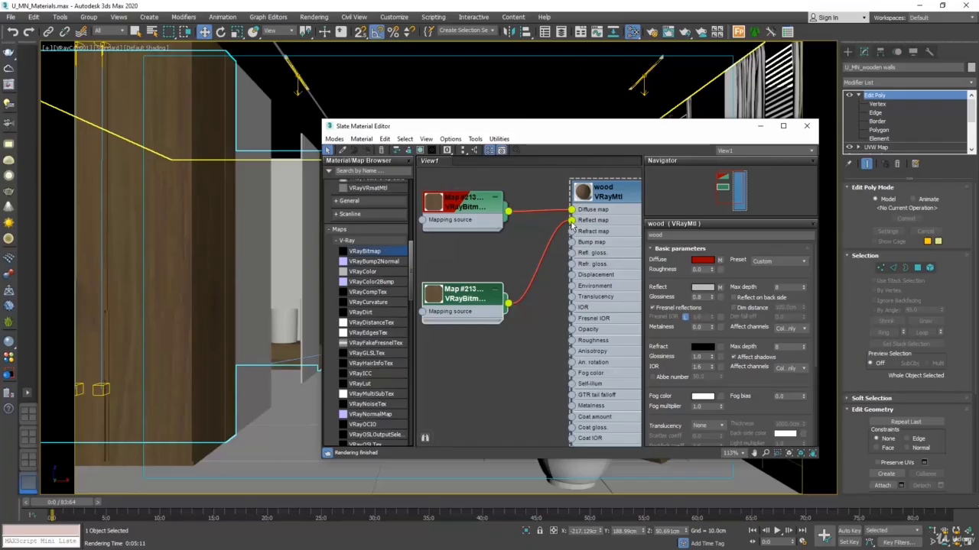
double_click(466, 299)
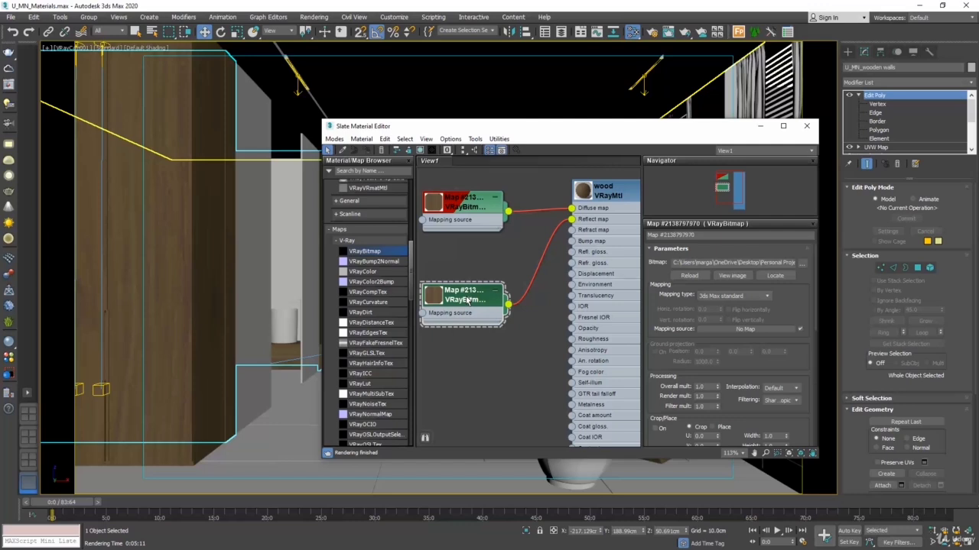
left_click(802, 264)
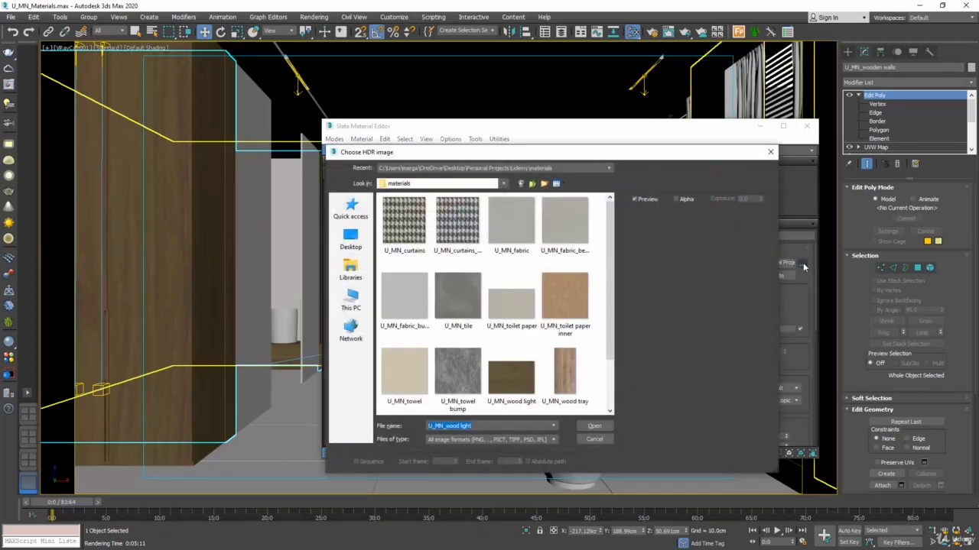
scroll(614, 292, "down", 2)
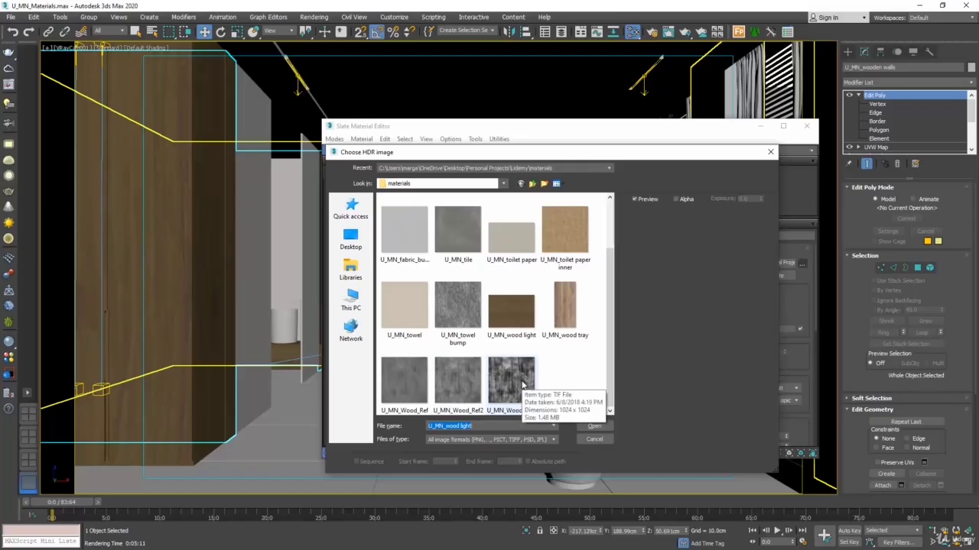
left_click(403, 382)
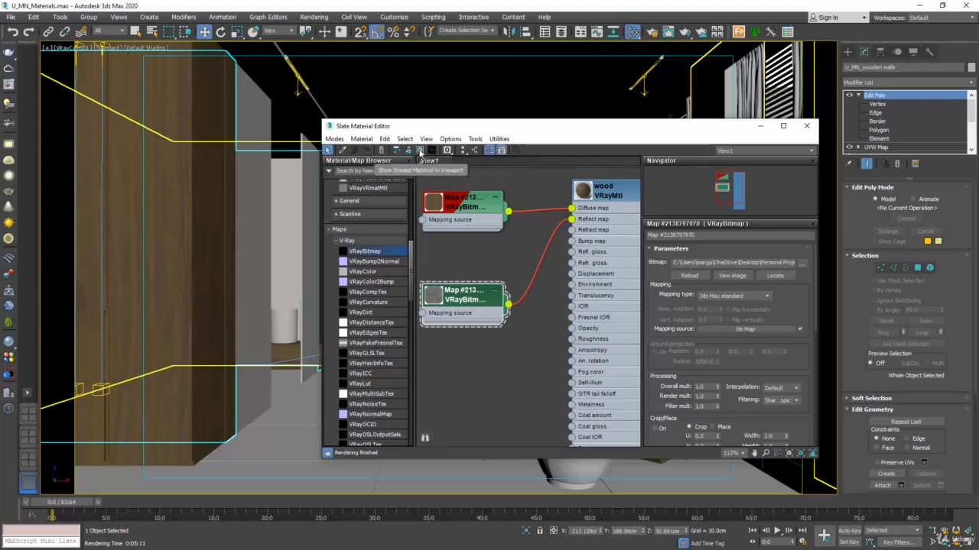
Step: Show the reflection bitmap on the wardrobe in the viewport and set its W angle to 0
left_click(420, 151)
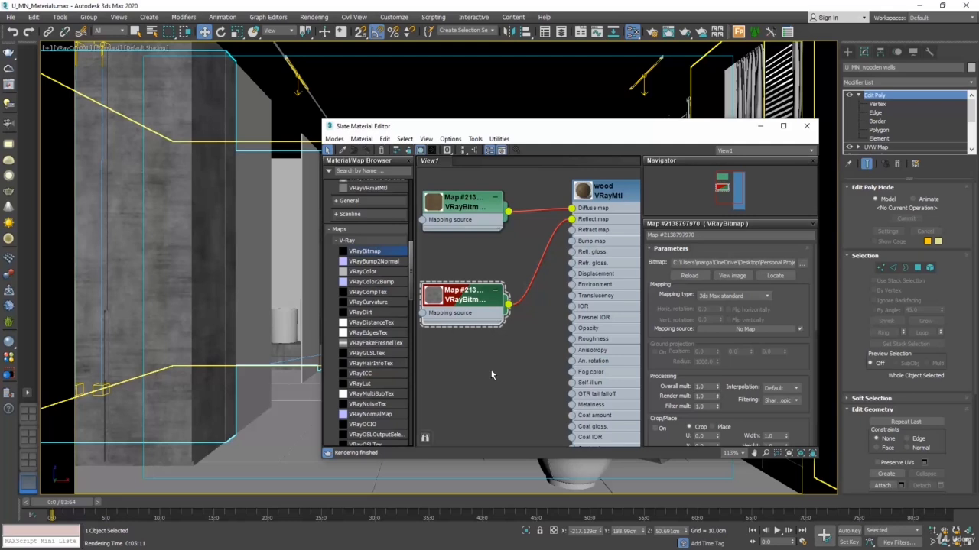
left_click_drag(779, 416, 781, 120)
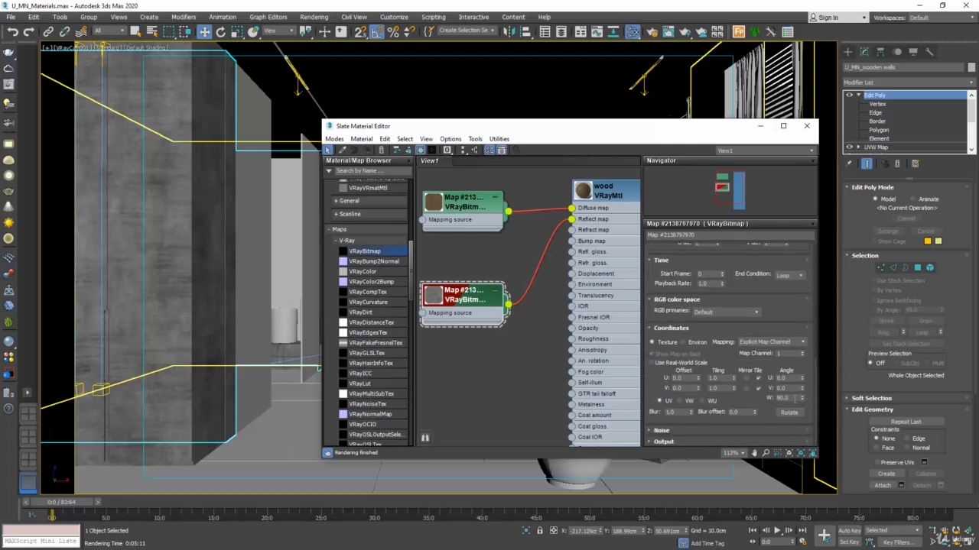
double_click(795, 399)
type("0")
key("Return")
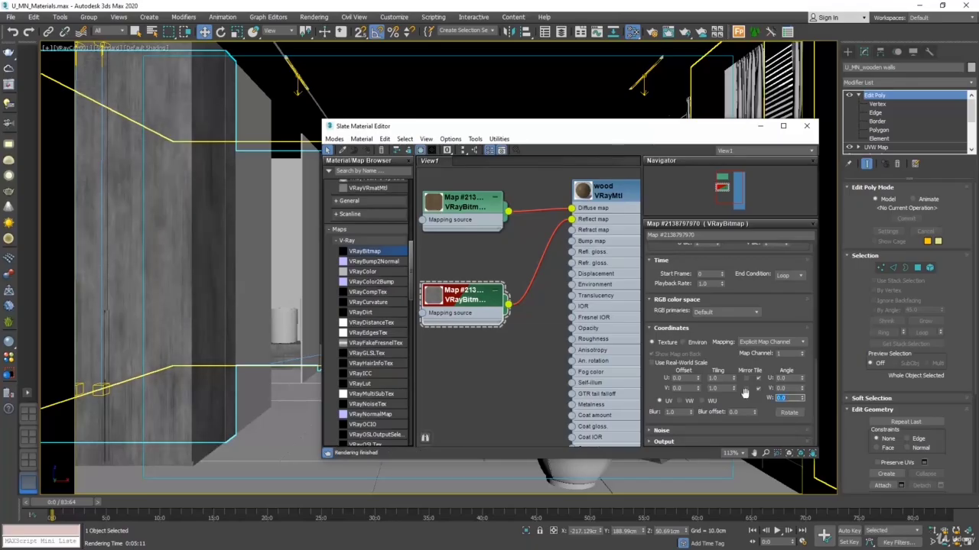
Step: Enlarge the reflection bitmap's node thumbnail and open a large preview window of the wood material to examine its reflections
double_click(438, 298)
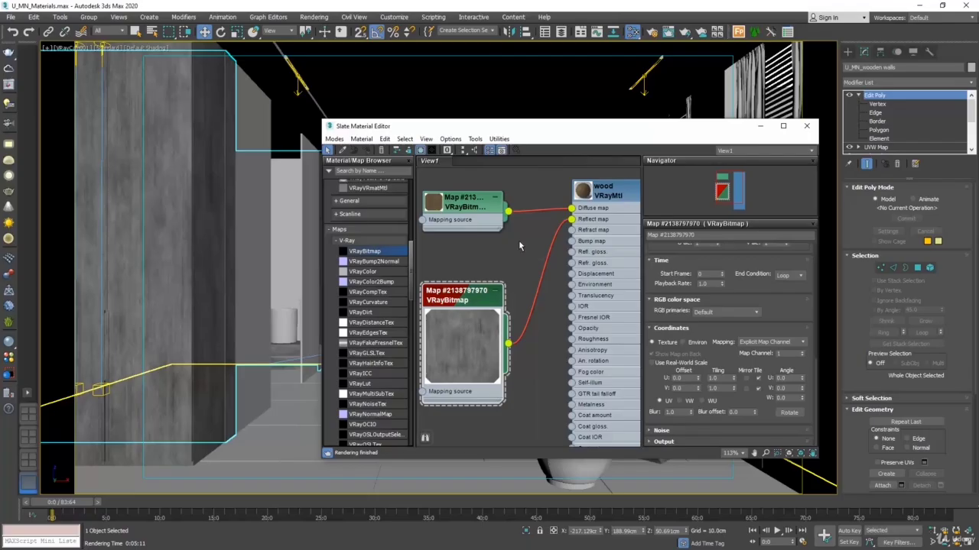
right_click(585, 195)
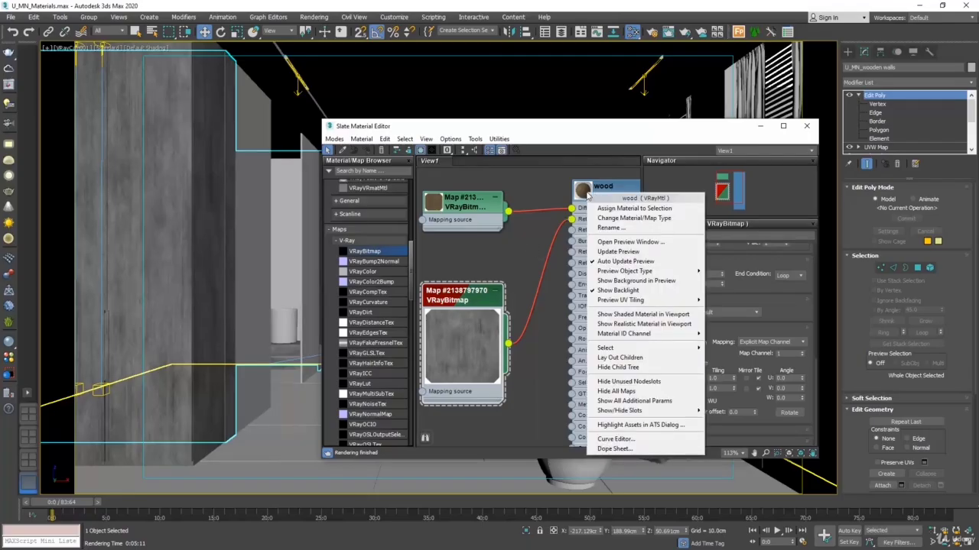
left_click(622, 242)
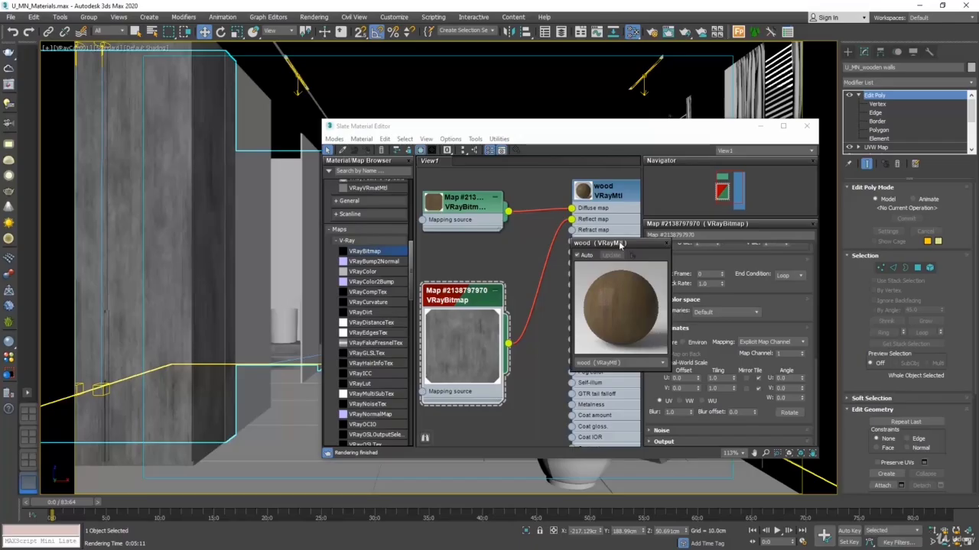
left_click_drag(622, 243, 490, 183)
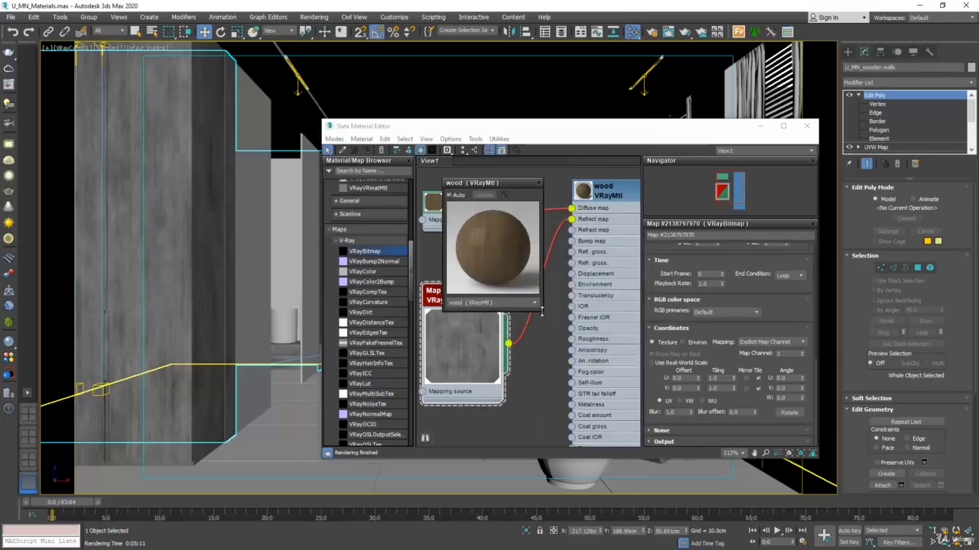
left_click_drag(541, 312, 641, 417)
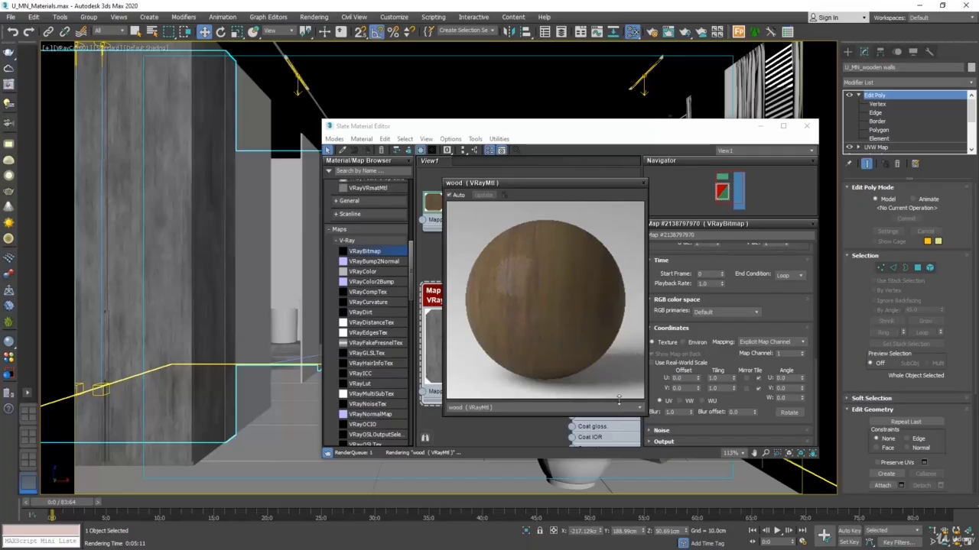
left_click_drag(567, 186, 541, 181)
Step: Replace the image in the wood's reflection bitmap with U_MN_Wood_Ref2
scroll(811, 318, "up", 1)
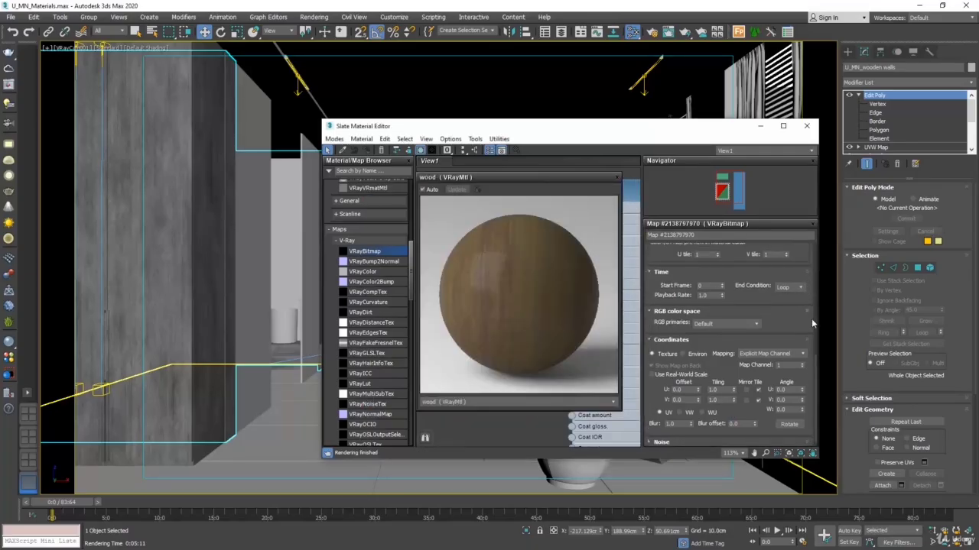
scroll(816, 349, "up", 3)
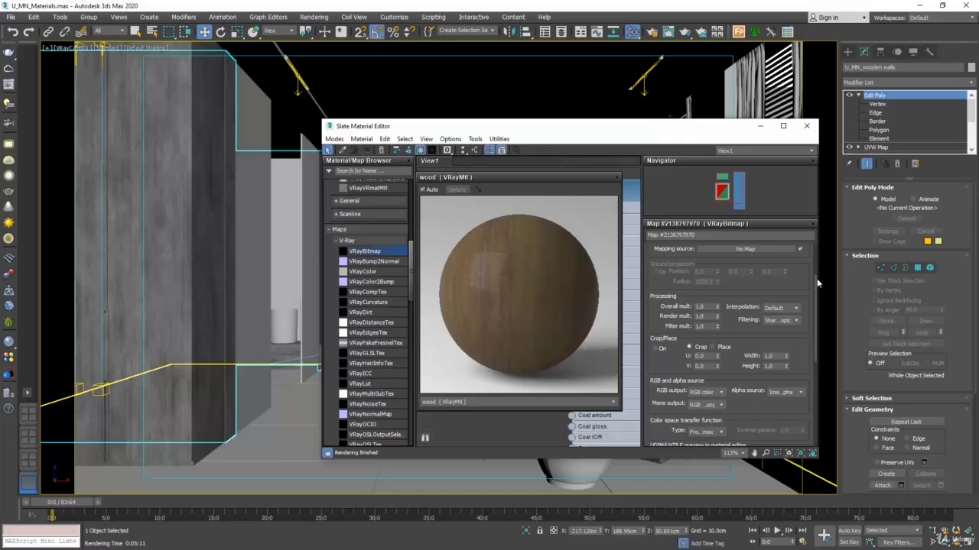
scroll(813, 268, "up", 2)
left_click(802, 264)
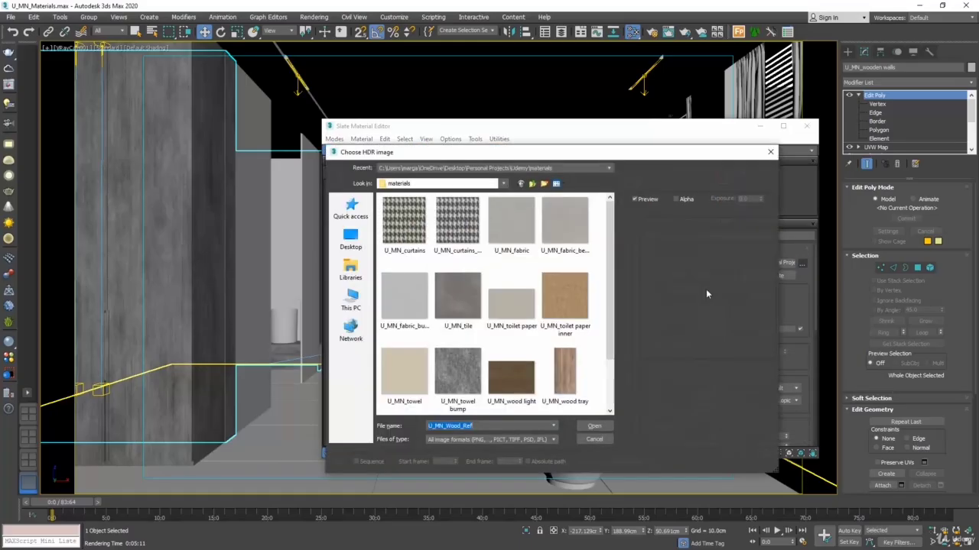
scroll(542, 346, "down", 1)
left_click(459, 382)
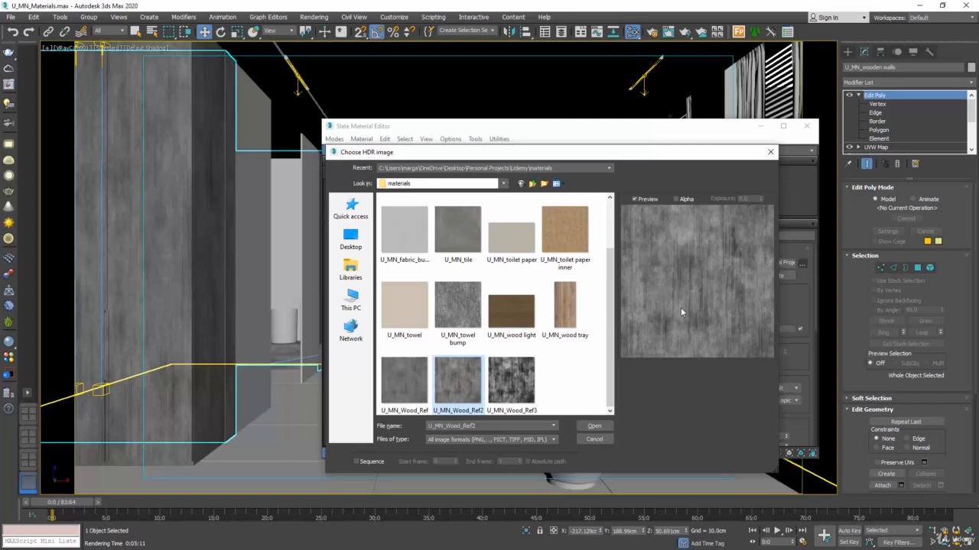
left_click(599, 427)
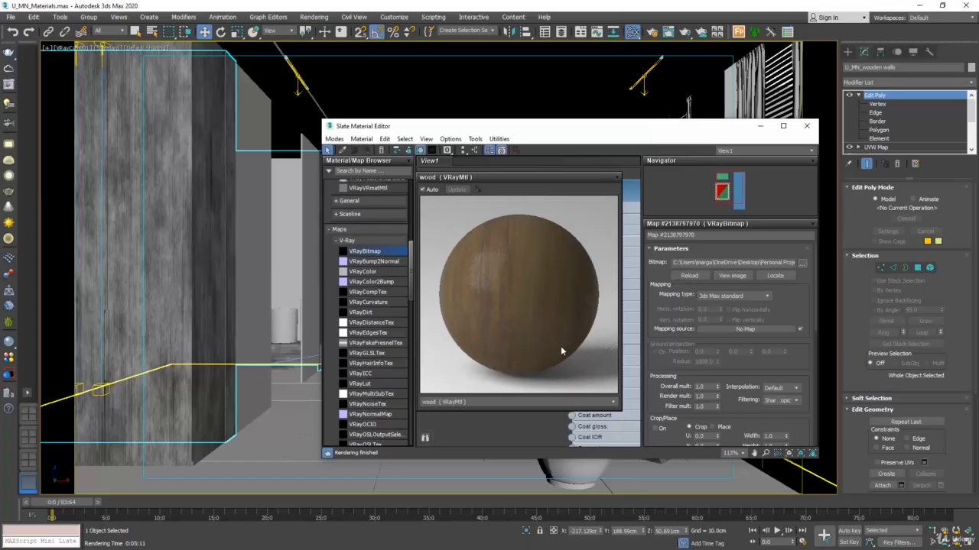
Step: Load the U_MN_Wood_Ref3 image into the wood's reflection bitmap and close the large material preview
left_click(802, 263)
scroll(610, 344, "down", 2)
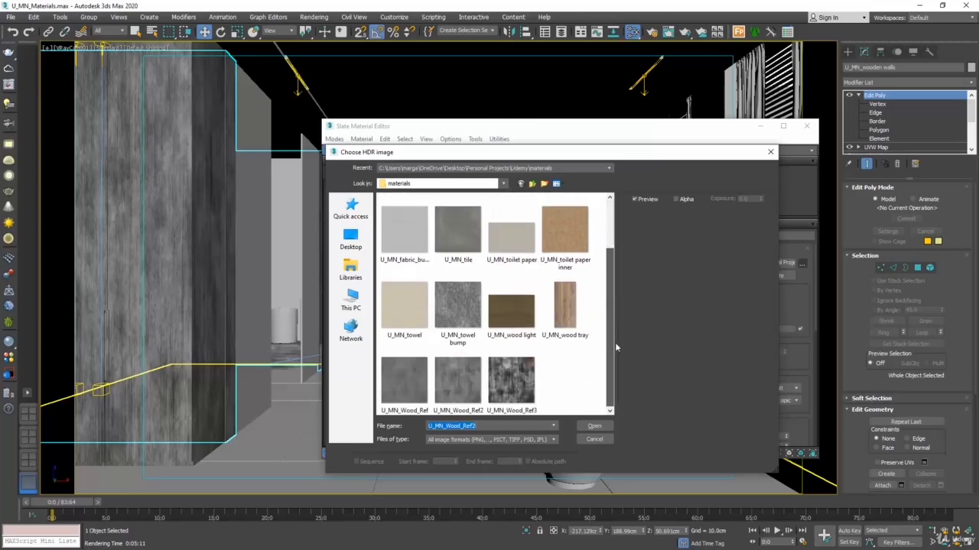
left_click(514, 390)
left_click(591, 426)
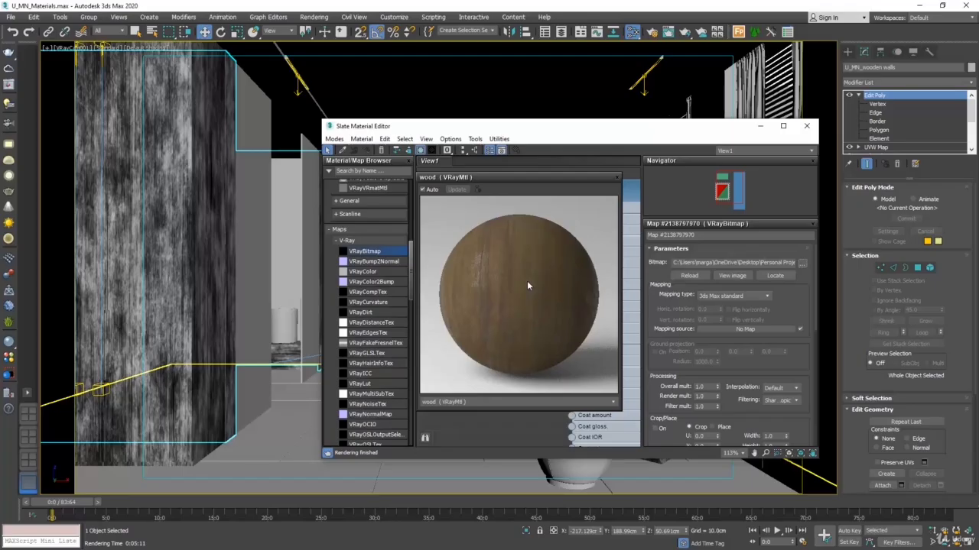
left_click(617, 177)
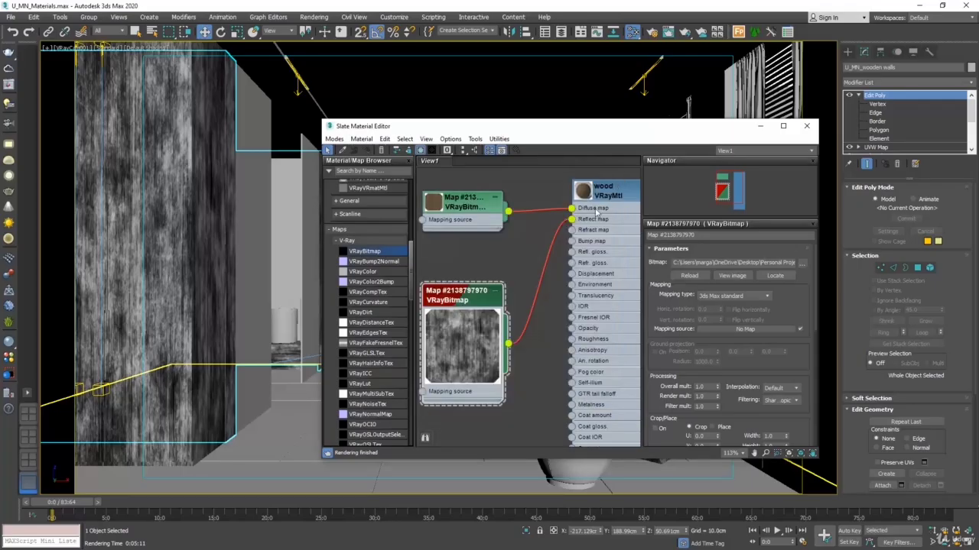
Step: Set the area to render to Crop, render the wardrobe area to check the wood's reflections, and close the render windows
left_click(806, 125)
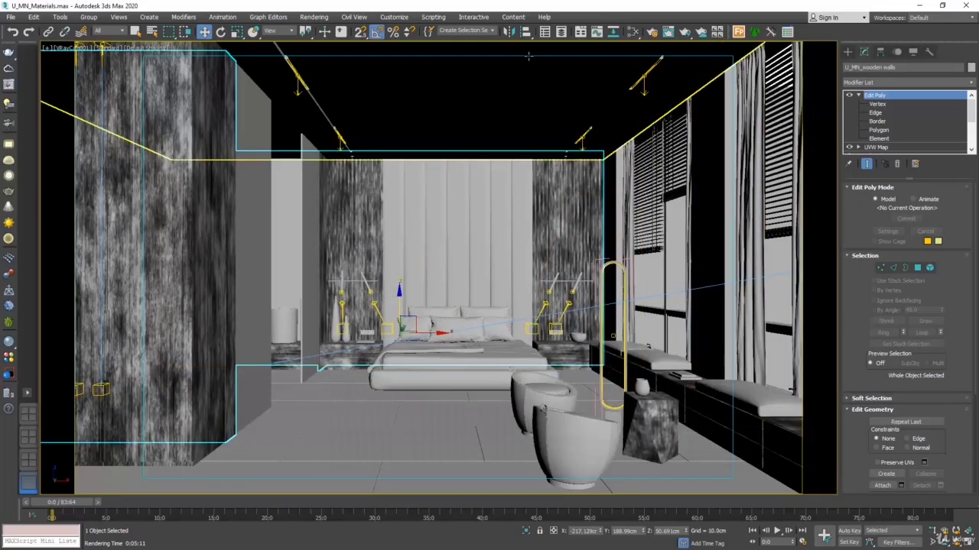
key("F10")
left_click(558, 346)
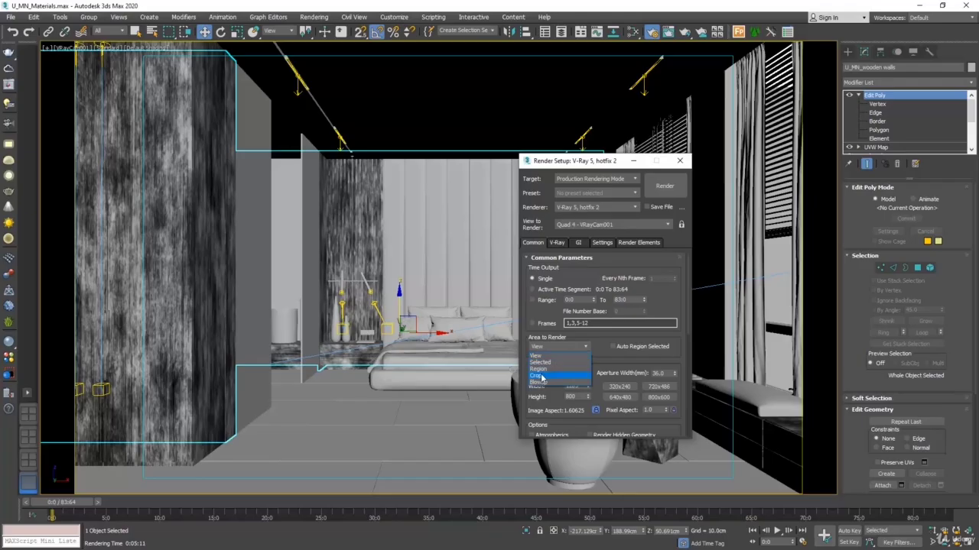
left_click(538, 376)
left_click(665, 187)
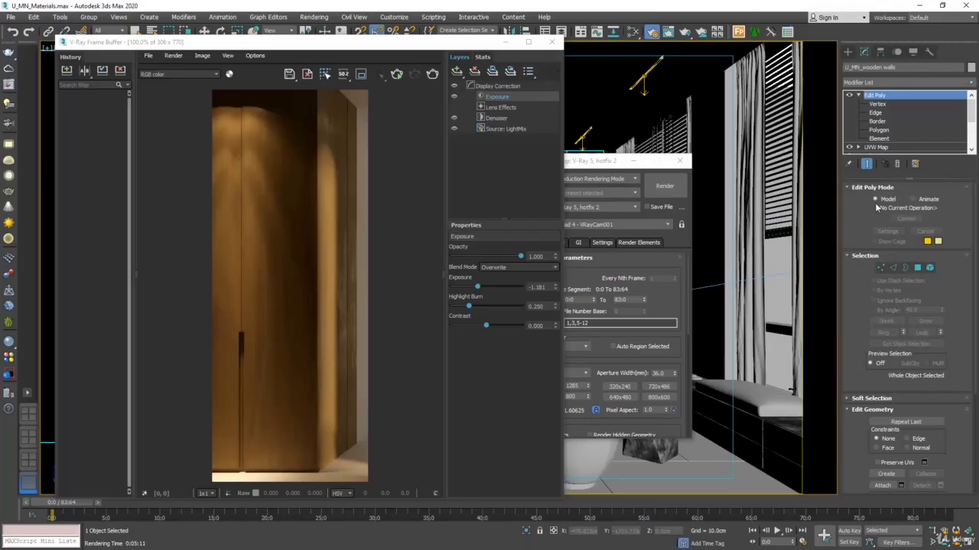
left_click(680, 160)
left_click(552, 42)
Step: Delete the wood's reflection bitmap node and show the diffuse bitmap on the wardrobe in the viewport
left_click(632, 33)
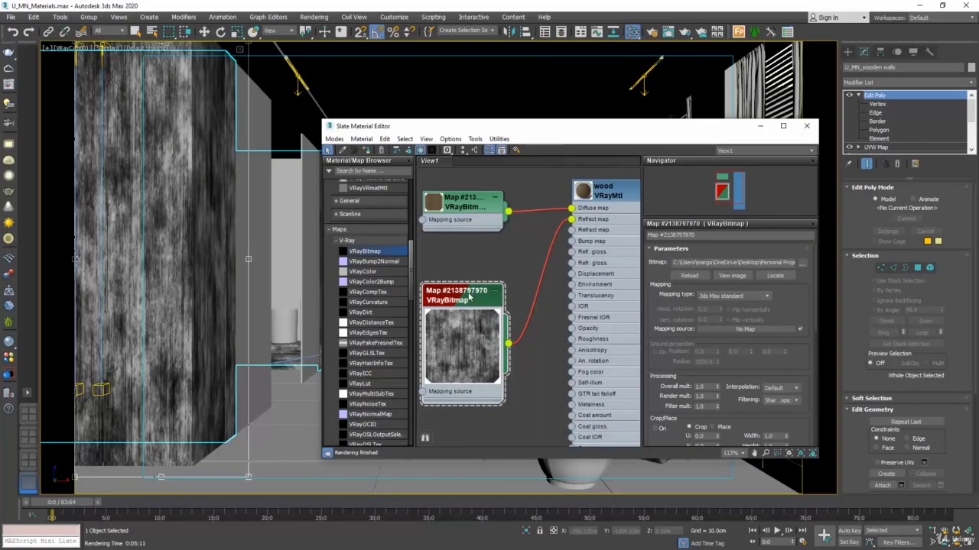
key("Delete")
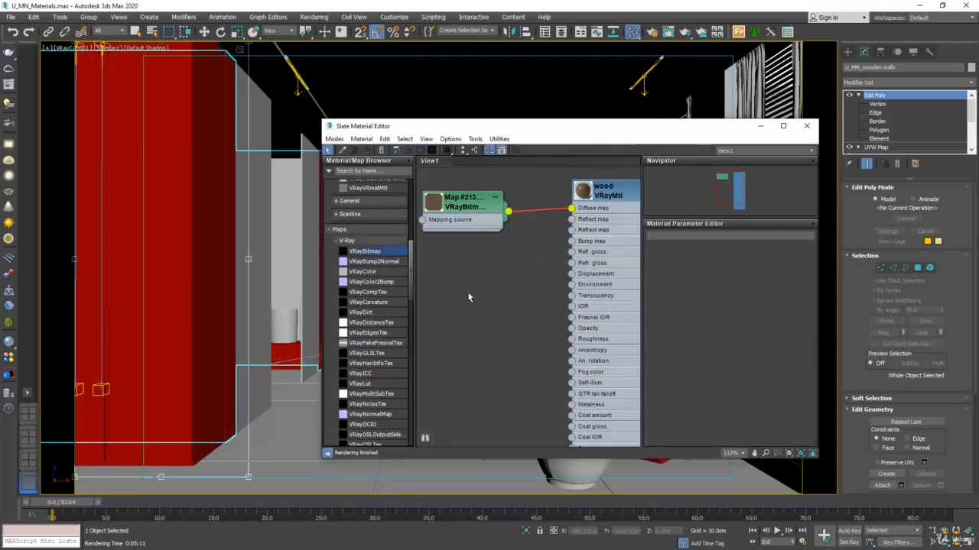
left_click(468, 207)
left_click(420, 150)
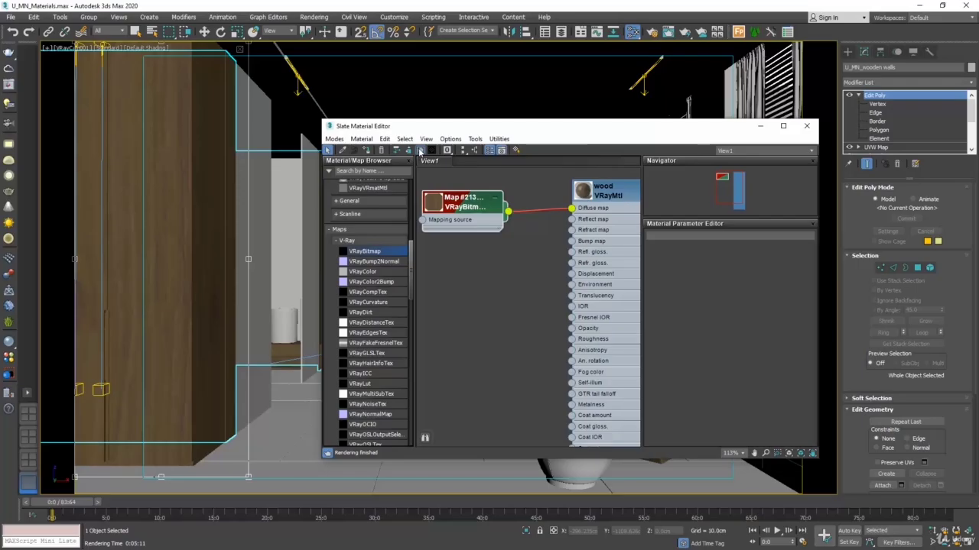
left_click(419, 150)
Step: Disable the diffuse map in the wood's map list, enlarge the material node's preview to compare, and enable the map again
double_click(621, 254)
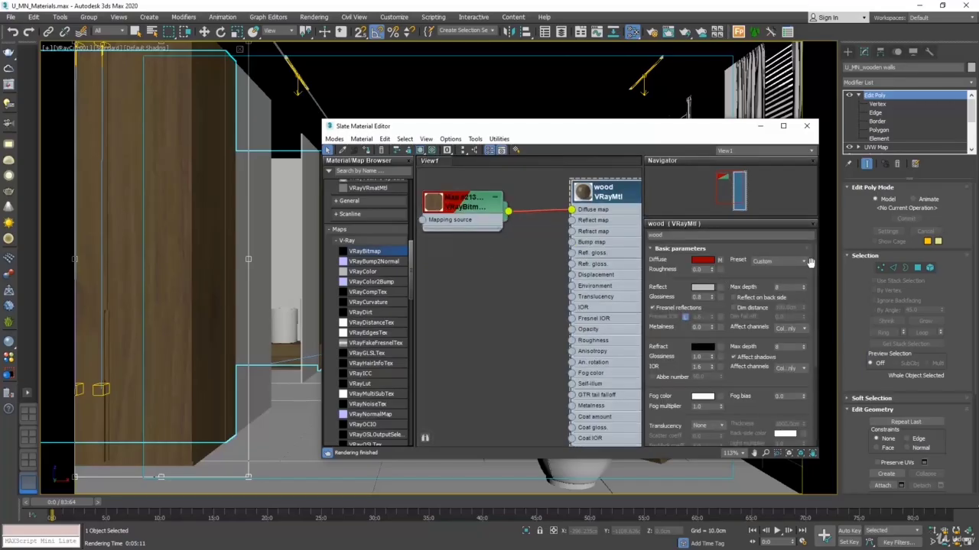
left_click_drag(815, 263, 822, 368)
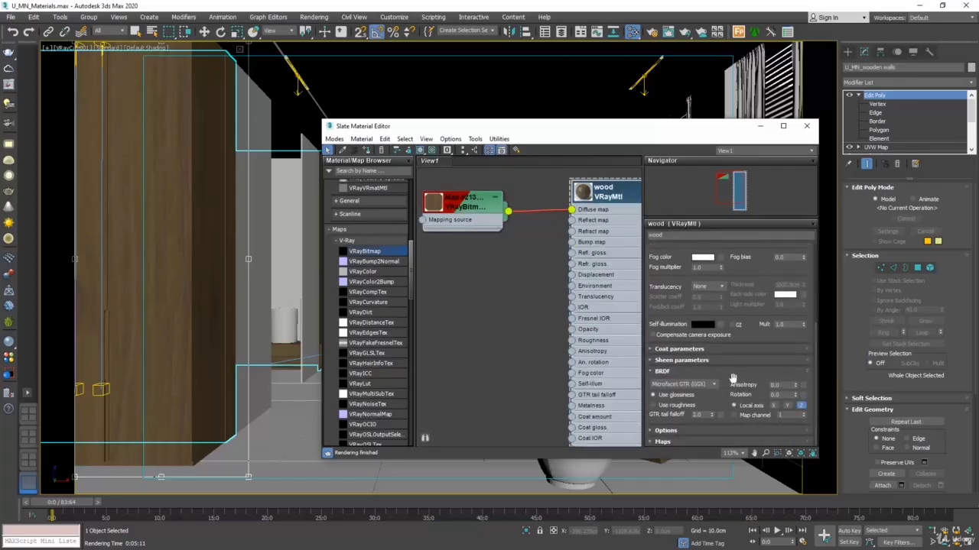
left_click(667, 443)
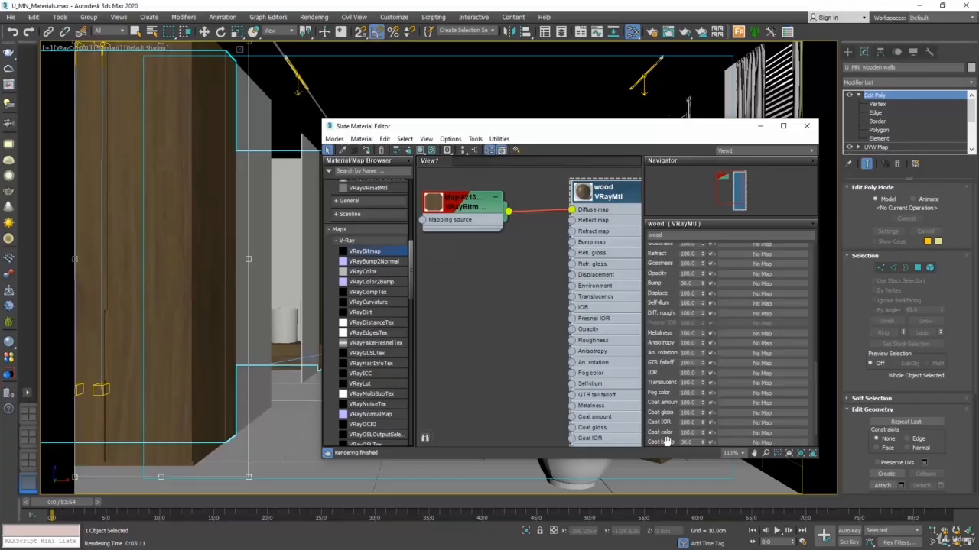
scroll(672, 312, "down", 1)
scroll(673, 310, "up", 1)
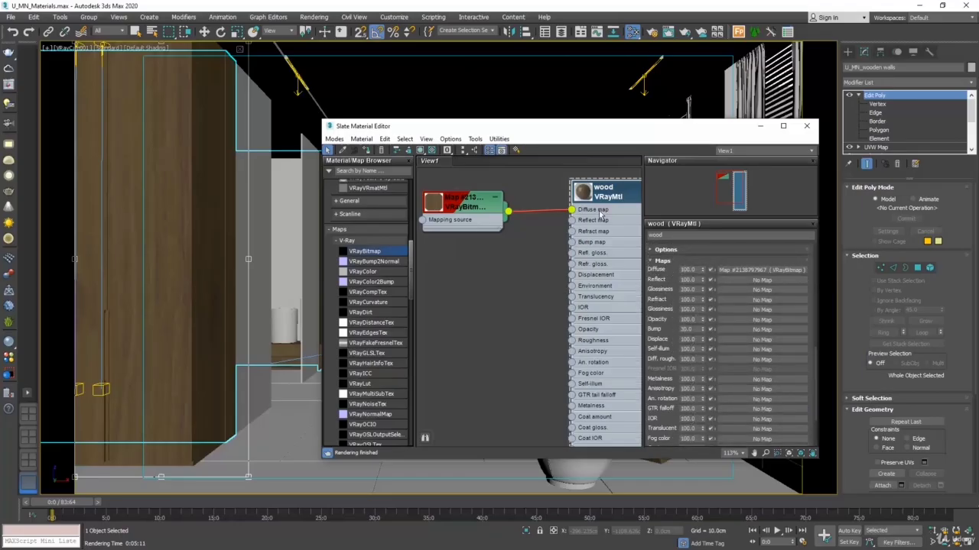
left_click(709, 272)
double_click(584, 193)
middle_click_drag(525, 285, 496, 285)
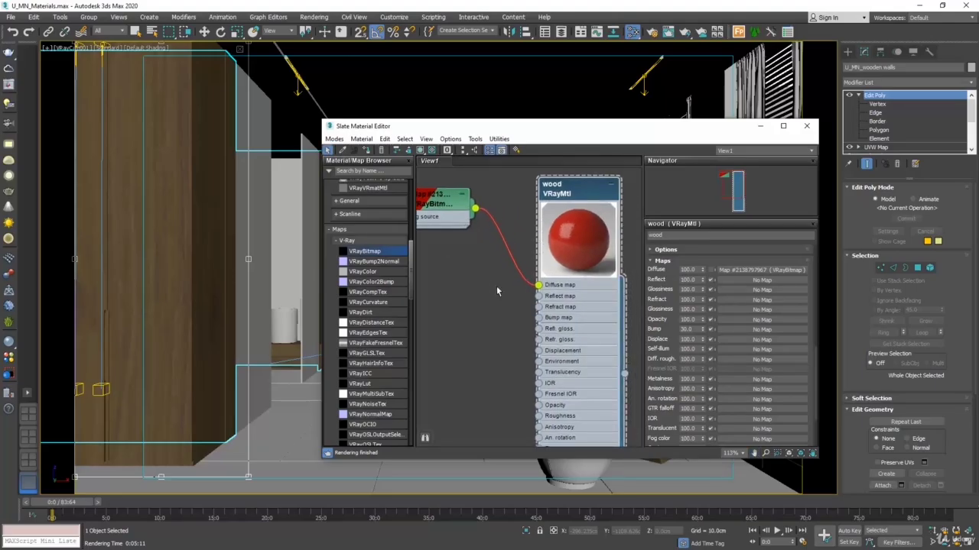
left_click(710, 272)
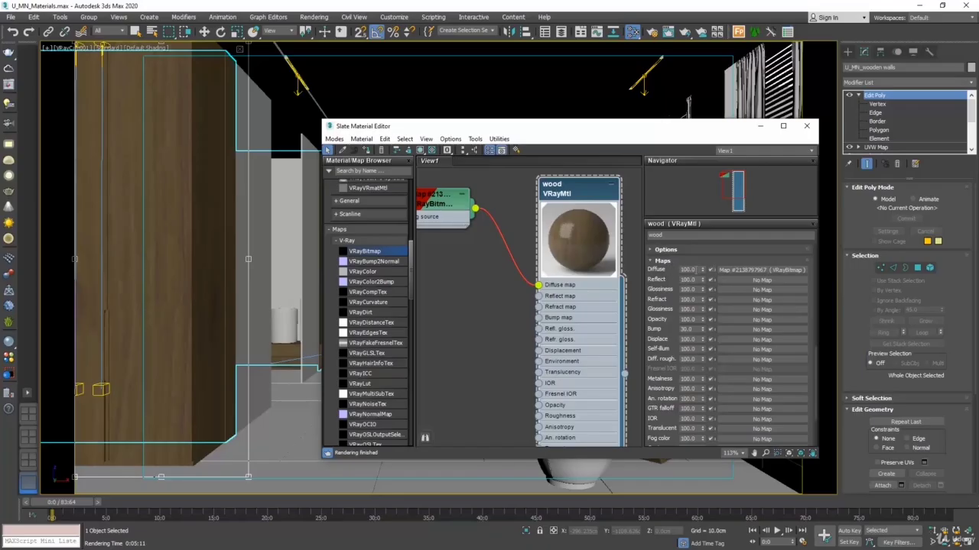
Step: Try the wood's diffuse map amount at 50 and at 80 to blend the texture with the diffuse color
left_click_drag(694, 270, 656, 265)
type("50")
key("Return")
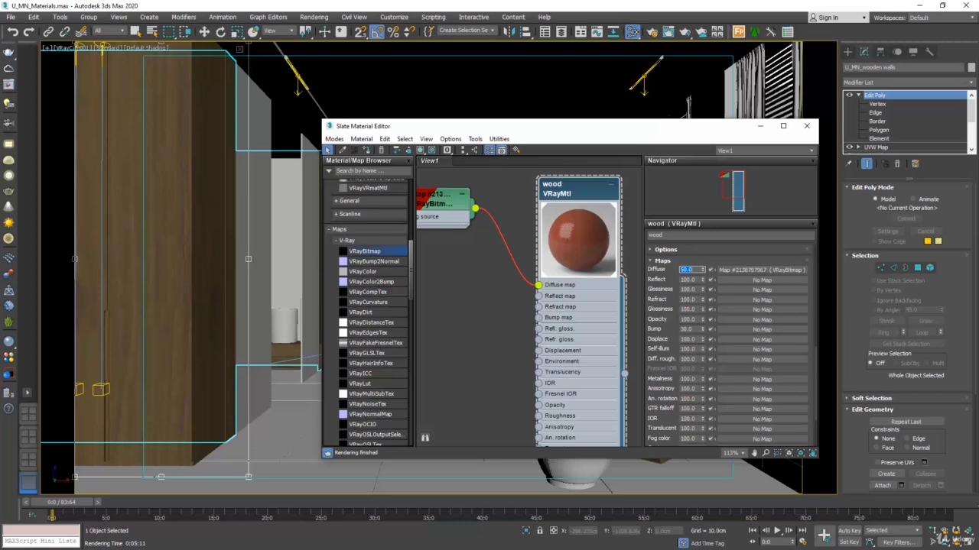
type("80")
key("Return")
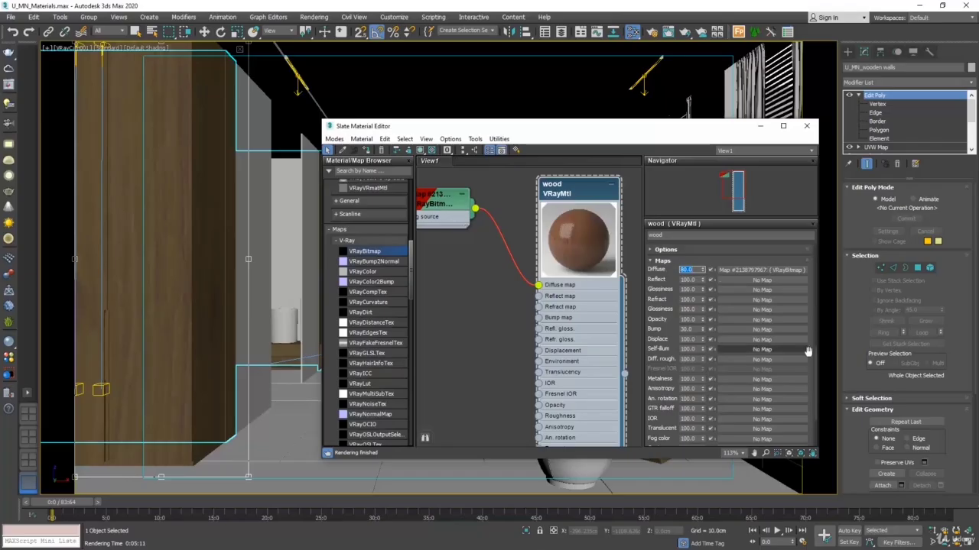
Step: Change the wood material's diffuse color to black
left_click_drag(817, 346, 820, 244)
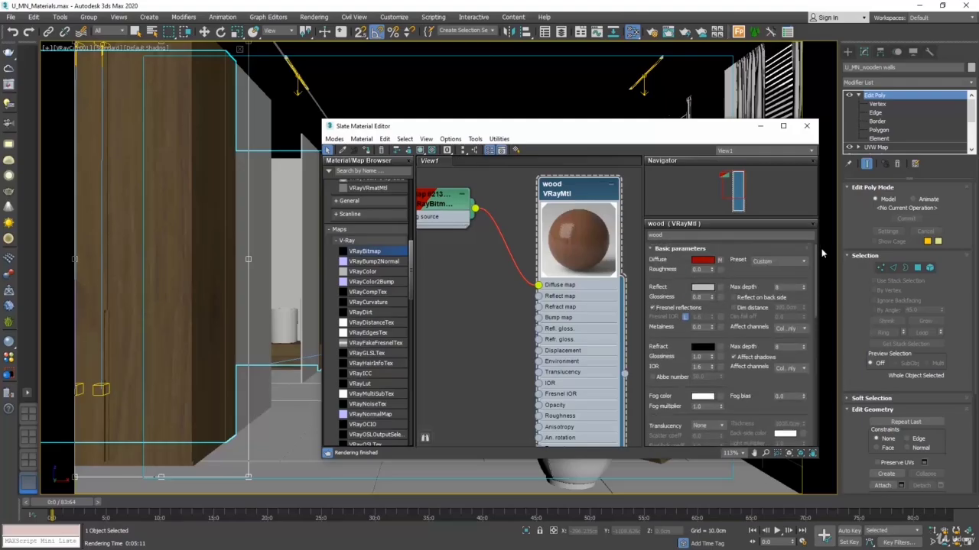
left_click(701, 260)
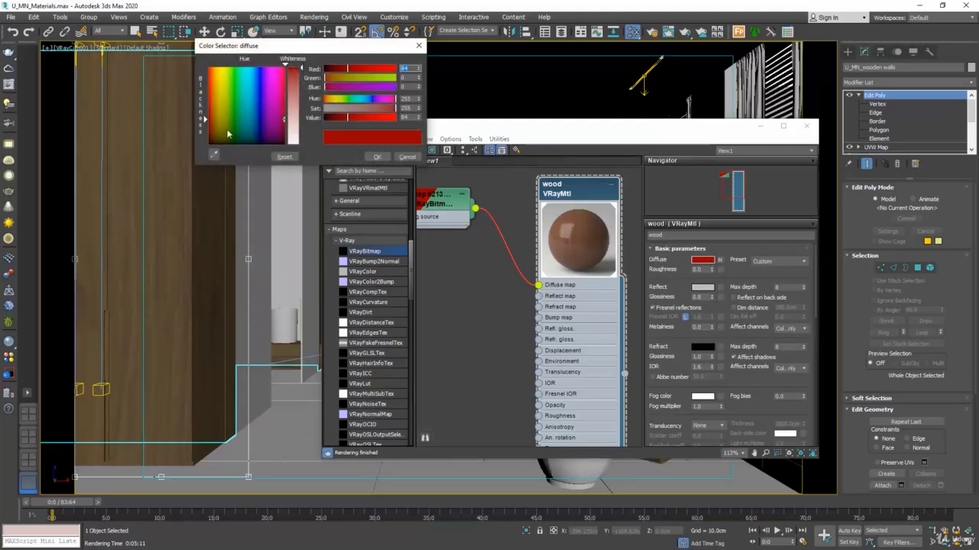
left_click_drag(227, 135, 209, 143)
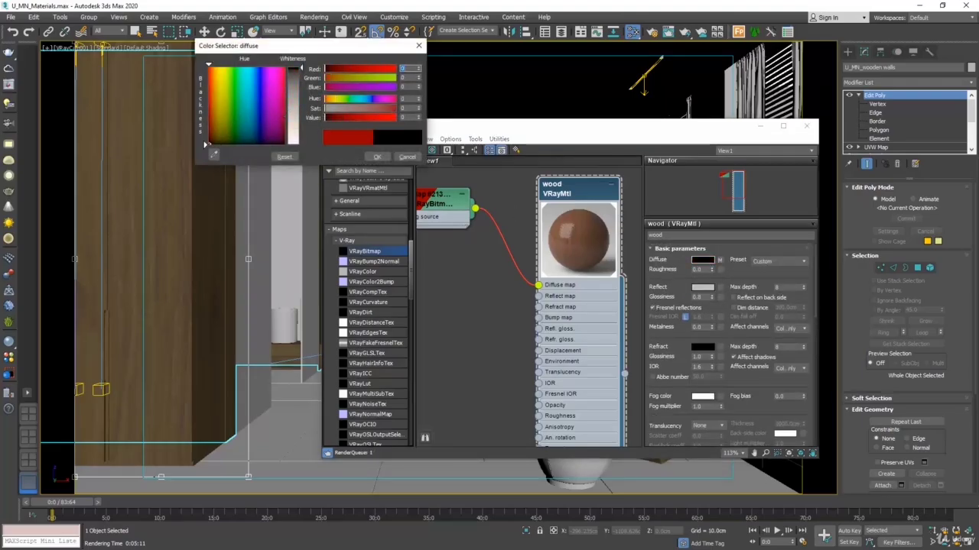
left_click(377, 157)
Step: Test the wood's diffuse map amount at 90 and 80 over the black color, and set it to 100
left_click_drag(815, 264, 813, 338)
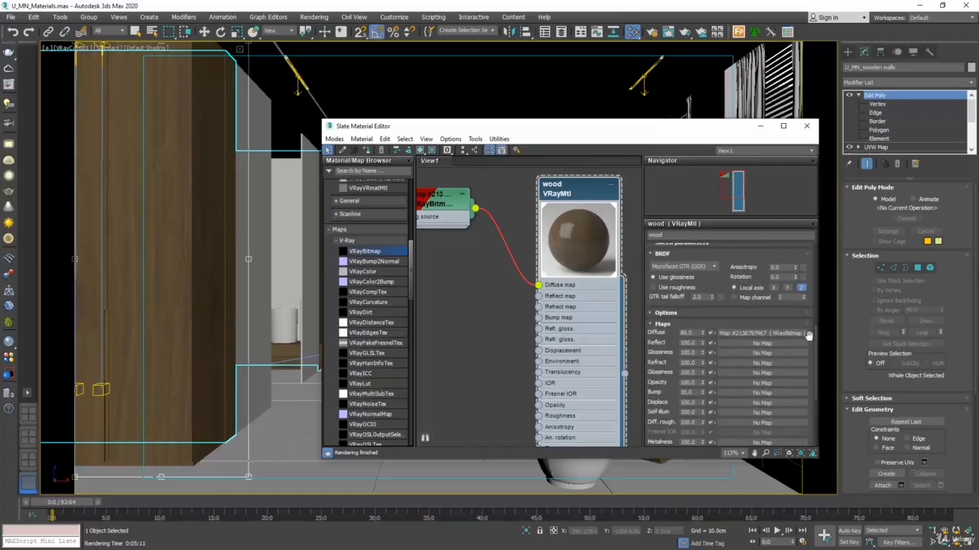
left_click_drag(695, 333, 609, 311)
type("1")
key("Return")
type("90")
key("Return")
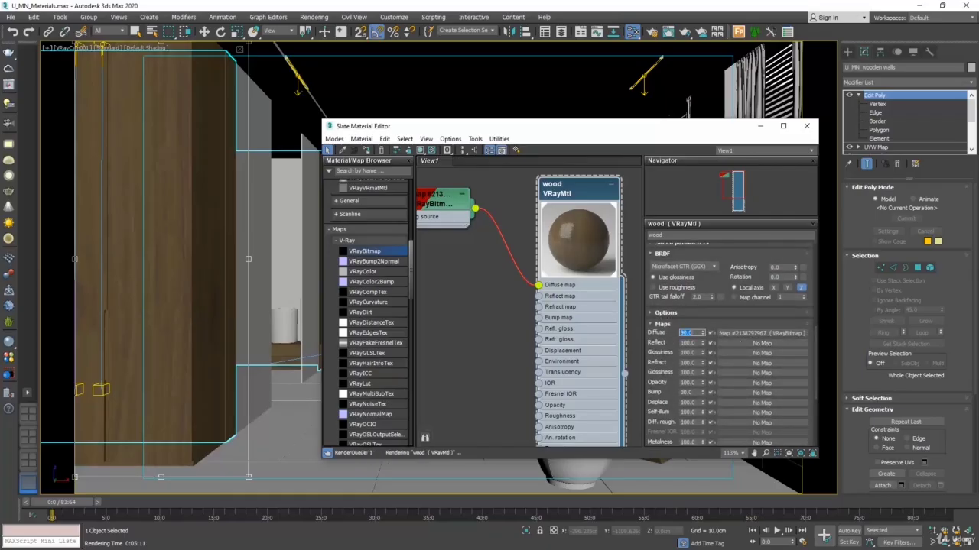
type("80")
key("Return")
key("Return")
left_click(850, 463)
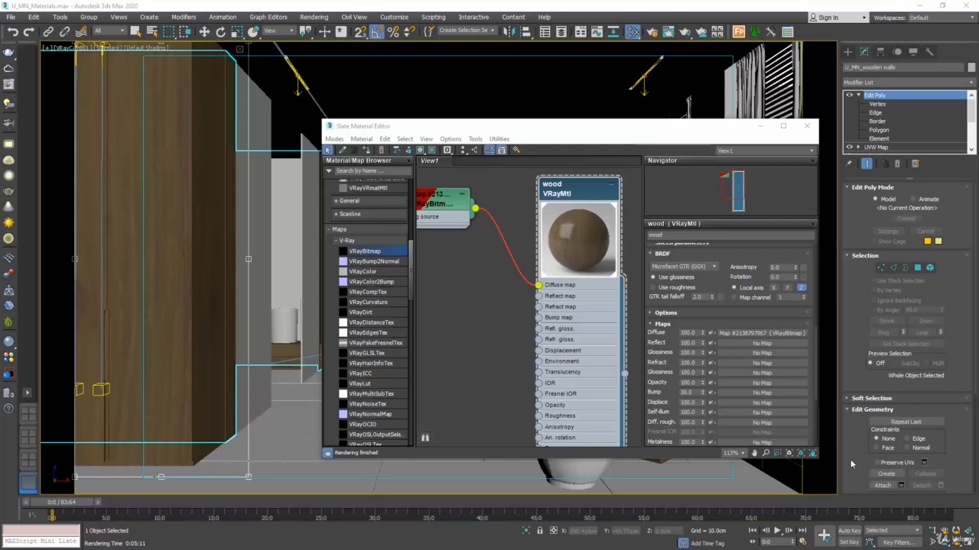
Step: Shrink the wood node's preview, create a new VRayMtl below the wood material in the node view, and open its parameters
double_click(578, 229)
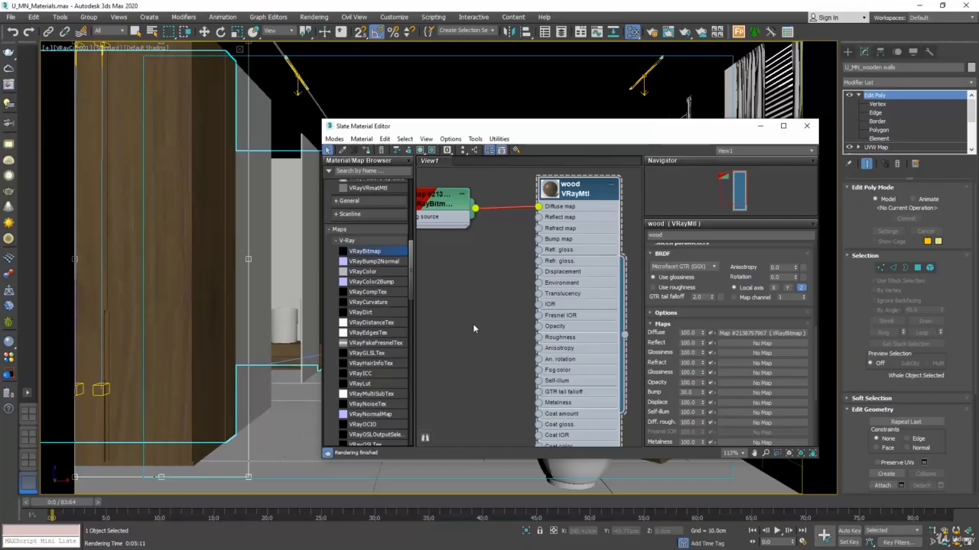
scroll(482, 304, "down", 3)
scroll(474, 318, "down", 4)
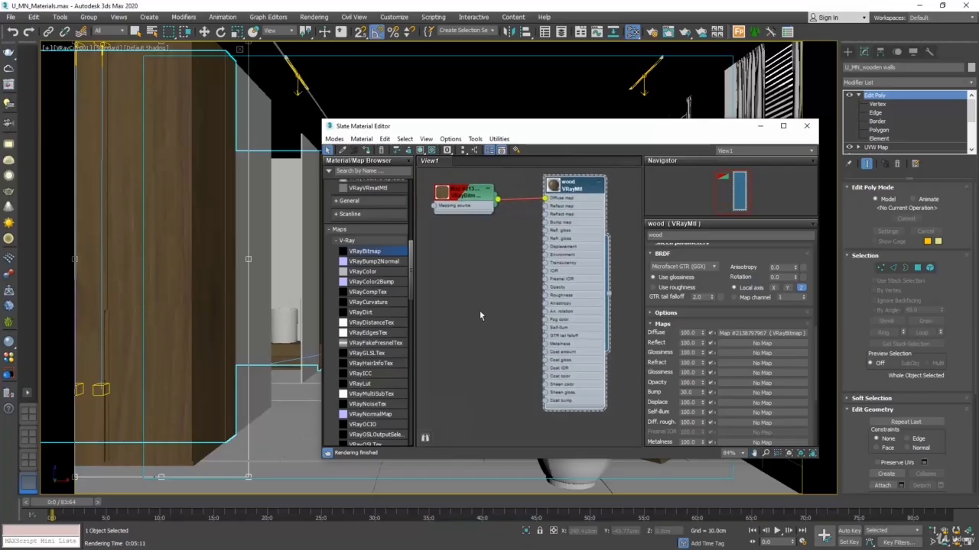
scroll(472, 292, "down", 1)
mouse_move(468, 316)
middle_mouse_down()
mouse_move(468, 278)
mouse_move(469, 309)
middle_mouse_up()
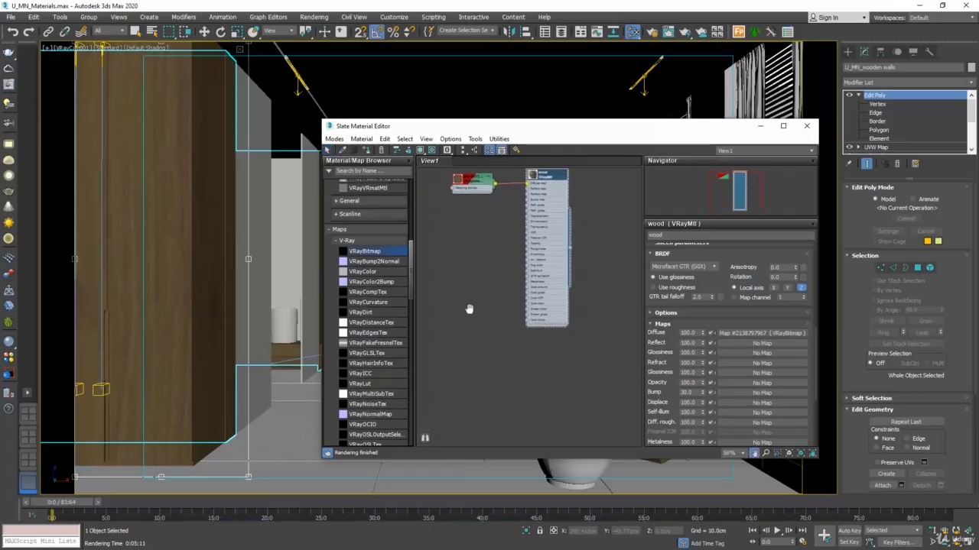
right_click(516, 388)
mouse_move(594, 393)
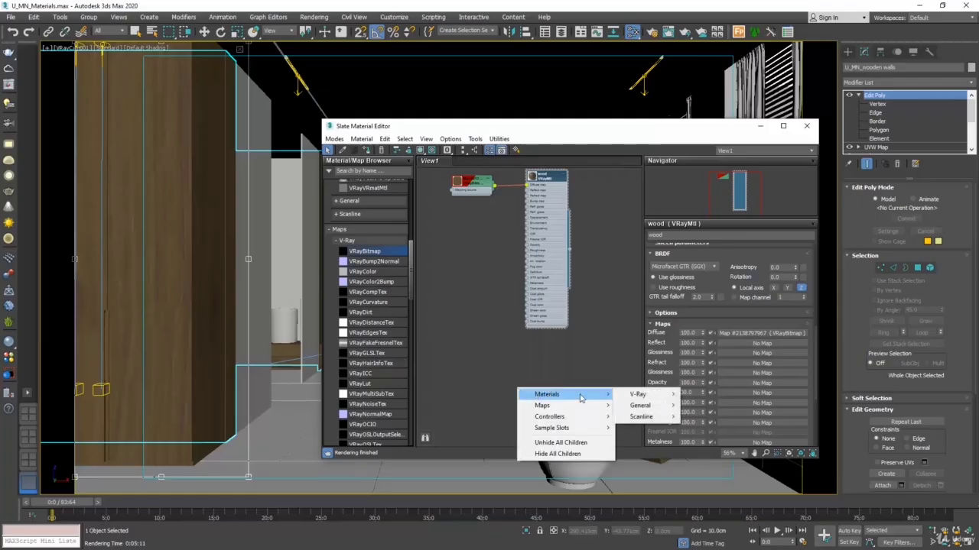
mouse_move(642, 395)
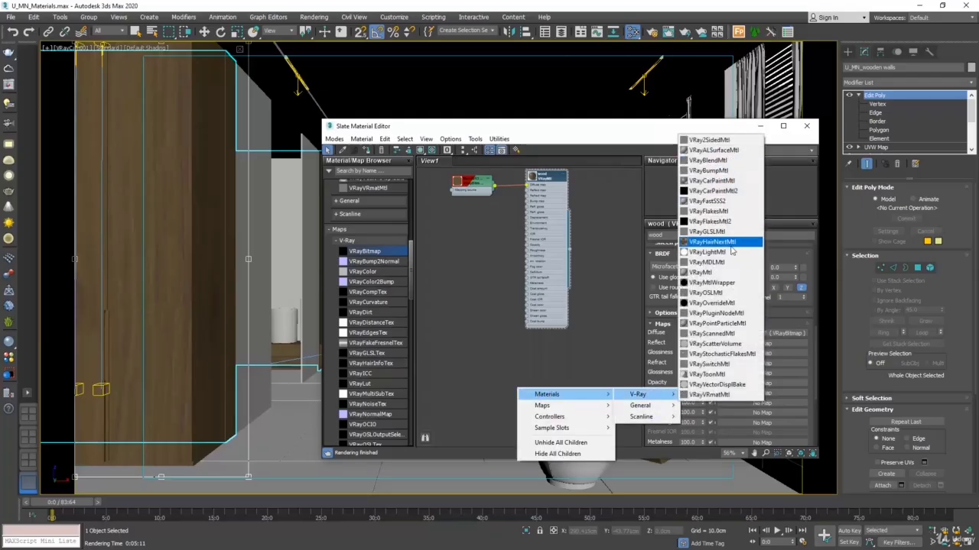
left_click(722, 273)
left_click_drag(518, 394, 543, 350)
double_click(543, 347)
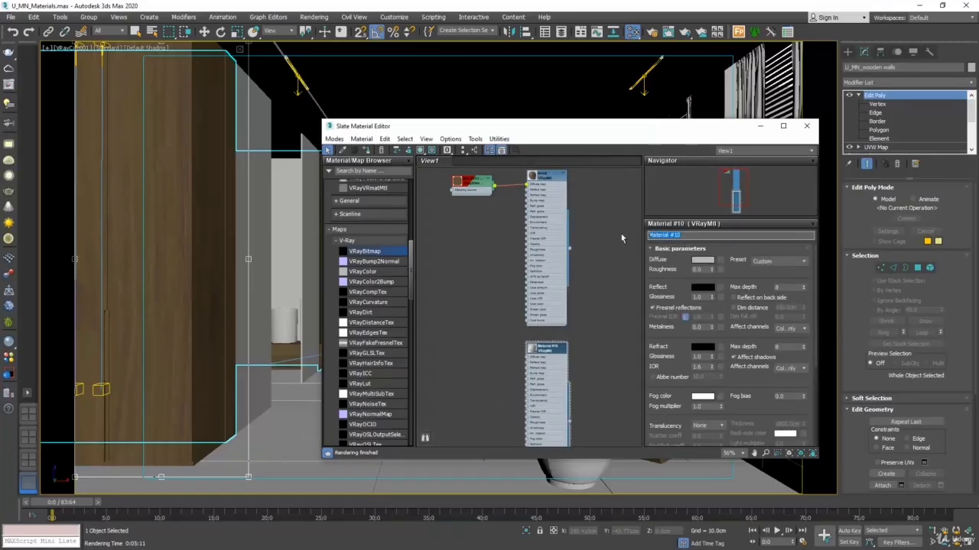
Step: Name the new V-Ray material "fabric" and add a VRayBitmap map to its diffuse slot
type("fabric")
left_click(720, 260)
double_click(585, 138)
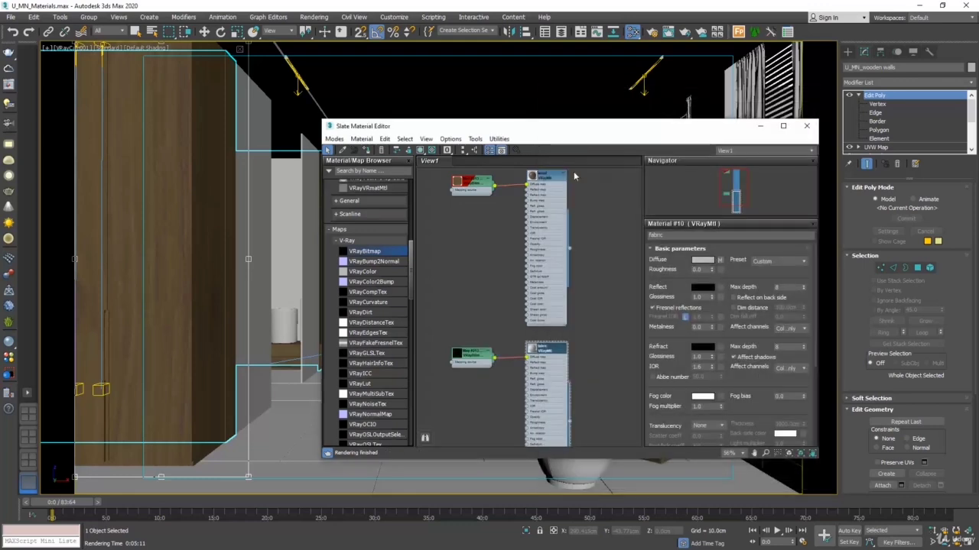
Step: Load the U_MN_fabric_beige image from the materials folder into the fabric material's diffuse bitmap
double_click(482, 353)
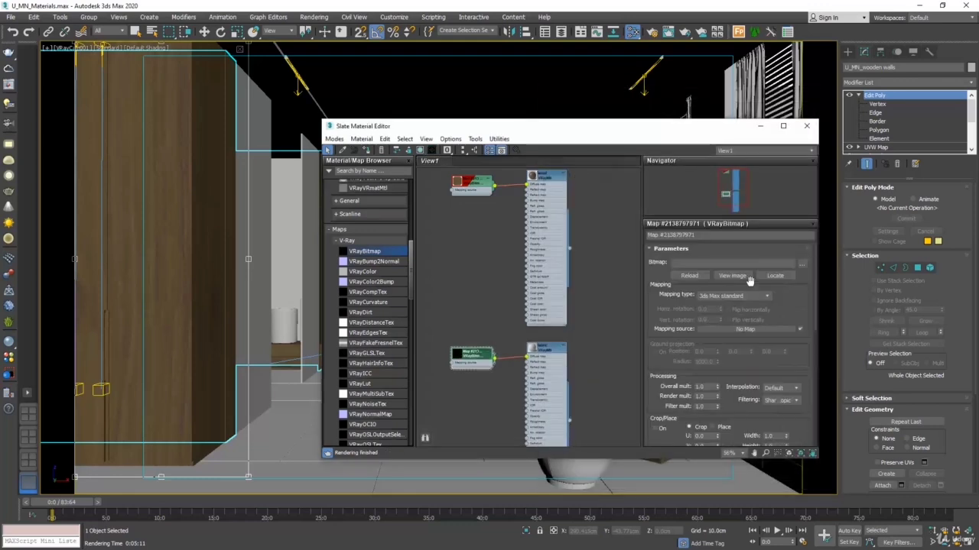
left_click(802, 265)
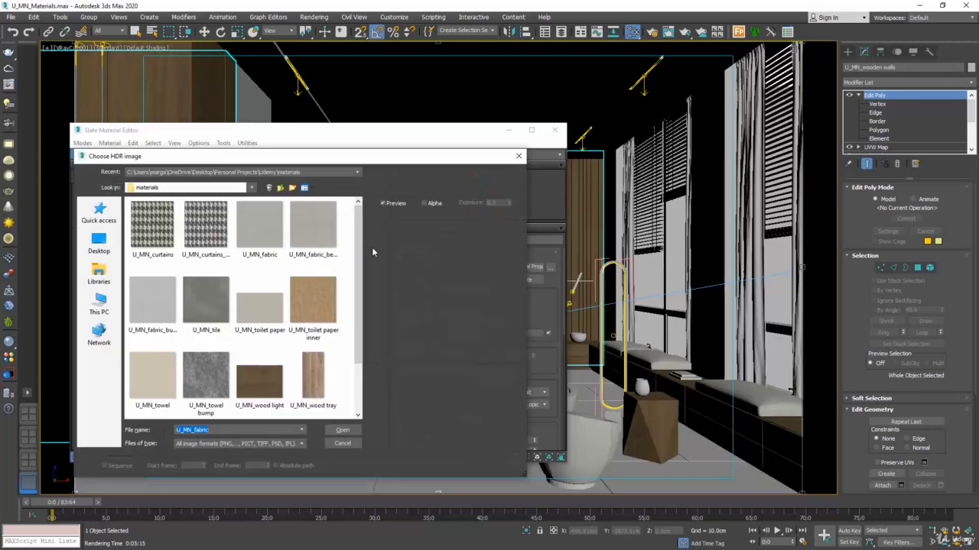
left_click(324, 245)
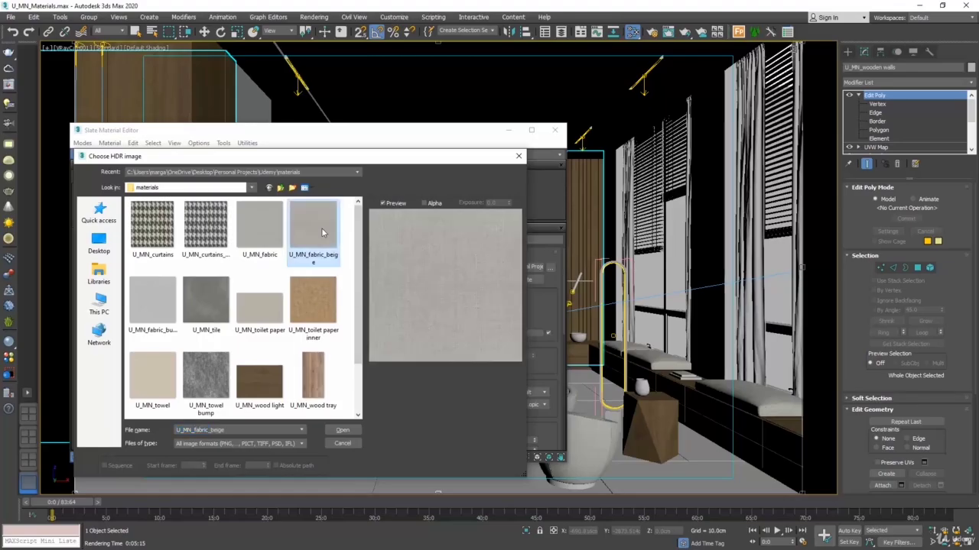
left_click(343, 430)
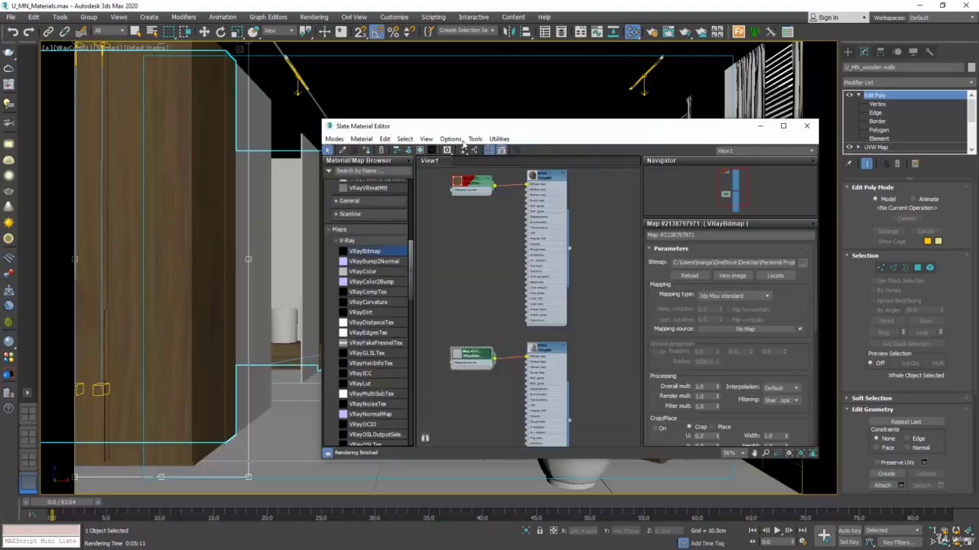
Step: Show the fabric bitmap in the viewport, check it on the headboard and cushions, and close the material editor
left_click_drag(448, 127, 643, 126)
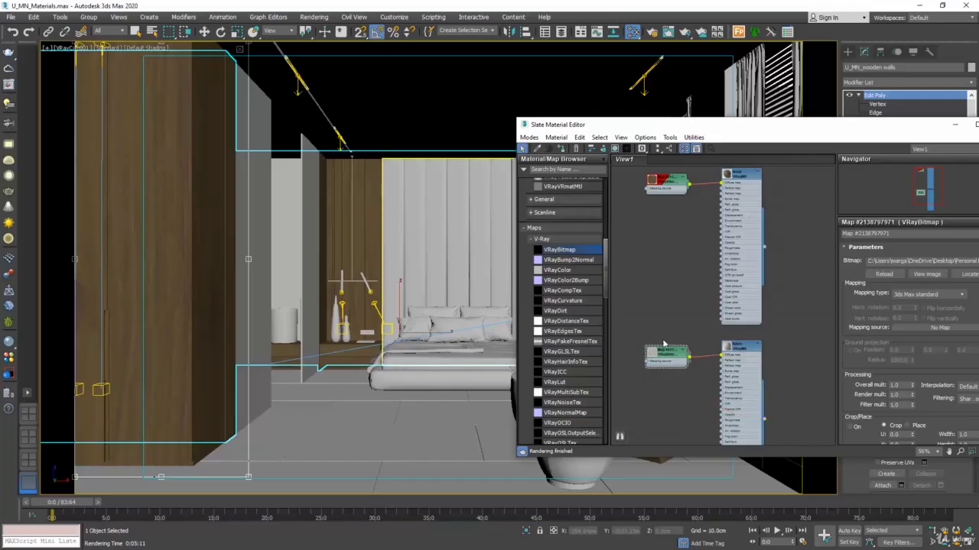
left_click(615, 149)
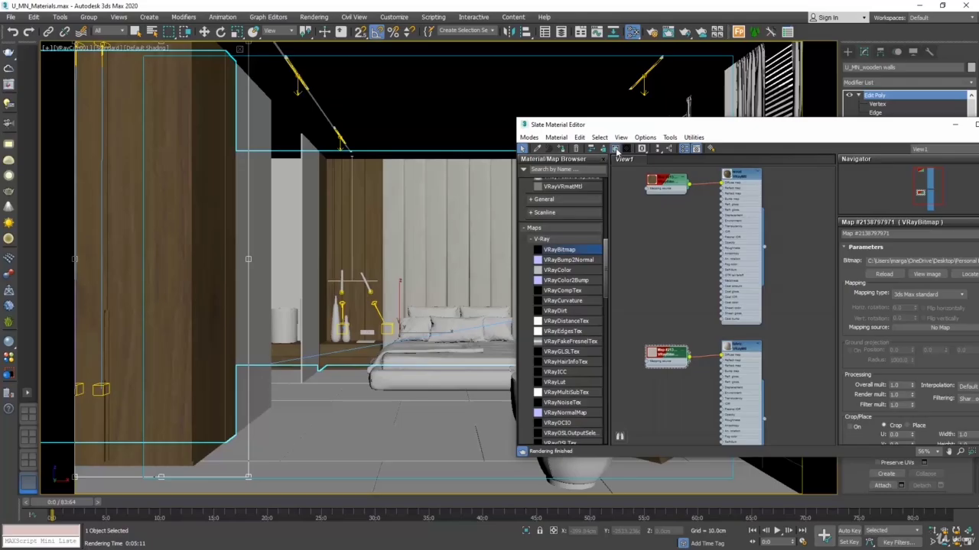
left_click_drag(627, 125, 707, 114)
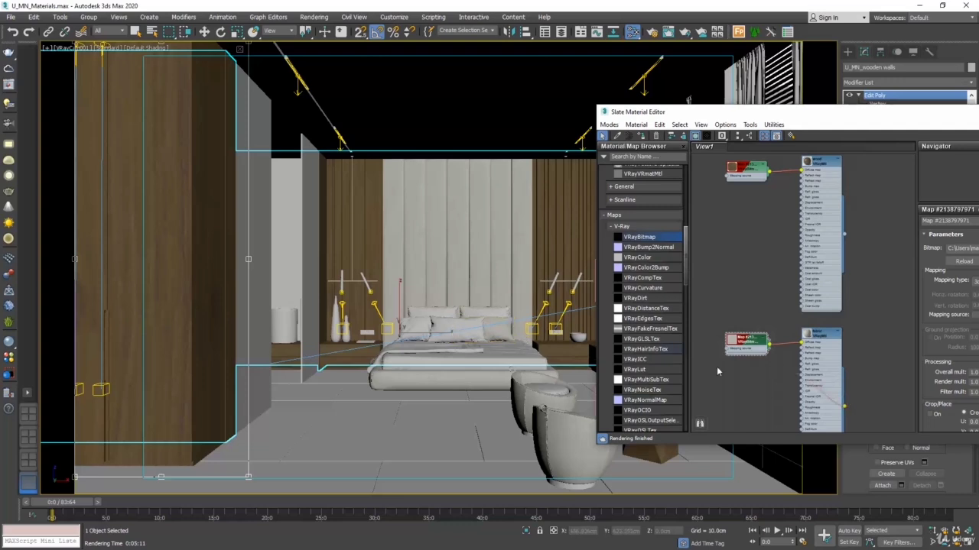
left_click_drag(953, 121, 426, 139)
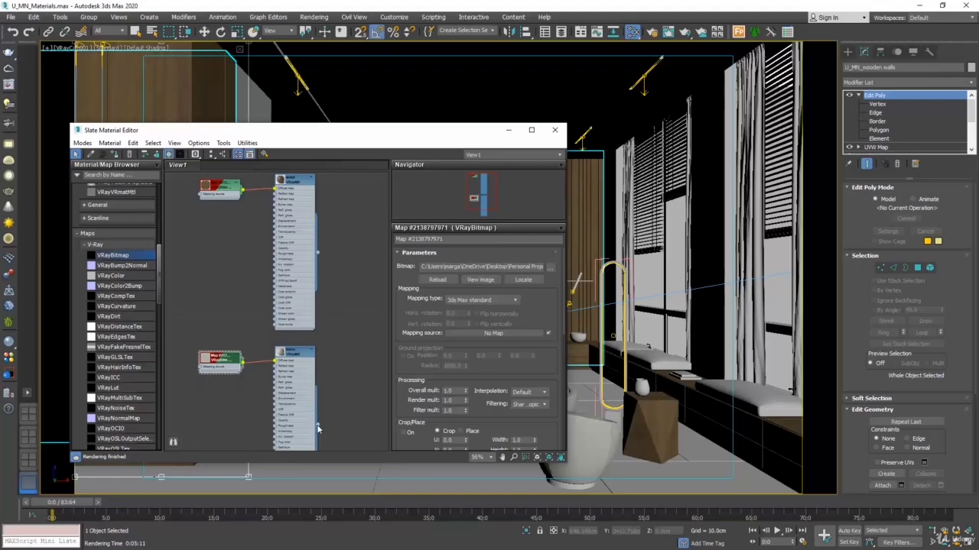
left_click(556, 129)
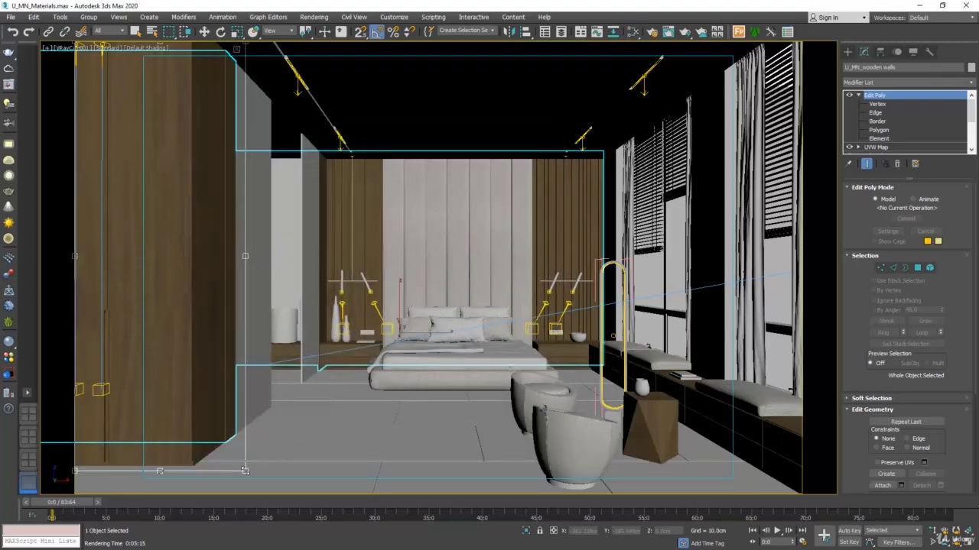
Step: Fit the render crop region around the headboard and bed pillows, test-render it, and close the frame buffer
left_click_drag(205, 357, 479, 333)
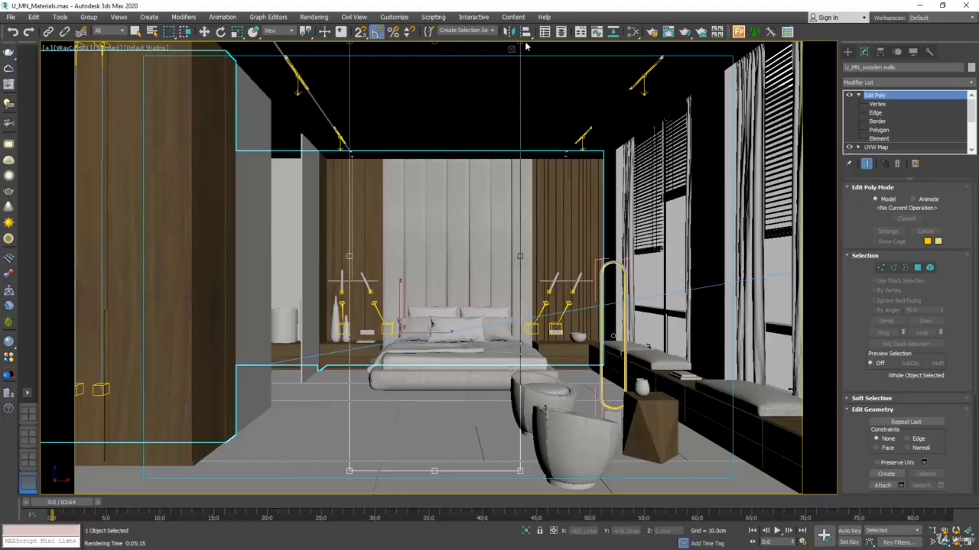
left_click_drag(525, 47, 544, 152)
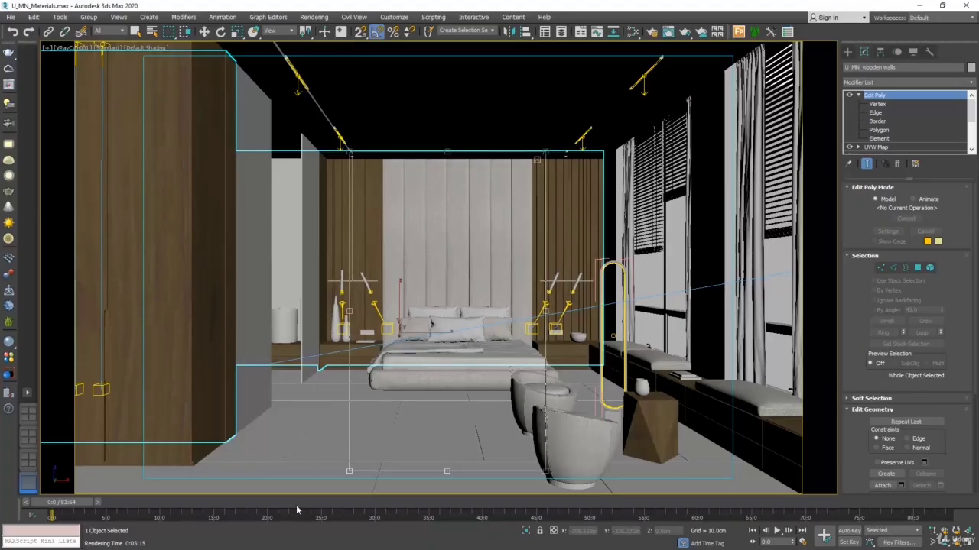
left_click_drag(348, 471, 374, 357)
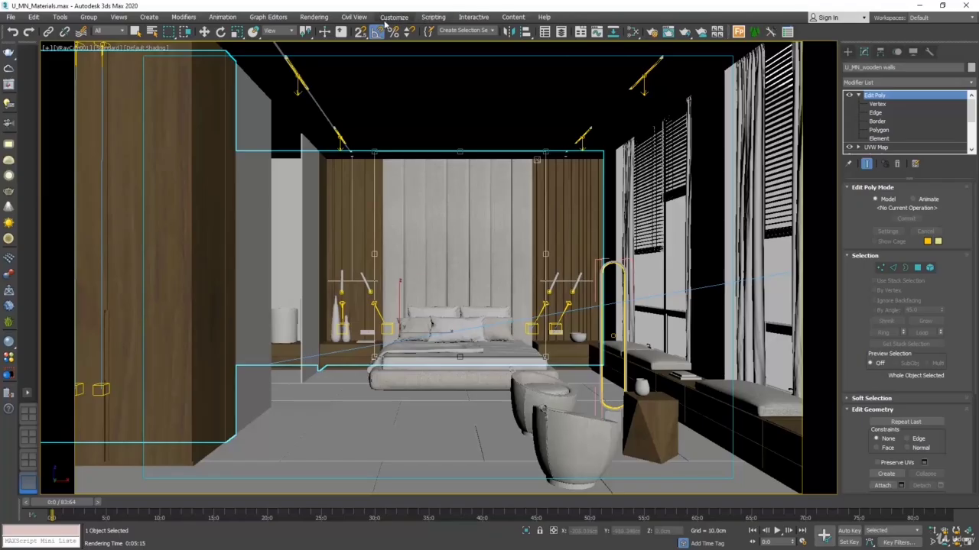
left_click(324, 18)
left_click(324, 35)
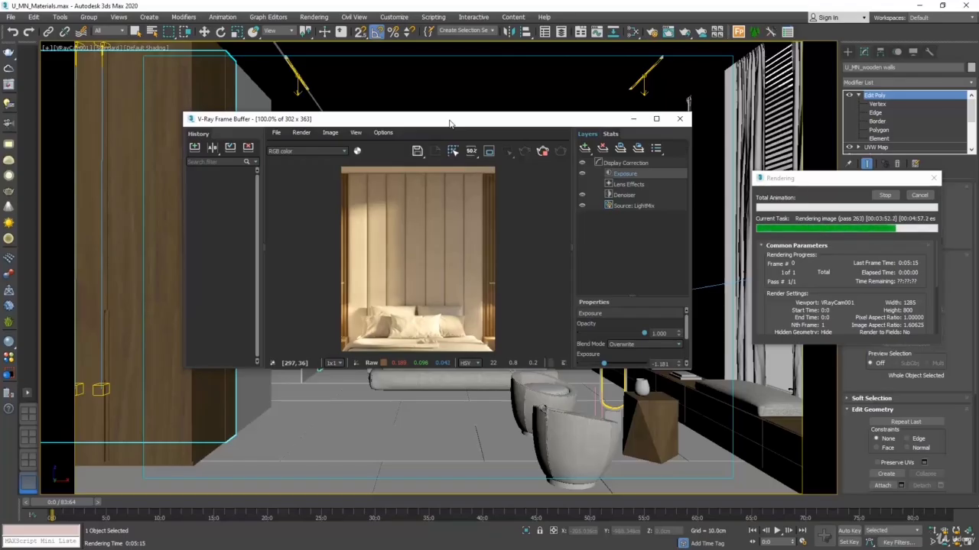
left_click(919, 195)
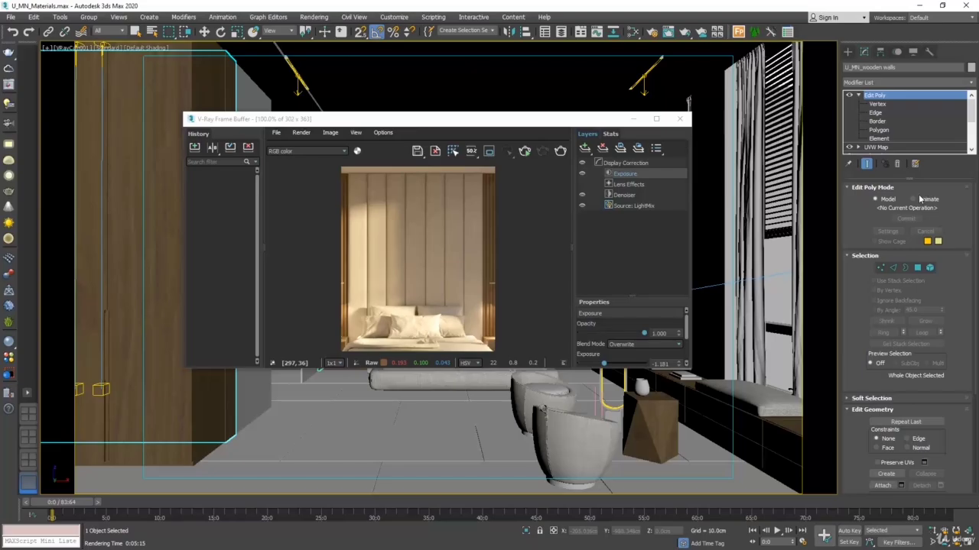
left_click(679, 118)
Step: Create a new VRayMtl below the fabric material in the Slate Material Editor and name it "curtains"
key("m")
right_click(293, 407)
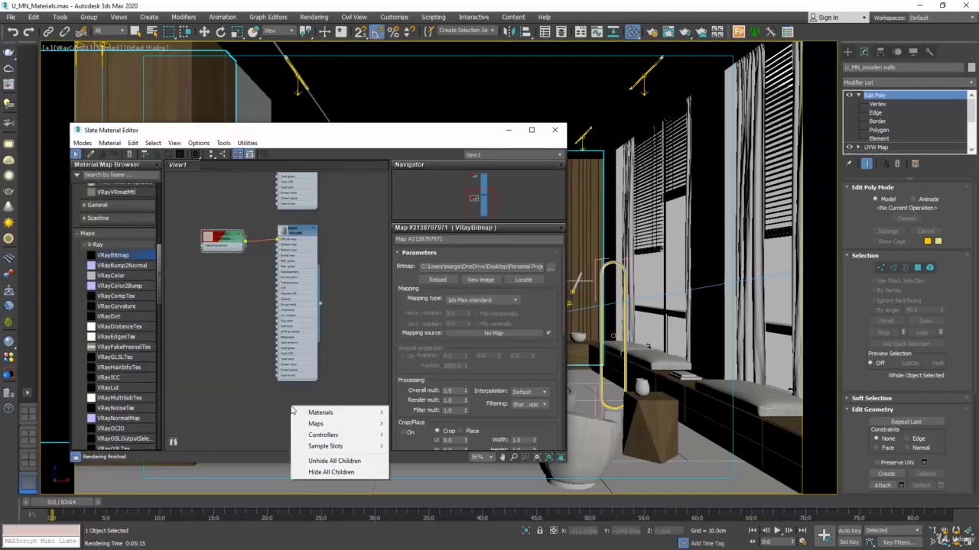
mouse_move(329, 413)
mouse_move(416, 413)
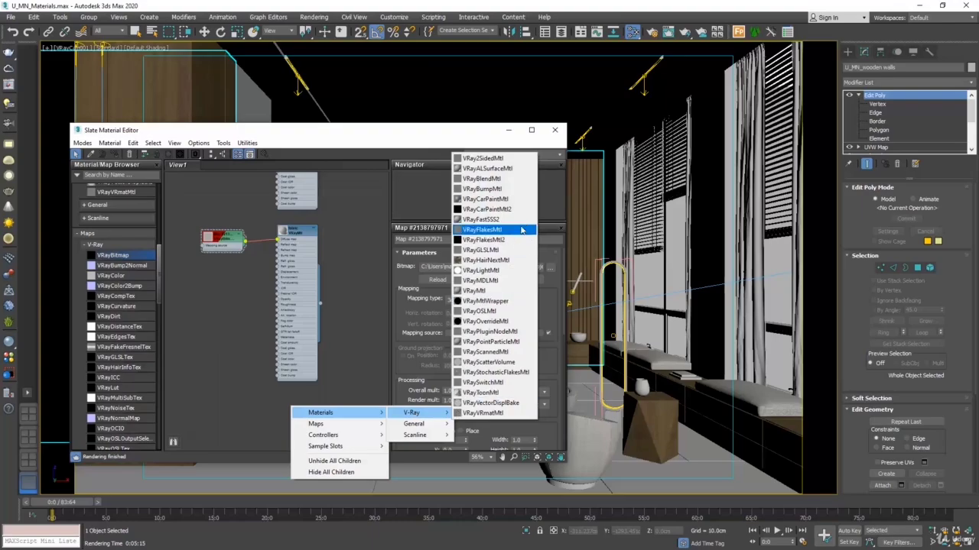
left_click(497, 291)
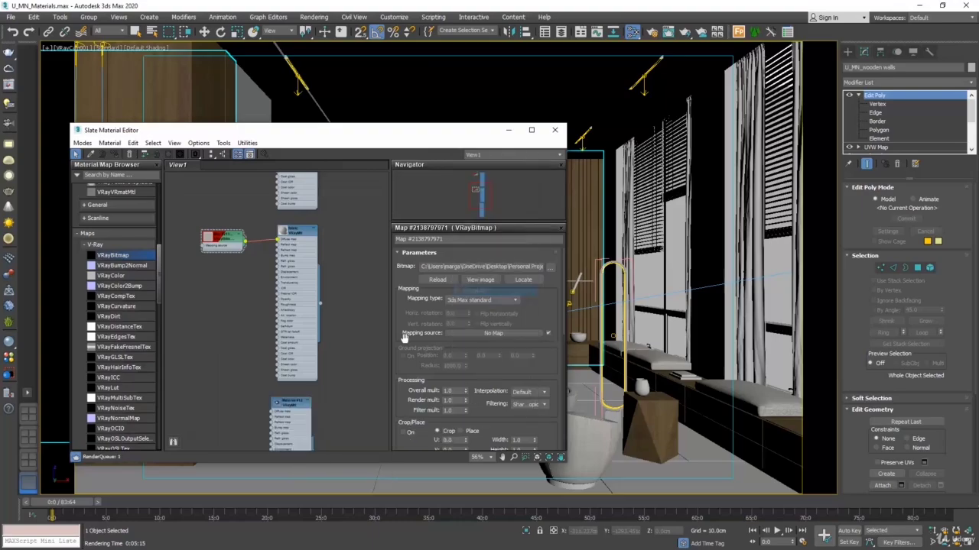
left_click_drag(293, 412, 300, 394)
double_click(300, 394)
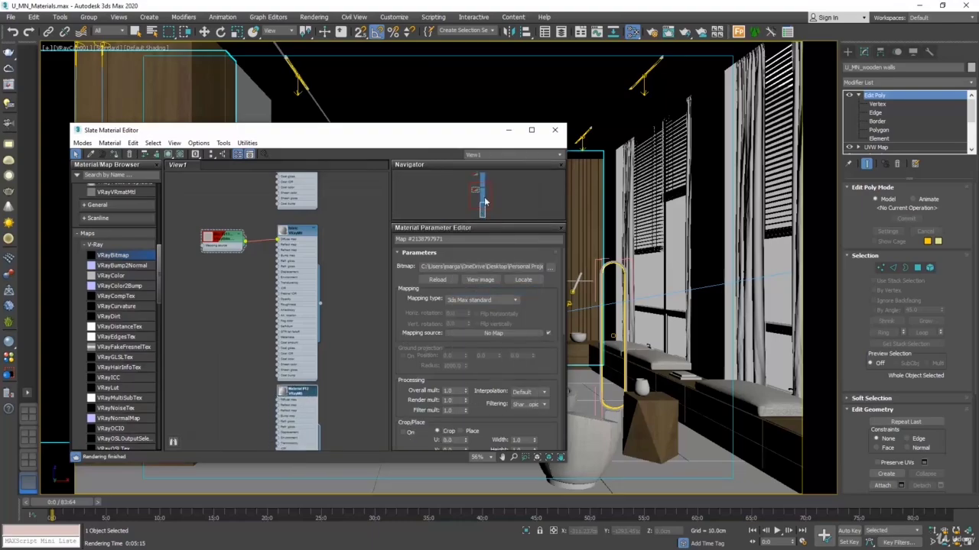
left_click(464, 239)
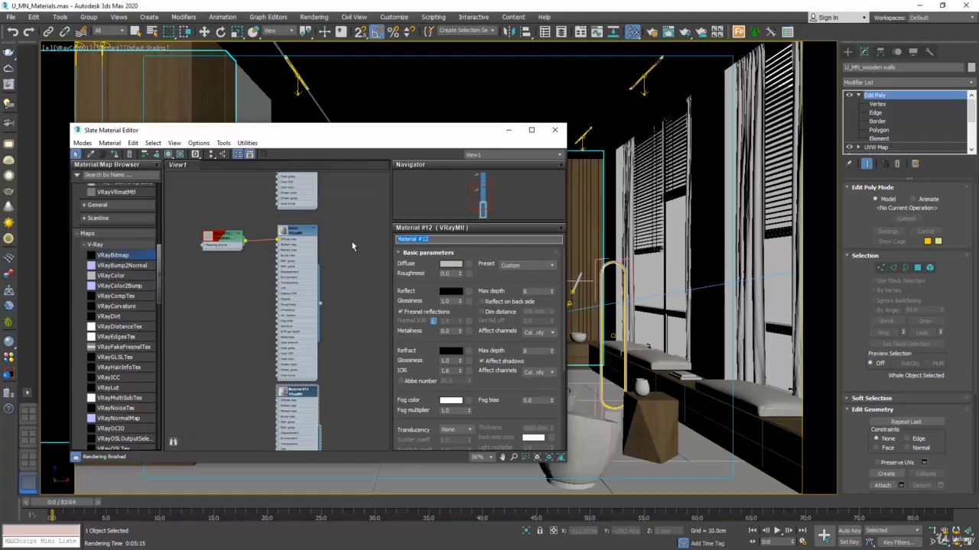
type("Gr")
Step: Add a VRayBitmap to the curtains material's diffuse slot and load the U_MN_curtains image into it
left_click(469, 265)
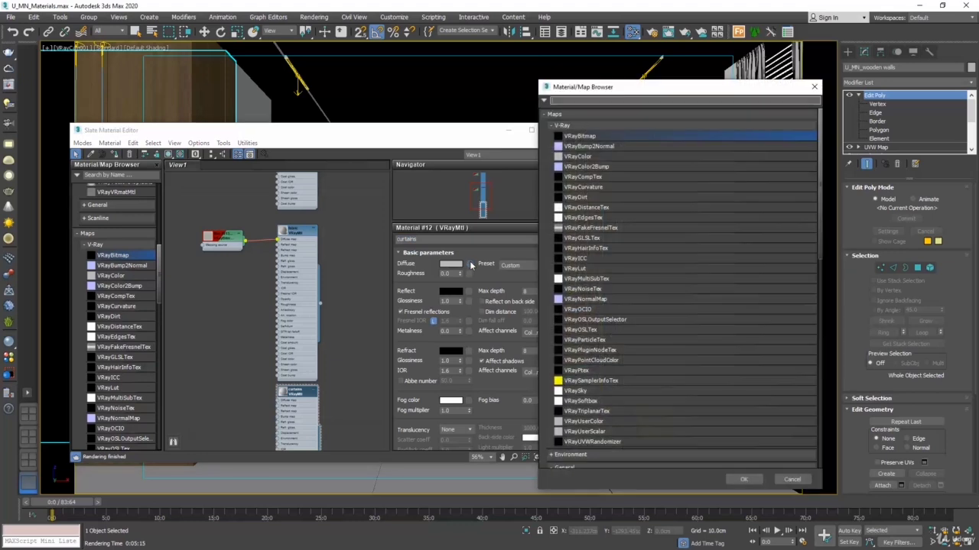
double_click(580, 137)
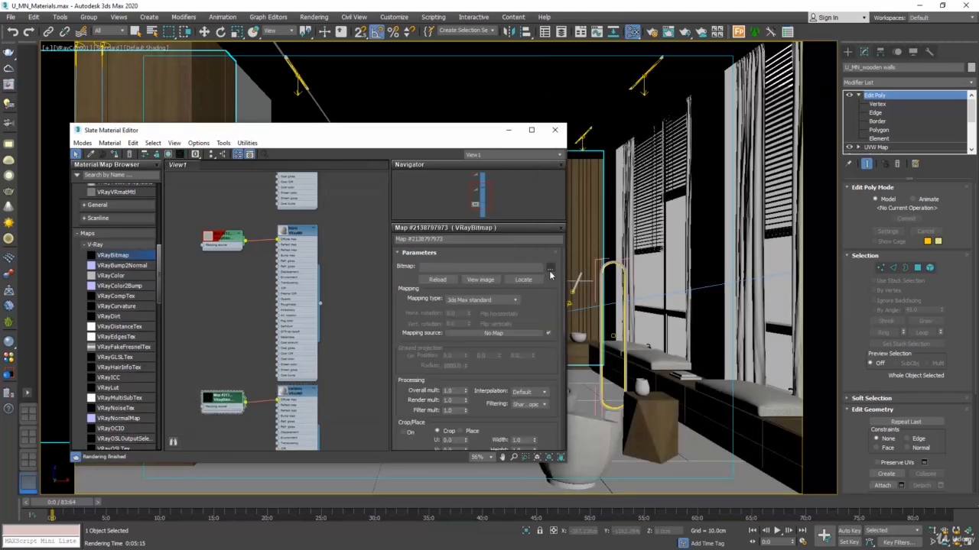
left_click(550, 270)
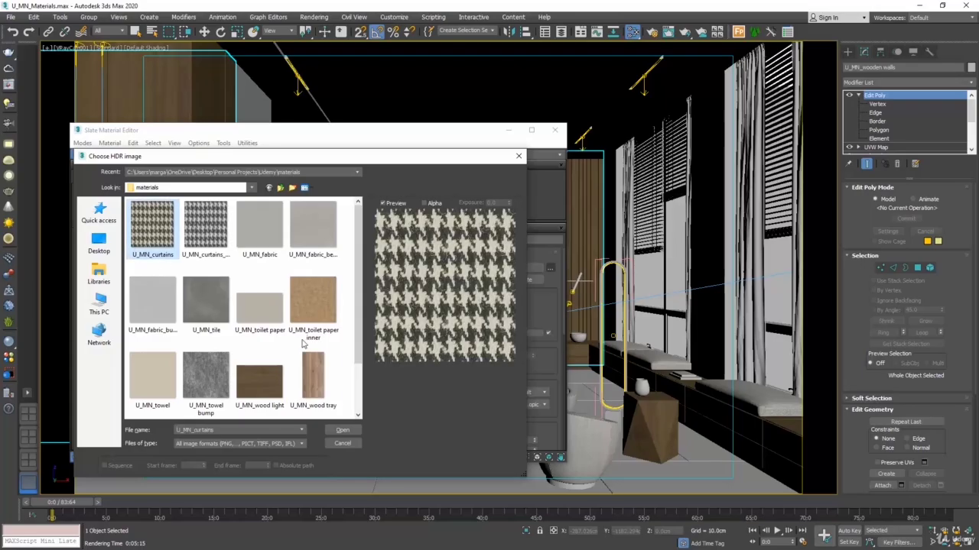
left_click(343, 430)
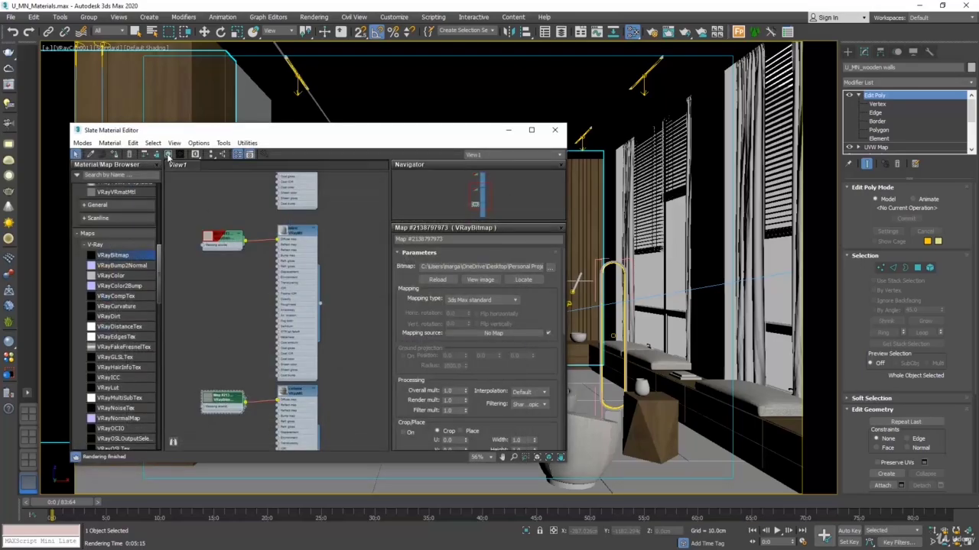
Step: Show the curtain texture in the viewport, assign the curtains material to the window curtains, and close the material editor
middle_click_drag(327, 413, 335, 352)
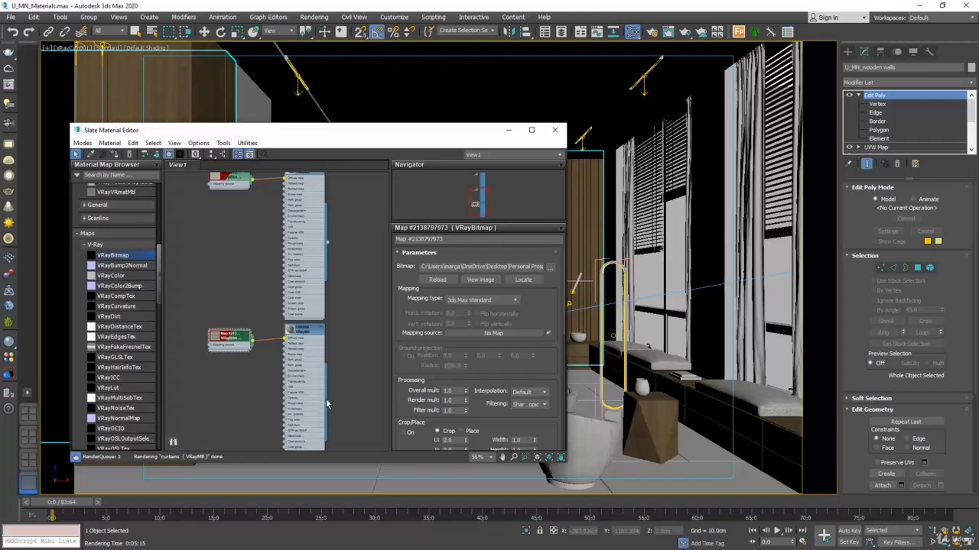
left_click_drag(328, 401, 739, 297)
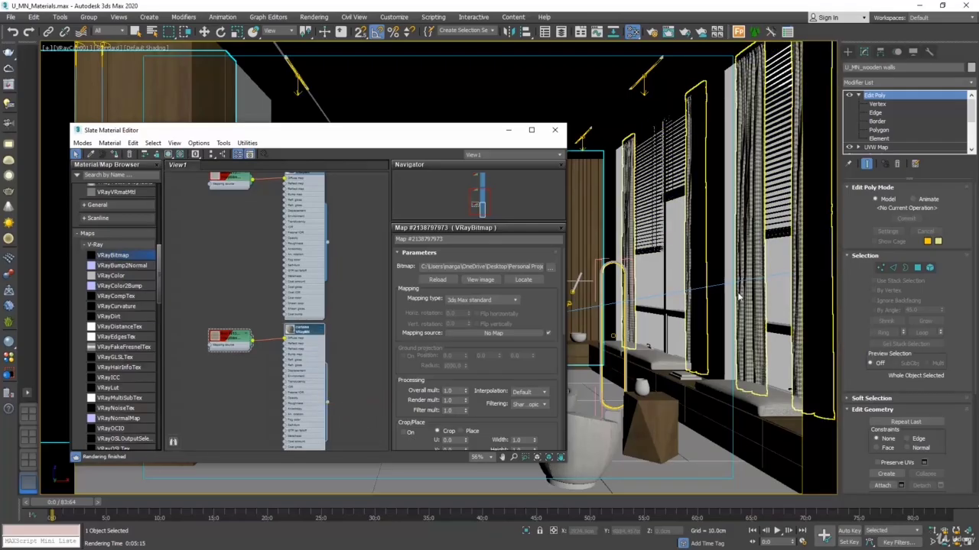
left_click(555, 130)
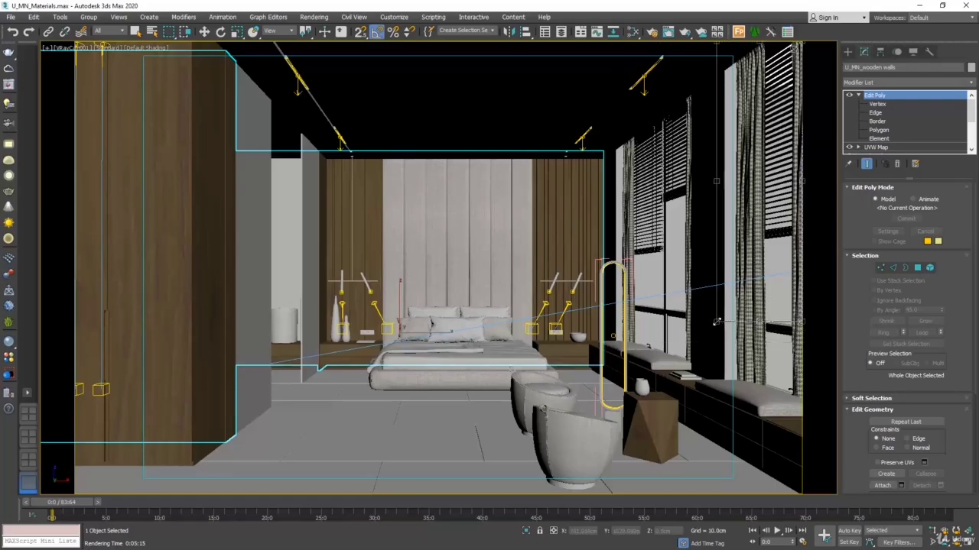
Step: Test-render the crop region around the window curtains, stop the render, and inspect the texture in the frame buffer
left_click(325, 17)
left_click(324, 36)
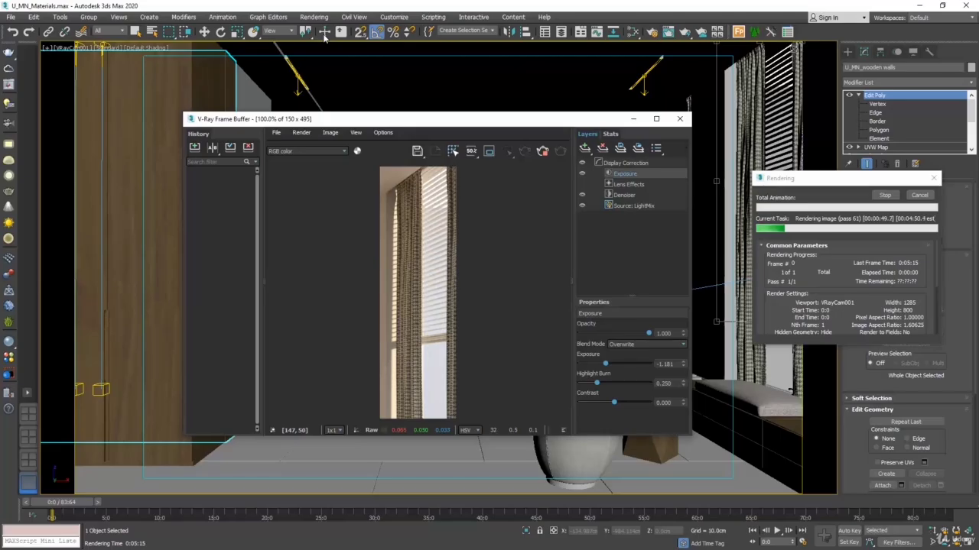
left_click(920, 197)
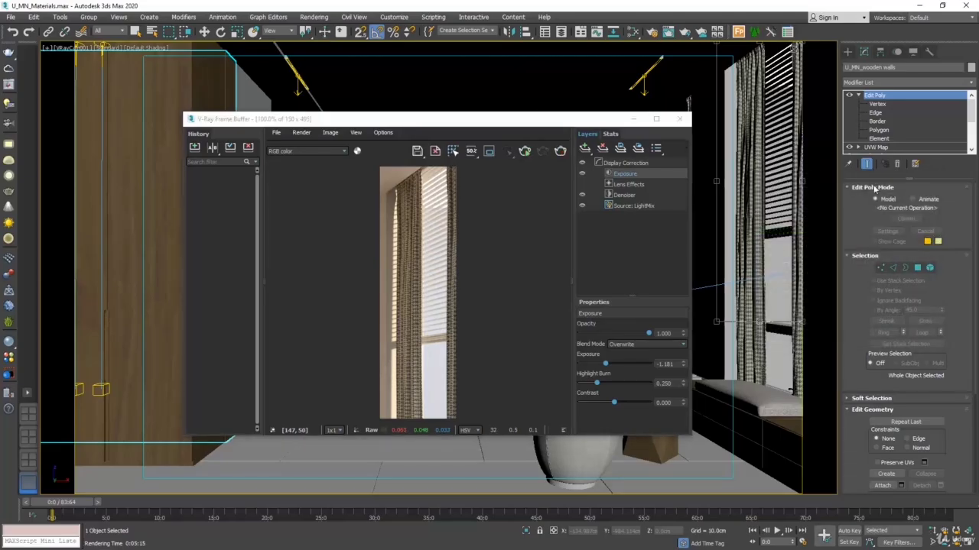
left_click(306, 121)
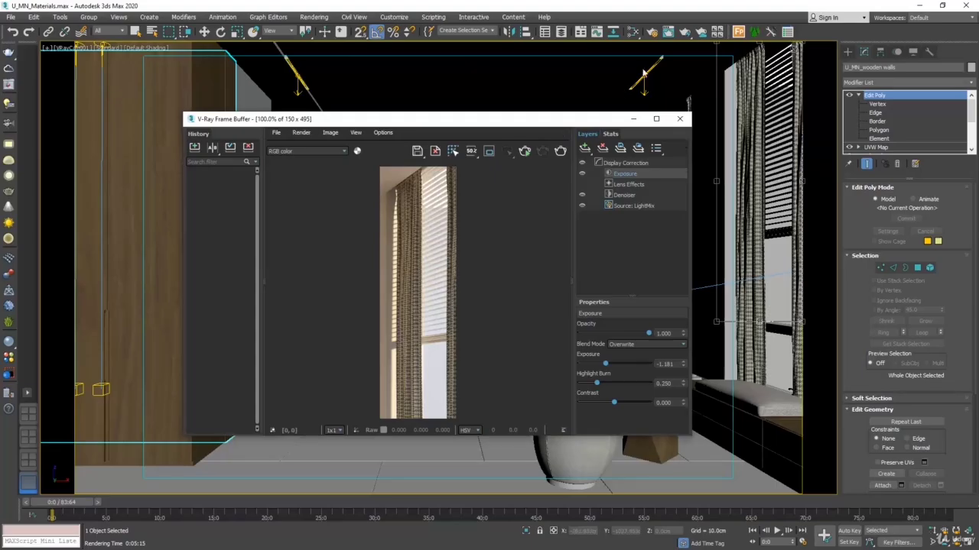
Step: Set the render output height to 1100 with the image aspect locked, and run a short test render of the curtains
left_click(652, 31)
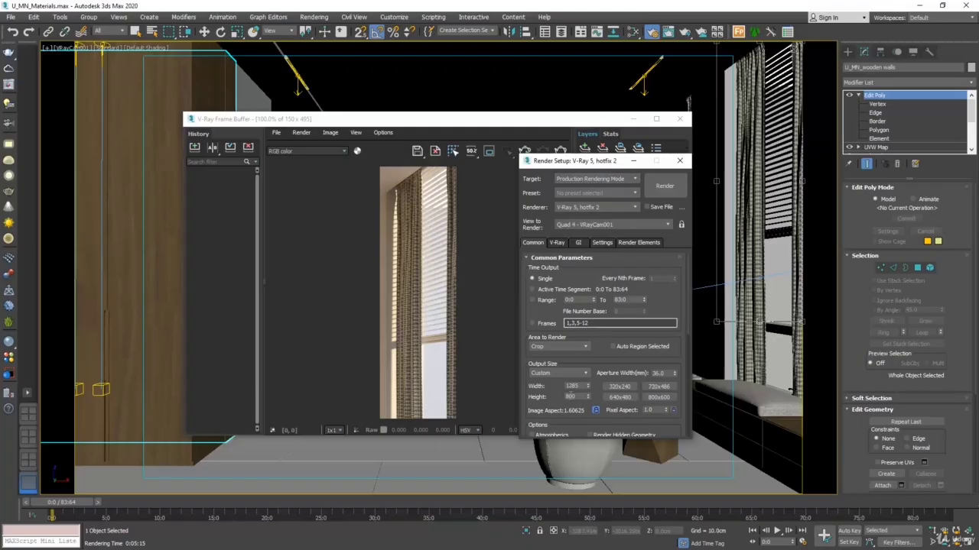
left_click(596, 411)
double_click(571, 397)
type("120")
left_click(664, 187)
left_click_drag(551, 122, 508, 63)
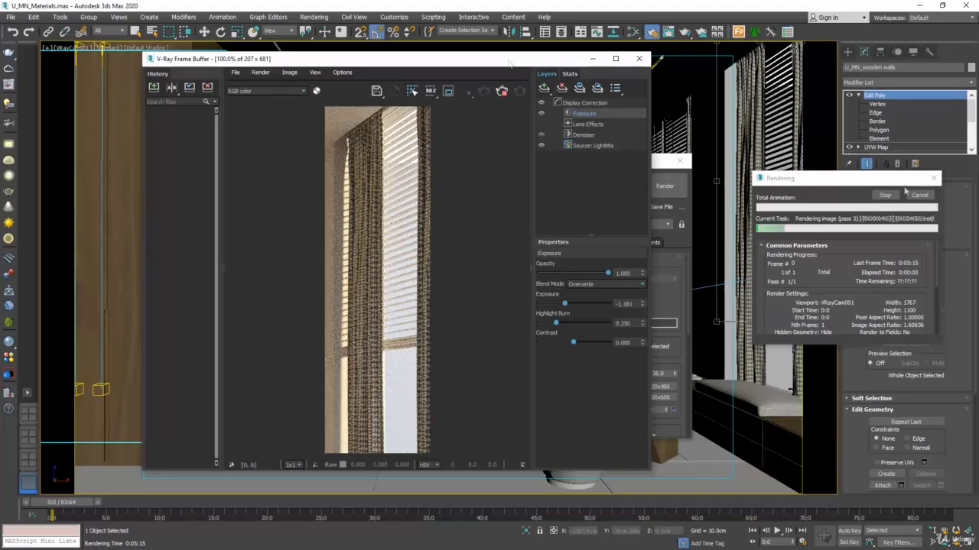
left_click(919, 195)
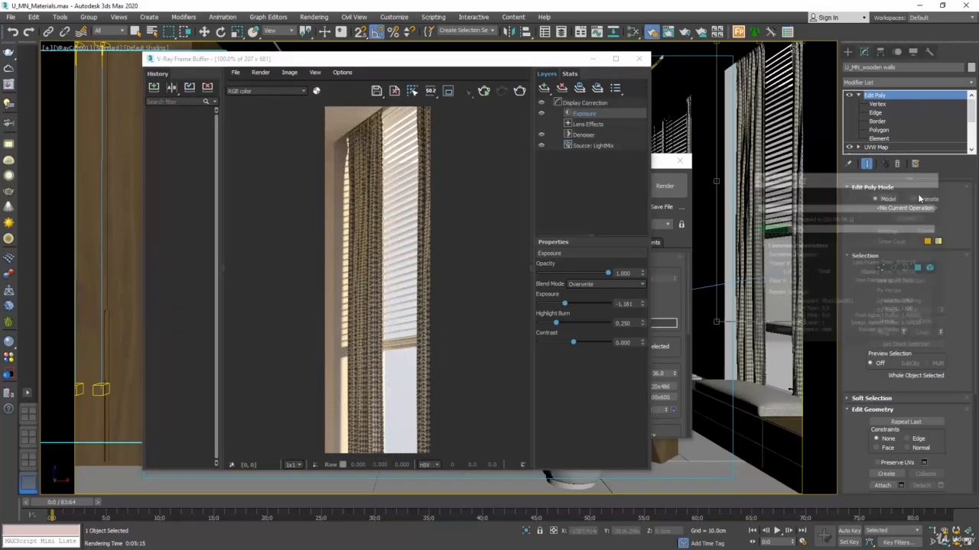
Step: Set the render output height to 1500 and start rendering the curtain region again
left_click(659, 164)
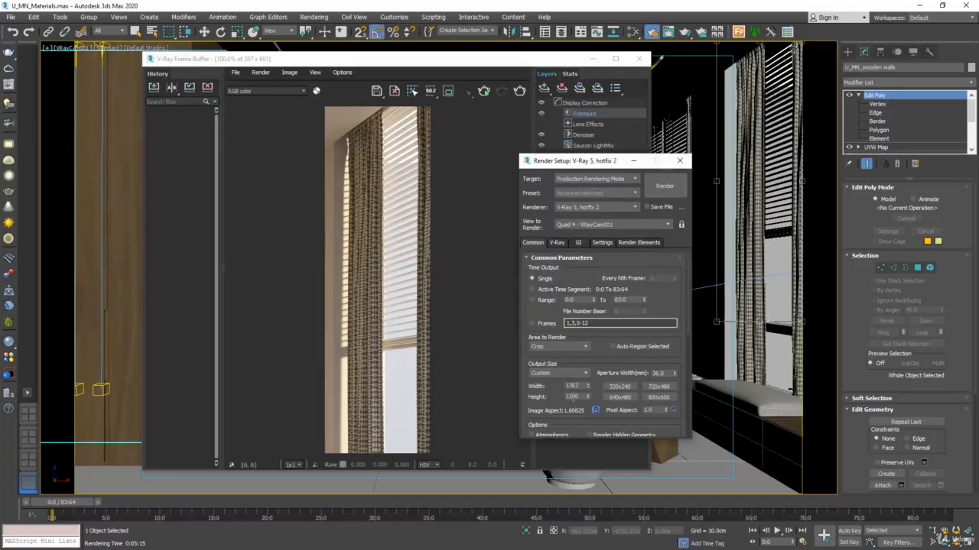
double_click(574, 397)
type("1500")
key("Return")
left_click(666, 186)
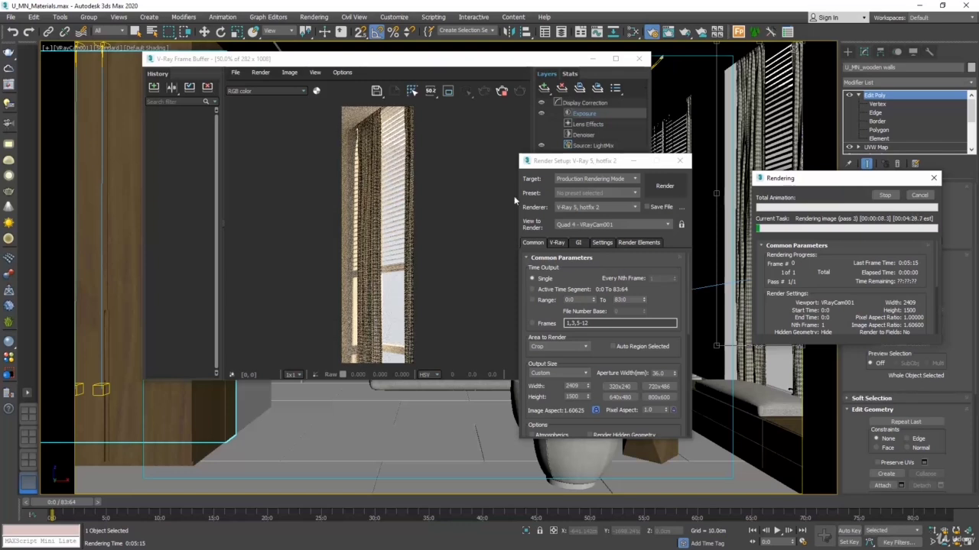
Step: Inspect the curtain texture close up in an enlarged frame buffer and cancel the running render
left_click(361, 60)
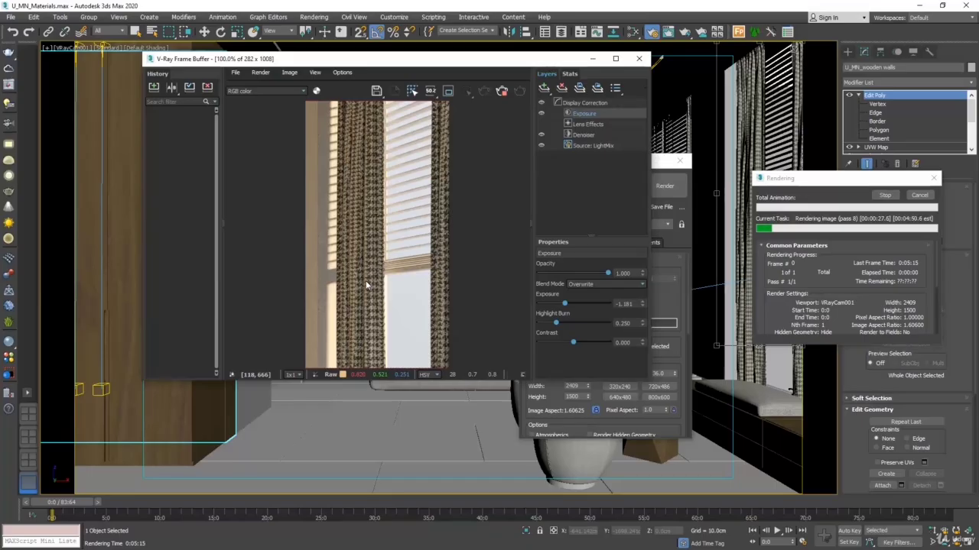
scroll(365, 285, "down", 1)
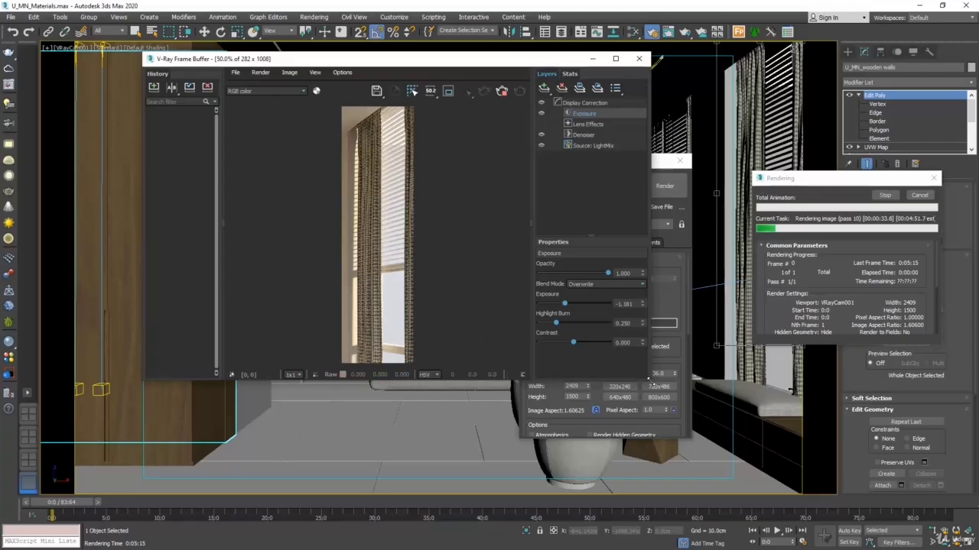
left_click_drag(650, 378, 734, 513)
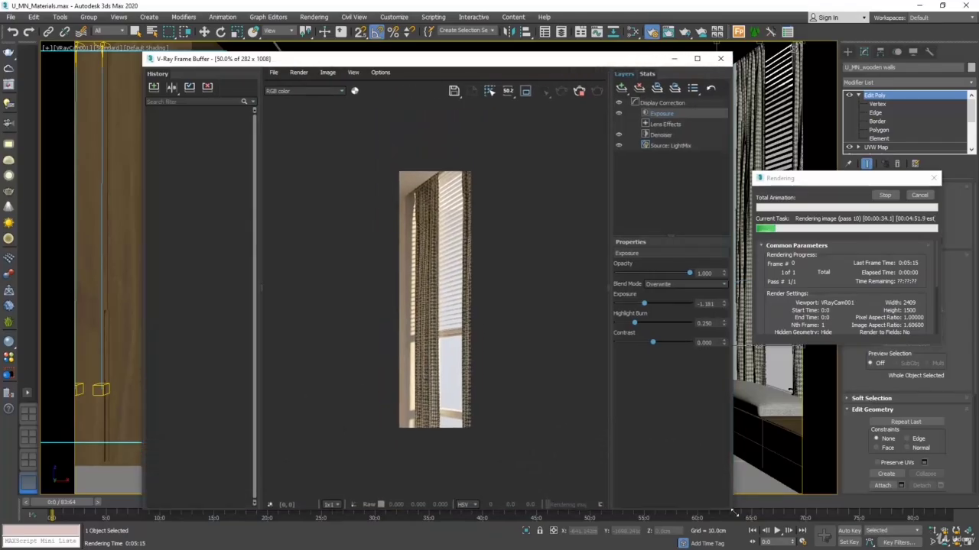
scroll(402, 329, "up", 1)
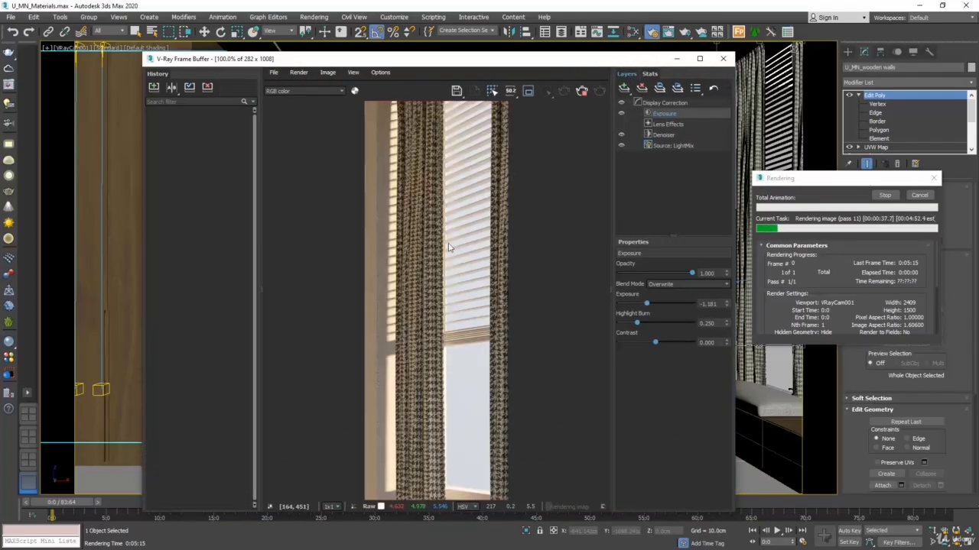
scroll(449, 247, "down", 1)
left_click(920, 196)
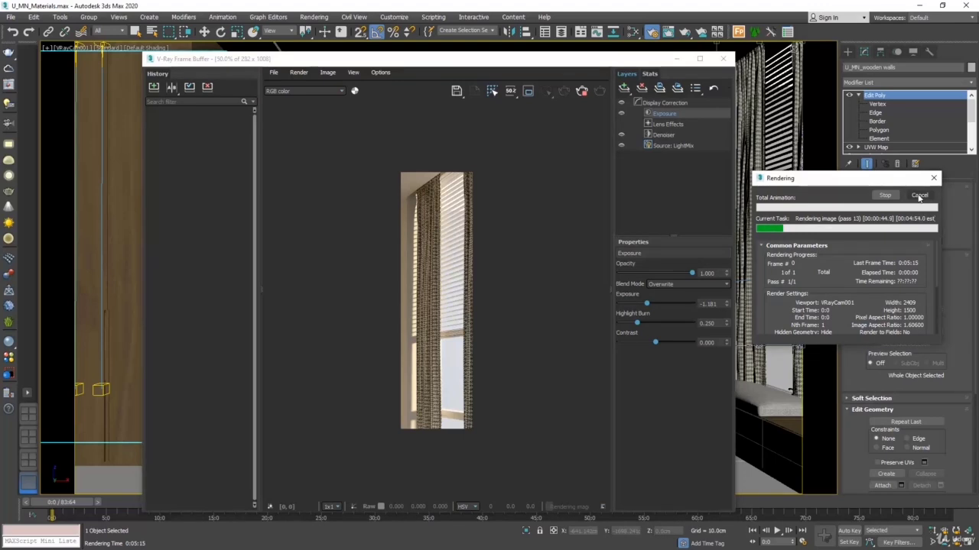
Step: Close the frame buffer, set the render output height to 800, and close the render setup
left_click(723, 58)
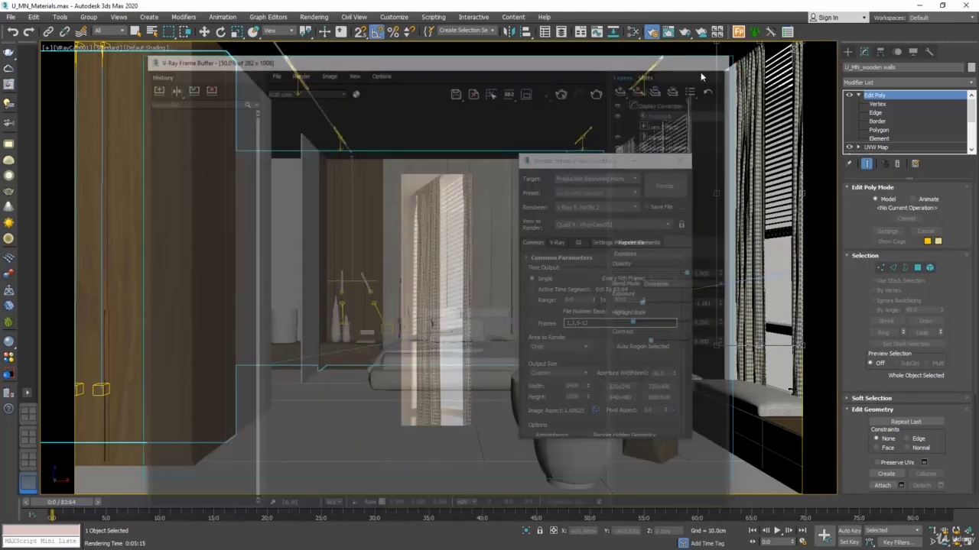
type("80")
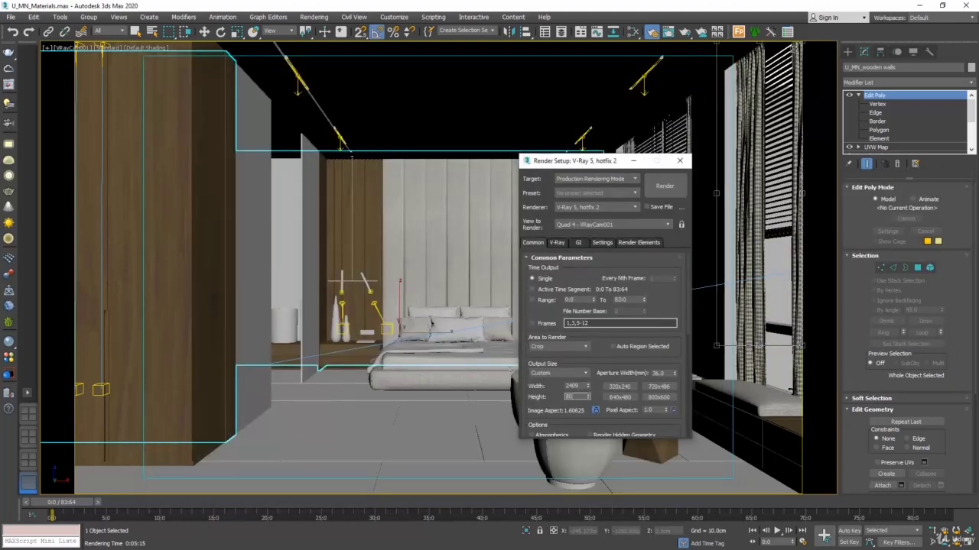
left_click(681, 163)
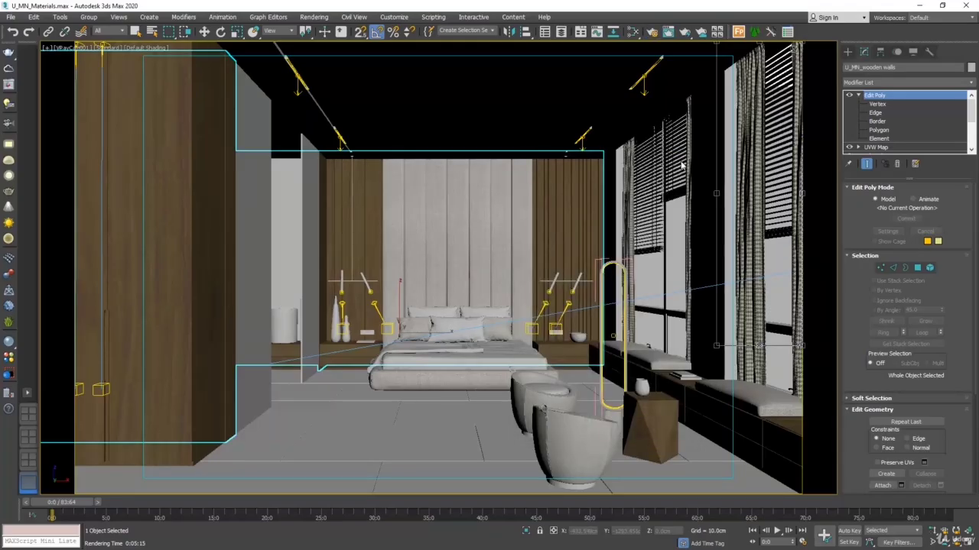
Step: Create a new VRayMtl below the curtains material in the Slate Material Editor and name it glass
left_click(634, 32)
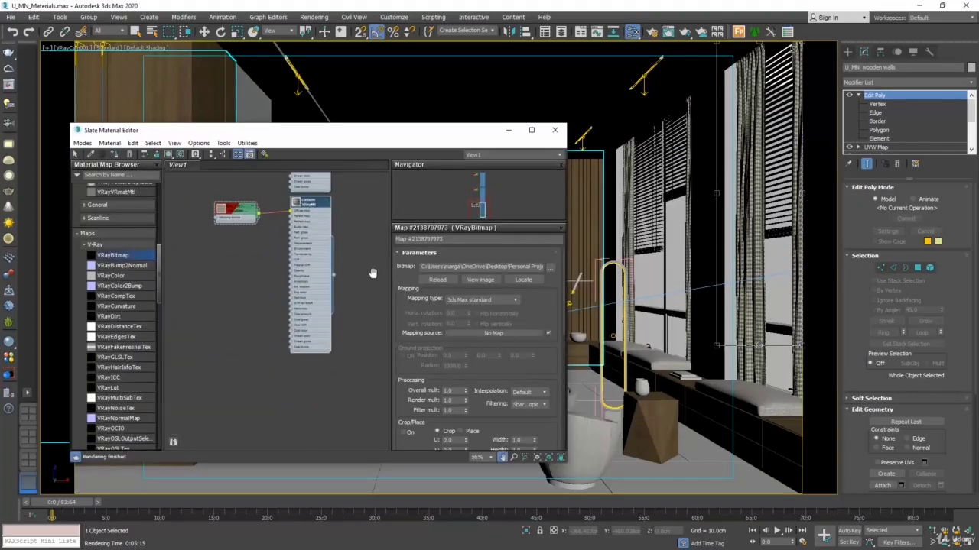
right_click(304, 393)
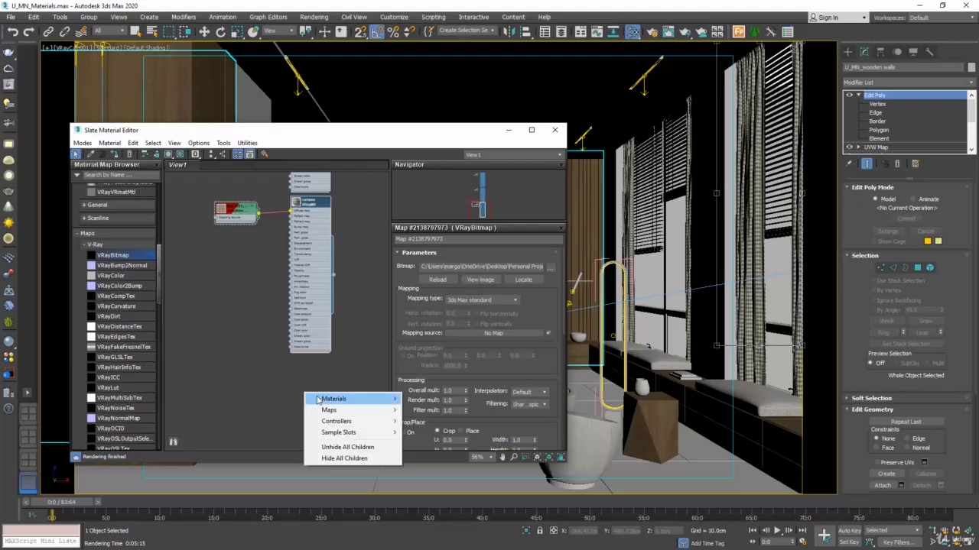
mouse_move(367, 398)
mouse_move(419, 398)
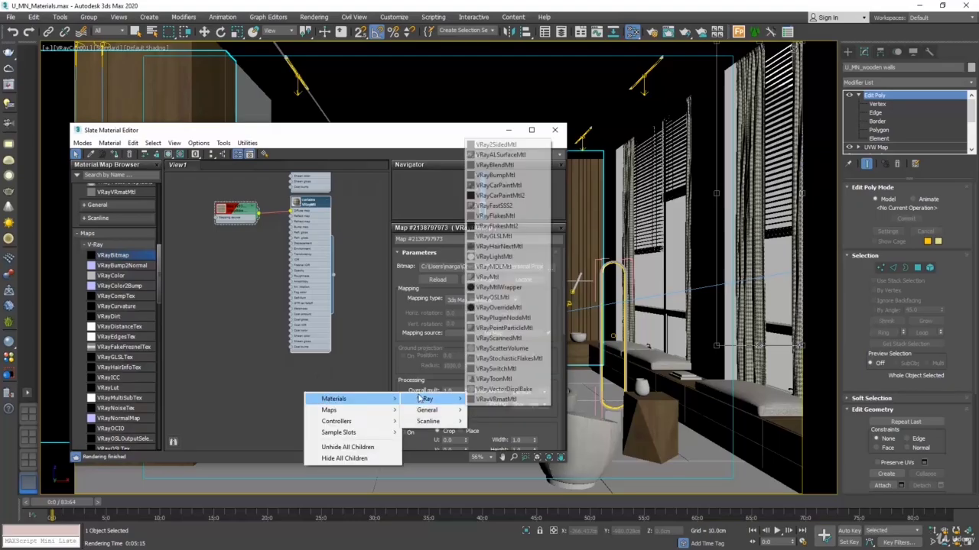
left_click(493, 277)
left_click_drag(306, 396, 312, 373)
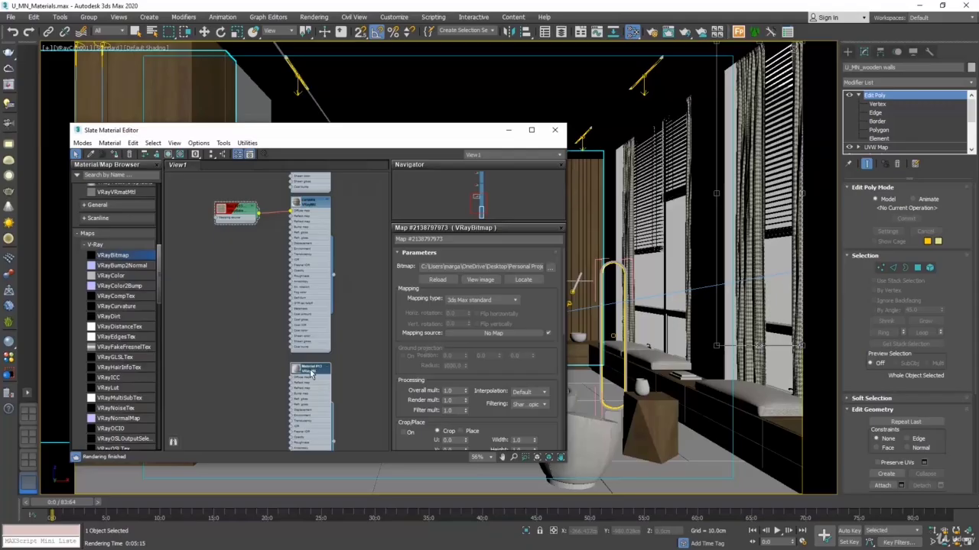
double_click(311, 372)
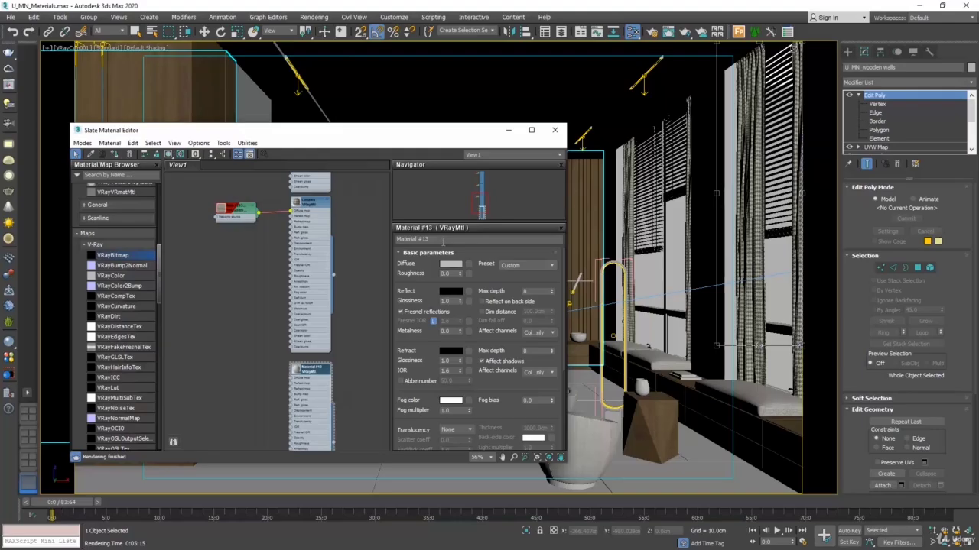
left_click_drag(443, 241, 387, 245)
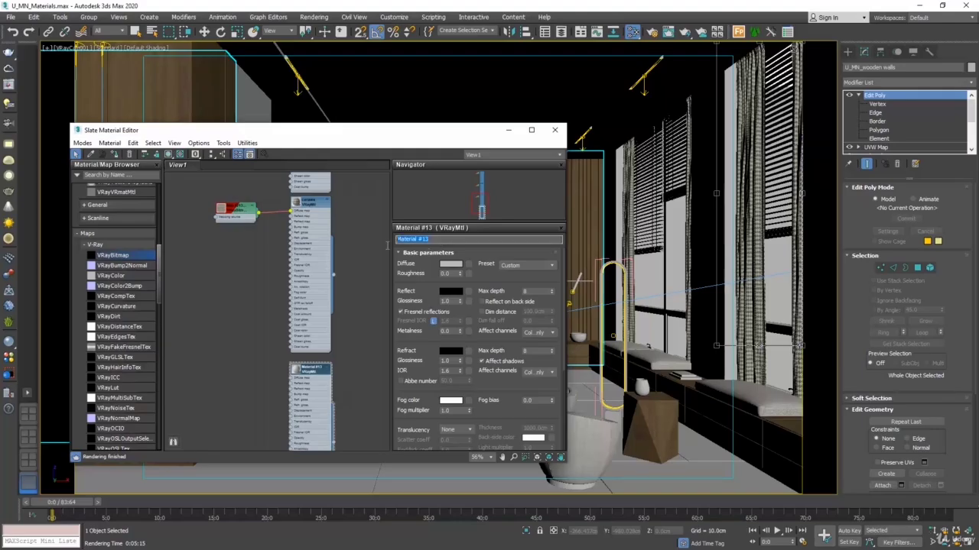
type("G")
left_click(324, 404)
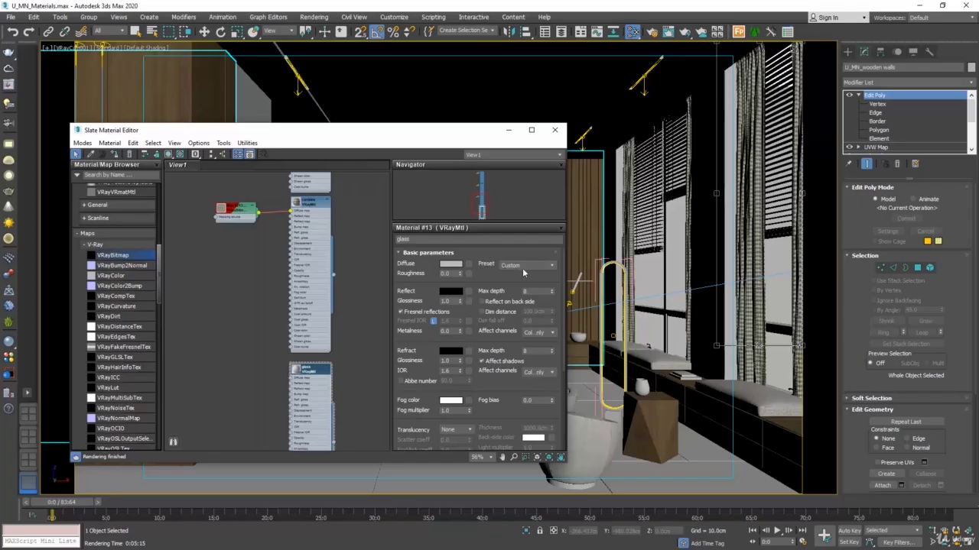
Step: Apply the Glass preset to the glass material and enlarge its node preview
left_click(545, 266)
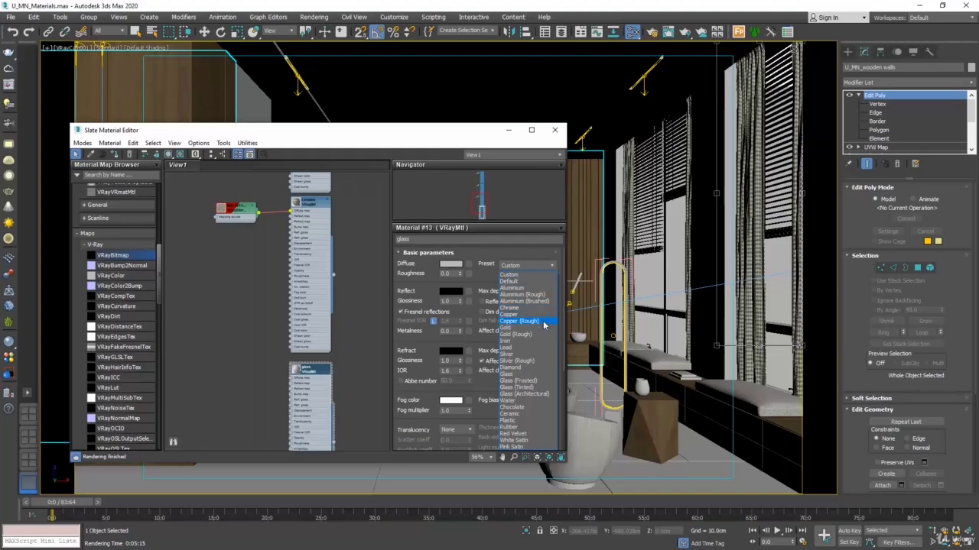
left_click(519, 375)
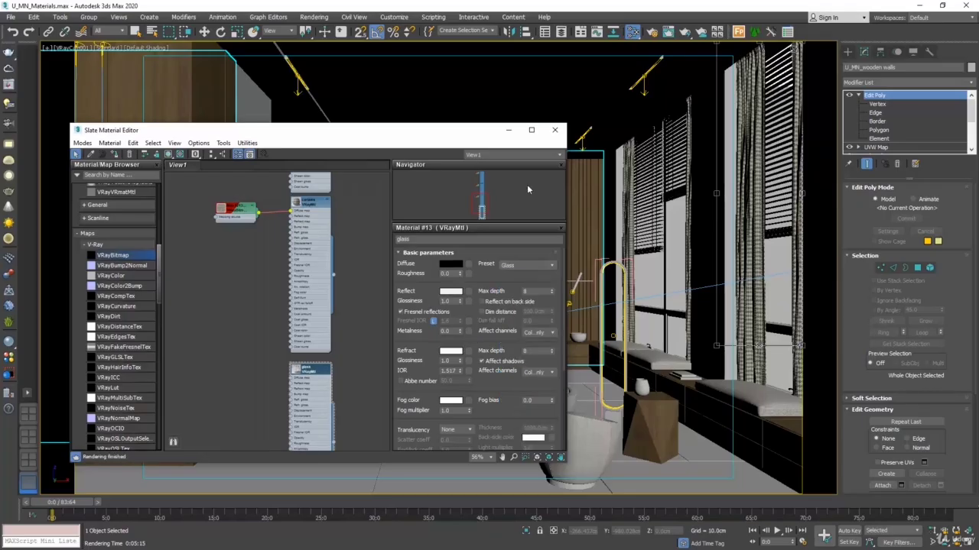
scroll(297, 378, "up", 2)
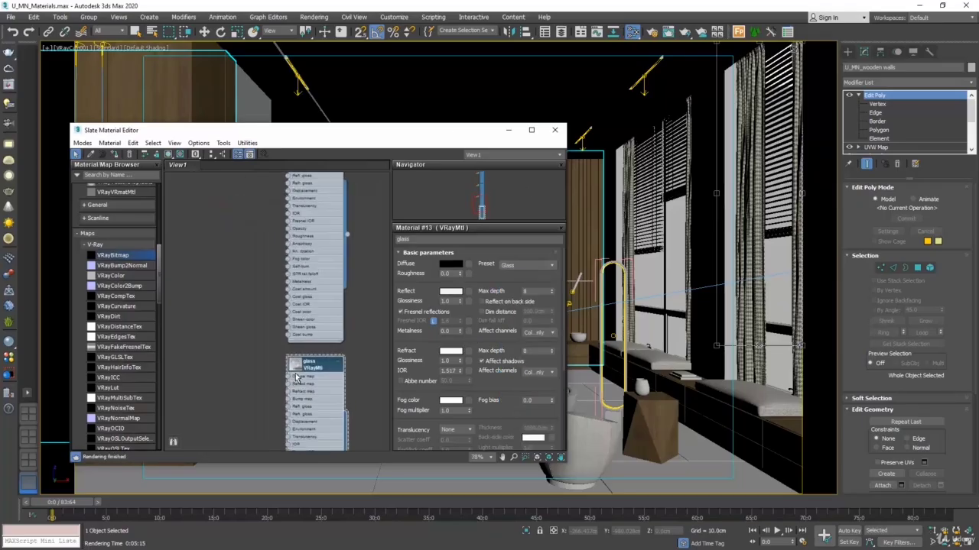
scroll(297, 377, "up", 2)
double_click(301, 368)
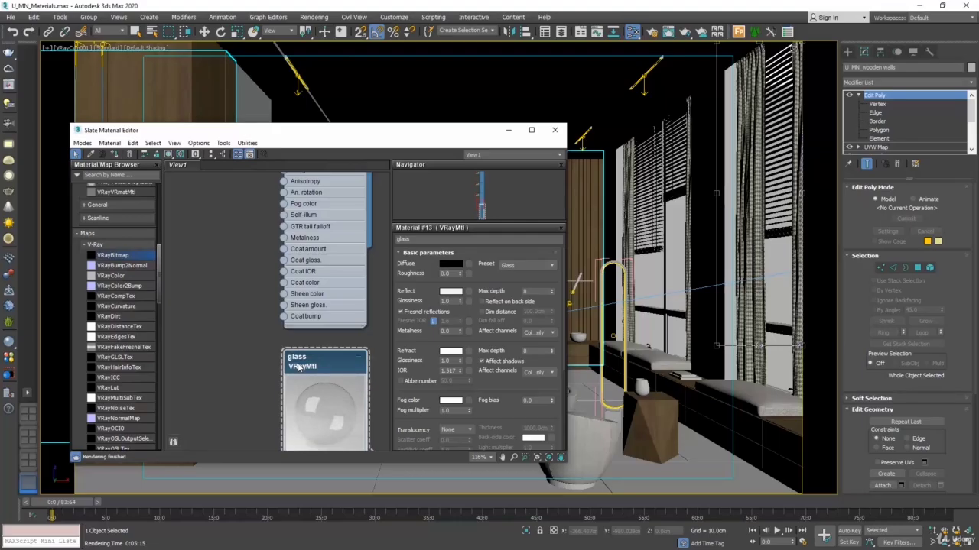
Step: Assign the glass material to the partition beside the wardrobe, the tall bedside vases, and the vase on the wooden side table
left_click_drag(375, 139, 687, 84)
middle_click_drag(571, 359, 546, 247)
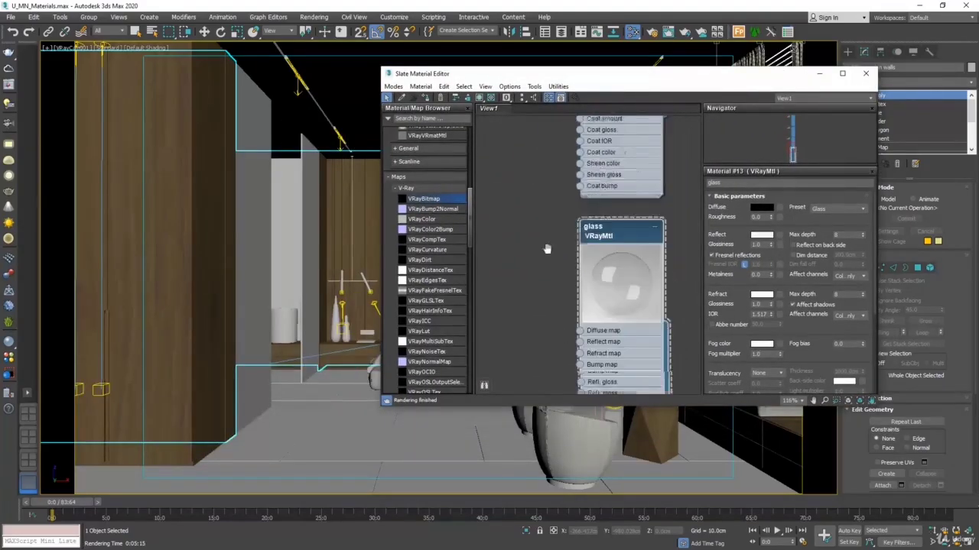
left_click_drag(659, 374, 264, 327)
left_click_drag(659, 374, 336, 345)
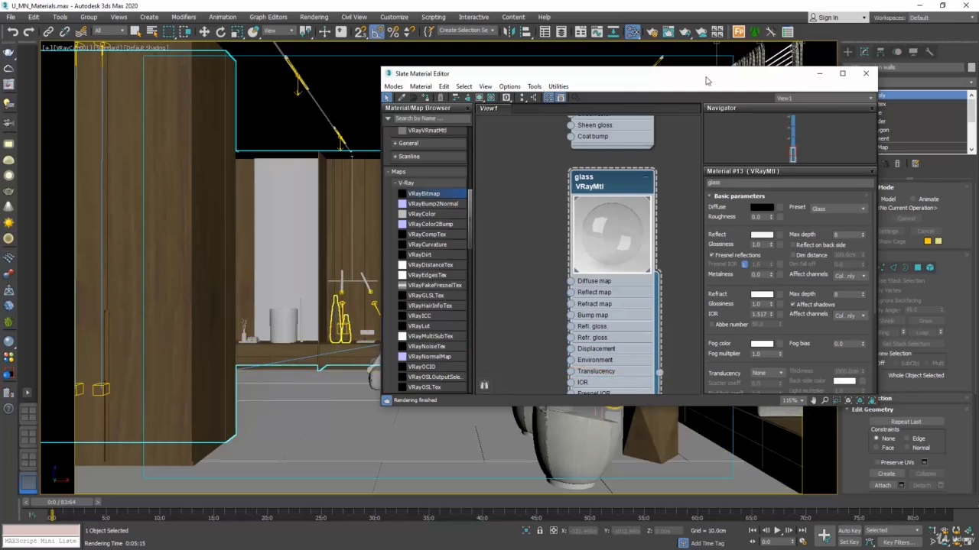
left_click_drag(686, 80, 310, 117)
left_click_drag(283, 409, 645, 390)
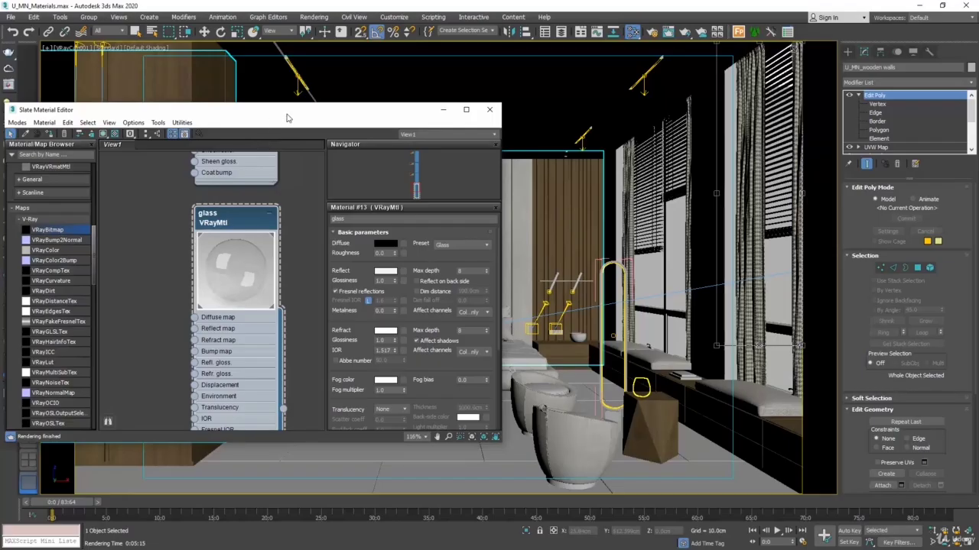
left_click_drag(278, 120, 636, 54)
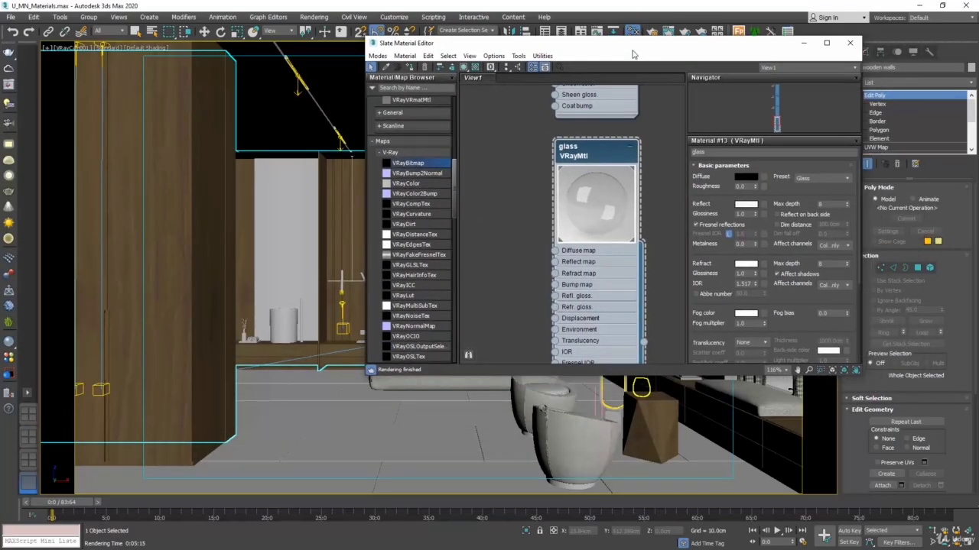
Step: Close the material editor, test-render the crop region covering the bed, glass partition and vases, and close the frame buffer
left_click(849, 43)
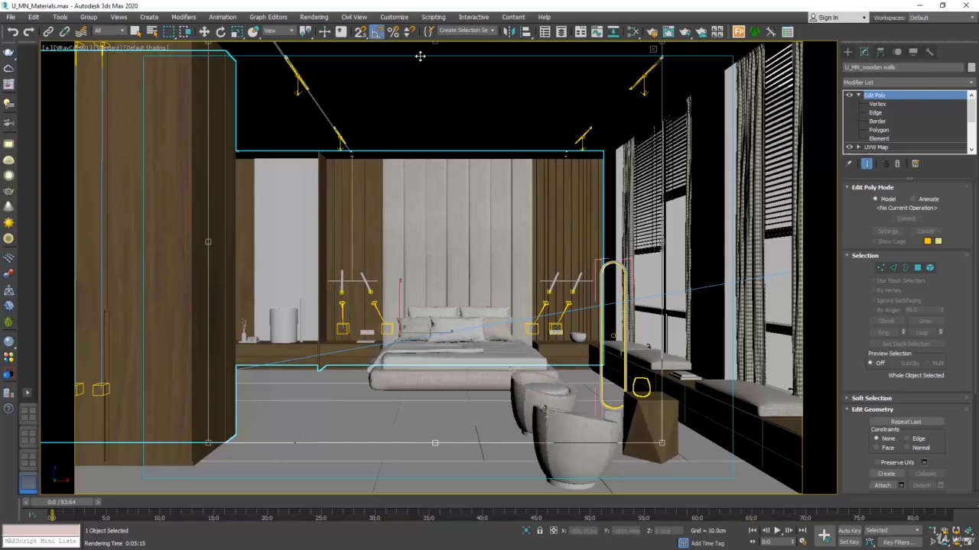
left_click(313, 17)
left_click(323, 33)
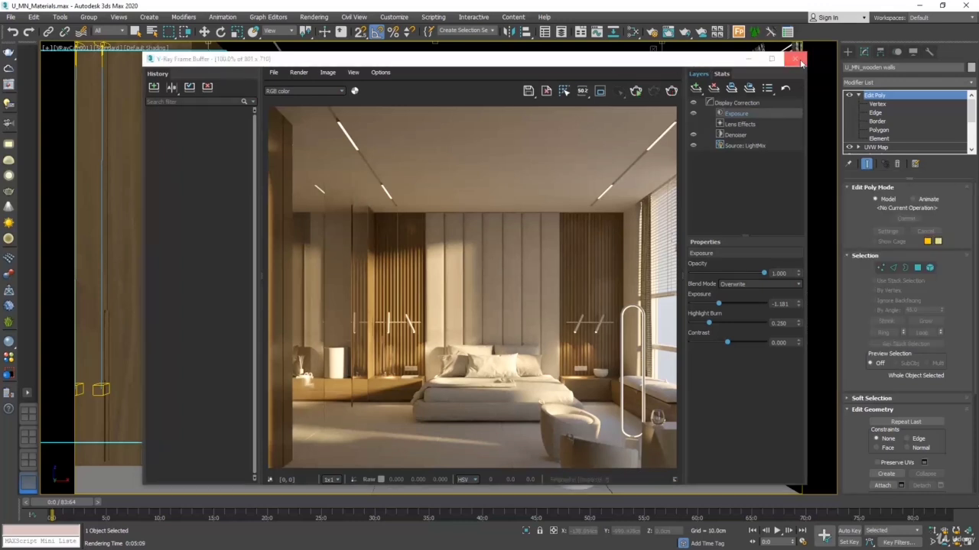
left_click(796, 58)
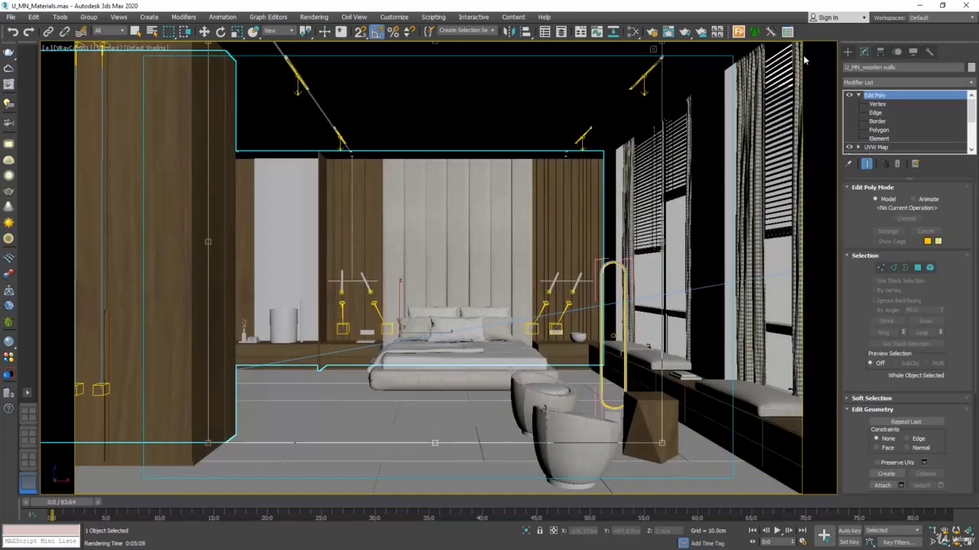
Step: Open the glass material's refraction colour and compare full black with full white refraction
left_click(633, 32)
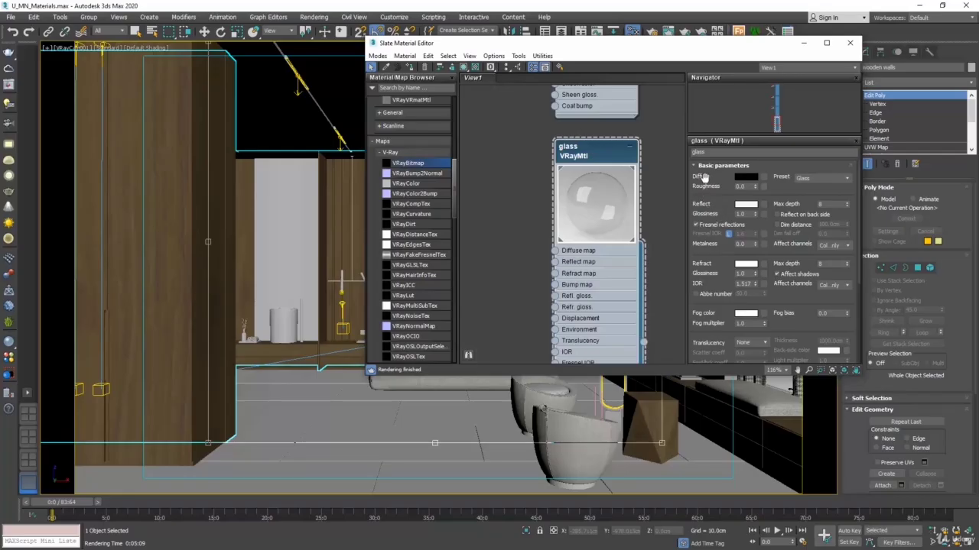
left_click(751, 265)
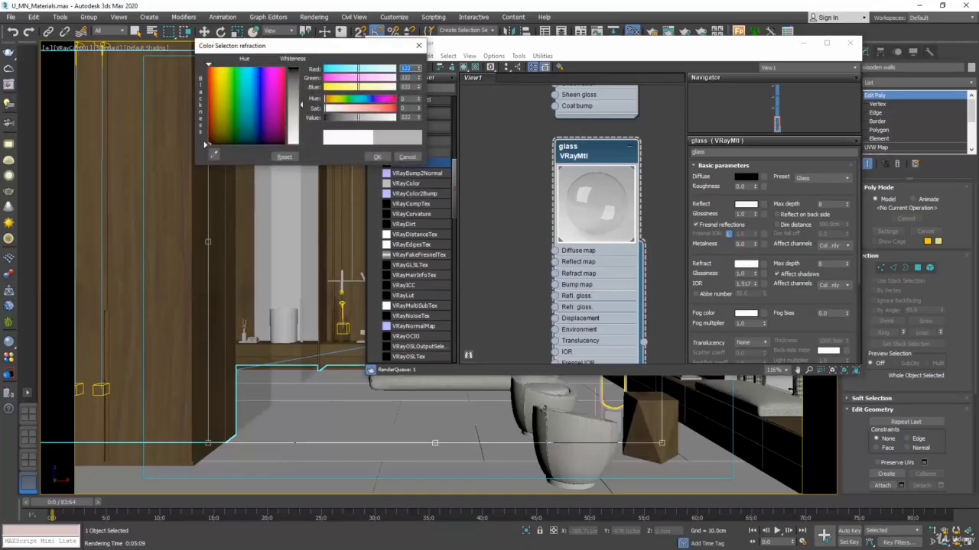
left_click_drag(301, 143, 300, 68)
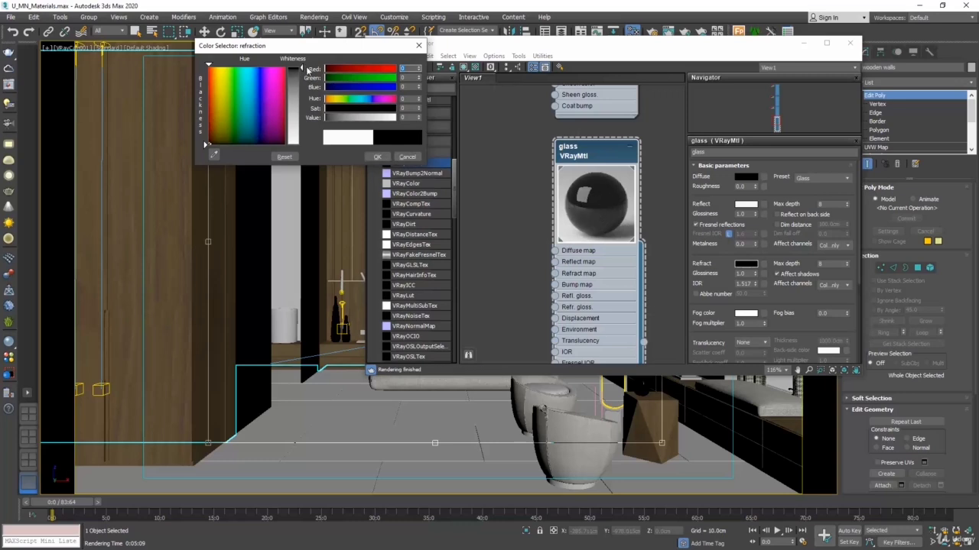
left_click_drag(303, 68, 303, 148)
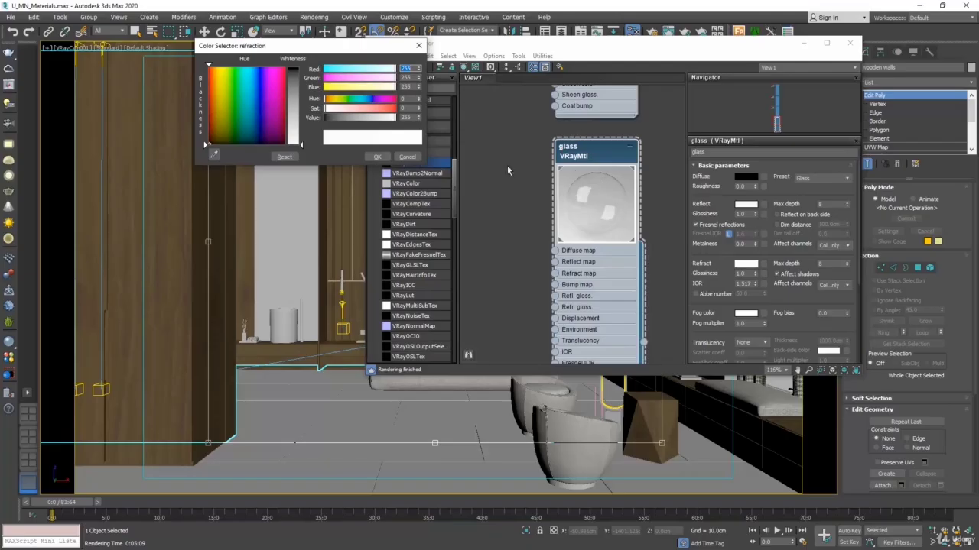
Step: Set the glass material's refraction colour to a grey with value 180 and close the material editor
left_click_drag(302, 149, 301, 120)
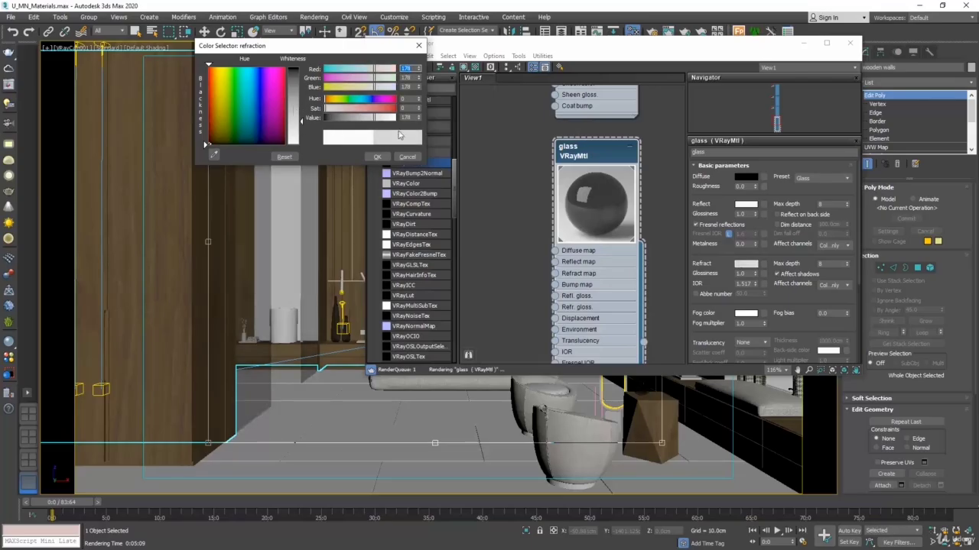
double_click(406, 118)
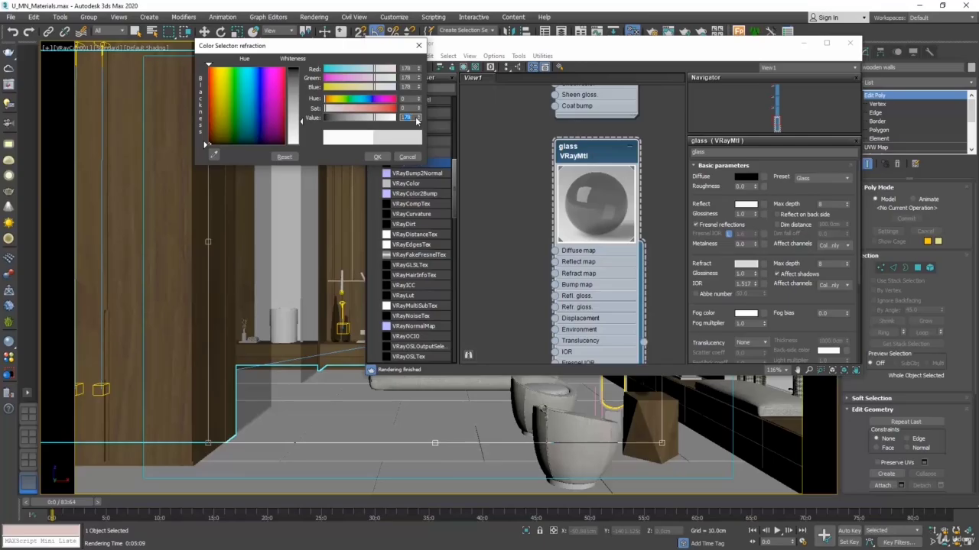
type("180")
key("Return")
left_click(377, 156)
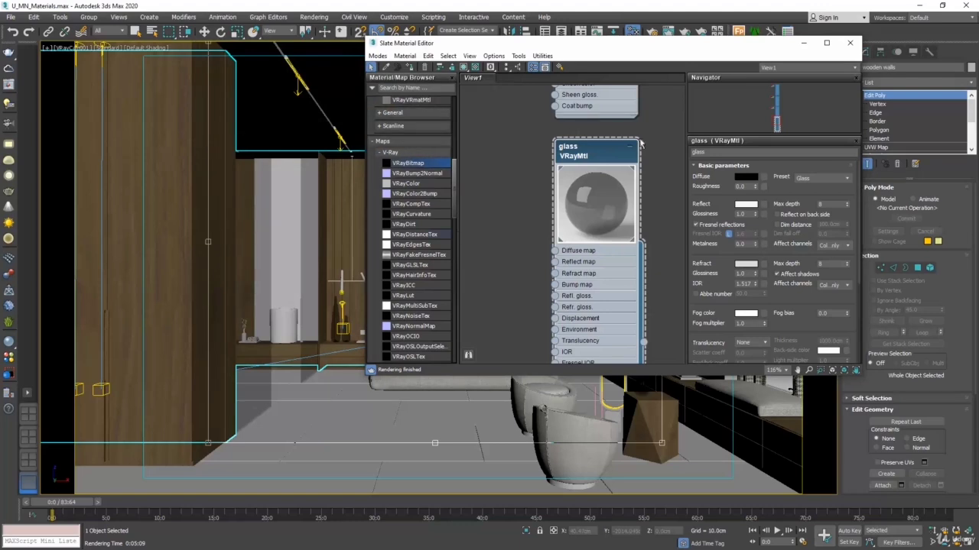
left_click_drag(607, 48, 674, 58)
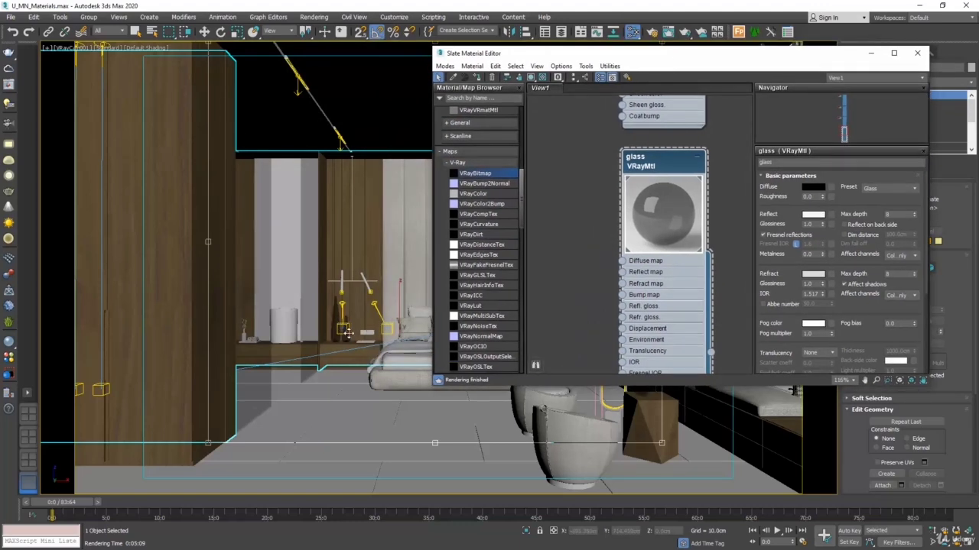
left_click(916, 52)
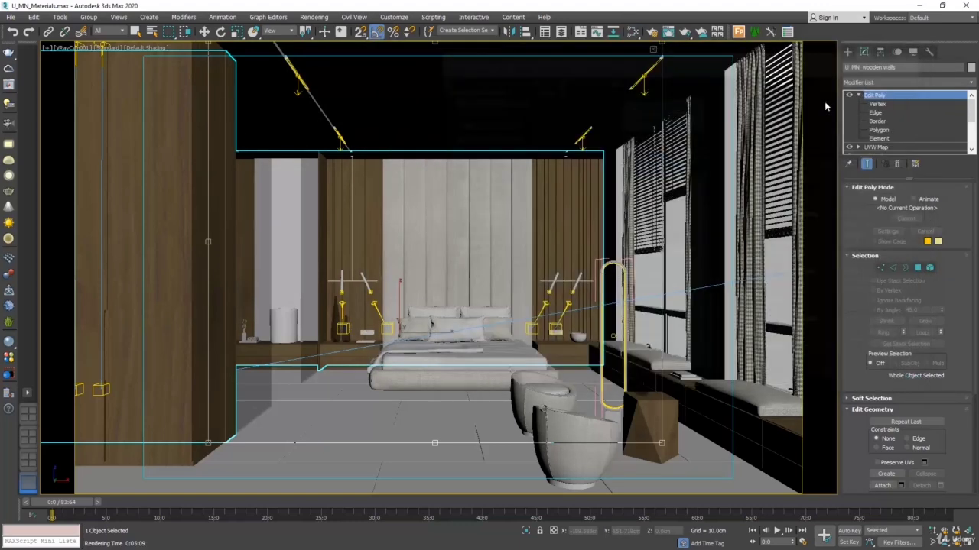
Step: Test-render the crop region covering the bed and glass partition, cancel the remaining passes, and close the frame buffer
left_click(684, 32)
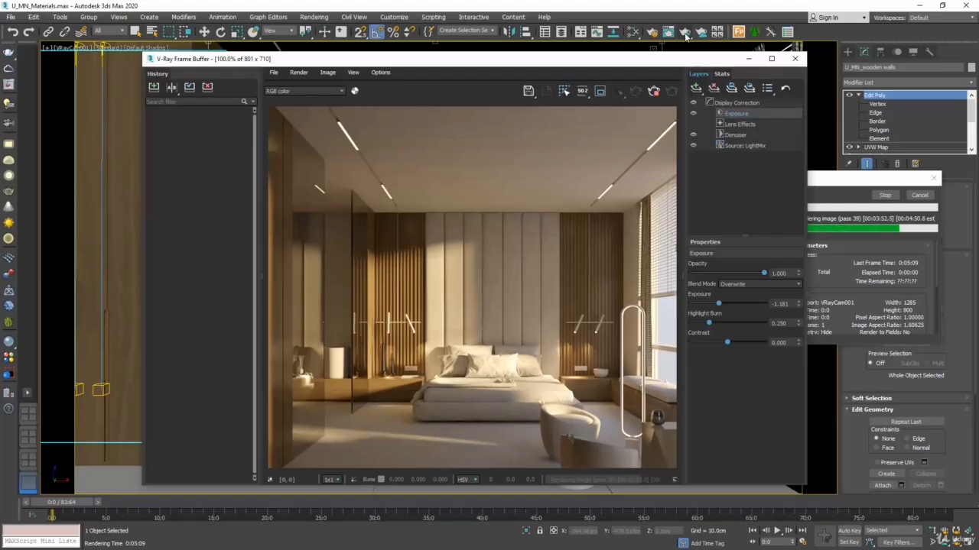
left_click(919, 196)
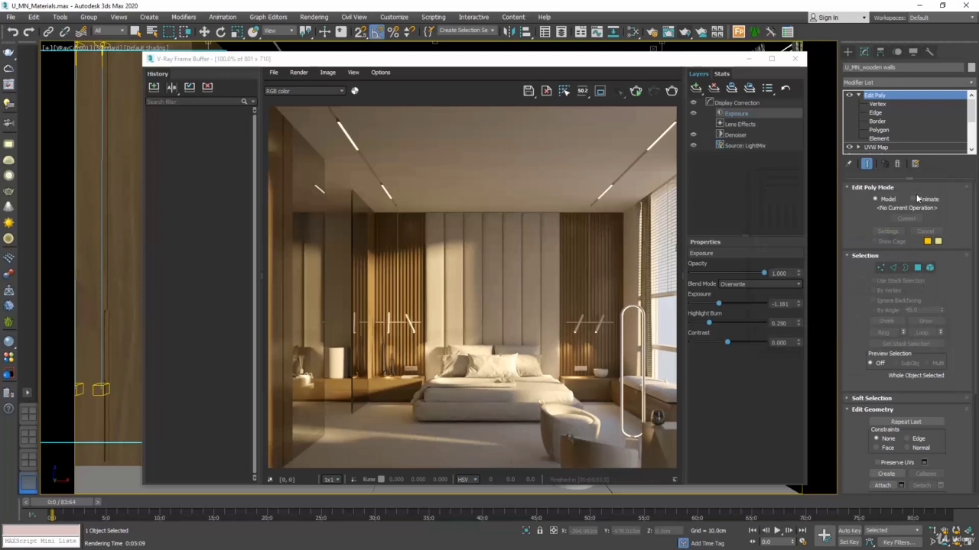
left_click(795, 59)
Step: Create a VRayMtl below the glass material in the material editor and name it floor
key("m")
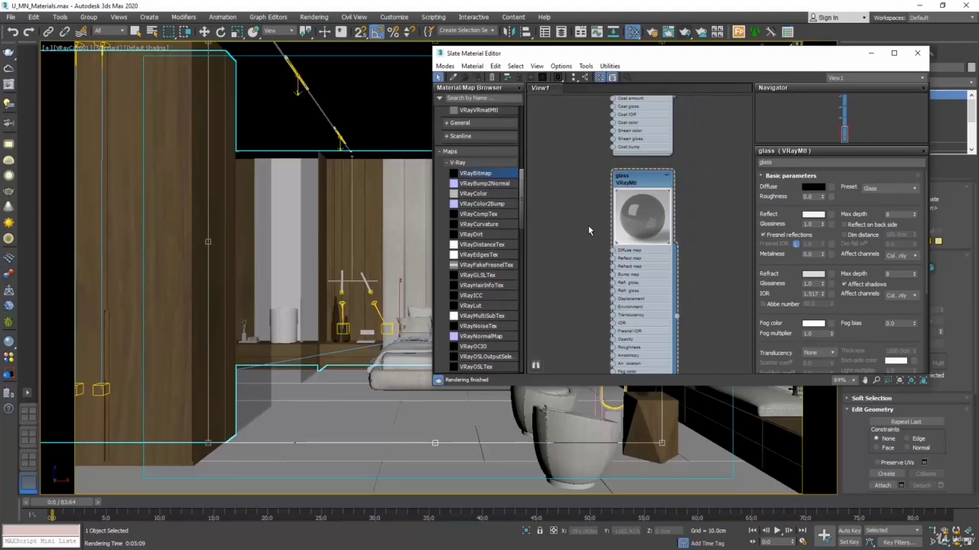
scroll(588, 225, "down", 5)
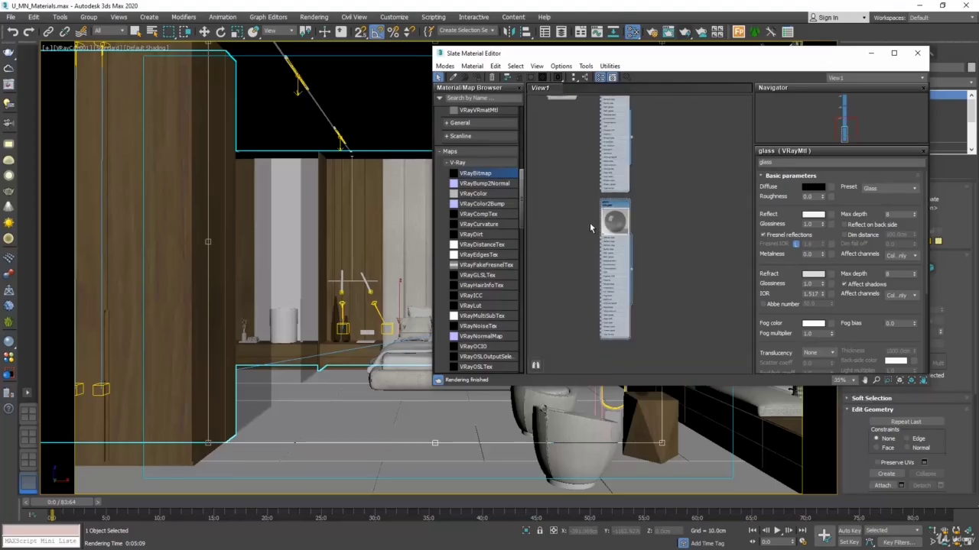
scroll(590, 227, "down", 3)
scroll(575, 239, "up", 4)
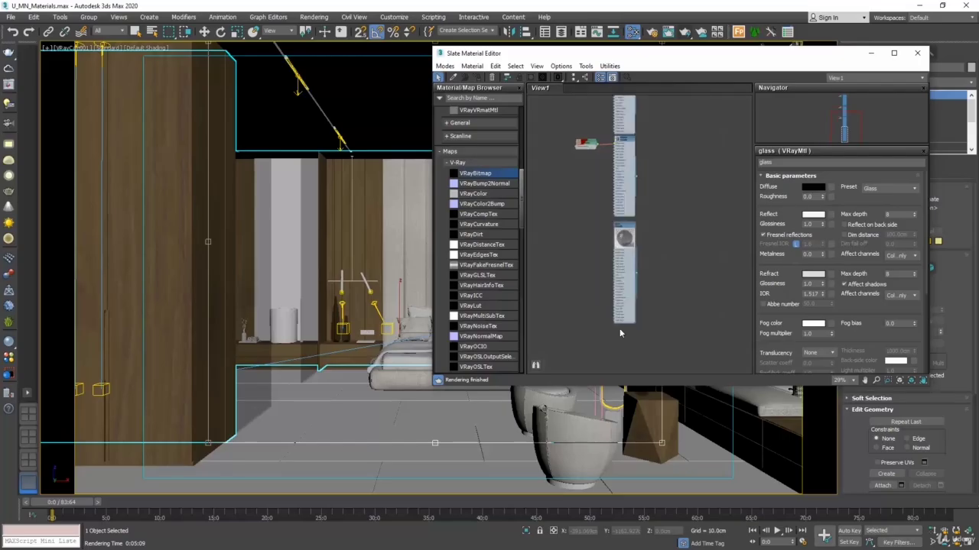
right_click(619, 341)
mouse_move(647, 344)
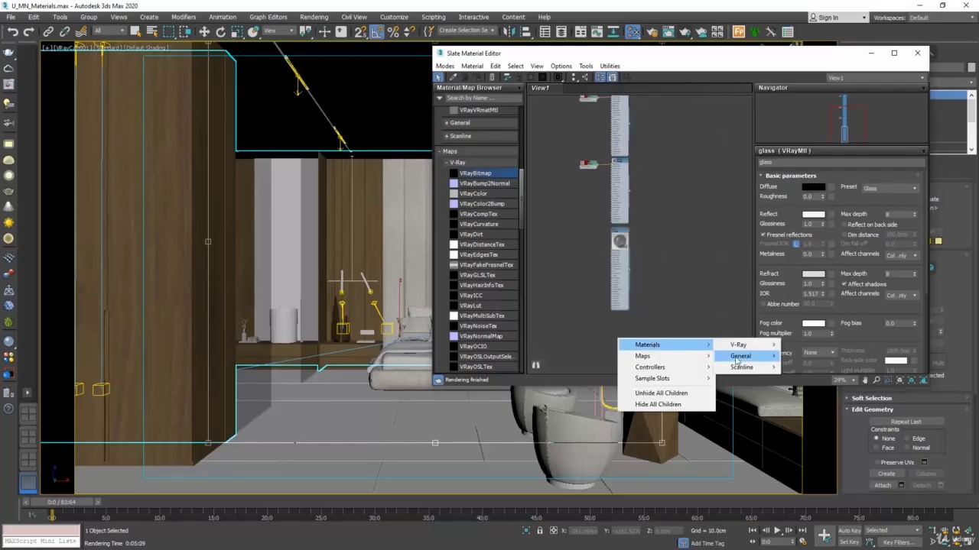
mouse_move(738, 344)
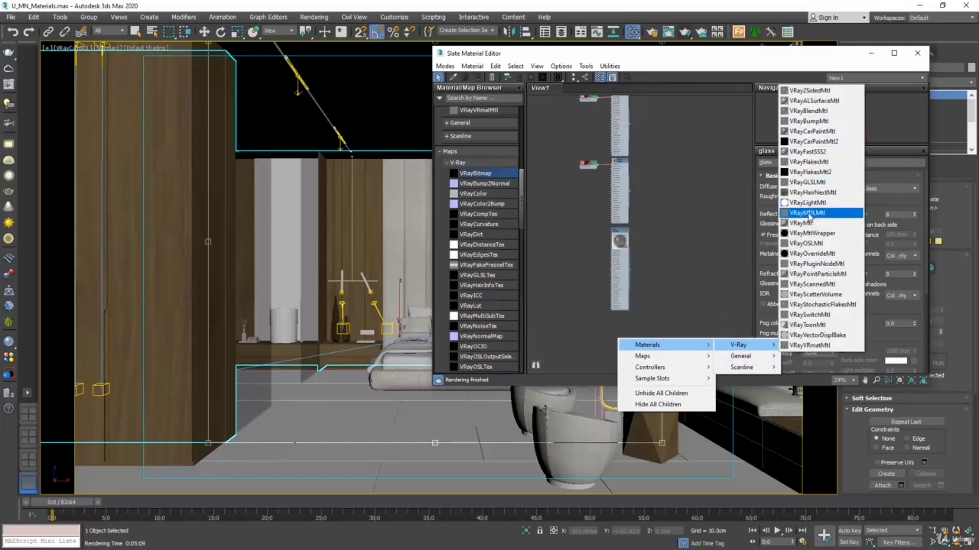
left_click(802, 223)
left_click_drag(616, 341, 612, 326)
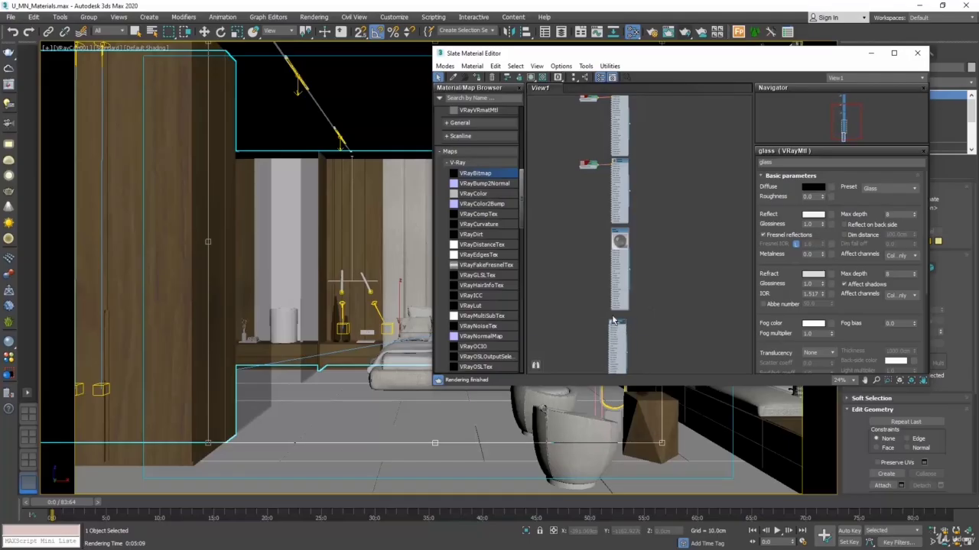
scroll(615, 327, "up", 4)
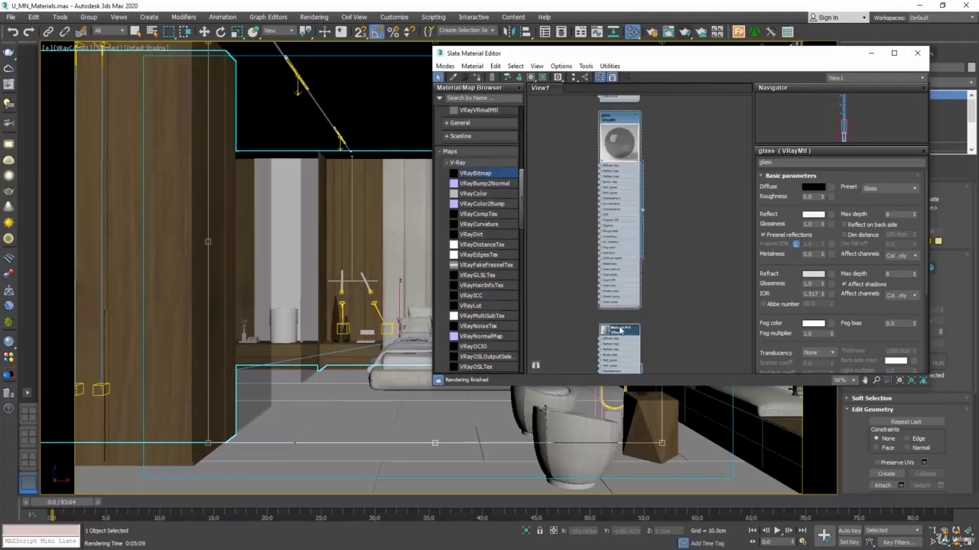
double_click(620, 330)
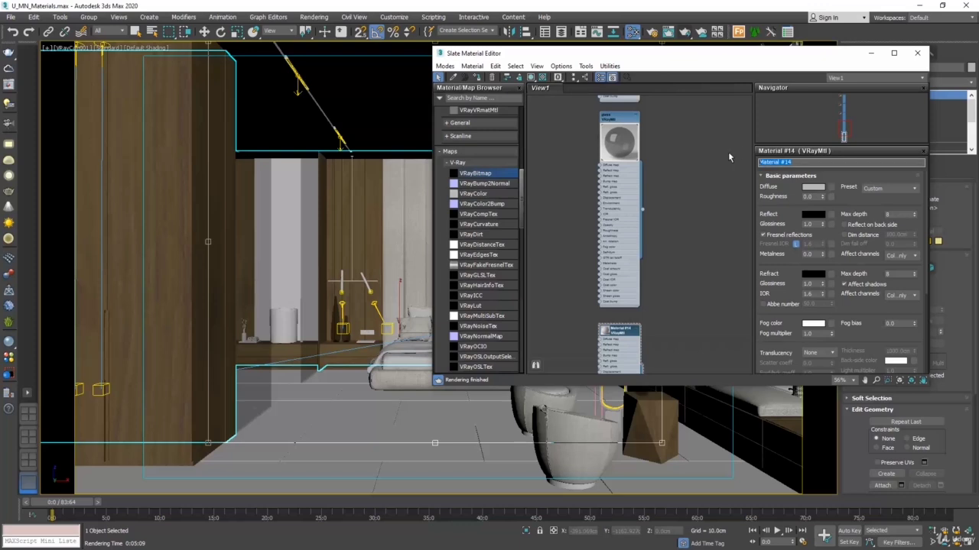
type("floor")
Step: Give the floor material's diffuse a VRayBitmap map and load the U_MN_tile image into it
left_click(832, 188)
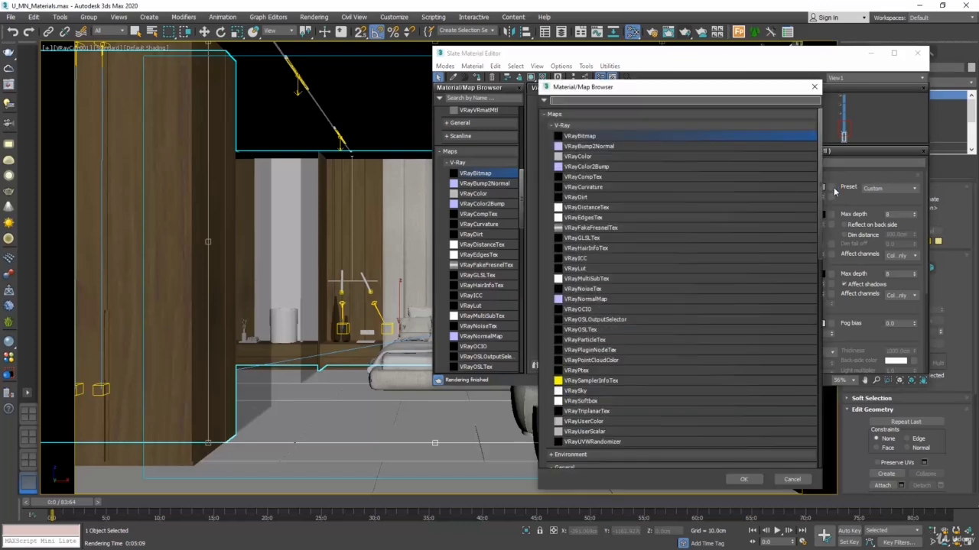
double_click(582, 136)
middle_click_drag(555, 239, 579, 198)
double_click(573, 297)
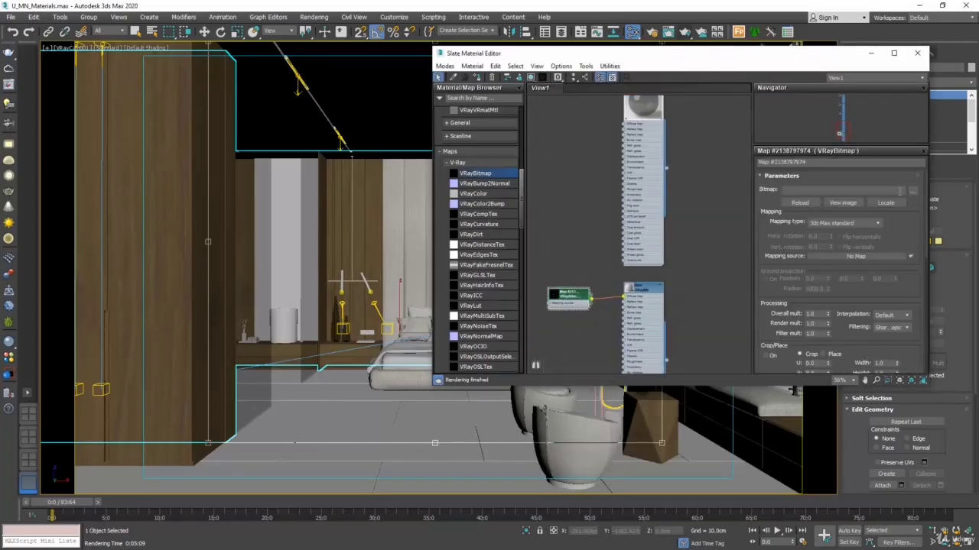
left_click(912, 190)
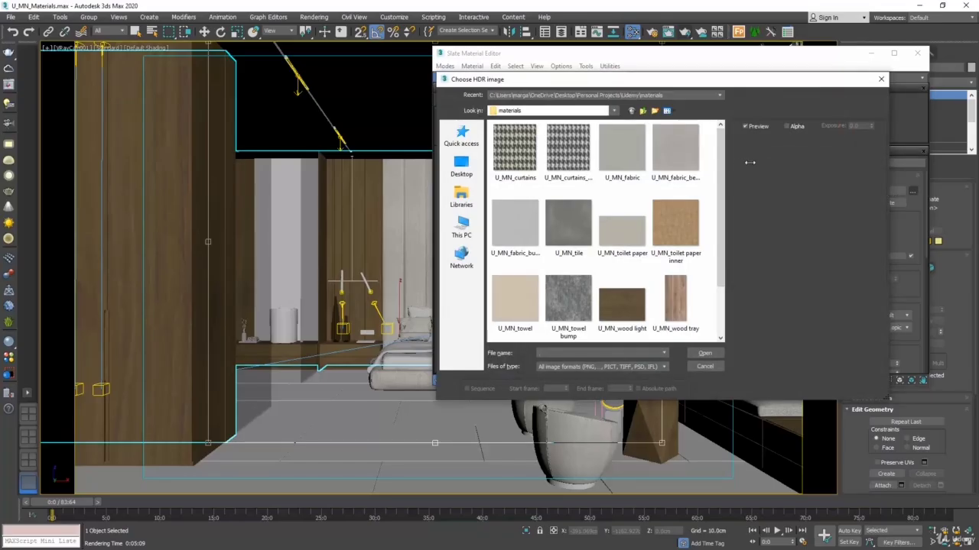
left_click(566, 223)
left_click(703, 354)
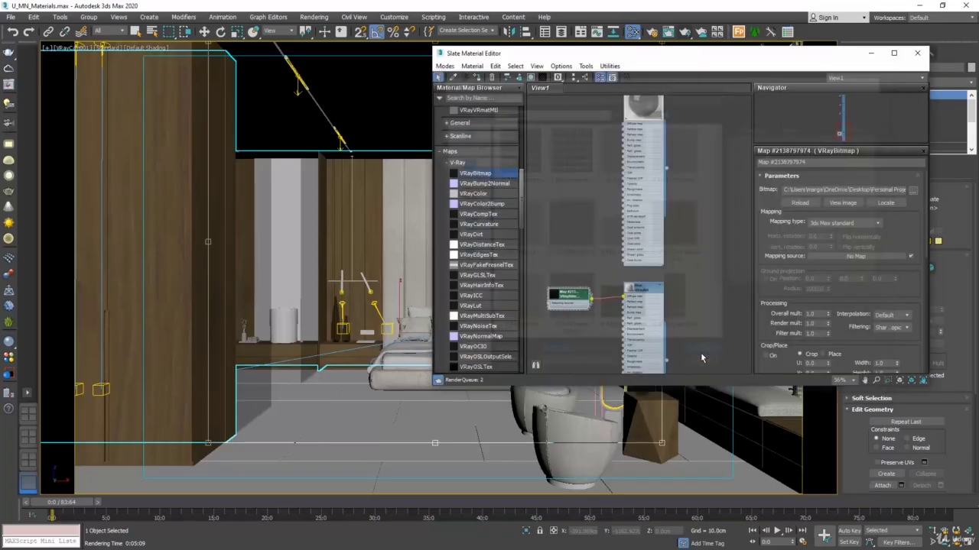
Step: Set the floor material's reflection colour to a grey with value 164 and its reflection glossiness to 0.8
double_click(644, 290)
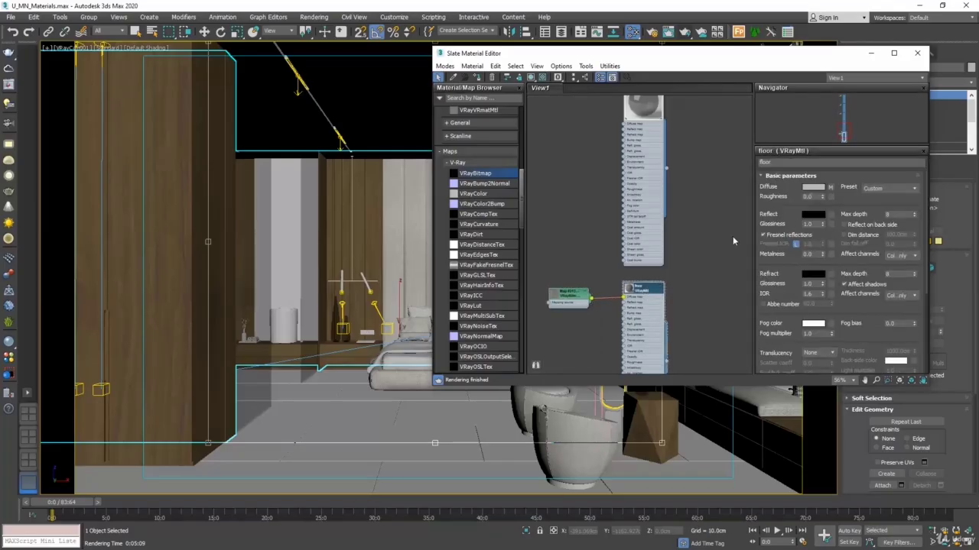
left_click(812, 215)
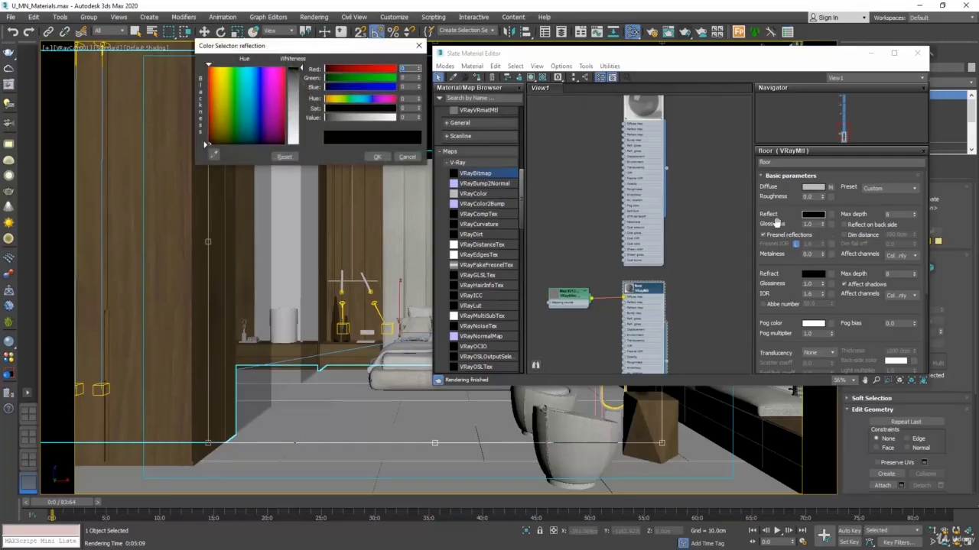
double_click(408, 118)
type("164")
key("Return")
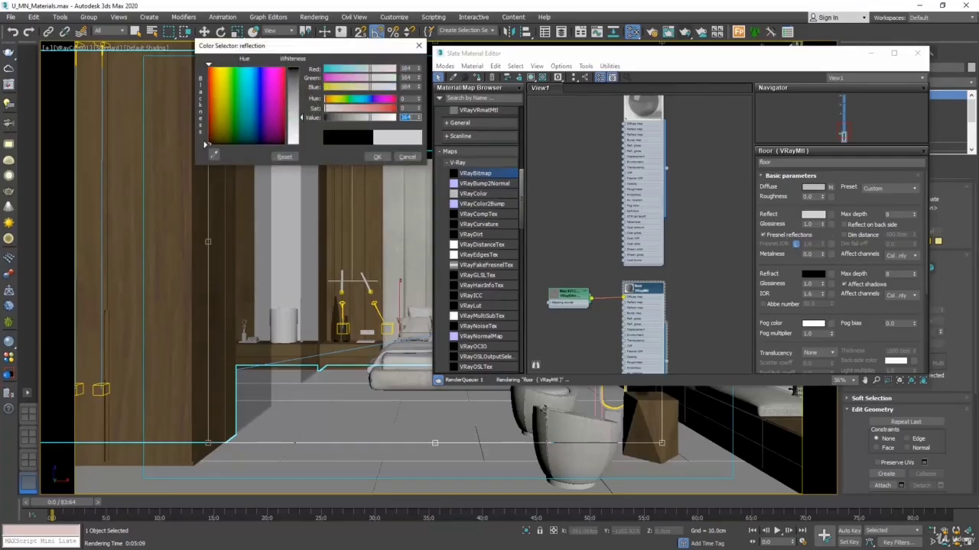
left_click(376, 158)
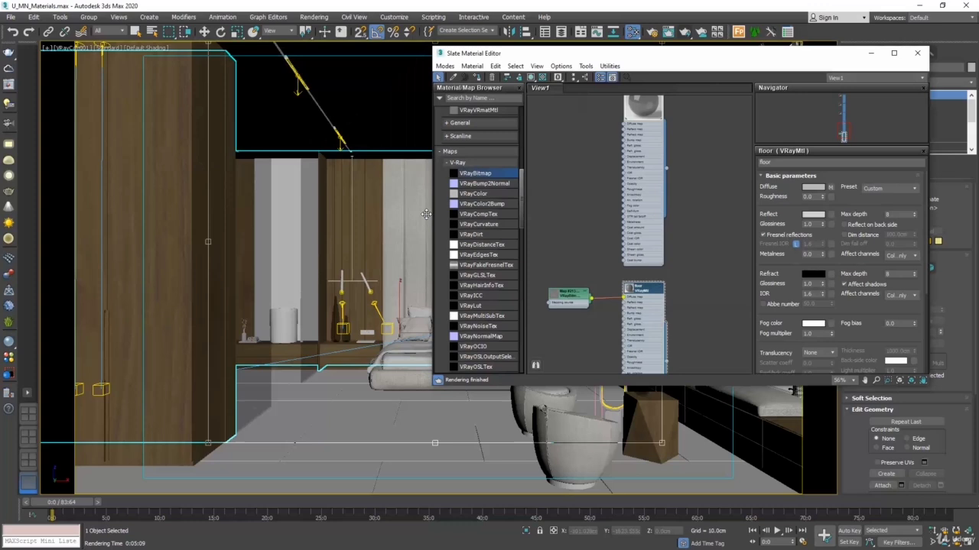
double_click(809, 223)
type("0.8")
Step: Assign the floor material to the room's floor base, show its texture in the viewport, and close the material editor
middle_click_drag(717, 292, 713, 257)
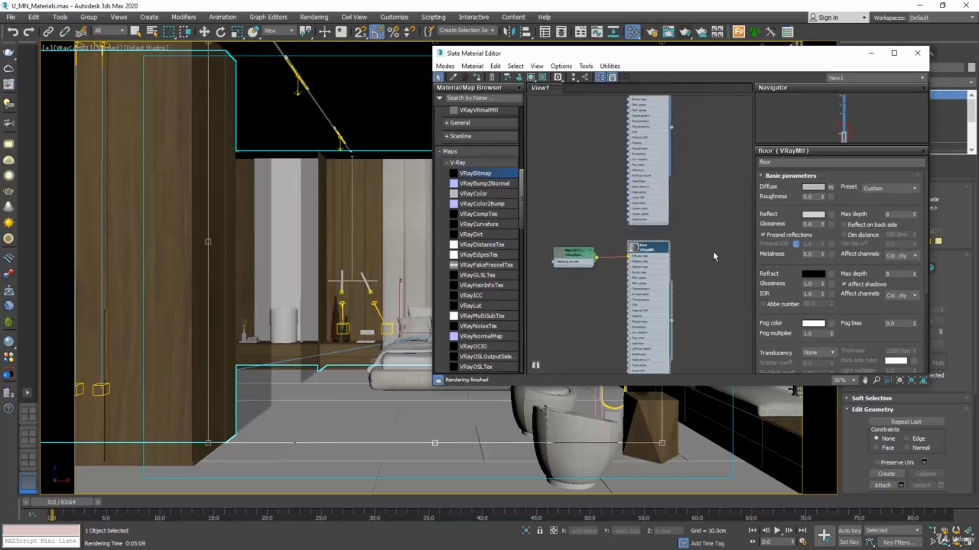
key("w")
left_click(421, 416)
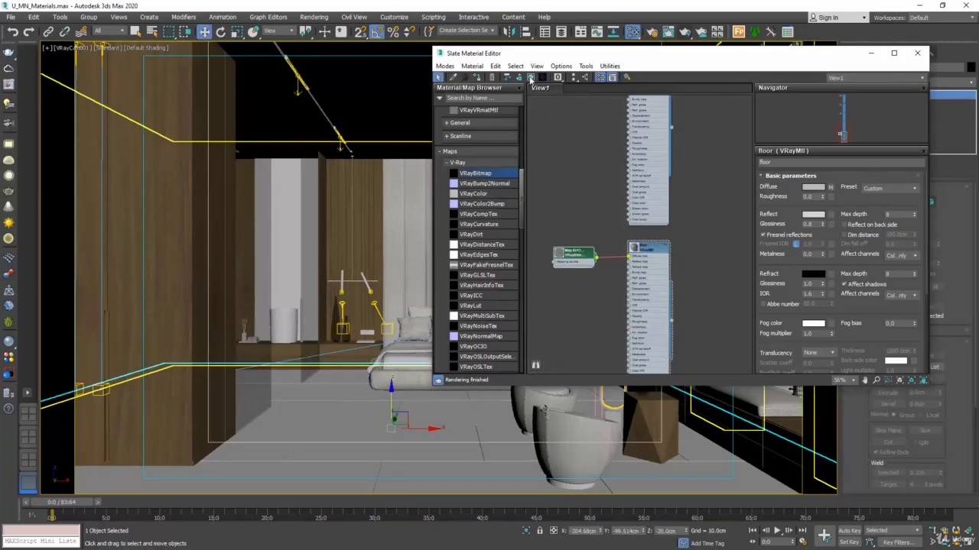
left_click(530, 79)
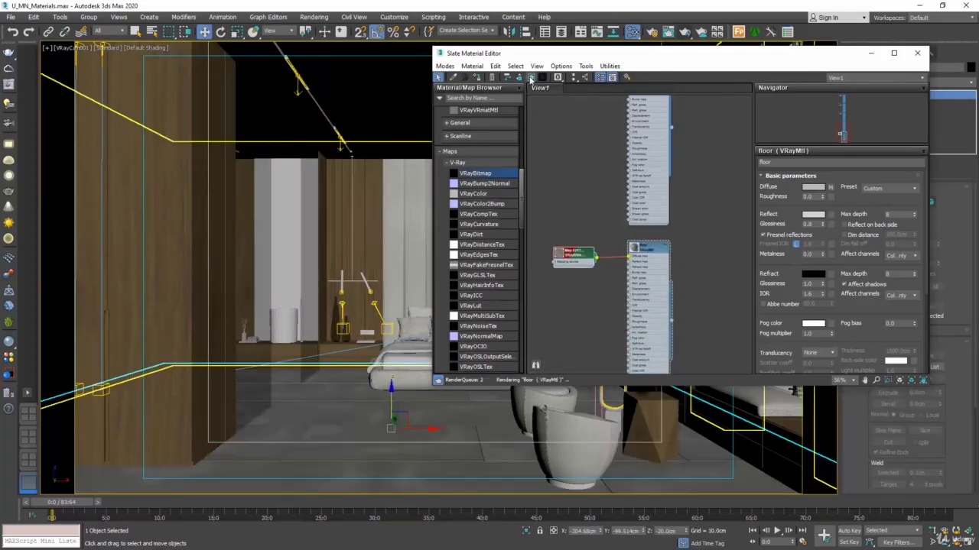
left_click(917, 53)
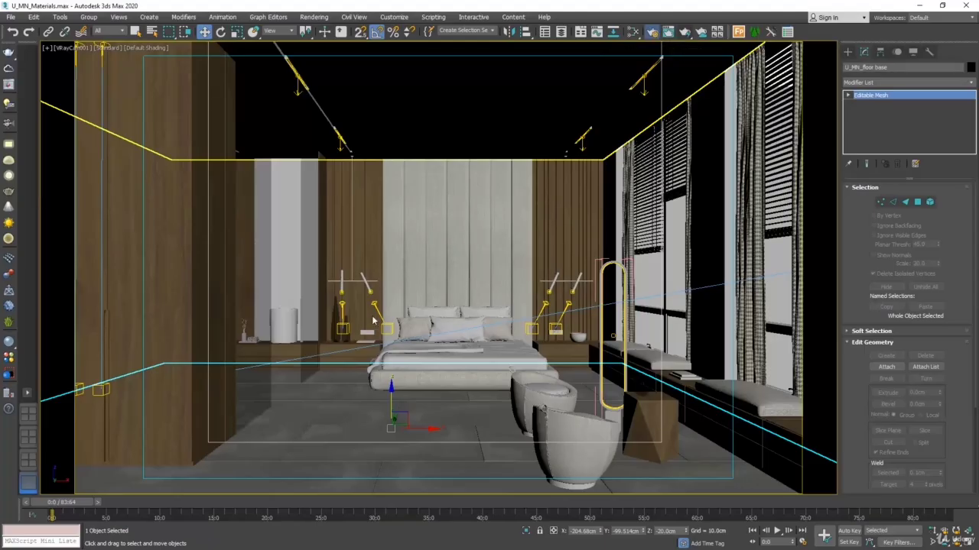
Step: Keep the render area on Crop and reshape the crop region to a full-width strip covering the floor
key("F10")
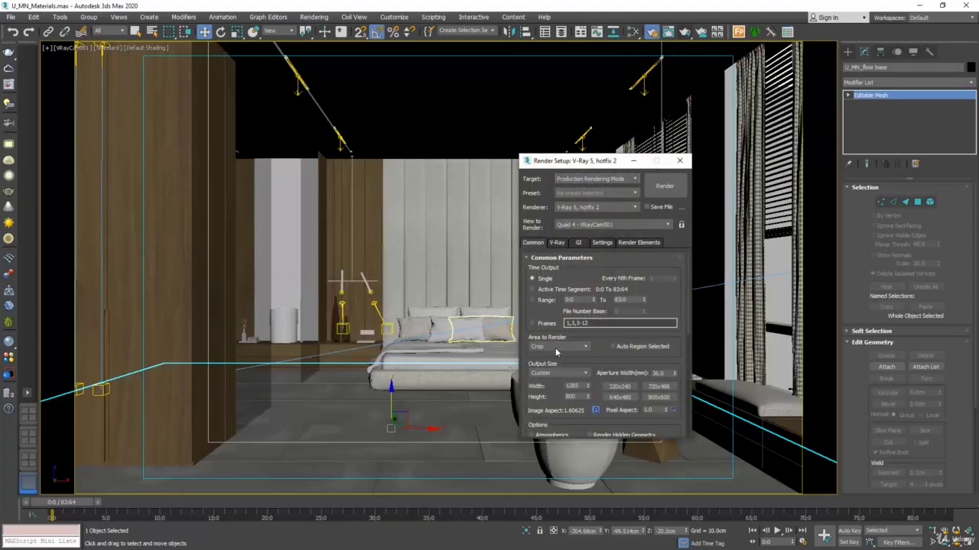
left_click(556, 348)
left_click(544, 374)
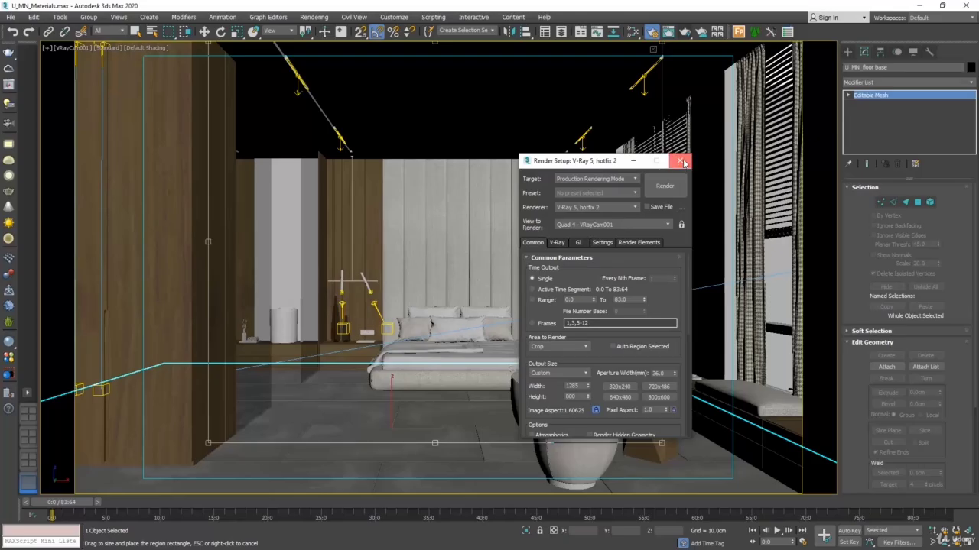
key("F10")
left_click_drag(577, 163, 381, 253)
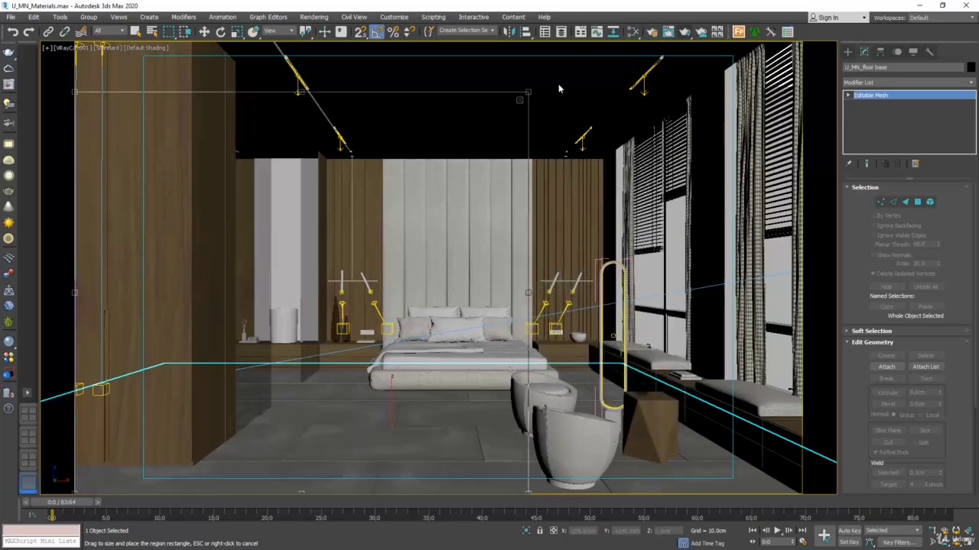
left_click_drag(531, 95, 941, 357)
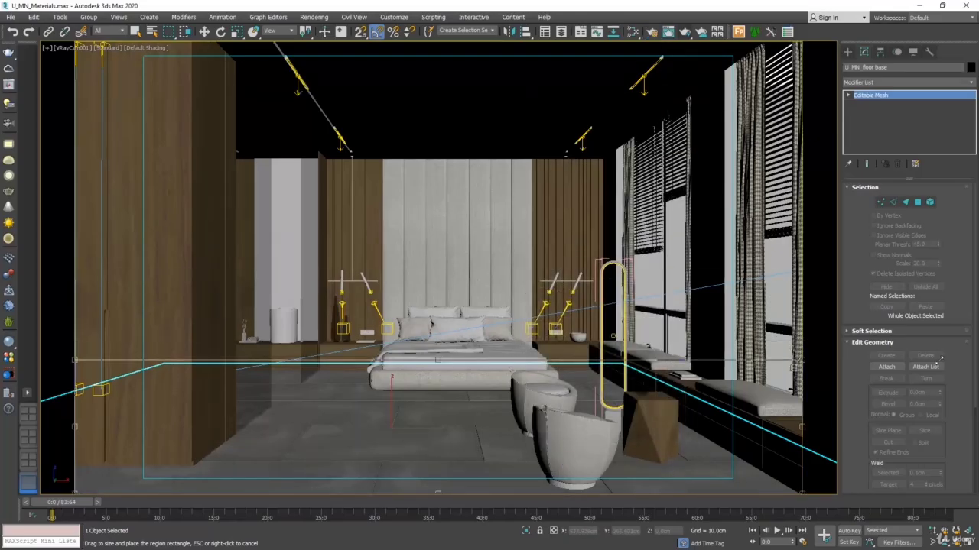
Step: Test-render the floor strip, inspect the tile reflections, and close the frame buffer
left_click(314, 17)
left_click(322, 36)
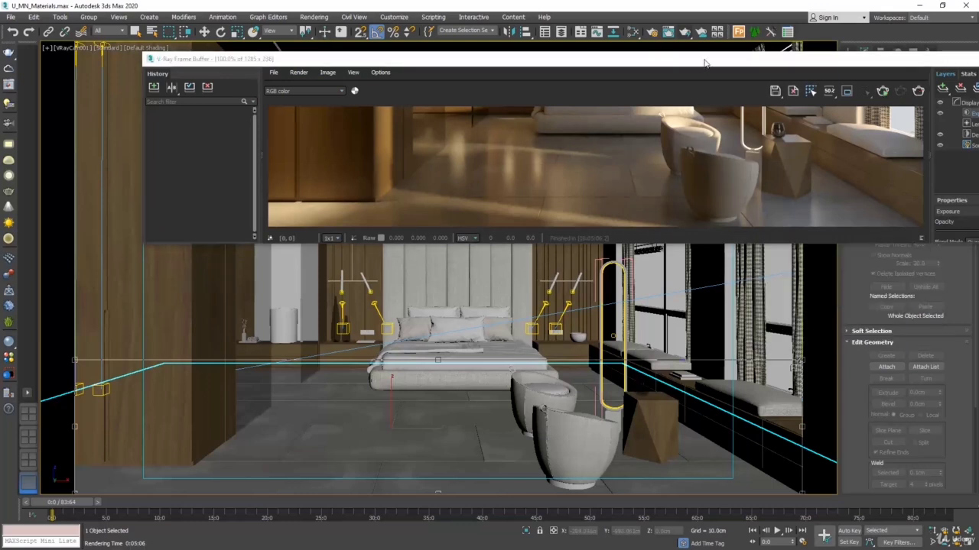
left_click_drag(711, 61, 532, 74)
left_click(869, 70)
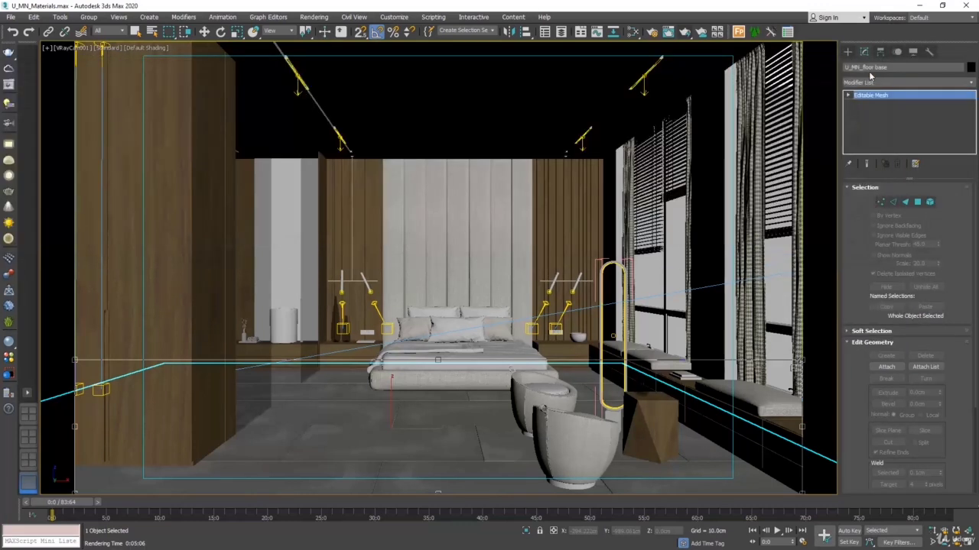
Step: Create another VRayMtl below the floor material and replace its default name
left_click(633, 31)
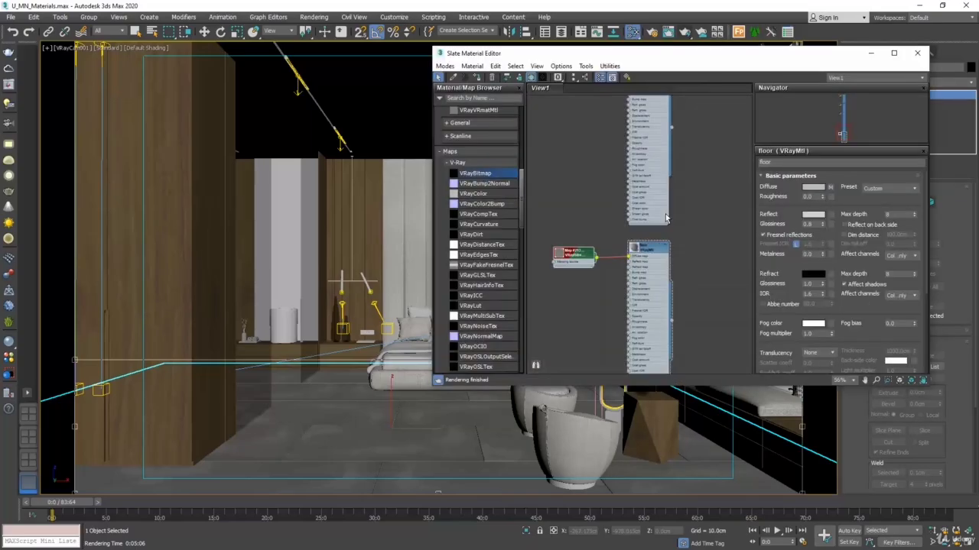
middle_click_drag(646, 306, 638, 186)
right_click(650, 330)
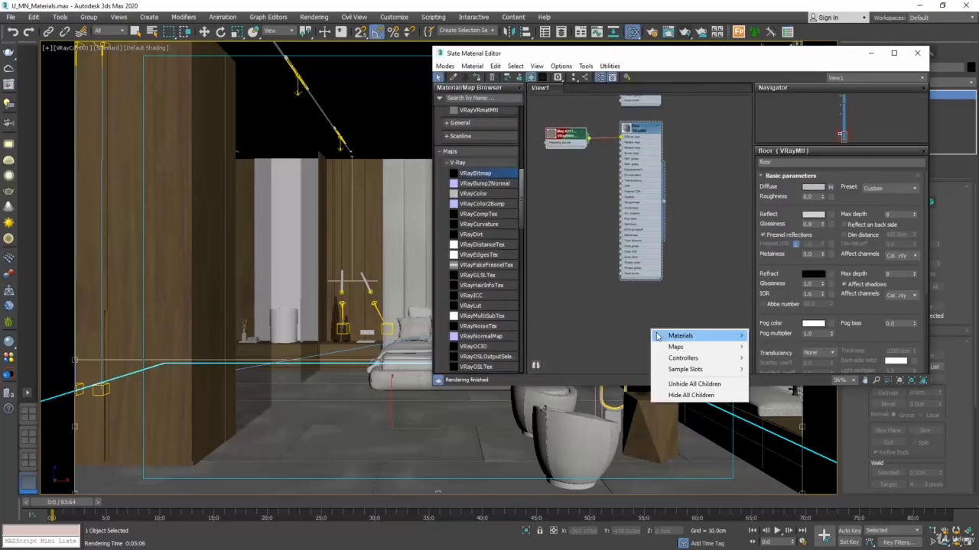
mouse_move(741, 346)
mouse_move(774, 335)
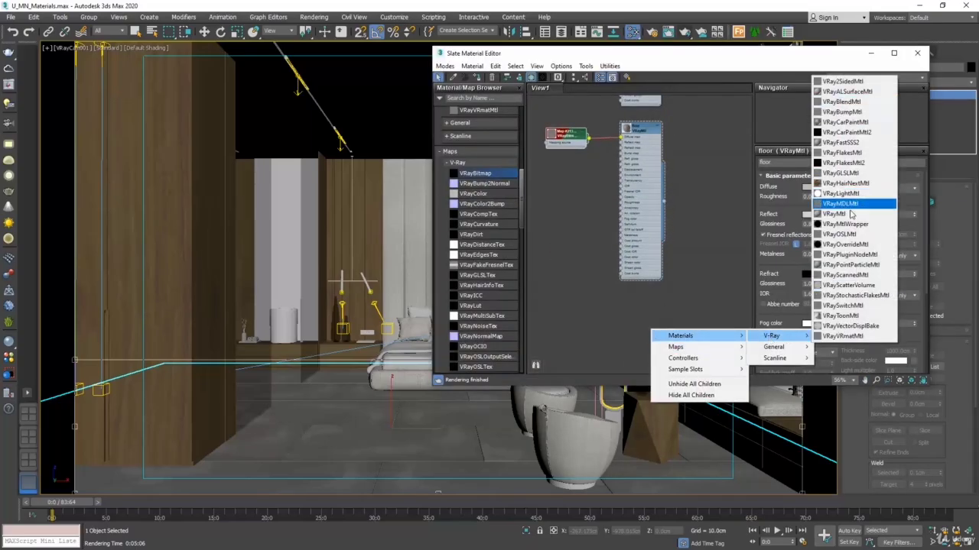
left_click(822, 217)
left_click_drag(653, 337, 641, 299)
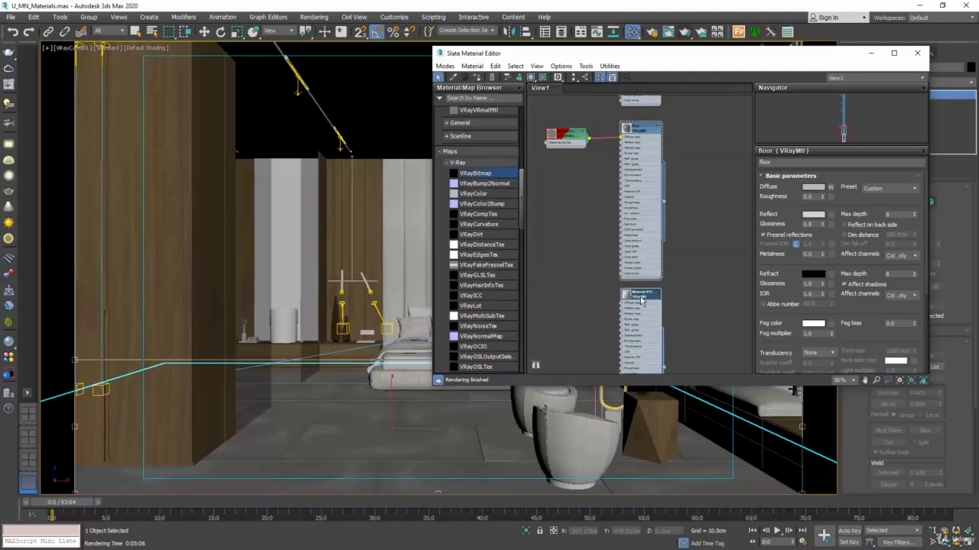
double_click(641, 298)
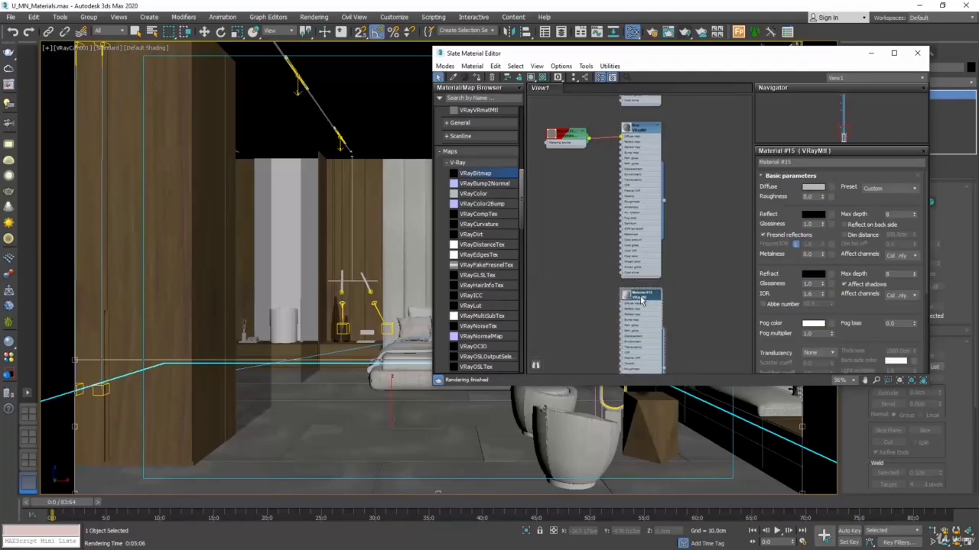
double_click(799, 162)
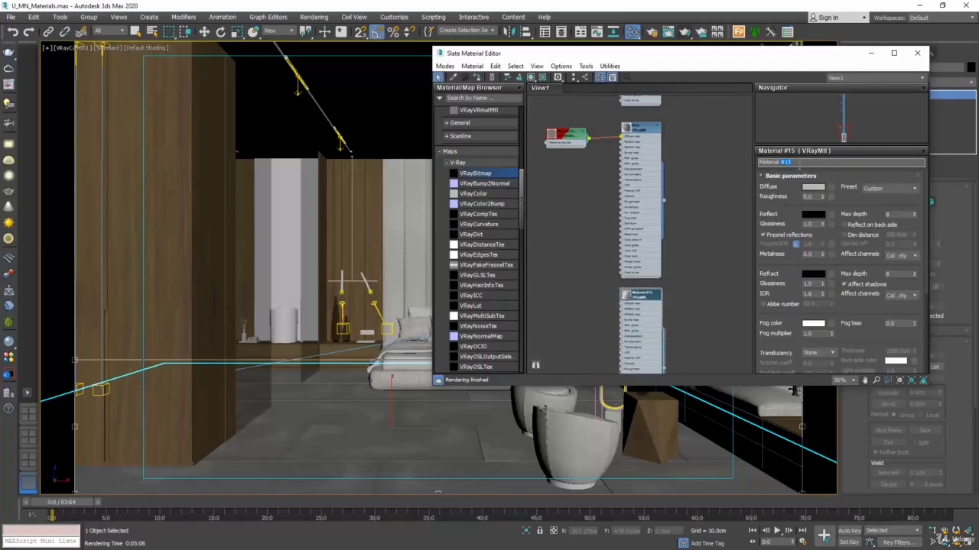
type("mirror")
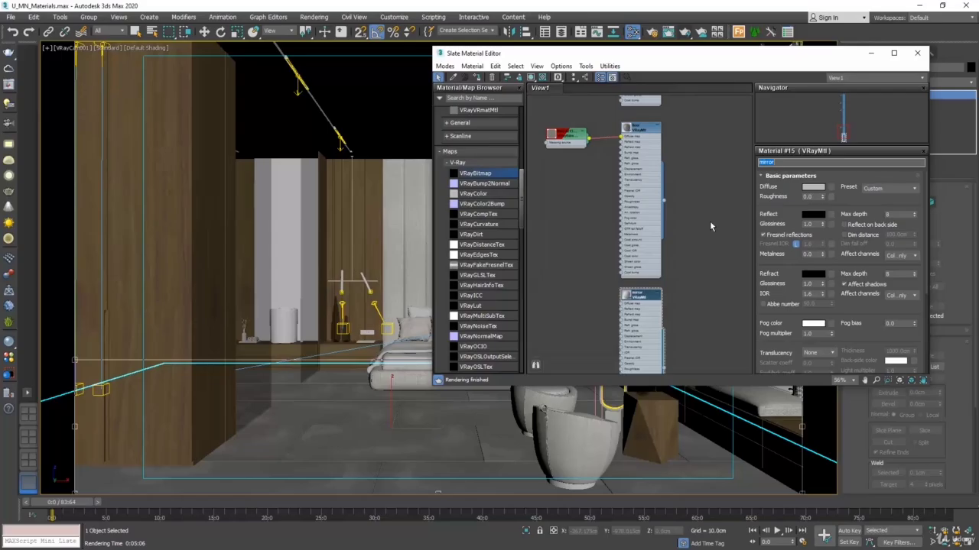
Step: Set the mirror material's reflection colour to pure white and turn off its Fresnel reflections
left_click(813, 214)
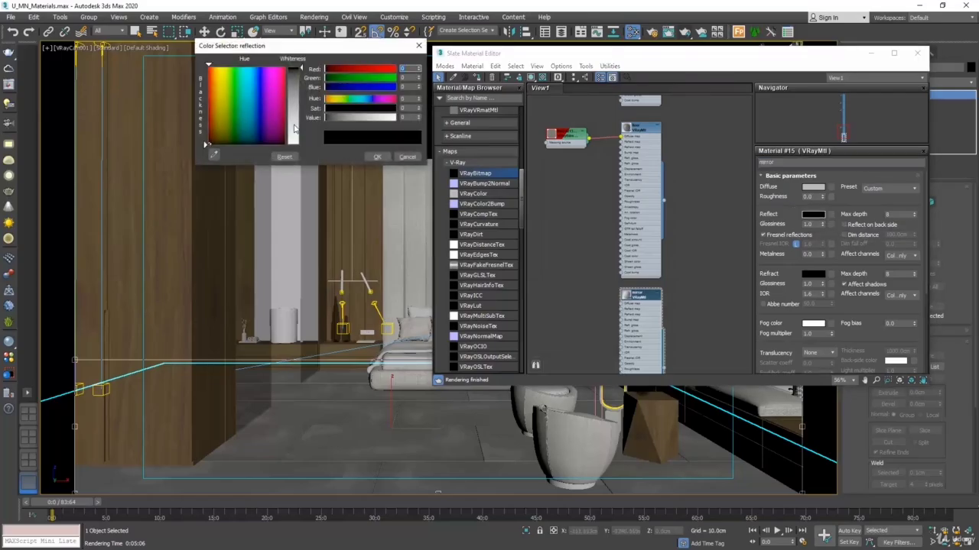
left_click_drag(294, 128, 294, 144)
left_click(375, 157)
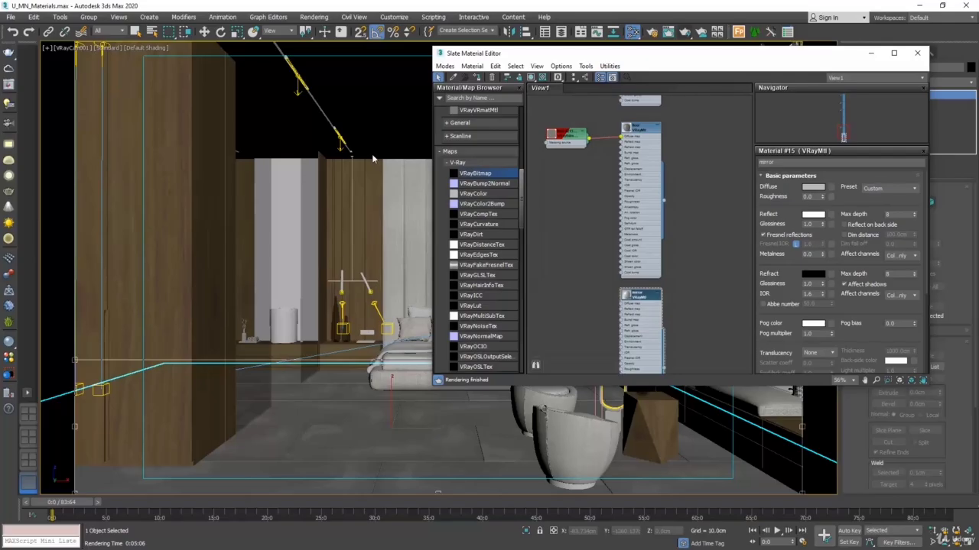
left_click(766, 236)
Step: Assign the mirror material to the tall panel between the wardrobe and the wood-slatted wall, and close the material editor
middle_click_drag(712, 333, 709, 273)
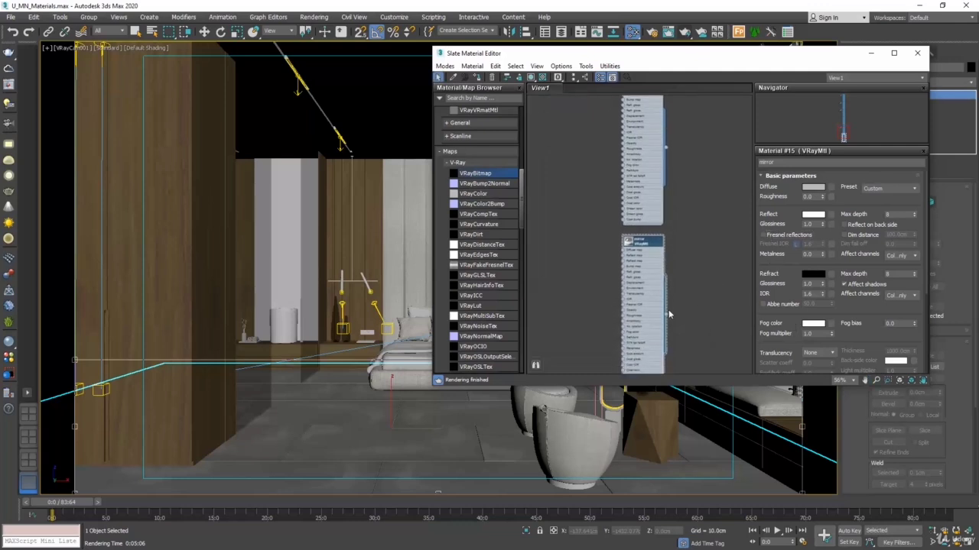
left_click_drag(667, 315, 285, 281)
left_click(918, 55)
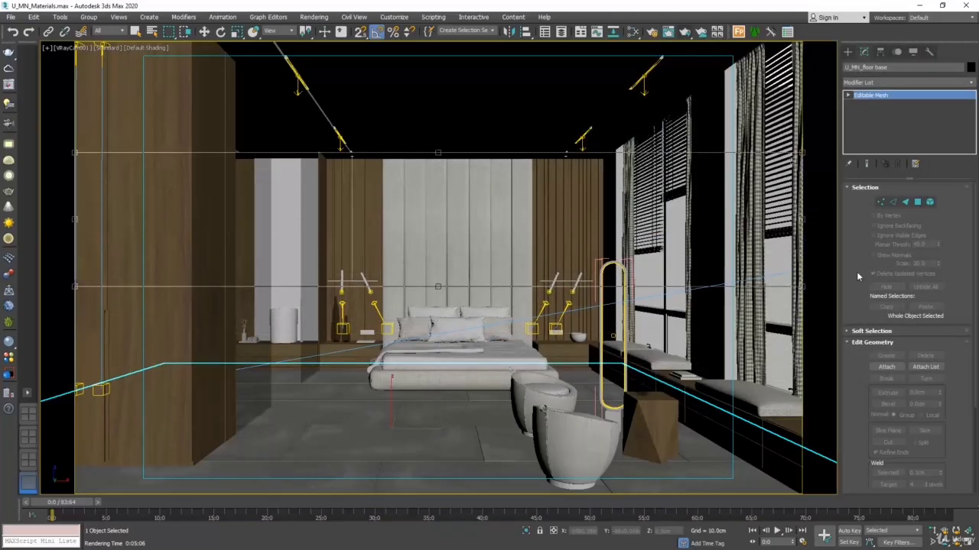
Step: Tighten the crop region around the mirror panel, test-render it, and stop the render once the reflections can be judged
left_click_drag(803, 287, 323, 365)
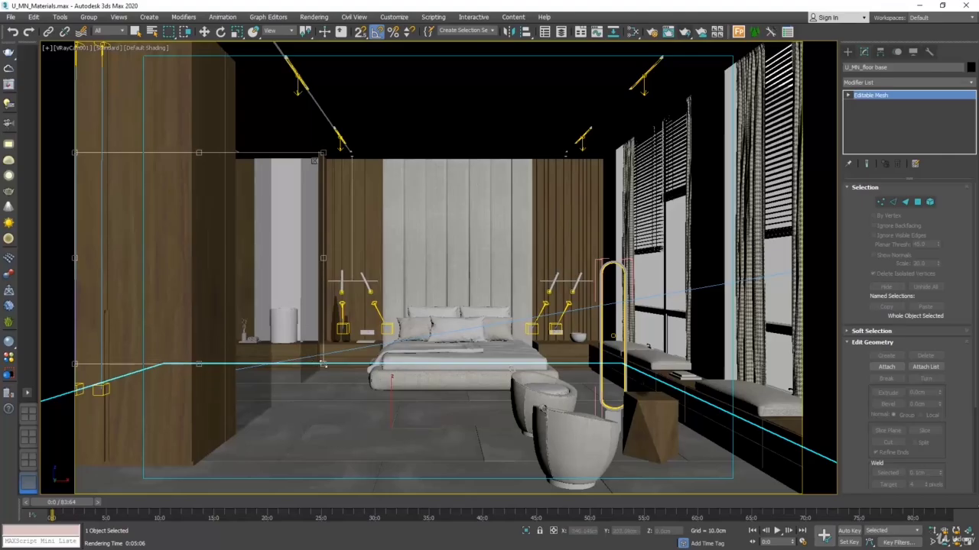
left_click_drag(73, 364, 240, 352)
left_click(314, 17)
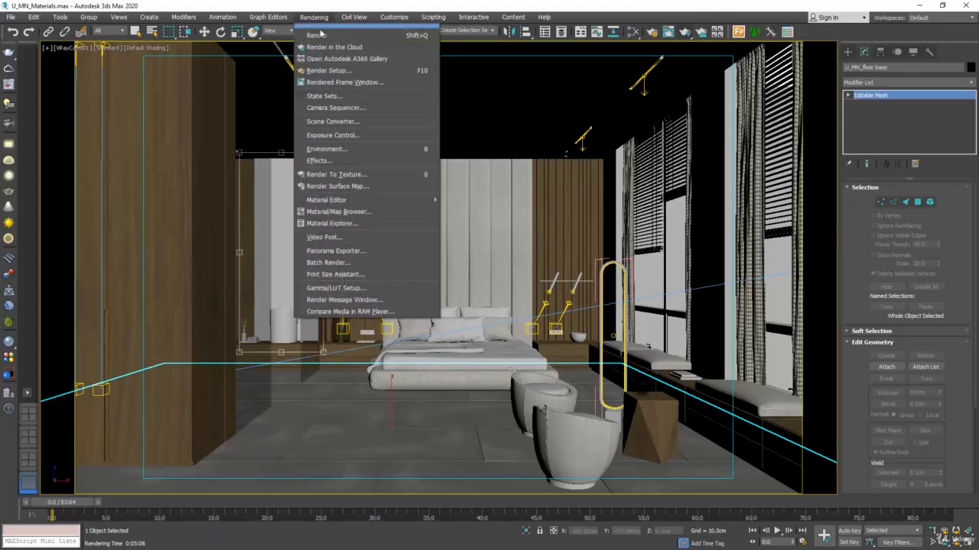
left_click(321, 34)
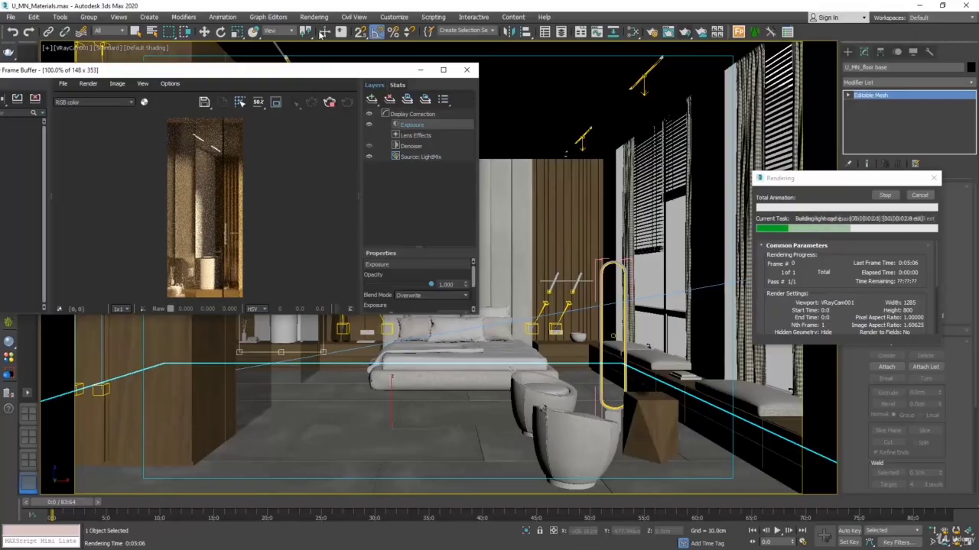
left_click(884, 195)
left_click_drag(385, 75, 580, 93)
left_click(665, 88)
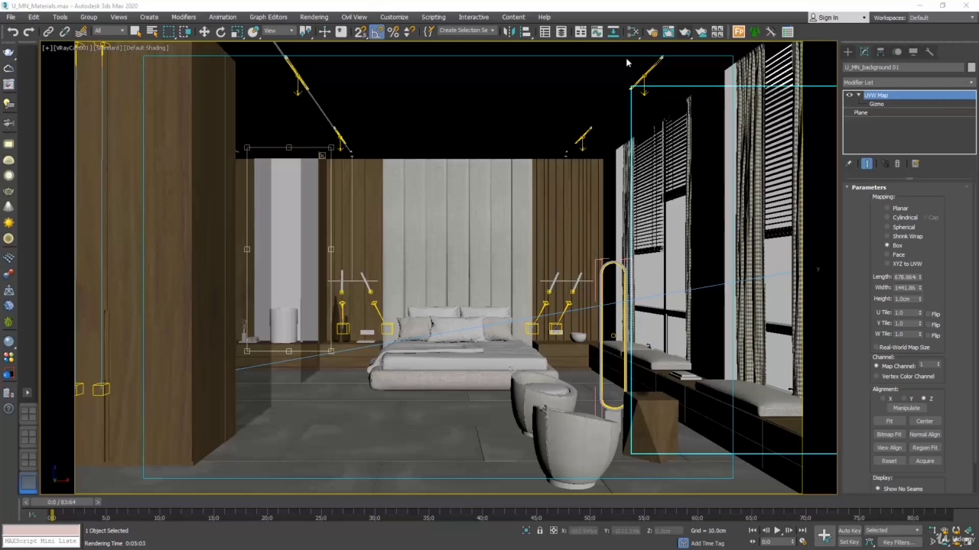
Step: Create a new VRayMtl below the mirror material and name it view
left_click(632, 33)
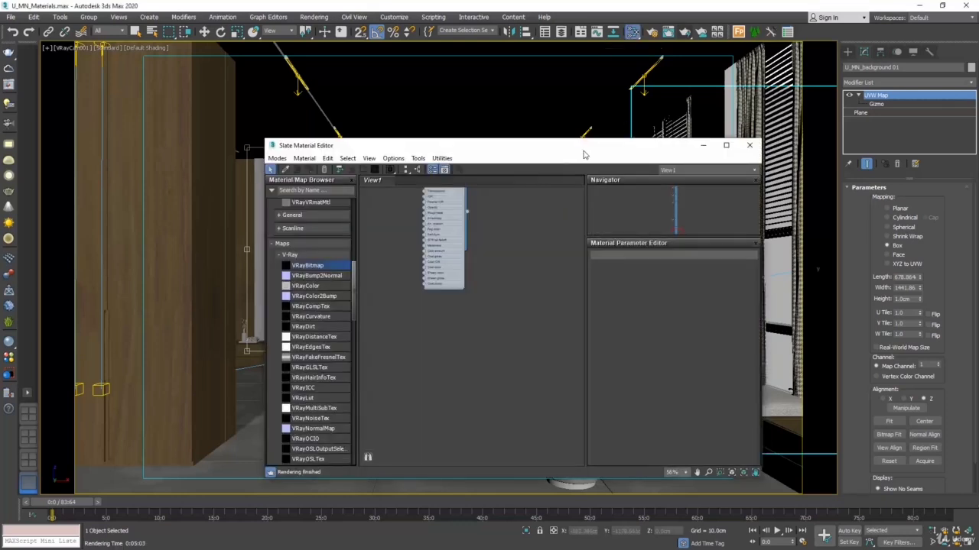
left_click_drag(575, 144, 367, 129)
middle_click_drag(294, 204, 310, 274)
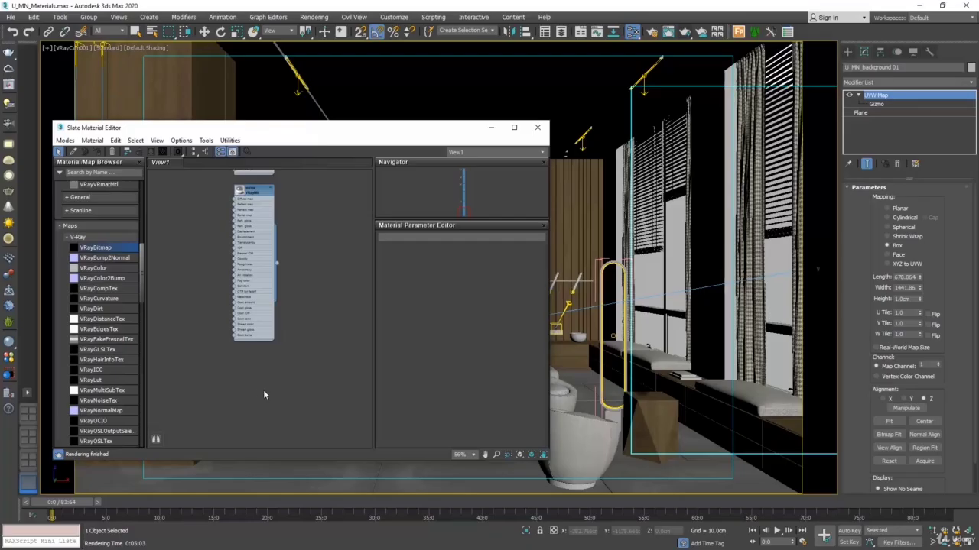
right_click(237, 382)
mouse_move(264, 388)
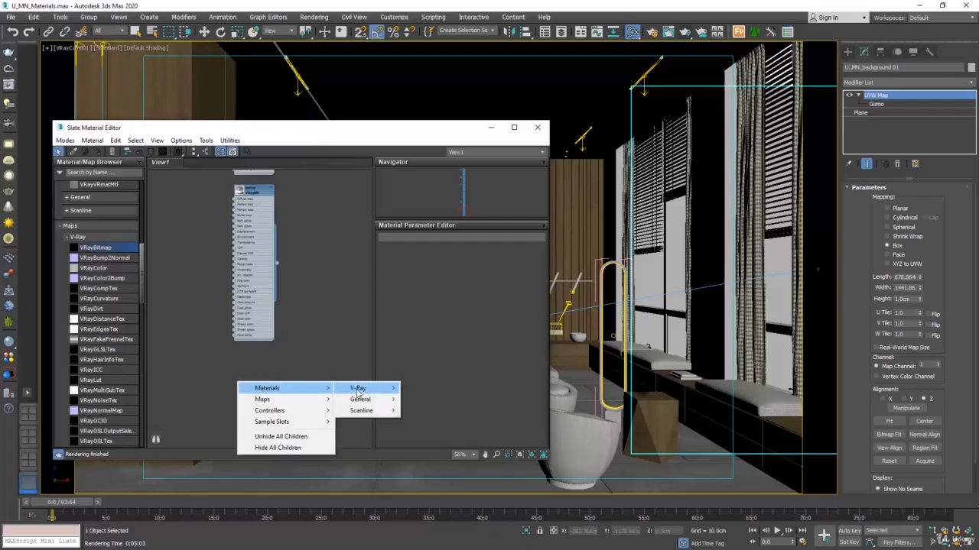
mouse_move(358, 389)
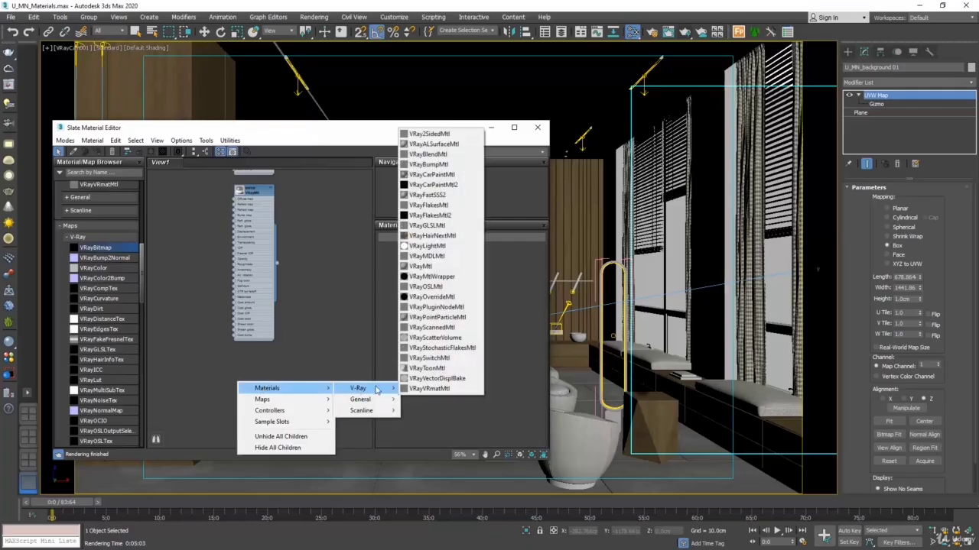
left_click(440, 268)
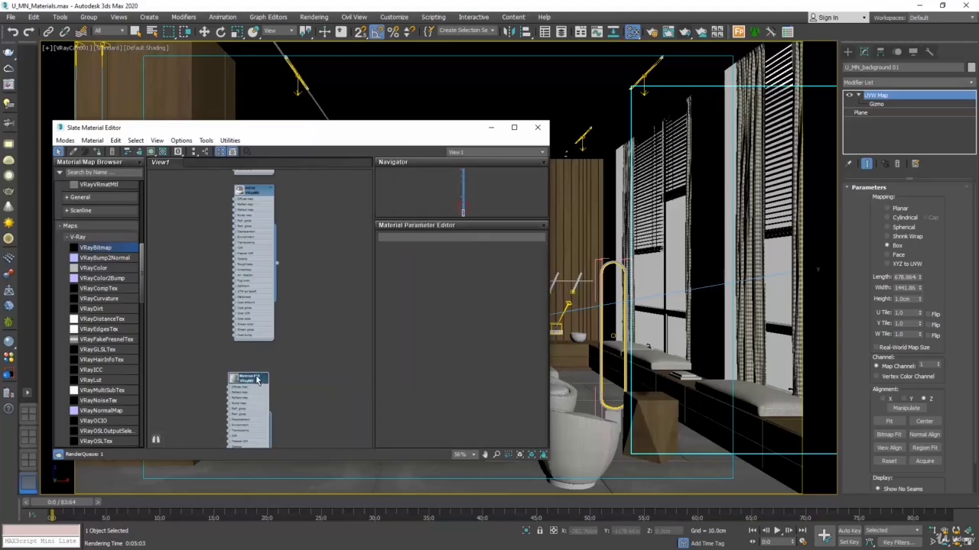
left_click_drag(258, 380, 254, 364)
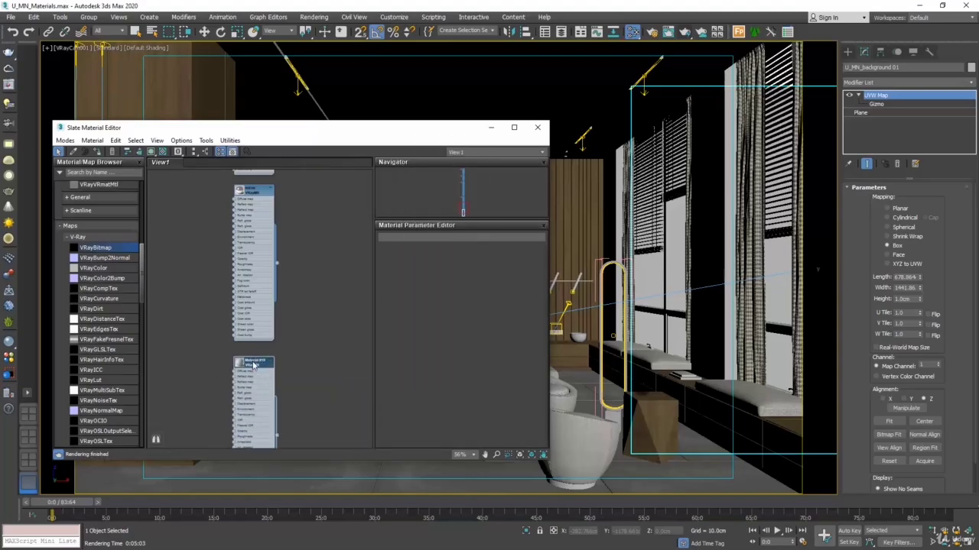
double_click(253, 364)
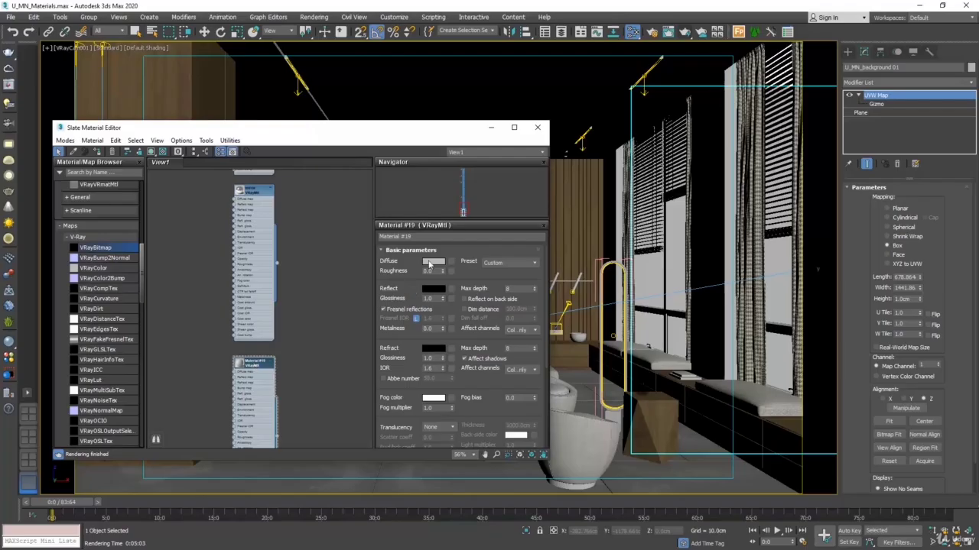
left_click(427, 239)
type("view")
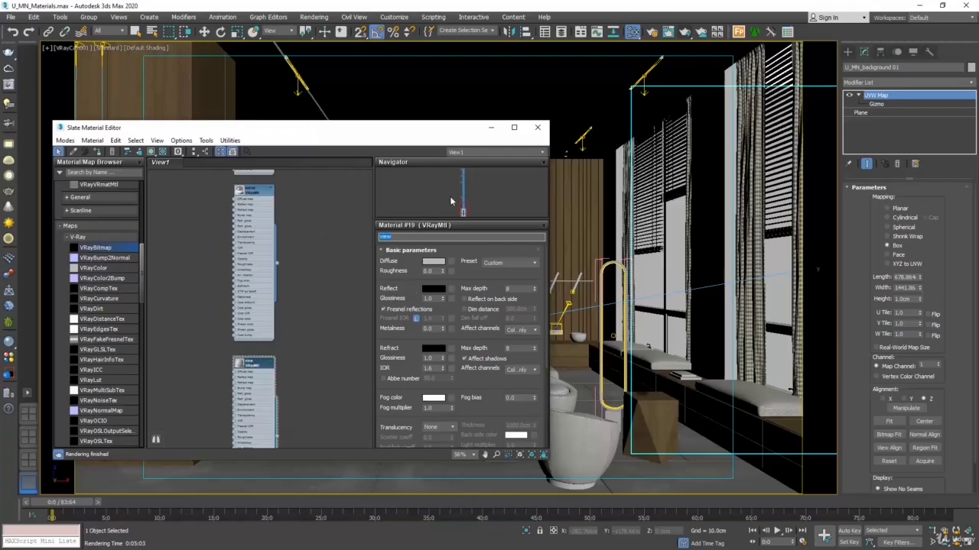
Step: Add a VRayBitmap to the view material's diffuse slot and load the U_MN background landscape image from the materials folder
left_click(448, 261)
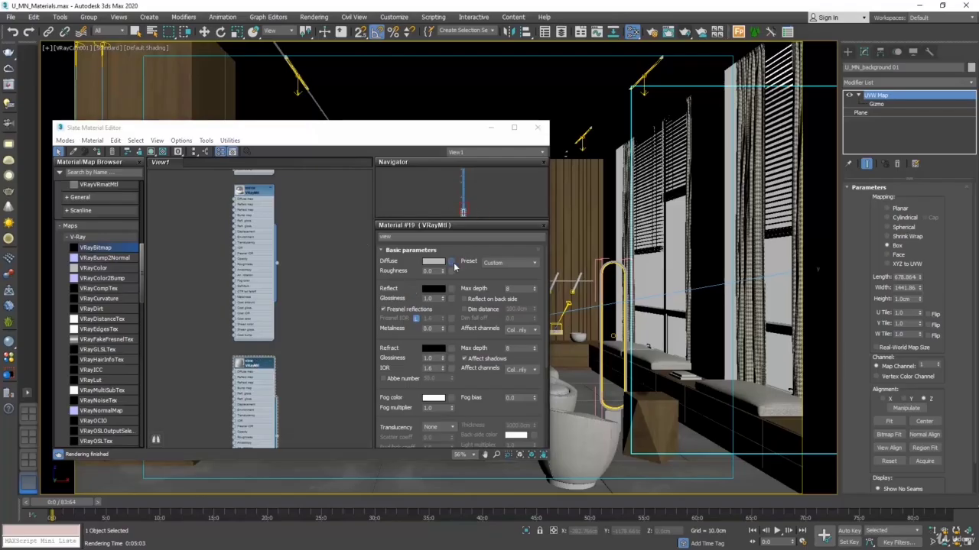
double_click(585, 136)
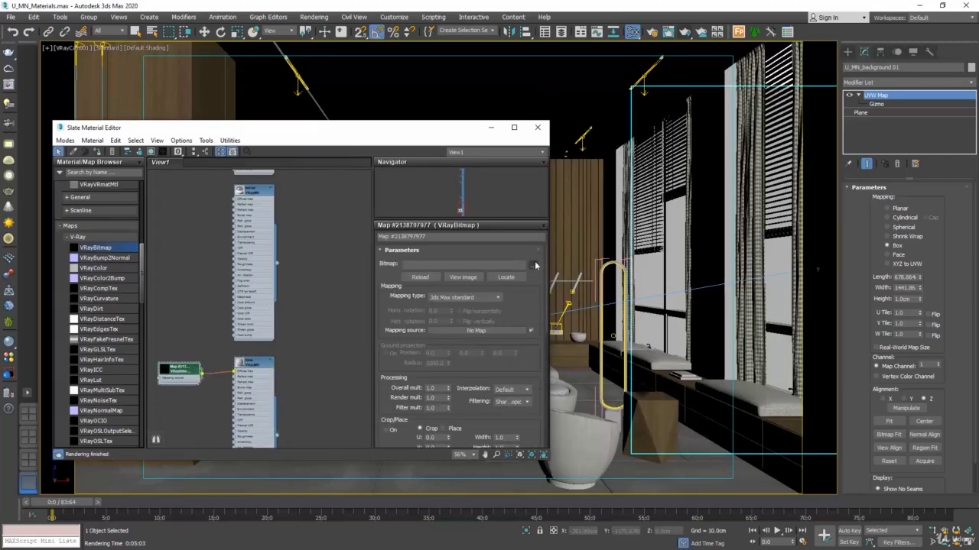
left_click(534, 267)
left_click(136, 228)
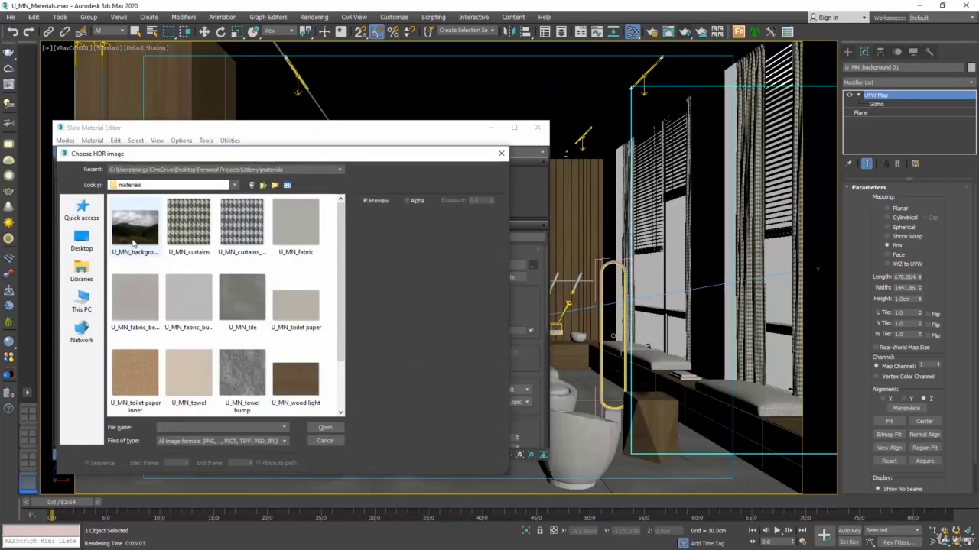
left_click(322, 428)
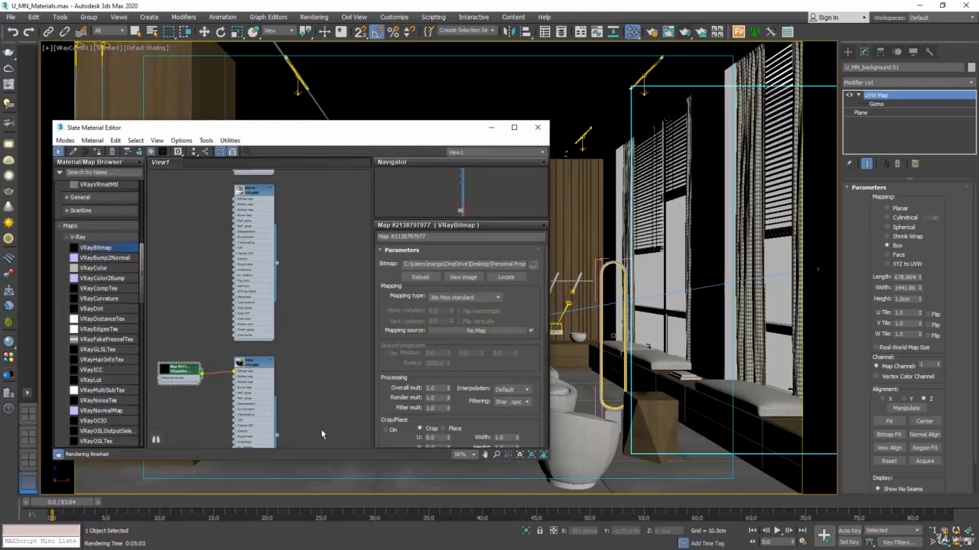
Step: Show the view material in the viewport, assign it to the background plane outside the windows, and close the material editor
left_click(153, 152)
left_click_drag(309, 442, 710, 367)
left_click_drag(277, 435, 783, 290)
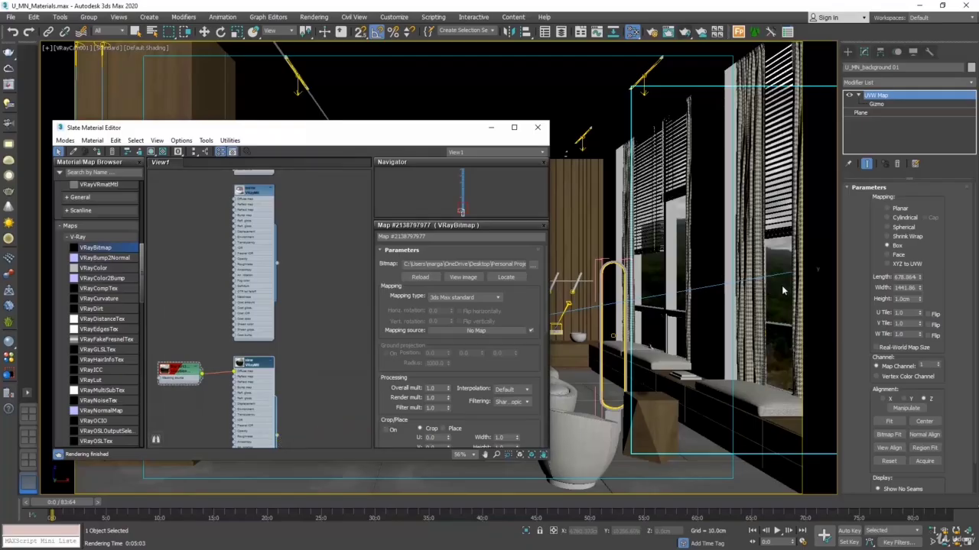
left_click(537, 127)
Step: Fit the crop region to the window wall, test-render the outside view, and cancel the render after inspecting it
left_click_drag(689, 196, 604, 397)
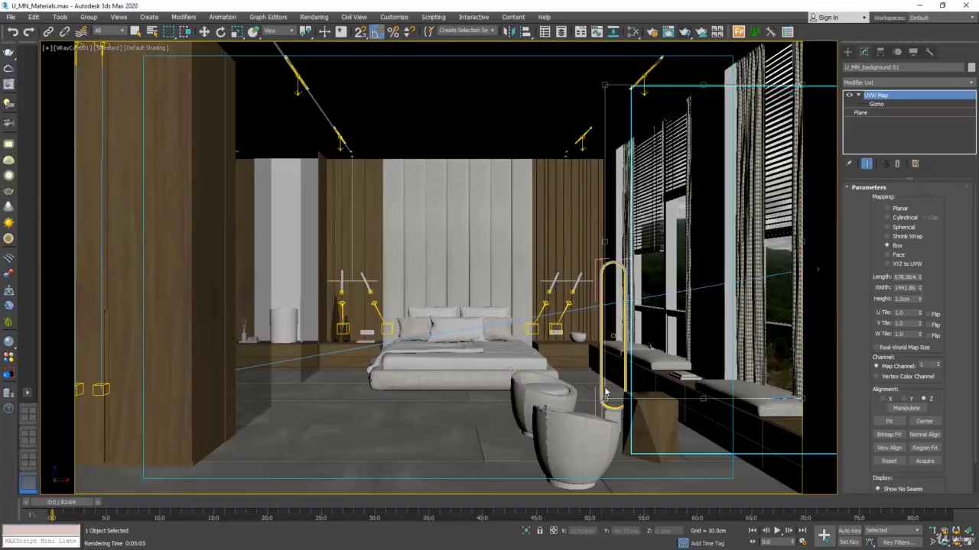
left_click(683, 32)
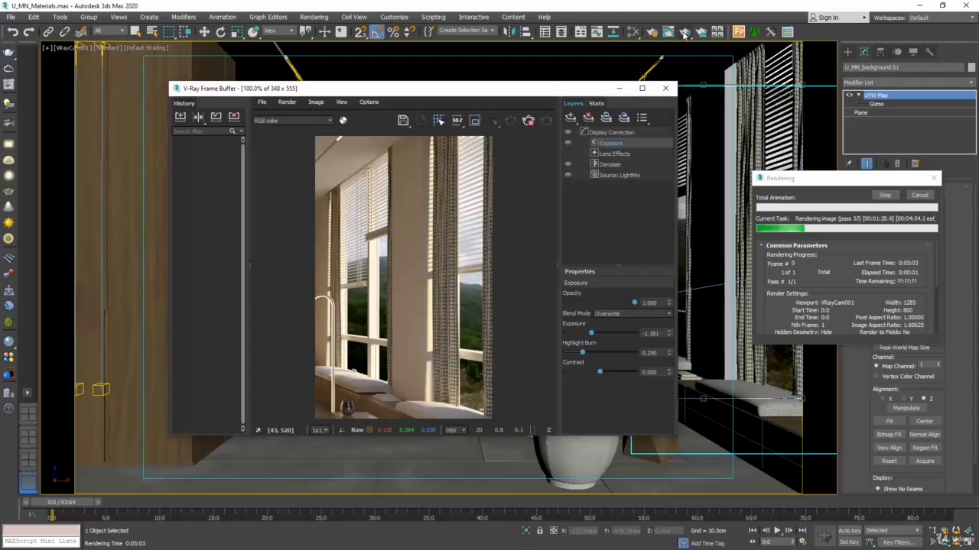
left_click(919, 199)
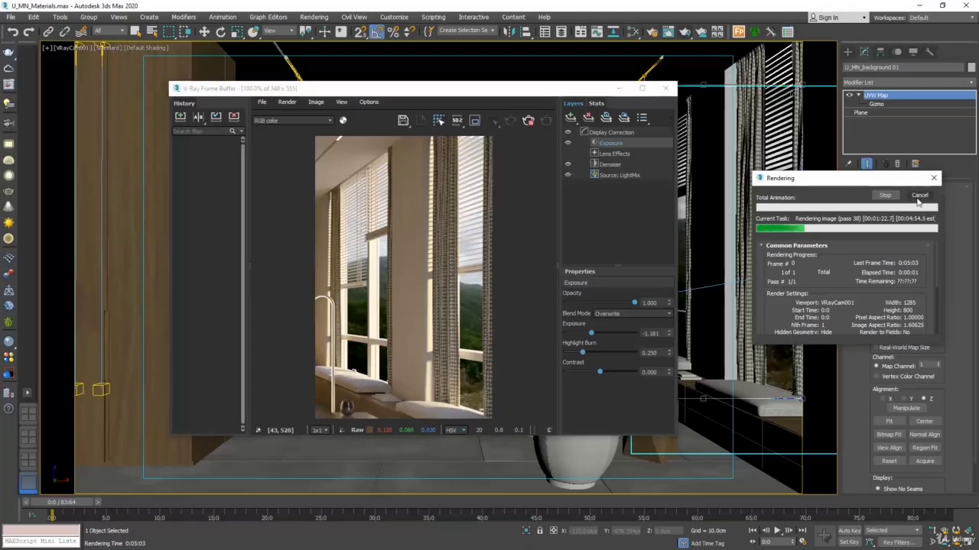
left_click(918, 198)
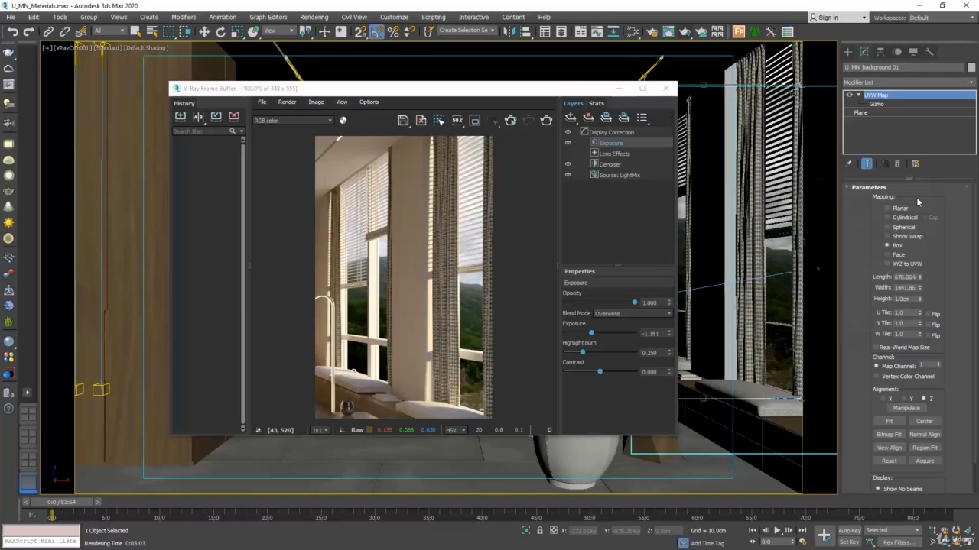
left_click(665, 88)
Step: Create a VRayLightMtl directly below the view material and open its parameters
left_click(635, 32)
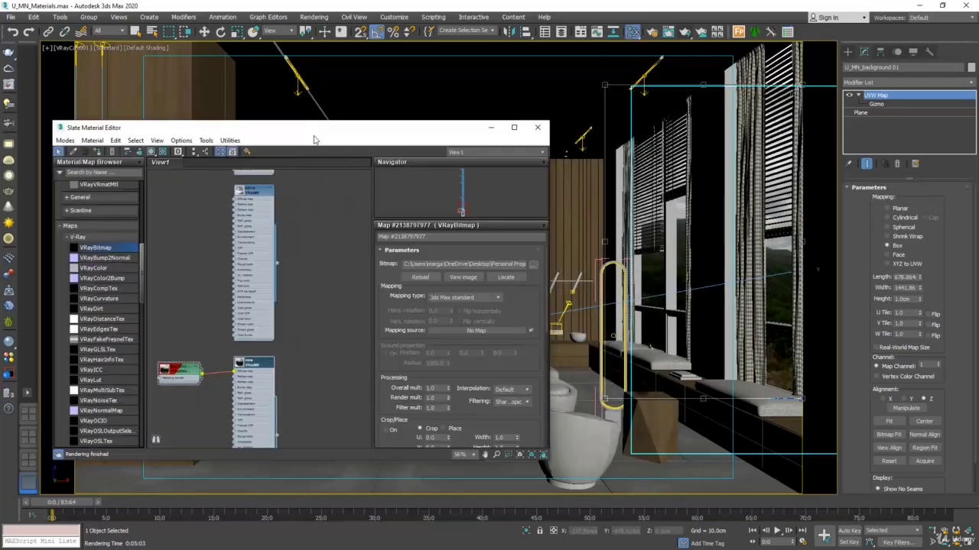
left_click_drag(325, 138, 420, 97)
middle_click_drag(382, 401, 397, 174)
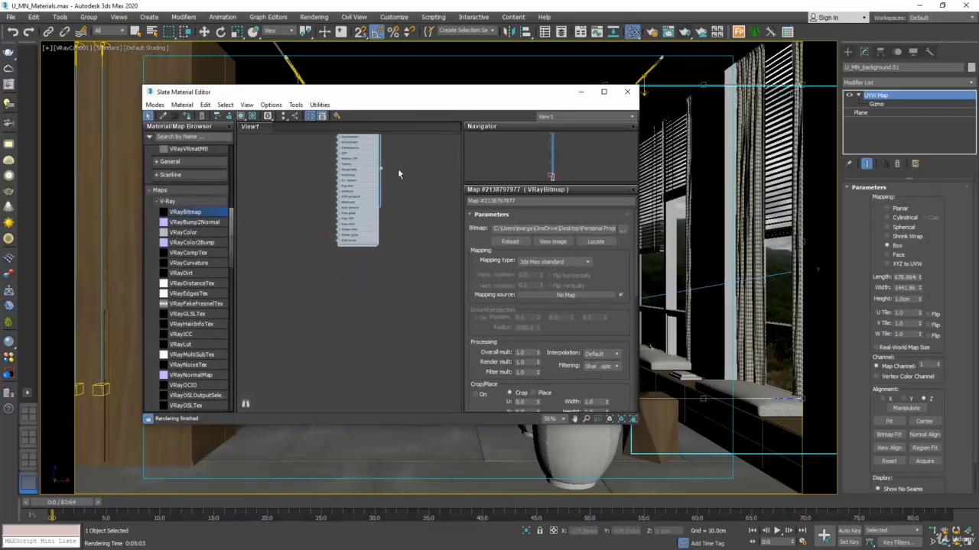
right_click(351, 300)
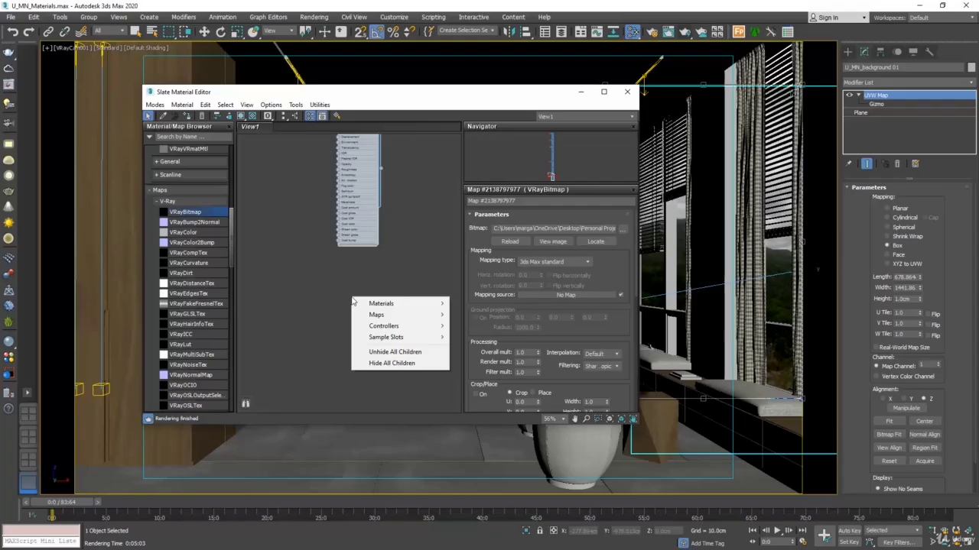
mouse_move(426, 305)
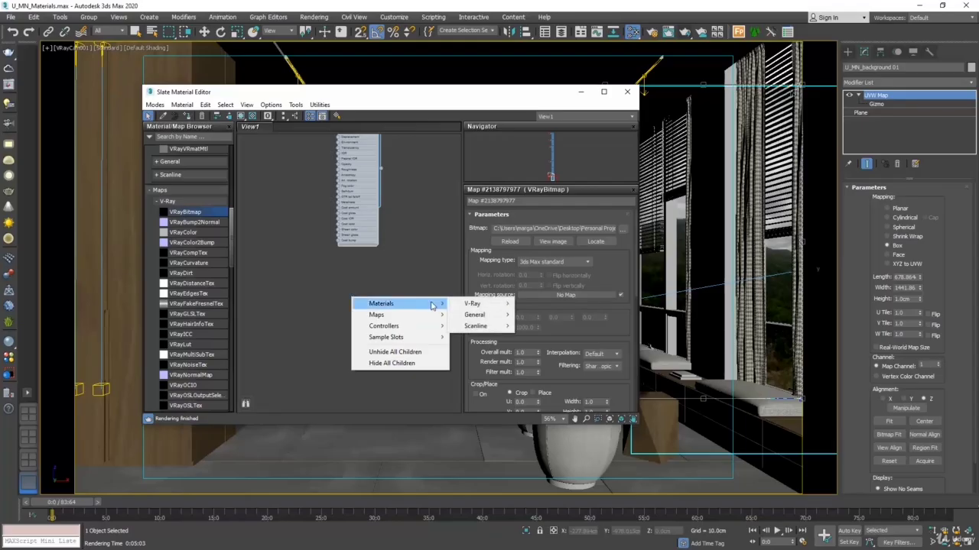
mouse_move(504, 309)
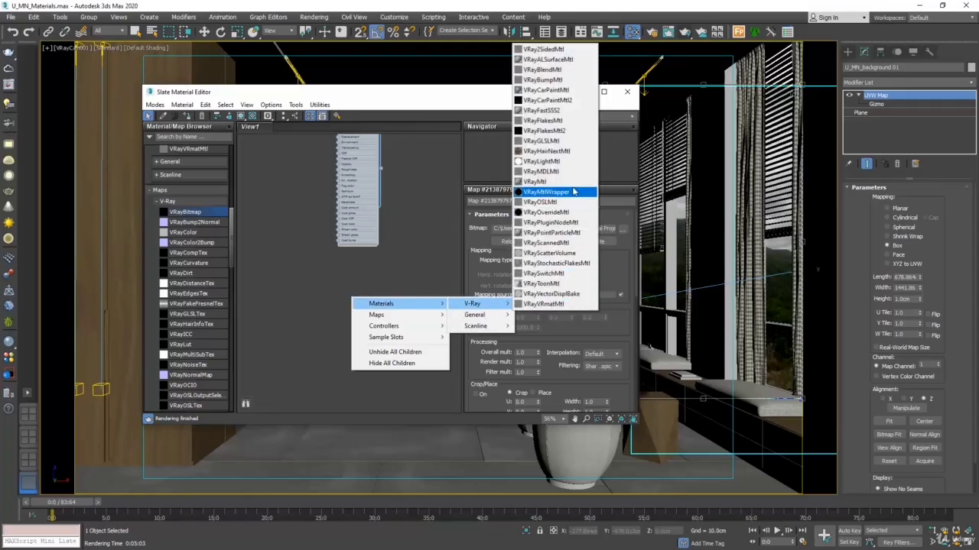
left_click(567, 162)
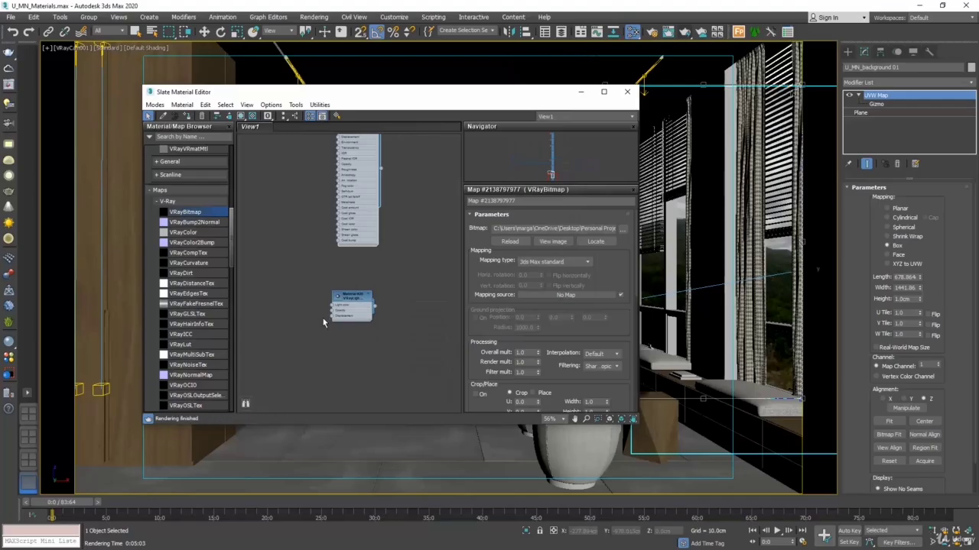
left_click_drag(348, 297, 354, 262)
middle_click_drag(322, 276, 313, 326)
scroll(311, 331, "up", 1)
scroll(318, 345, "up", 2)
double_click(385, 372)
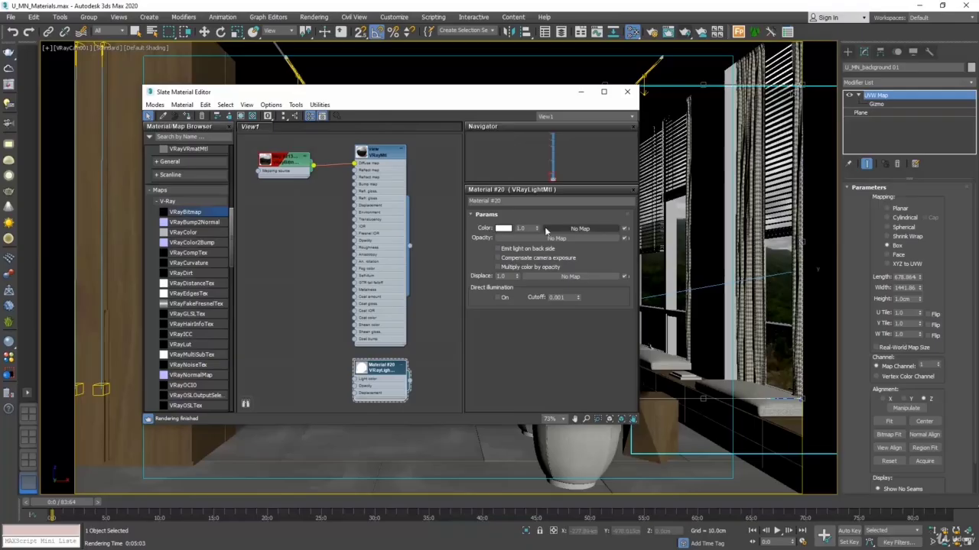
left_click(568, 230)
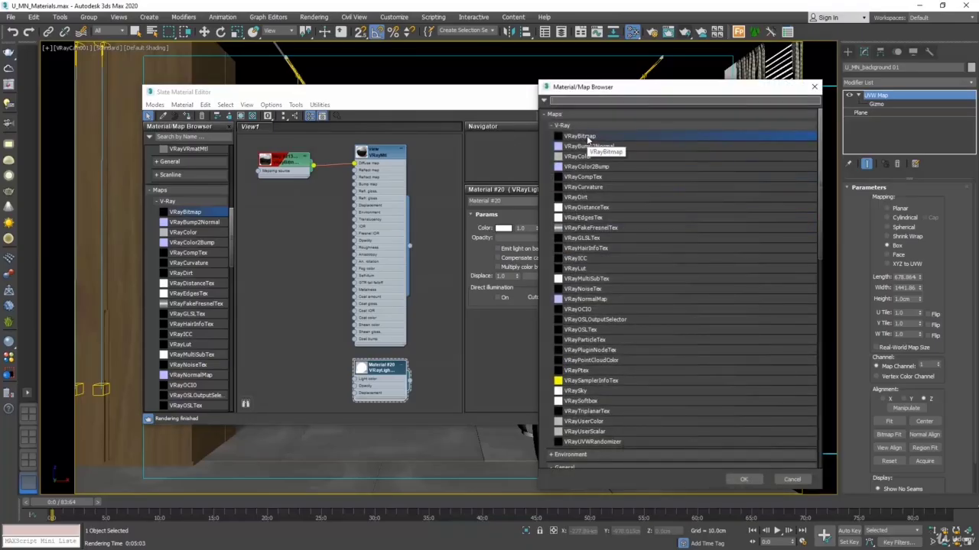
double_click(587, 137)
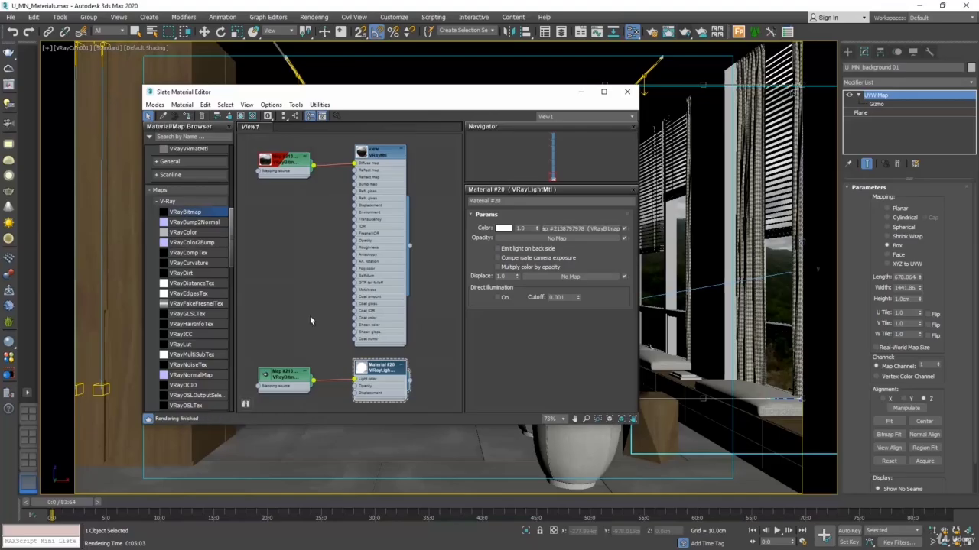
left_click(284, 384)
left_click(267, 116)
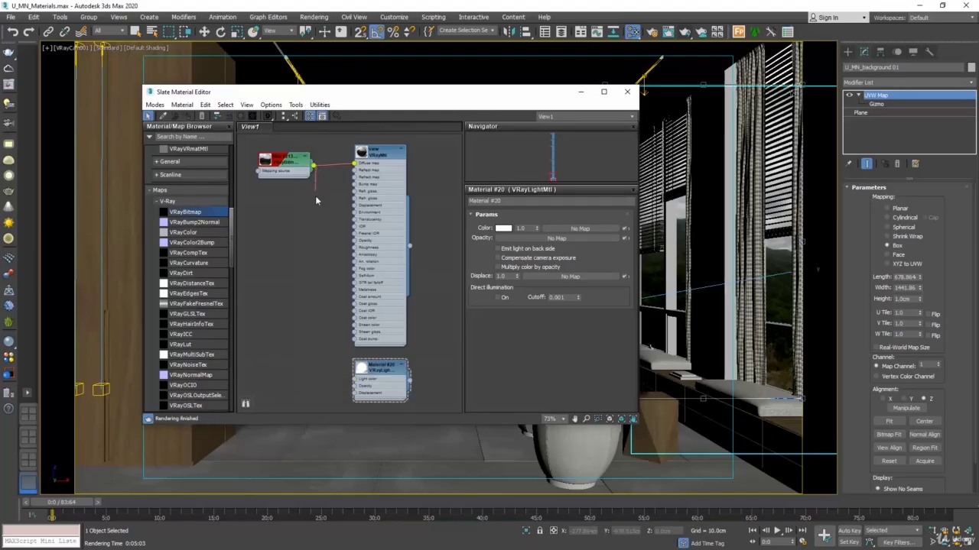
Step: Connect the landscape bitmap to the VRayLightMtl's light color, move the bitmap node down beside it, and show the light material in the viewport
left_click_drag(315, 196, 357, 383)
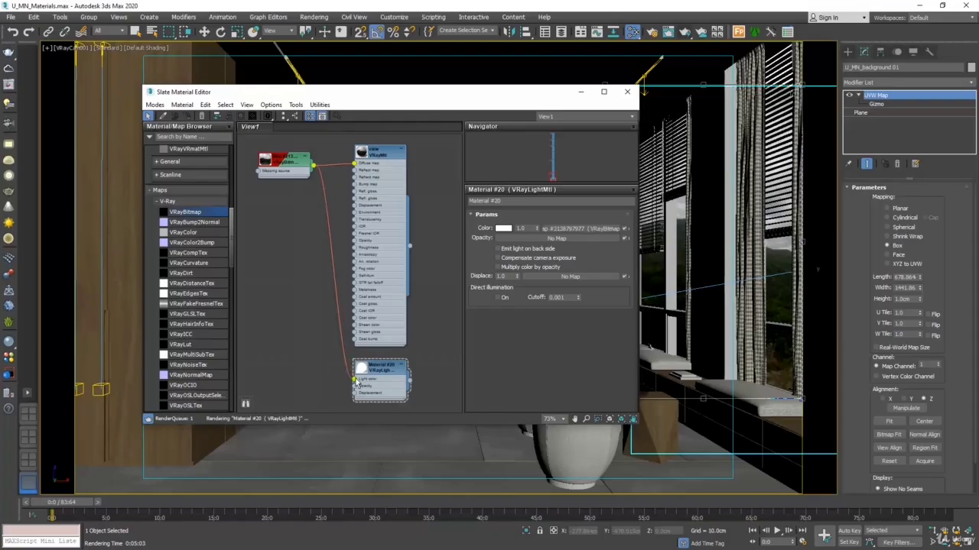
left_click_drag(284, 162, 291, 317)
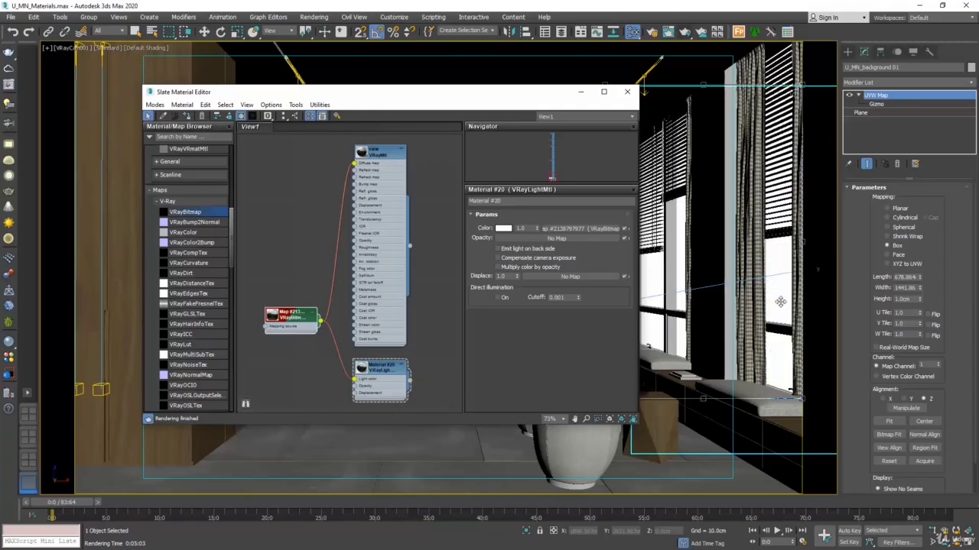
left_click(241, 116)
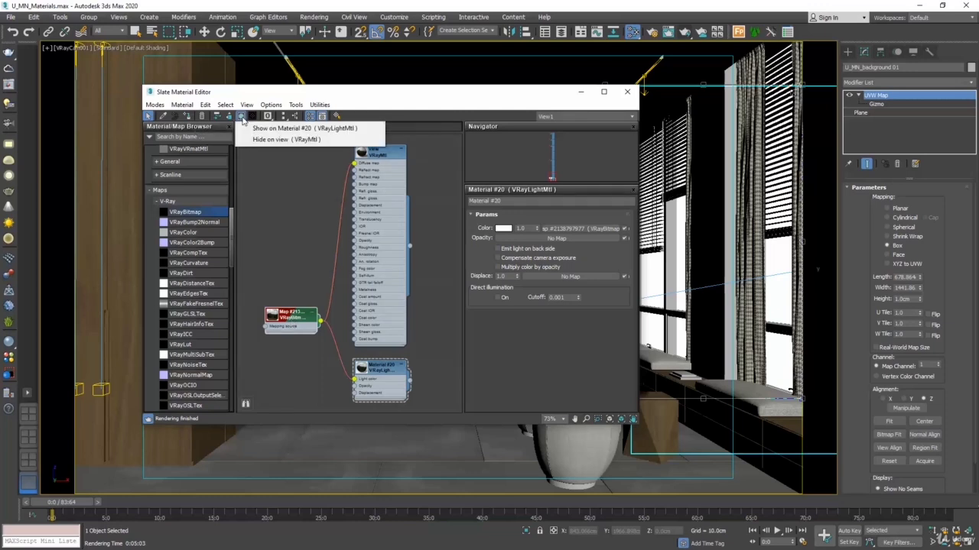
left_click(355, 130)
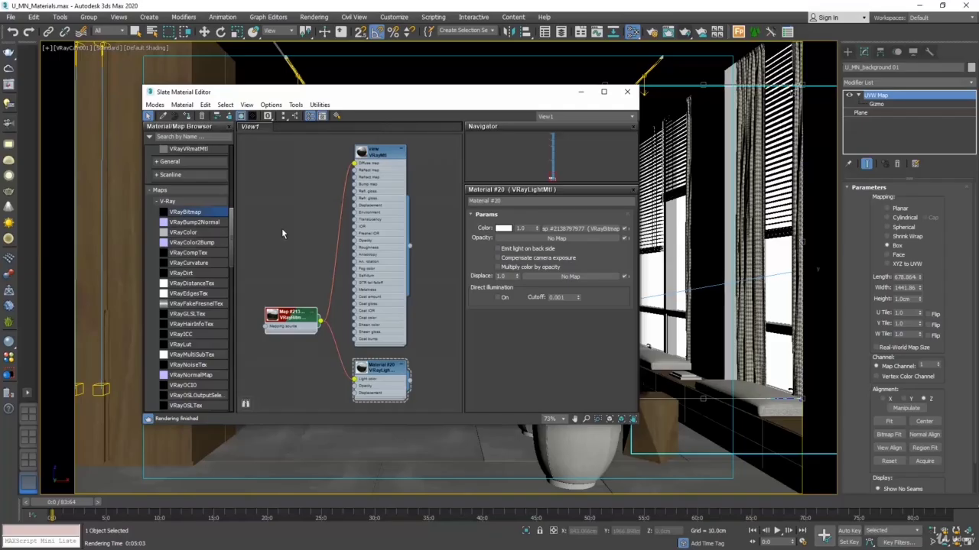
Step: Test-render the window wall with the light material, then cancel the render and close the frame buffer
left_click(685, 35)
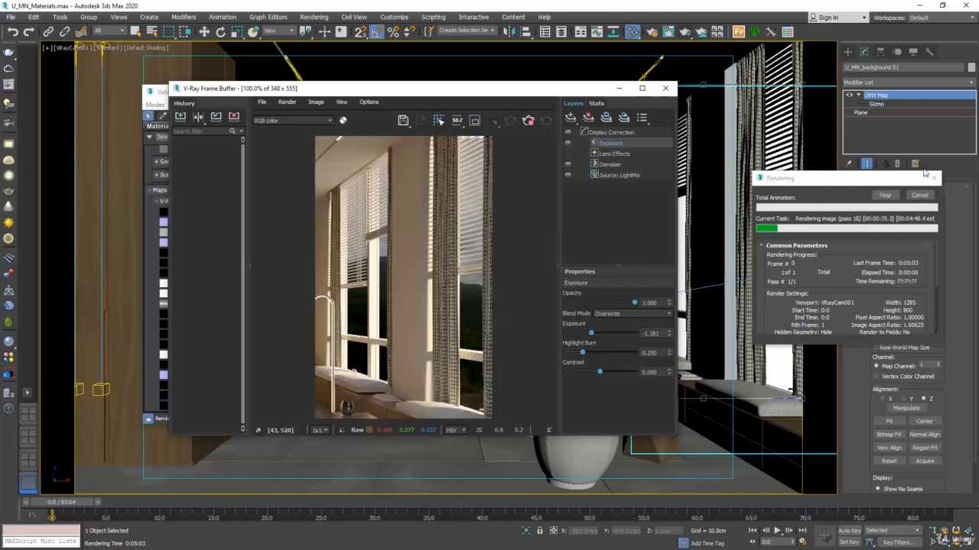
left_click(921, 197)
left_click(666, 88)
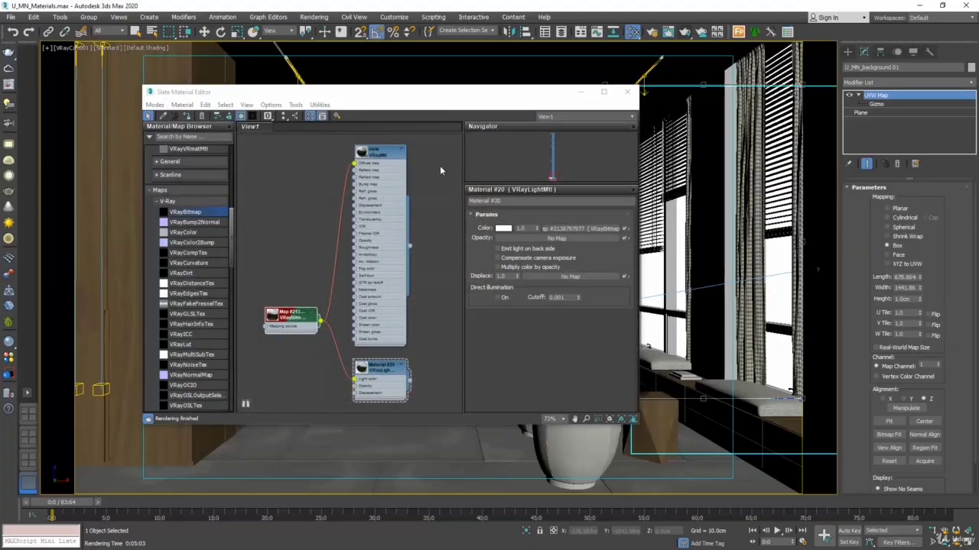
Step: Set the light material's color to black, enable Compensate camera exposure, and run a test render of the window wall
left_click(503, 229)
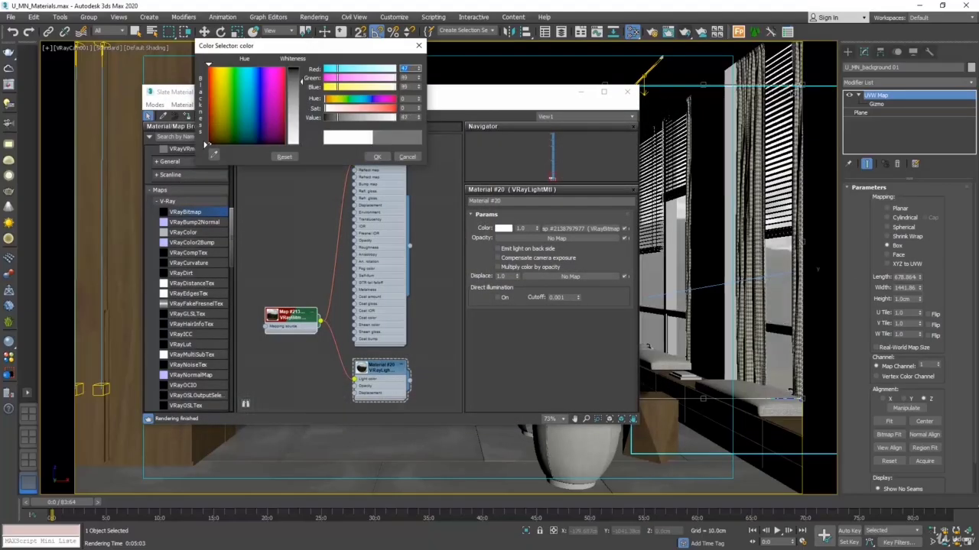
left_click(384, 157)
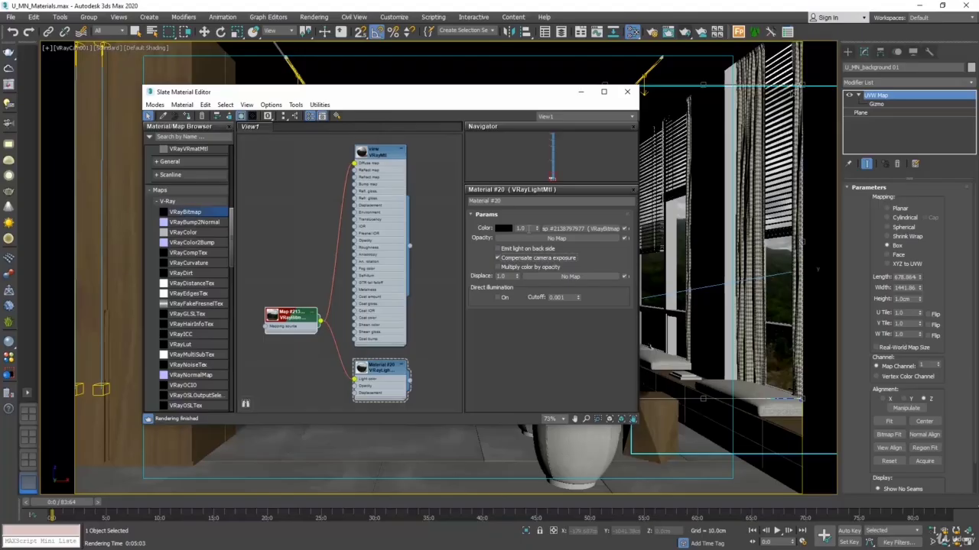
left_click_drag(529, 229, 499, 228)
left_click(685, 32)
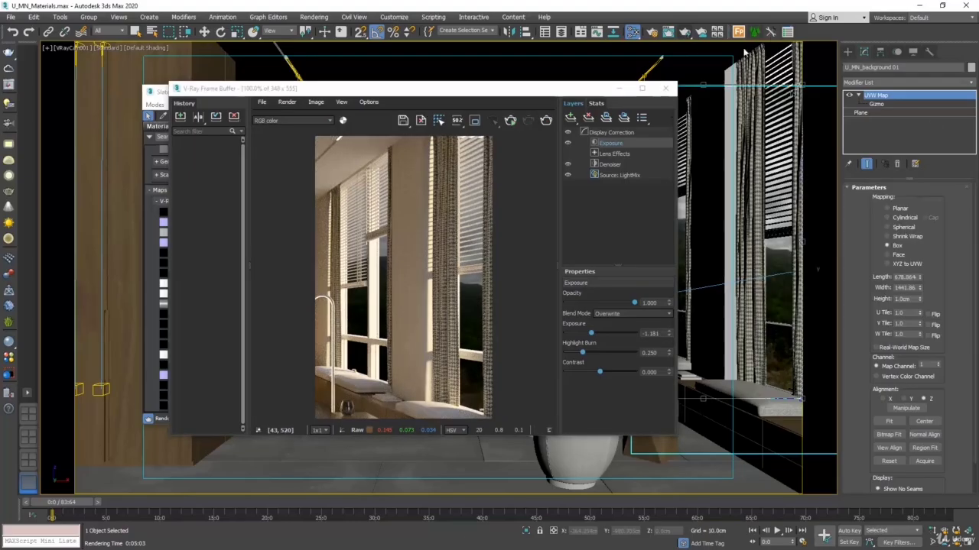
left_click(668, 88)
Step: Set the light material's color multiplier to 10 and test-render the outside view, cancelling the render after inspection
double_click(527, 228)
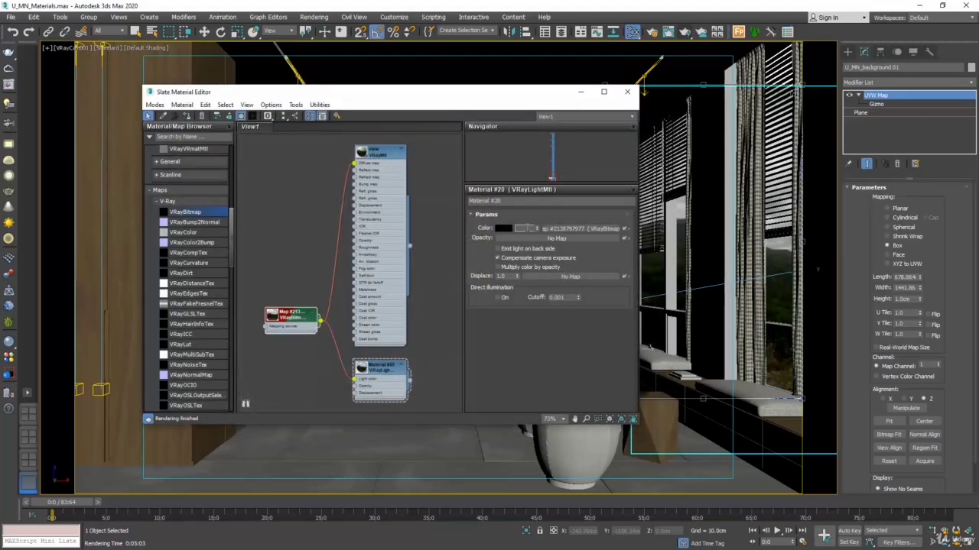
type("10")
key("Return")
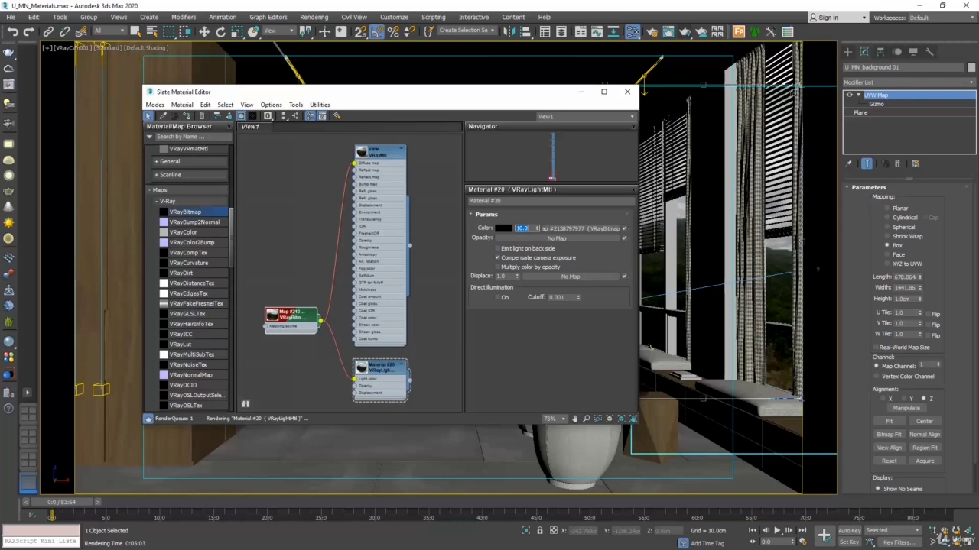
left_click(684, 32)
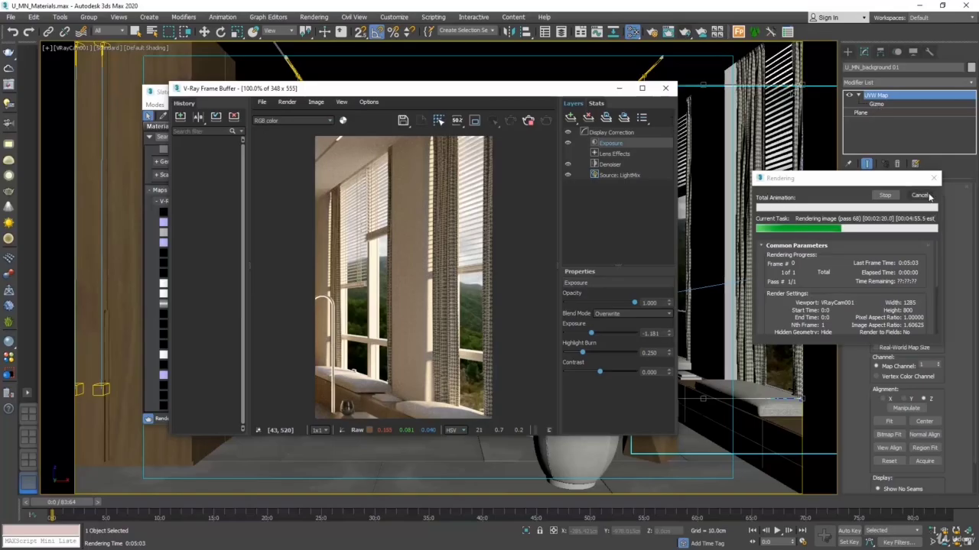
left_click(923, 197)
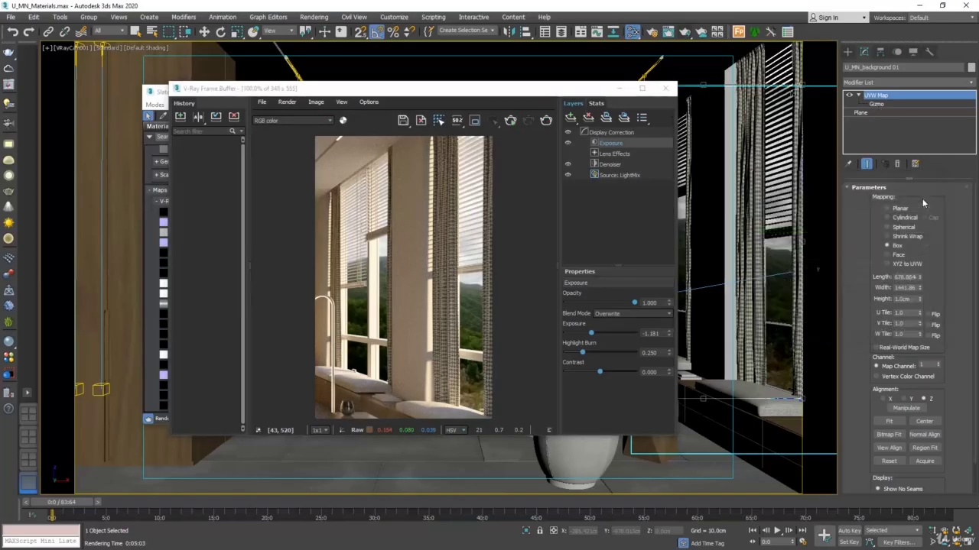
left_click(665, 89)
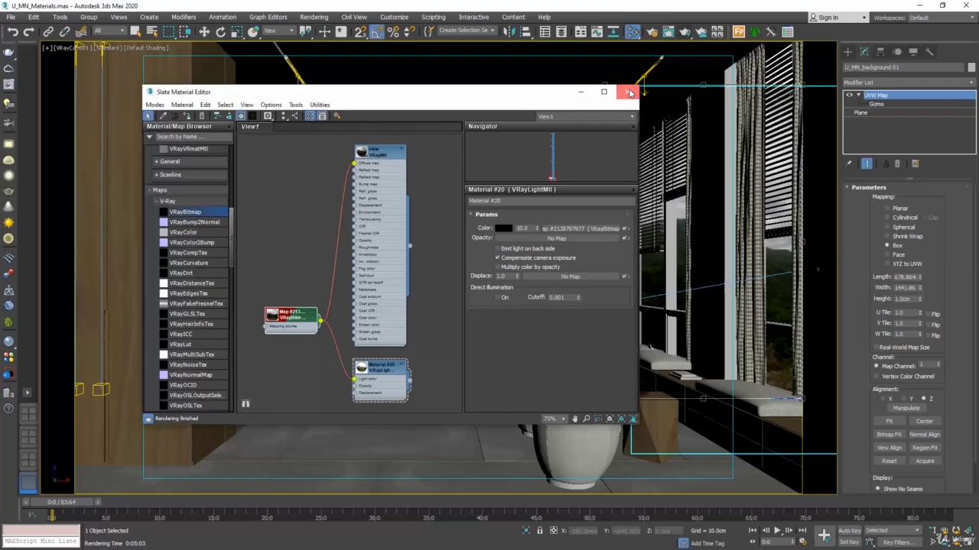
Step: Switch to the four-viewport layout, select the background plane facing the windows in the top view, and assign the light material to it
left_click(627, 92)
left_click(968, 540)
key("w")
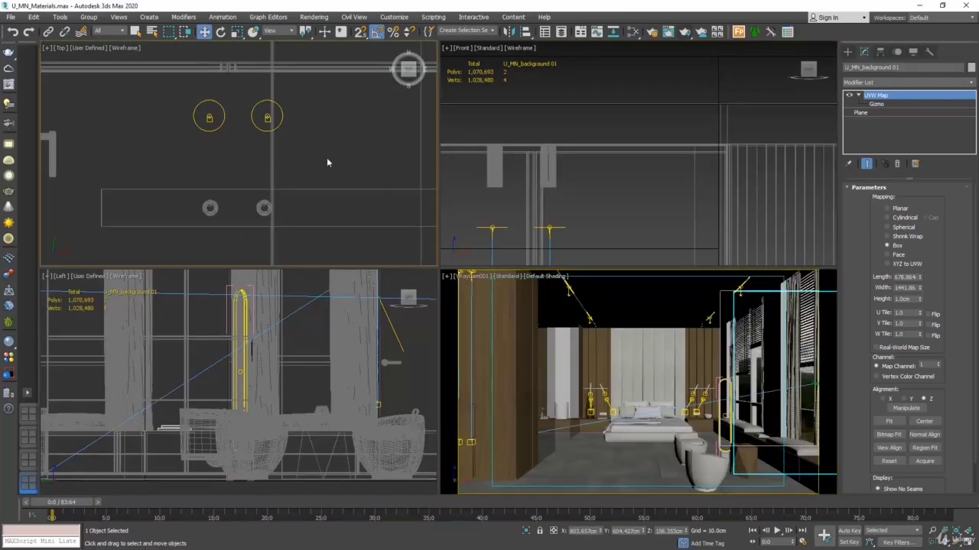
scroll(327, 157, "down", 5)
middle_click_drag(328, 130, 175, 186)
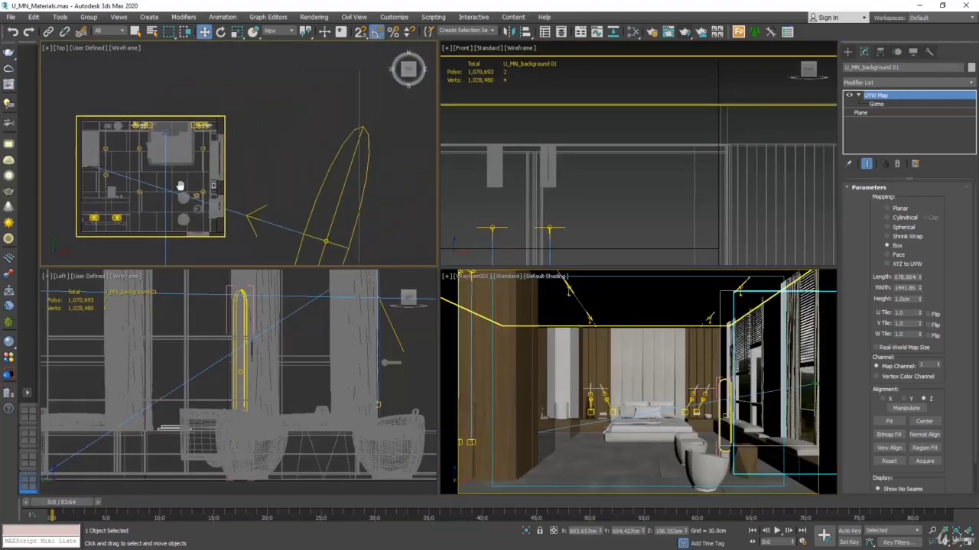
scroll(172, 180, "down", 4)
middle_click_drag(227, 139, 224, 151)
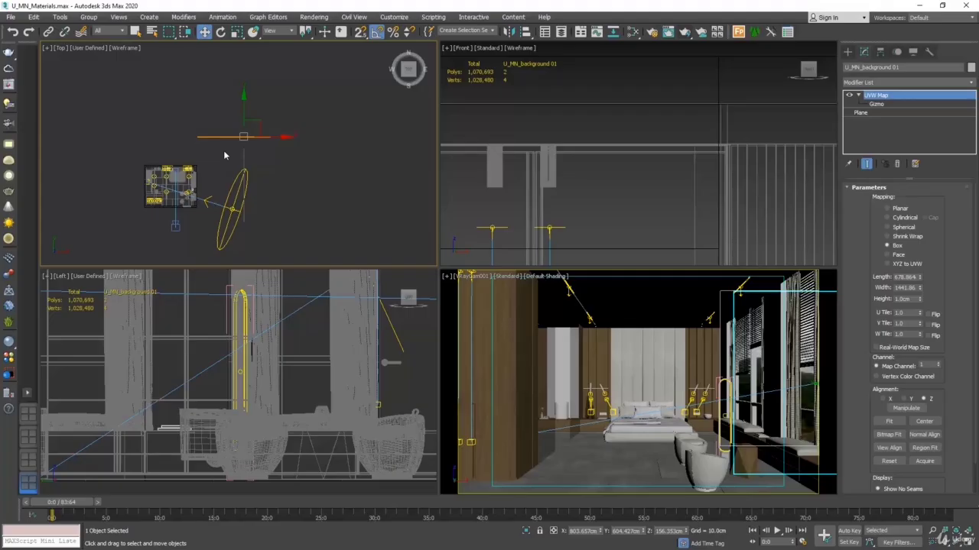
left_click(224, 153)
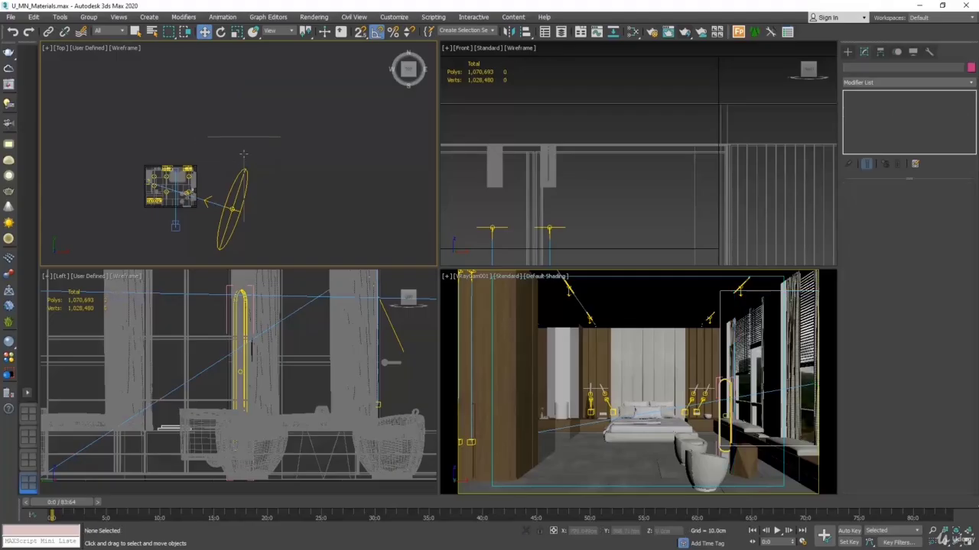
left_click(242, 139)
key("m")
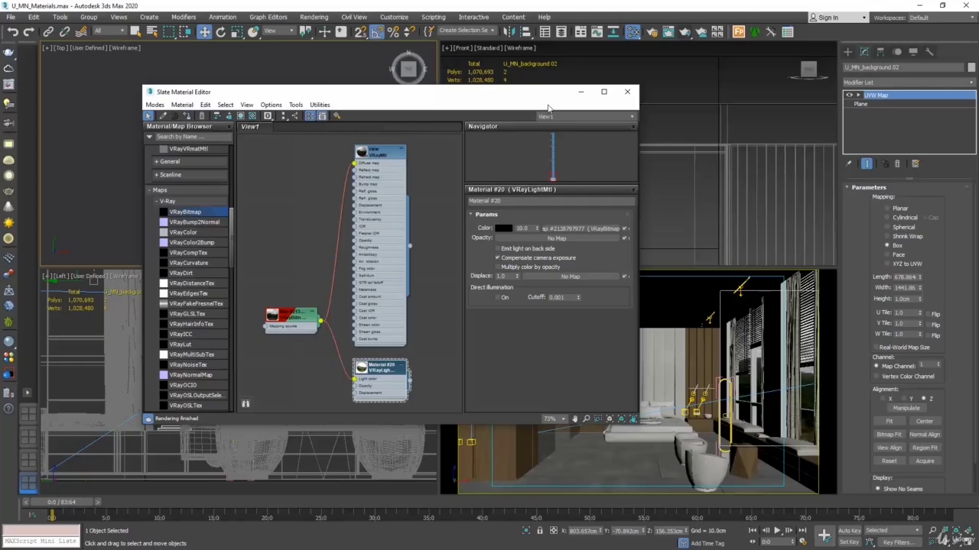
left_click(627, 92)
left_click(341, 147)
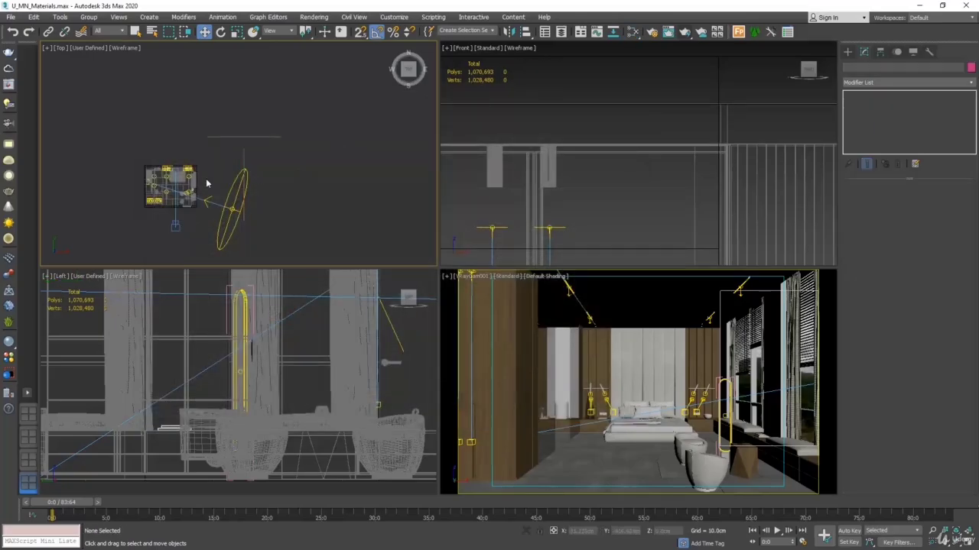
Step: Check the position of the window-side background plane relative to the room in the top view
scroll(214, 167, "up", 4)
middle_click_drag(219, 164, 247, 133)
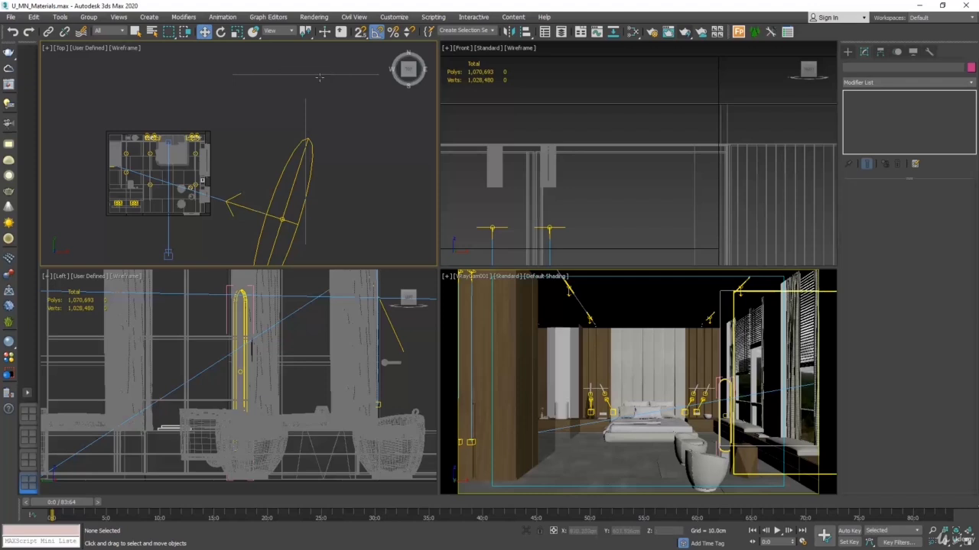
left_click(305, 112)
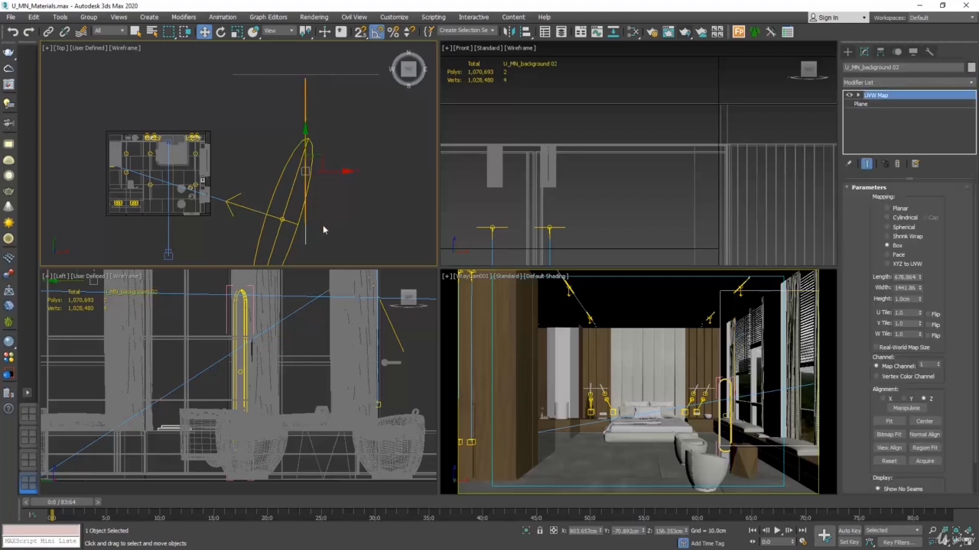
scroll(118, 177, "up", 3)
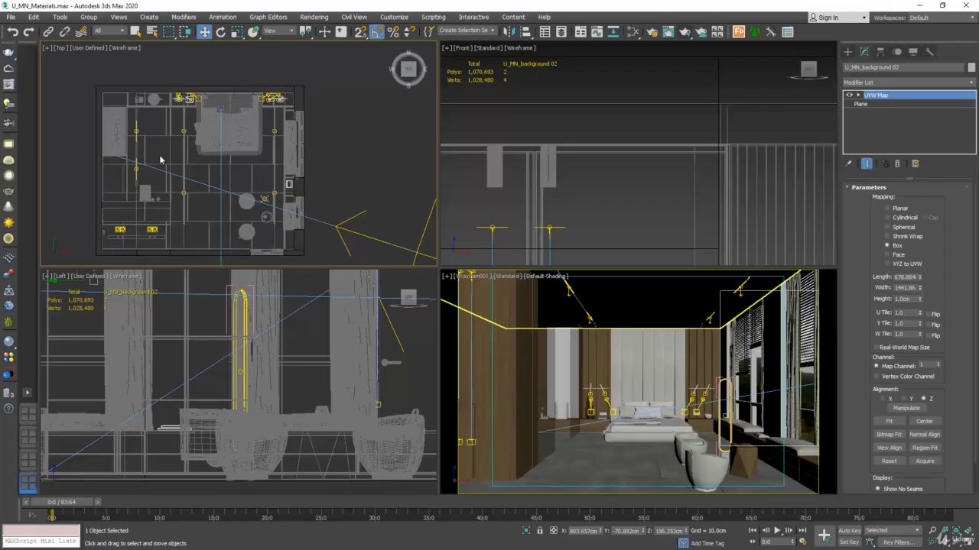
scroll(166, 159, "down", 3)
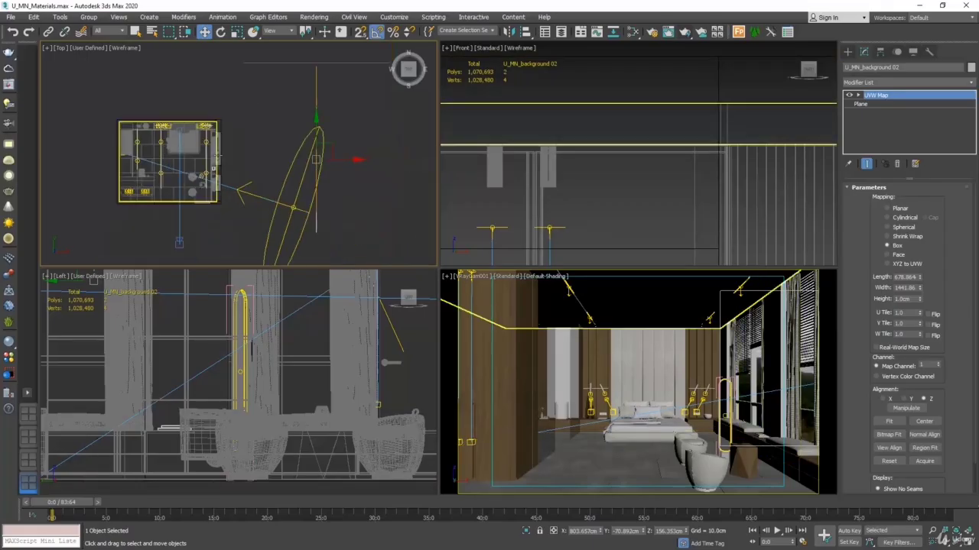
left_click(238, 161)
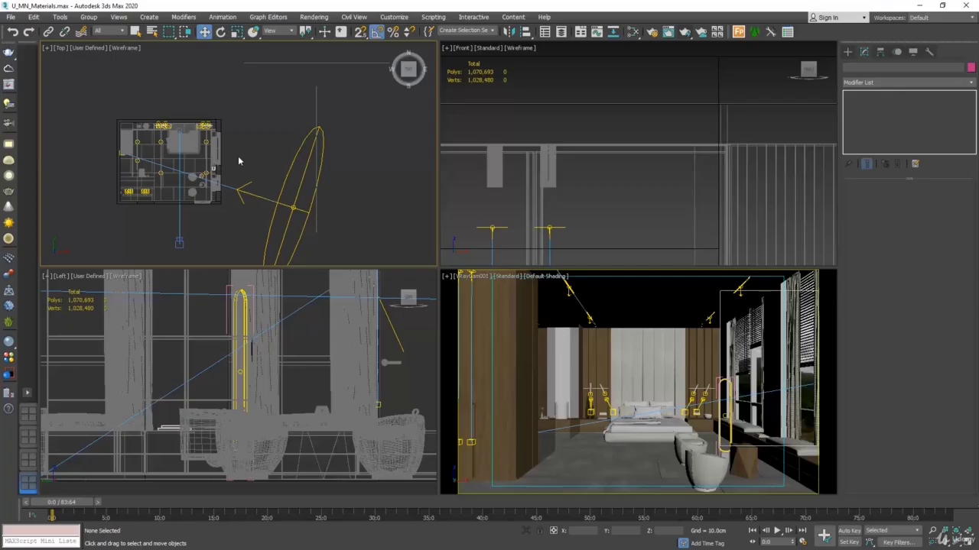
Step: Create a VRayPhysicalCamera in the top view, aimed straight across the room at the windows with a target distance of about 702 cm
left_click(847, 51)
left_click(881, 67)
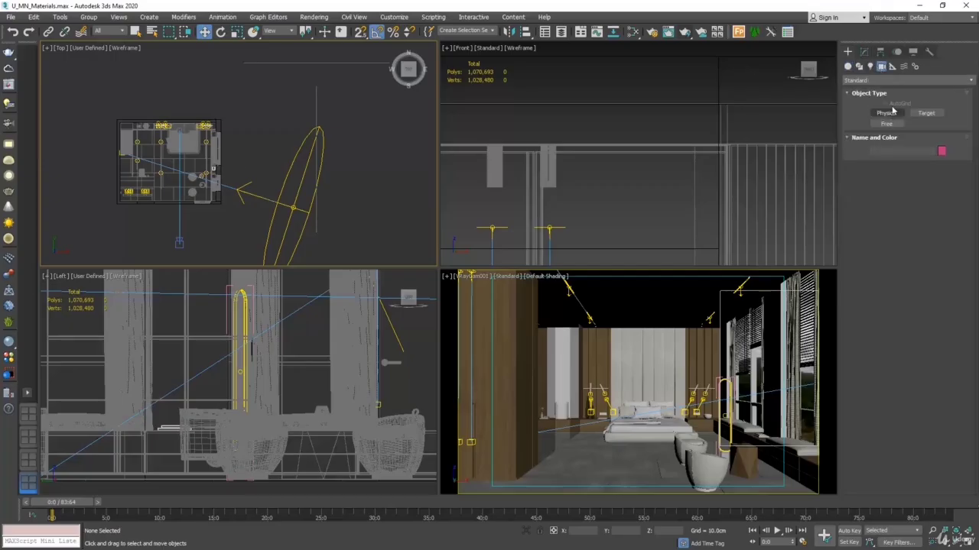
left_click(886, 80)
left_click(877, 102)
left_click(927, 112)
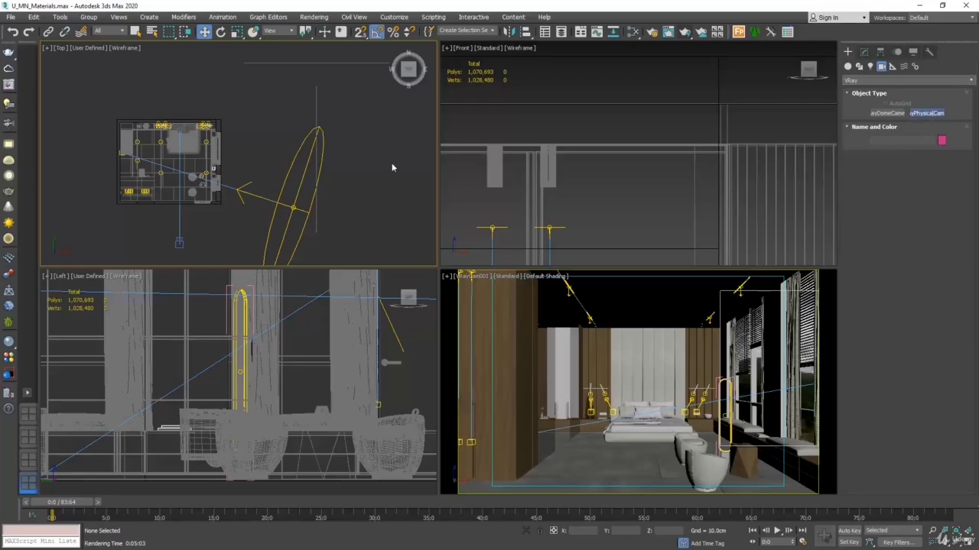
scroll(147, 157, "up", 5)
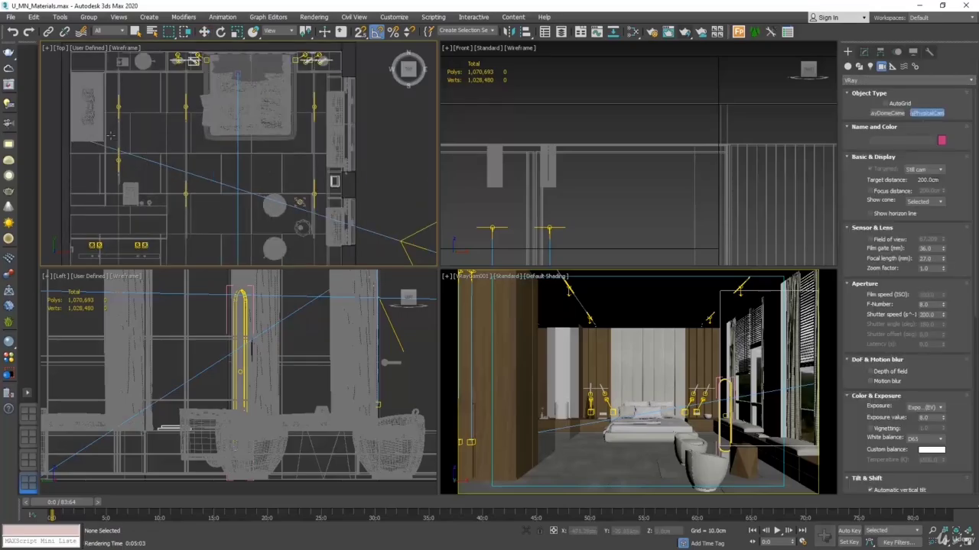
left_click_drag(111, 135, 393, 136)
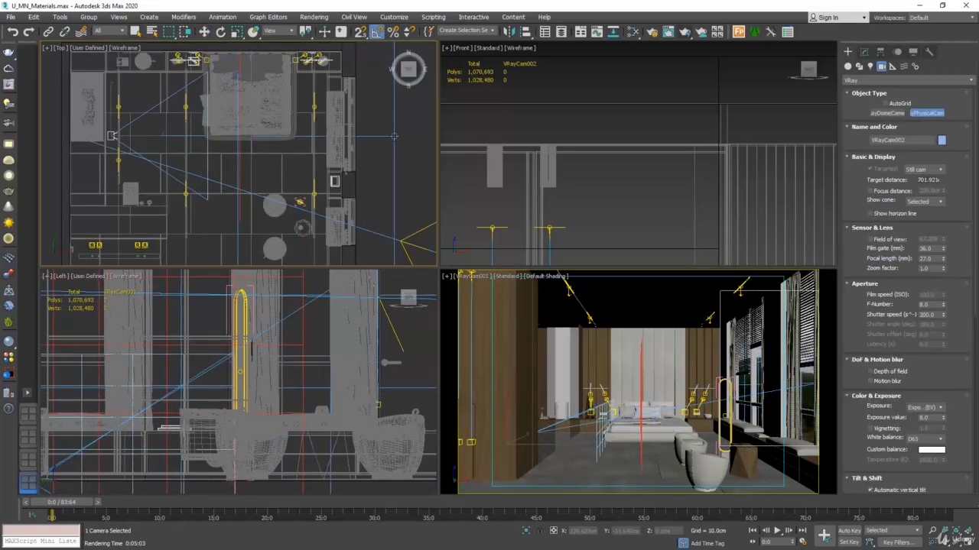
Step: Switch the camera viewport to the newly created camera's view
left_click(205, 32)
right_click(472, 285)
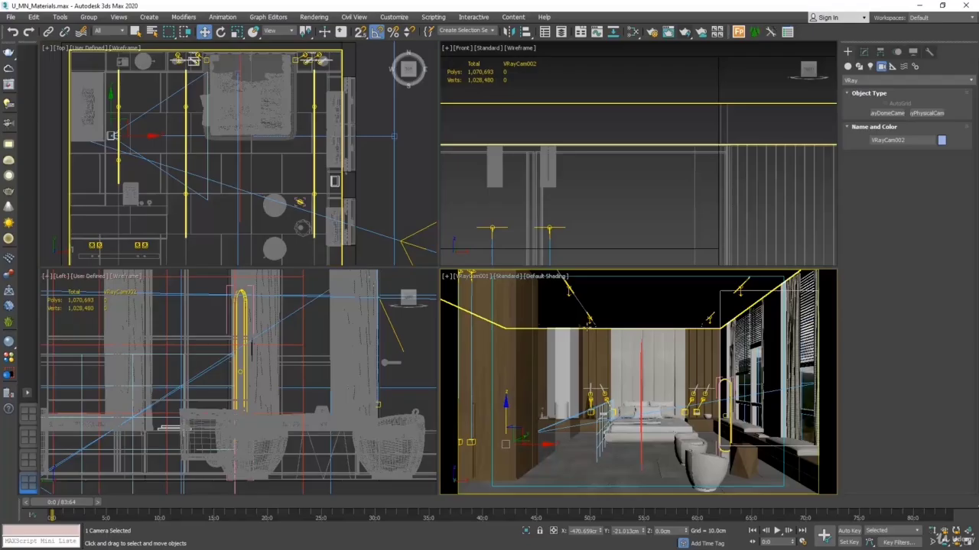
left_click(470, 277)
mouse_move(504, 286)
left_click(649, 295)
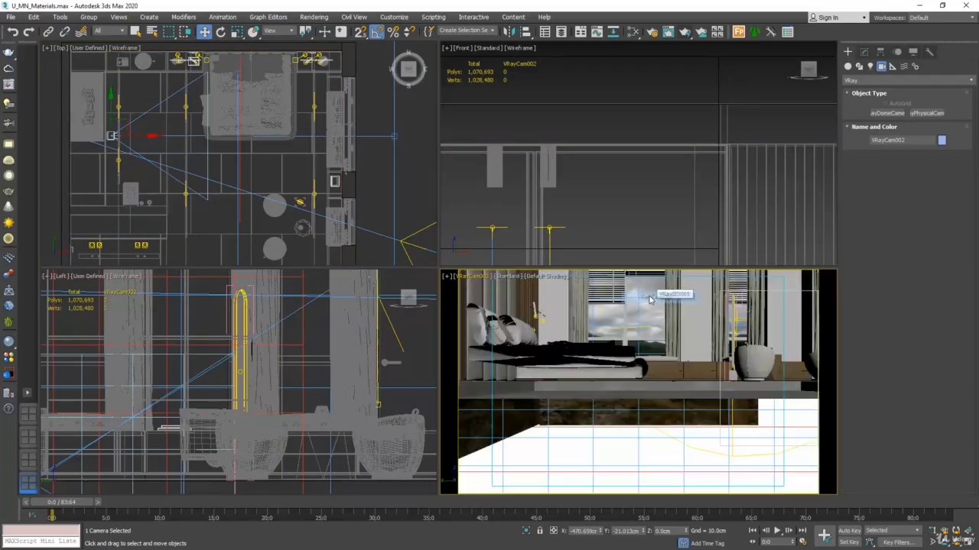
Step: Select the new camera together with its target and raise both so the view frames the bed and windows above floor level
left_click(389, 136)
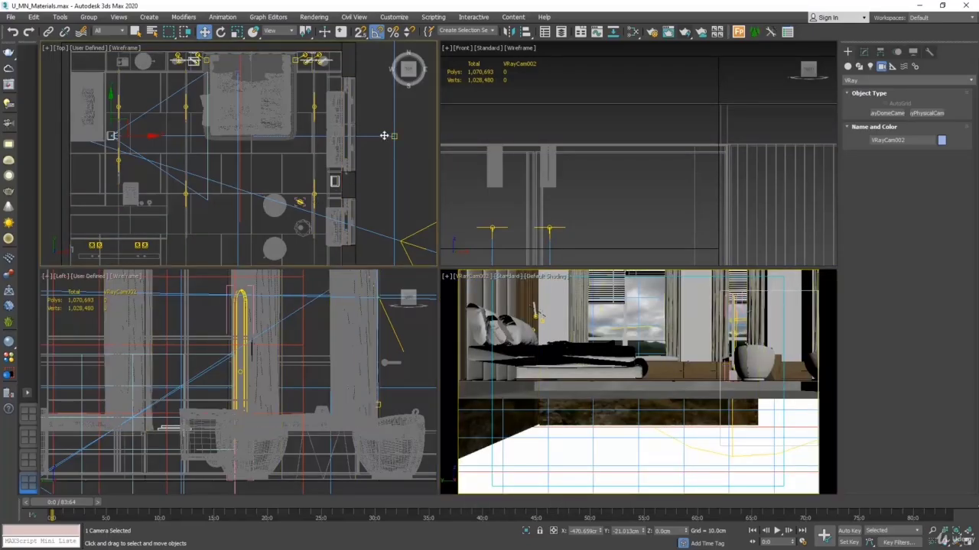
right_click(585, 349)
left_click_drag(639, 349, 633, 343)
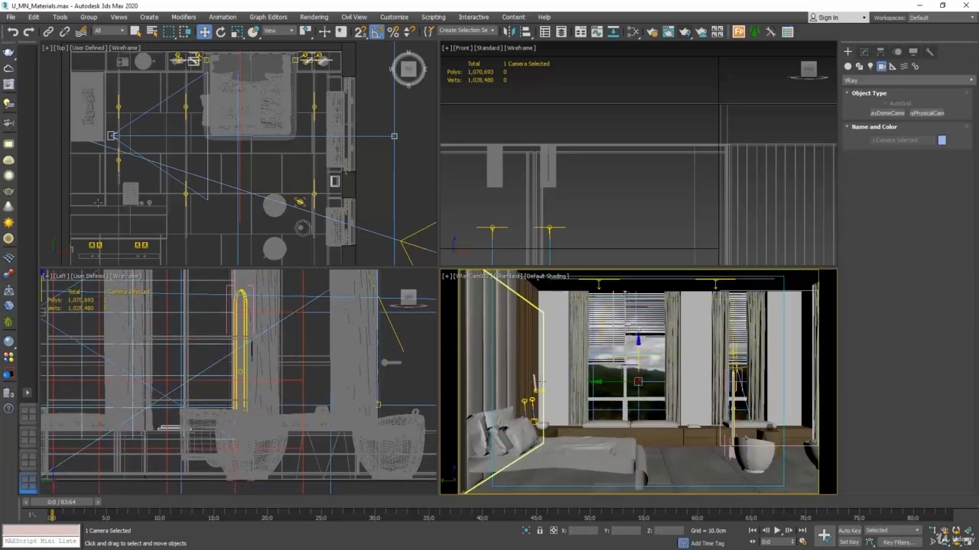
scroll(214, 157, "down", 5)
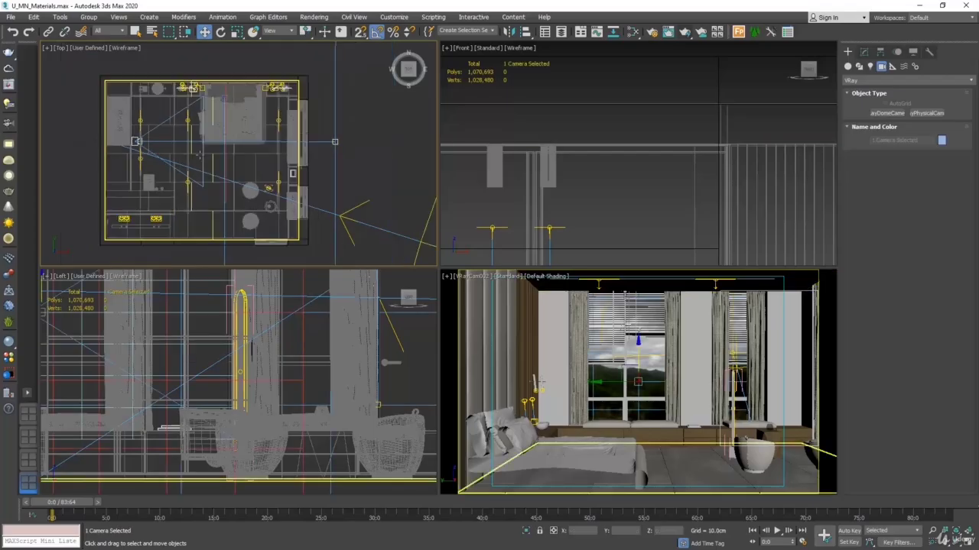
scroll(287, 166, "down", 8)
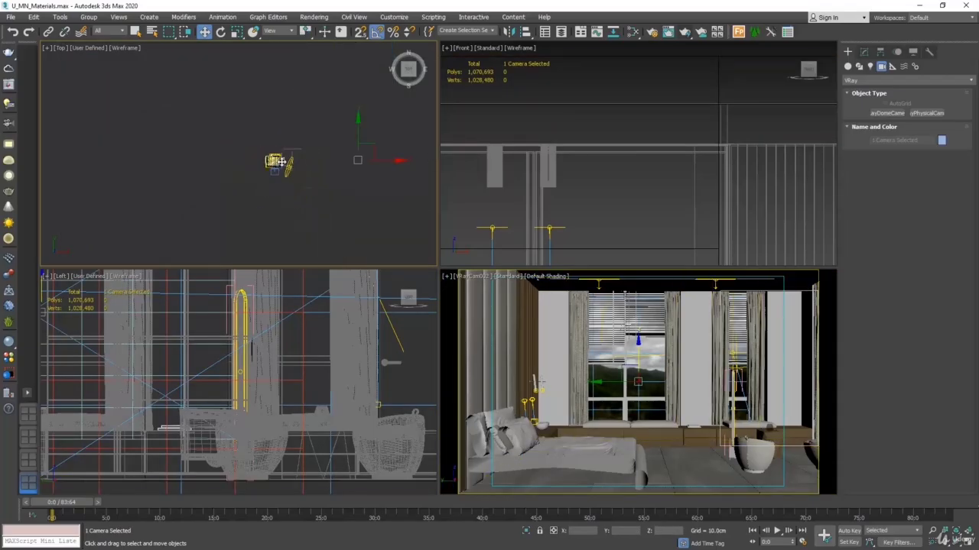
Step: Move the second camera back through the wall behind it, away from the windows, to X about -632 cm
left_click_drag(392, 162, 389, 162)
scroll(282, 155, "up", 8)
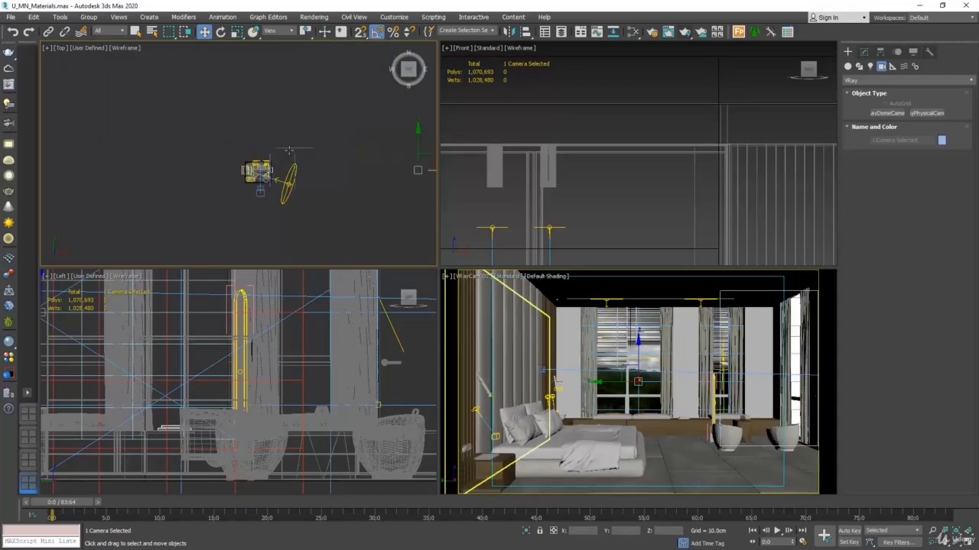
left_click(129, 202)
scroll(161, 211, "up", 8)
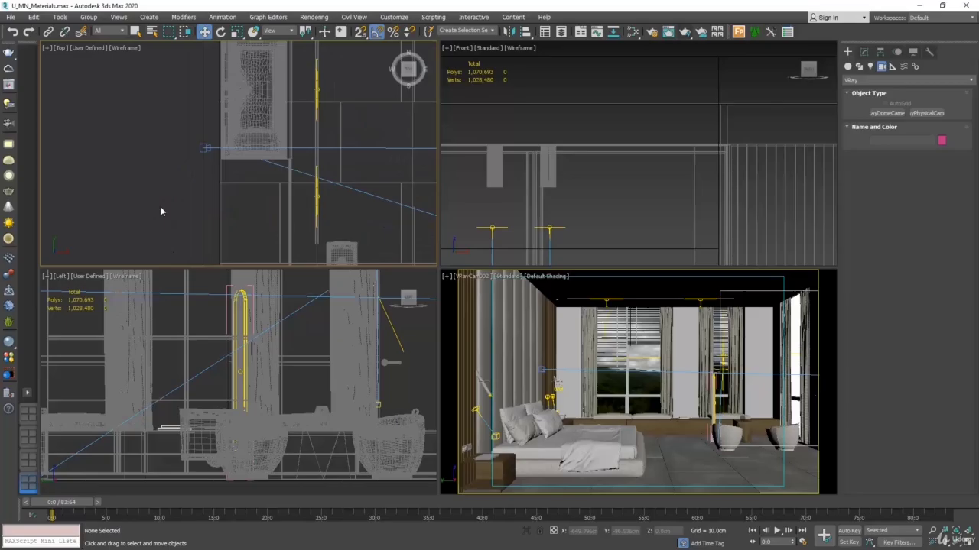
left_click(207, 150)
scroll(244, 157, "down", 8)
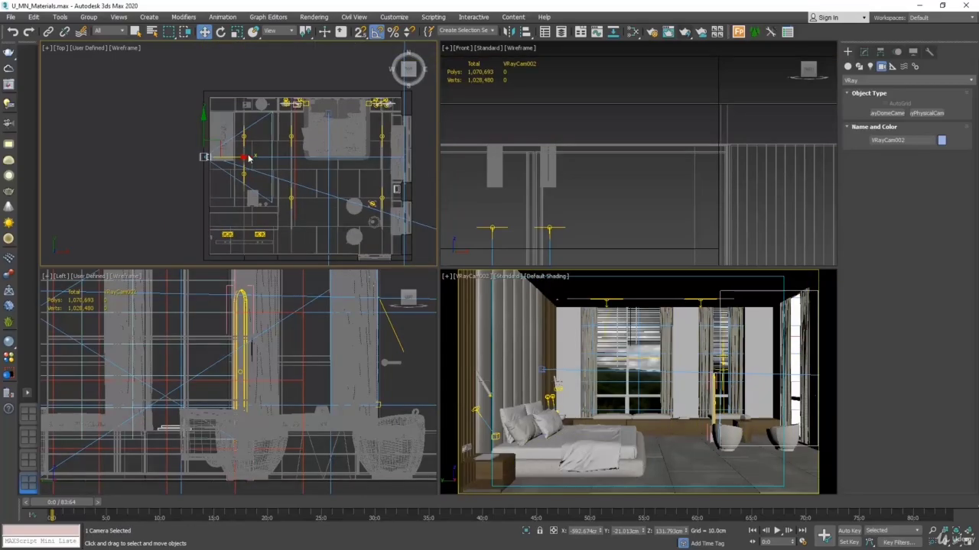
left_click_drag(245, 156, 234, 156)
Step: Reduce the second camera's near clipping plane to about 153.6 cm
left_click(864, 51)
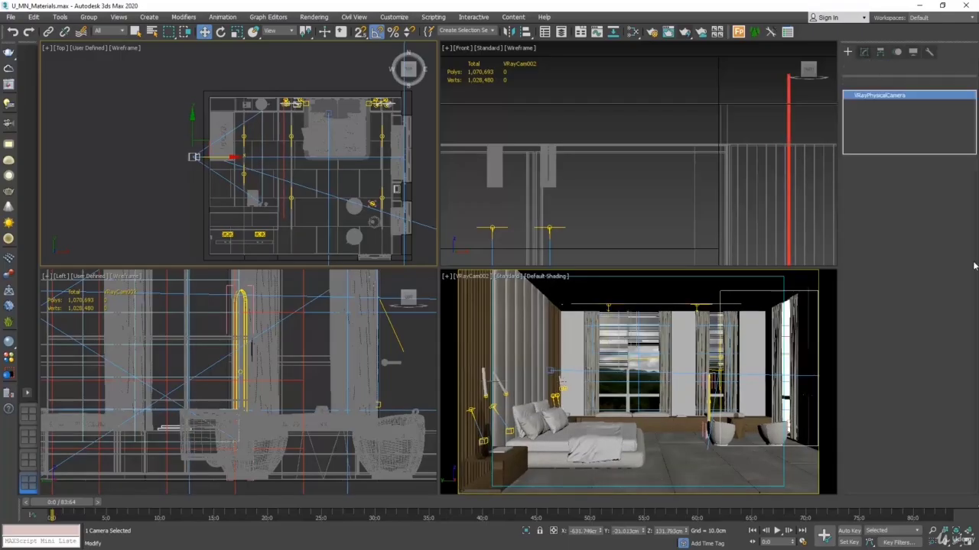
scroll(966, 455, "down", 5)
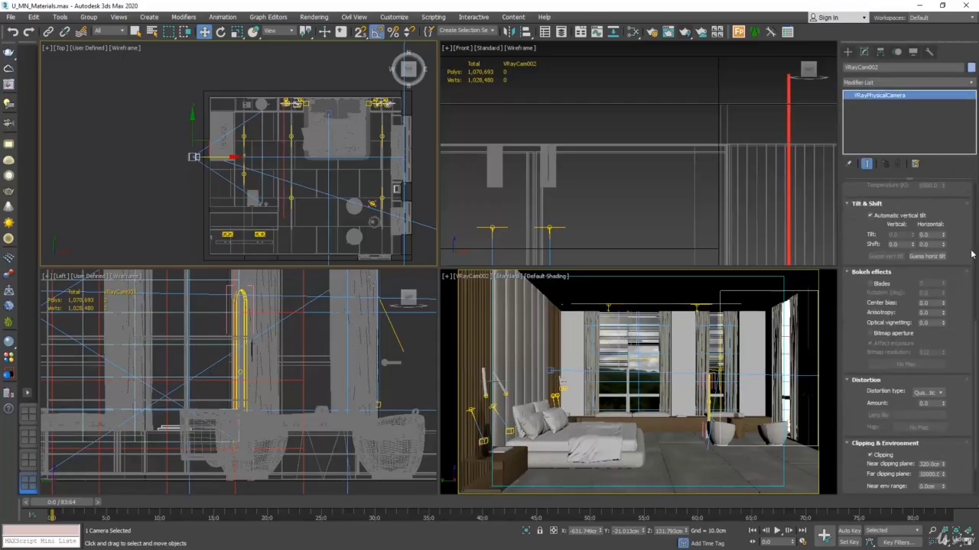
left_click_drag(944, 465, 934, 491)
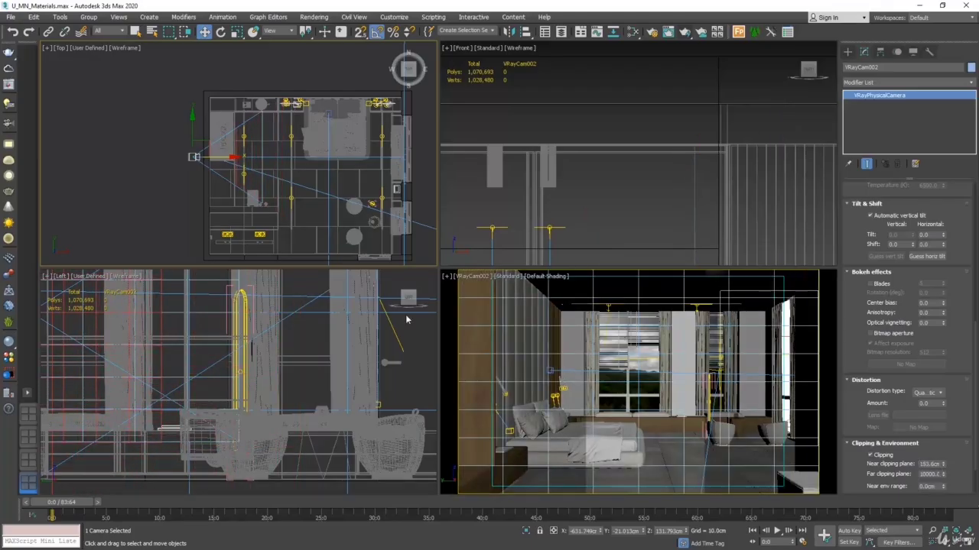
Step: Nudge the camera slightly farther back, to X about -632.5 cm, and maximize its view
scroll(225, 143, "up", 5)
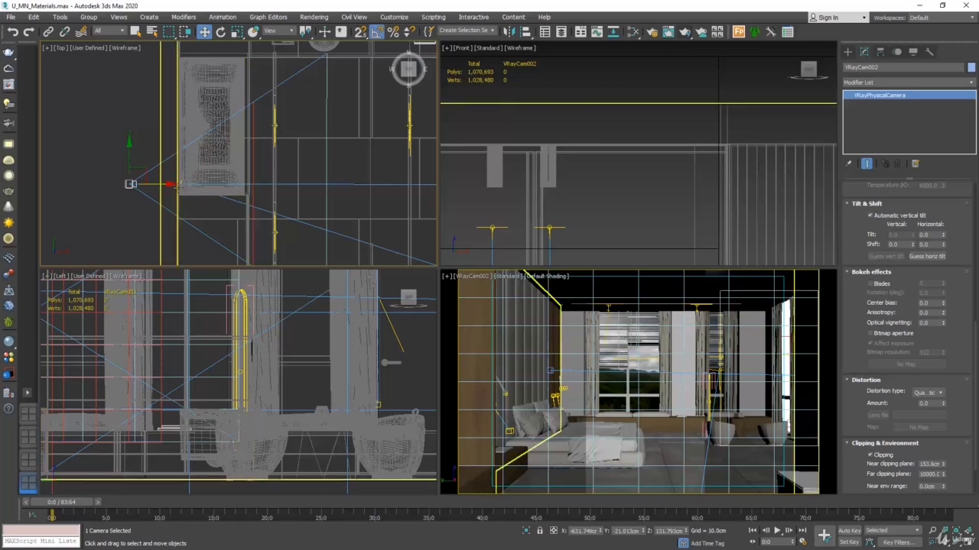
left_click_drag(171, 184, 167, 184)
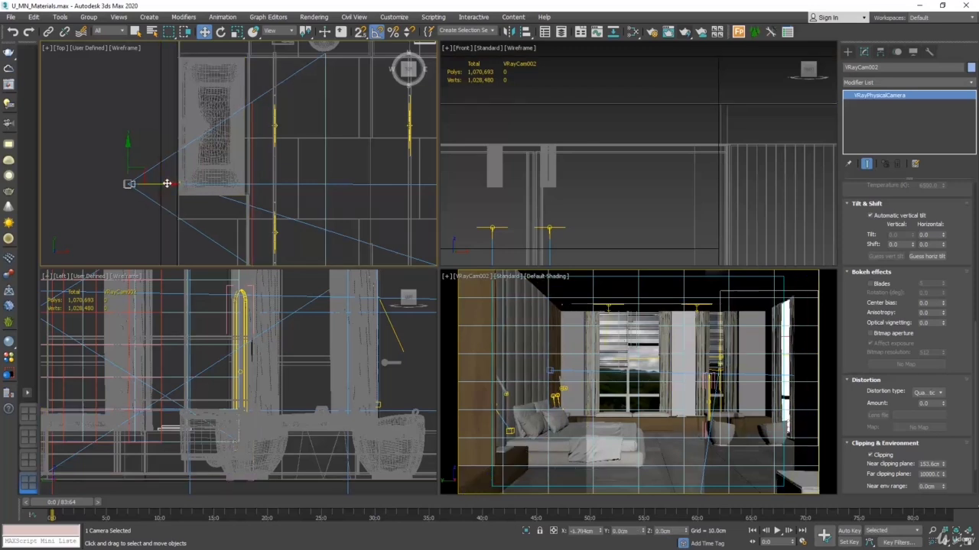
right_click(623, 390)
key("alt+w")
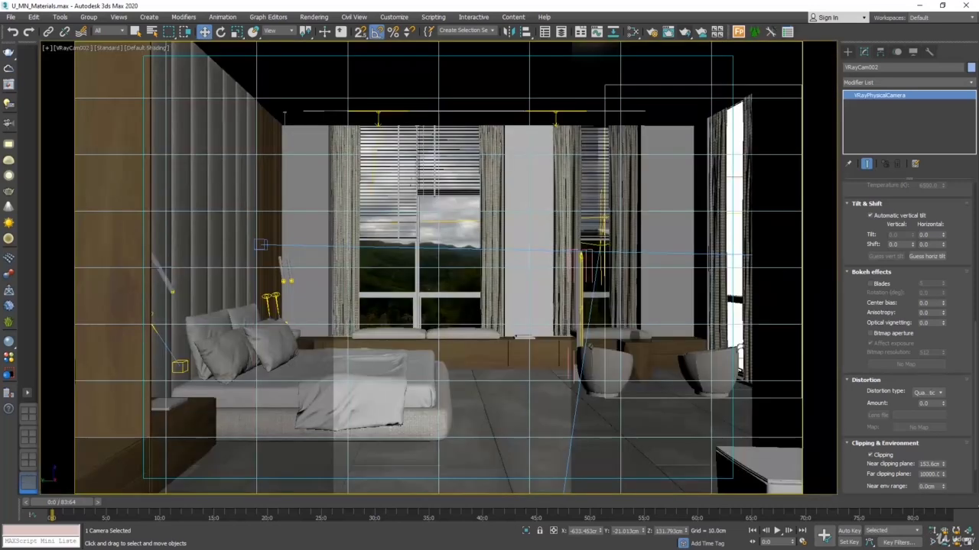
Step: Shift the outside background plane sideways behind the windows, raise it to Z about 207 cm, and render the camera view
left_click(427, 261)
left_click_drag(427, 261, 522, 258)
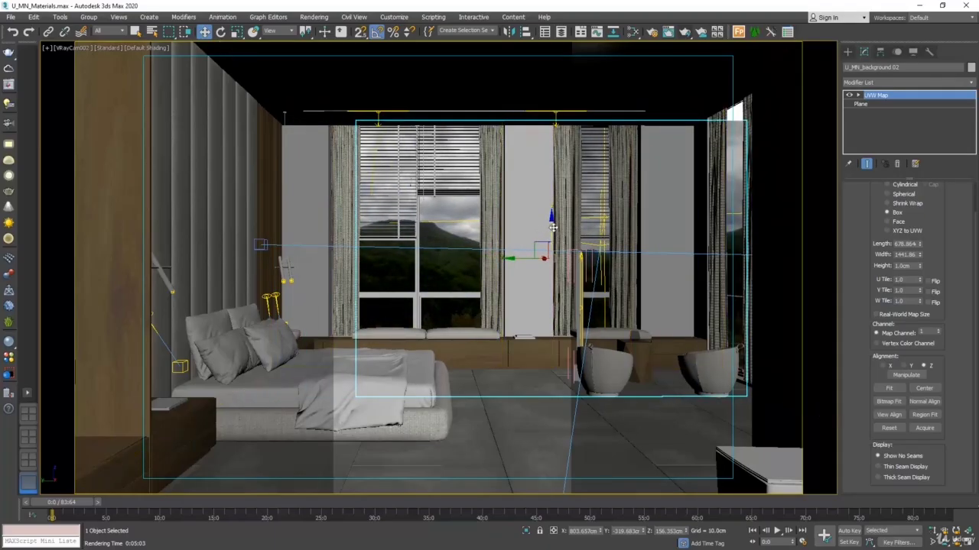
left_click_drag(553, 227, 558, 208)
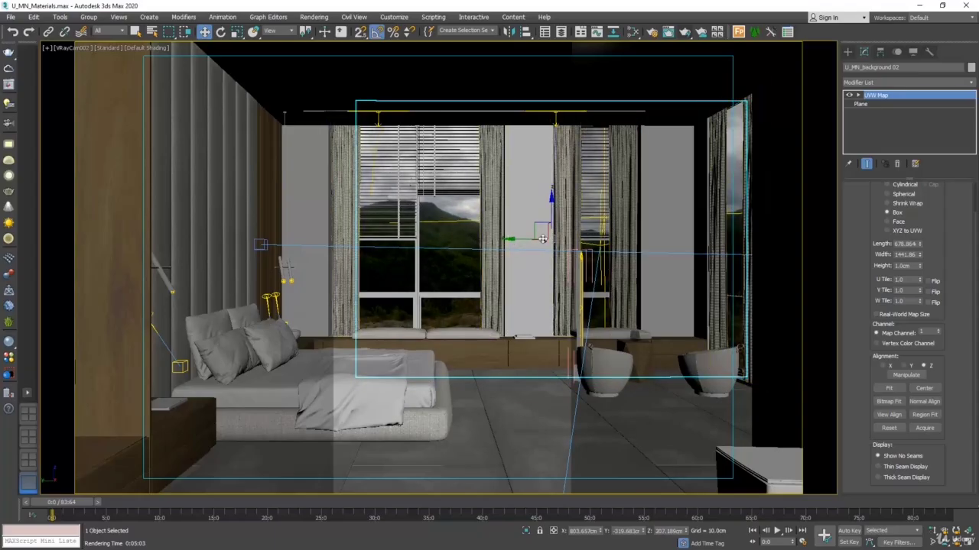
left_click(323, 17)
left_click(319, 33)
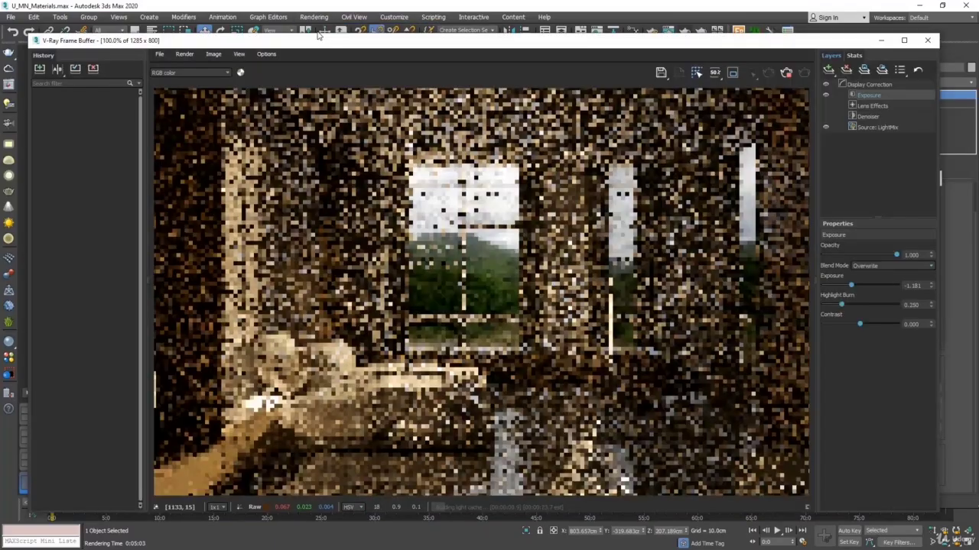
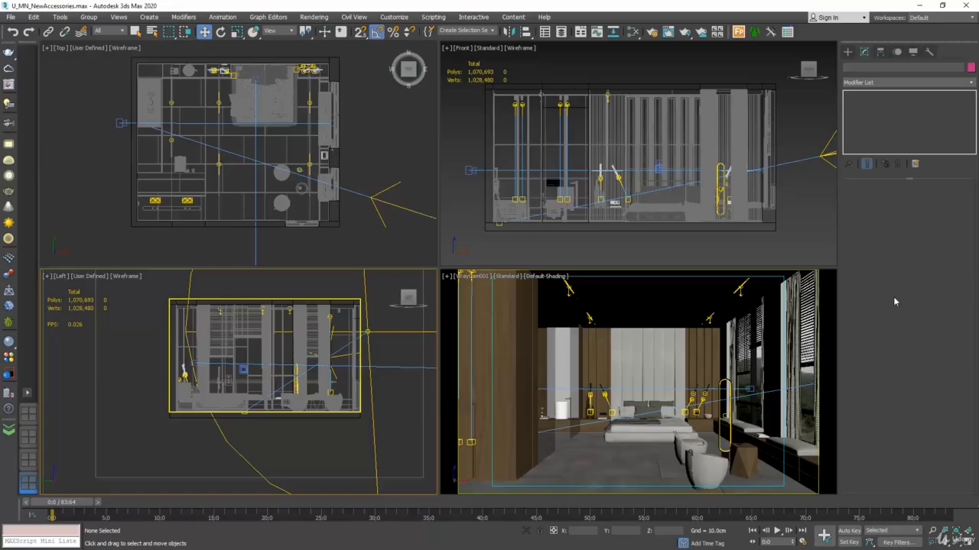
Step: Delete the small accessory beside the armchairs near the windows
scroll(317, 183, "up", 6)
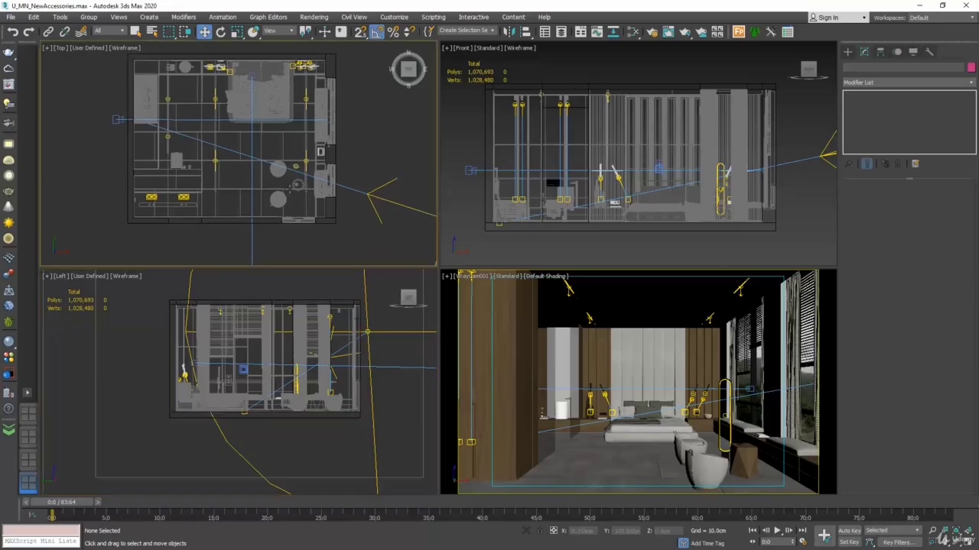
left_click(305, 177)
key("Delete")
scroll(303, 178, "down", 8)
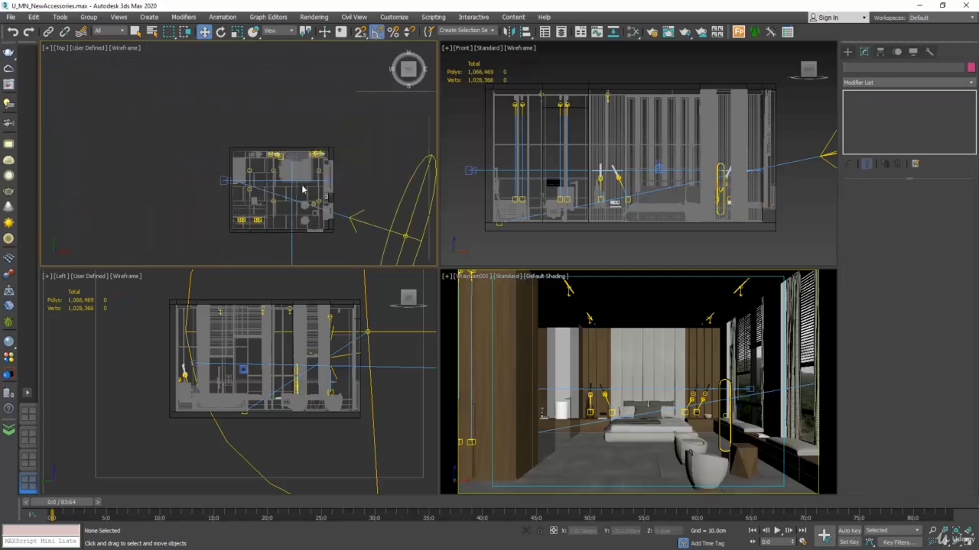
Step: Delete the vases and the small rectangular accessory from the bedside unit between the washbasin and the bed
scroll(286, 156, "up", 6)
scroll(252, 159, "up", 6)
left_click(191, 140)
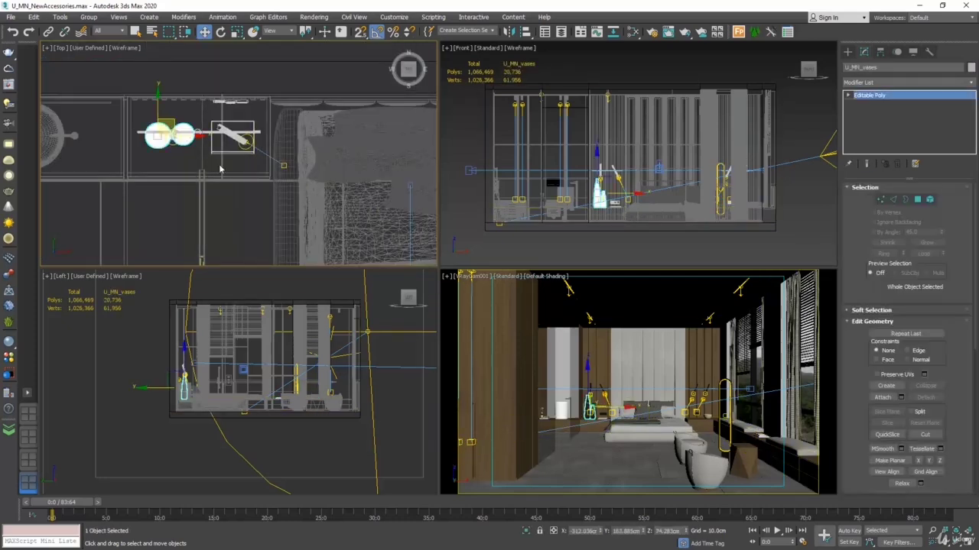
key("Delete")
left_click(227, 152)
key("Delete")
Step: Delete the round pot from the bedside unit nearest the windows and the rectangular accessory from the window bench
scroll(194, 149, "down", 6)
scroll(289, 151, "up", 6)
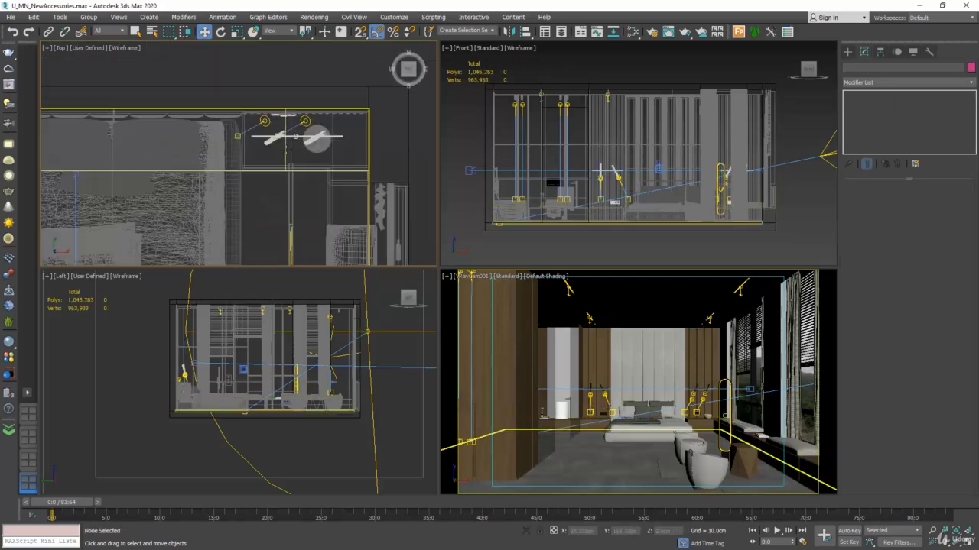
left_click(337, 120)
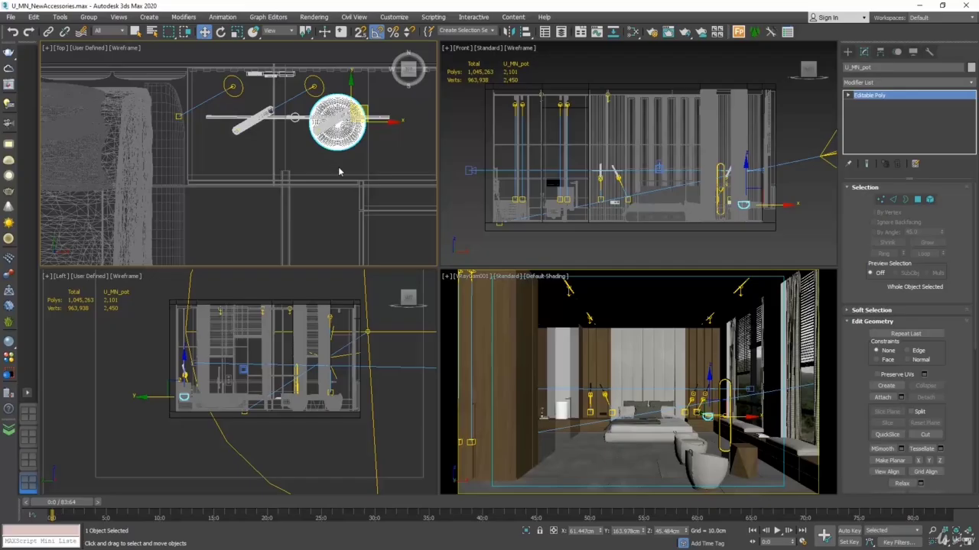
key("Delete")
scroll(308, 171, "down", 5)
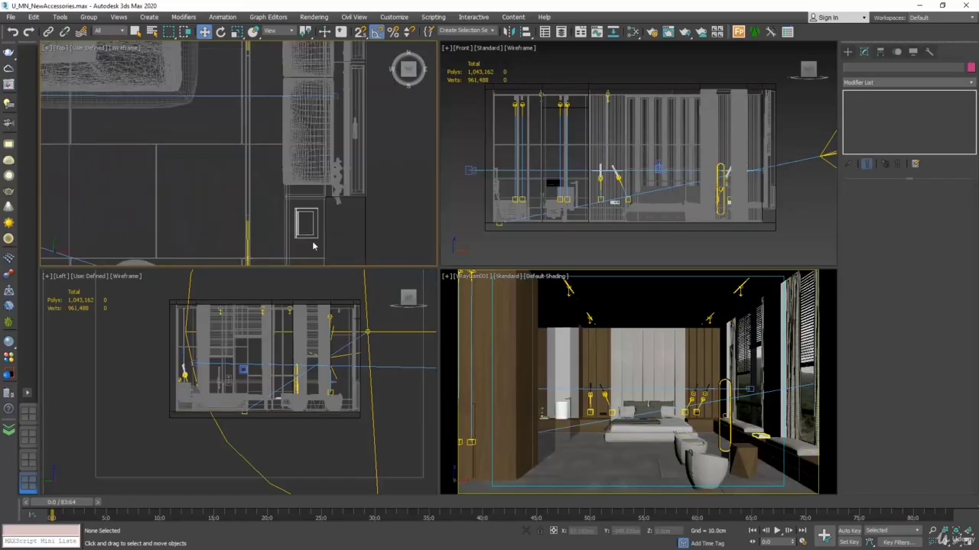
scroll(313, 245, "up", 6)
key("Delete")
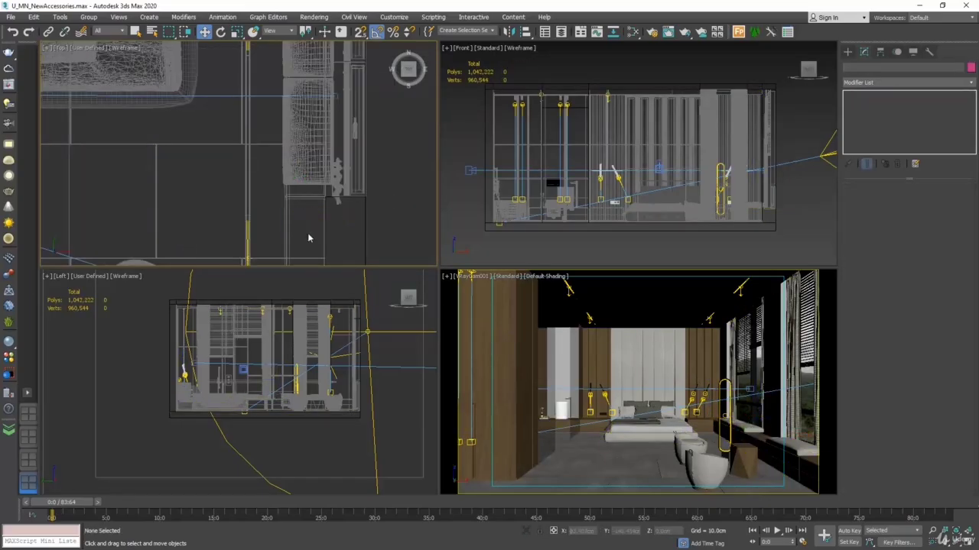
Step: Delete the accessory set on the counter beside the round washbasin
scroll(308, 236, "down", 5)
scroll(148, 191, "up", 6)
middle_click_drag(148, 190, 248, 174)
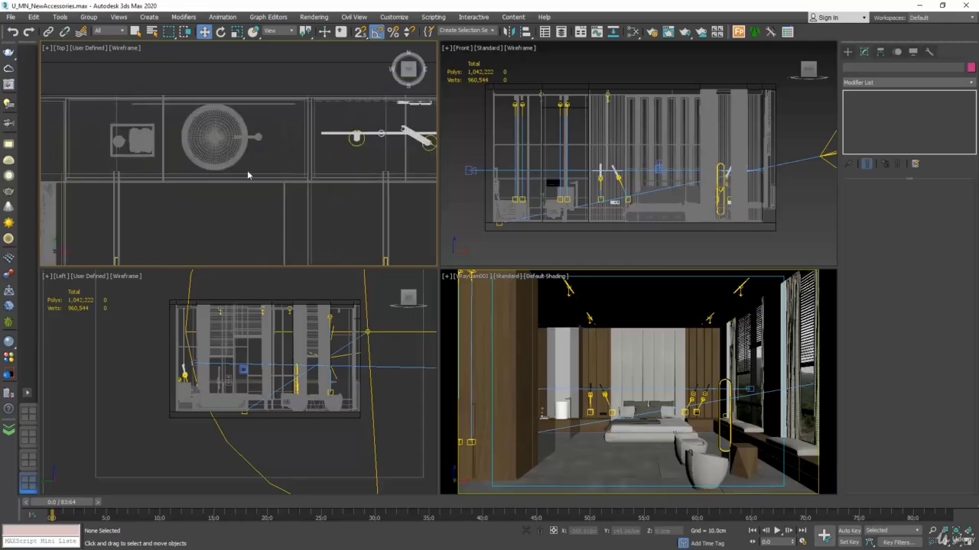
left_click(136, 139)
key("Delete")
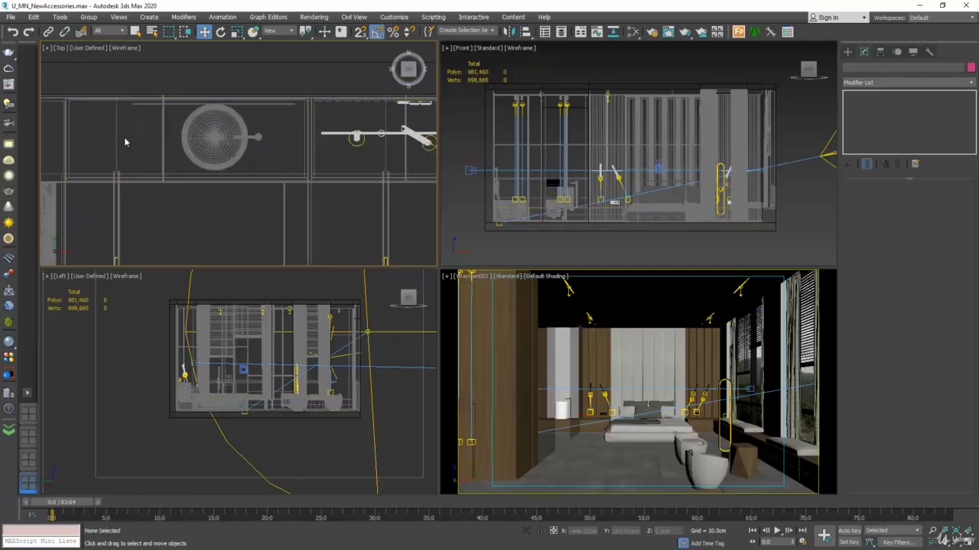
Step: Create a V-Ray physical camera between the washbasin and bed, aimed straight at the bedside wall, with a target distance of about 209.8 cm
scroll(130, 142, "down", 2)
scroll(273, 181, "up", 2)
scroll(249, 145, "down", 4)
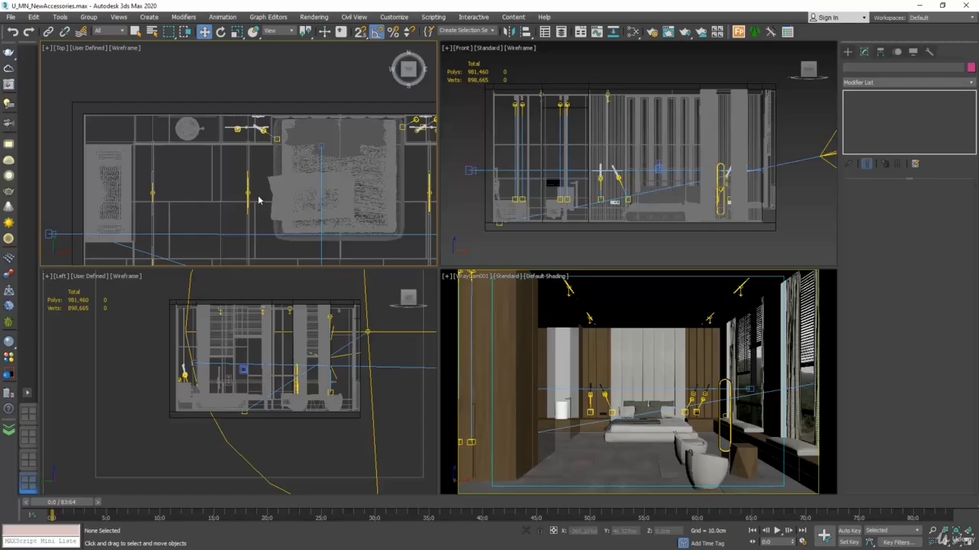
middle_click_drag(259, 200, 252, 130)
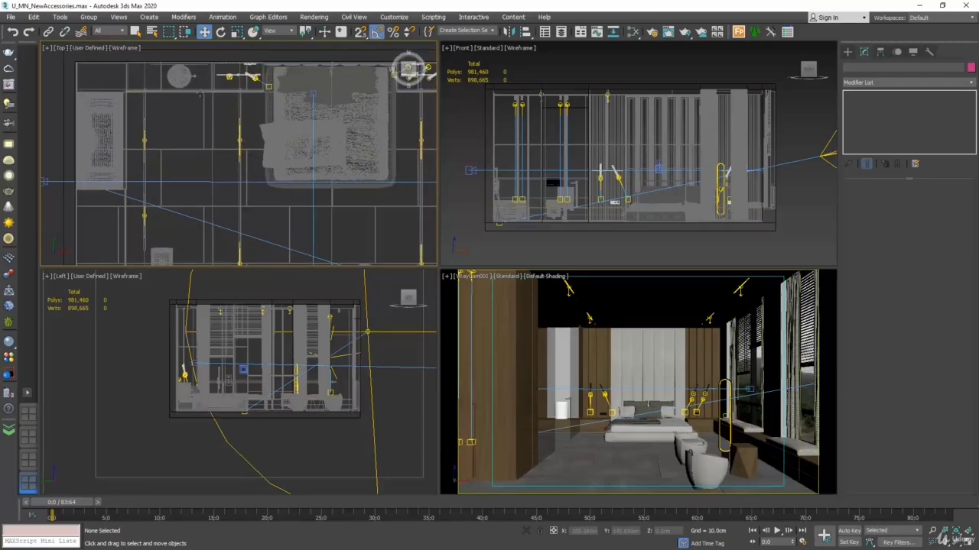
left_click(847, 52)
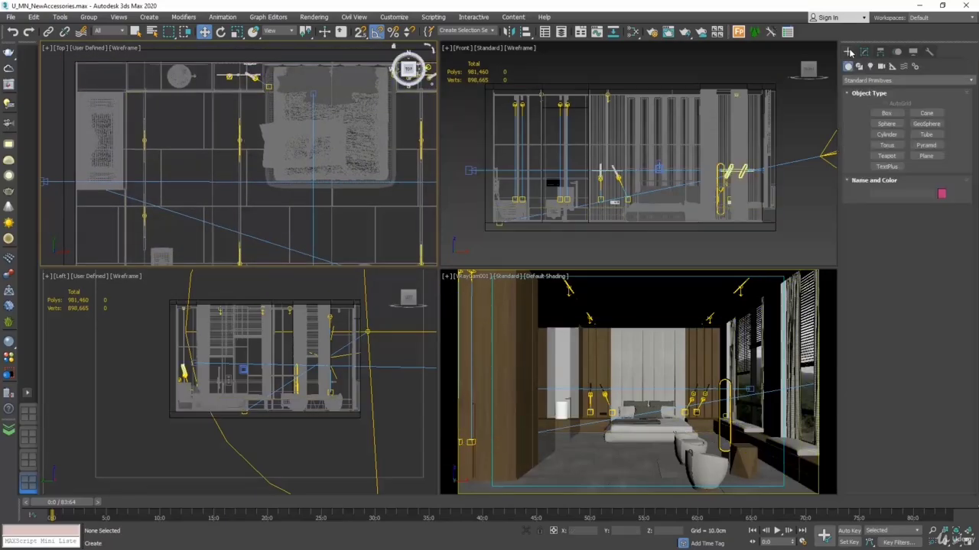
left_click(887, 80)
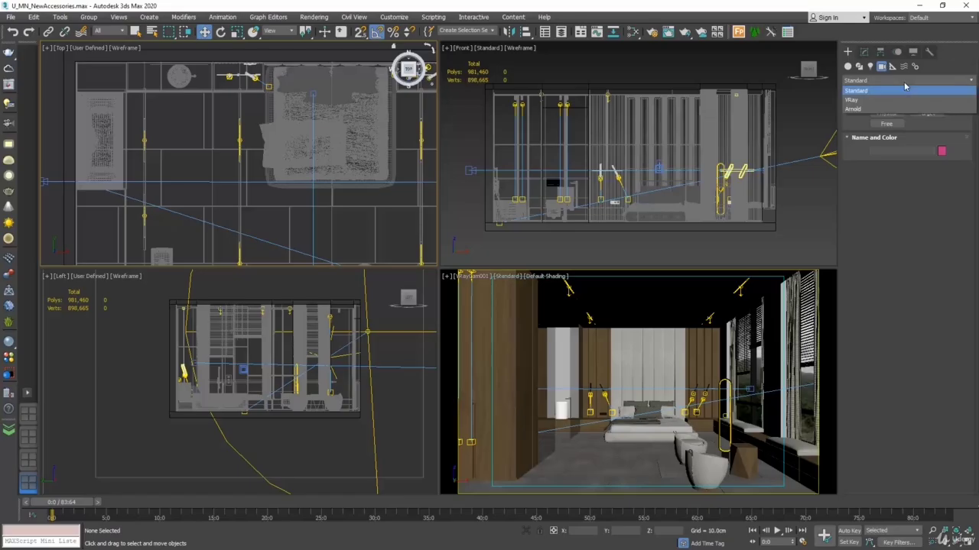
left_click(875, 98)
left_click(927, 113)
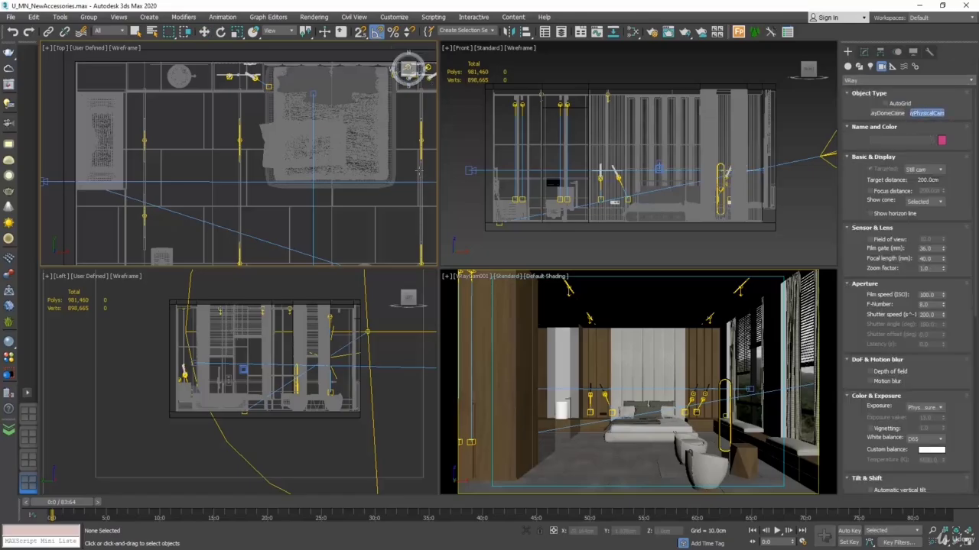
left_click_drag(235, 202, 235, 82)
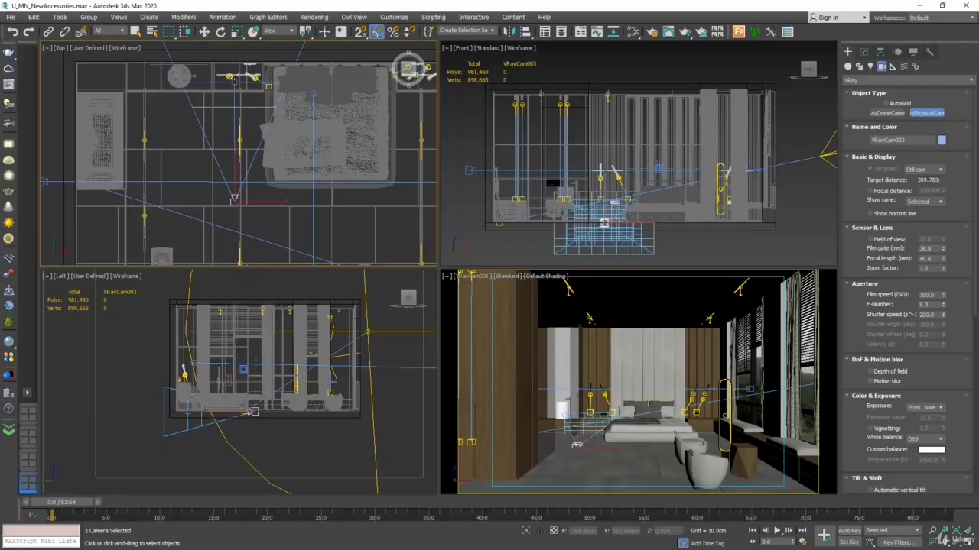
Step: Switch the camera viewport from VRayCam001 to the view of the new VRayCam003
left_click(204, 31)
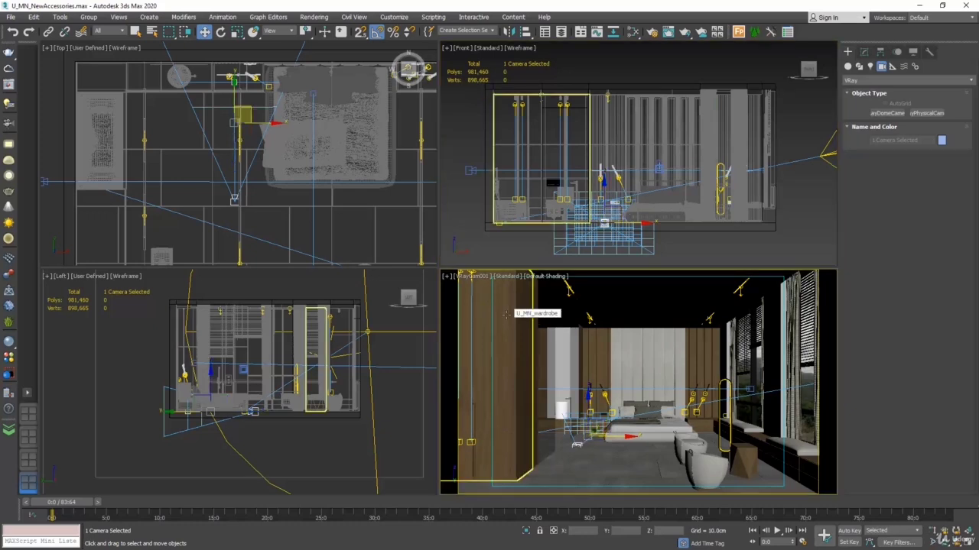
left_click(488, 281)
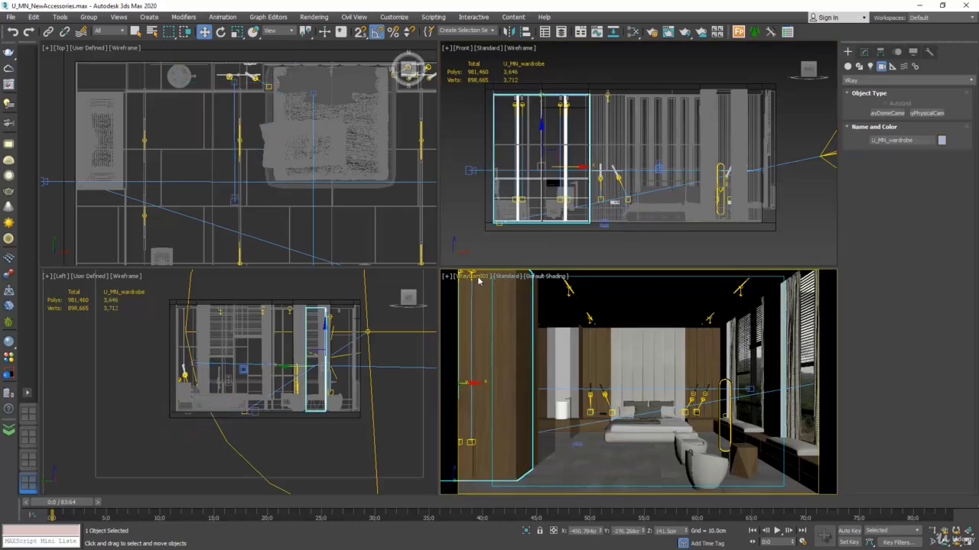
left_click(478, 276)
mouse_move(493, 288)
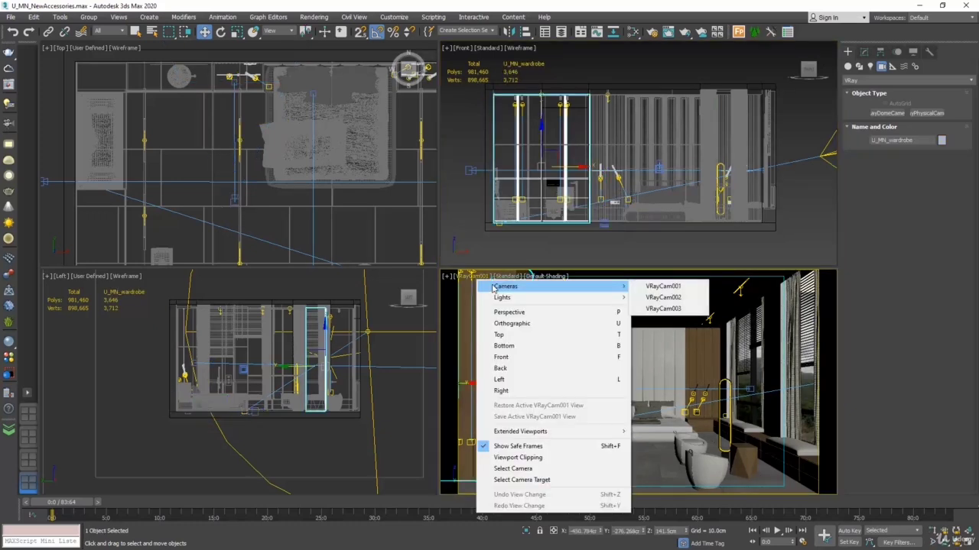
left_click(654, 312)
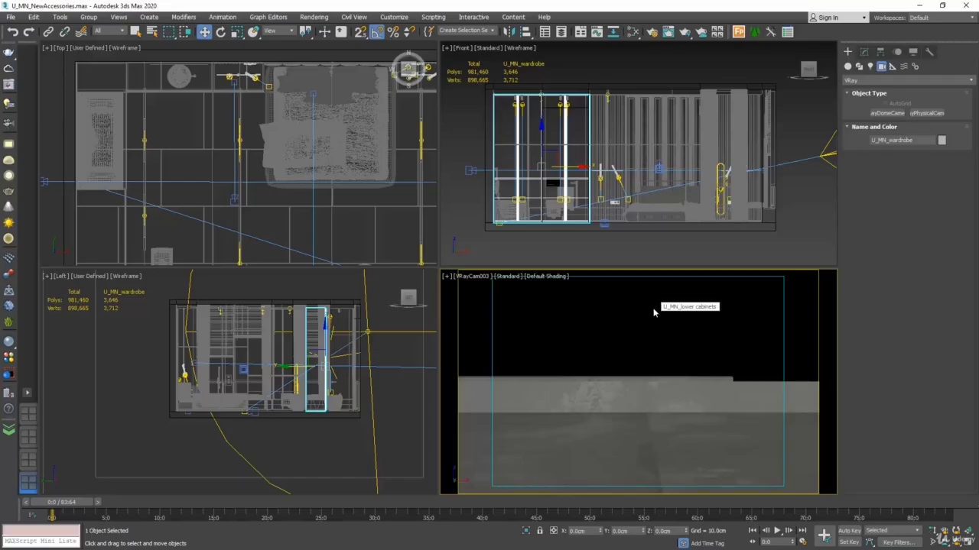
Step: Raise the third camera with its target to Z about 69.5 cm and pull the camera slightly back, to Y about -61.9 cm
left_click(235, 138)
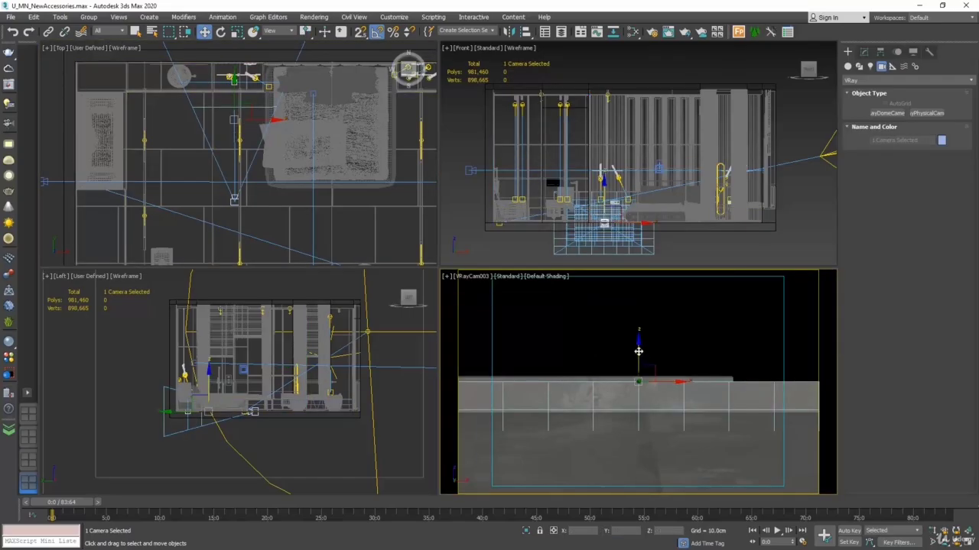
left_click_drag(641, 356, 638, 153)
left_click(269, 200)
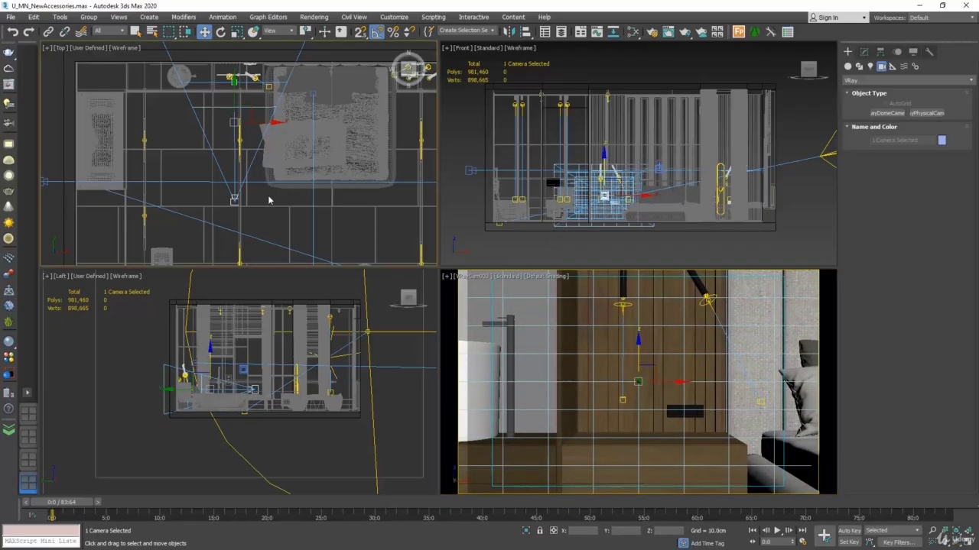
left_click(234, 201)
left_click_drag(237, 179, 231, 177)
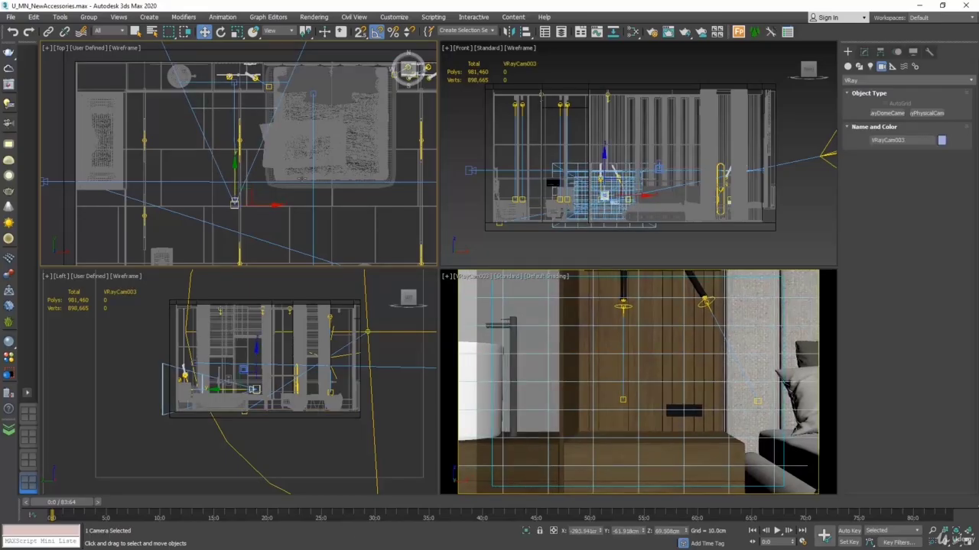
Step: Set the third camera's focal length to 35 mm and move it slightly closer to the bedside wall, to Y about -56.7 cm
left_click(864, 51)
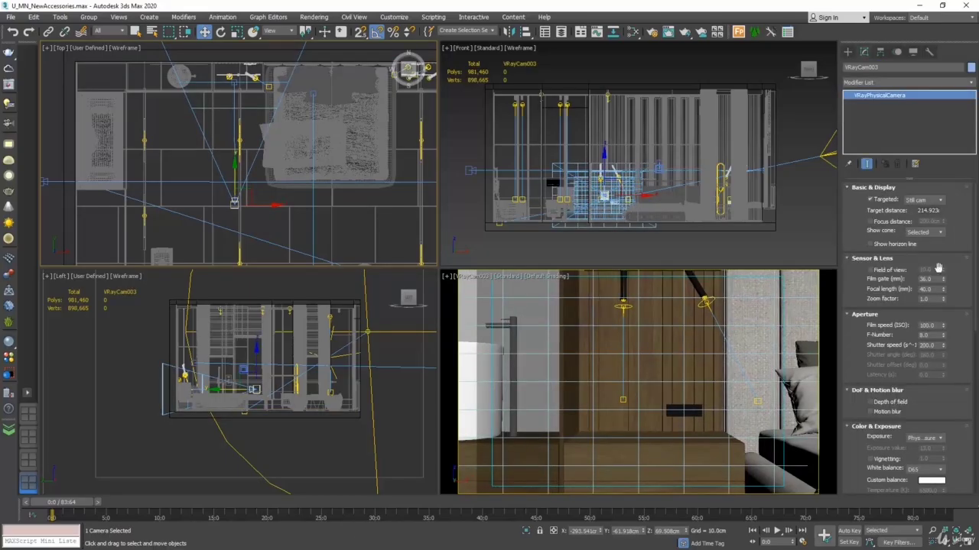
double_click(926, 289)
type("35")
key("Return")
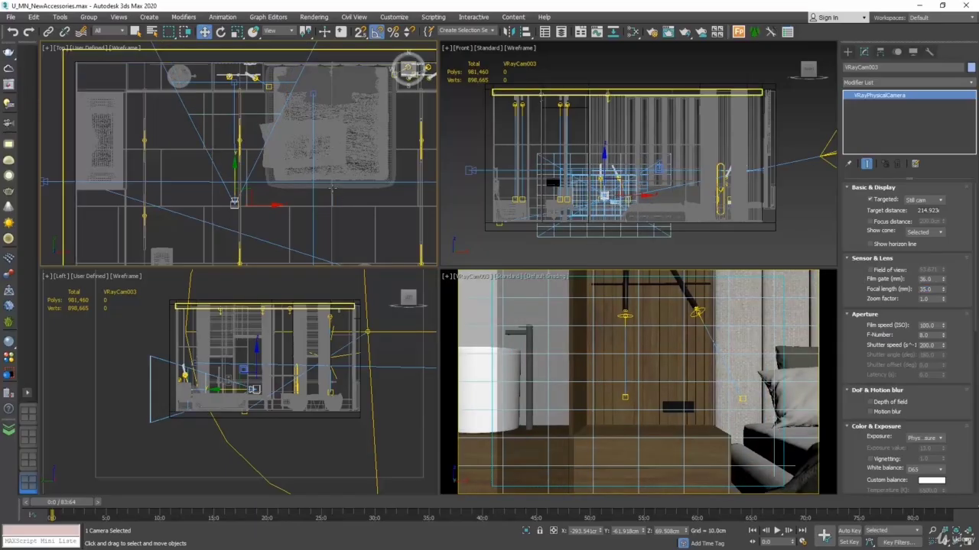
scroll(231, 181, "up", 2)
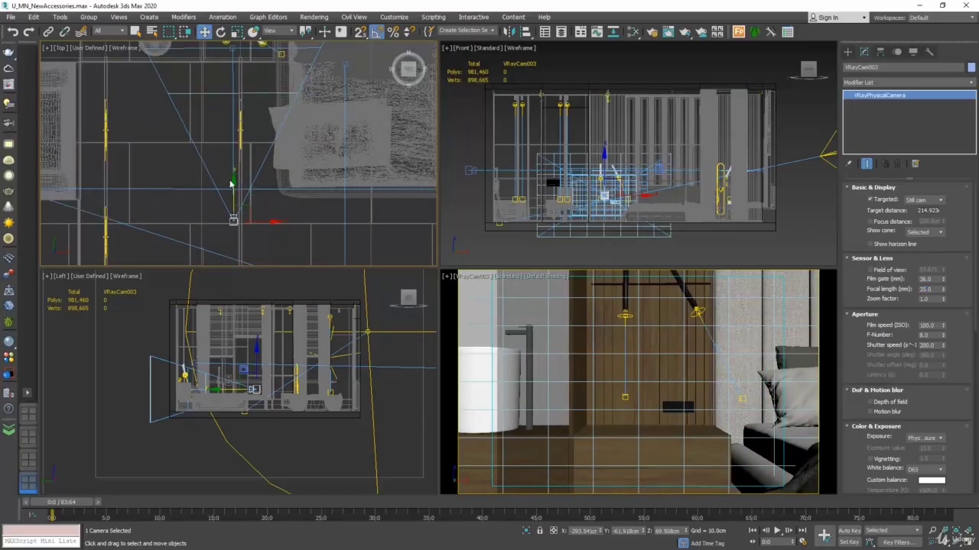
left_click_drag(231, 184, 234, 181)
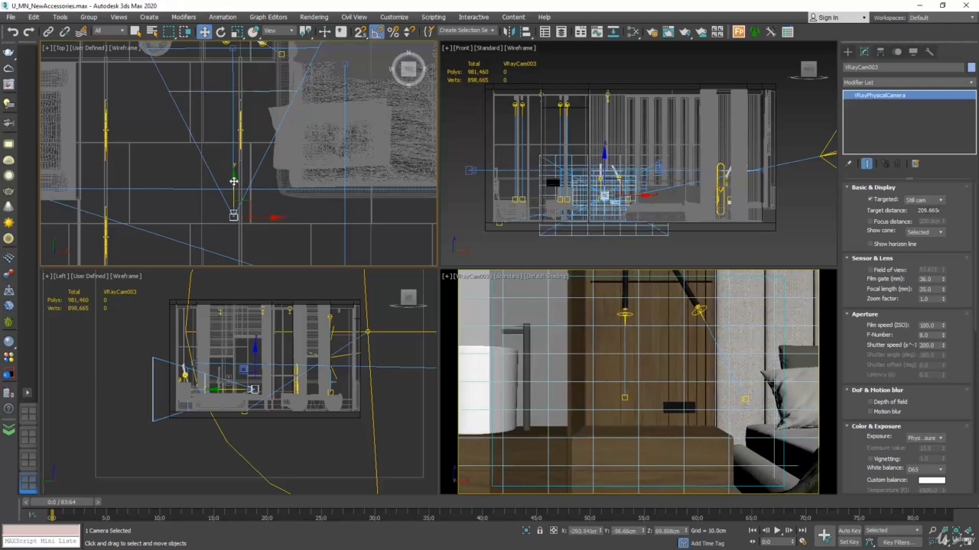
Step: Set the third camera's exposure mode to Exposure value (EV) with a value of 10 and render its view
right_click(500, 319)
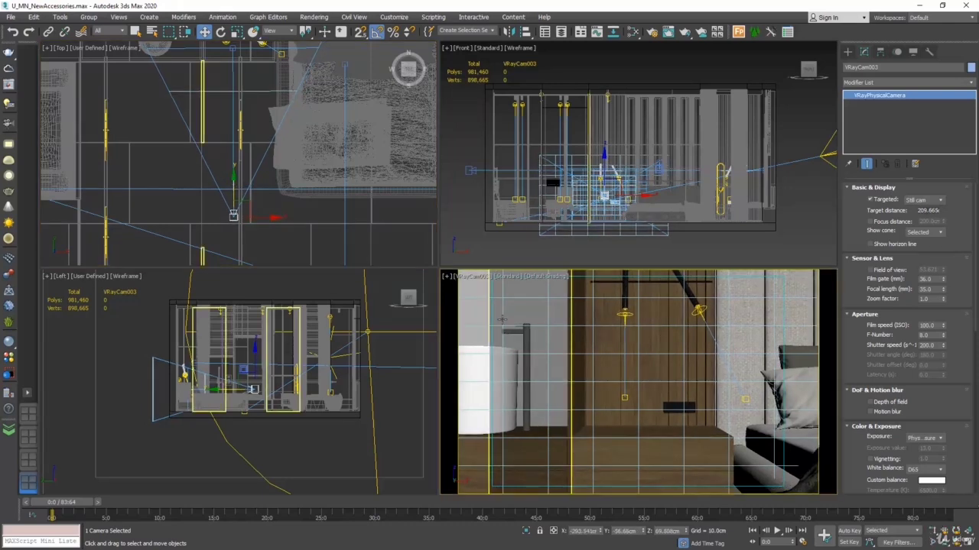
left_click(685, 32)
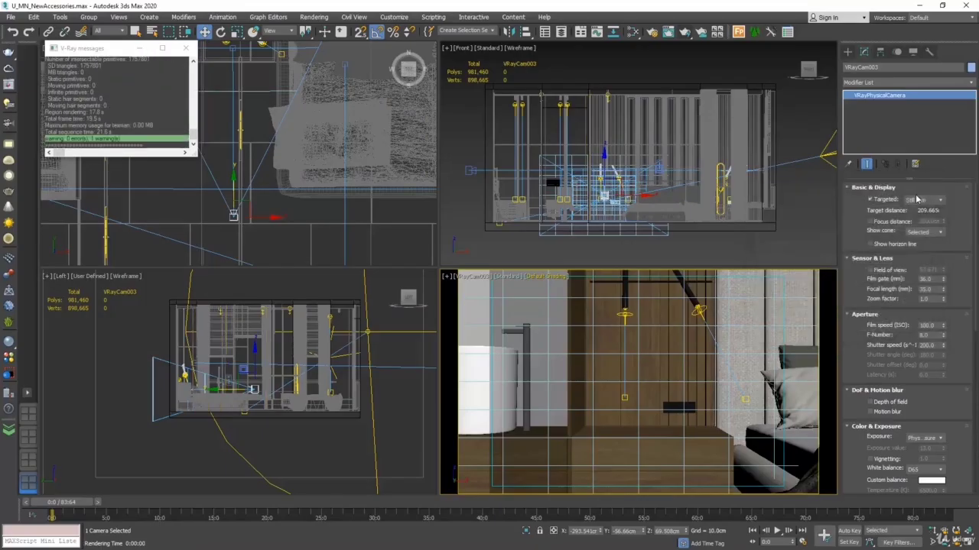
scroll(933, 406, "down", 3)
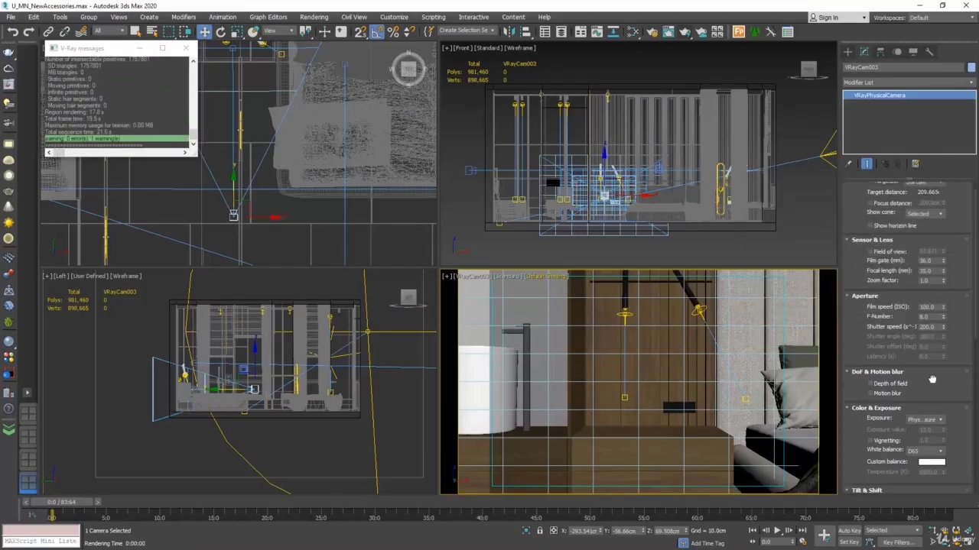
left_click(923, 356)
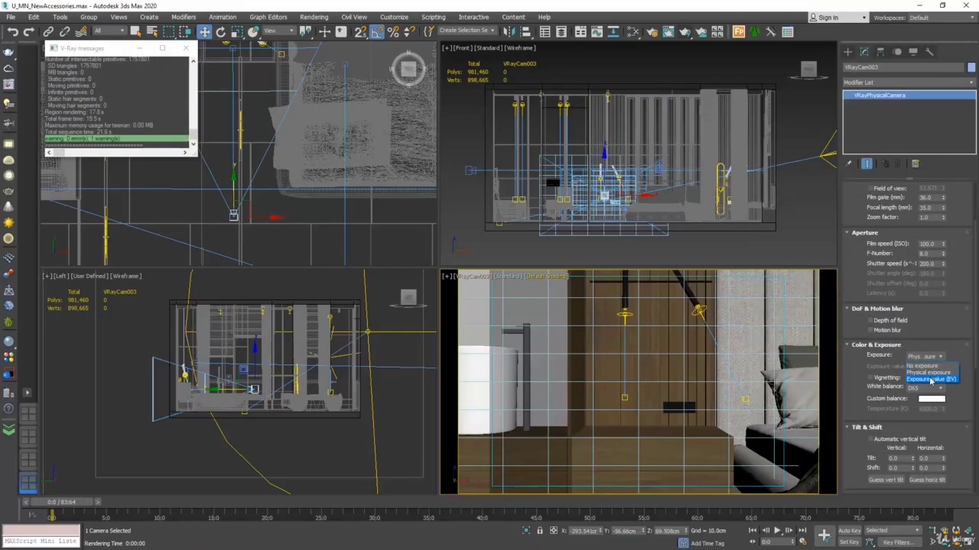
left_click(930, 379)
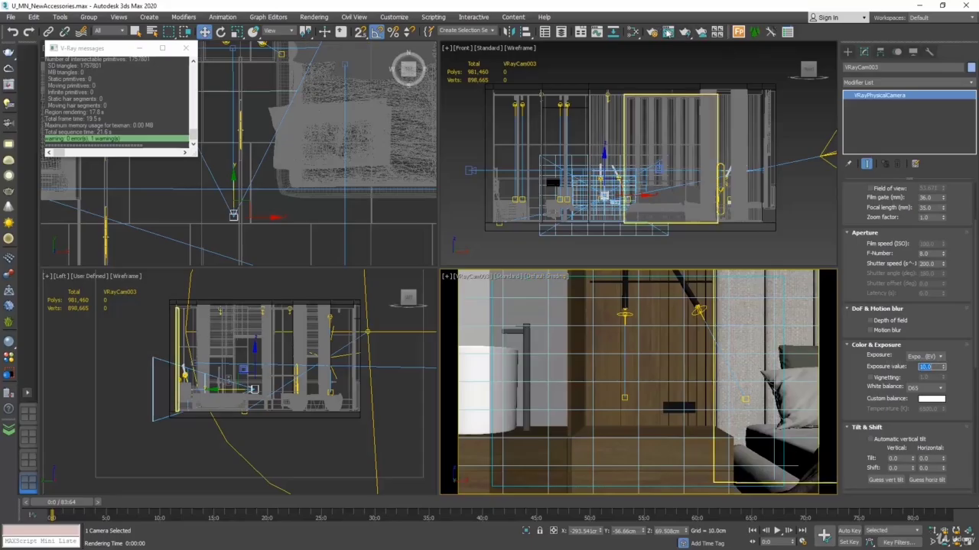
left_click(683, 31)
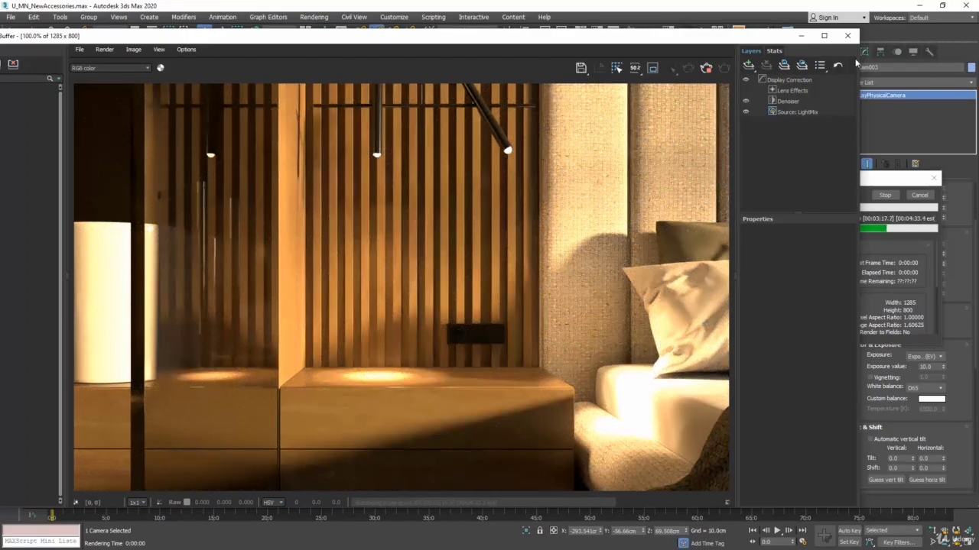
Step: Add an Exposure correction layer to the render and reduce its highlight burn to about 0.646
left_click(749, 66)
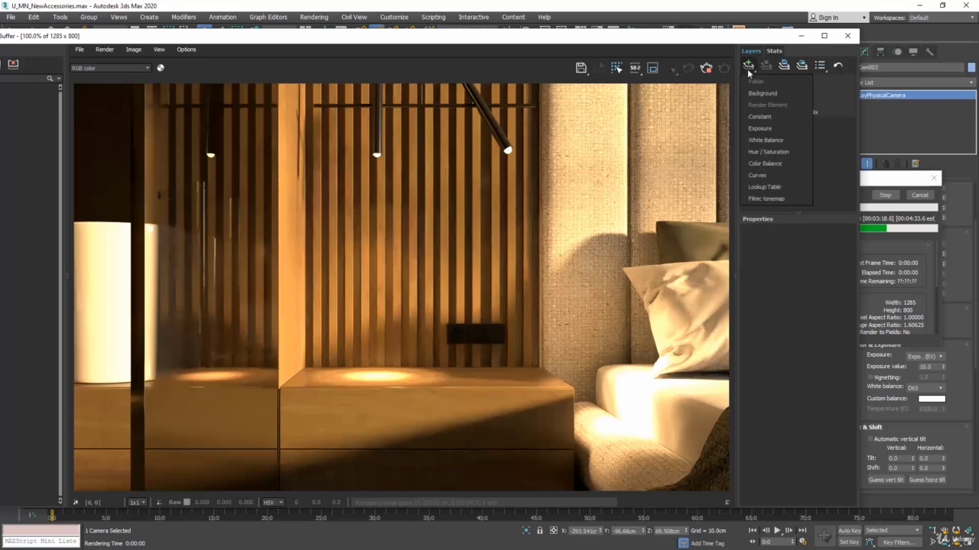
left_click(759, 128)
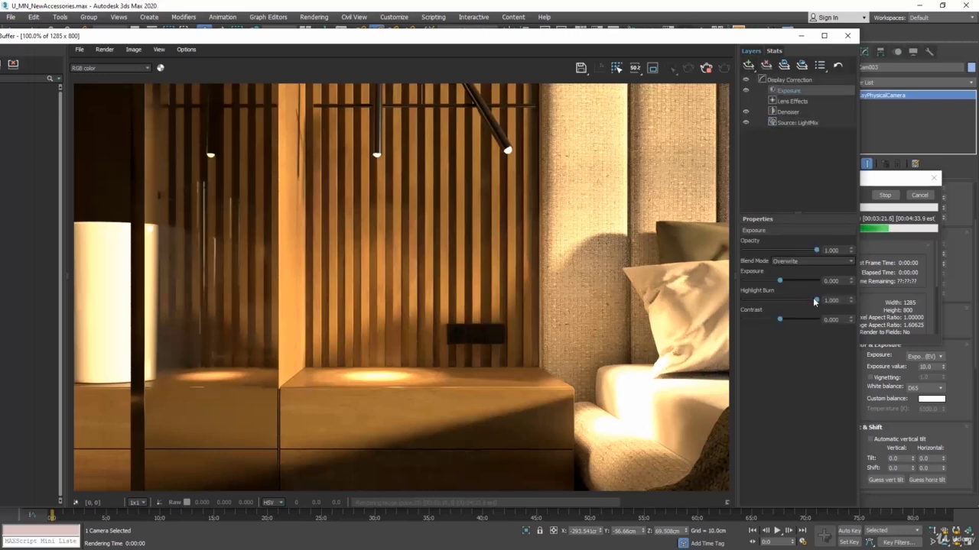
left_click_drag(815, 302, 787, 302)
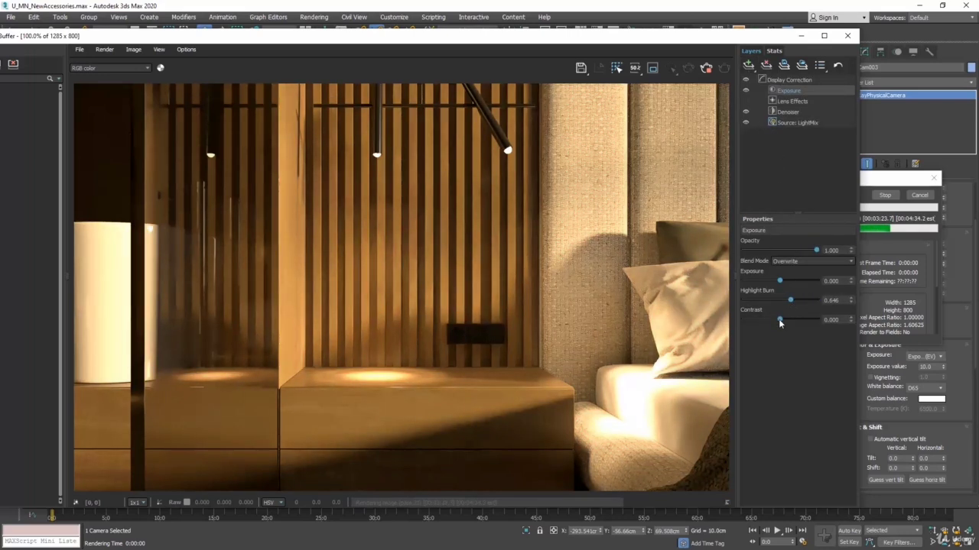
Step: Set the Exposure layer's contrast to 0.1 and raise its exposure to about 0.556
left_click(780, 318)
key("Return")
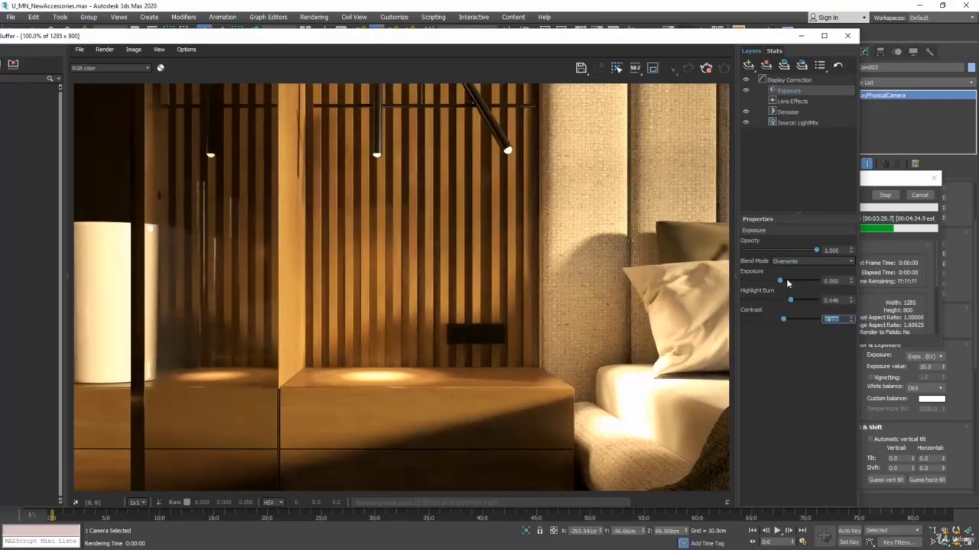
left_click_drag(780, 282, 784, 285)
Step: Add a White Balance correction layer and set its temperature to about 5139
left_click(750, 66)
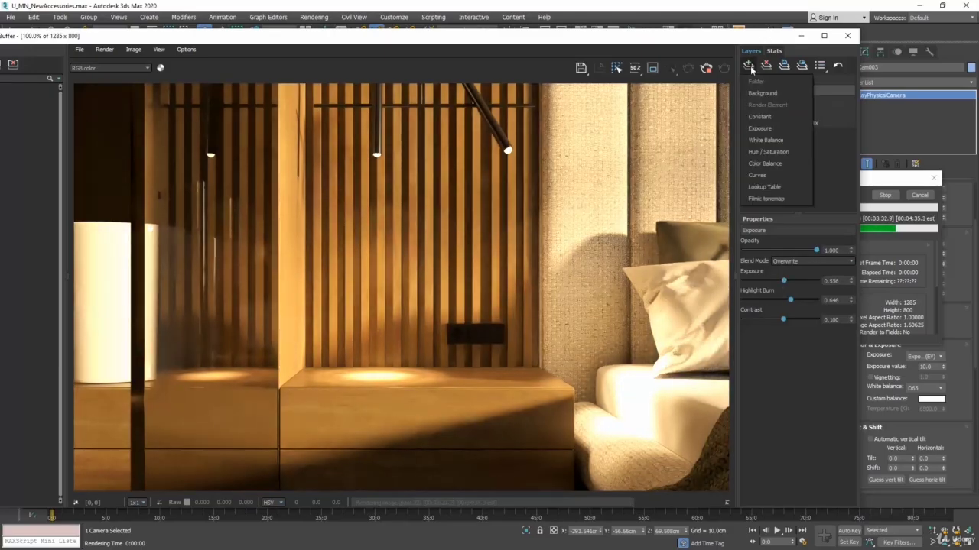
left_click(774, 142)
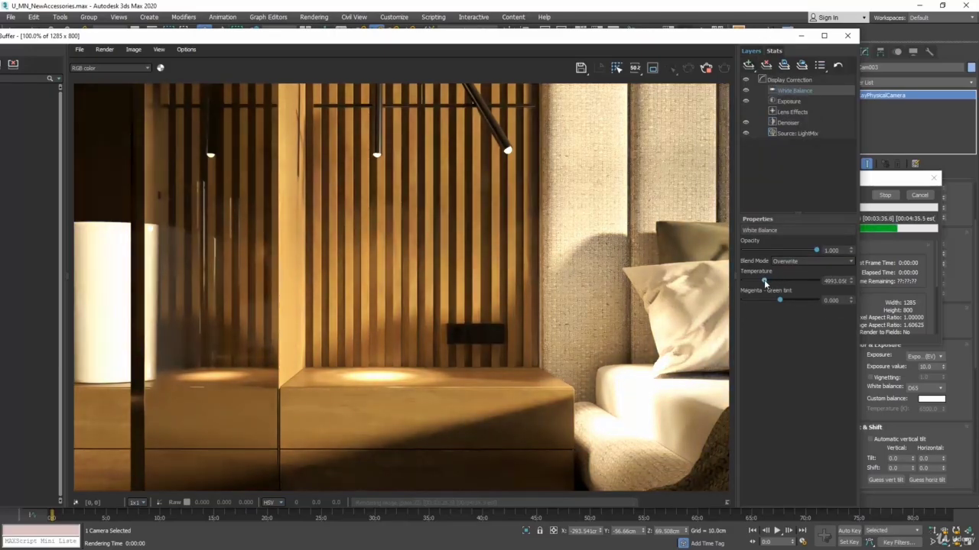
left_click_drag(764, 279, 765, 281)
Step: Add a Curves correction layer and bend its master curve slightly upward in the highlights, also adjusting the tangent of the shadow end point
left_click(750, 66)
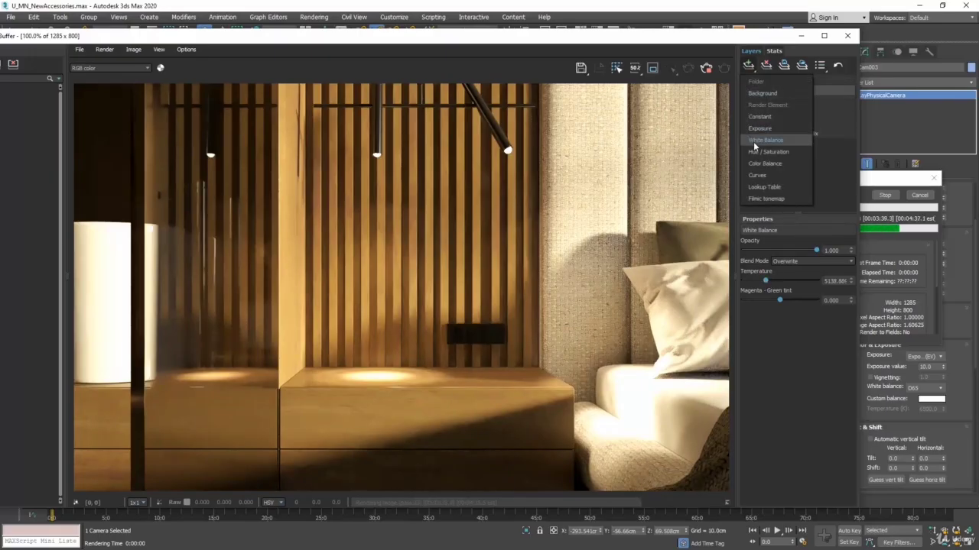
left_click(756, 175)
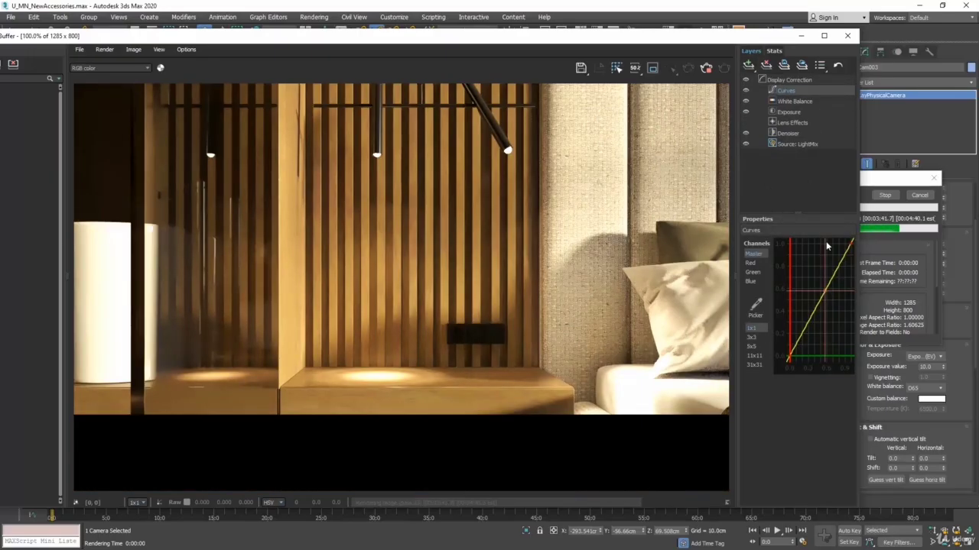
left_click(850, 245)
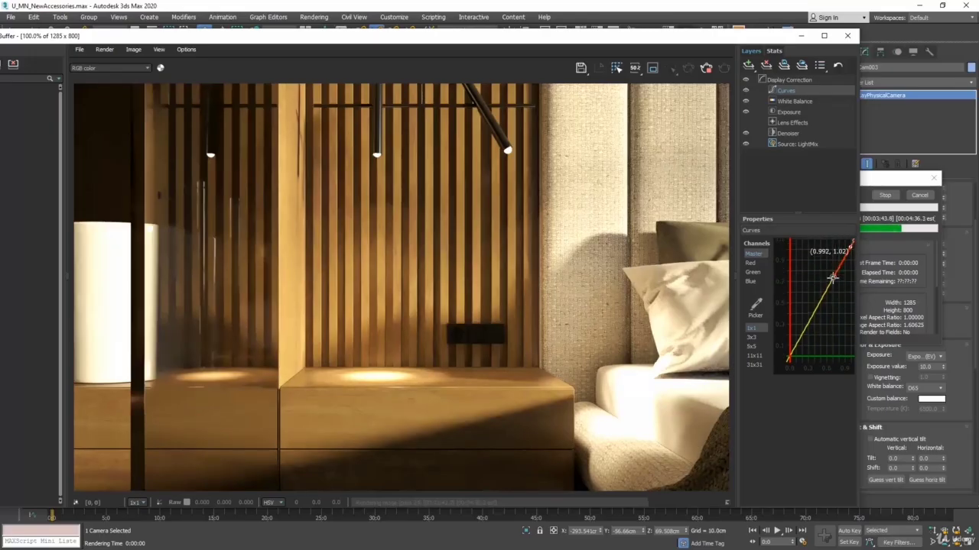
left_click_drag(830, 276, 827, 269)
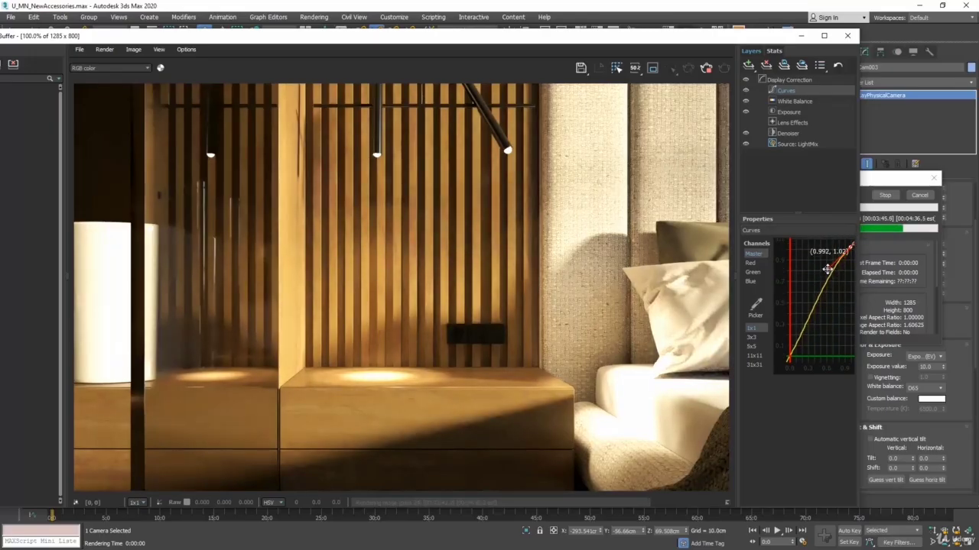
left_click(790, 354)
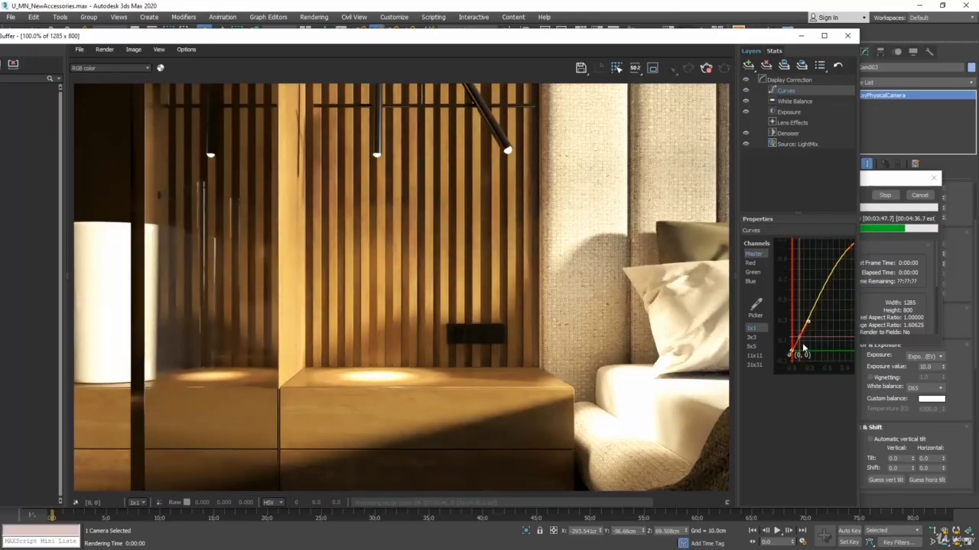
left_click_drag(797, 345, 809, 320)
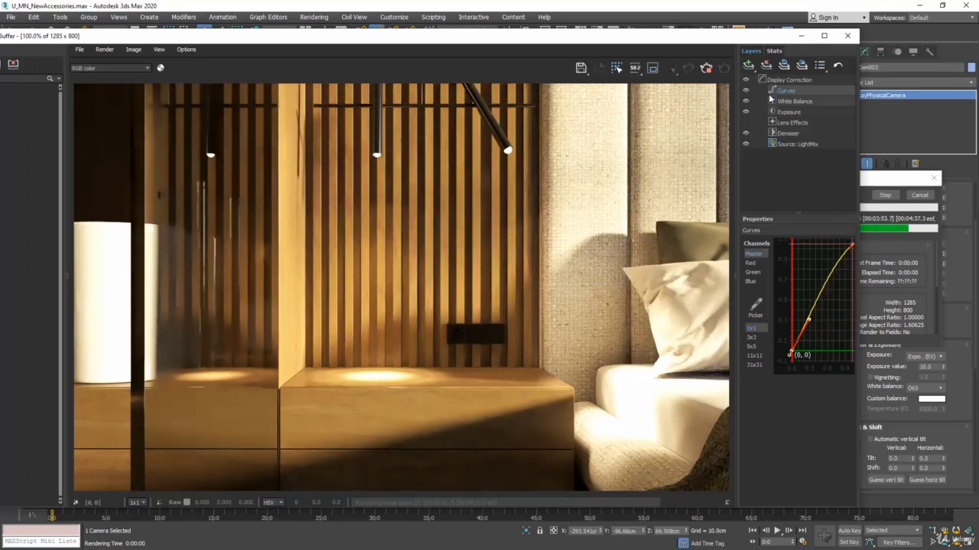
Step: In the render's LightMix, check the effect of VRayIES004 and dim that light's multiplier to 0.05
left_click(791, 144)
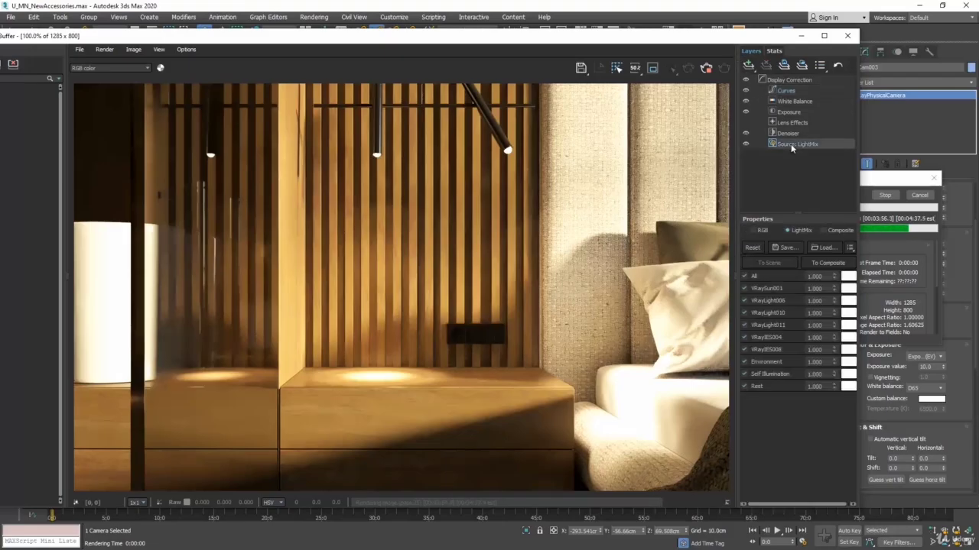
left_click(745, 339)
left_click(744, 339)
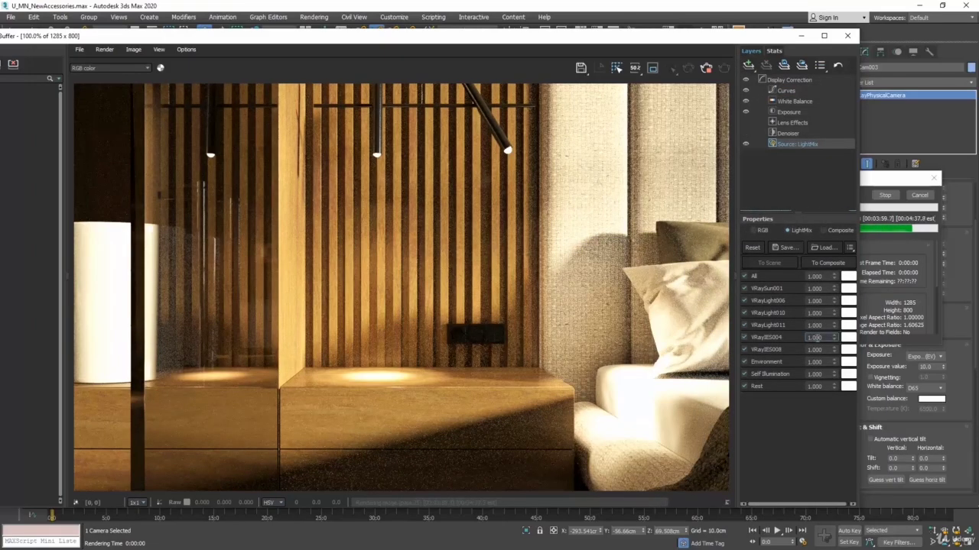
left_click_drag(824, 338, 759, 327)
type("0.5")
key("Return")
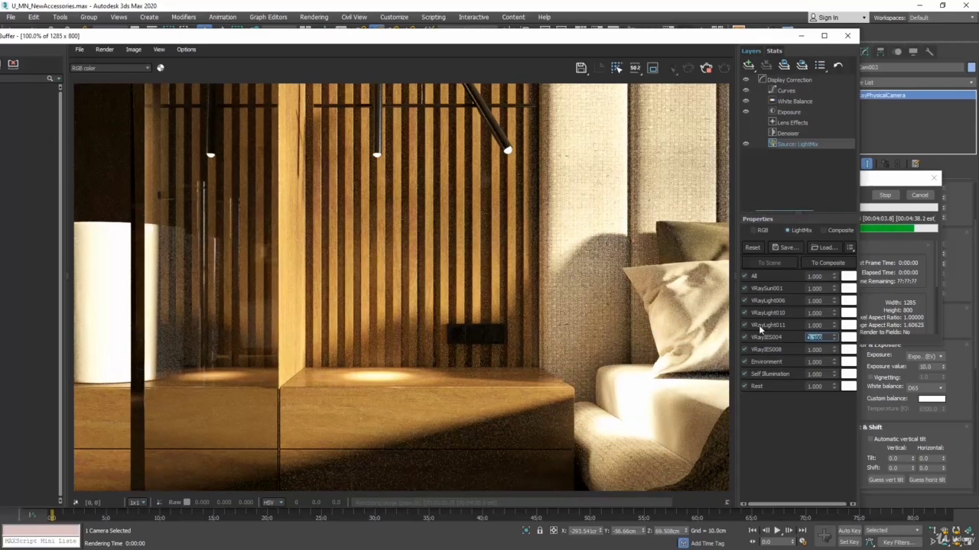
key("BackSpace")
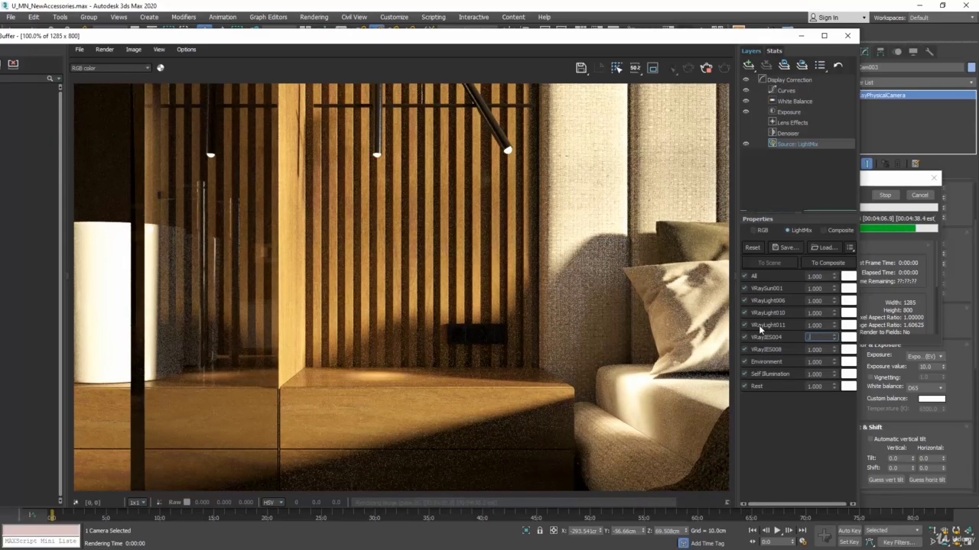
type("2.05")
key("Return")
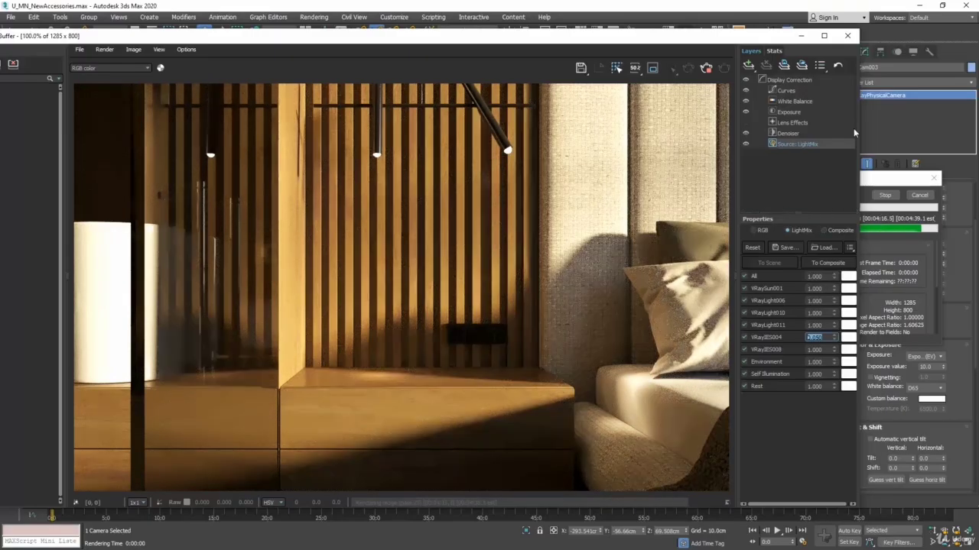
Step: Try out the bloom/glare lens effect on the render and stop the rendering
left_click(809, 121)
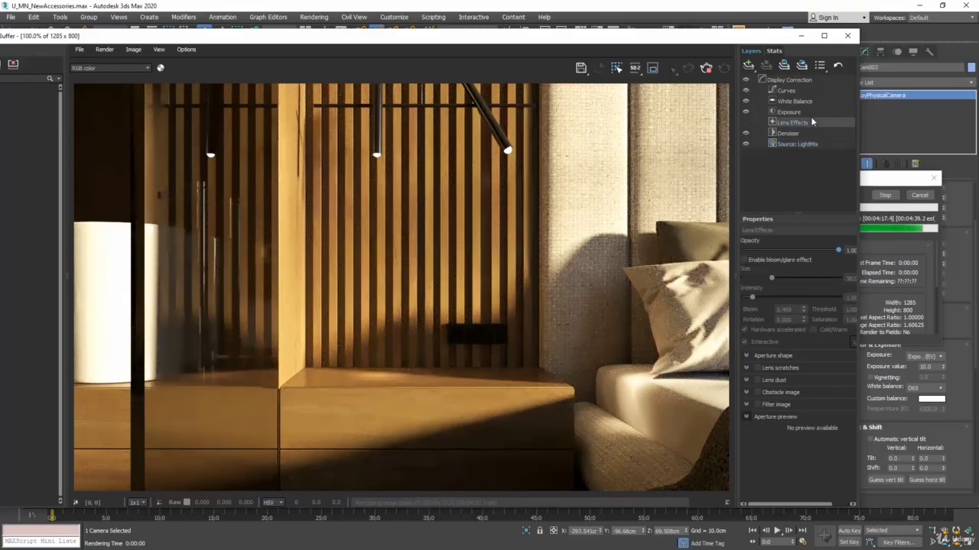
left_click(745, 261)
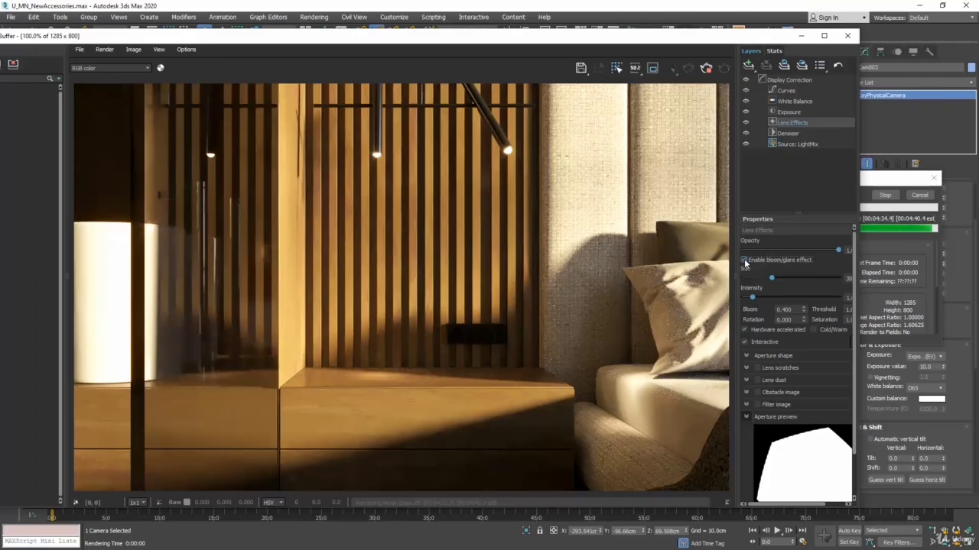
left_click(744, 261)
left_click(884, 195)
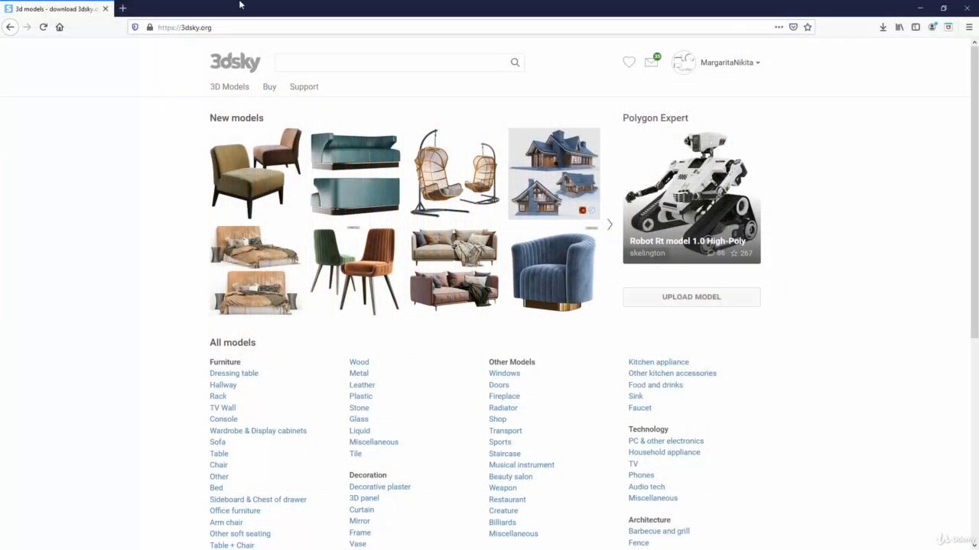
Step: Switch to the 3dsky website and filter its 3D models to Decoration, Decorative set, PRO type and Vray render
left_click(232, 88)
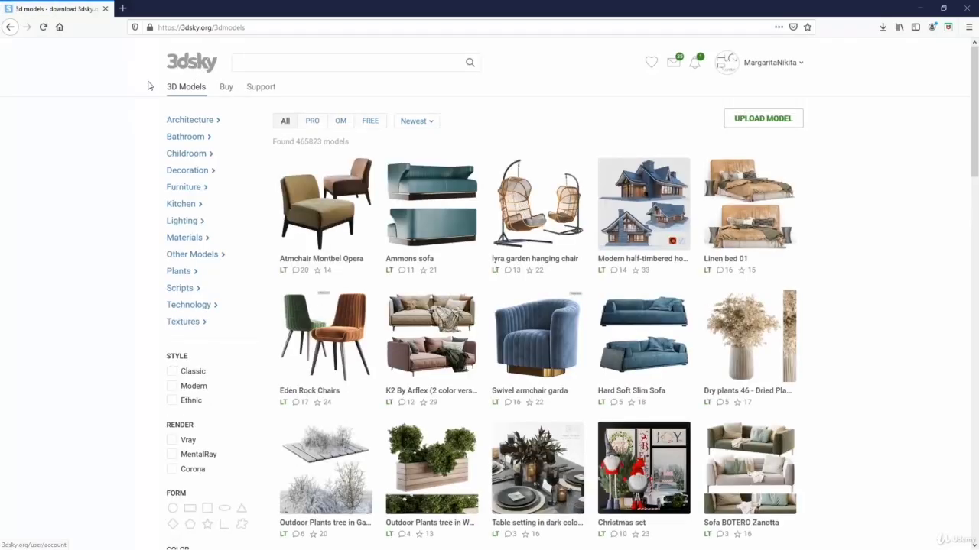
left_click(190, 171)
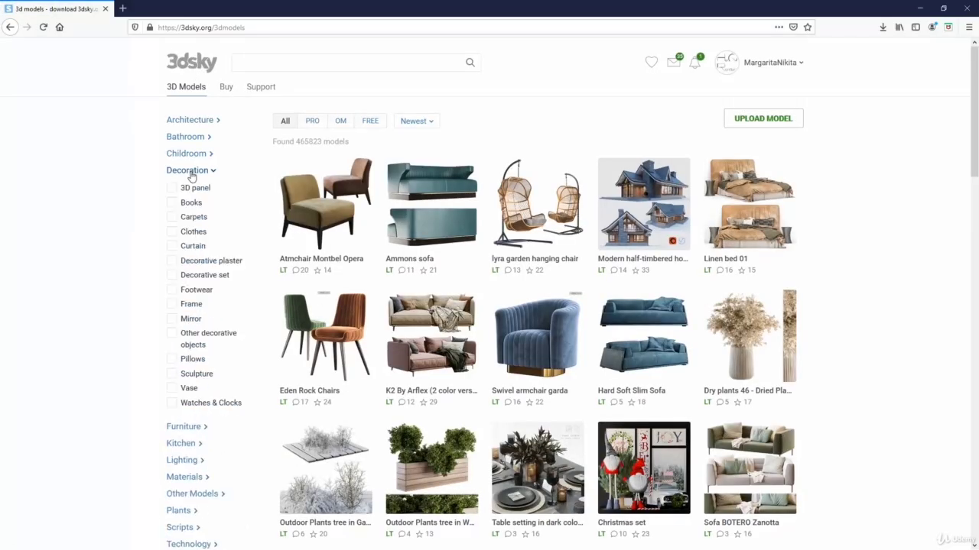
left_click(173, 276)
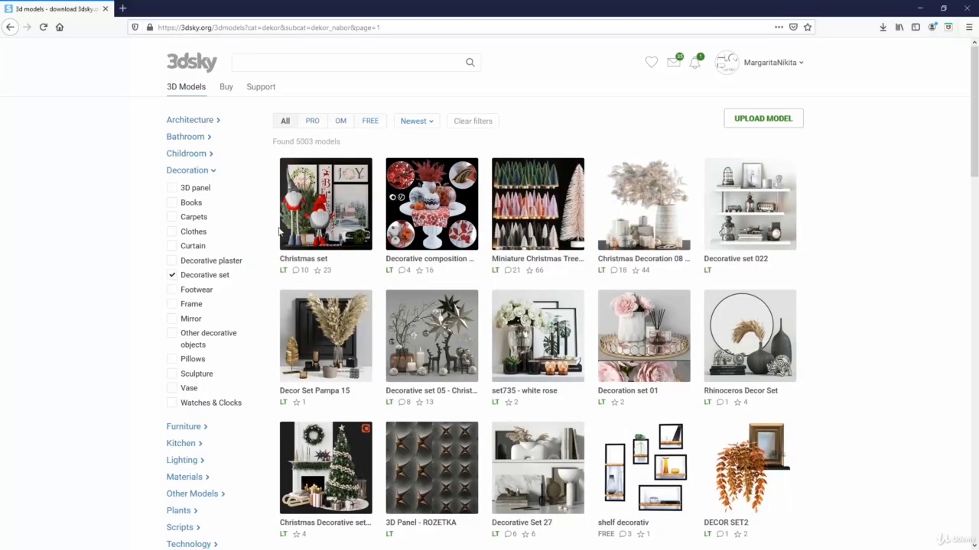
left_click(312, 123)
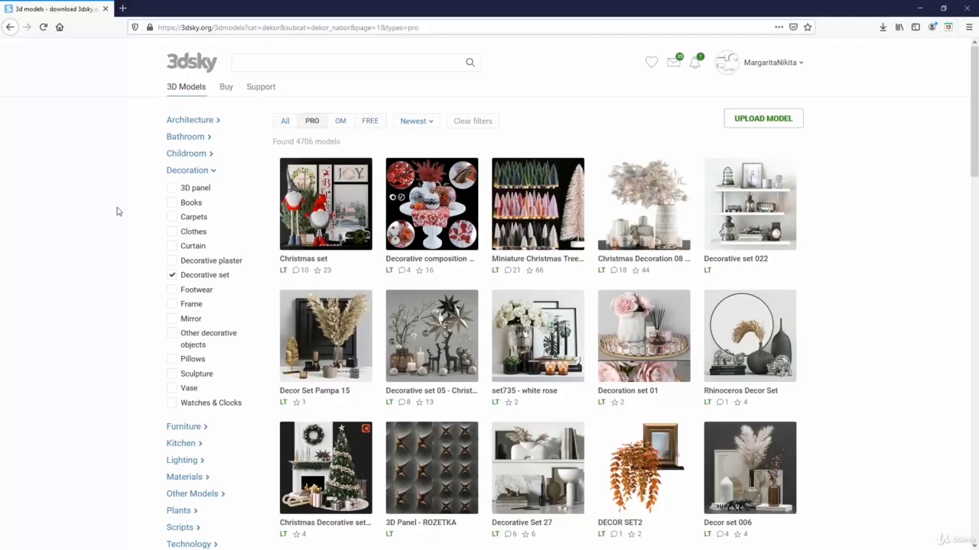
scroll(117, 212, "down", 1)
scroll(117, 211, "down", 5)
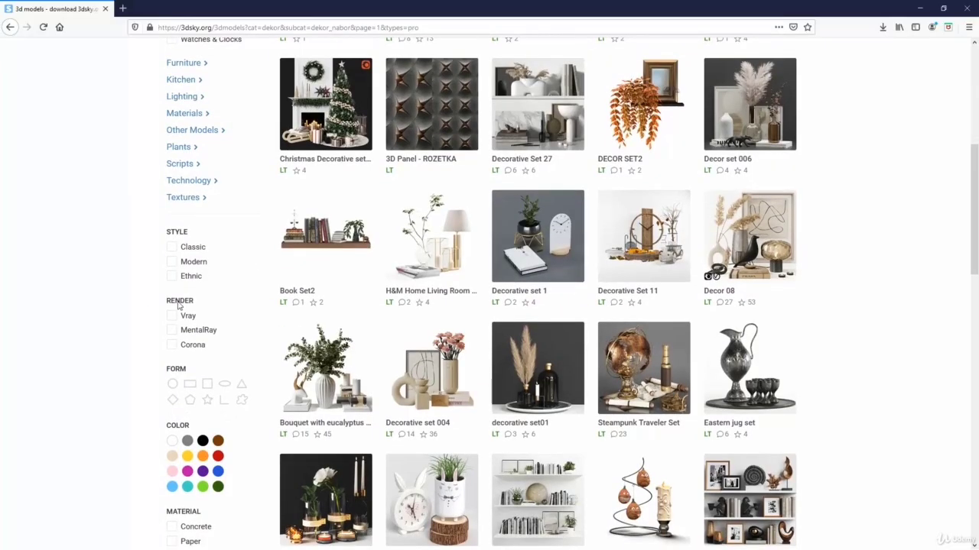
left_click(174, 316)
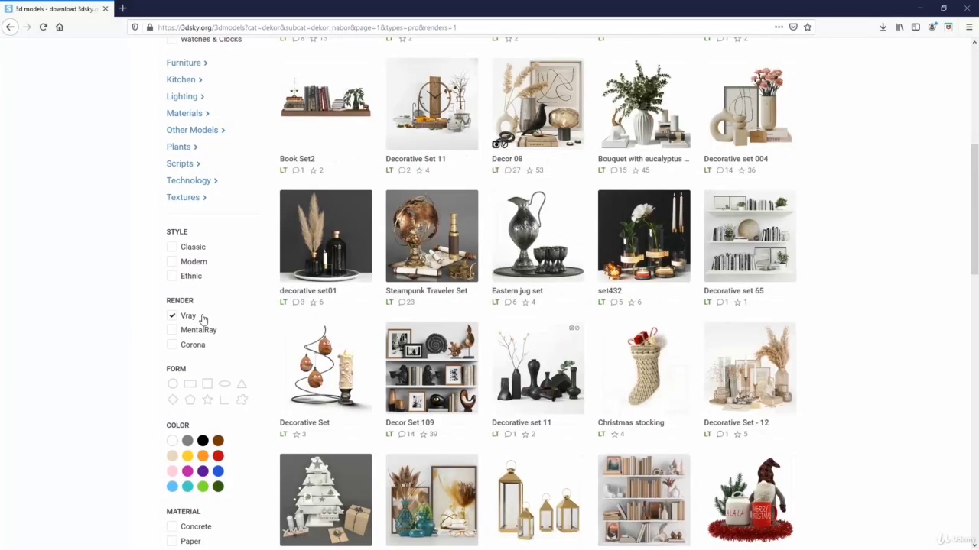
Step: Browse the filtered decorative sets and change their sort order to Top
scroll(861, 300, "up", 4)
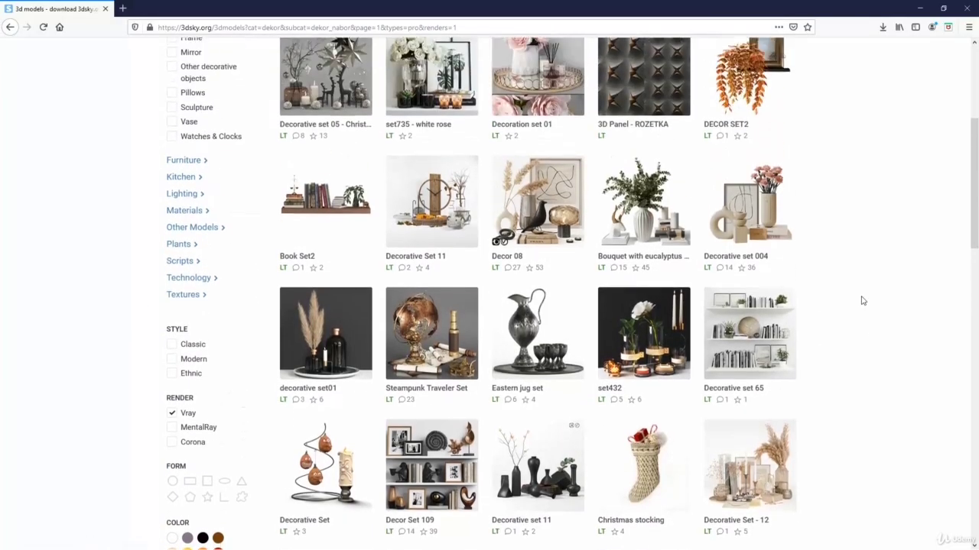
scroll(860, 300, "up", 4)
scroll(862, 300, "down", 6)
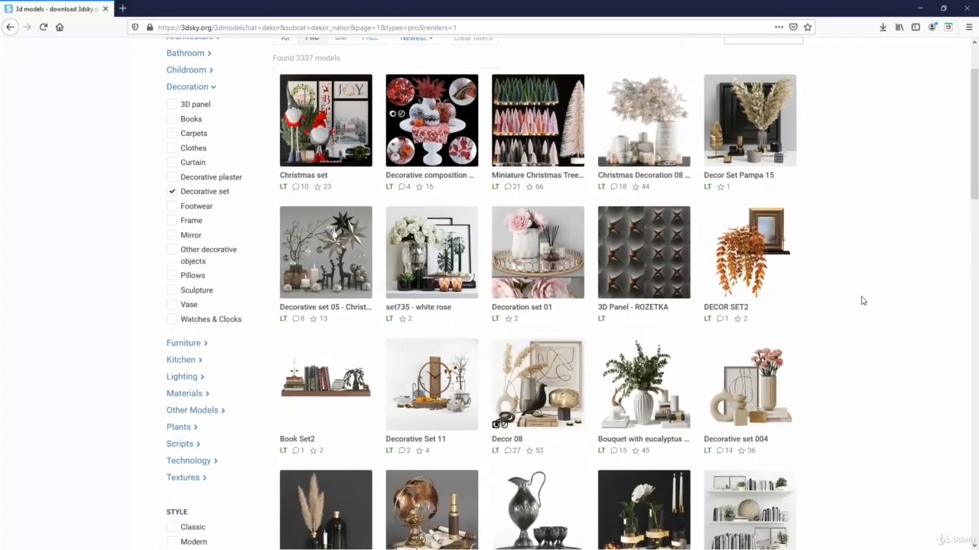
scroll(861, 301, "down", 7)
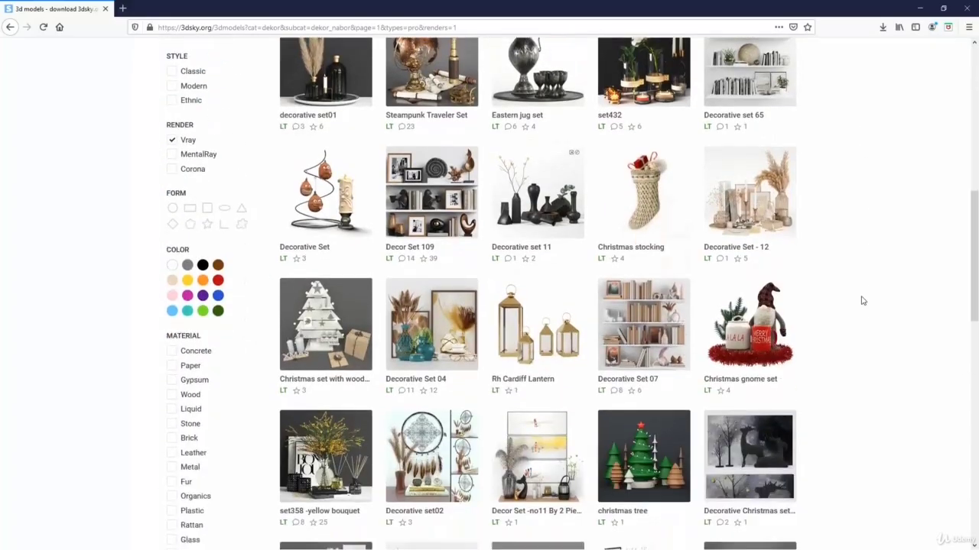
scroll(861, 300, "down", 8)
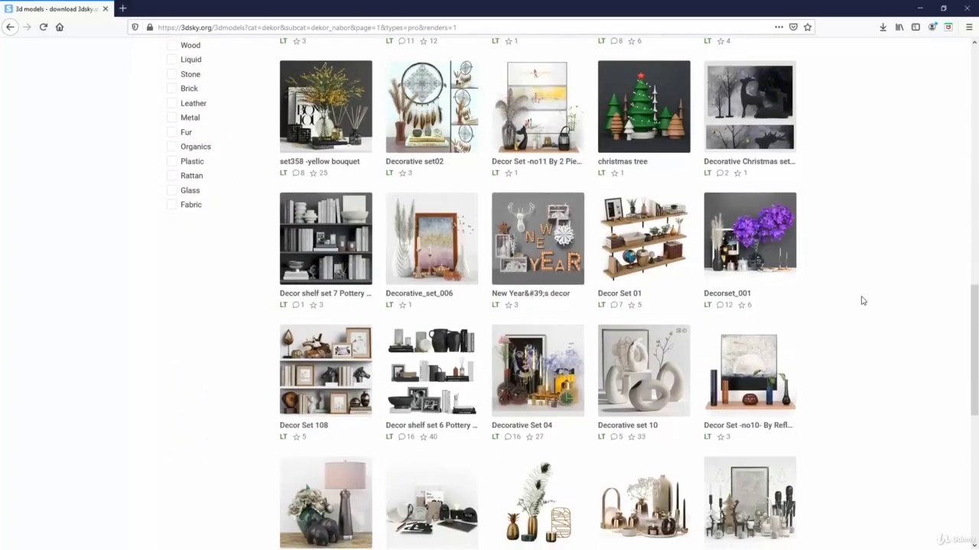
scroll(861, 301, "down", 5)
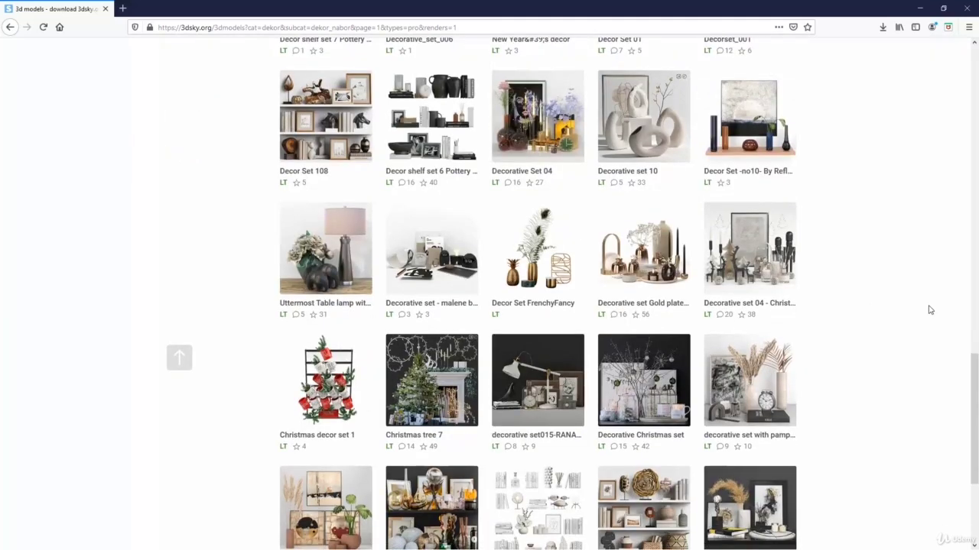
left_click_drag(975, 390, 976, 82)
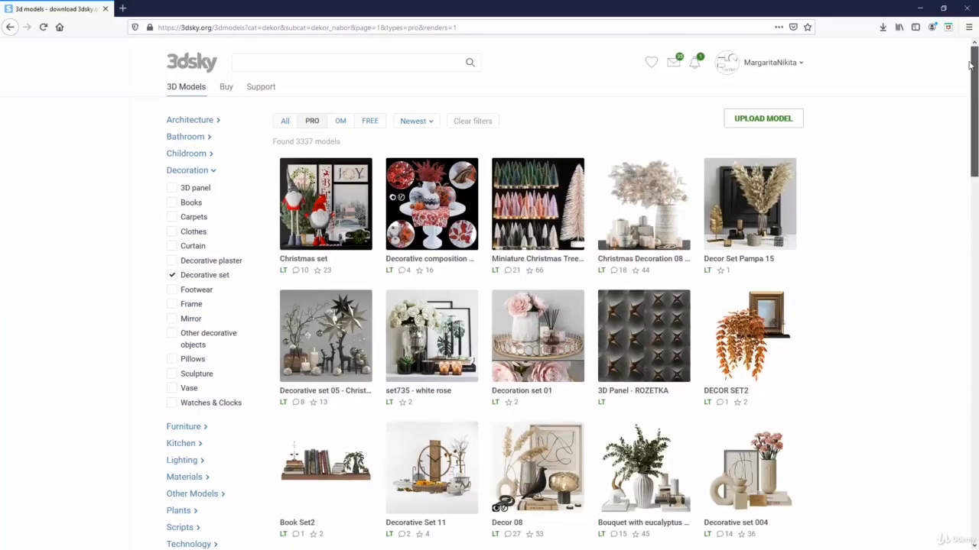
left_click(428, 122)
left_click(421, 162)
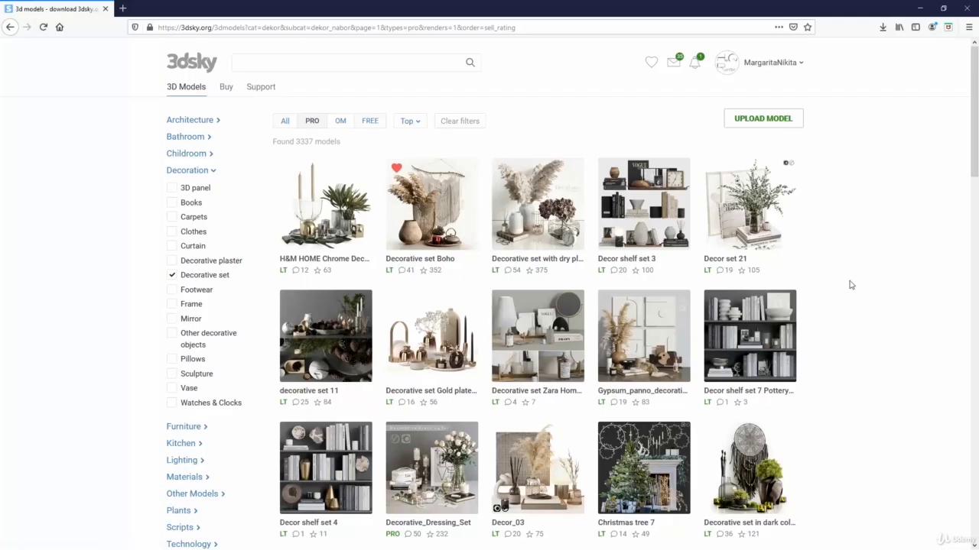
Step: Find the "Decorative set with eucalyptus" model among the top results and open its page
scroll(851, 284, "down", 4)
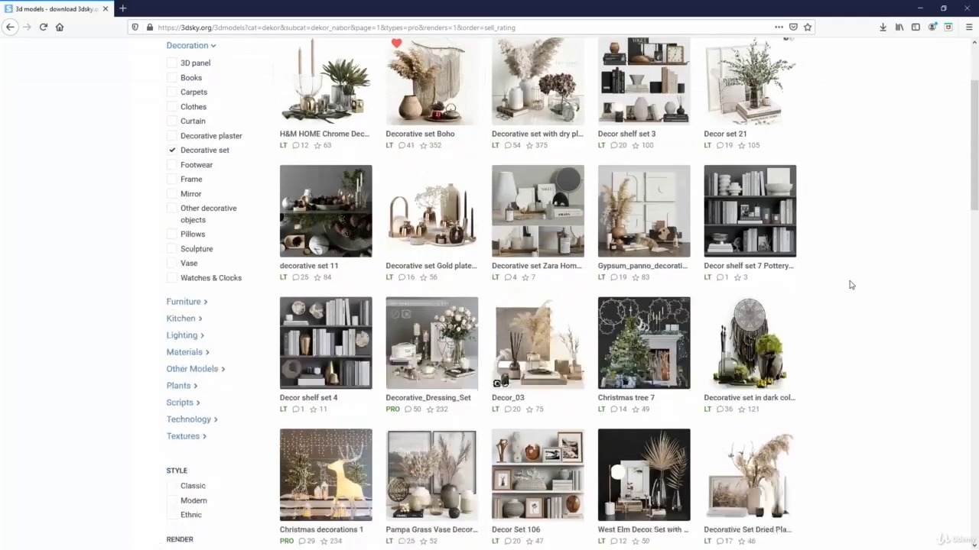
scroll(851, 284, "down", 3)
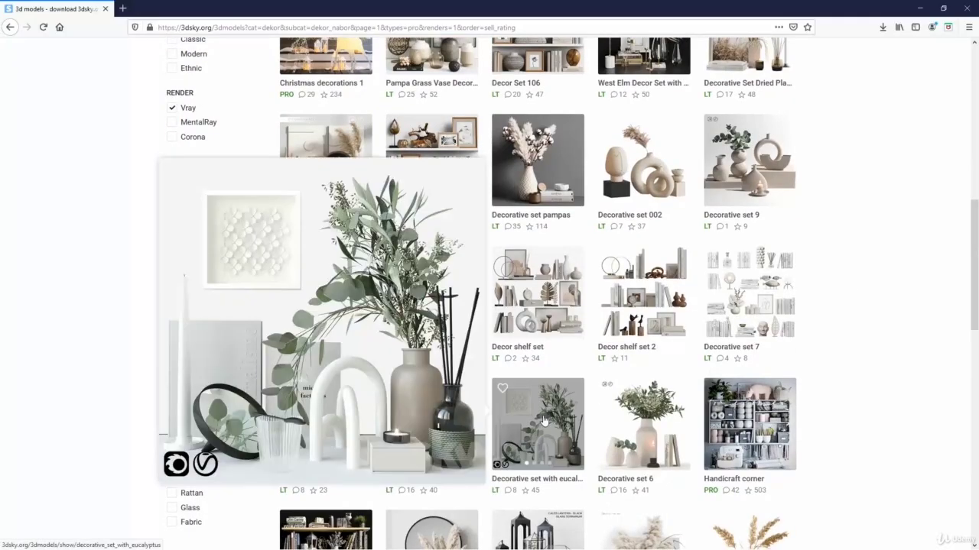
left_click(544, 419)
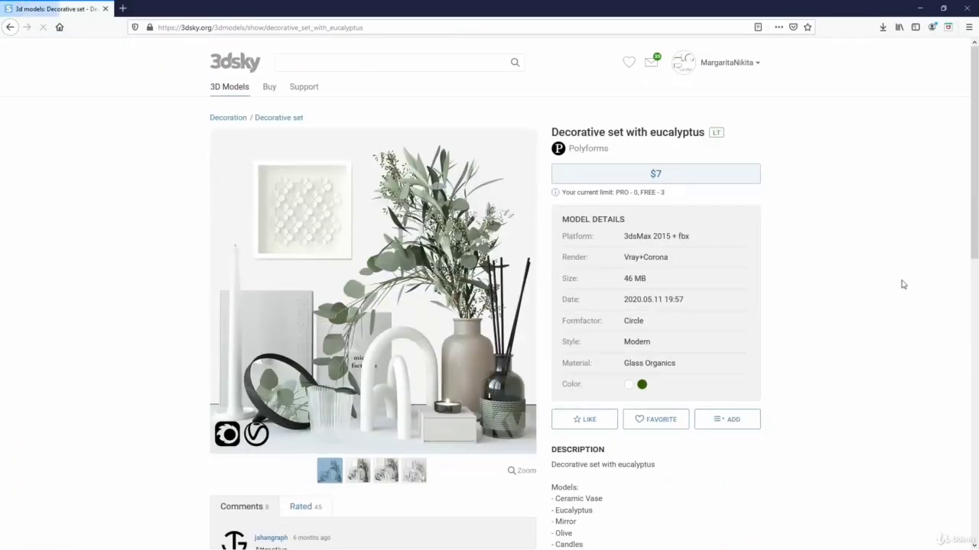
Step: Go to the purchase page from the model's price and set the number of PRO 3D models to 2
left_click(670, 176)
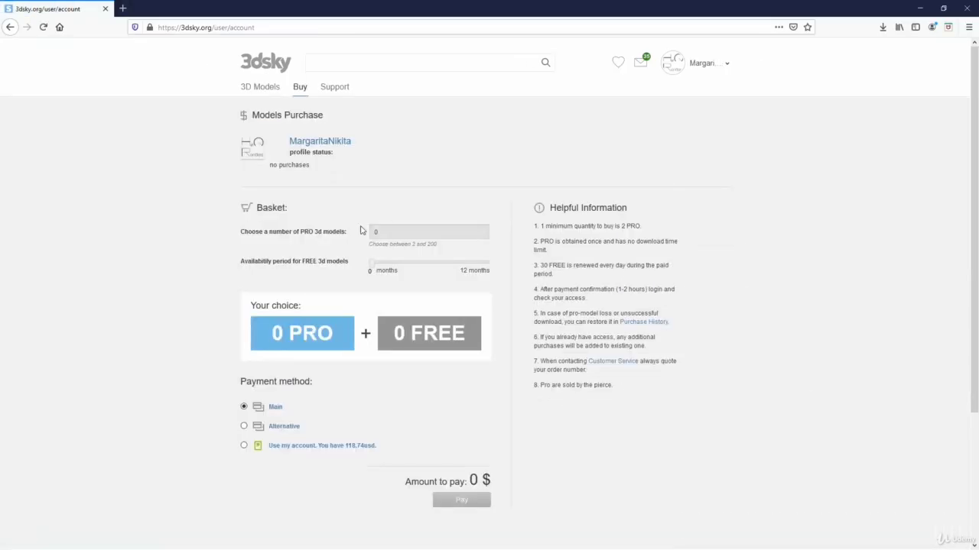
left_click_drag(391, 232, 359, 227)
type("2")
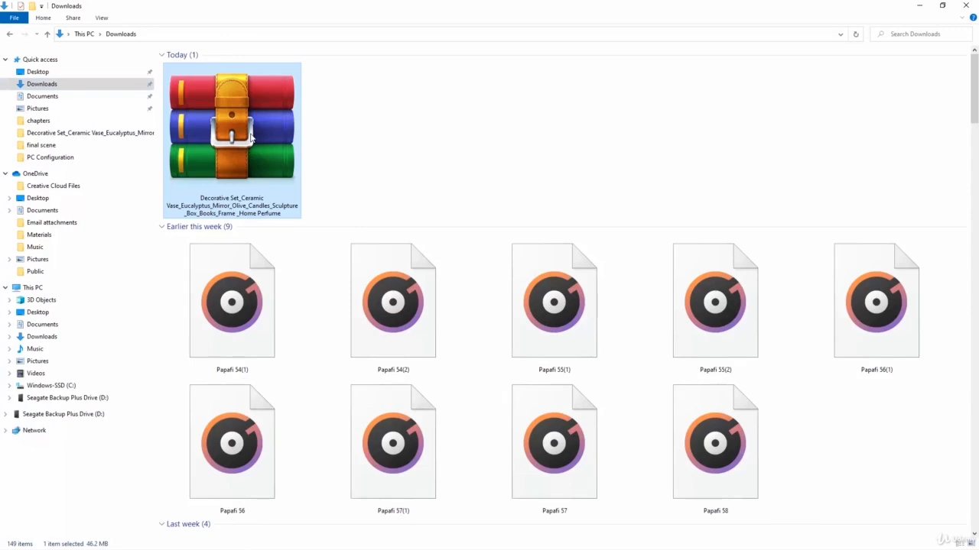
Step: Extract the downloaded Decorative Set archive directly into the Downloads folder
double_click(251, 134)
right_click(251, 135)
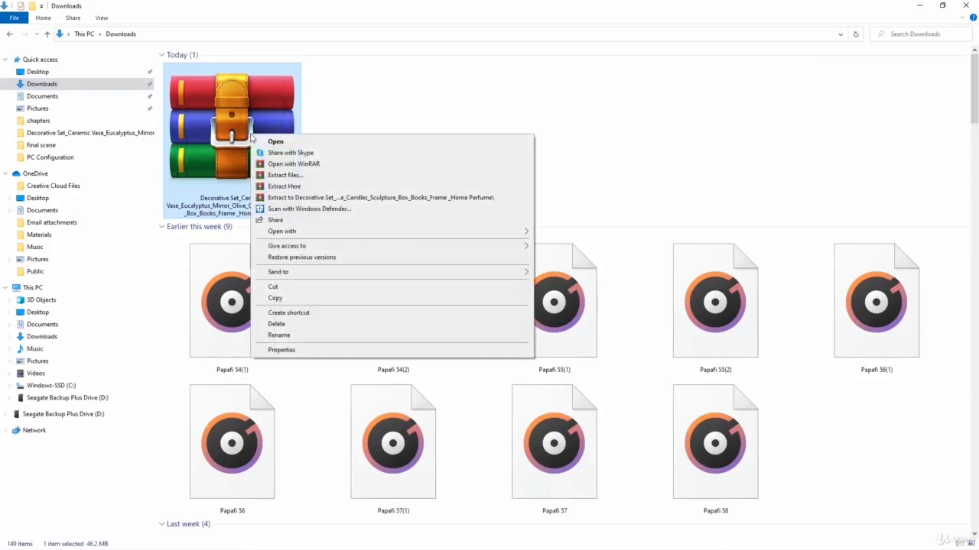
left_click(301, 188)
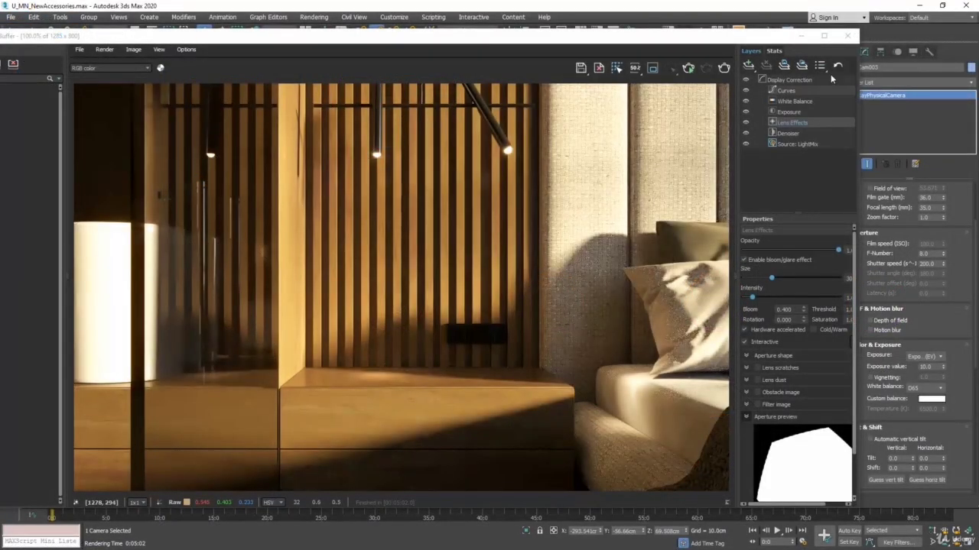
Step: Switch to 3ds Max, close the render windows, and merge the group from "Decorative set with eucalyptus_Vray" into the scene
left_click(847, 35)
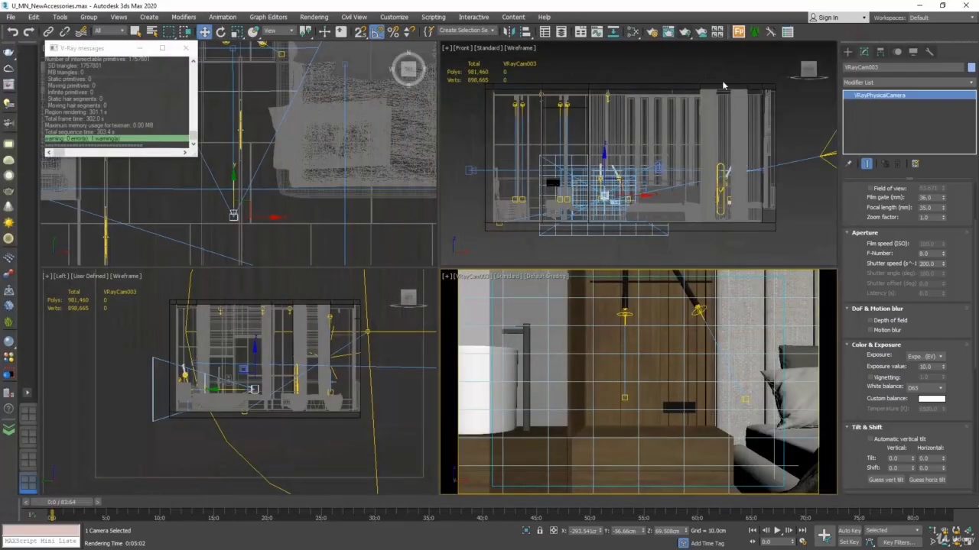
left_click(189, 51)
left_click(12, 17)
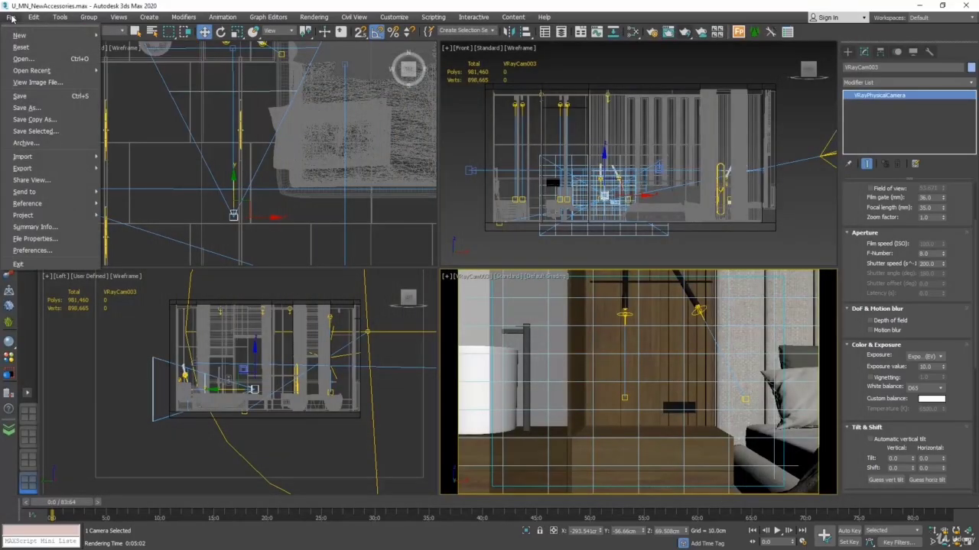
mouse_move(46, 157)
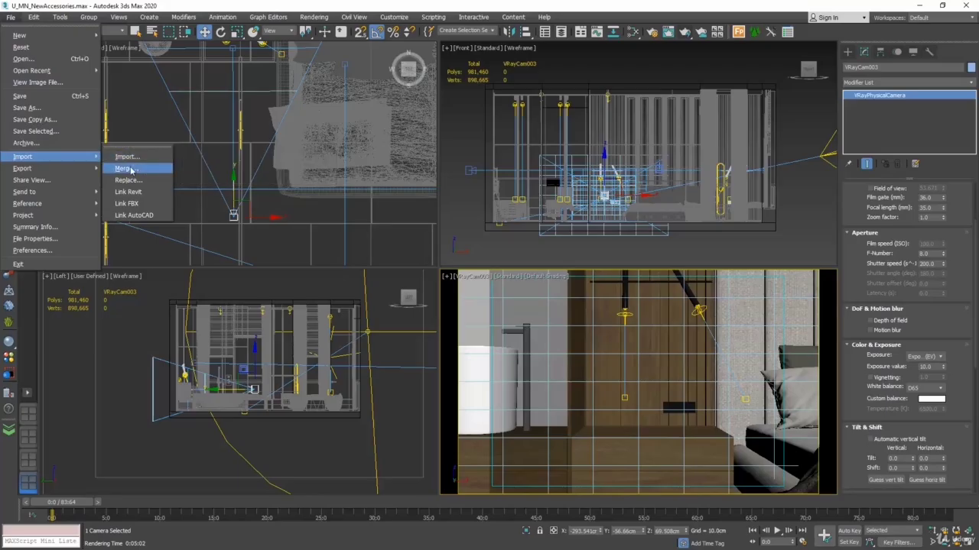
left_click(147, 169)
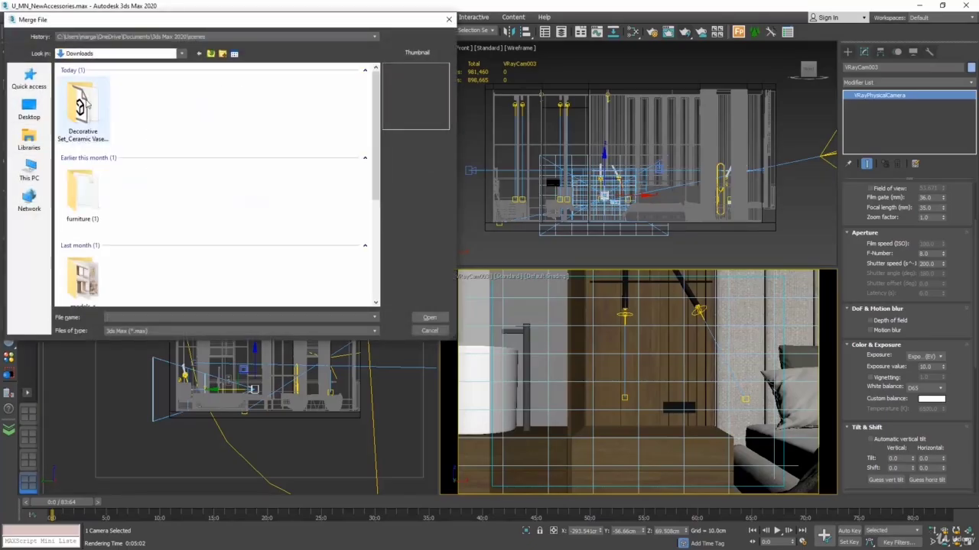
double_click(81, 102)
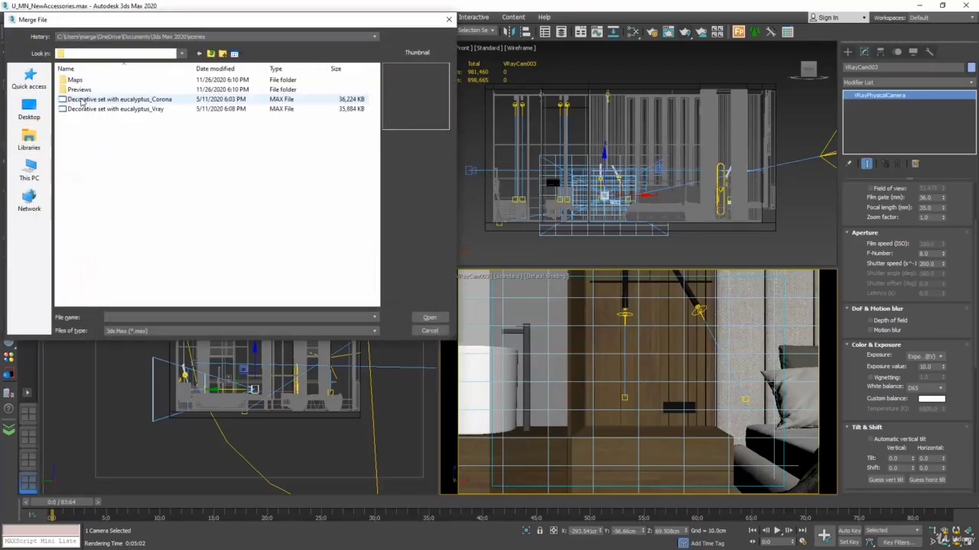
left_click(160, 111)
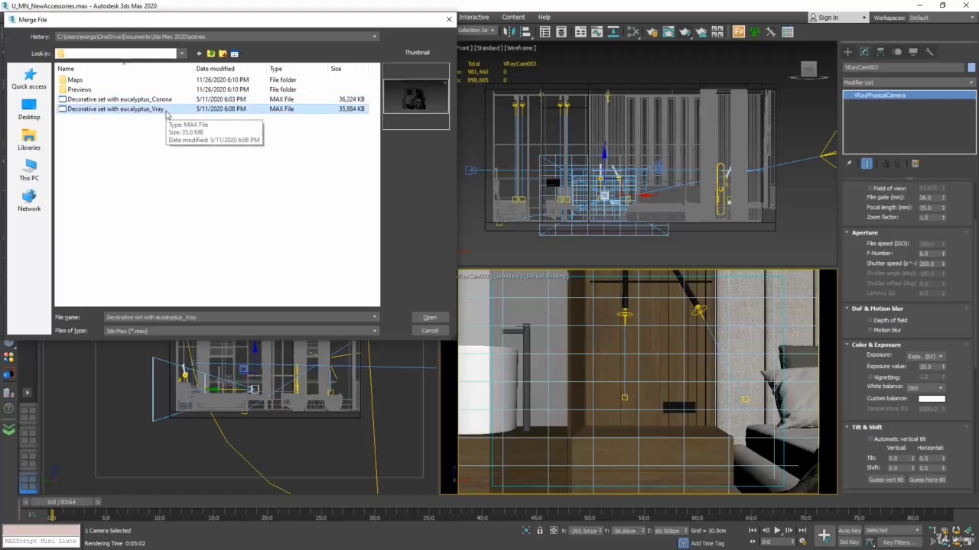
left_click(430, 318)
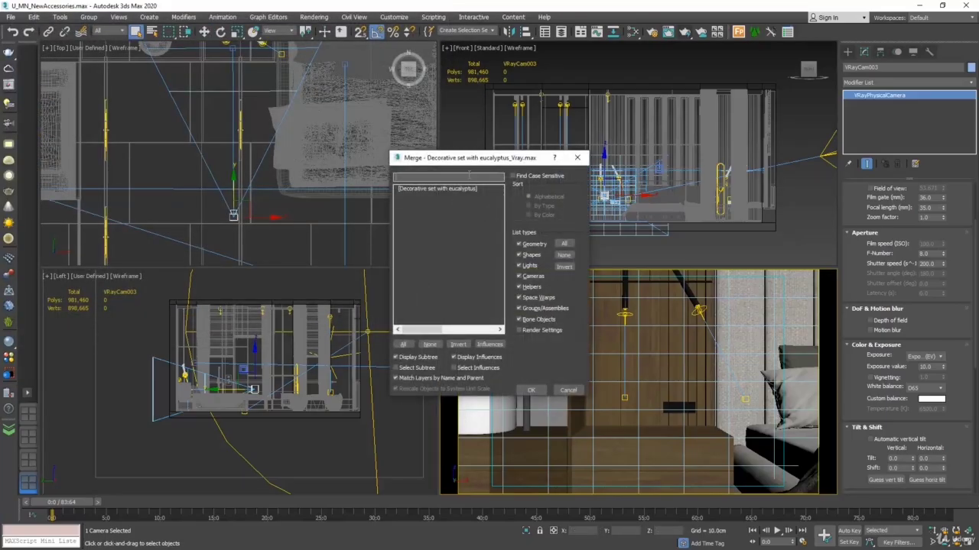
left_click_drag(475, 165, 287, 181)
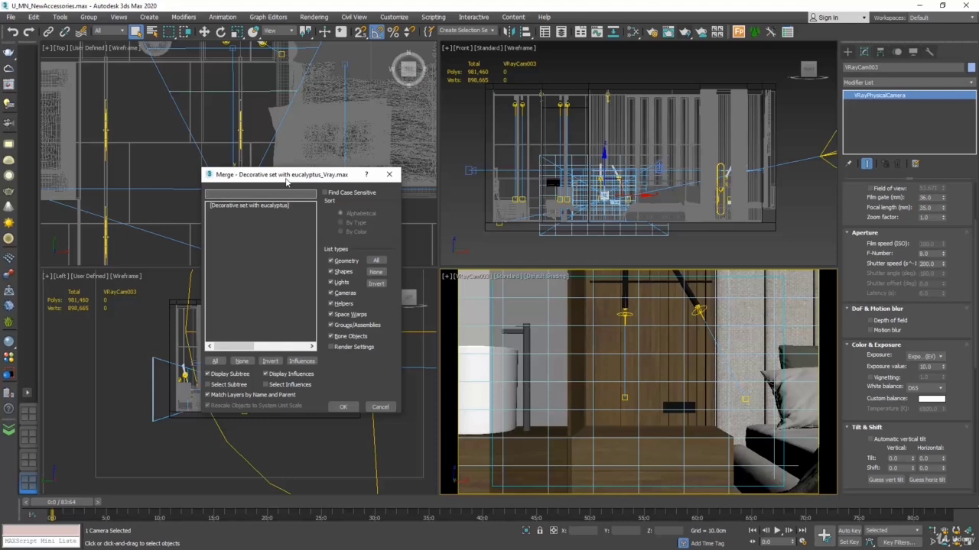
left_click(214, 207)
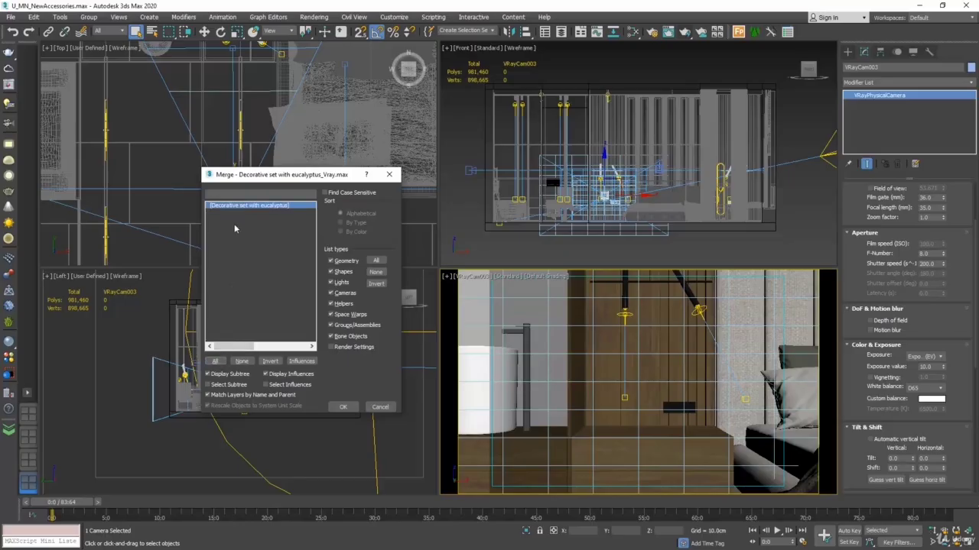
left_click(345, 407)
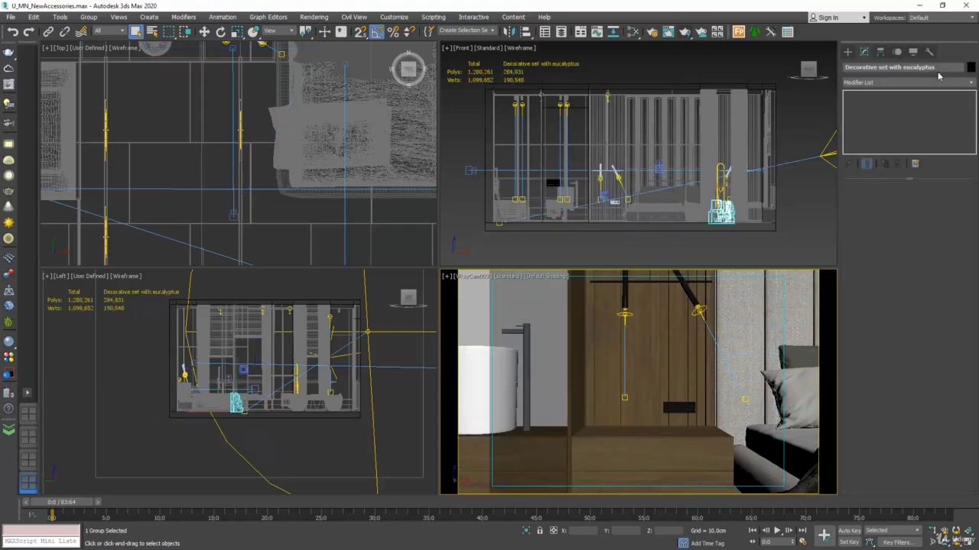
Step: Rename the merged decorative group as Flower Set
left_click(942, 67)
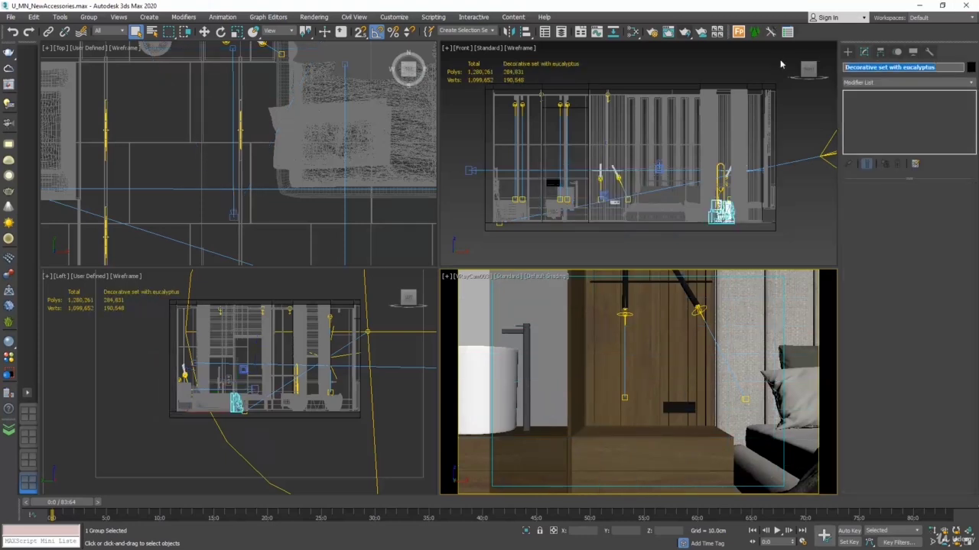
type("Flower Set")
Step: Move the Flower Set in plan over the bedside cabinet beside the bed
left_click(968, 535)
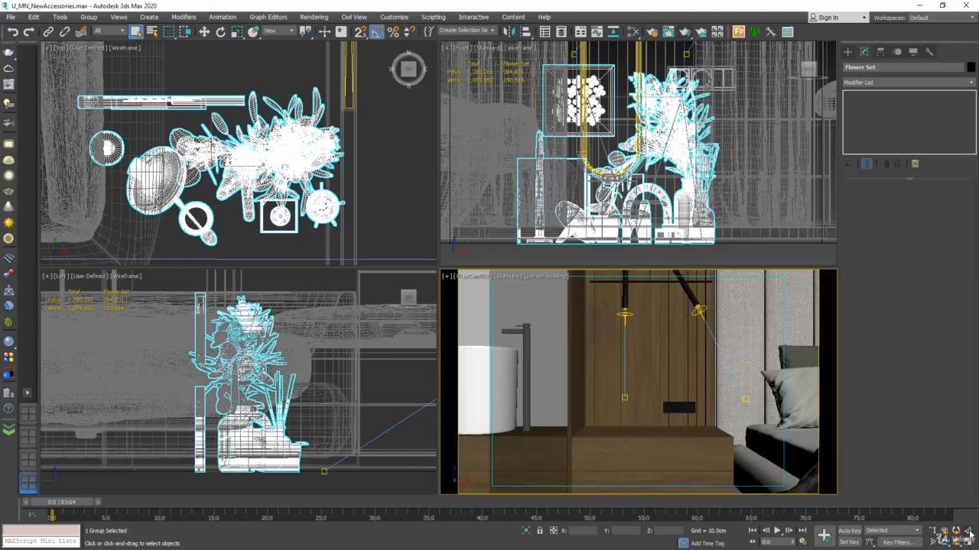
left_click(204, 31)
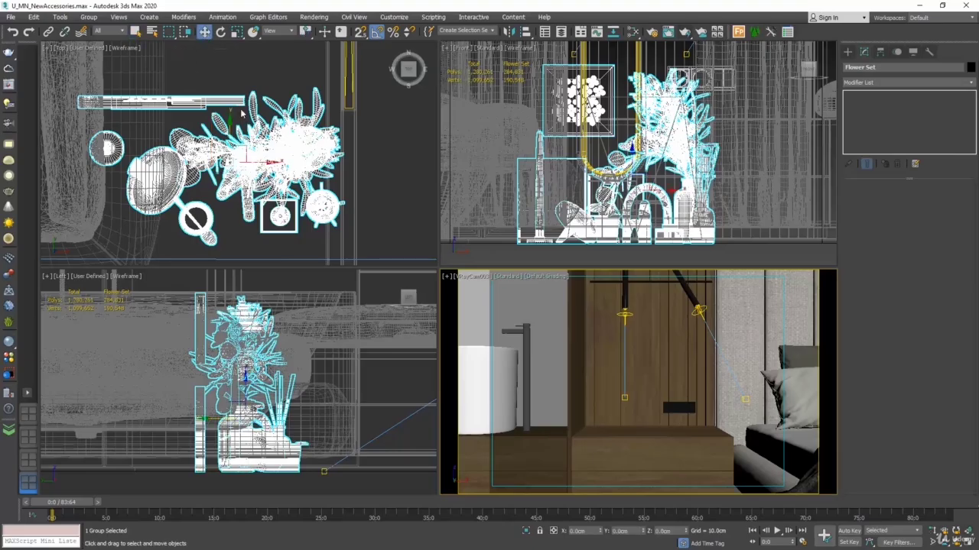
scroll(264, 91, "down", 3)
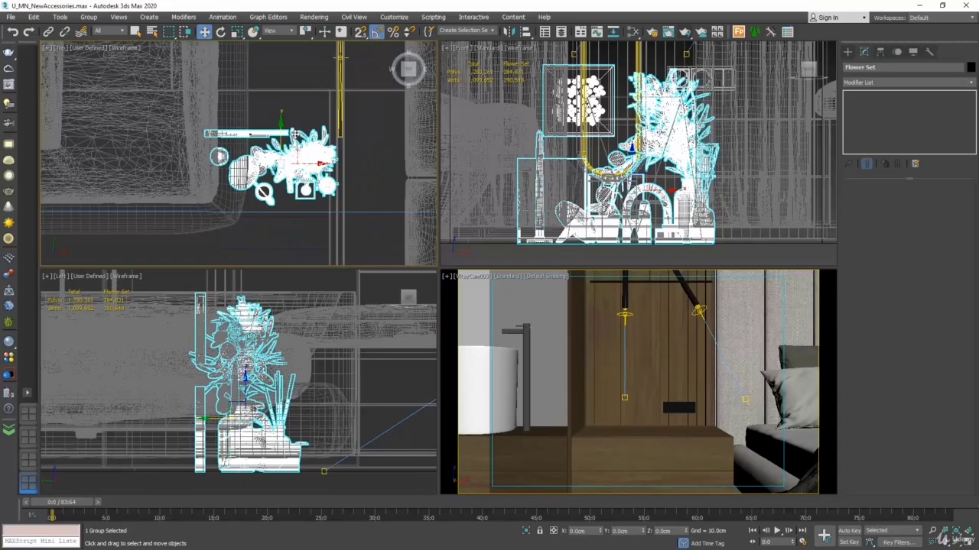
scroll(294, 152, "down", 6)
left_click_drag(299, 141, 251, 110)
scroll(245, 117, "up", 7)
scroll(253, 174, "down", 2)
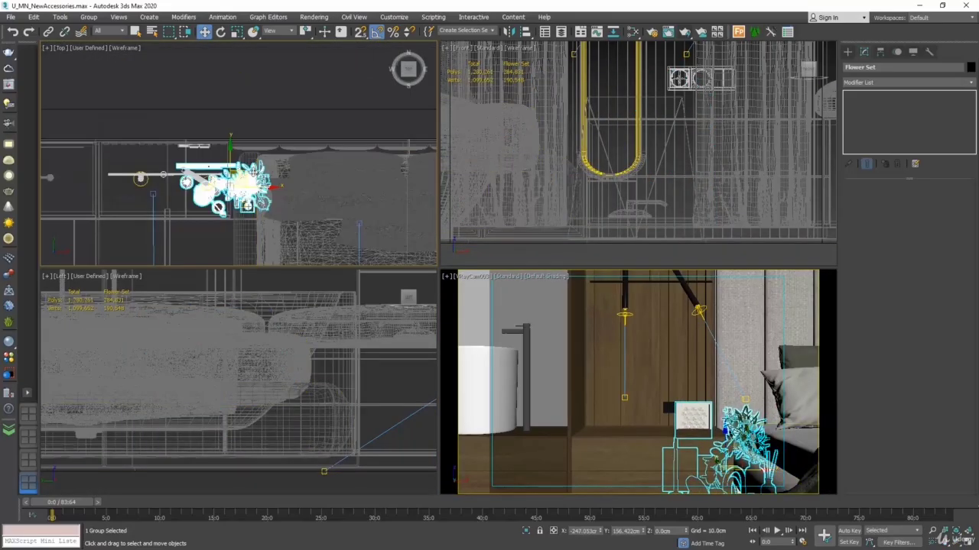
left_click_drag(252, 172, 201, 168)
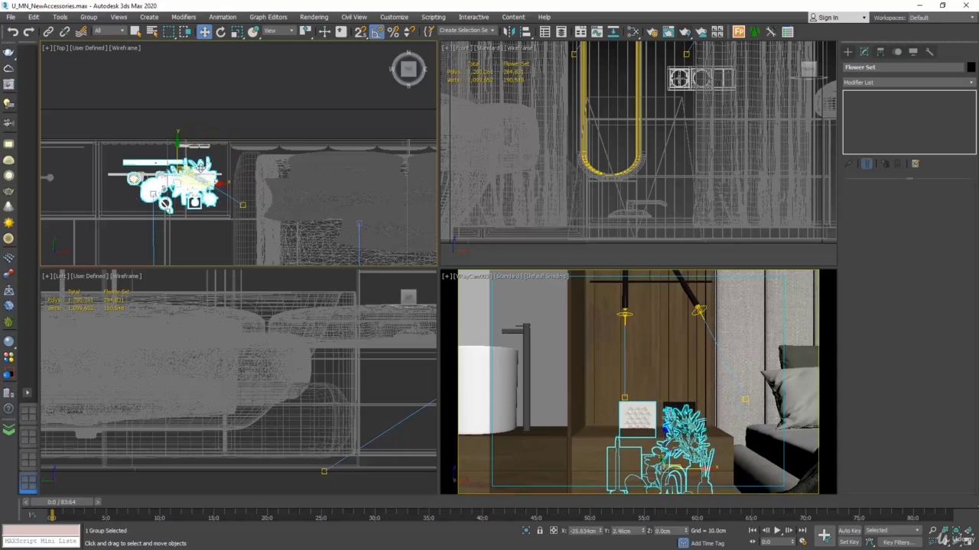
Step: Isolate the Flower Set together with the bedside cabinet
left_click(223, 215, "ctrl")
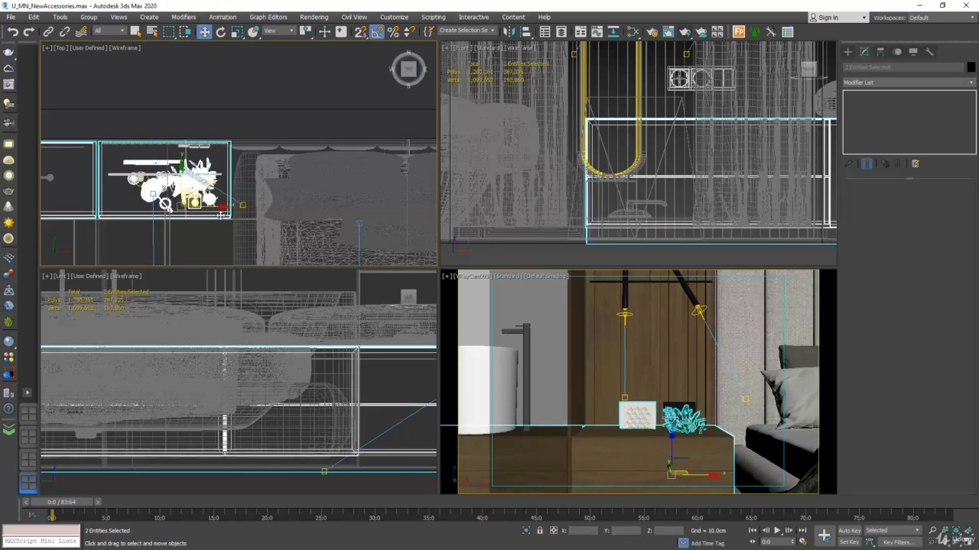
right_click(221, 217)
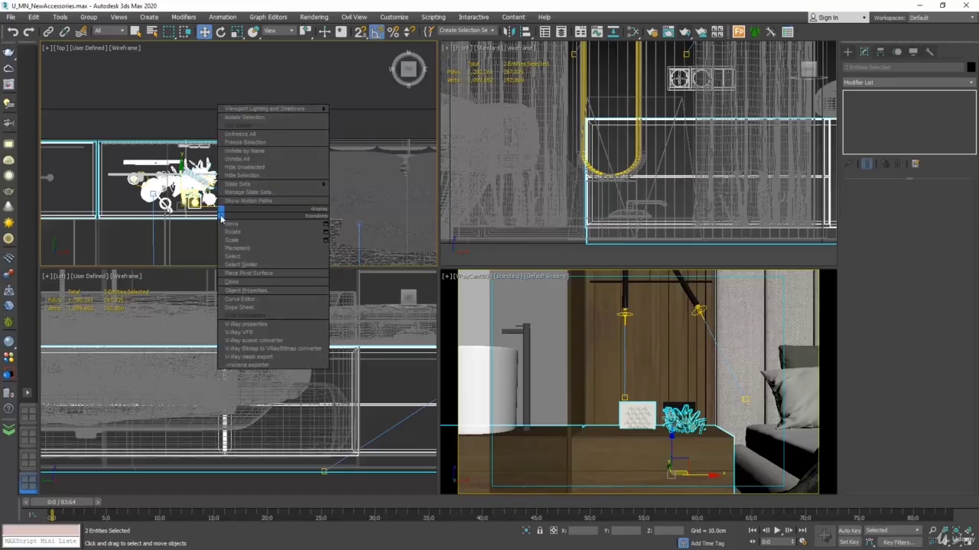
left_click(255, 118)
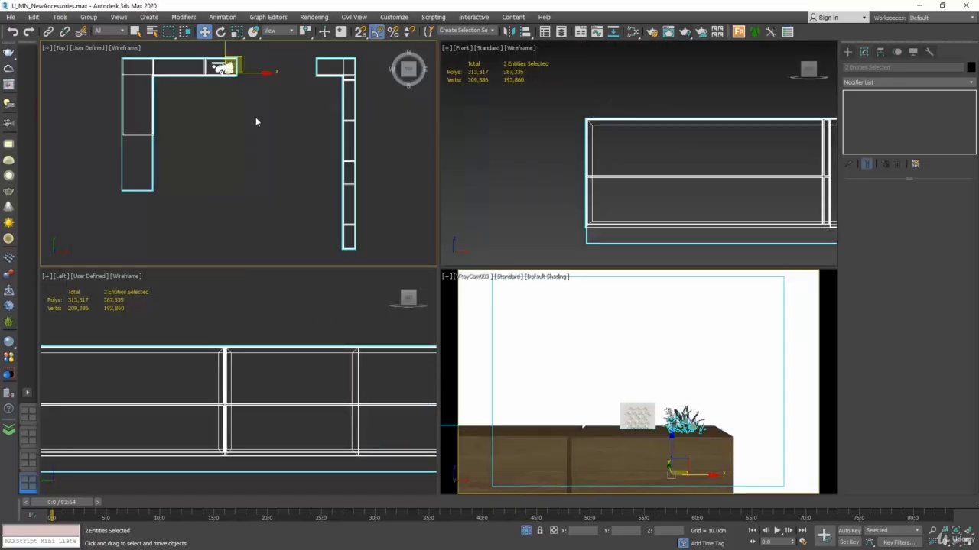
left_click(263, 141)
Step: Raise the Flower Set to rest on the cabinet's top surface, at a height of about 39.4 cm
scroll(258, 115, "up", 5)
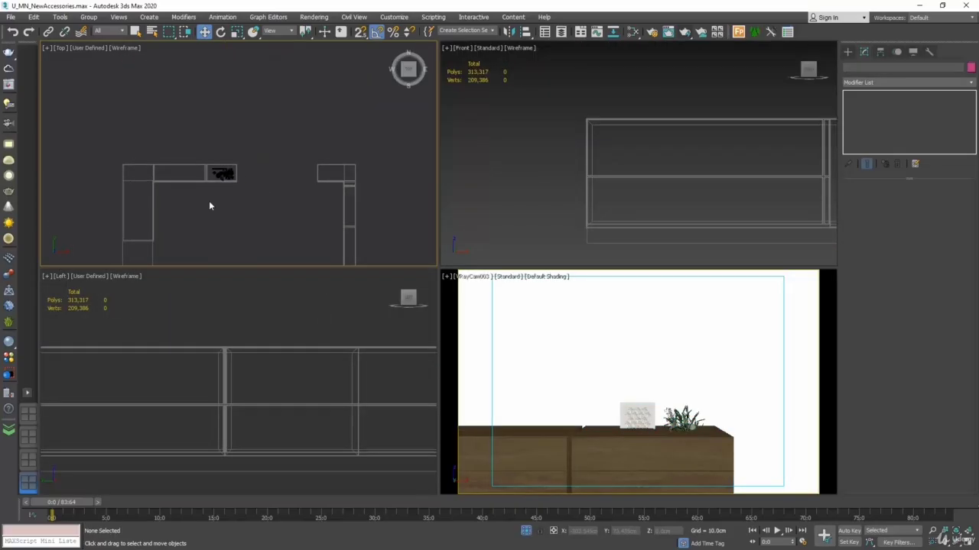
scroll(232, 187, "up", 5)
middle_click_drag(263, 153, 215, 251)
left_click(239, 147)
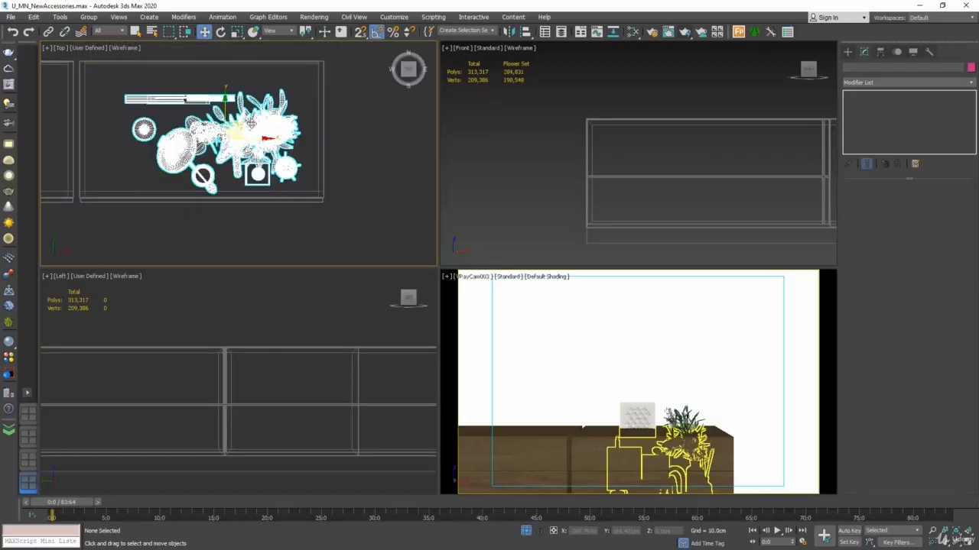
scroll(505, 139, "down", 4)
middle_click_drag(559, 154, 469, 167)
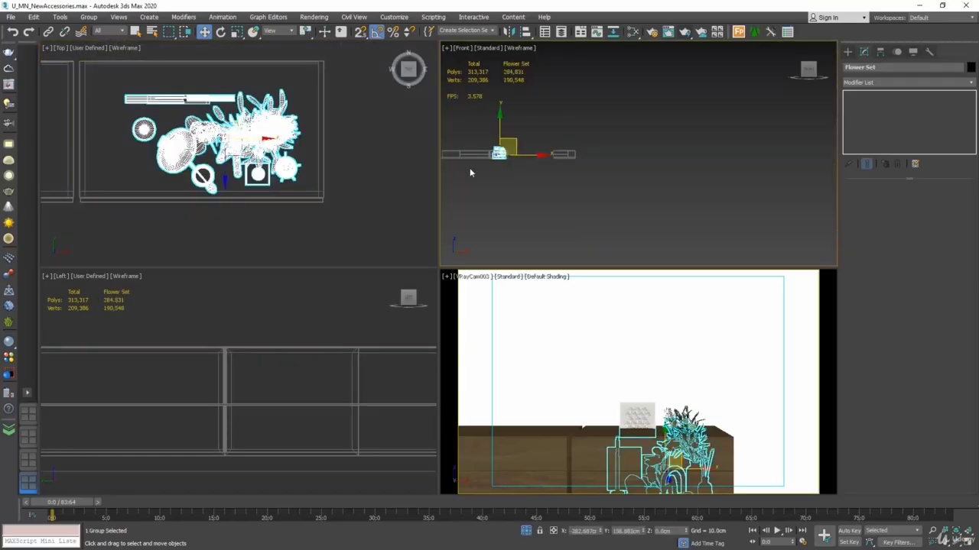
scroll(503, 158, "up", 3)
scroll(503, 158, "up", 5)
left_click_drag(504, 200, 519, 159)
scroll(506, 136, "up", 8)
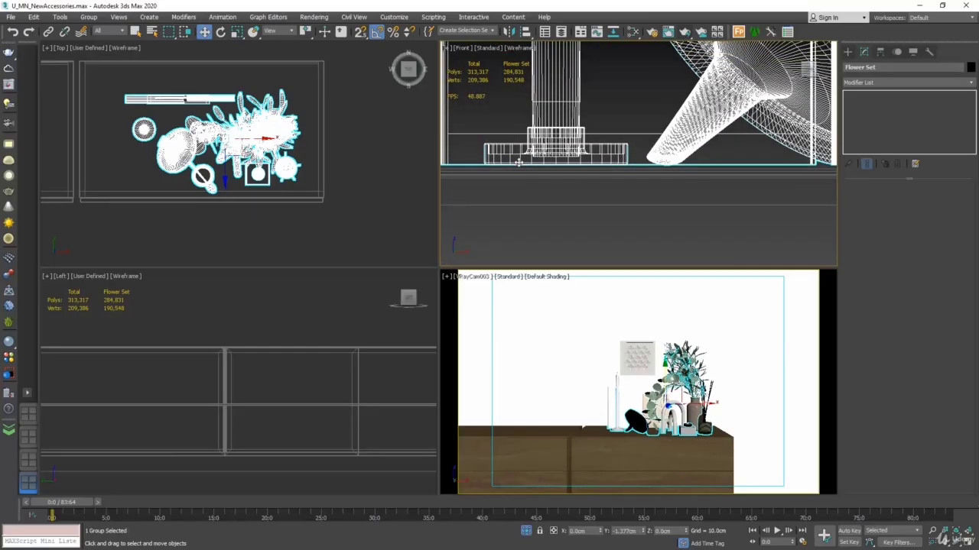
scroll(512, 168, "up", 4)
scroll(512, 170, "up", 5)
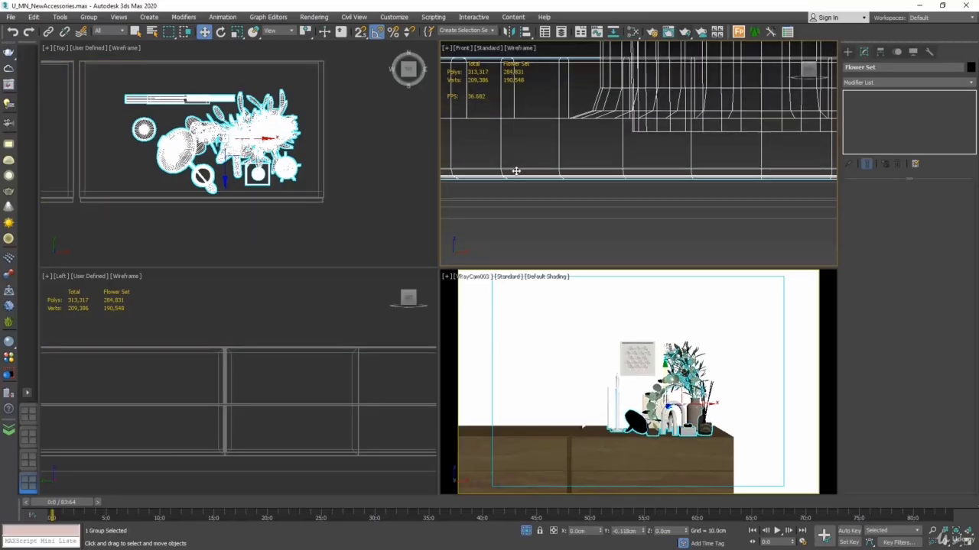
left_click_drag(515, 173, 520, 160)
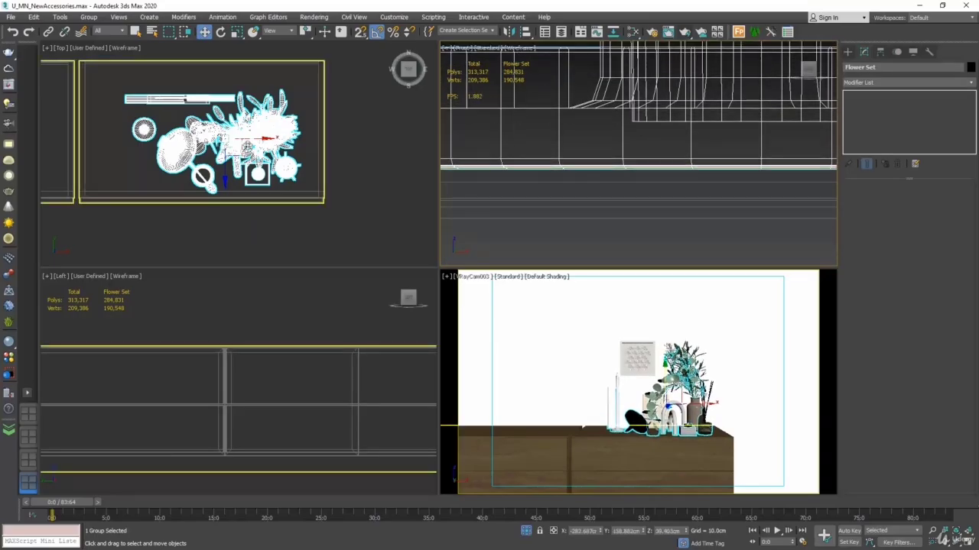
Step: Shift the Flower Set slightly away from the bed and toward the cabinet's back edge, and maximize the VRayCam003 view
middle_click_drag(240, 134, 237, 135)
left_click_drag(218, 111, 204, 90)
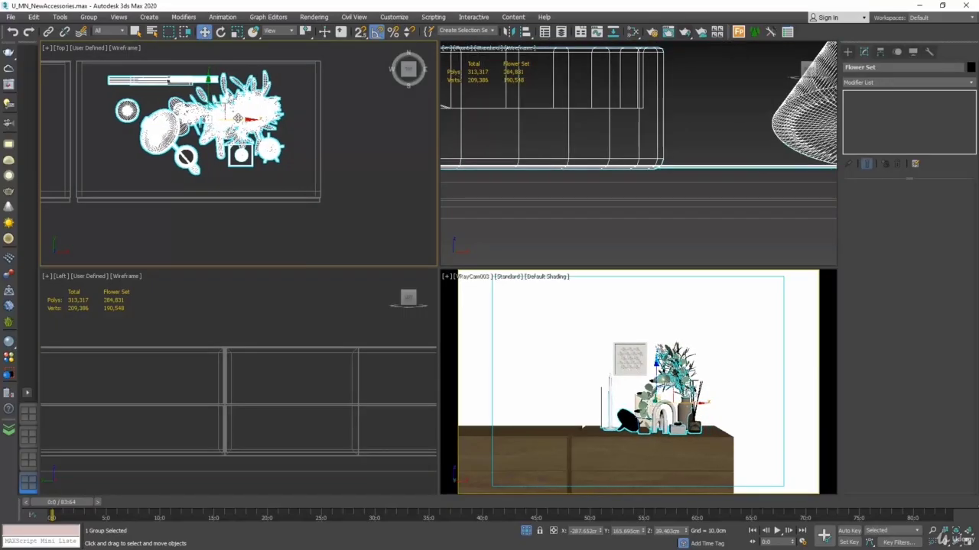
middle_click(558, 324)
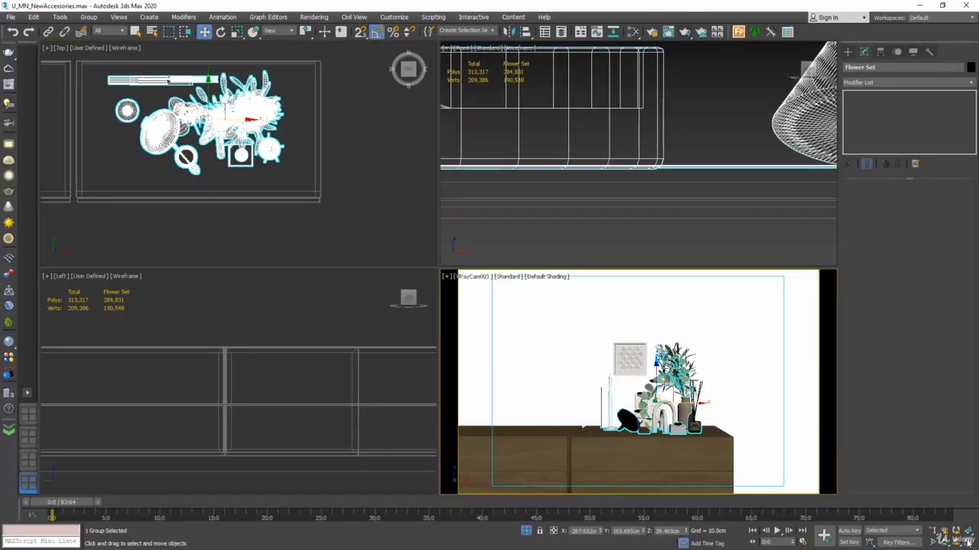
key("alt+w")
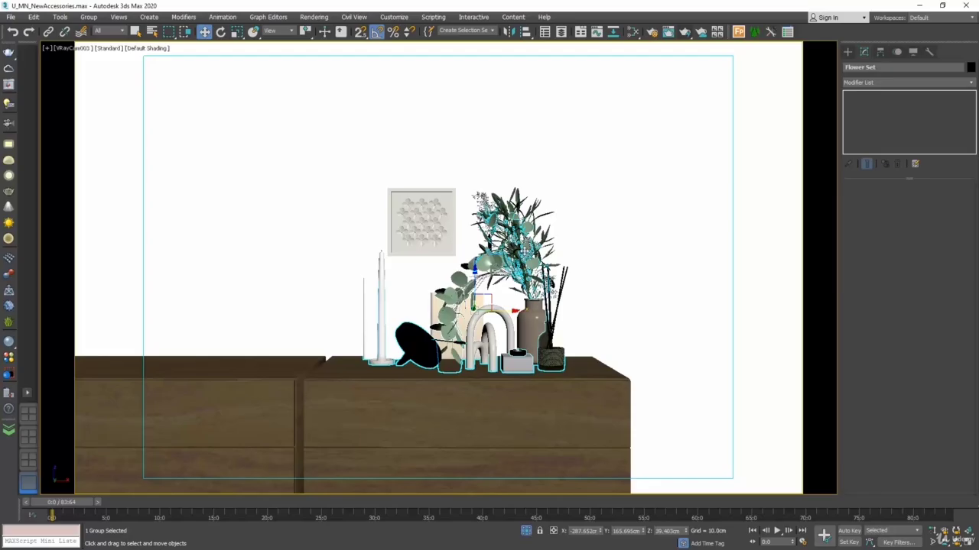
Step: Open the Flower Set group and select its individual pieces: the frame, the plant and the arch sculpture
left_click(114, 29)
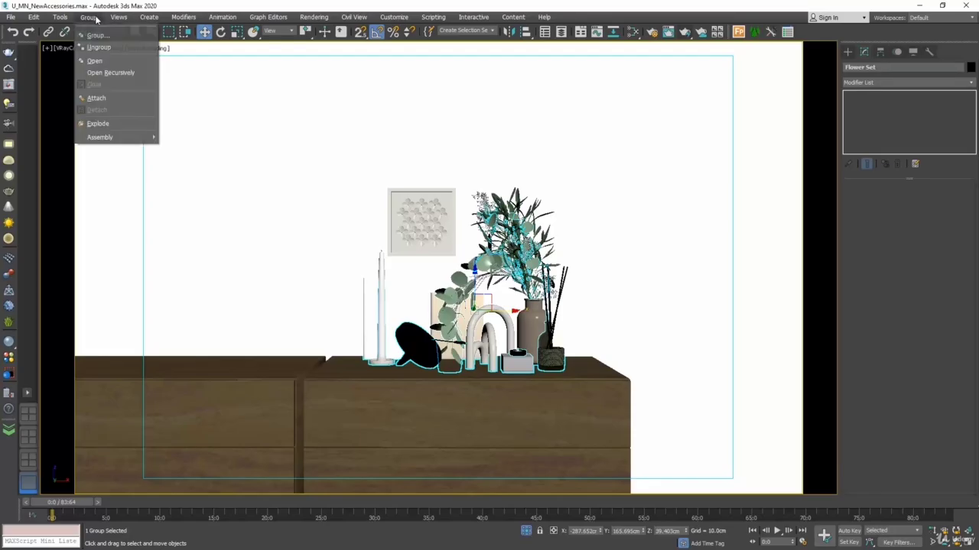
left_click(99, 64)
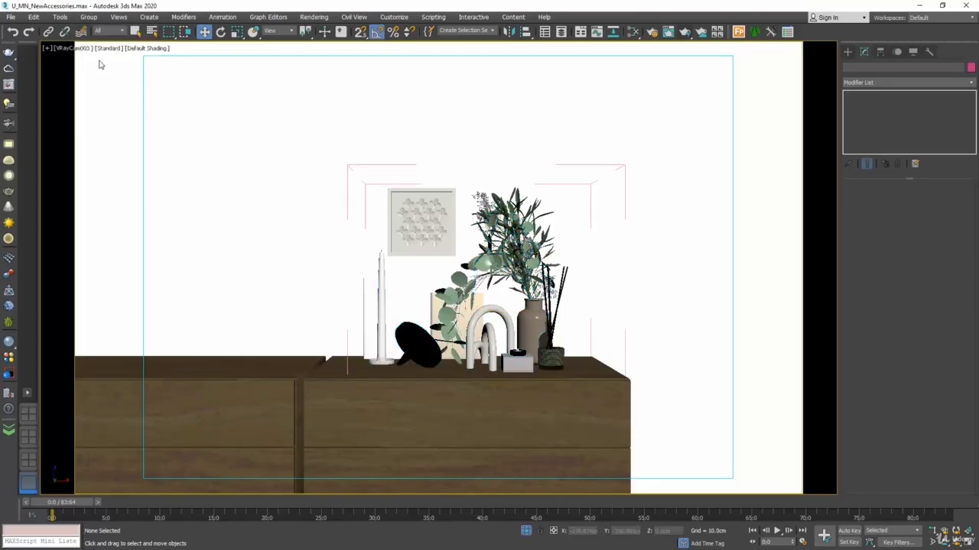
left_click(422, 220)
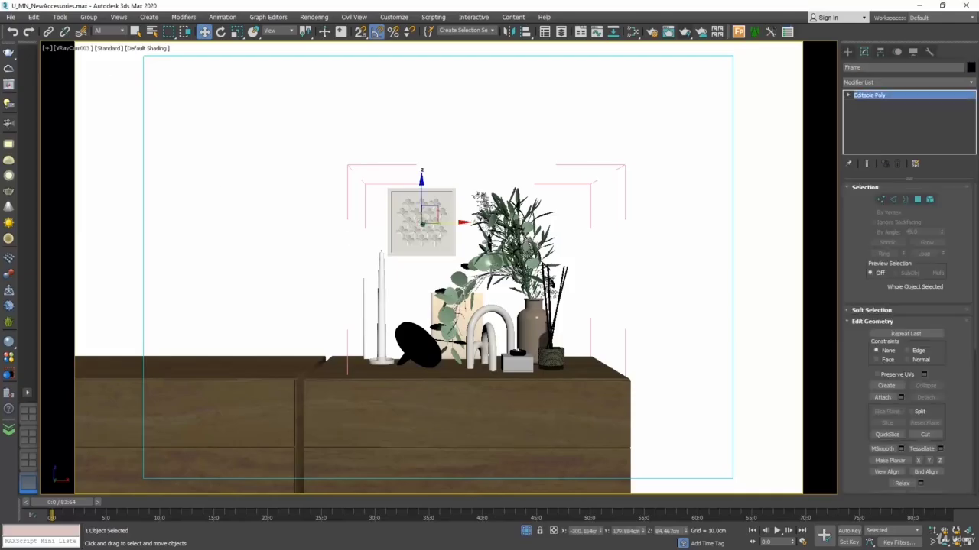
left_click(497, 243)
left_click(500, 316)
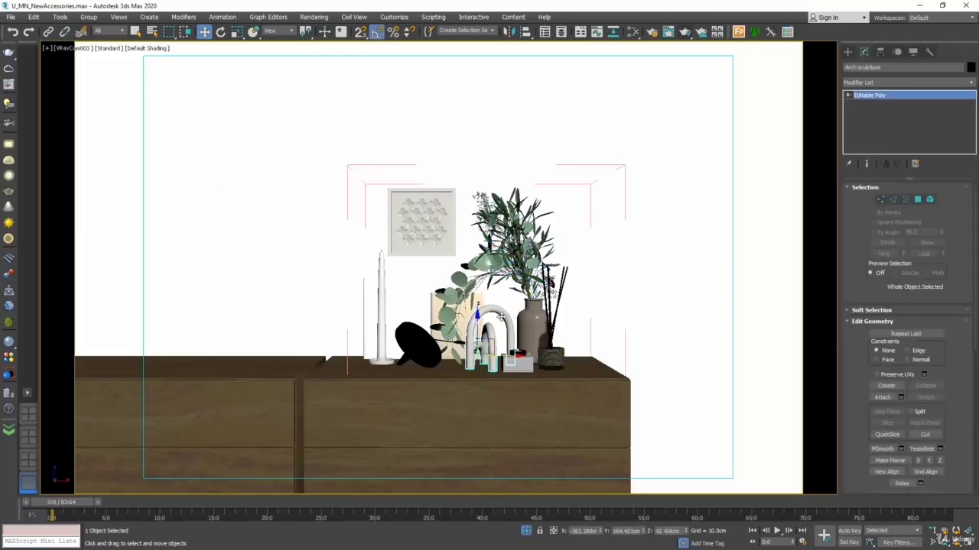
Step: Delete the mirror, the framed wall art and the candlestick from the accessory set
left_click(419, 338)
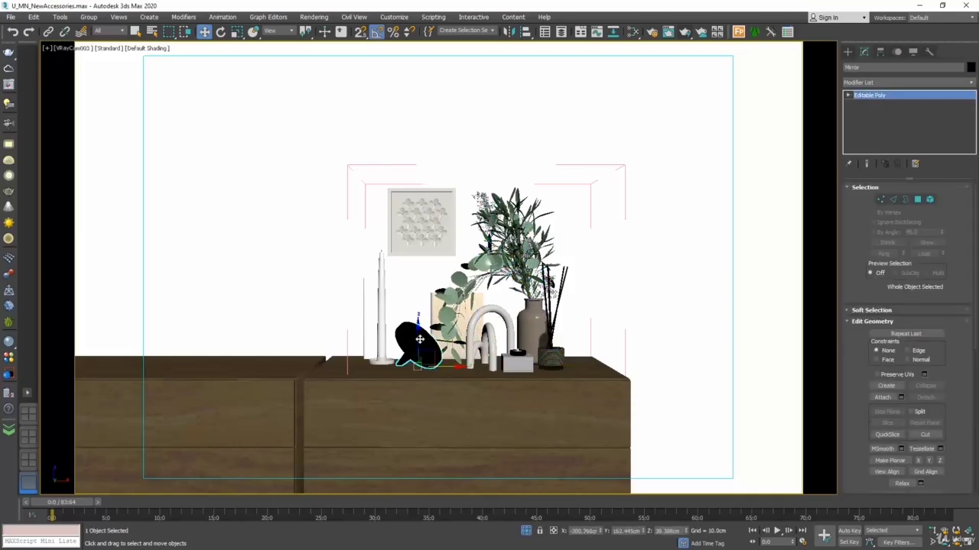
key("Delete")
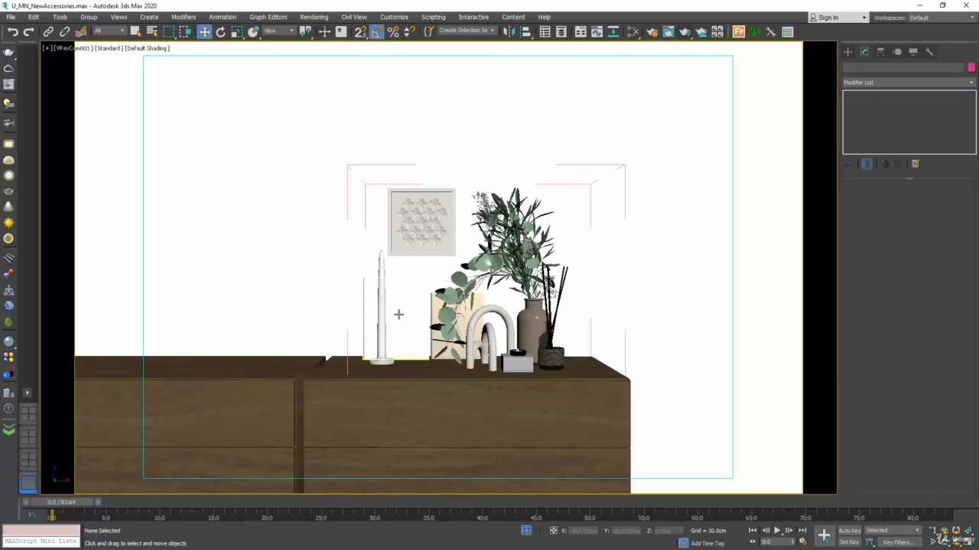
left_click(415, 240)
key("Delete")
left_click(383, 269)
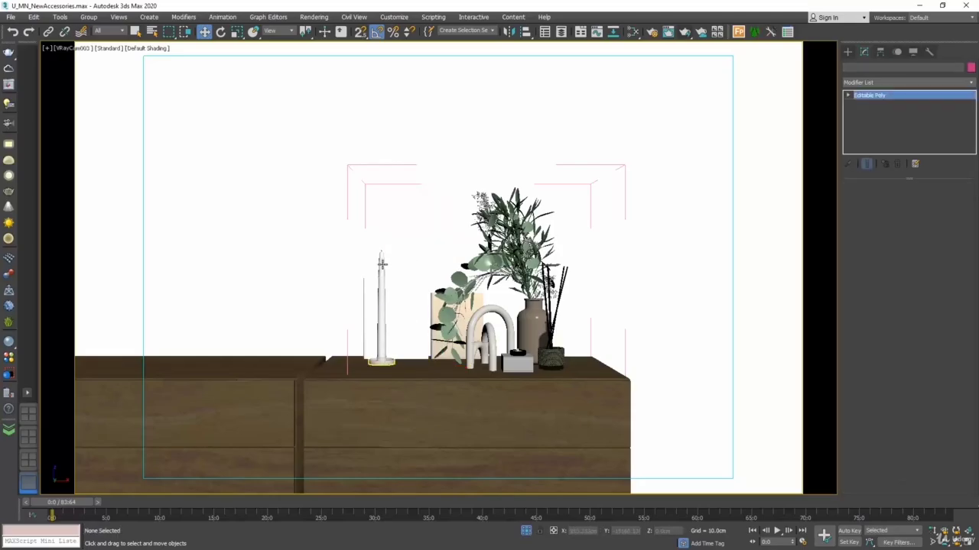
key("Delete")
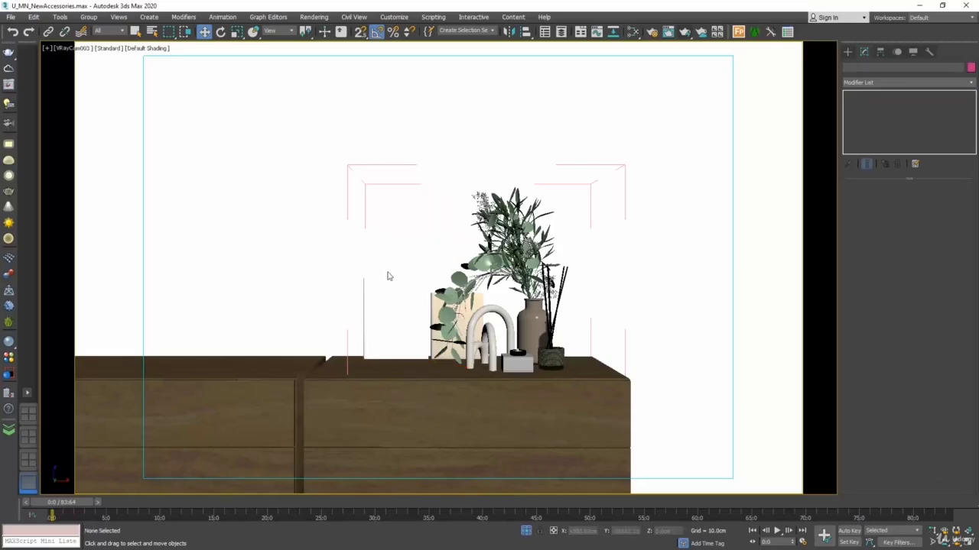
Step: Shift the two picture frames away from the bed and move the arch sculpture in front of the larger one
left_click(406, 299)
left_click(455, 322, "ctrl")
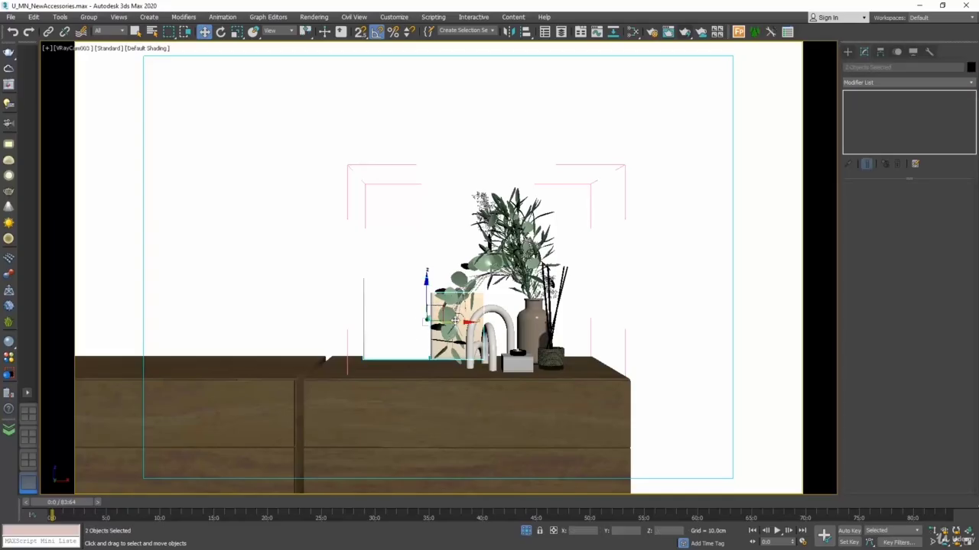
left_click_drag(456, 321, 433, 322)
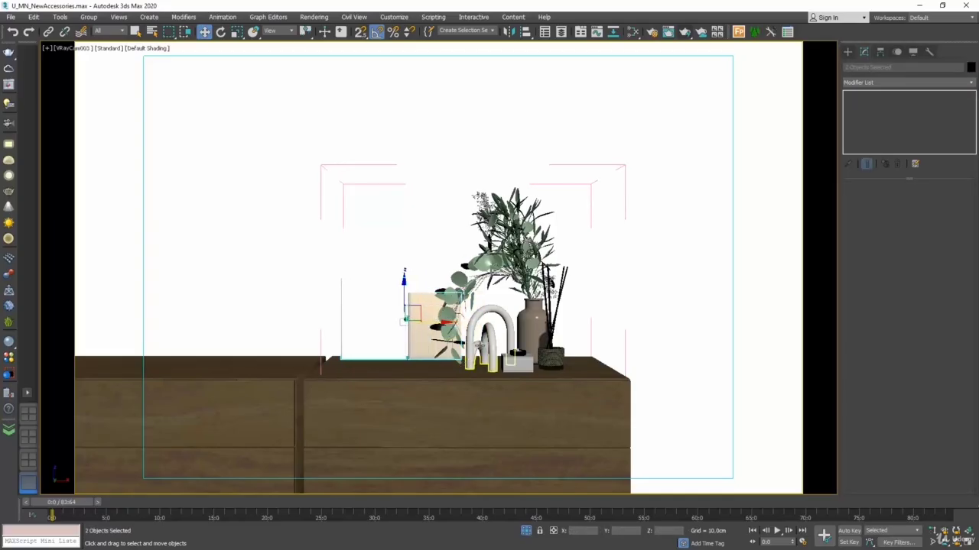
left_click(482, 346)
left_click_drag(511, 352, 384, 348)
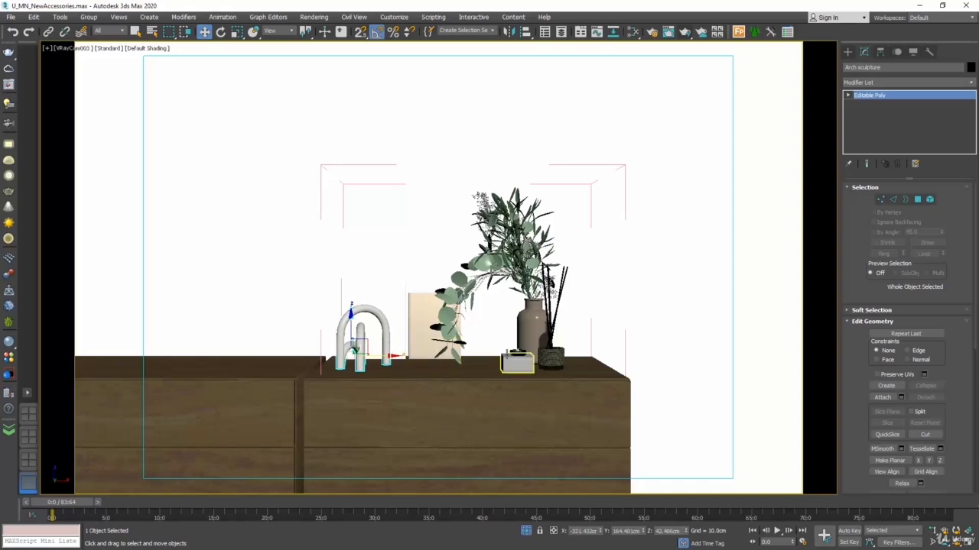
Step: Show edged faces over the default shading in the VRayCam003 view
left_click(143, 49)
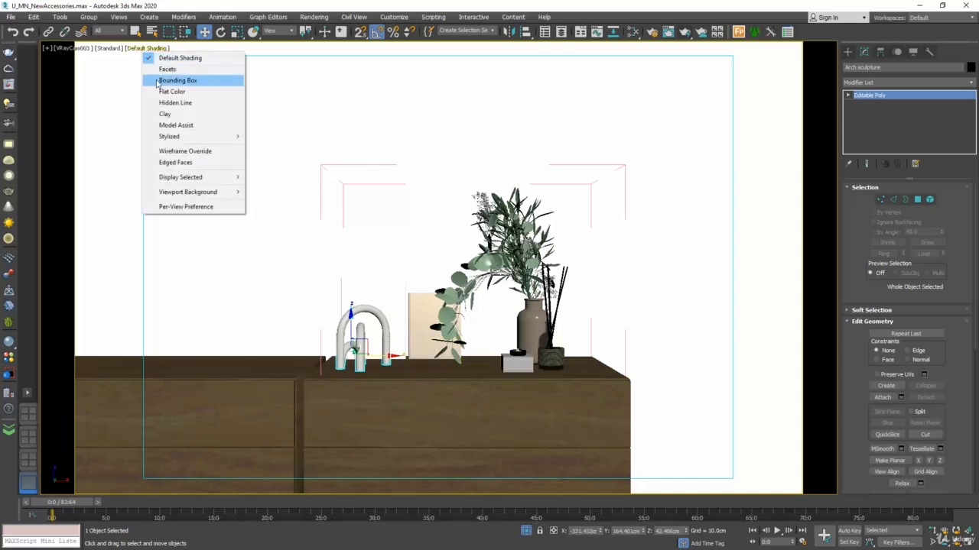
left_click(183, 165)
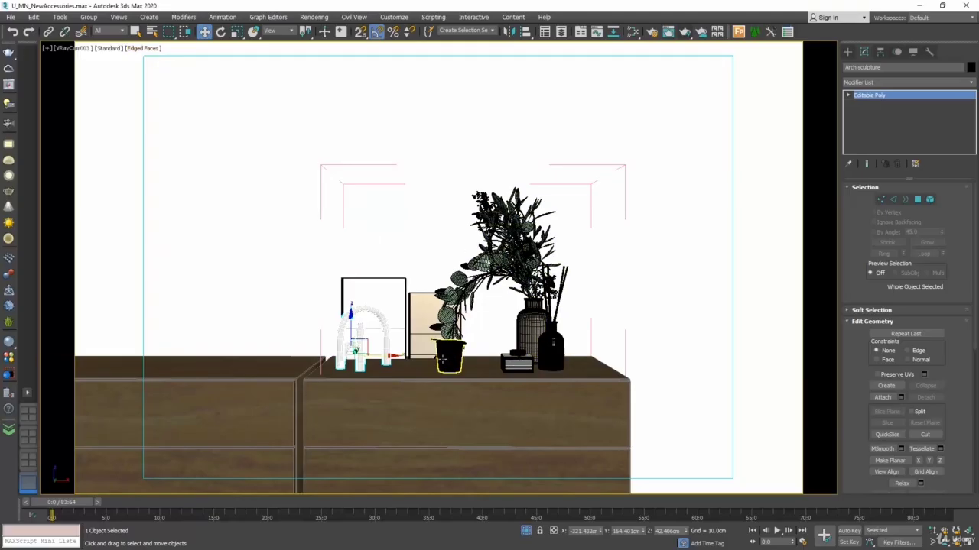
left_click(394, 389)
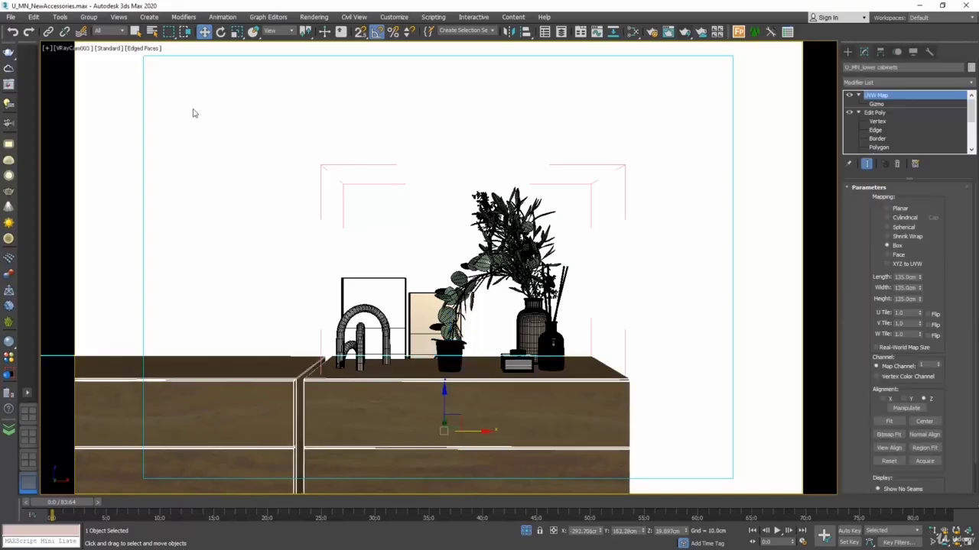
left_click(143, 48)
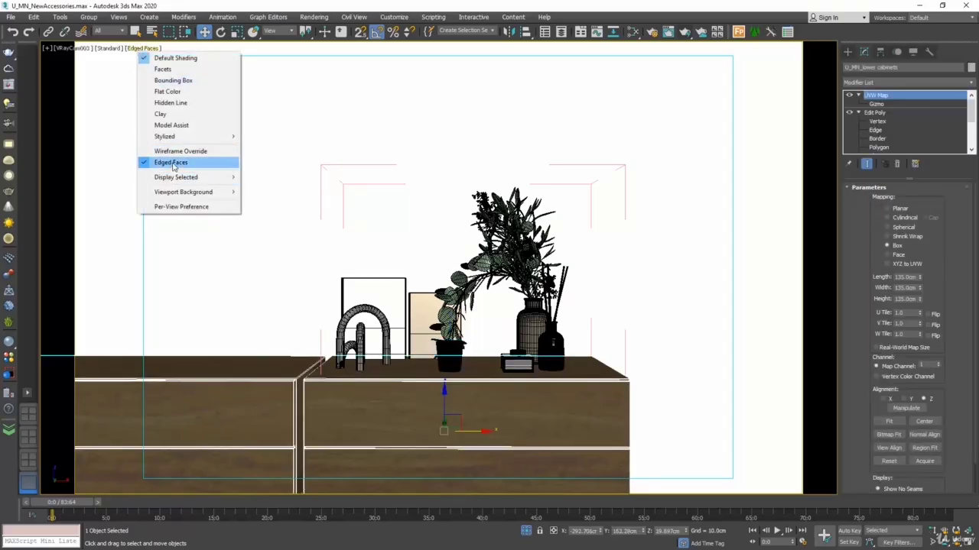
left_click(173, 163)
left_click(146, 48)
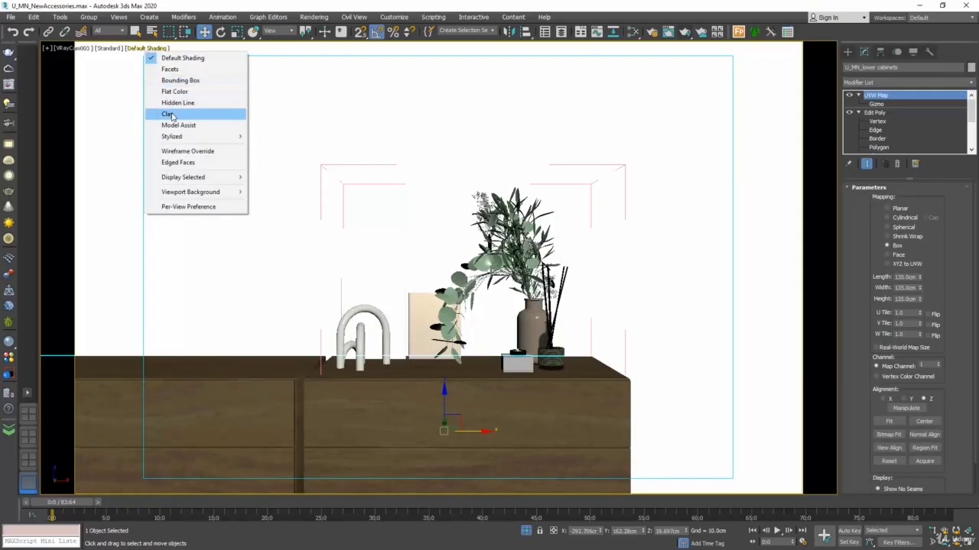
left_click(178, 163)
Step: Move the cup out from under the hanging leaves and place the small box with its top piece before the smaller frame
left_click(454, 360)
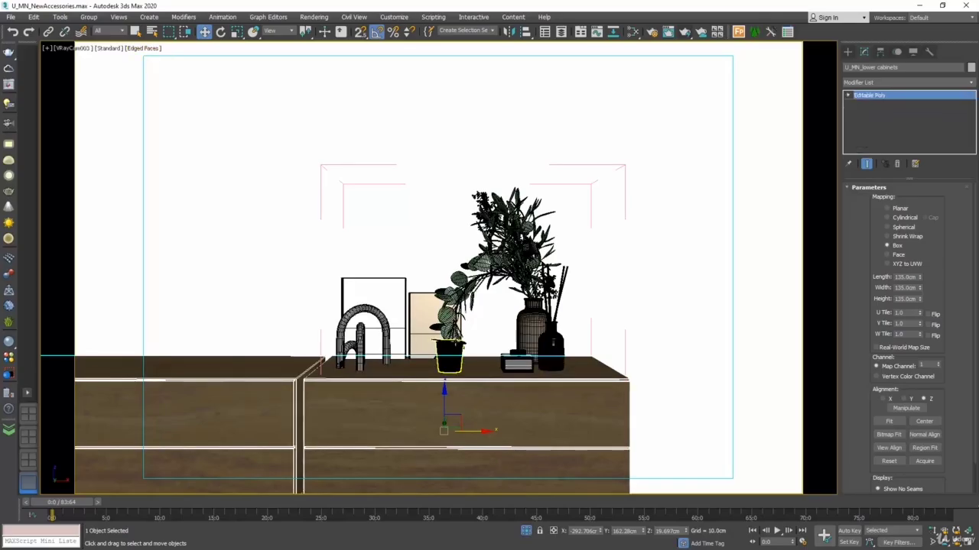
left_click_drag(484, 370, 507, 370)
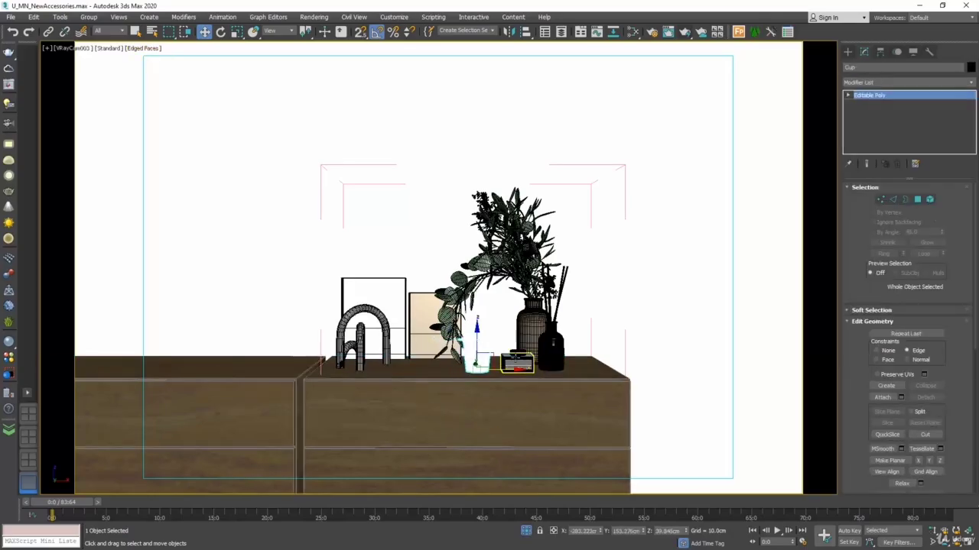
left_click(518, 364)
left_click(523, 364, "ctrl")
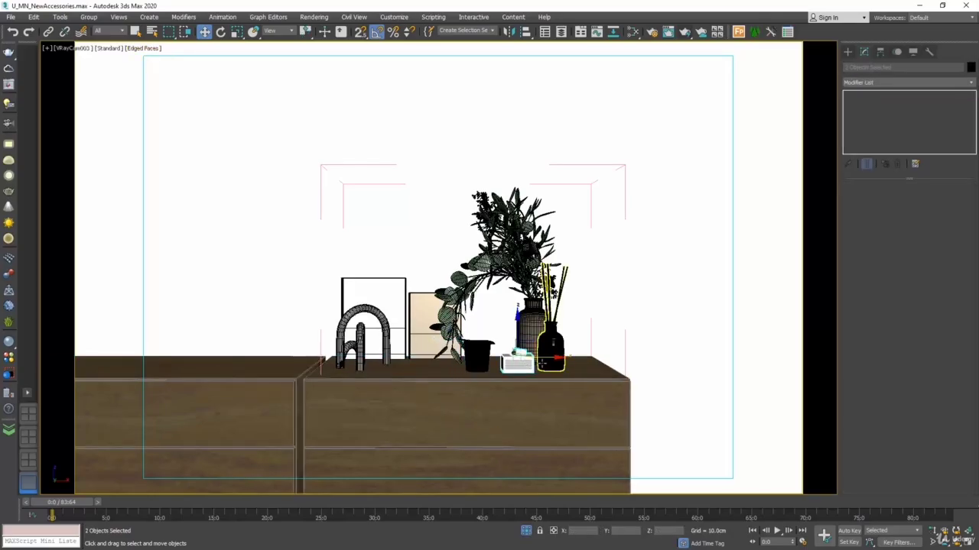
left_click_drag(539, 358, 437, 360)
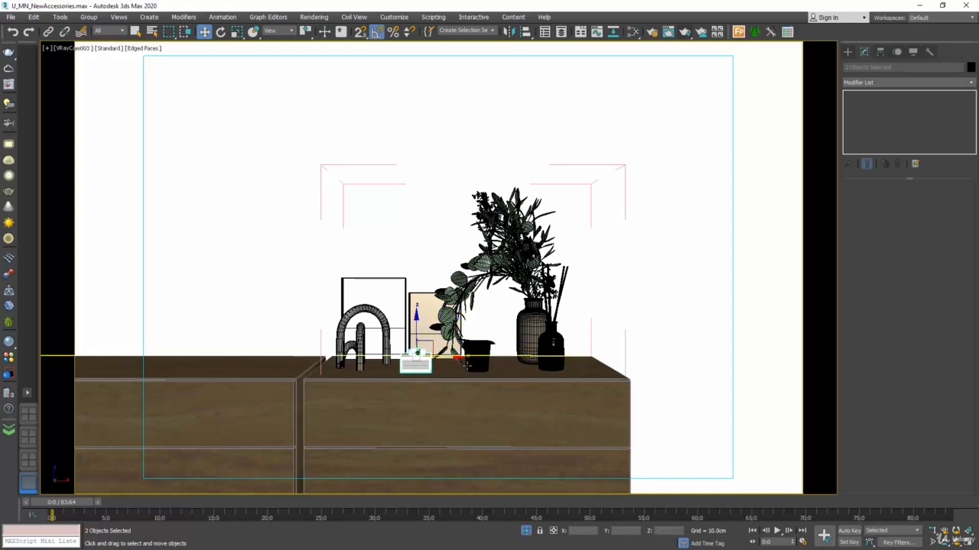
Step: Shift the cup closer to the vase and move the home perfume to the vase's bed side
left_click(478, 361)
mouse_move(506, 369)
left_mouse_down()
mouse_move(494, 370)
mouse_move(522, 369)
left_mouse_up()
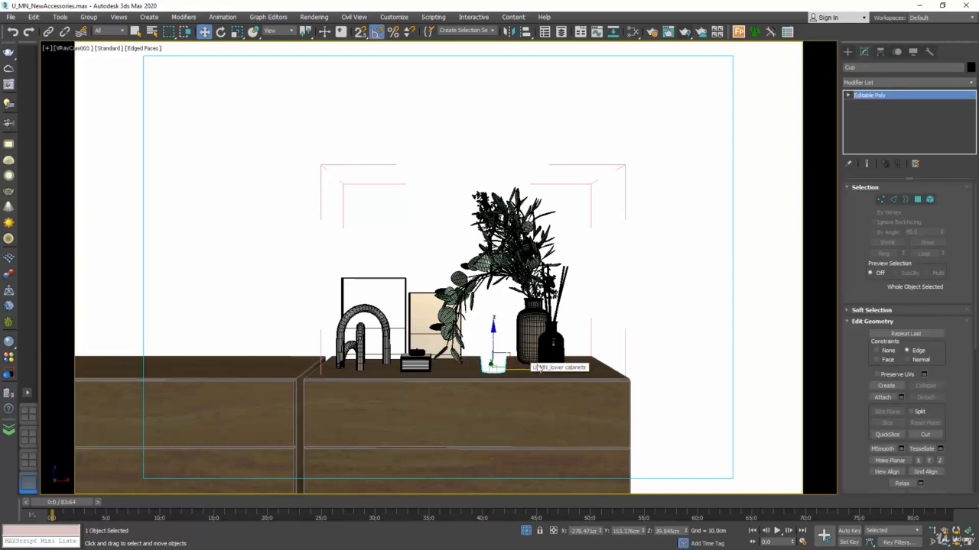
left_click(551, 344)
left_click_drag(590, 370, 613, 371)
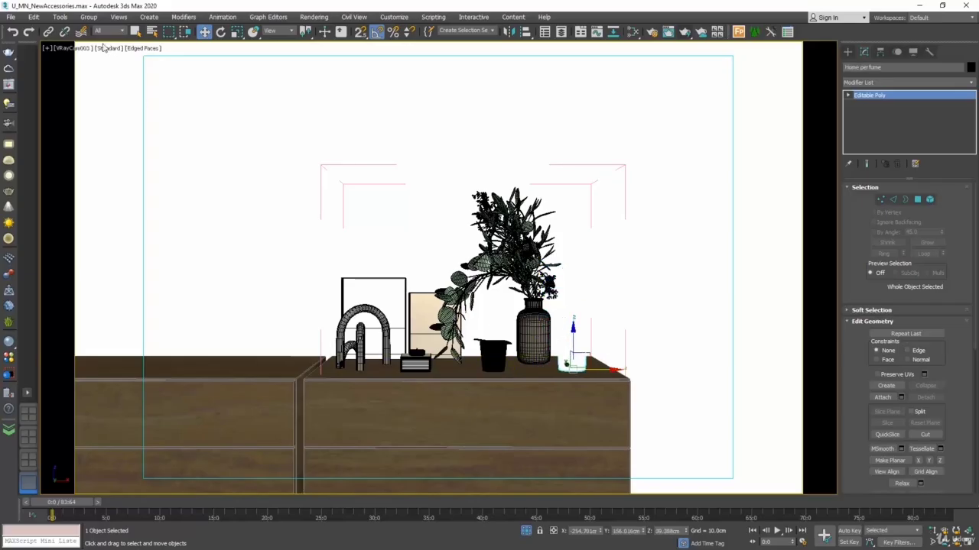
Step: Close the Flower Set group and end isolation to show the whole bedroom again
left_click(524, 331)
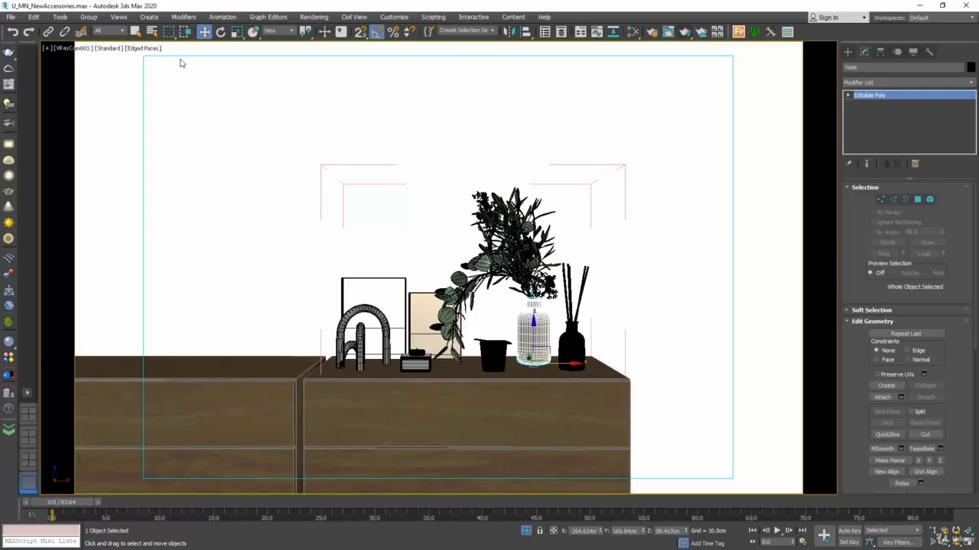
left_click(89, 17)
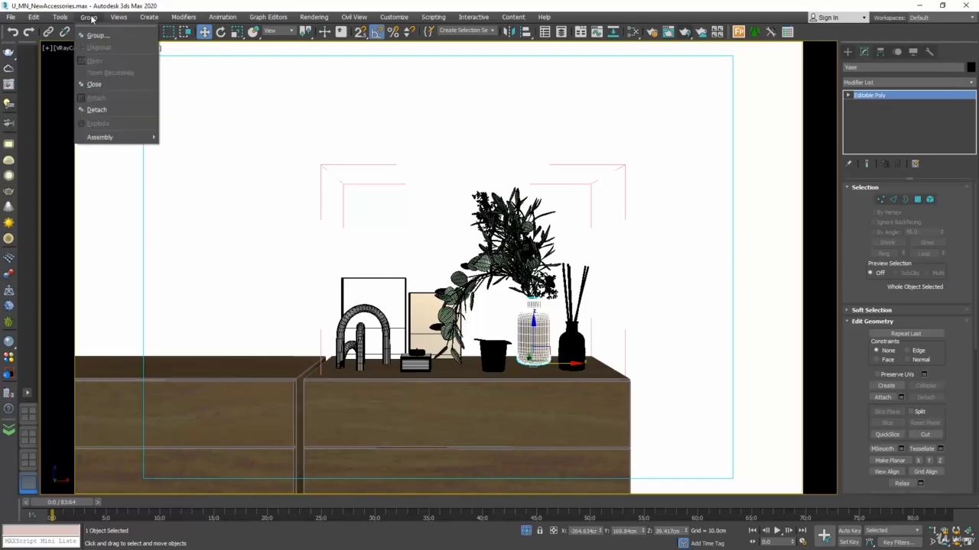
left_click(103, 84)
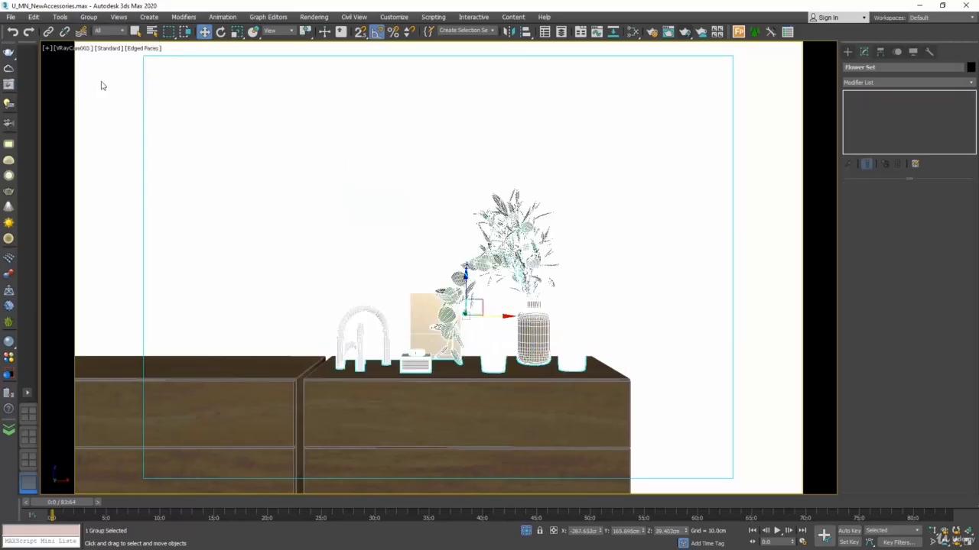
left_click(237, 180)
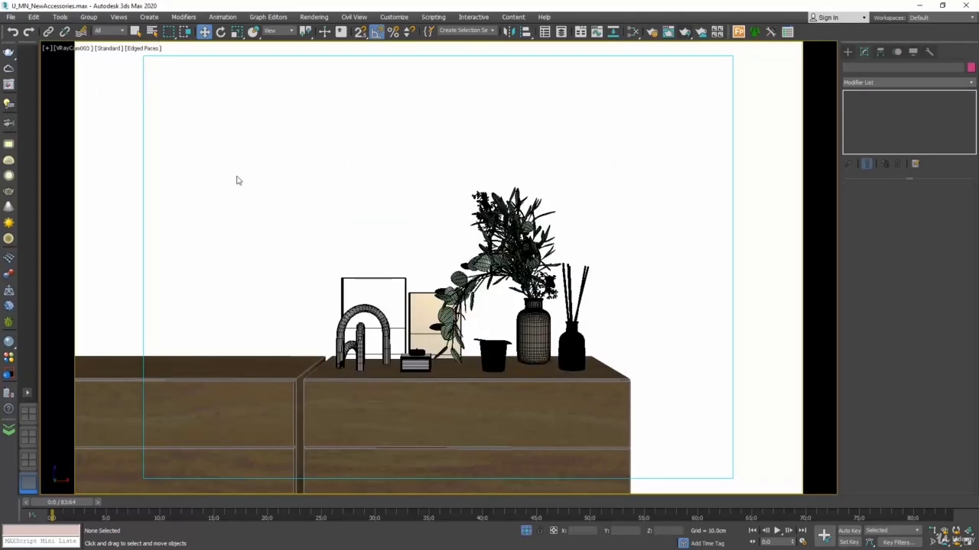
right_click(237, 180)
left_click(247, 96)
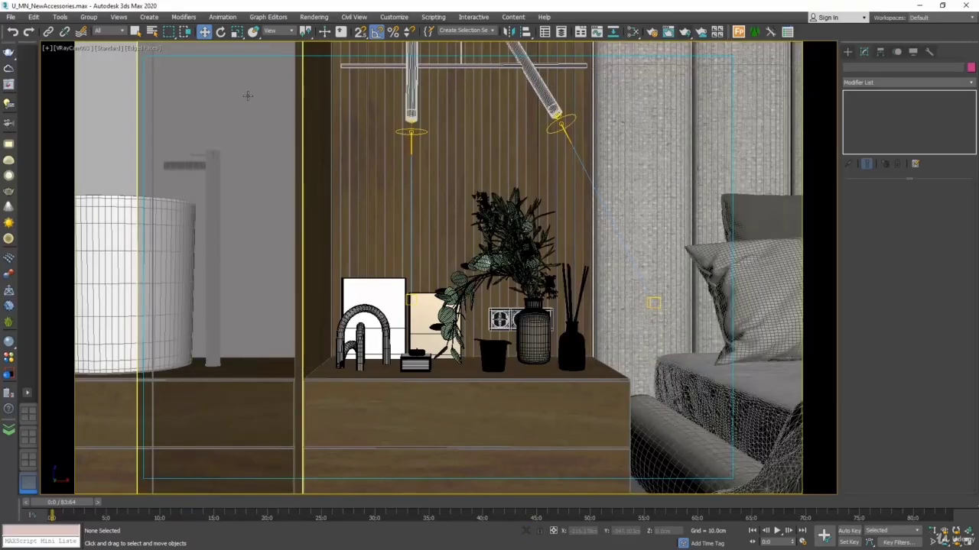
Step: Set the area to render to Crop and fit the crop region around the accessories on the cabinet
left_click(326, 20)
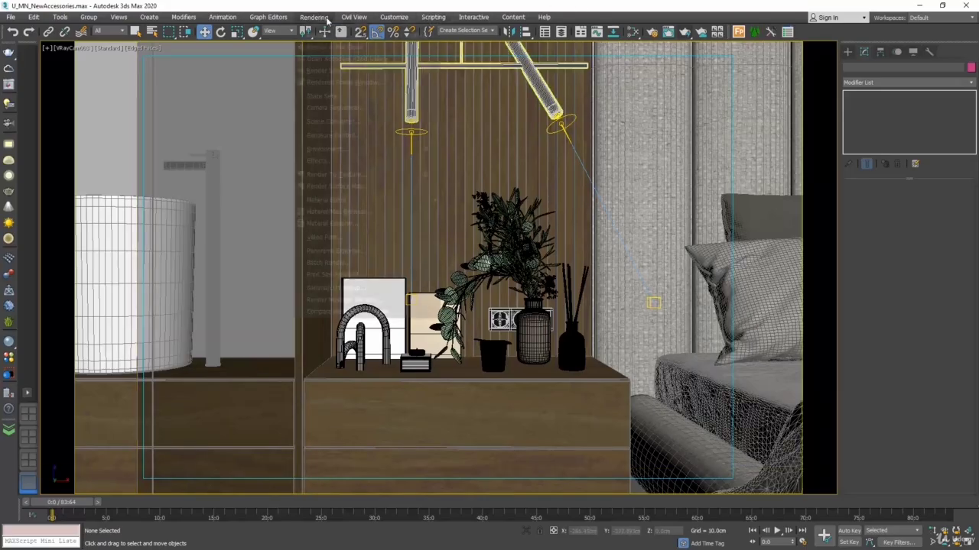
left_click(336, 69)
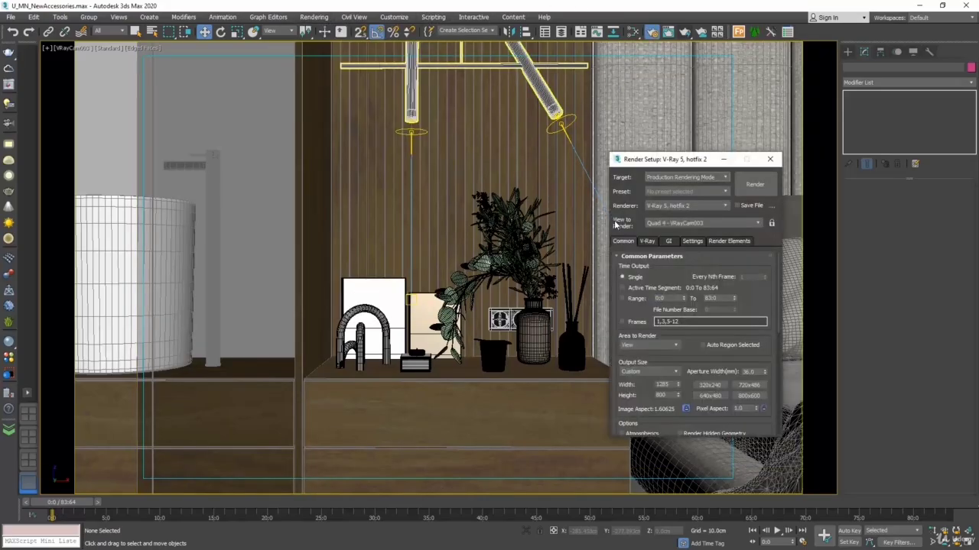
left_click(653, 345)
left_click(642, 376)
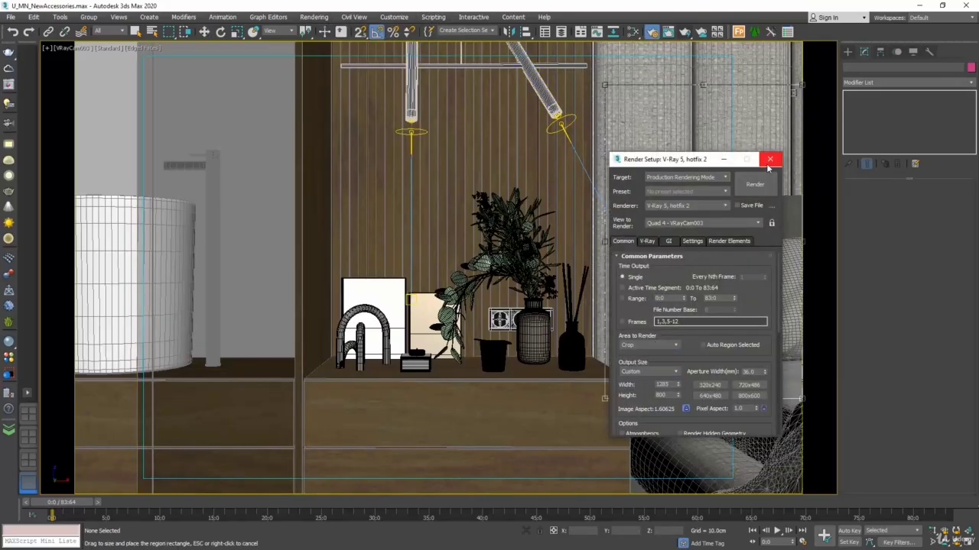
left_click(769, 159)
left_click_drag(795, 84, 720, 197)
left_click_drag(672, 253, 398, 229)
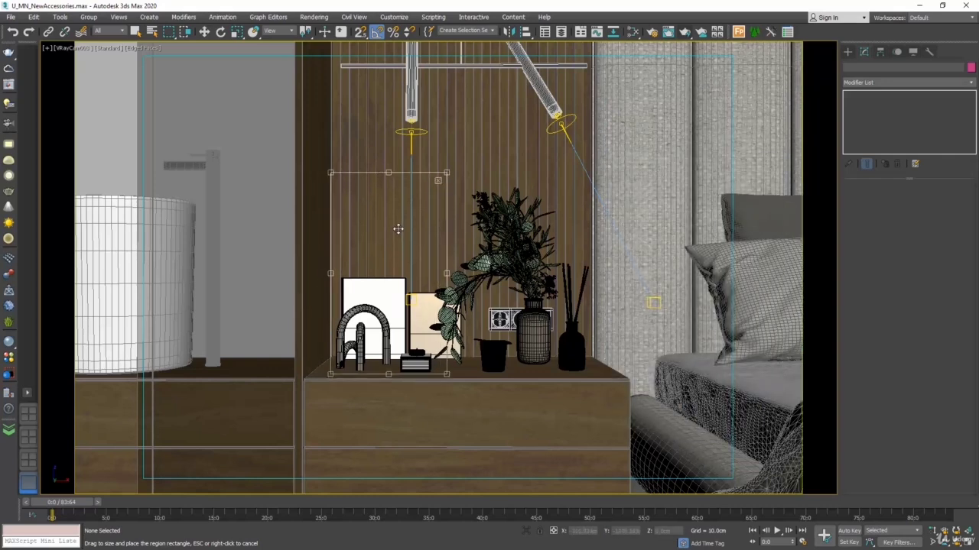
left_click_drag(448, 174, 598, 177)
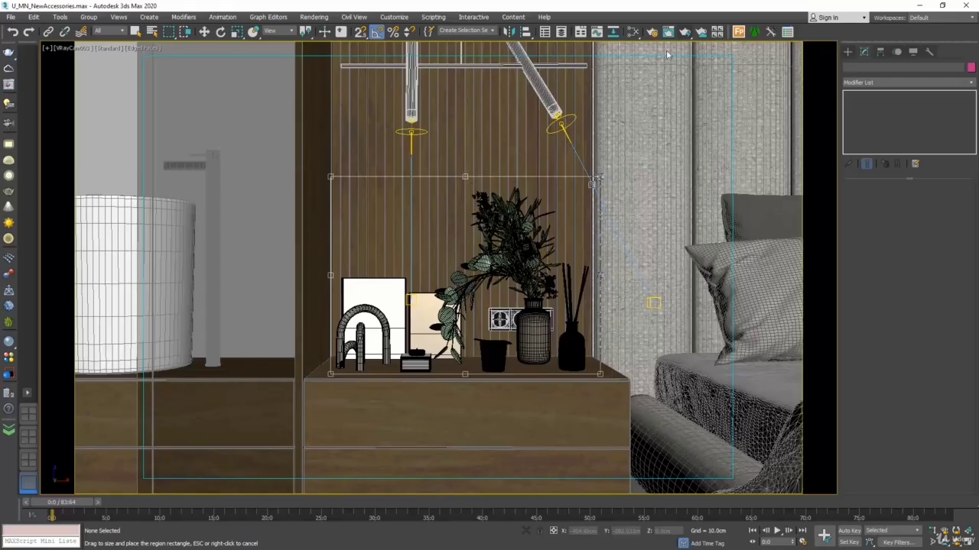
Step: Render the cropped region and set the VRayIES004 intensity to 0.050 in the LightMix
left_click(697, 32)
left_click_drag(437, 36, 519, 152)
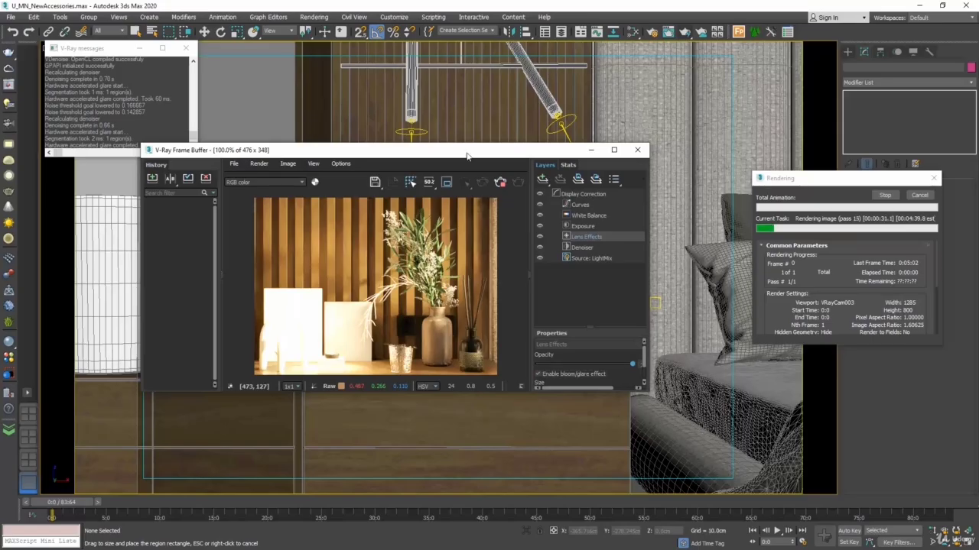
left_click(593, 259)
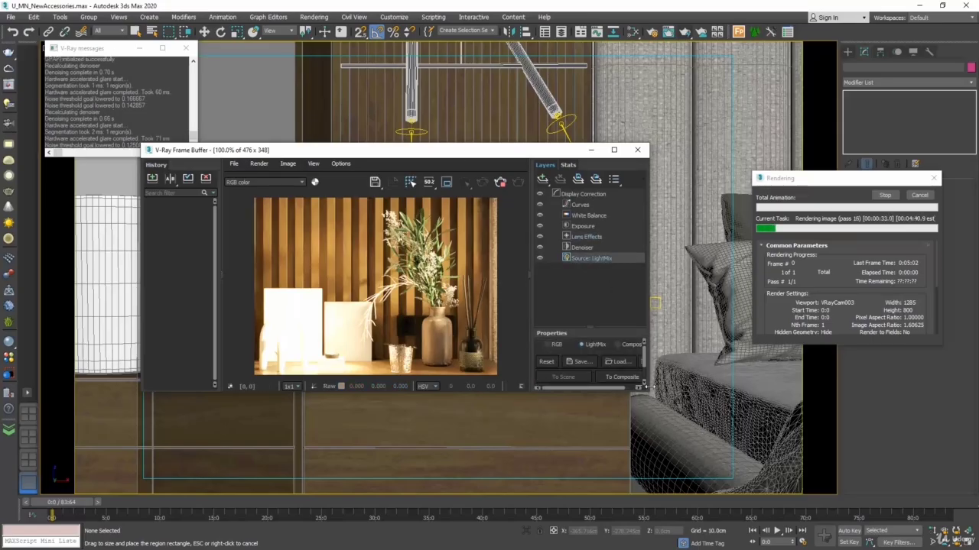
left_click_drag(647, 391, 695, 496)
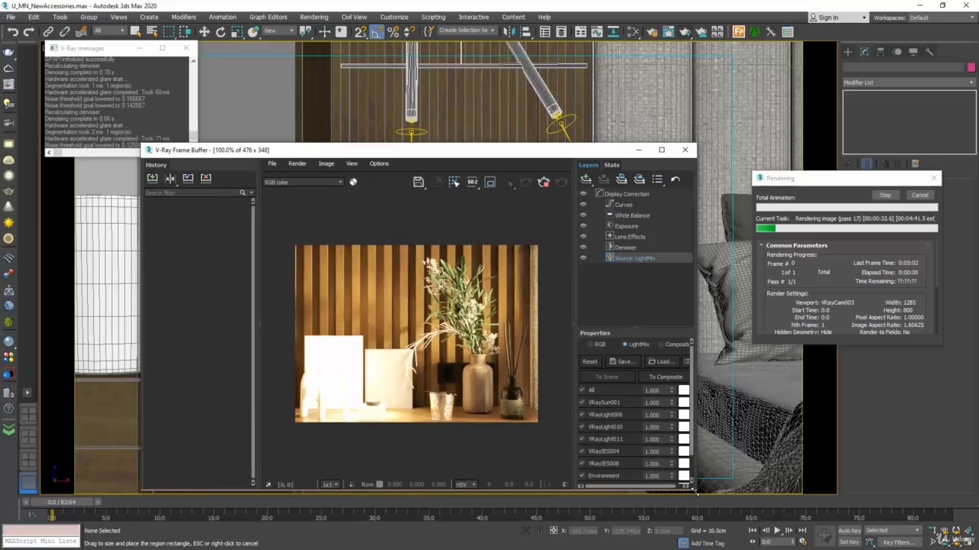
double_click(652, 452)
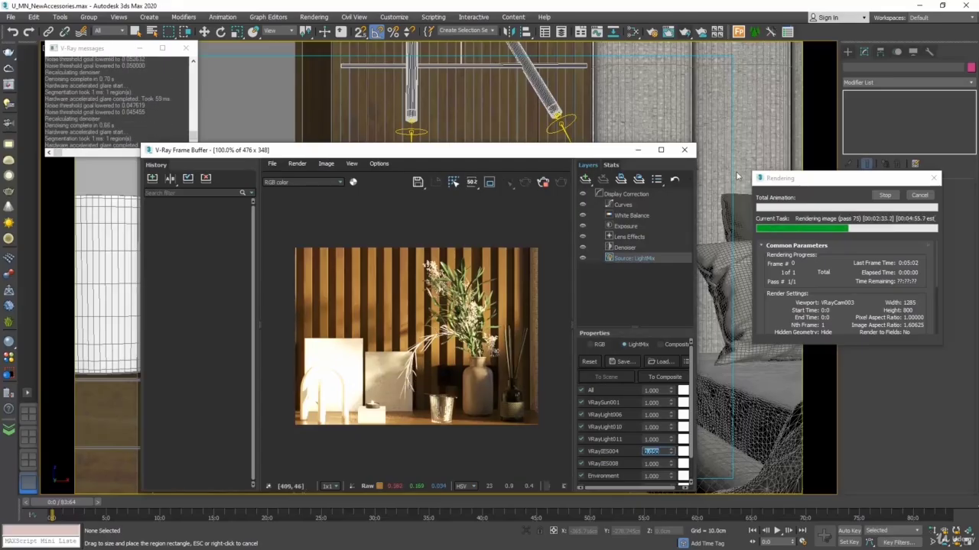
Step: Cancel the running render and close the V-Ray Frame Buffer and the V-Ray messages window
left_click(919, 195)
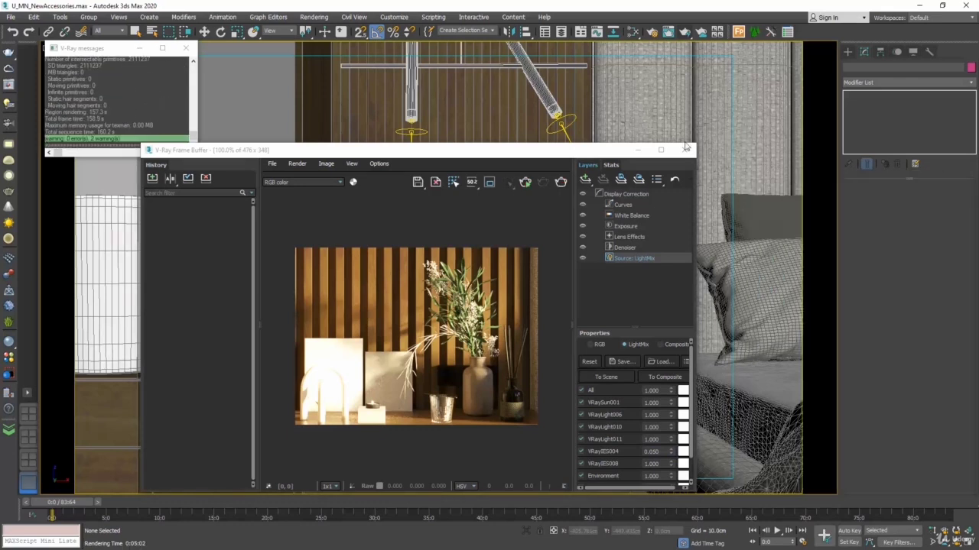
left_click(683, 150)
left_click(185, 47)
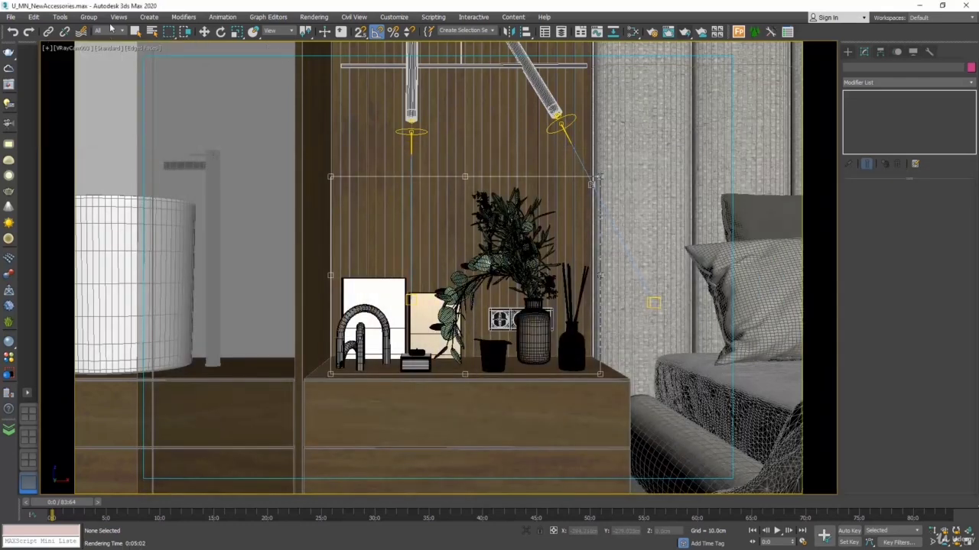
Step: Open Asset Tracking for the scene and refresh its list of assets
left_click(11, 17)
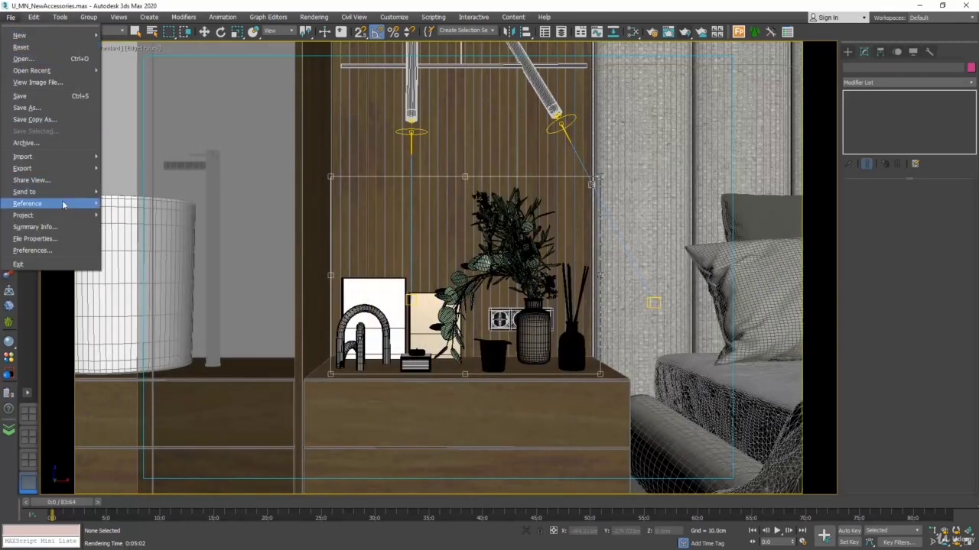
mouse_move(65, 205)
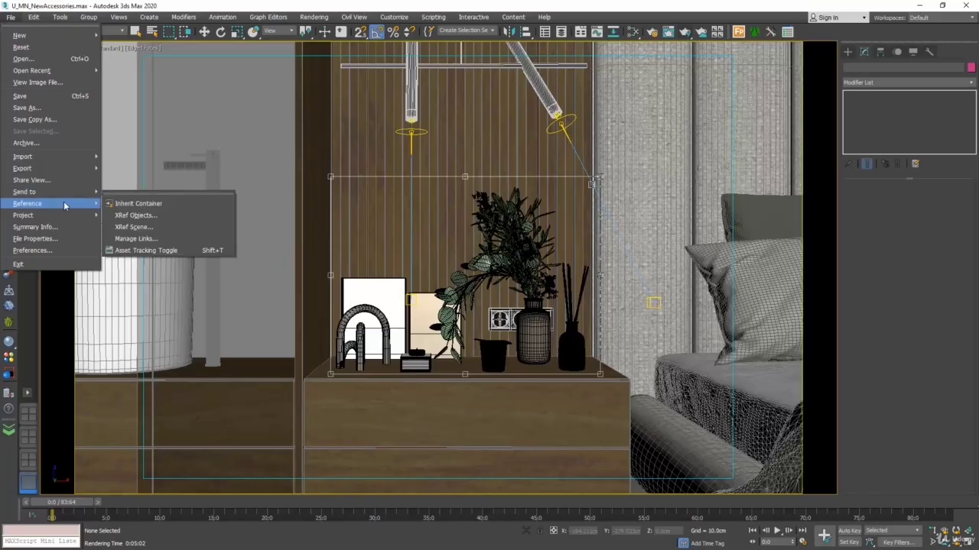
left_click(167, 250)
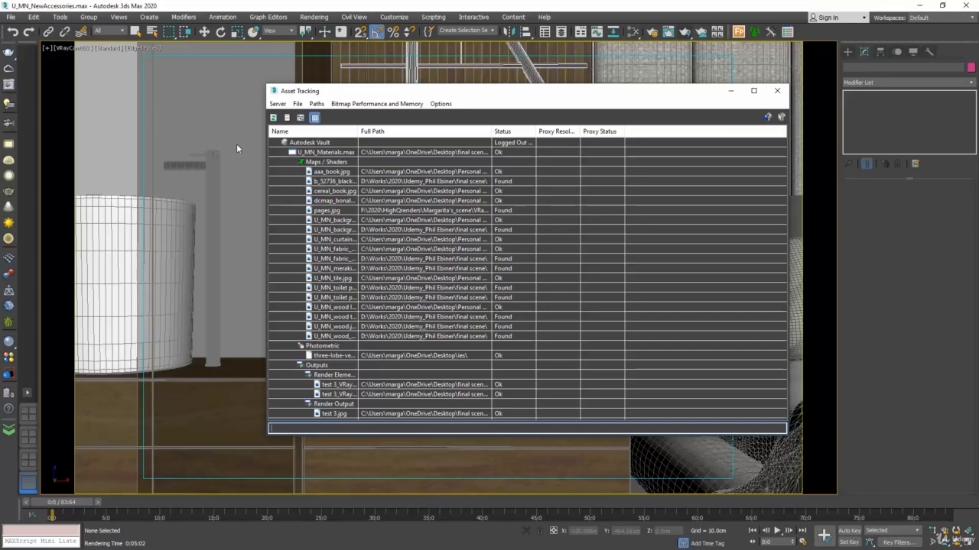
left_click(273, 117)
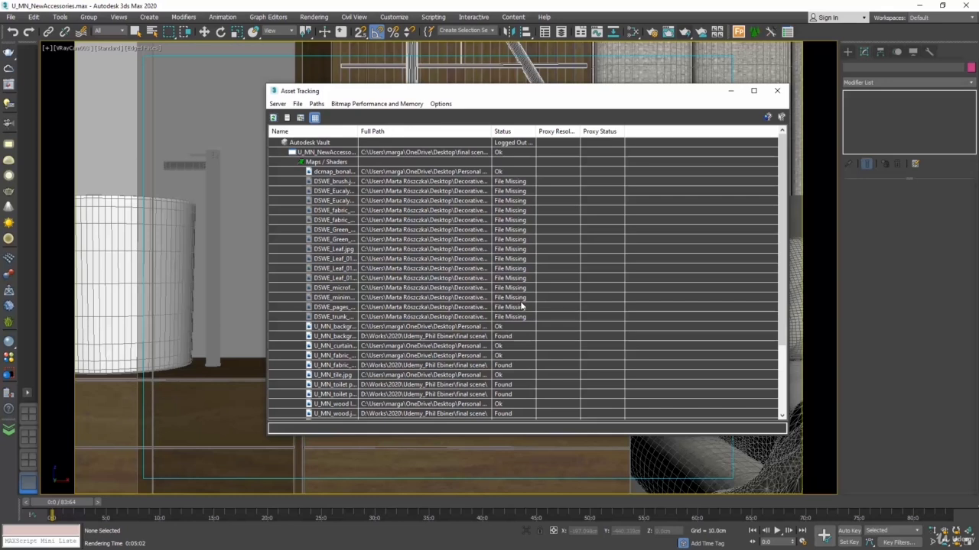
Step: Repath all missing DSWE maps to the Maps folder of the downloaded decorative set and close Asset Tracking
left_click(348, 183)
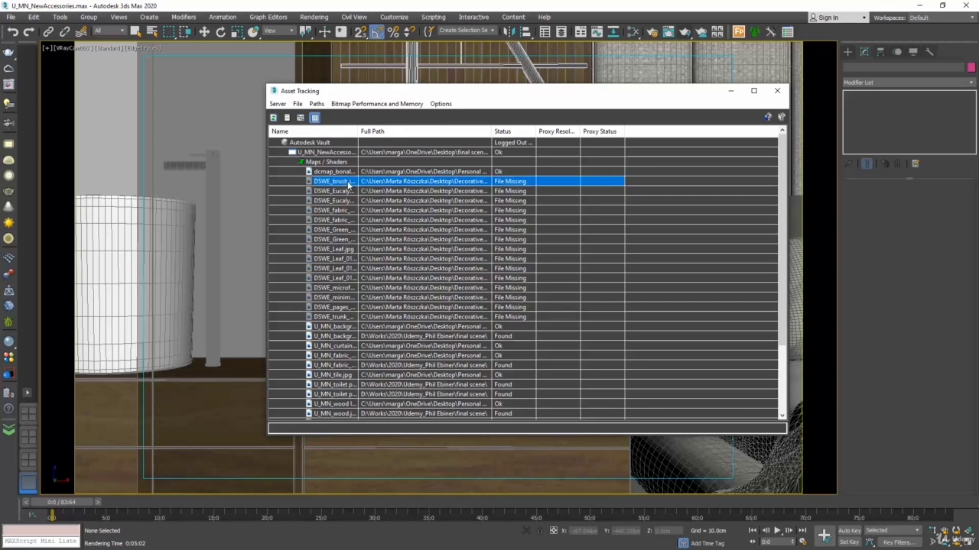
left_click(513, 317, "shift")
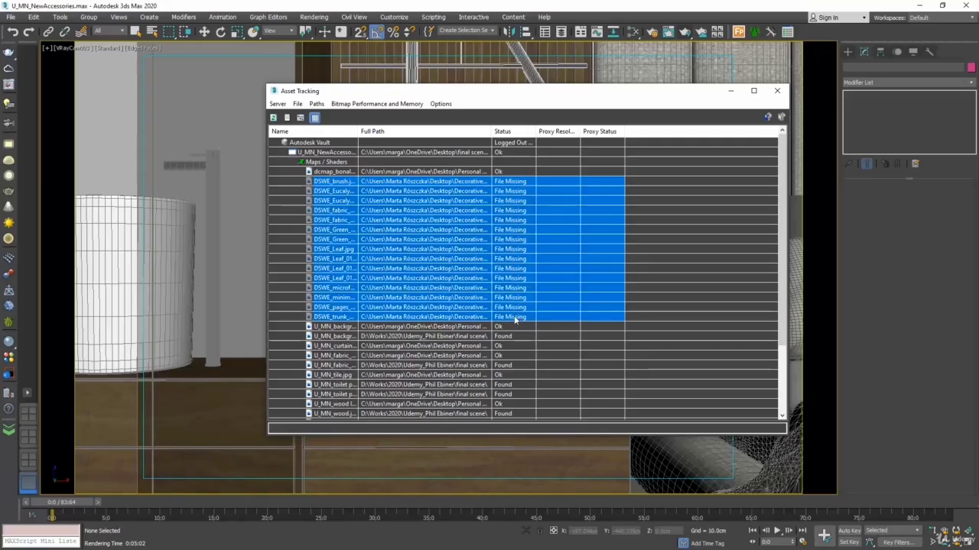
left_click(316, 104)
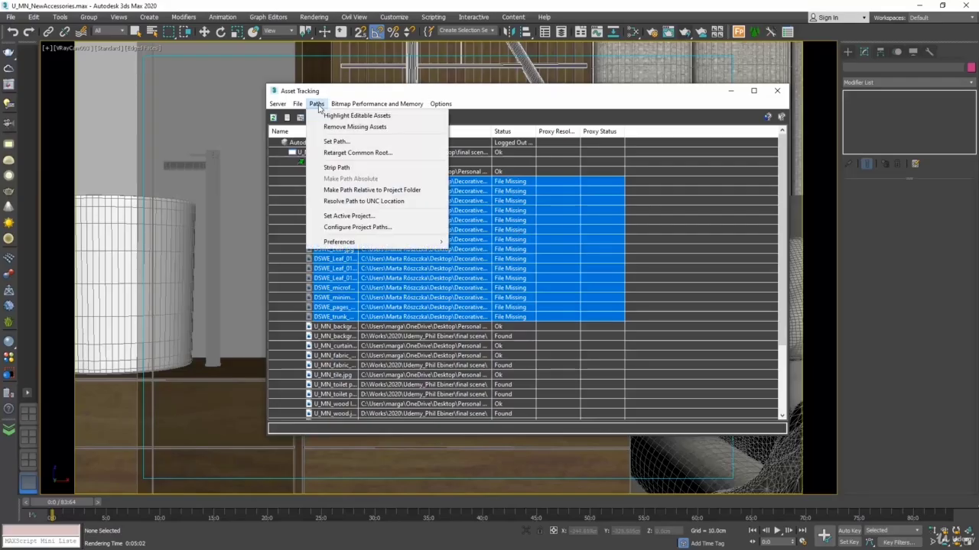
left_click(372, 142)
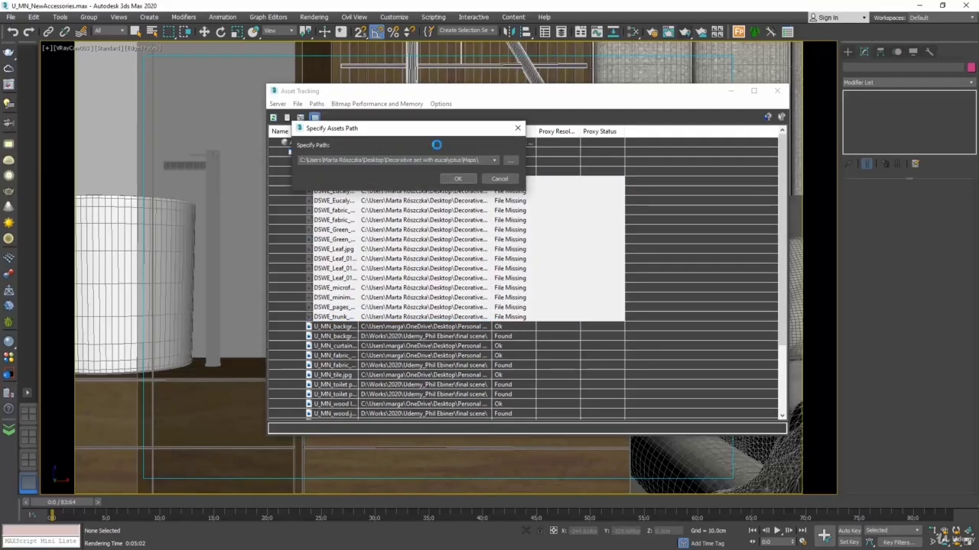
left_click(510, 160)
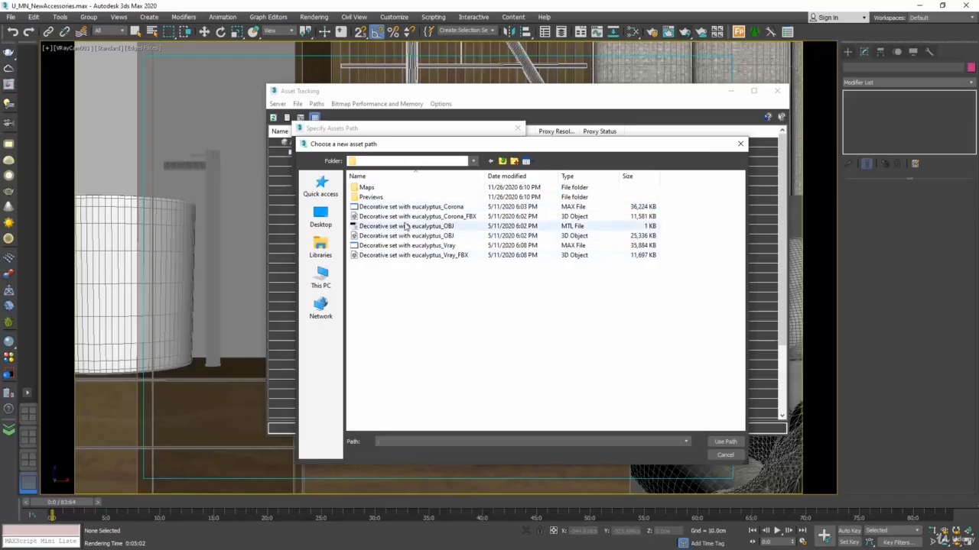
double_click(366, 188)
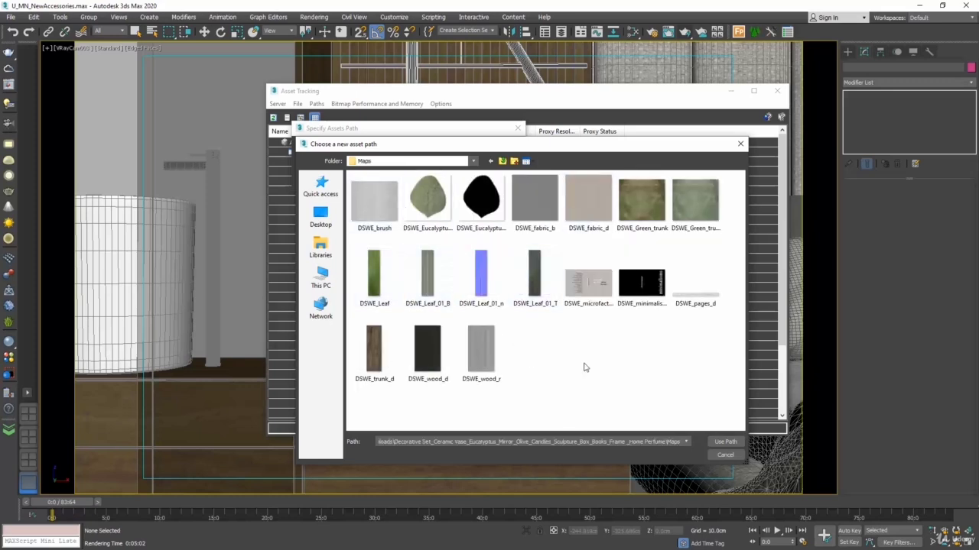
left_click(725, 441)
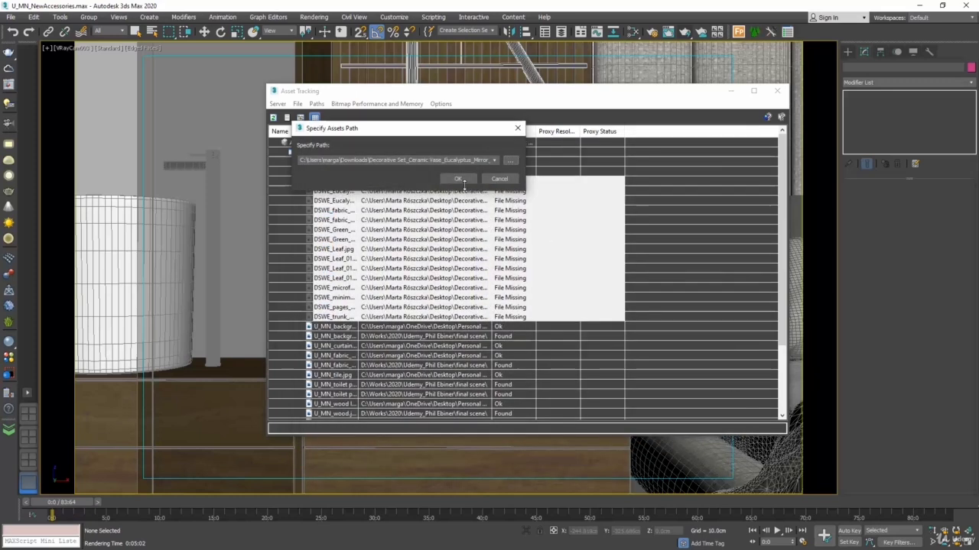
left_click(458, 179)
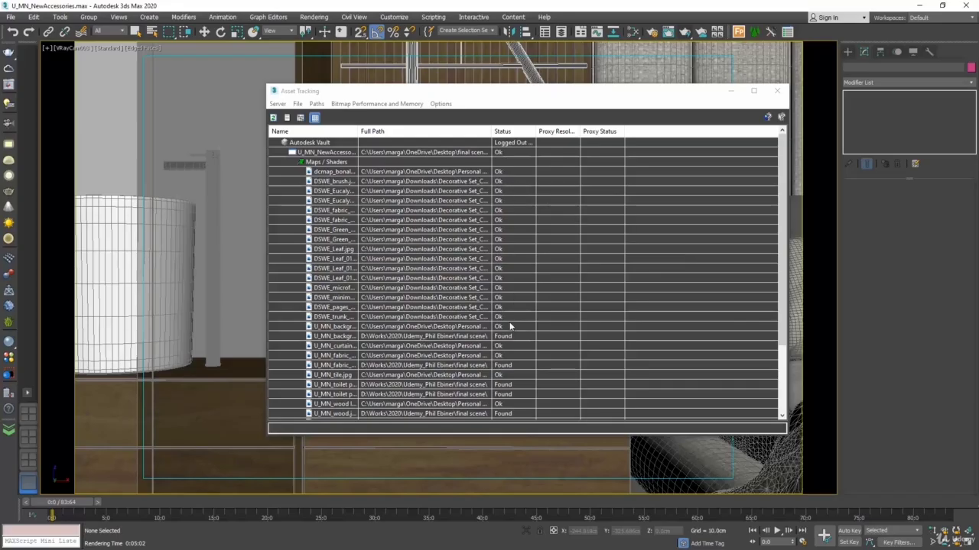
left_click(778, 90)
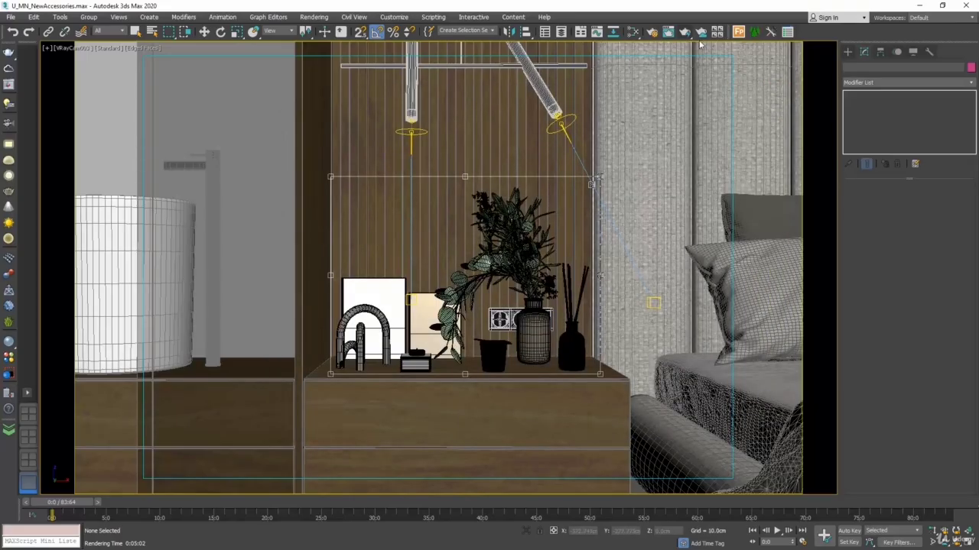
Step: Test-render the cropped region with the VRayIES004 LightMix intensity at 0.100, stopping the render and closing the V-Ray Frame Buffer at the end
left_click(685, 33)
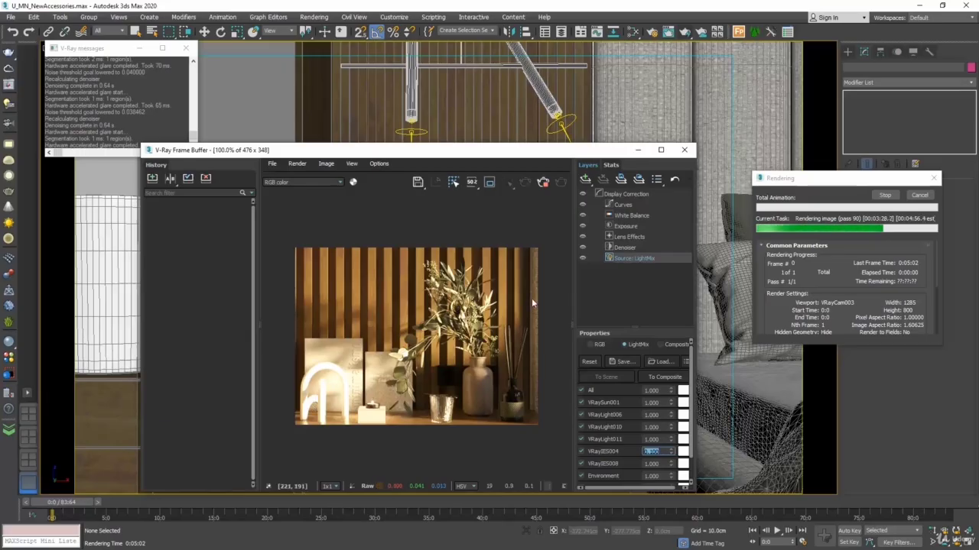
left_click(918, 196)
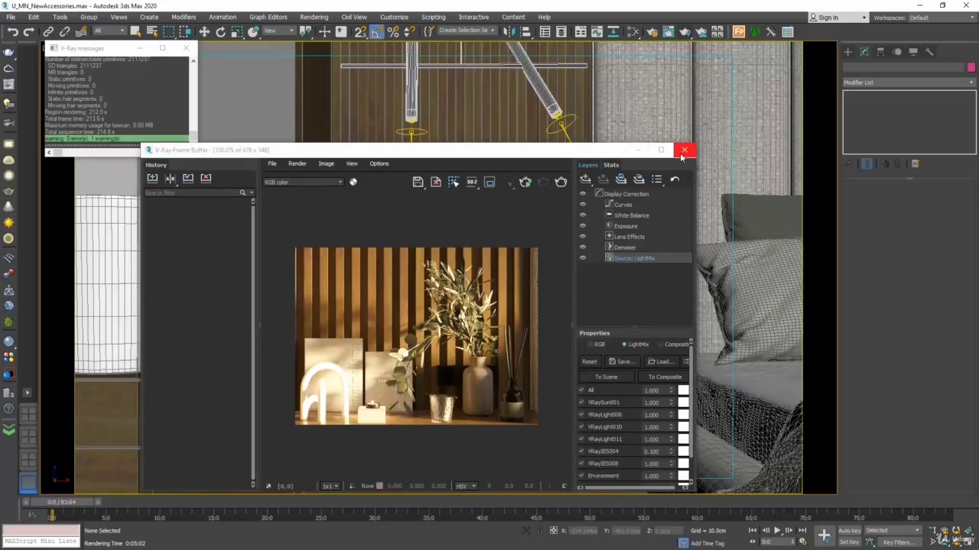
left_click(683, 151)
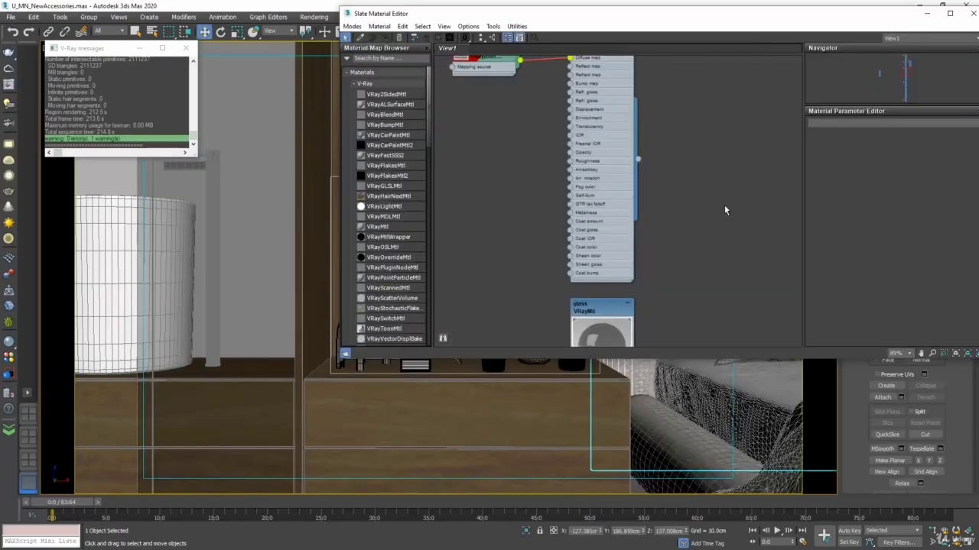
Step: Pick the arch sculpture's material from the object into View1 of the Slate Material Editor and move its nodes clear of the others
scroll(720, 195, "down", 5)
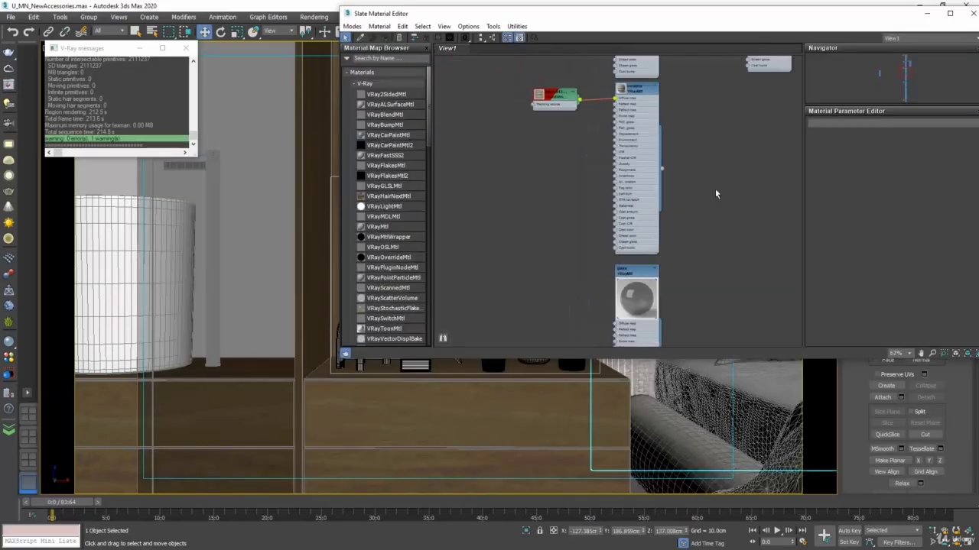
middle_click_drag(697, 182, 705, 192)
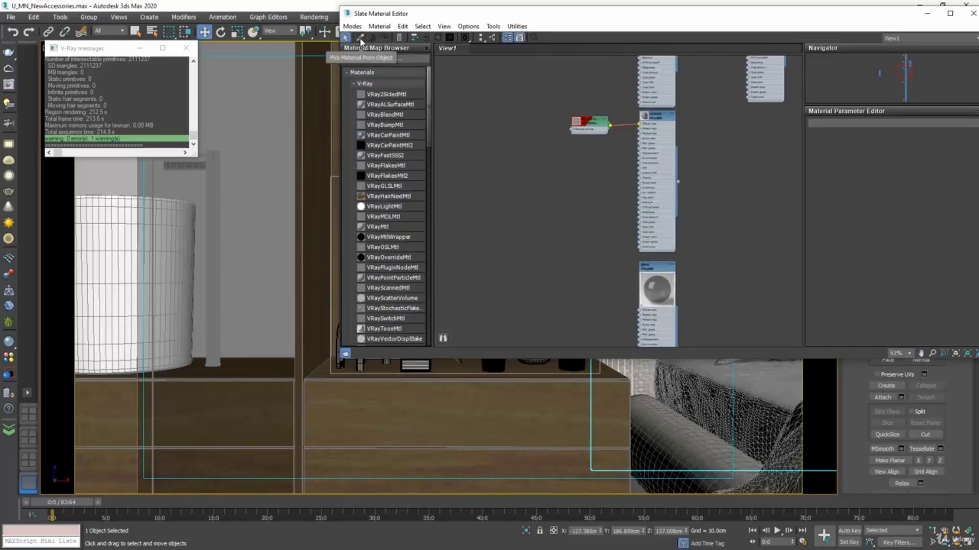
left_click(361, 40)
left_click_drag(409, 15, 514, 87)
left_click(364, 299)
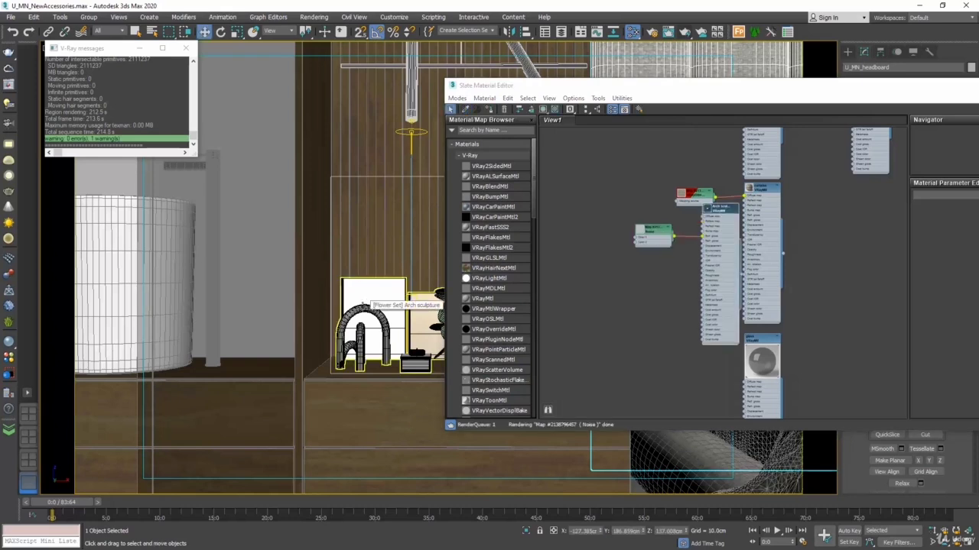
mouse_move(719, 210)
left_mouse_down()
mouse_move(694, 259)
mouse_move(648, 272)
mouse_move(653, 263)
left_mouse_up()
left_click_drag(686, 225, 613, 250)
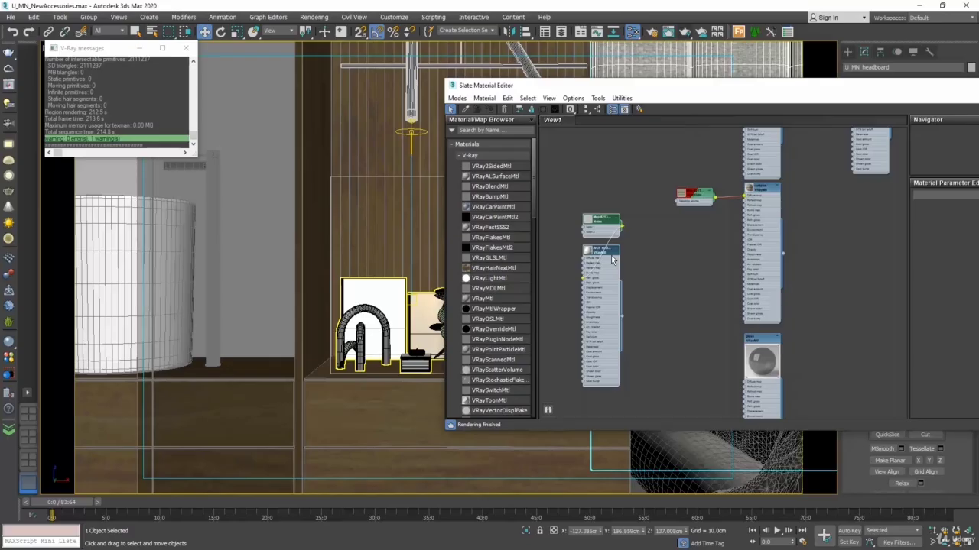
Step: Create a second material view, pick the arch sculpture's material into it and move its nodes within the view
right_click(590, 121)
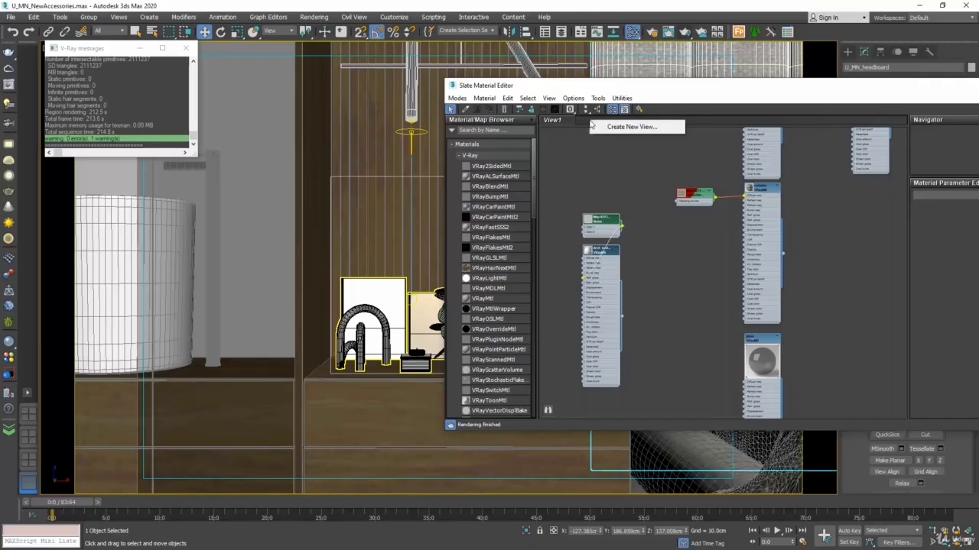
left_click(609, 127)
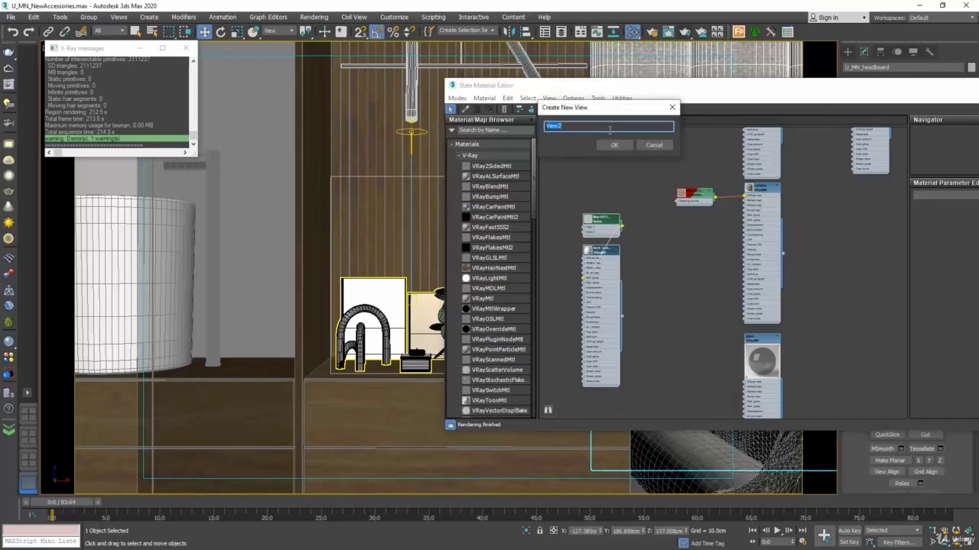
left_click(612, 146)
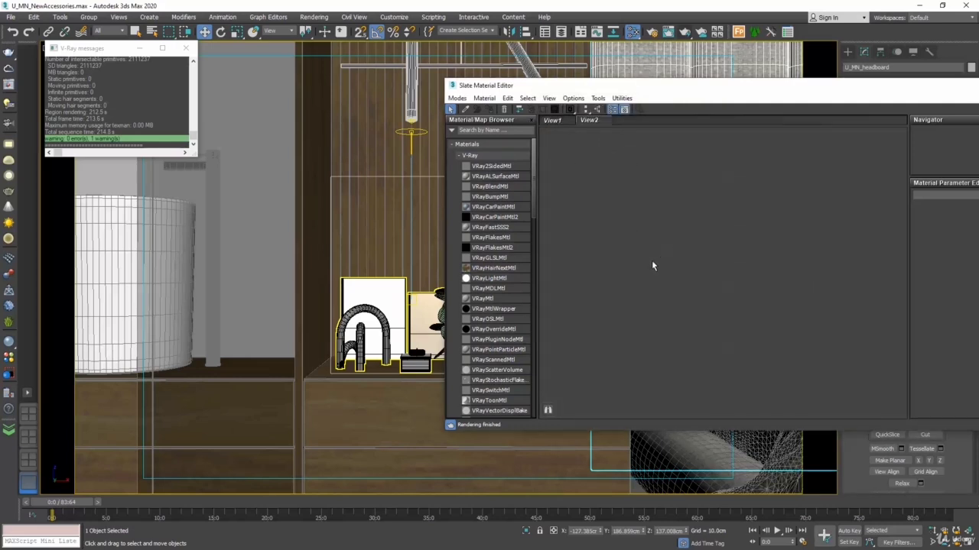
left_click(466, 108)
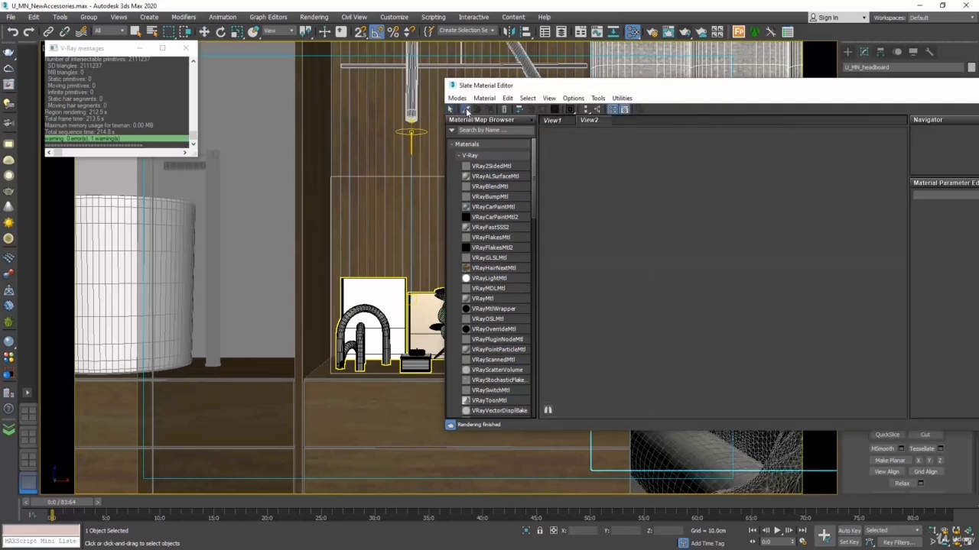
left_click(369, 303)
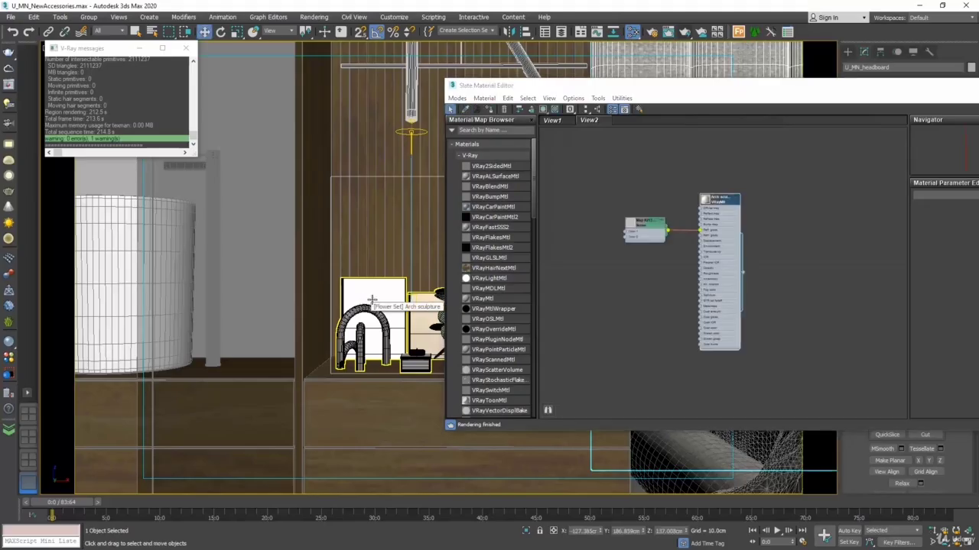
left_click_drag(692, 92, 297, 98)
left_click_drag(364, 184, 250, 280)
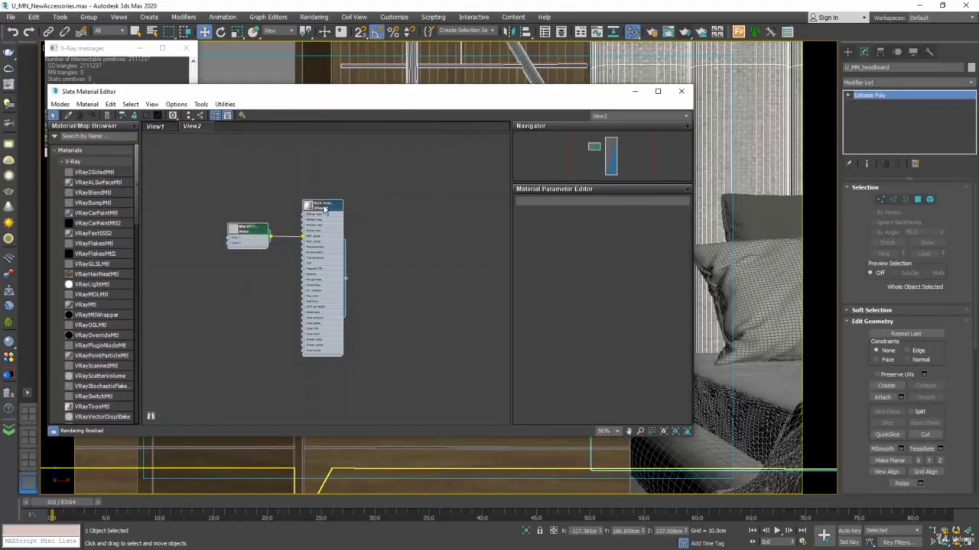
left_click_drag(246, 234, 321, 237)
mouse_move(523, 101)
left_mouse_down()
mouse_move(317, 113)
mouse_move(523, 118)
left_mouse_up()
Step: Compare View1 and View2 and add a third, empty view to the Slate Material Editor
left_click(161, 144)
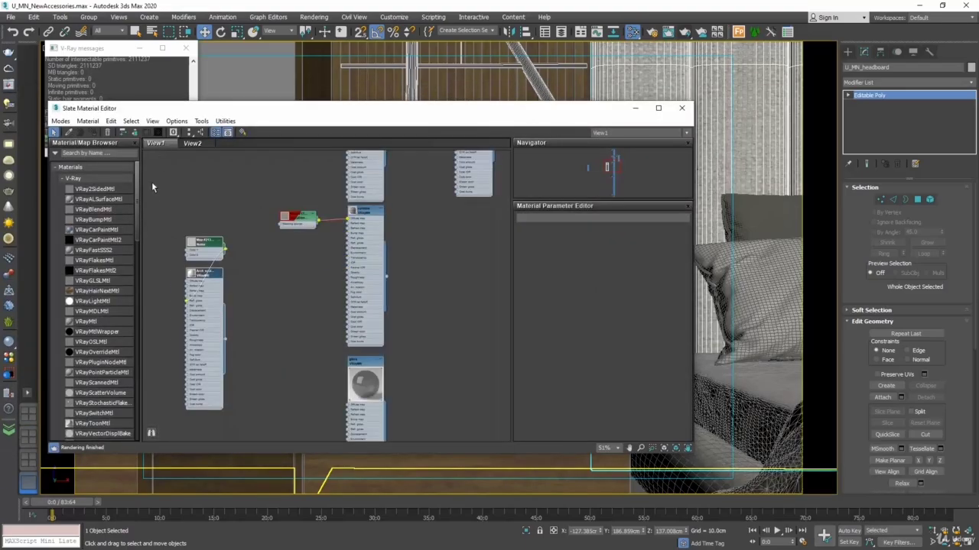
left_click(193, 143)
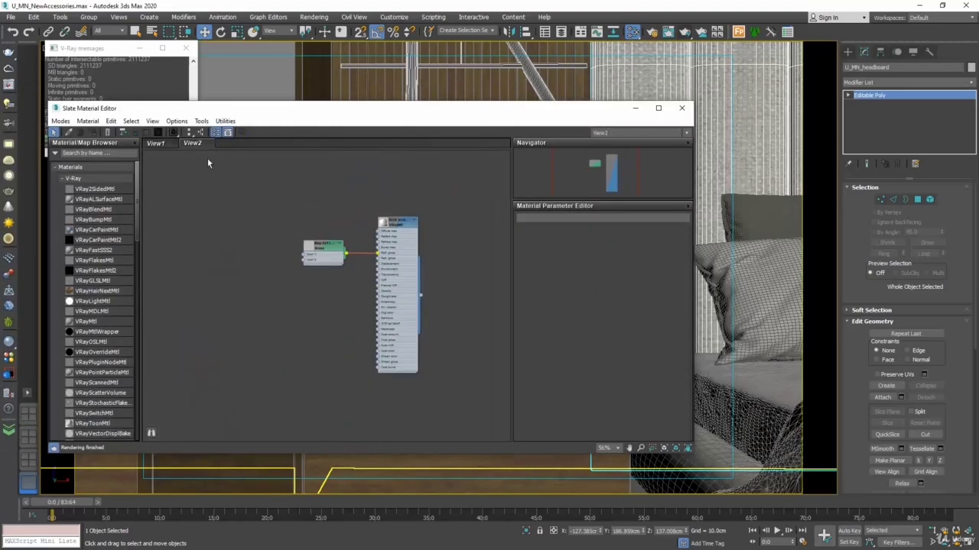
right_click(261, 143)
left_click(298, 149)
left_click(284, 162)
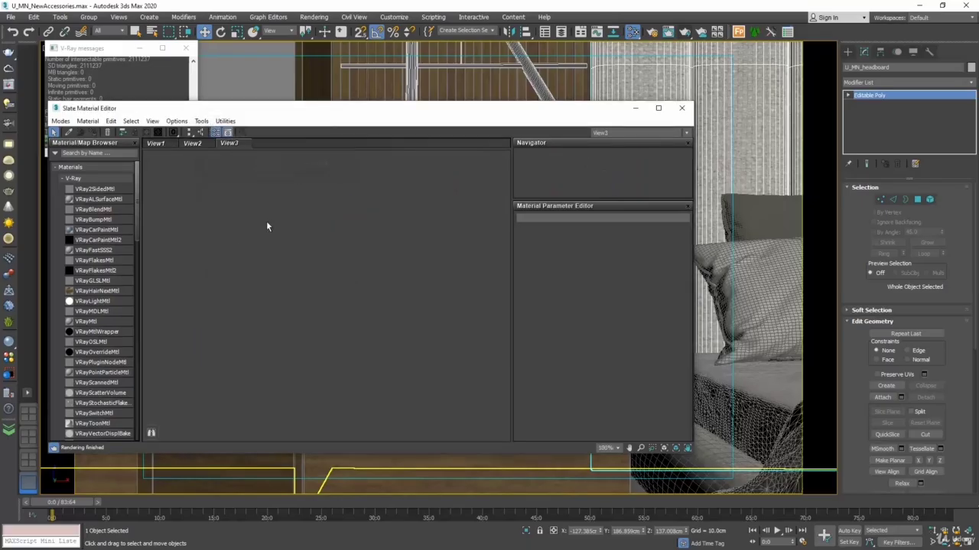
Step: Delete View2 from the Slate Material Editor
left_click(204, 143)
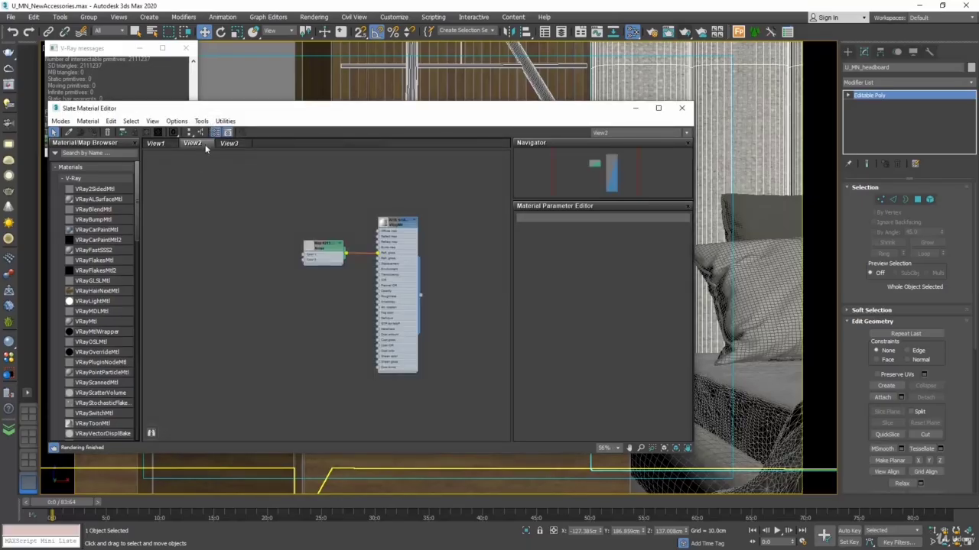
right_click(205, 145)
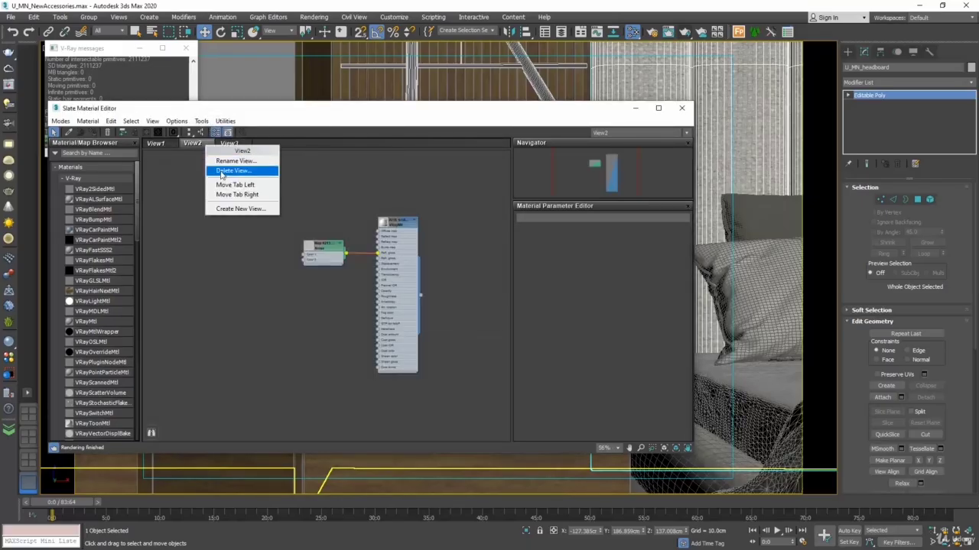
left_click(221, 172)
left_click(499, 316)
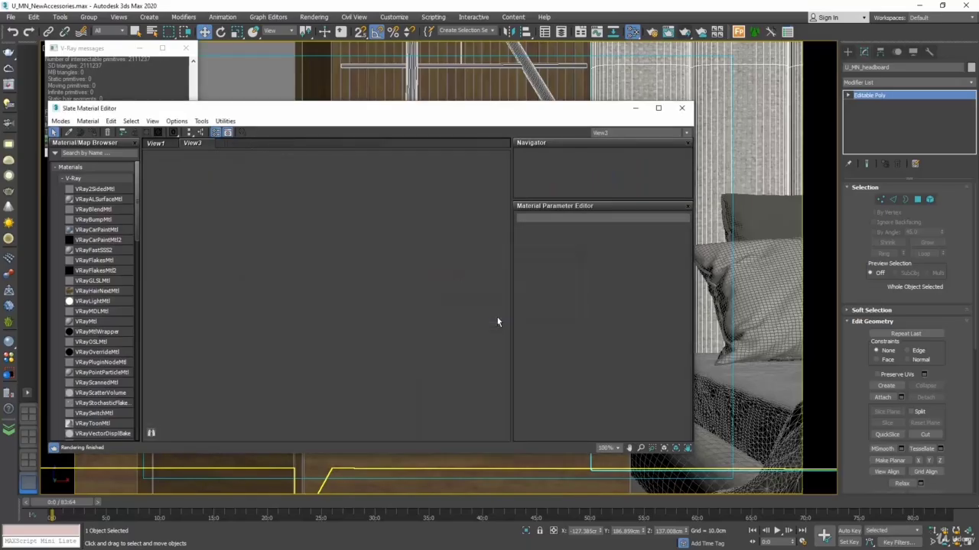
Step: Uncover the accessories behind the Slate Material Editor and pick the arch sculpture's material into View3
left_click_drag(308, 125, 472, 398)
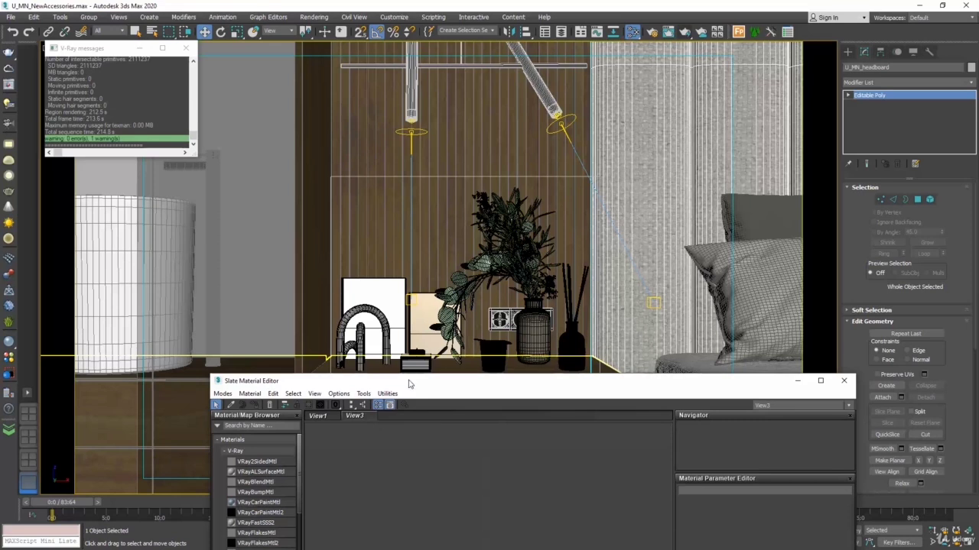
left_click_drag(409, 380, 664, 143)
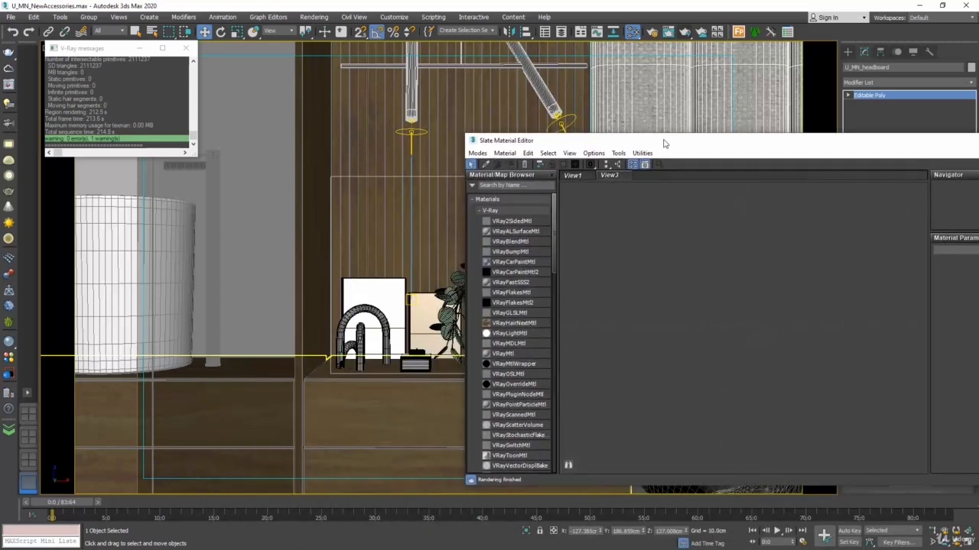
left_click(487, 165)
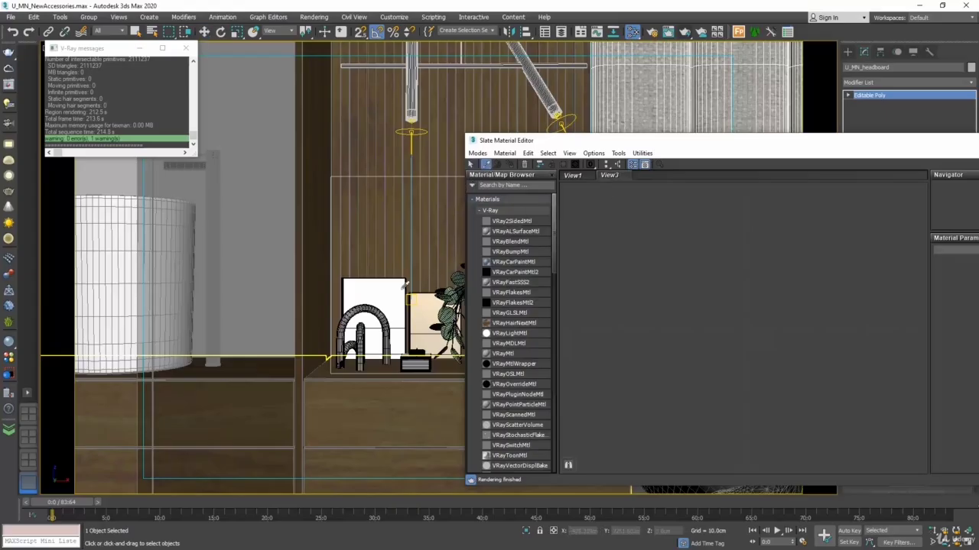
left_click(382, 312)
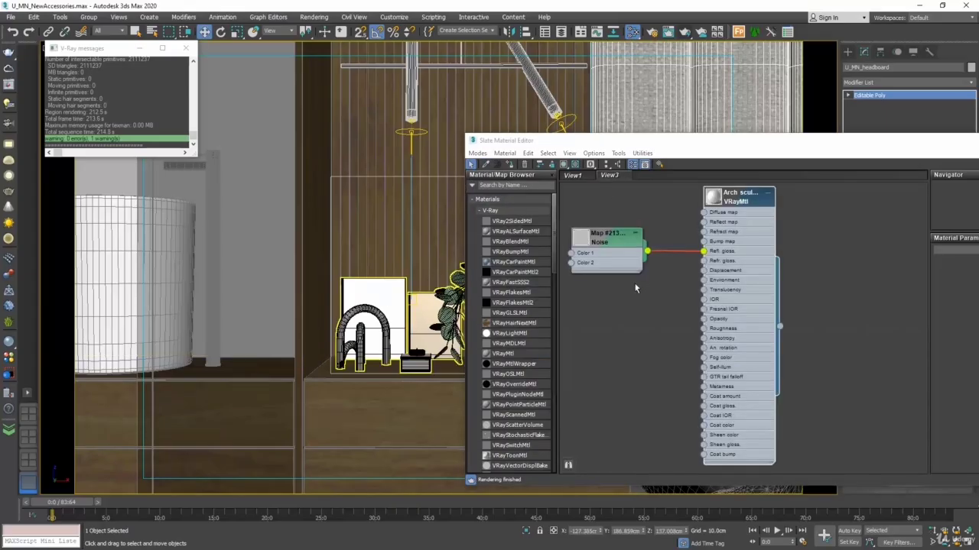
Step: Reposition the arch sculpture's nodes within View3 and move the Slate Material Editor aside to uncover the bedside accessories
middle_click_drag(635, 287, 656, 349)
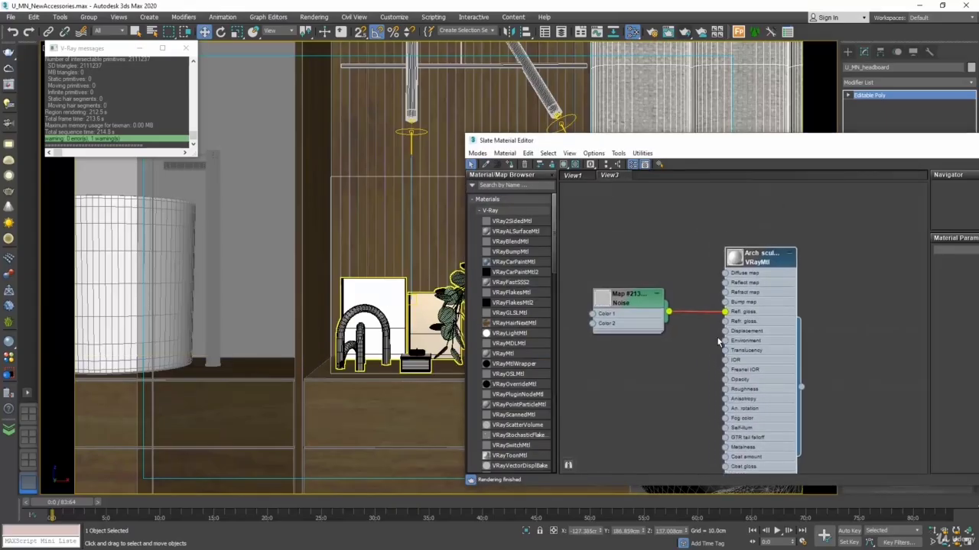
left_click_drag(615, 140, 714, 126)
left_click_drag(906, 377, 497, 315)
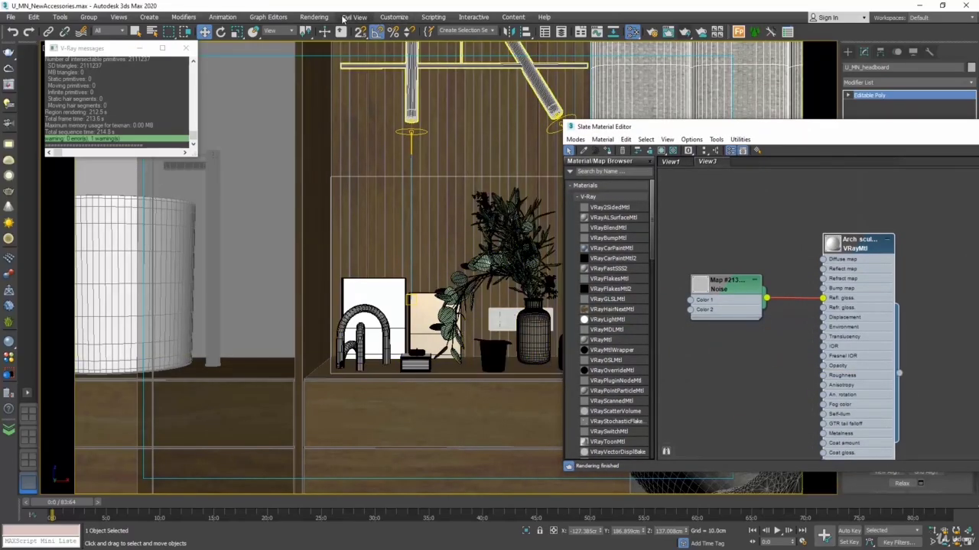
Step: Run a test render of the bedside accessories region, cancel it and close the V-Ray Frame Buffer
left_click(314, 16)
left_click(322, 34)
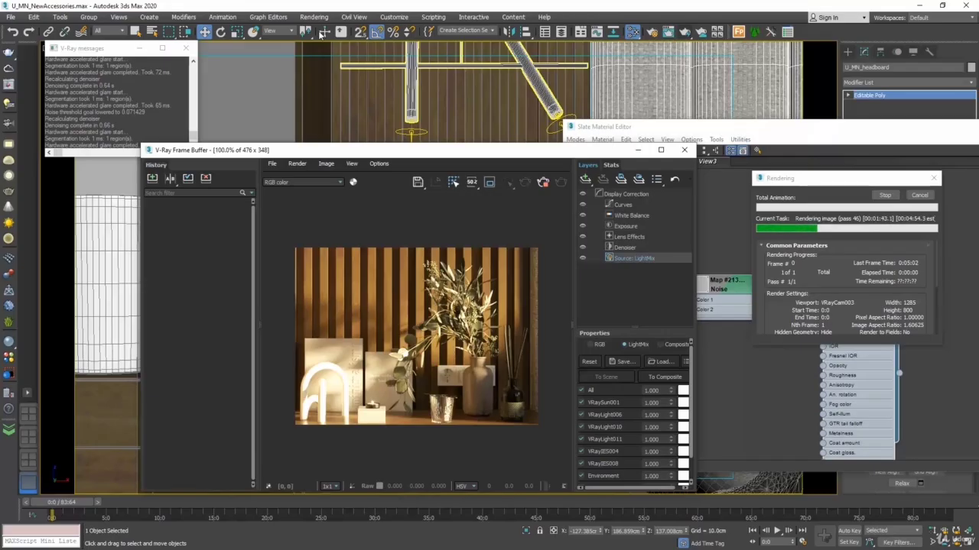
left_click(919, 196)
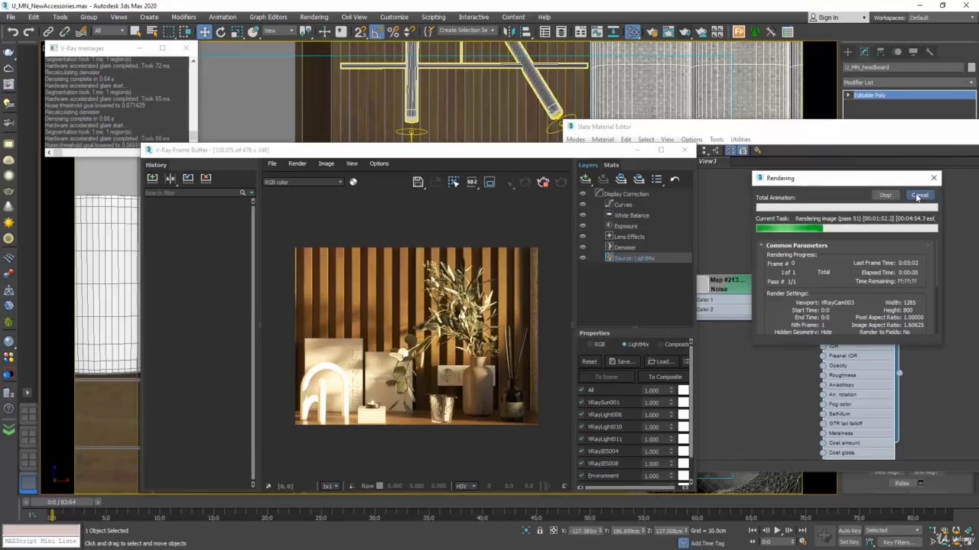
left_click(683, 150)
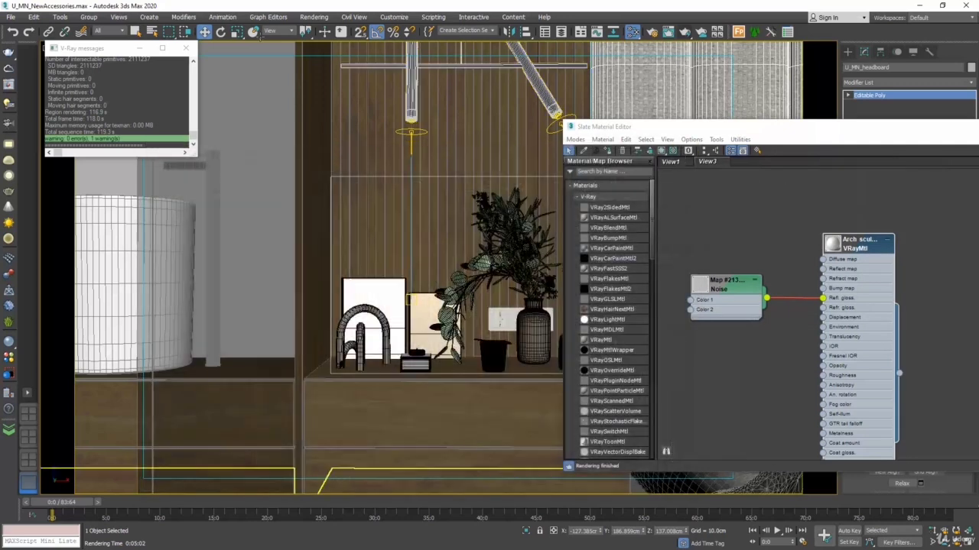
Step: Close the V-Ray messages window and turn off edged faces in the camera viewport, leaving Default Shading
left_click(186, 50)
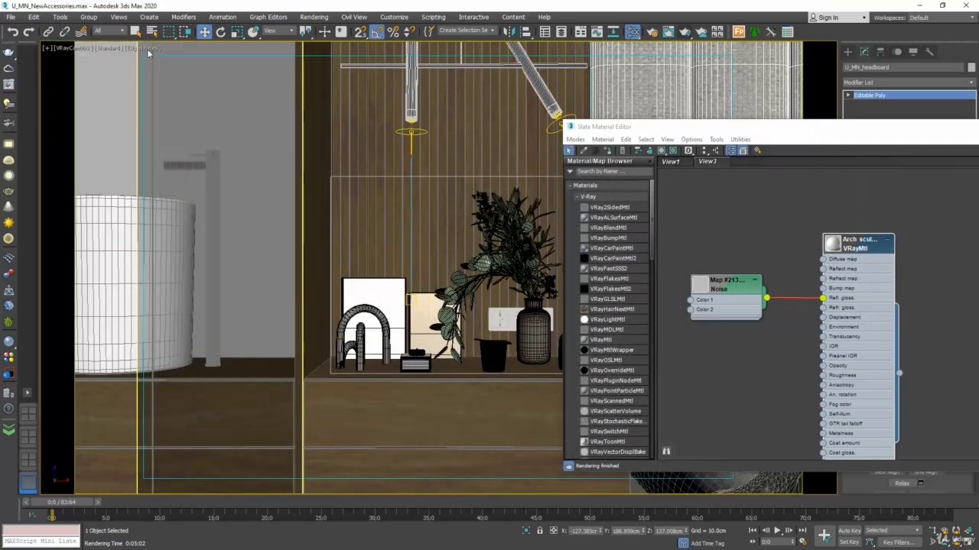
left_click(146, 48)
left_click(182, 162)
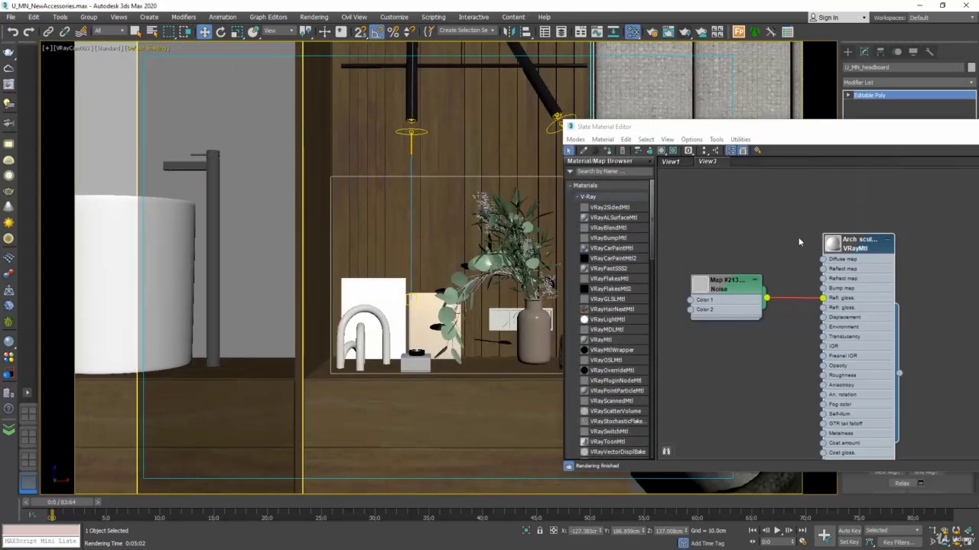
Step: Try a dark grey diffuse colour on the Arch sculpture material, then undo the colour change
left_click(861, 245)
left_click_drag(907, 131, 737, 166)
left_click(921, 296)
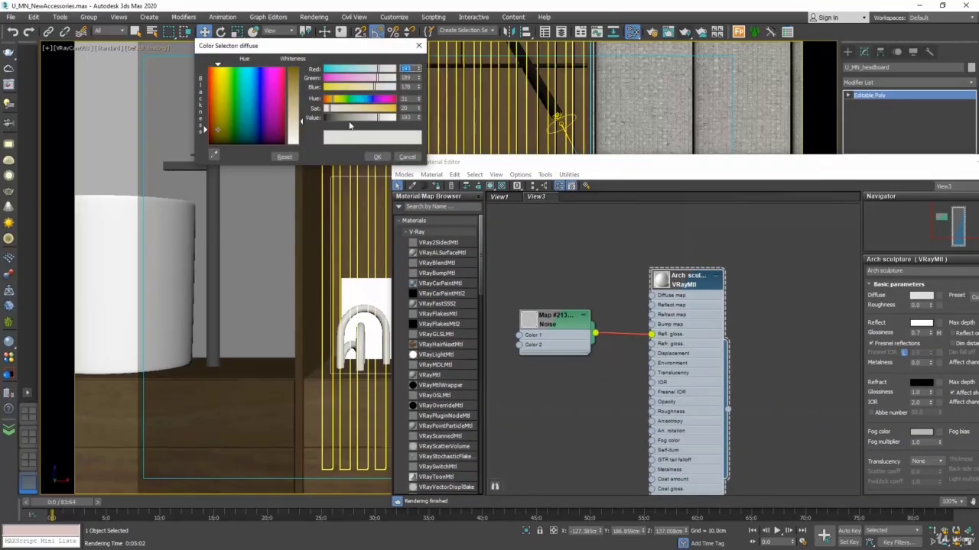
left_click_drag(348, 120, 328, 121)
left_click(377, 157)
left_click_drag(472, 163, 553, 143)
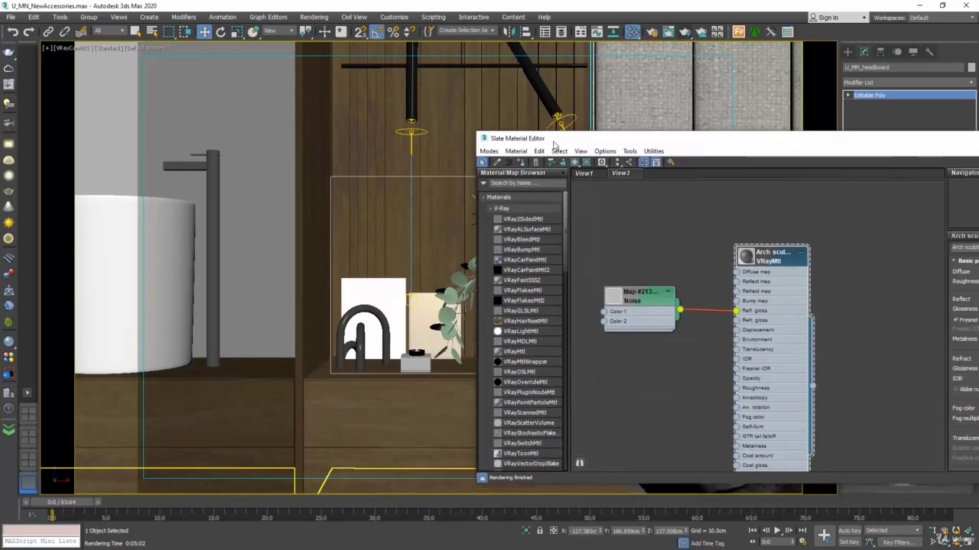
left_click(14, 32)
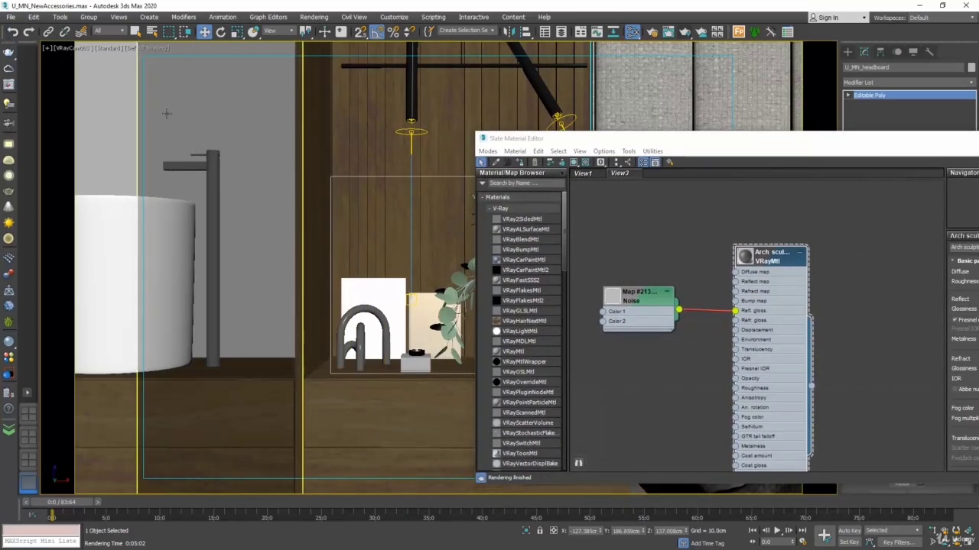
left_click(13, 31)
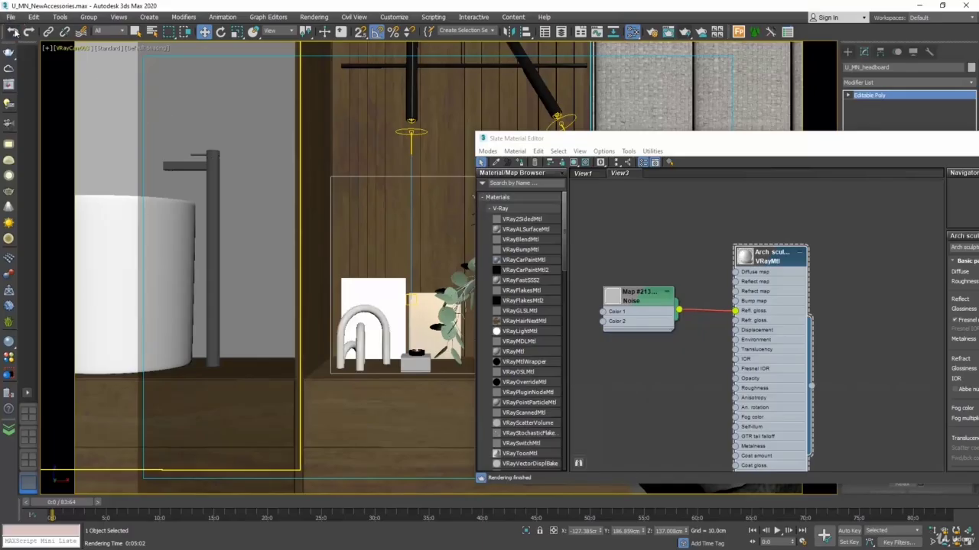
Step: Check the status of the scene's maps in Asset Tracking, then close it and the Slate Material Editor
left_click(12, 17)
mouse_move(40, 205)
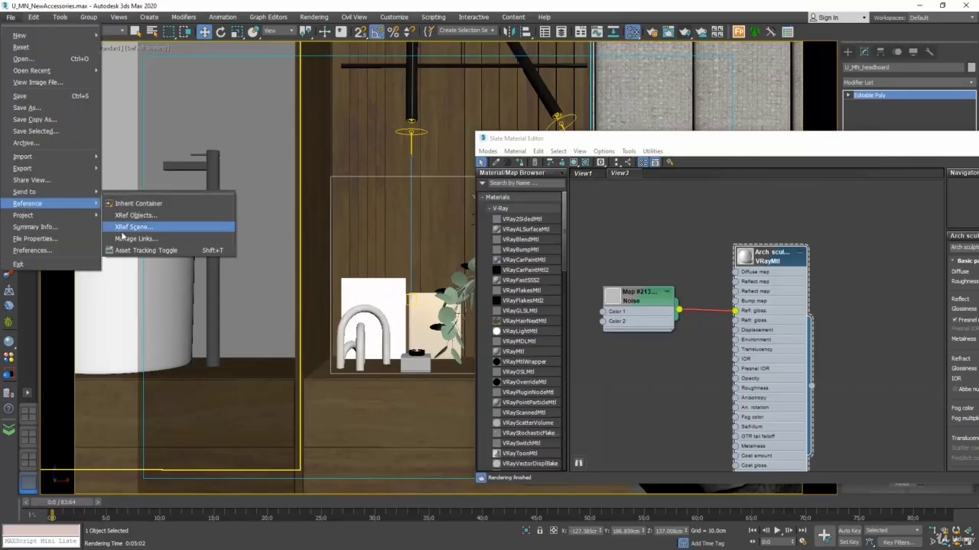
left_click(138, 253)
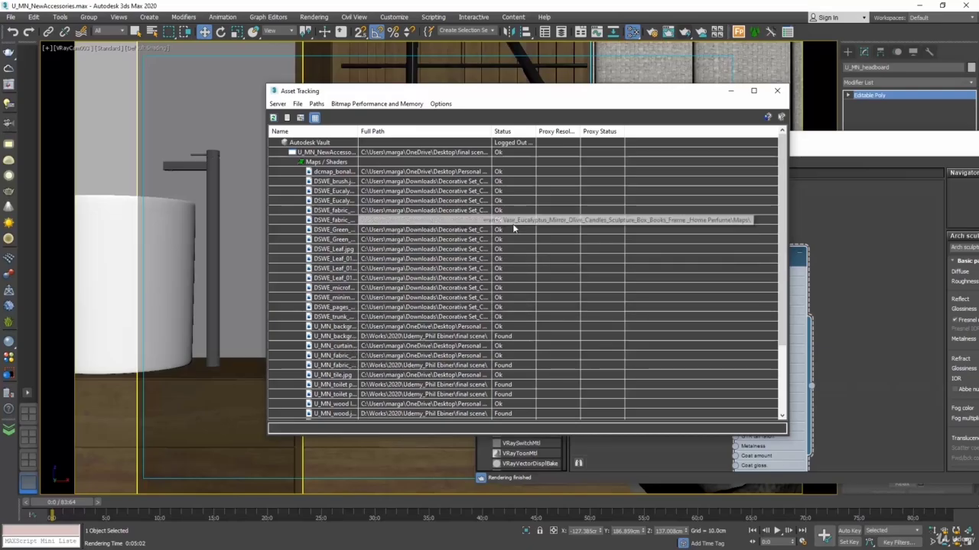
left_click(779, 92)
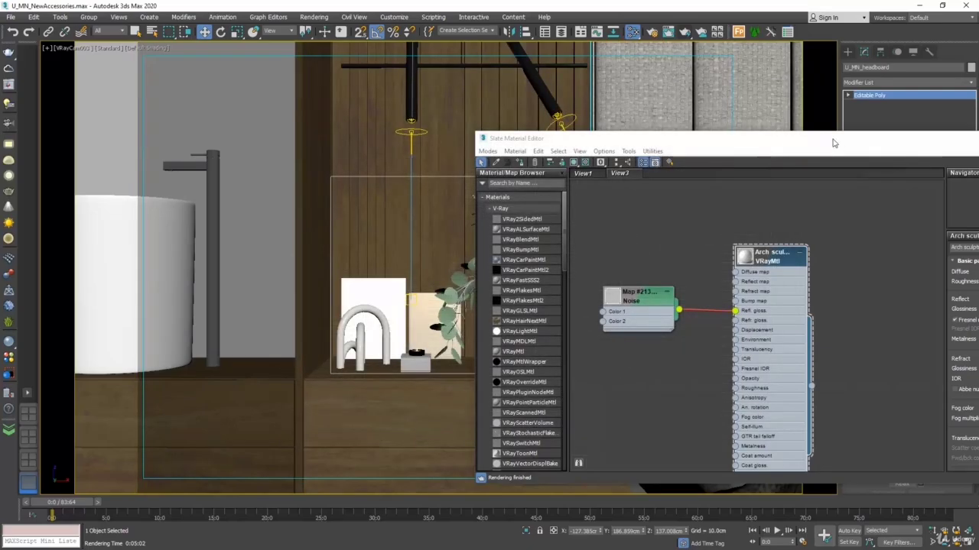
left_click_drag(833, 140, 487, 156)
left_click(764, 157)
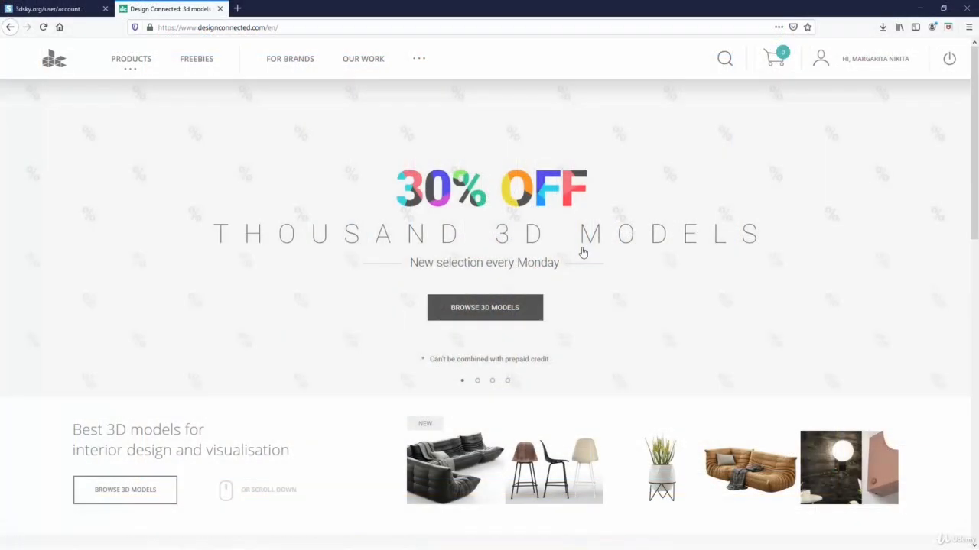
Step: Switch to the Design Connected website in the browser and open the Magnifier Lamp page from its free models
left_click(208, 61)
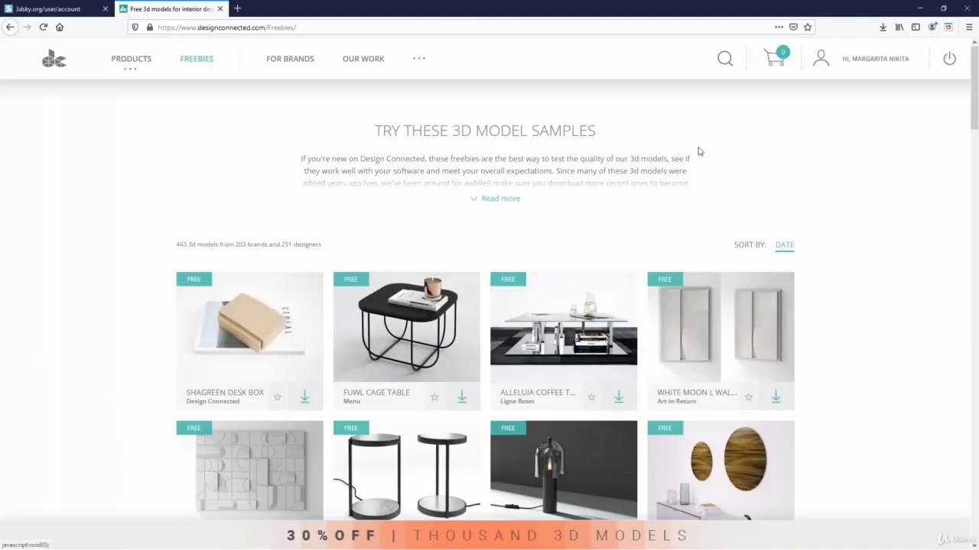
scroll(891, 285, "down", 3)
scroll(891, 284, "down", 8)
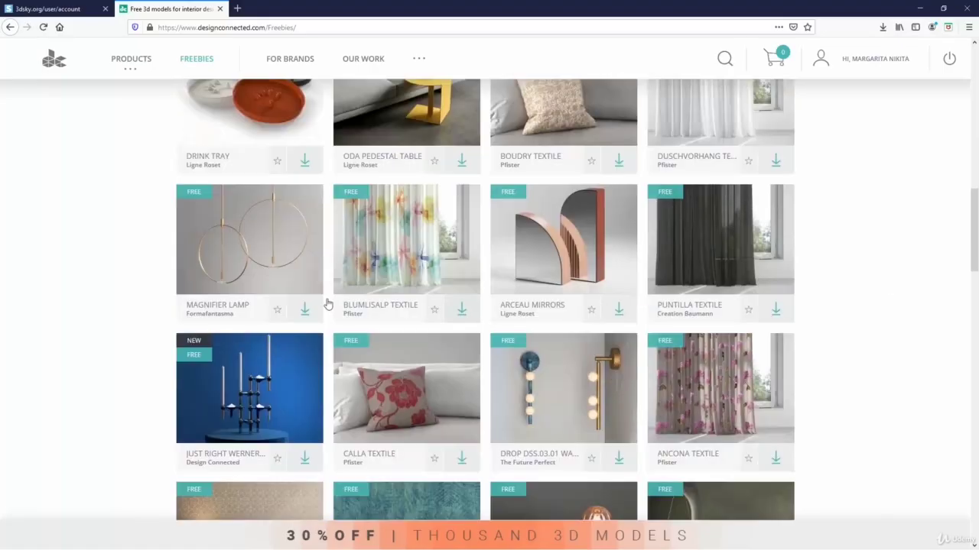
left_click(290, 253)
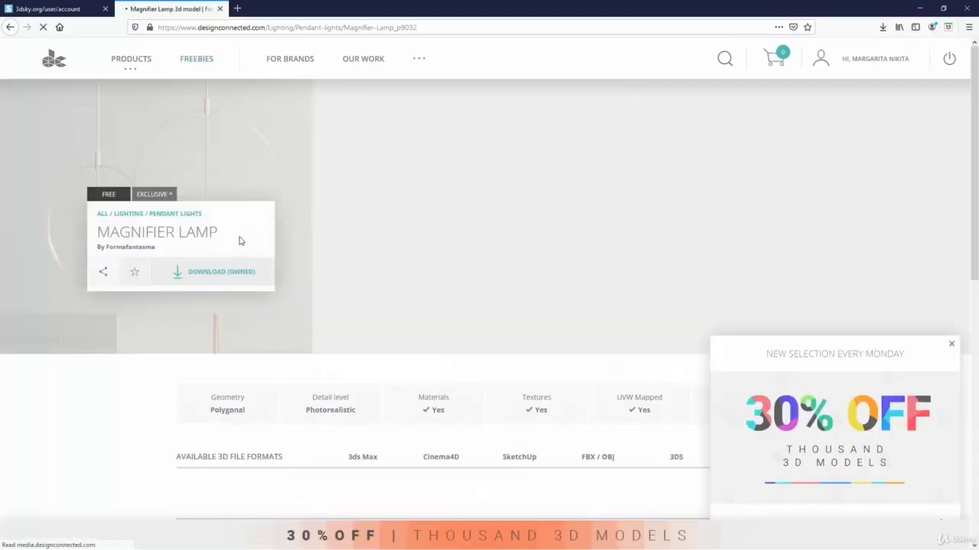
Step: Download the Magnifier Lamp in Autodesk 3ds Max (.max) format and save the zip file
left_click(220, 272)
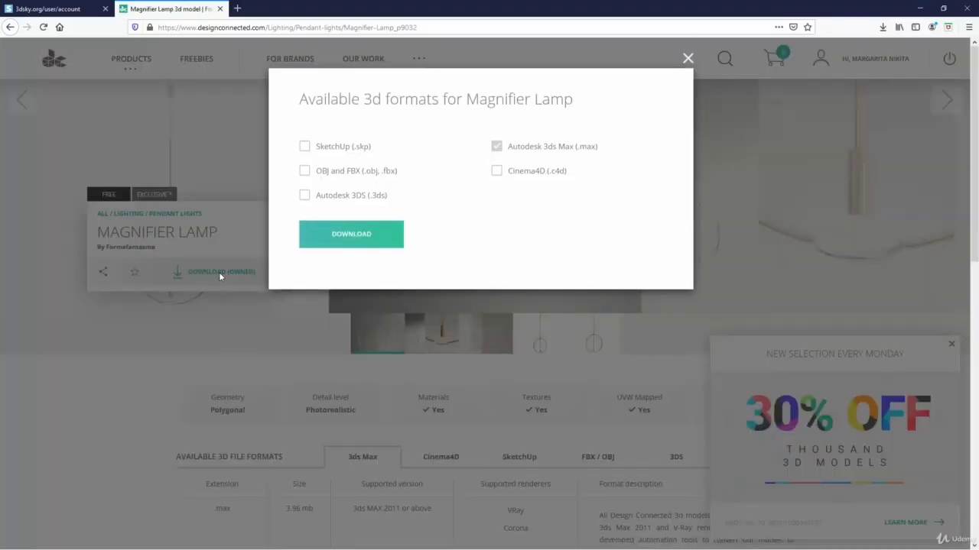
left_click(373, 238)
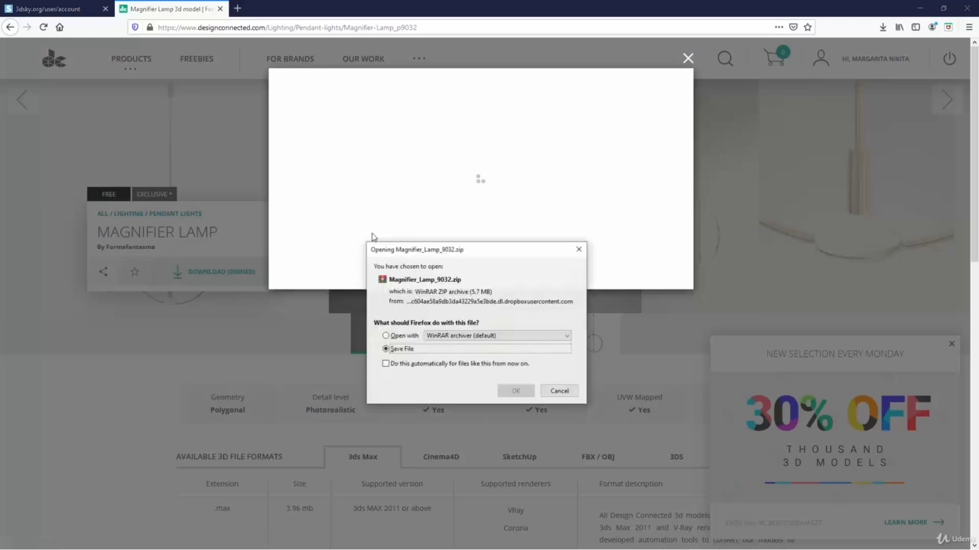
left_click(515, 391)
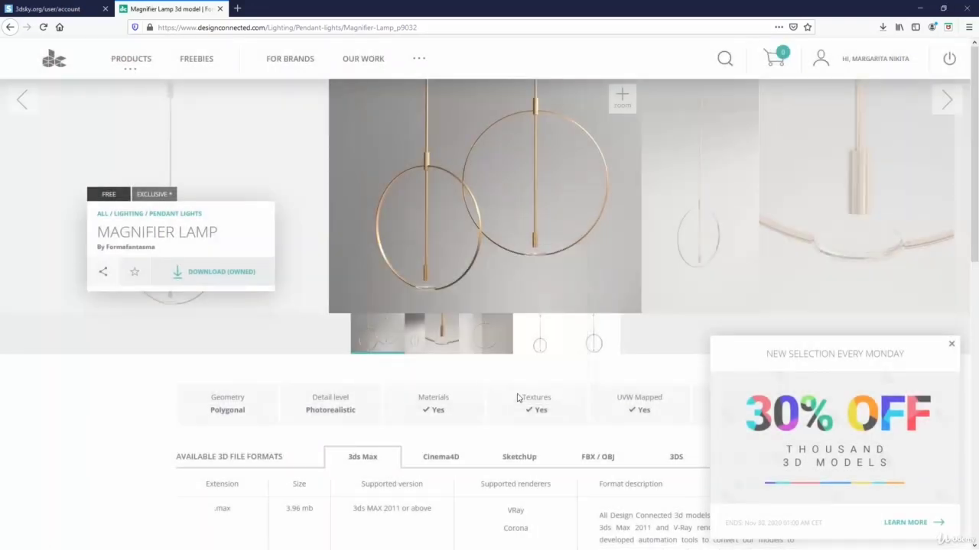
Step: Locate the Magnifier_Lamp_9032 archive in Downloads, extract it to its own folder and open that folder
left_click(882, 28)
left_click(879, 54)
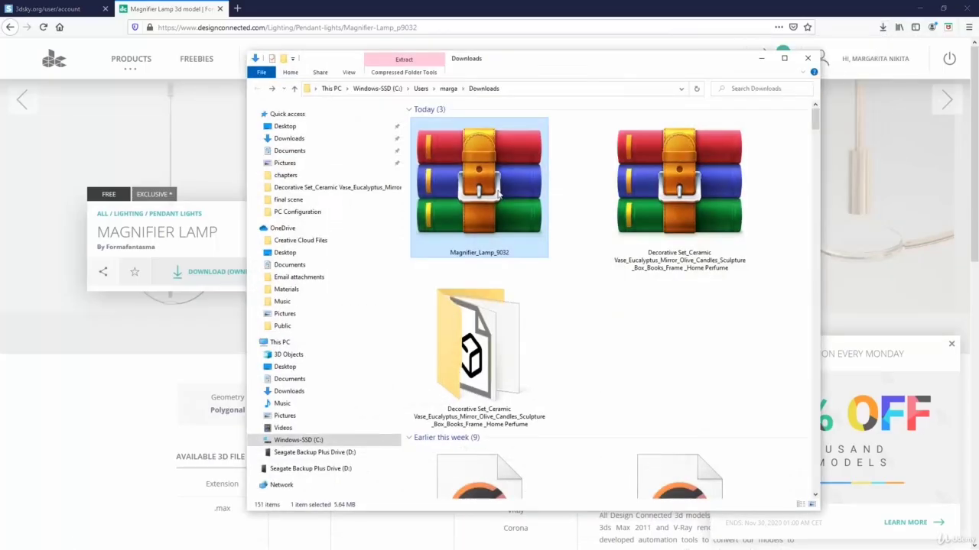
right_click(488, 204)
left_click(547, 270)
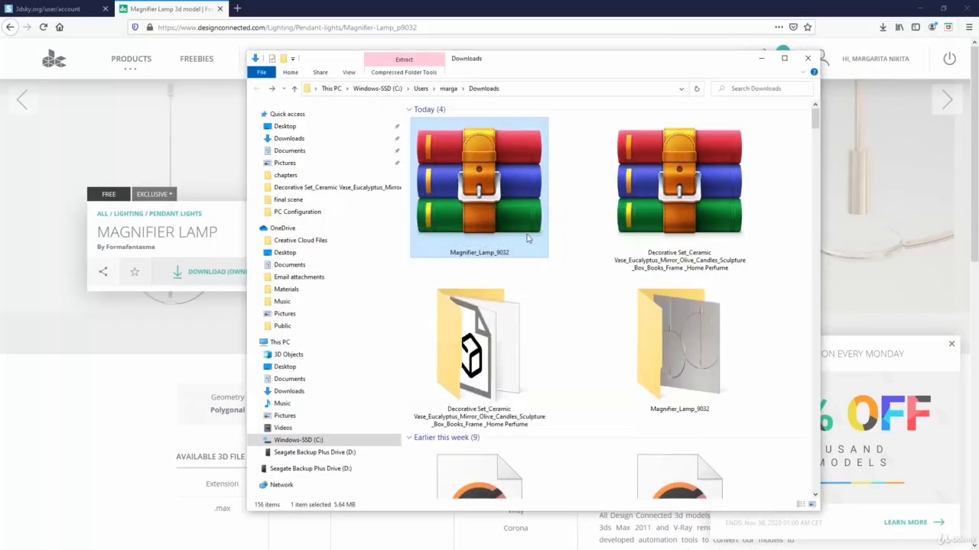
double_click(655, 321)
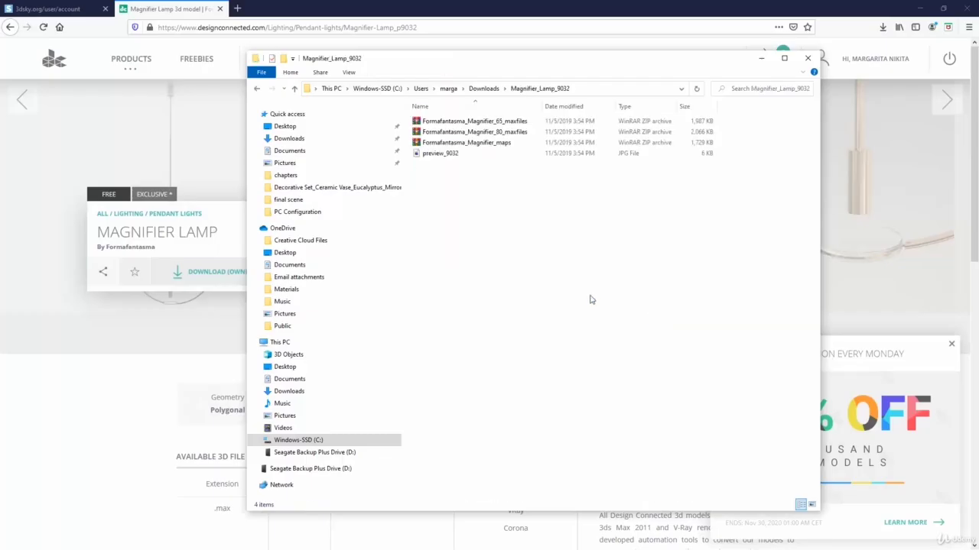
Step: Extract the Formafantasma_Magnifier_80_maxfiles and Formafantasma_Magnifier_maps archives into the current folder, then minimize the folder window
left_click(513, 133)
right_click(513, 135)
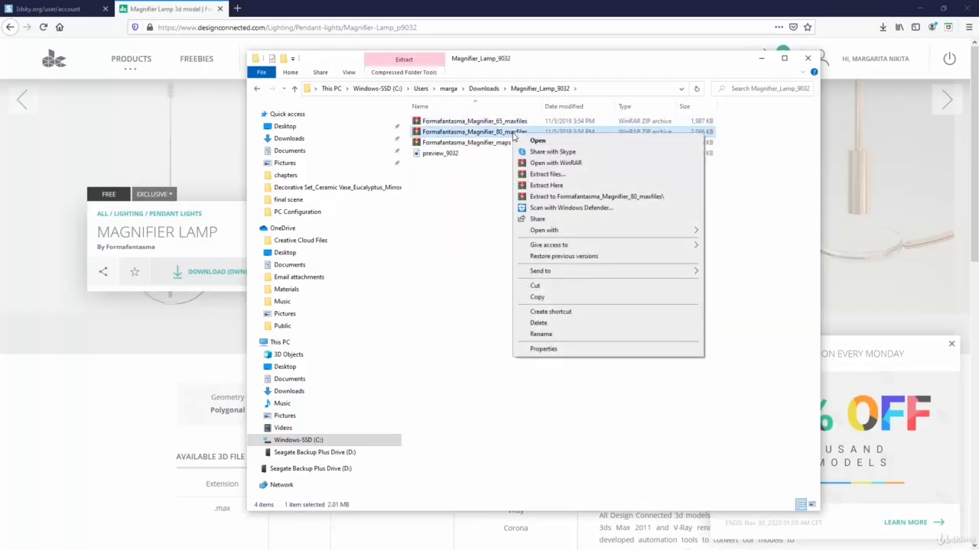
left_click(574, 188)
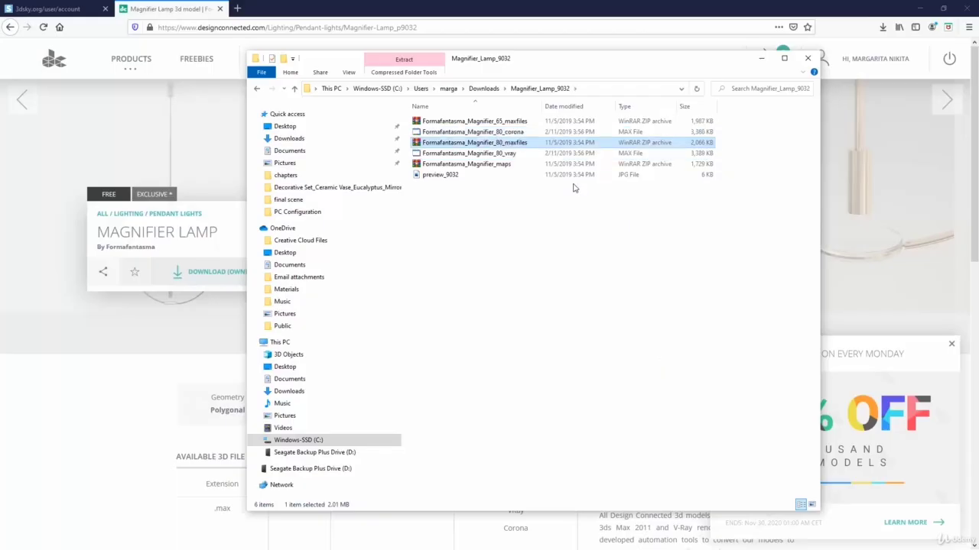
left_click(498, 168)
right_click(498, 170)
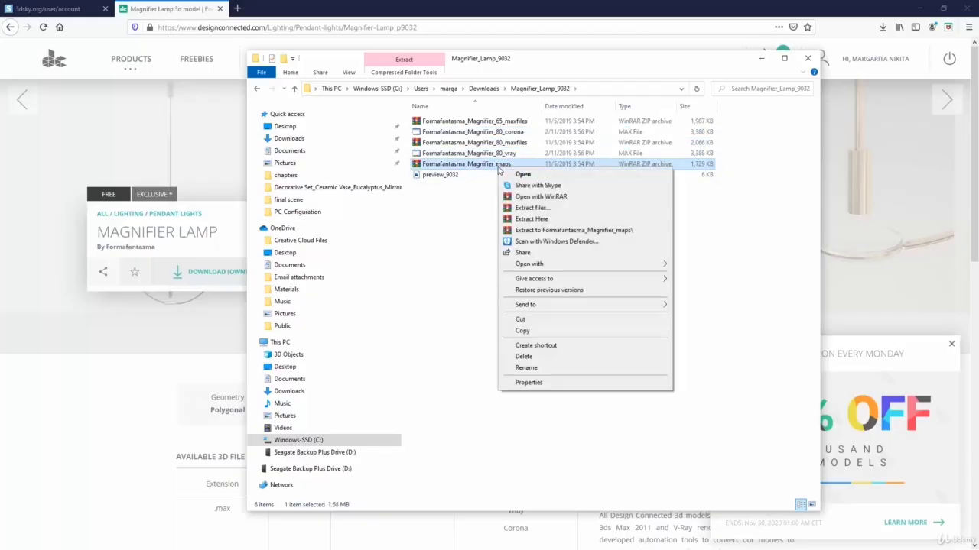
left_click(547, 220)
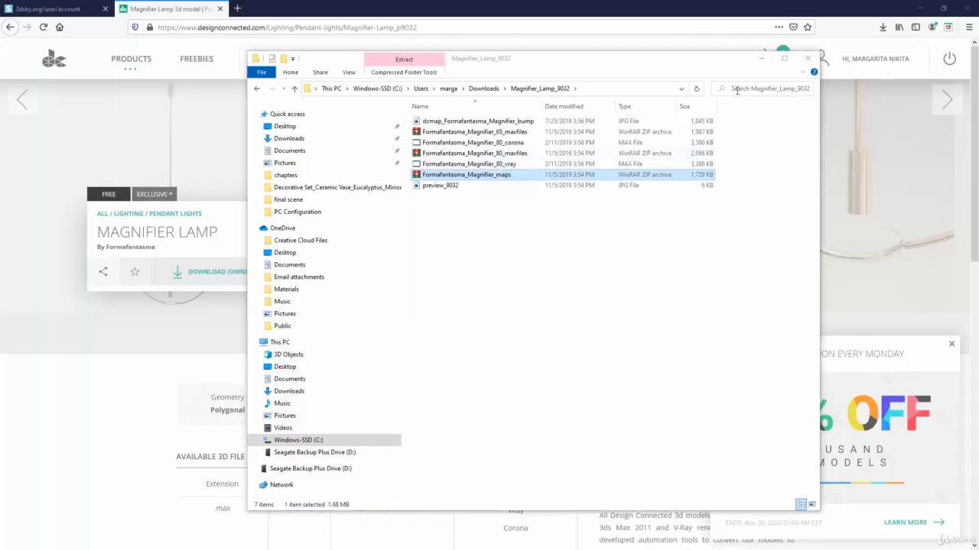
left_click(760, 58)
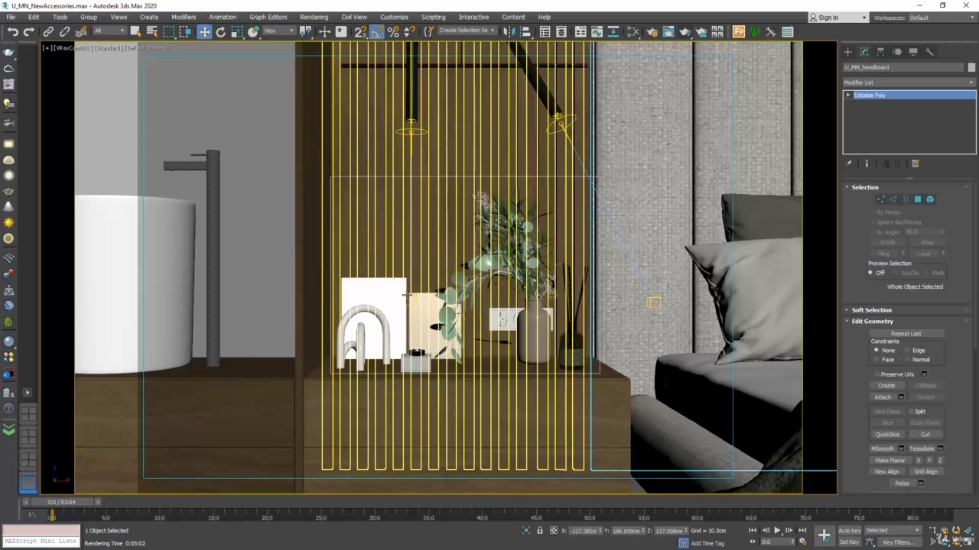
Step: In 3ds Max, hide the left pendant lamp above the bedside unit together with its two sphere VRayLights
left_click(413, 105)
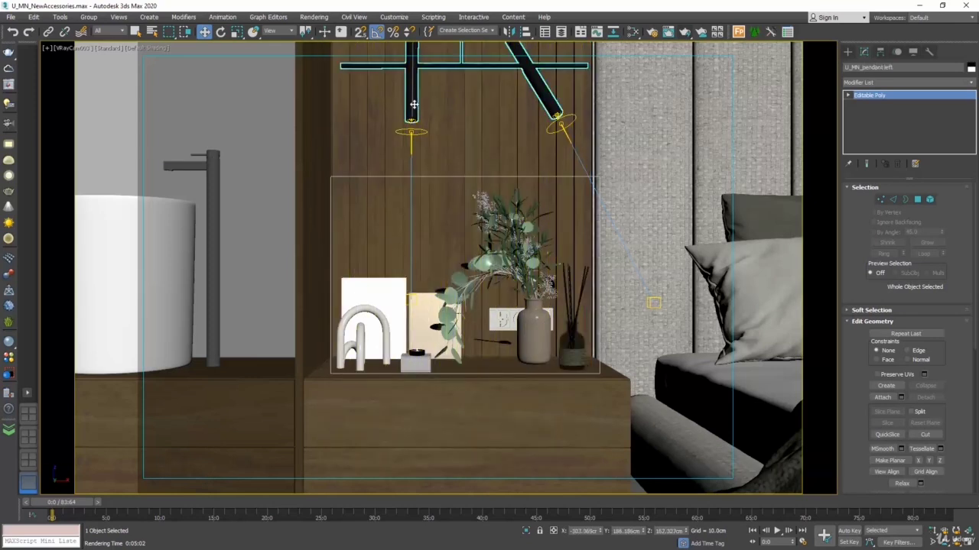
right_click(413, 107)
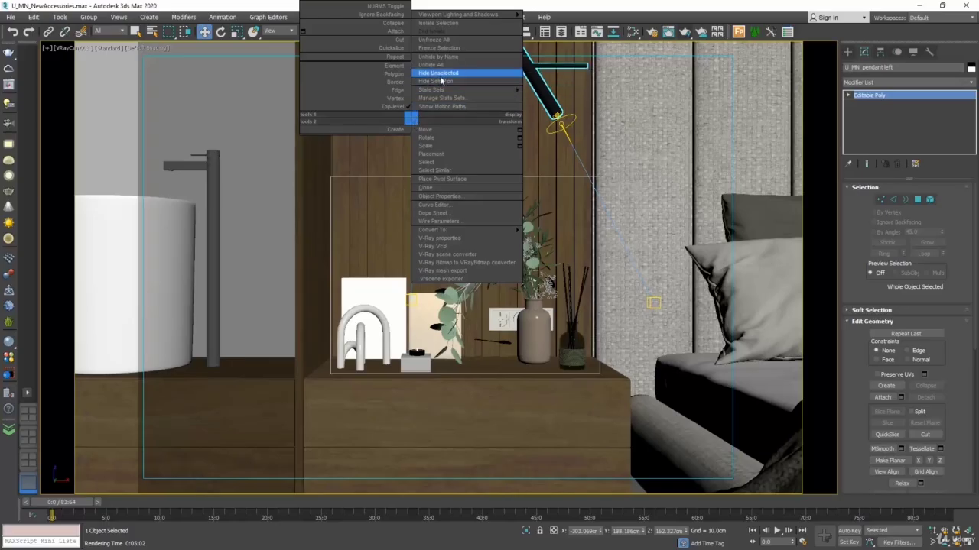
left_click(435, 81)
left_click(412, 119)
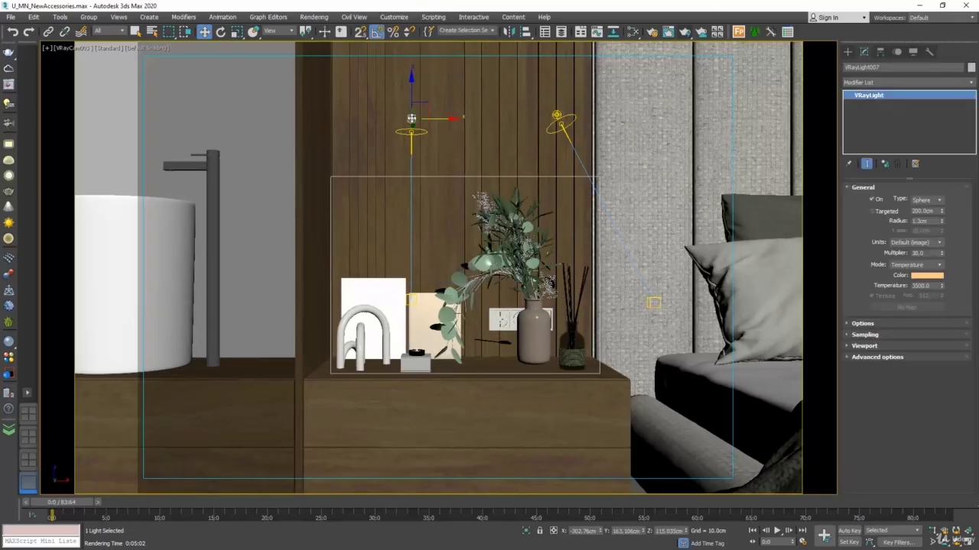
right_click(552, 115)
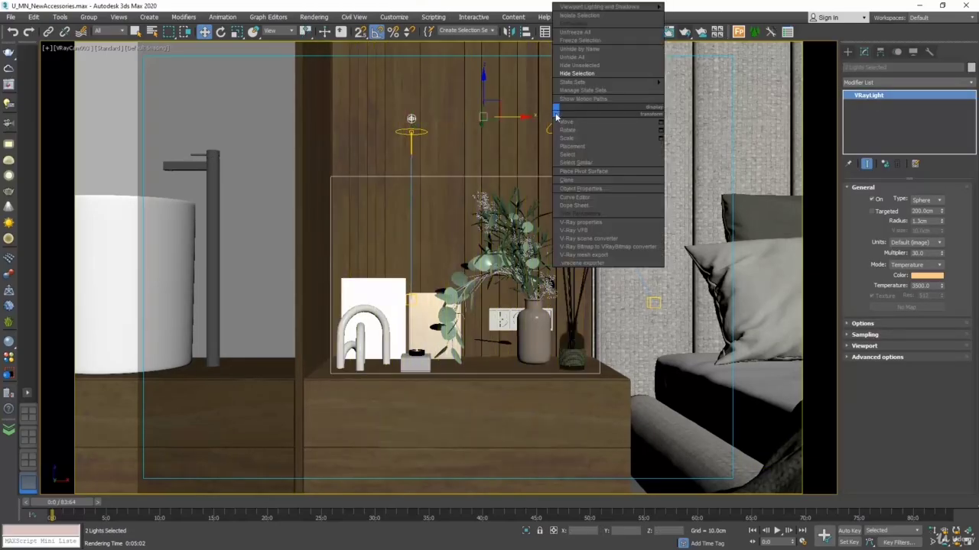
left_click(573, 88)
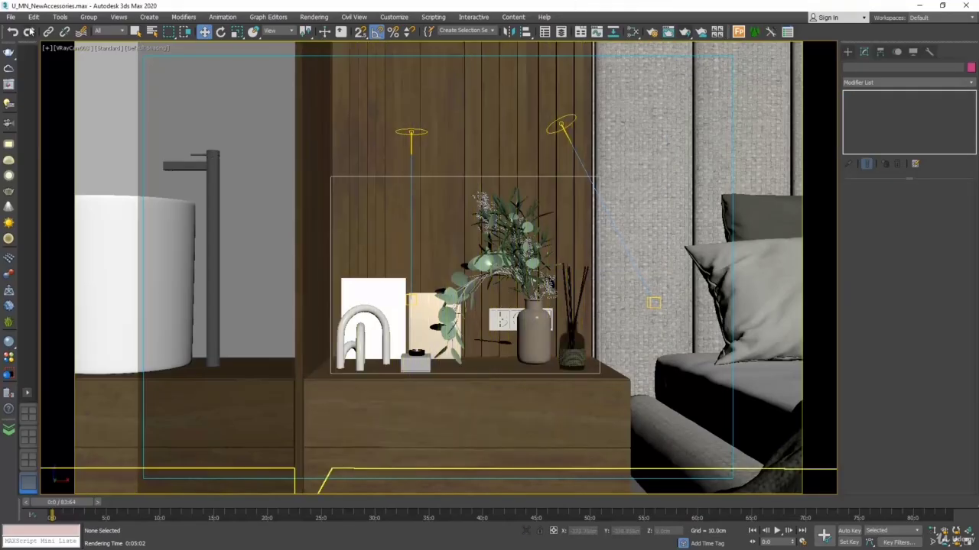
Step: Merge the Formafantasma_Magnifier_80 object from Formafantasma_Magnifier_80_vray.max in the Magnifier_Lamp_9032 folder into the scene
left_click(11, 17)
mouse_move(59, 157)
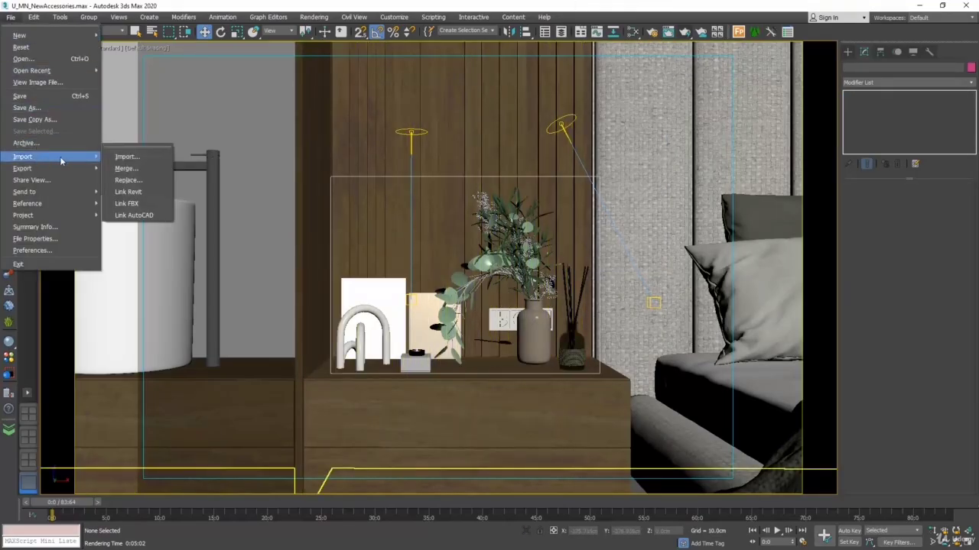
left_click(122, 167)
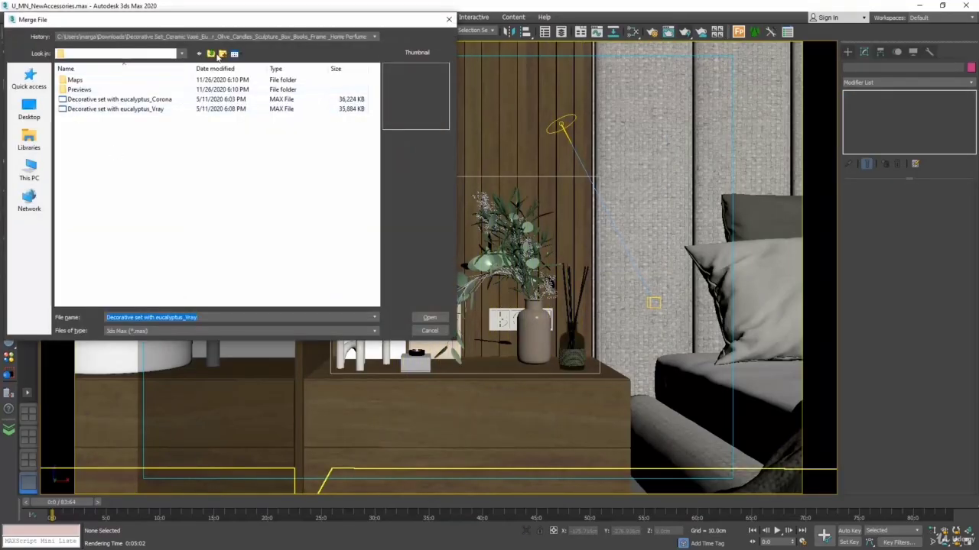
left_click(211, 56)
double_click(87, 107)
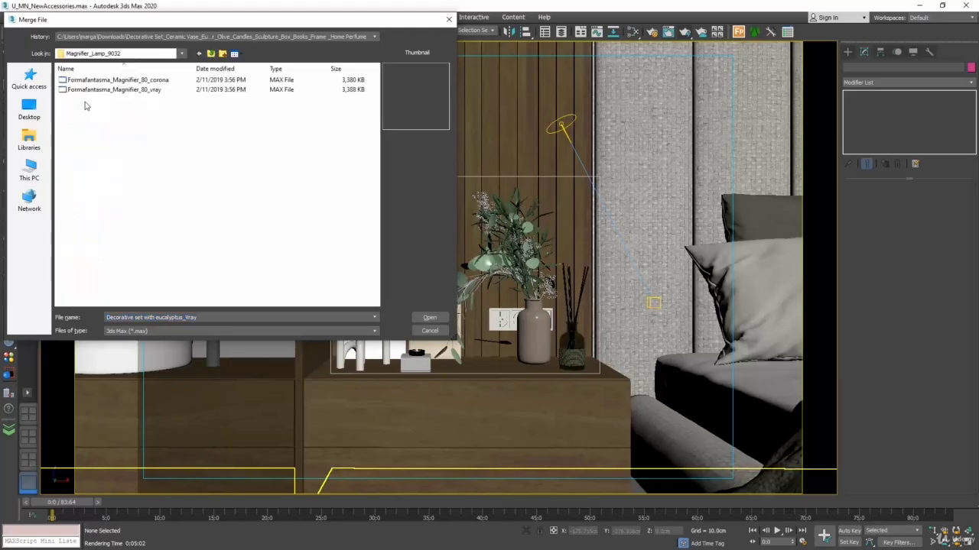
left_click(152, 90)
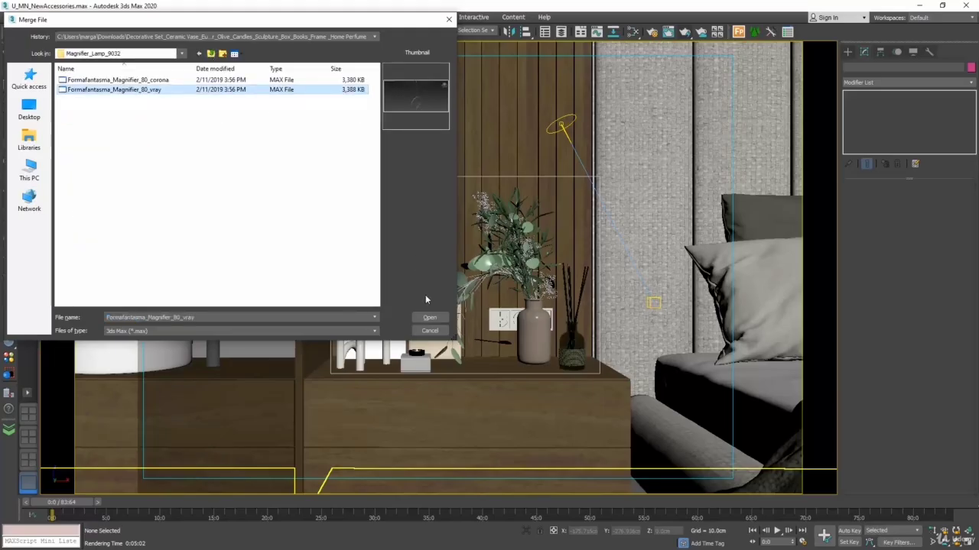
left_click(430, 318)
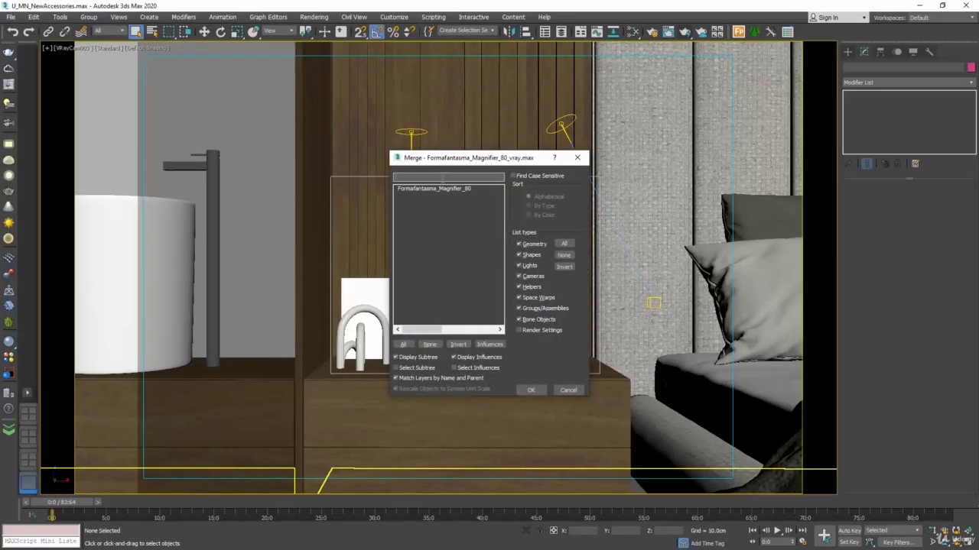
left_click(438, 189)
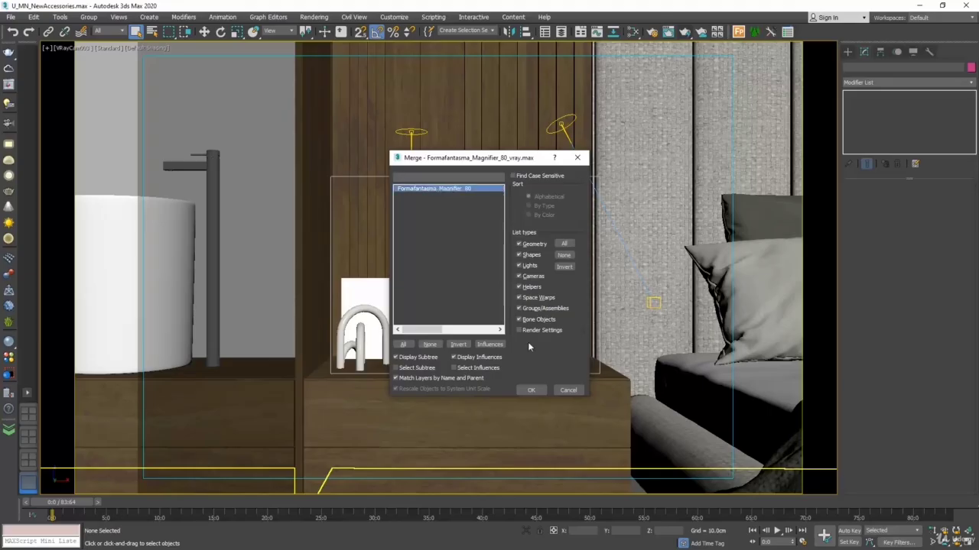
left_click(533, 390)
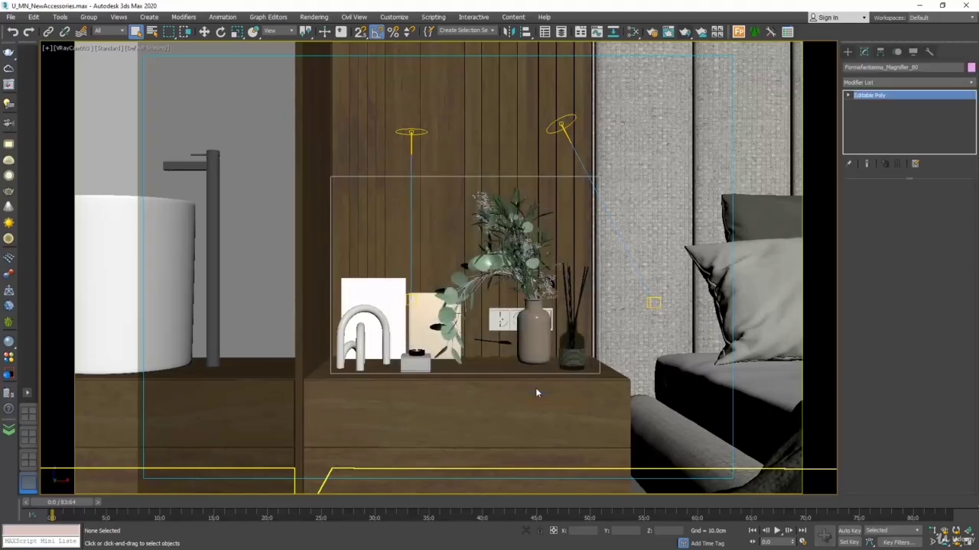
Step: Show all four viewports, zoom to the merged Magnifier lamp and move it in plan over the bedside unit
left_click(968, 542)
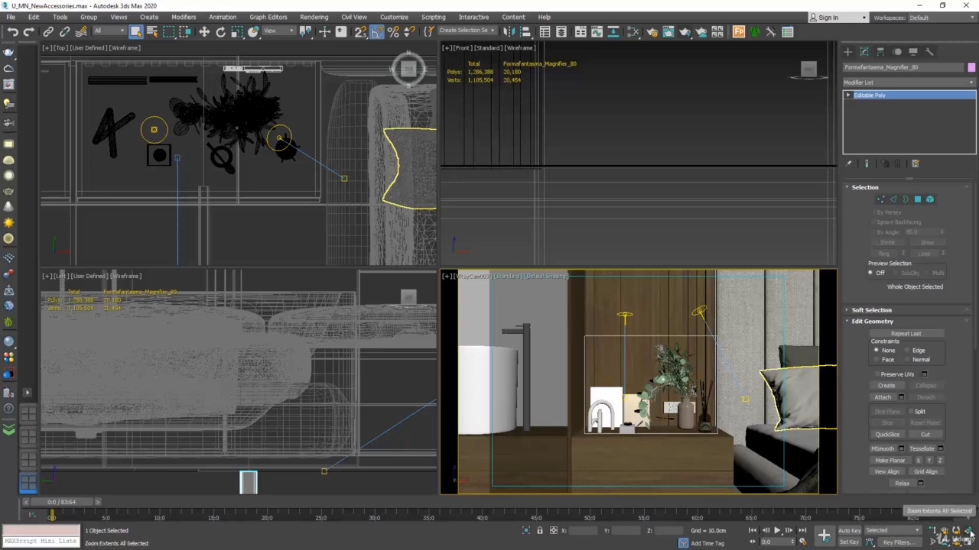
left_click(968, 533)
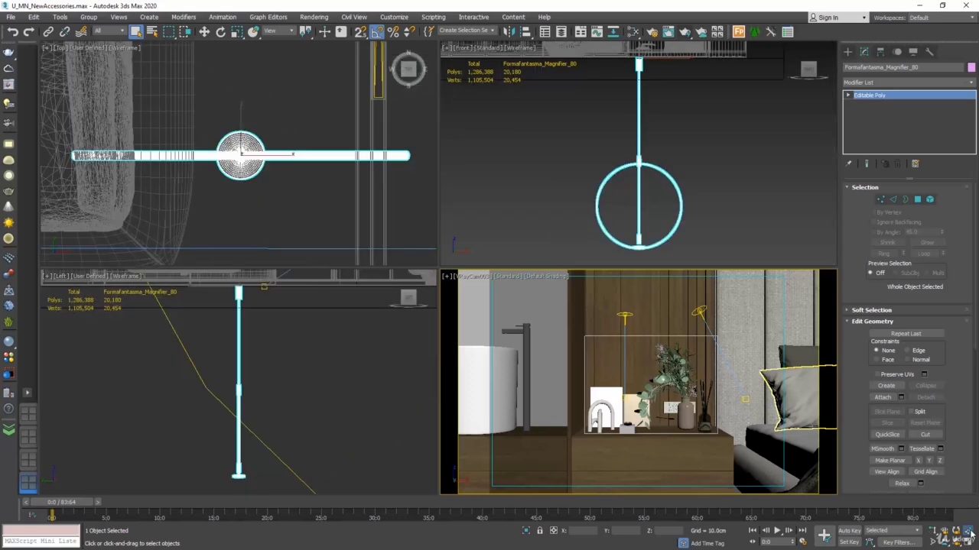
left_click(205, 31)
scroll(306, 176, "down", 8)
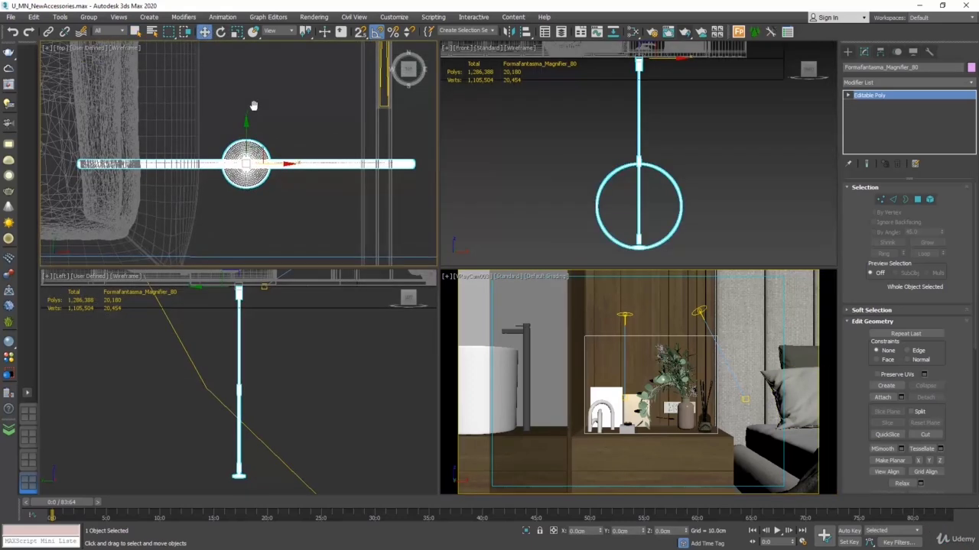
left_click_drag(325, 174, 174, 137)
Step: Raise the Magnifier lamp vertically above the bedside unit to a Z of about 284 cm
scroll(204, 129, "up", 4)
scroll(585, 201, "down", 7)
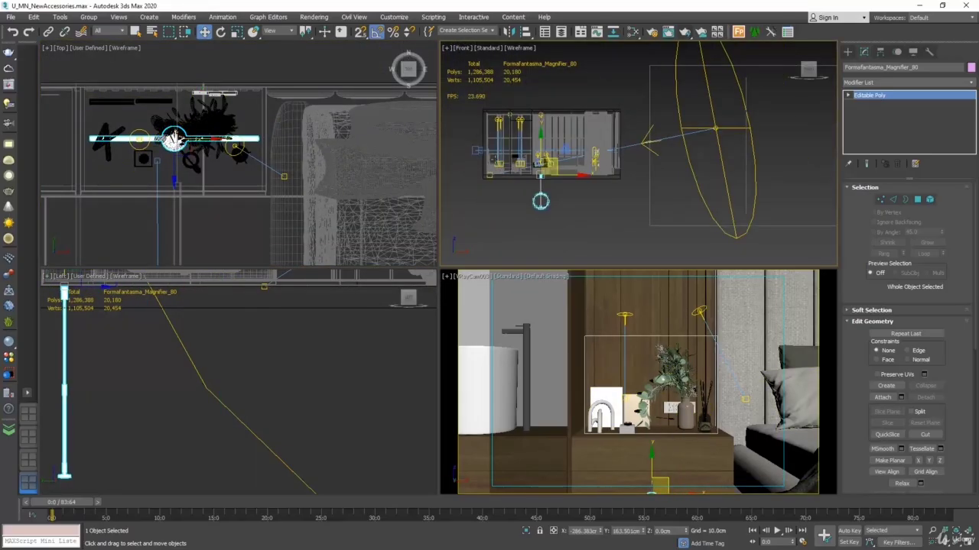
scroll(523, 156, "up", 3)
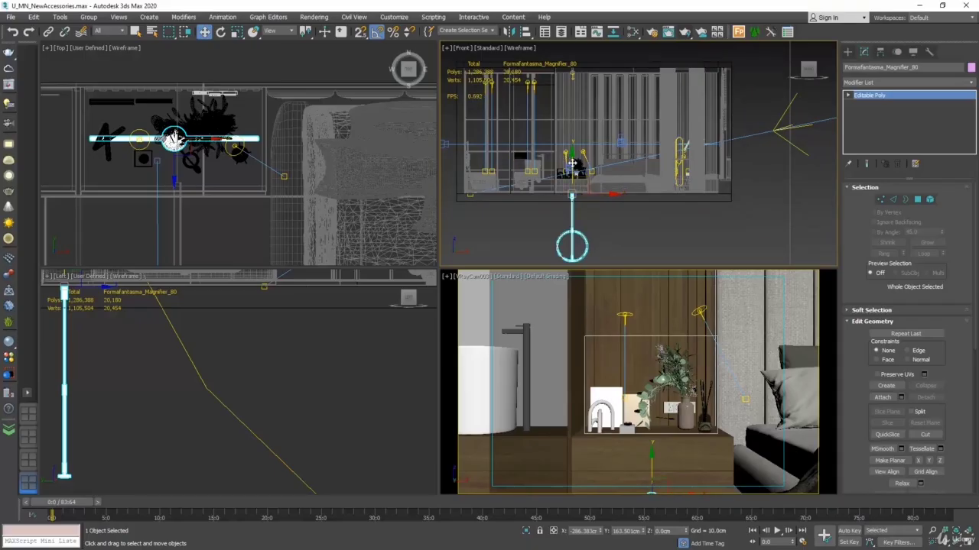
left_click_drag(576, 160, 573, 56)
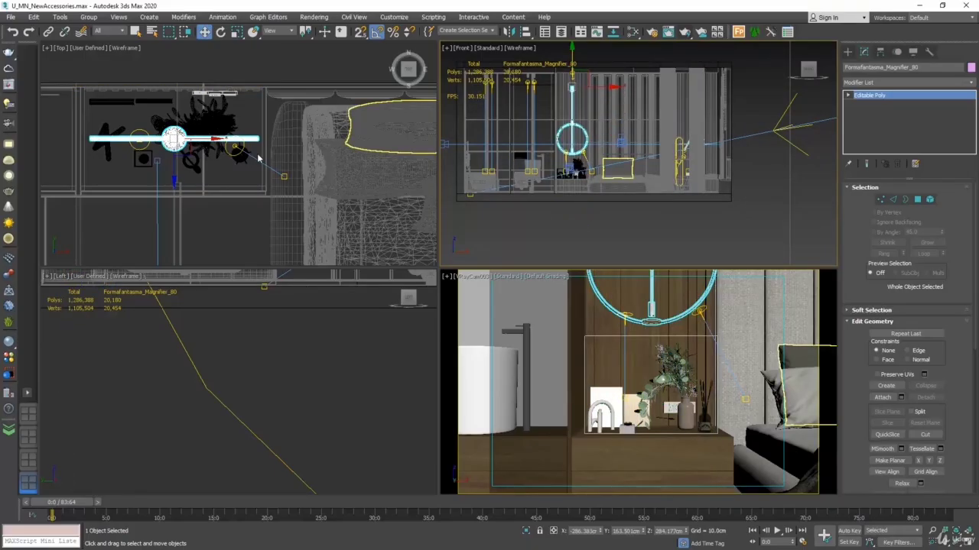
Step: Fine-tune the Magnifier lamp's placement to X about -287 cm and raise it slightly to Z about 289 cm
middle_click_drag(211, 136, 223, 145)
left_click_drag(224, 145, 222, 146)
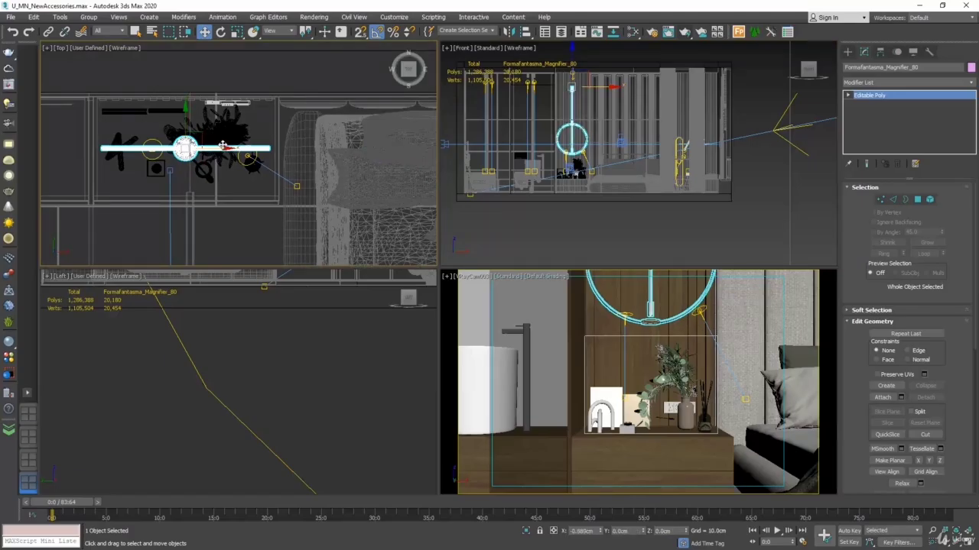
middle_click(577, 173)
scroll(538, 94, "up", 2)
middle_click_drag(538, 93, 542, 128)
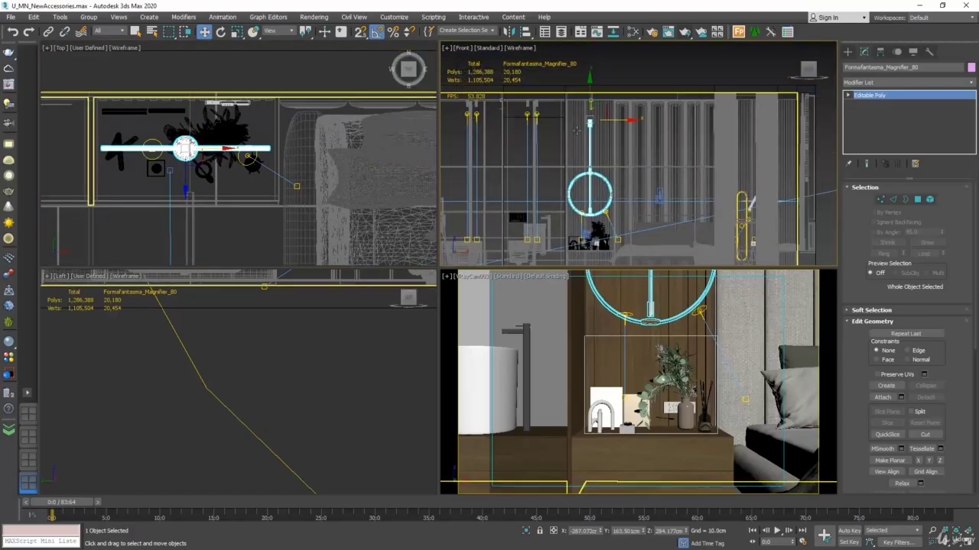
left_click_drag(591, 99, 590, 94)
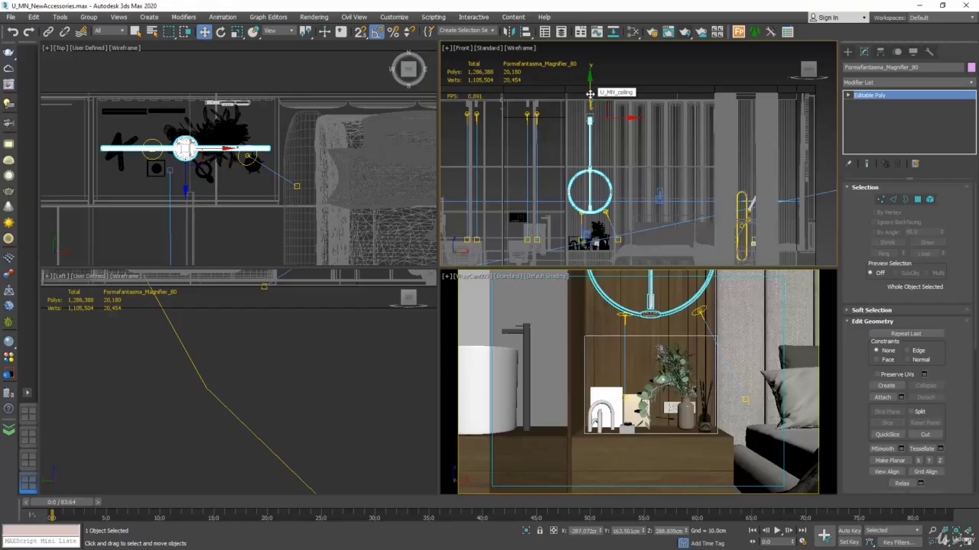
Step: Open Asset Tracking for the scene and refresh its list of maps
left_click(11, 17)
mouse_move(65, 203)
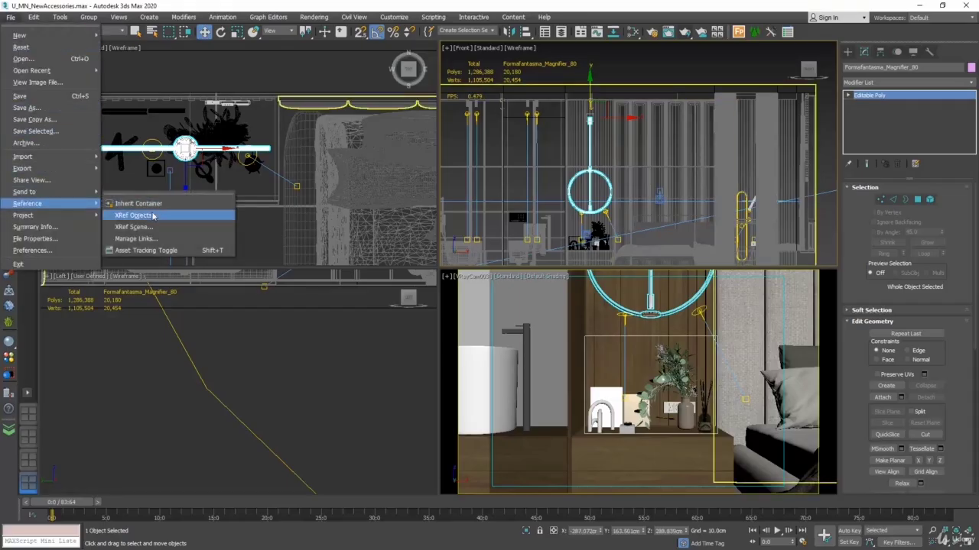
left_click(141, 250)
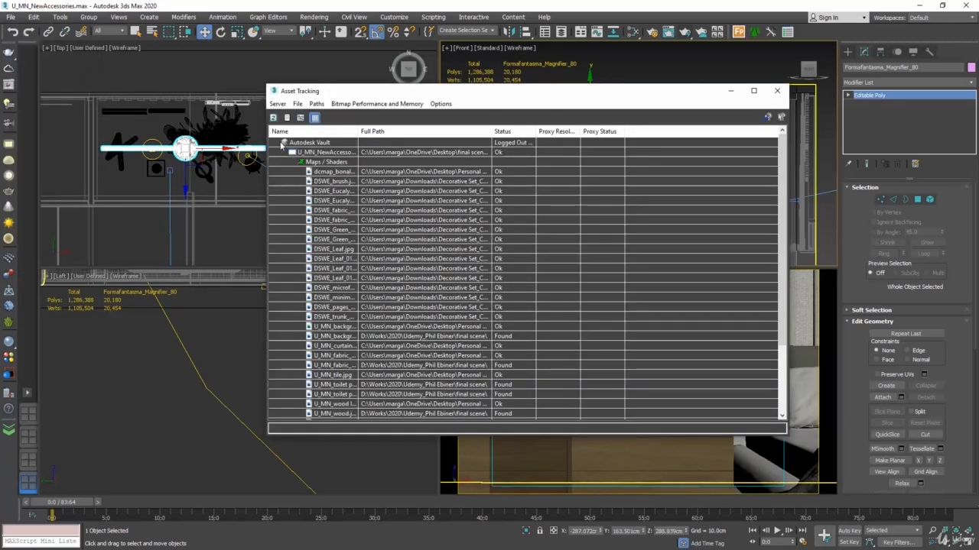
left_click(272, 118)
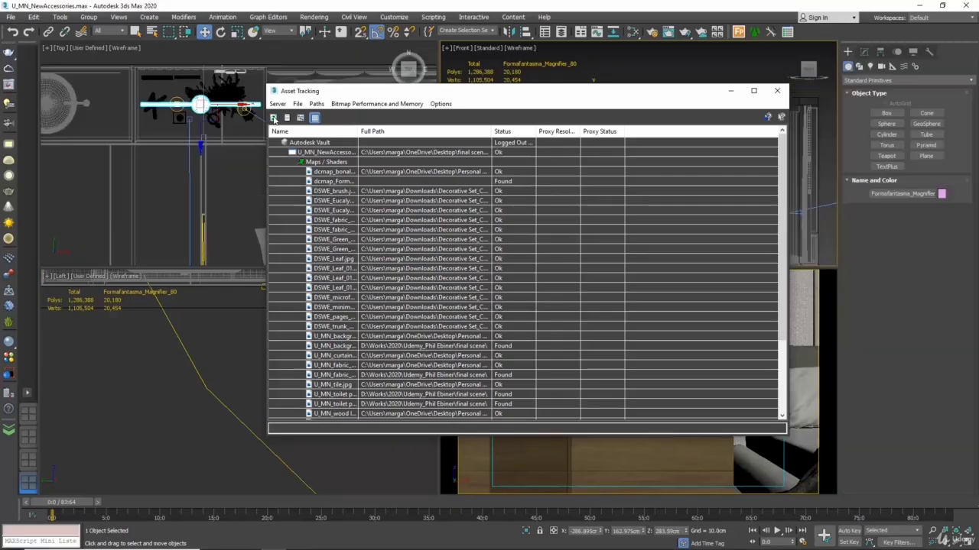
Step: Set the dcmap_Formafantasma_Magnifier_bump map's path to the Magnifier_Lamp_9032 folder in Downloads, then close Asset Tracking
left_click(451, 182)
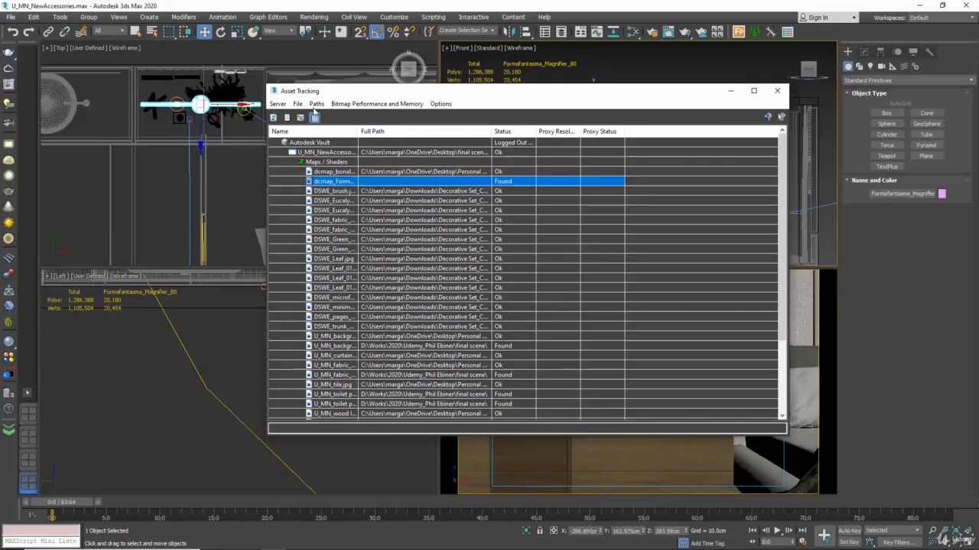
left_click(316, 104)
left_click(348, 143)
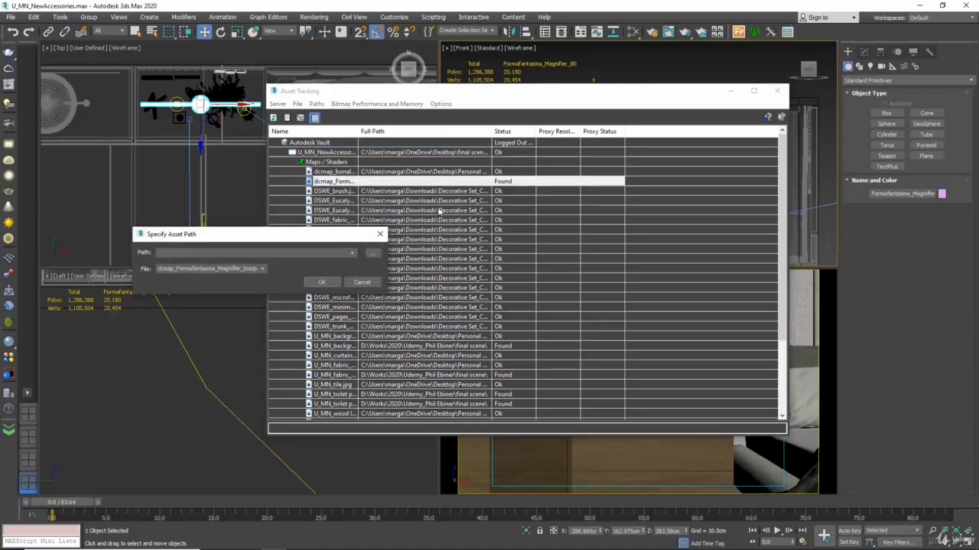
left_click(374, 254)
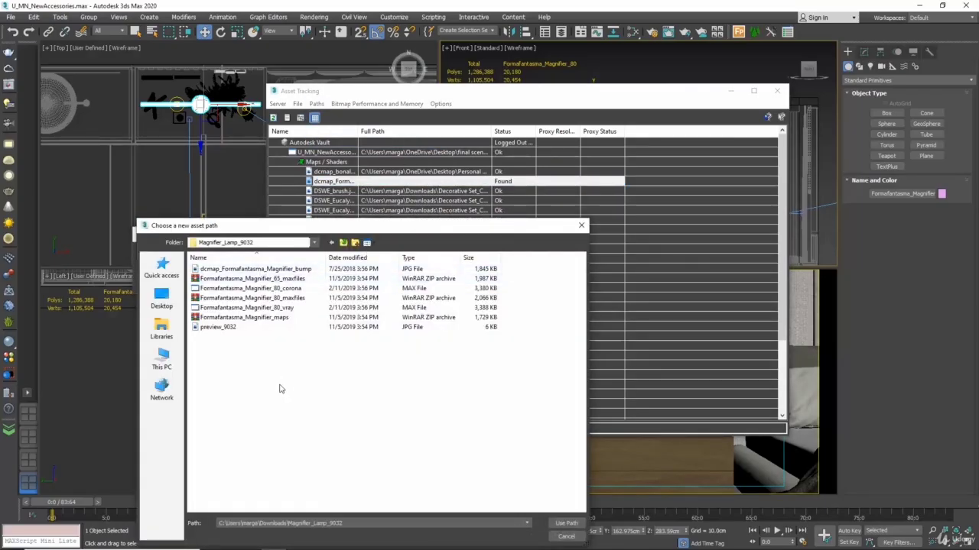
left_click(567, 523)
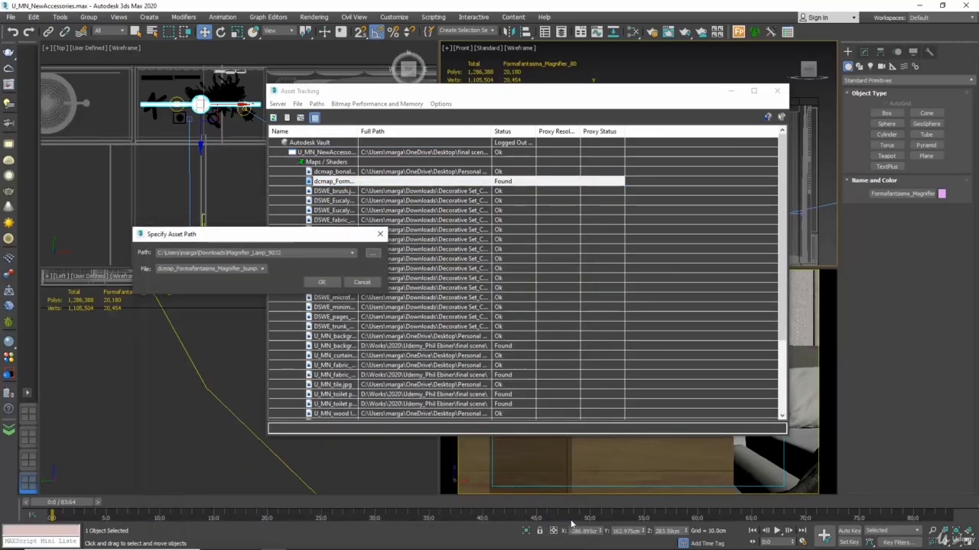
left_click(327, 284)
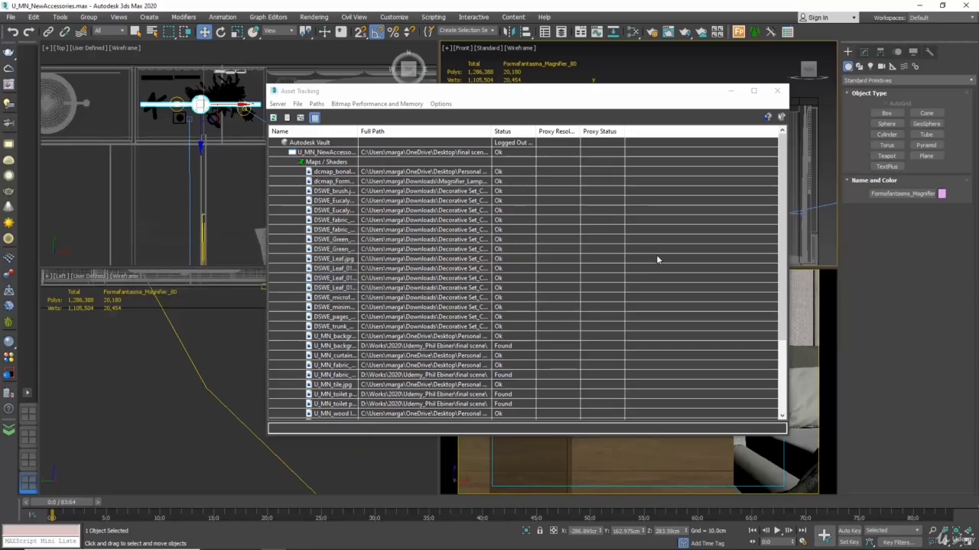
left_click(777, 91)
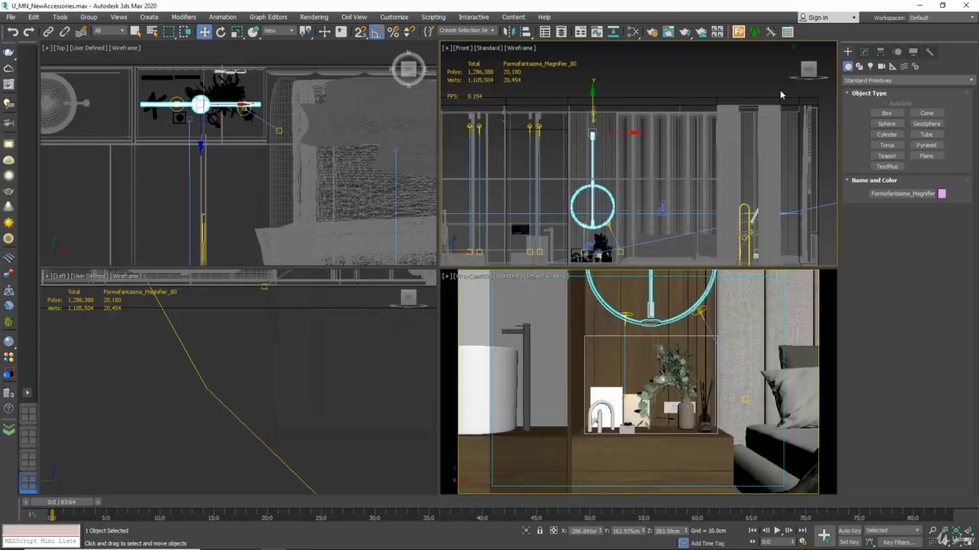
Step: Move the VRayIES004 light to the centre of the Magnifier lamp and lower it to Z about 108.6 cm
scroll(197, 104, "up", 6)
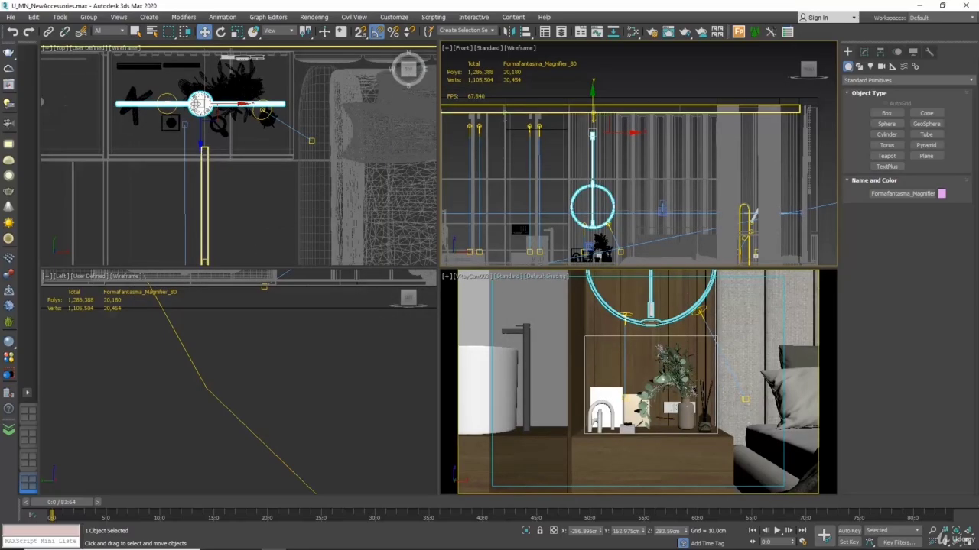
left_click(139, 84)
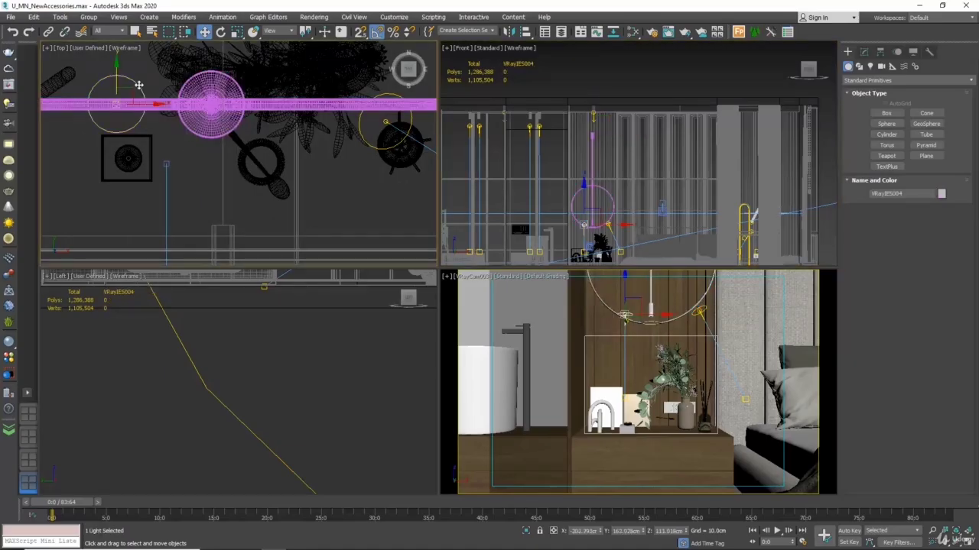
left_click_drag(139, 84, 234, 82)
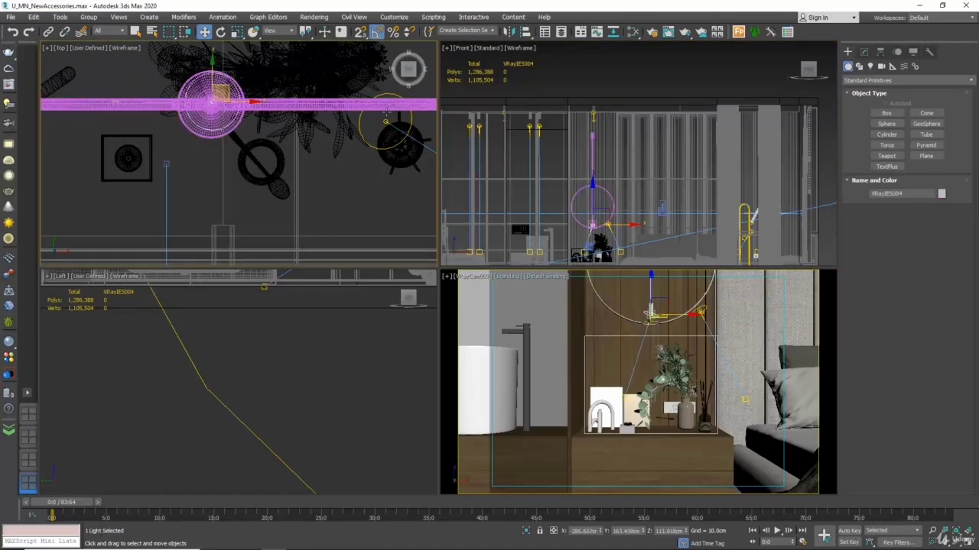
middle_click_drag(597, 206, 597, 163)
scroll(597, 162, "up", 10)
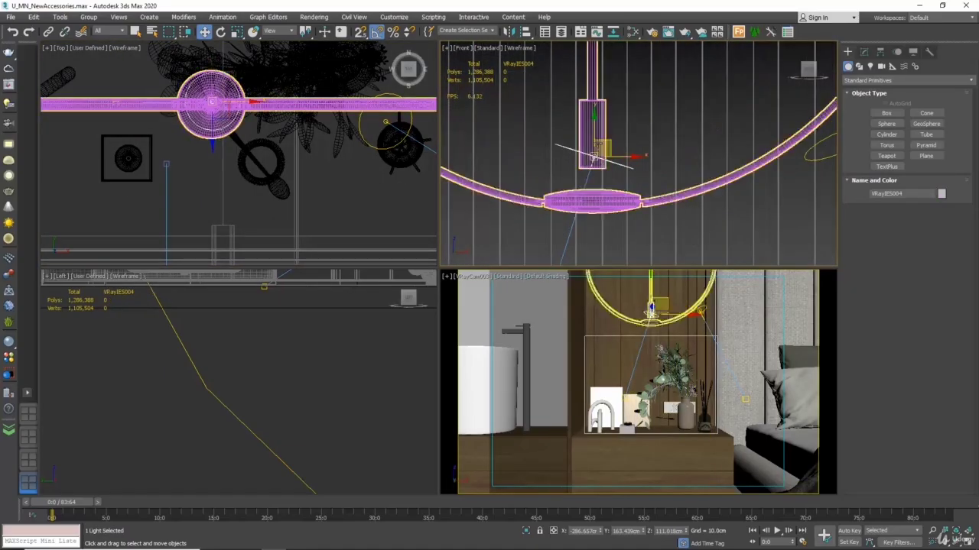
scroll(596, 153, "down", 5)
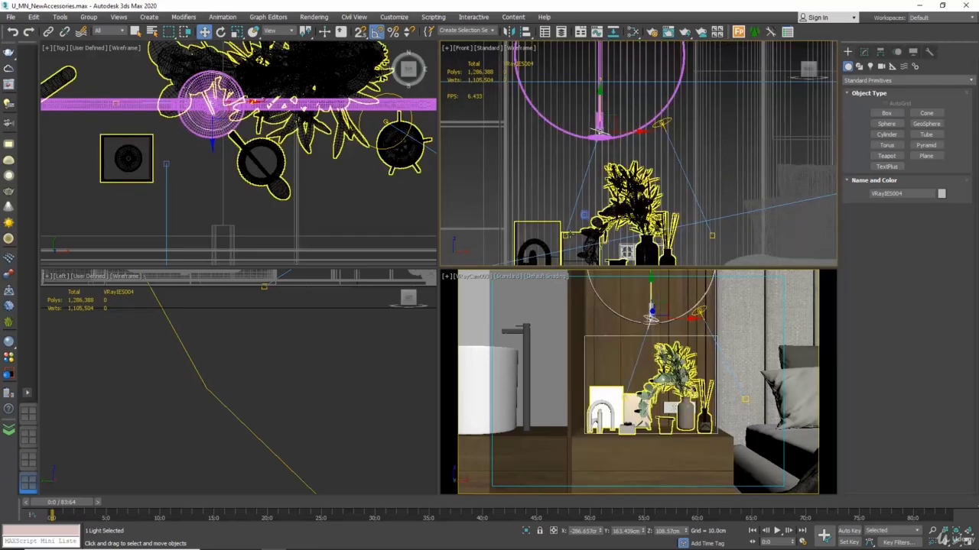
Step: Move the VRayIES004 light's target horizontally so it sits directly below the Magnifier lamp
scroll(569, 234, "up", 5)
left_click(559, 241)
scroll(559, 241, "down", 6)
left_click_drag(585, 240, 606, 242)
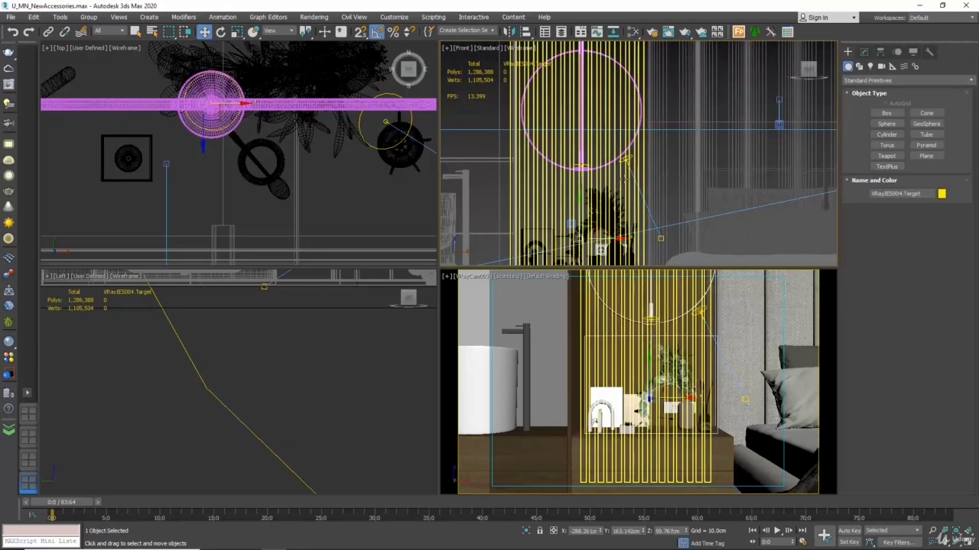
Step: Try disabling the VRayIES003 light beside the Magnifier lamp's ring, and enable it again
scroll(641, 162, "up", 3)
left_click(607, 156)
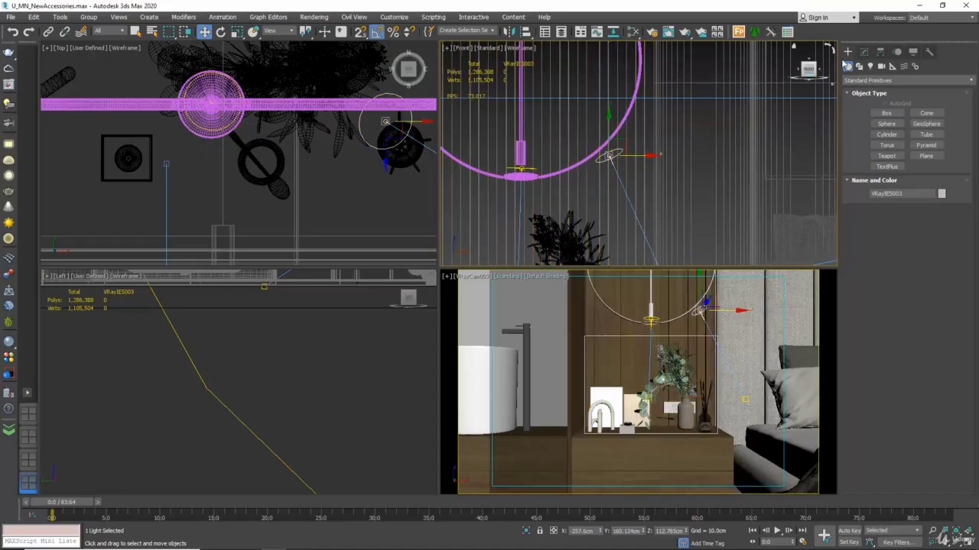
left_click(864, 52)
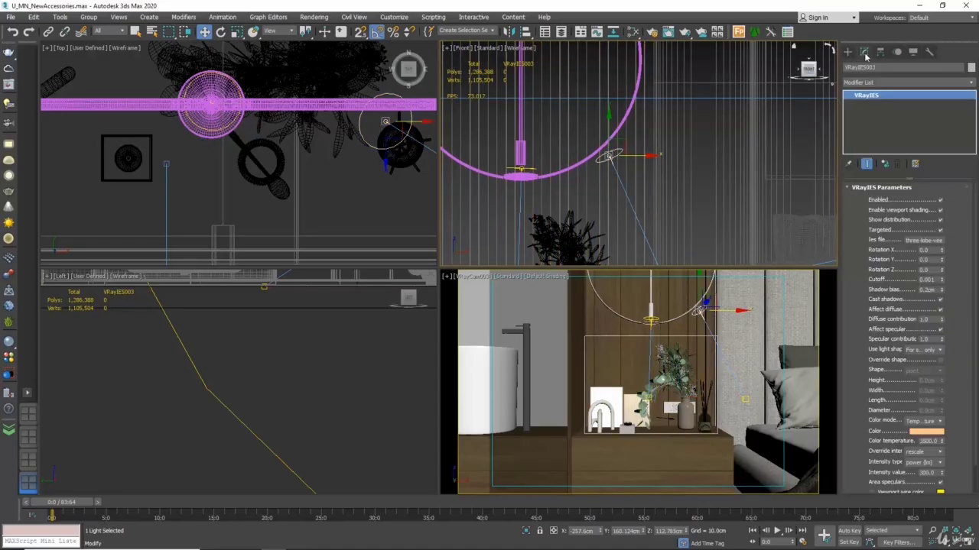
left_click(940, 201)
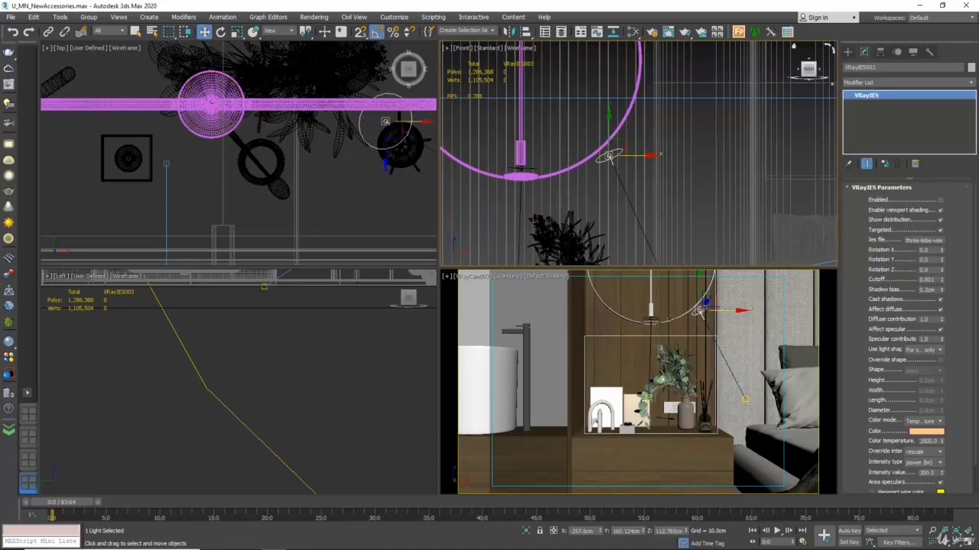
left_click(940, 200)
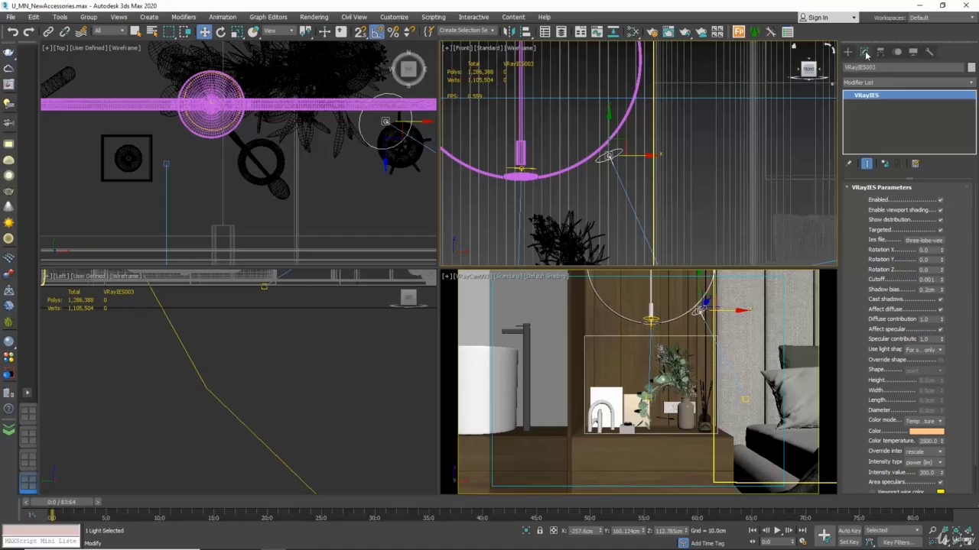
Step: Make the VRayIES003 light beside the Magnifier lamp's ring unique and disable it
right_click(870, 99)
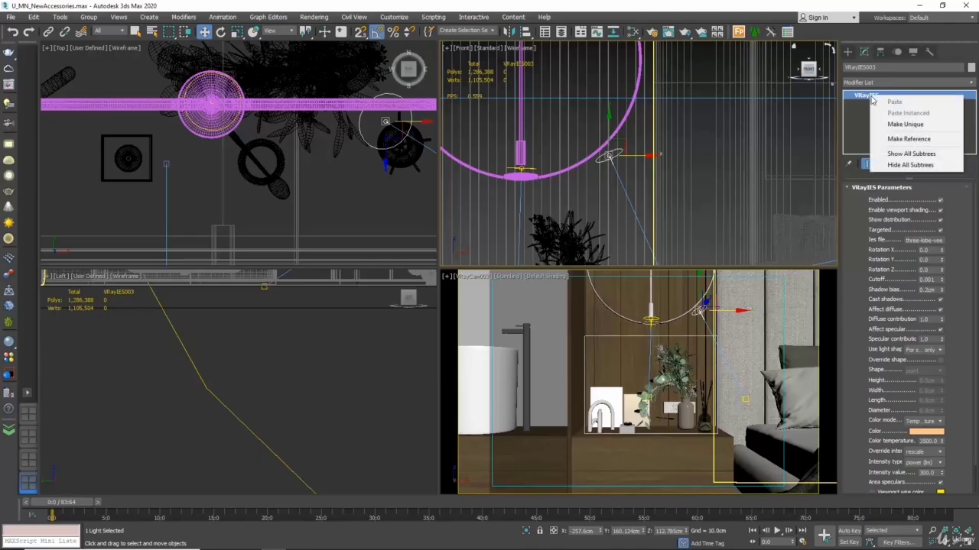
left_click(920, 124)
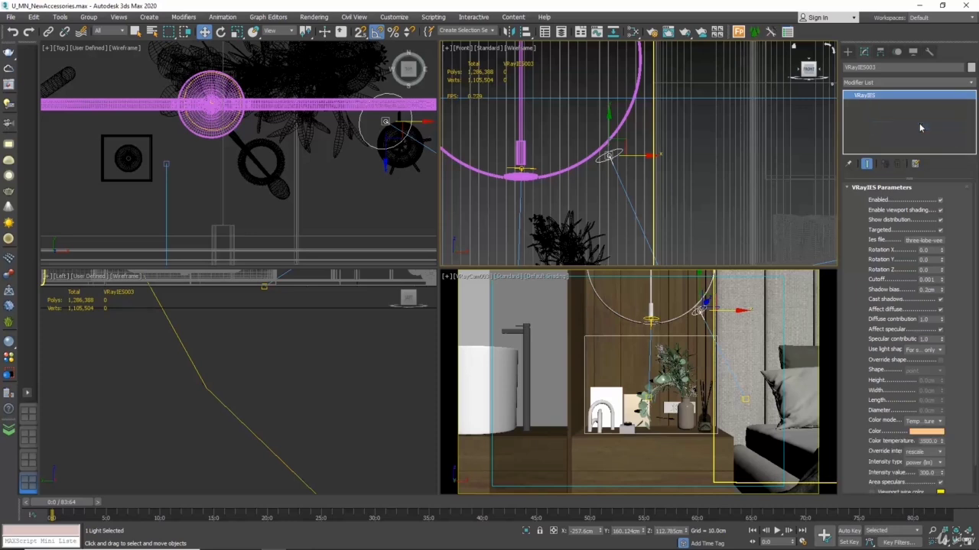
left_click(940, 201)
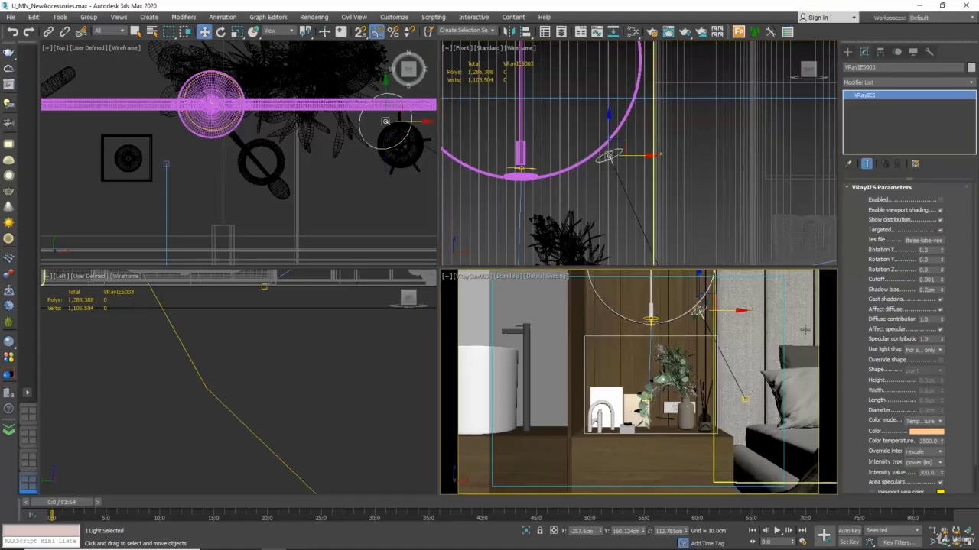
Step: Set the area to render to Crop, enlarge it around the Magnifier lamp and bedside accessories in the VRayCam003 view, and render it
left_click(652, 31)
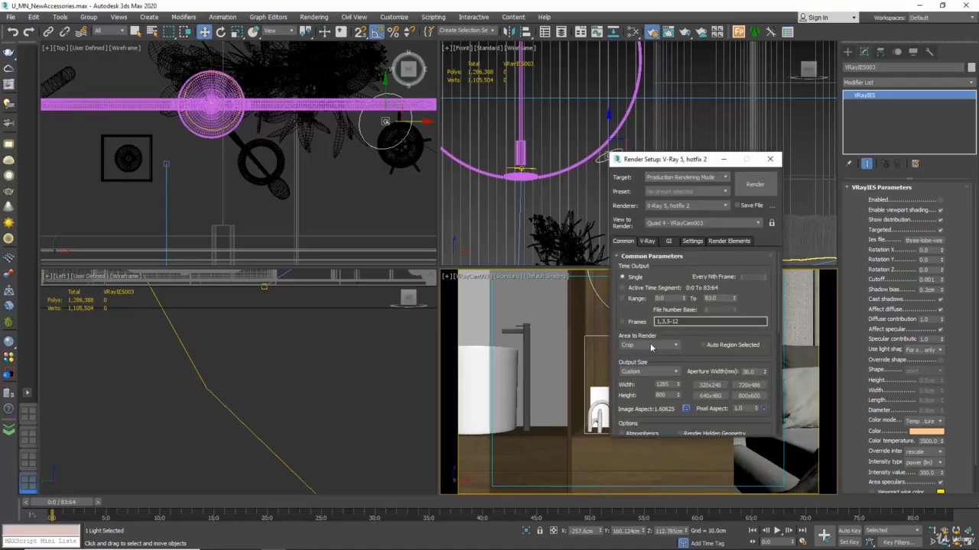
left_click(650, 345)
left_click(646, 374)
left_click(769, 159)
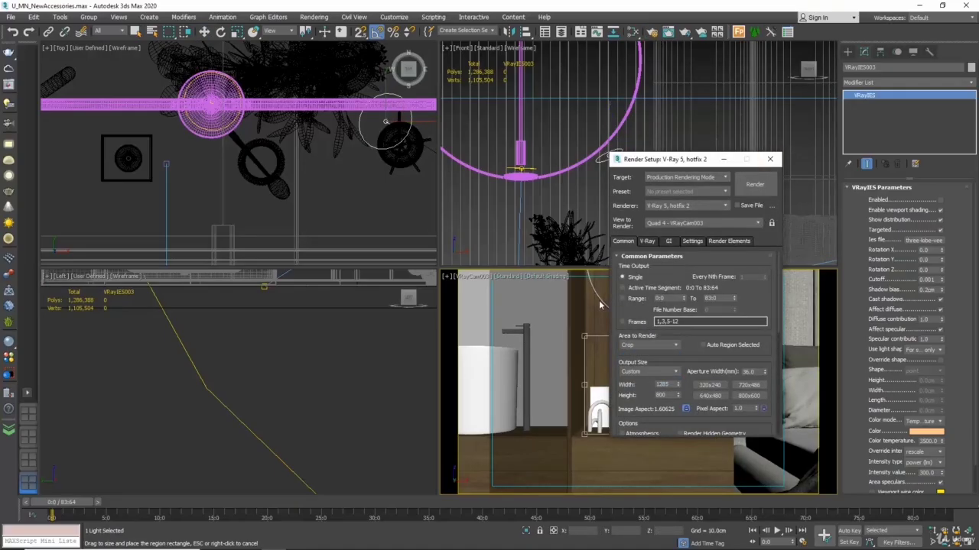
left_click_drag(584, 337, 572, 271)
left_click_drag(719, 353, 734, 352)
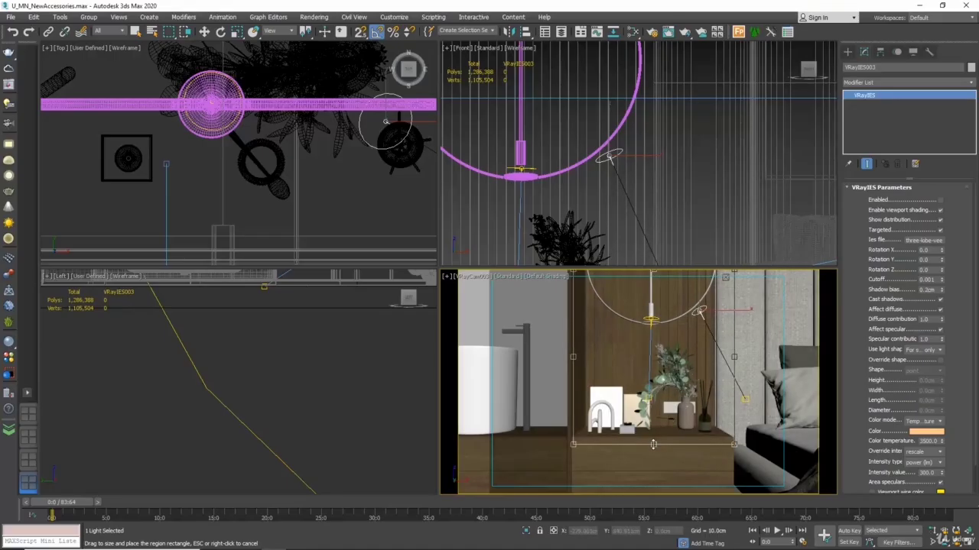
left_click(685, 31)
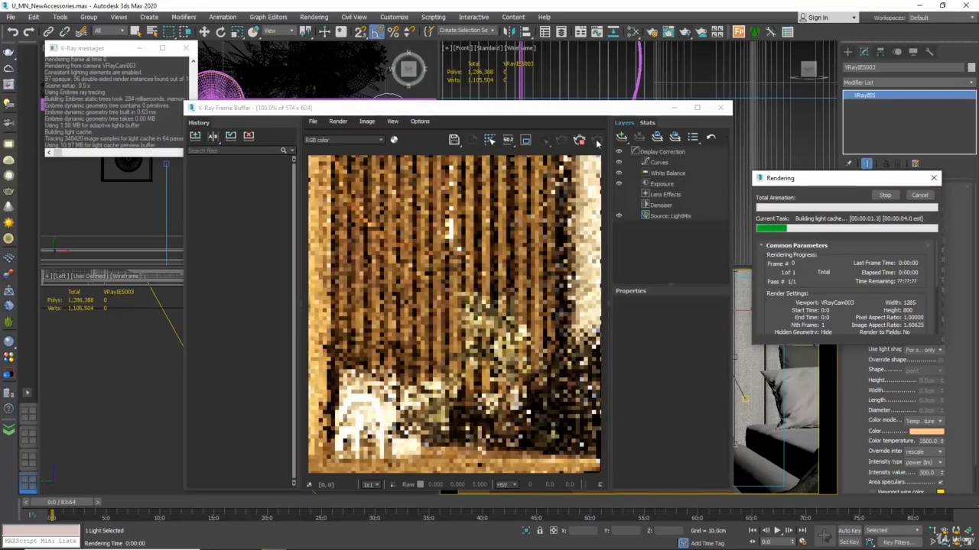
Step: Open the White Balance correction's properties in the V-Ray Frame Buffer
left_click(666, 172)
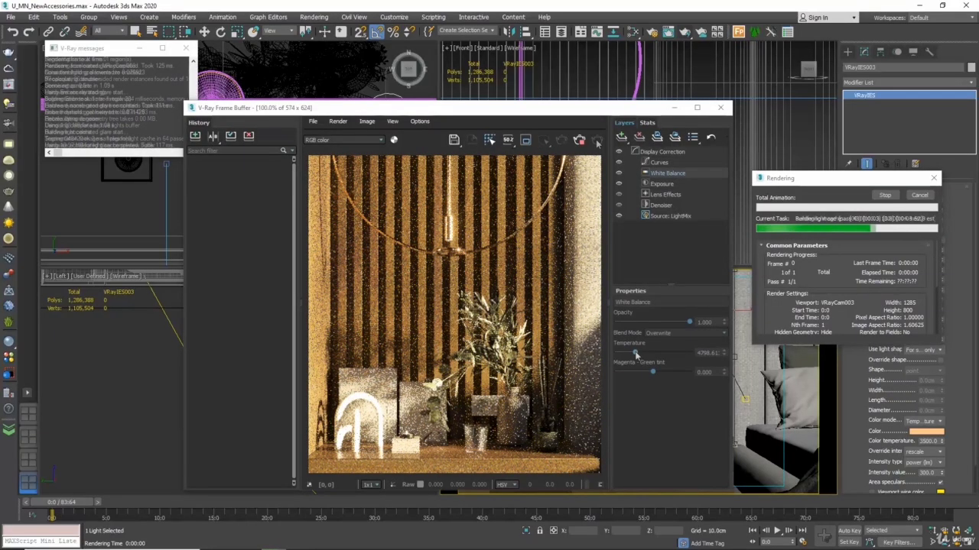
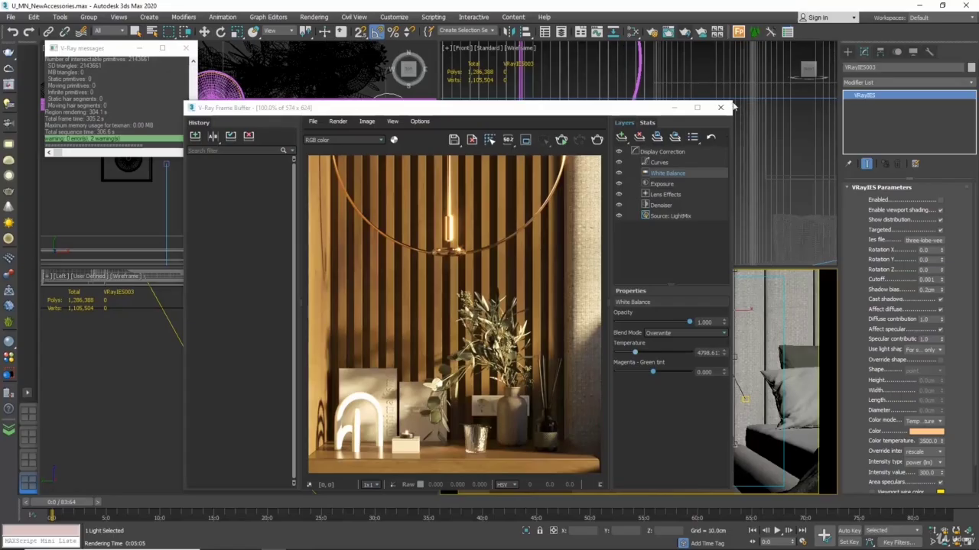
Step: Close the render windows and open Asset Tracking with a wider Full Path column to check where the scene's maps are stored
left_click(721, 110)
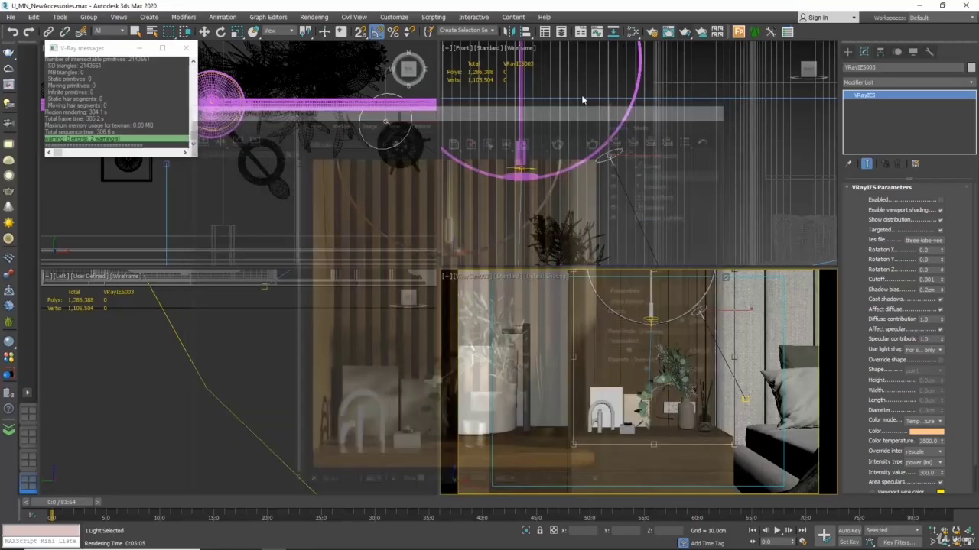
left_click(182, 51)
left_click(11, 17)
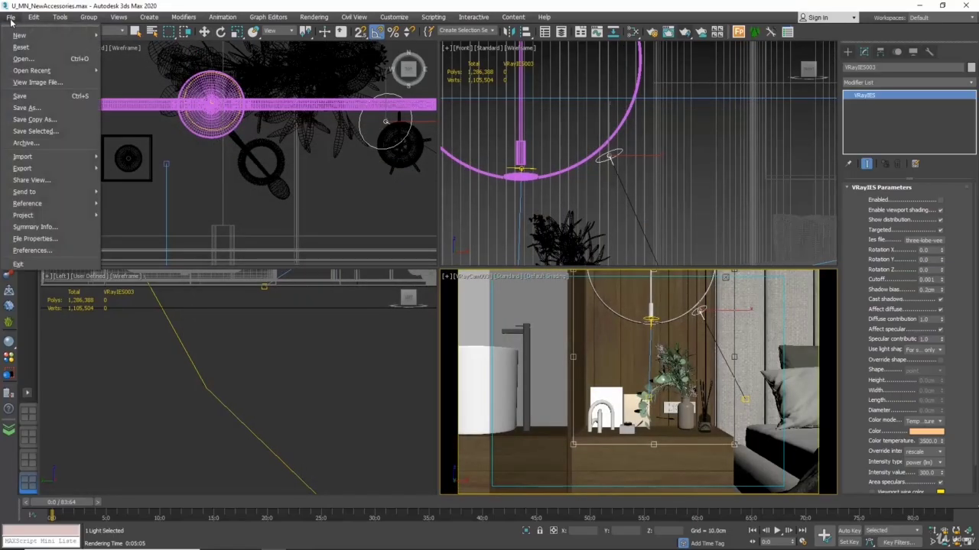
mouse_move(46, 205)
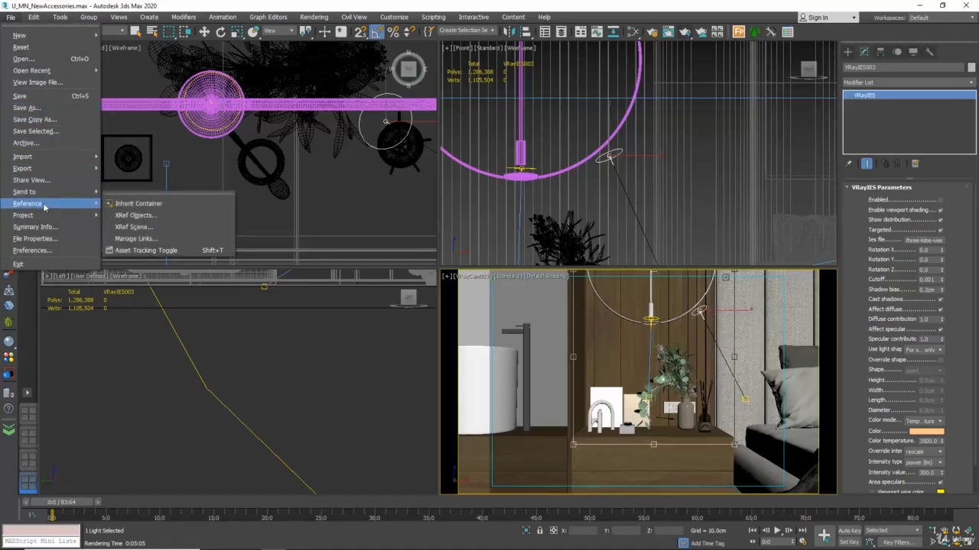
left_click(152, 251)
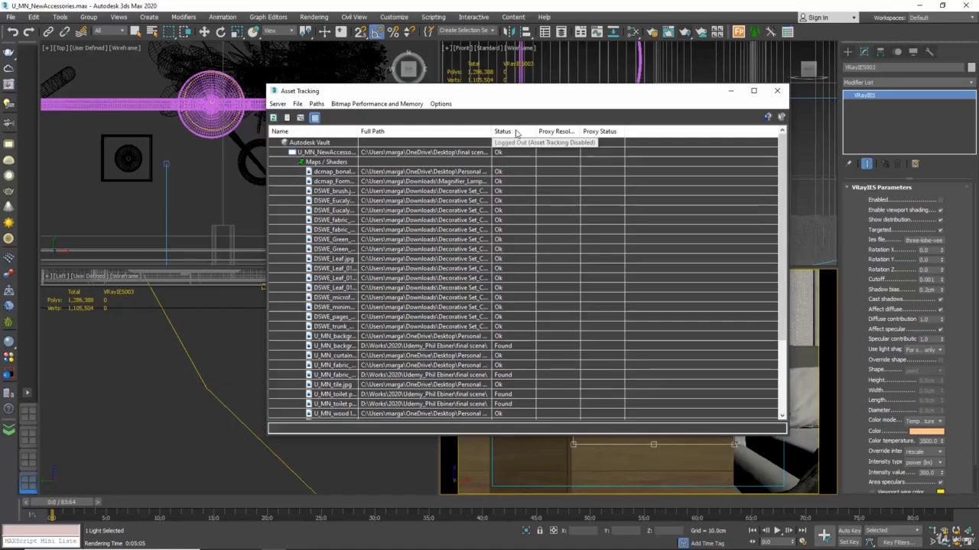
left_click_drag(493, 131, 603, 134)
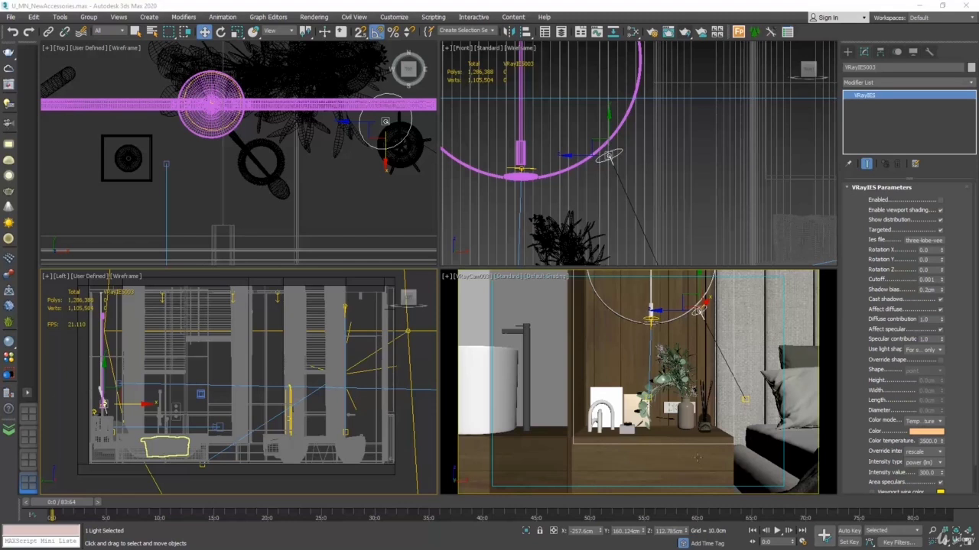
Step: Open the Flower Set group, select its Home perfume diffuser, and maximize the VRayCam003 view
left_click(671, 361)
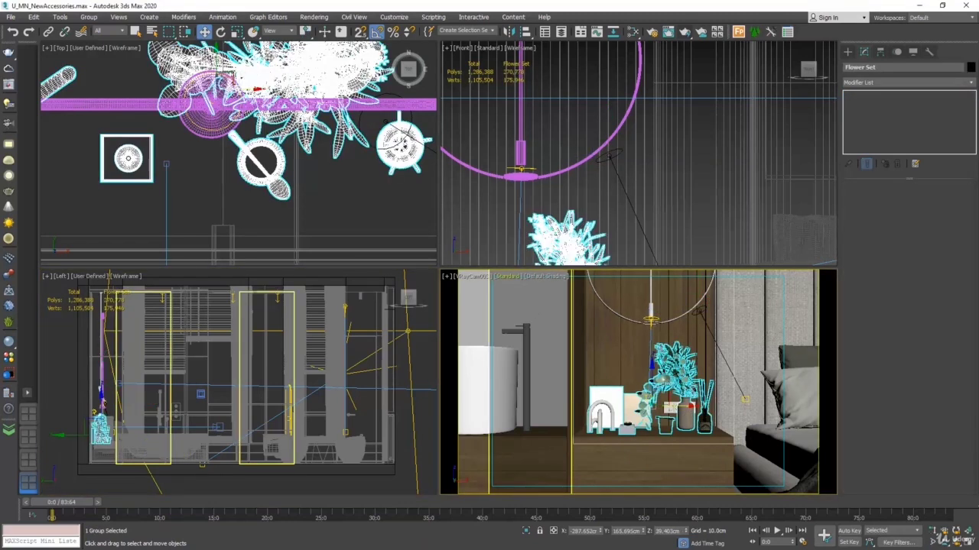
left_click(89, 17)
left_click(99, 53)
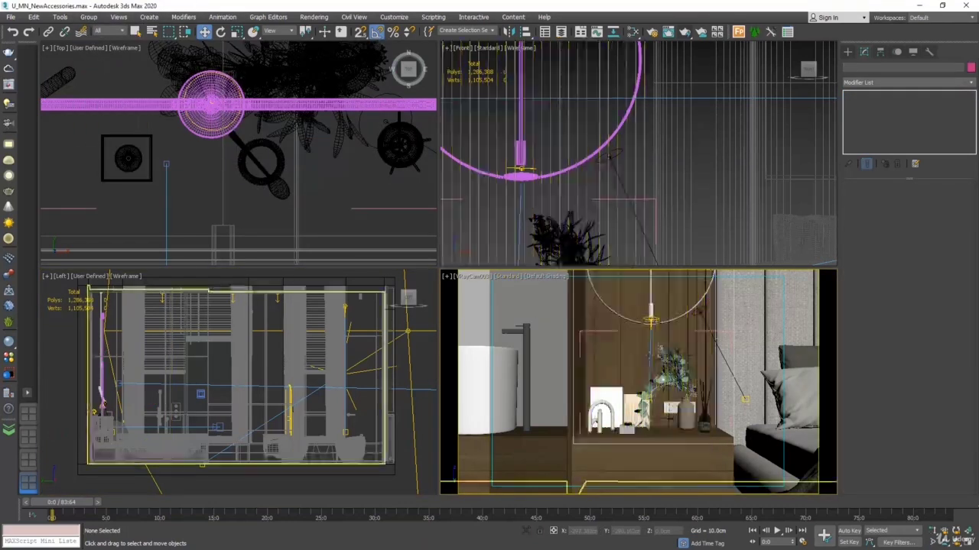
left_click(703, 413)
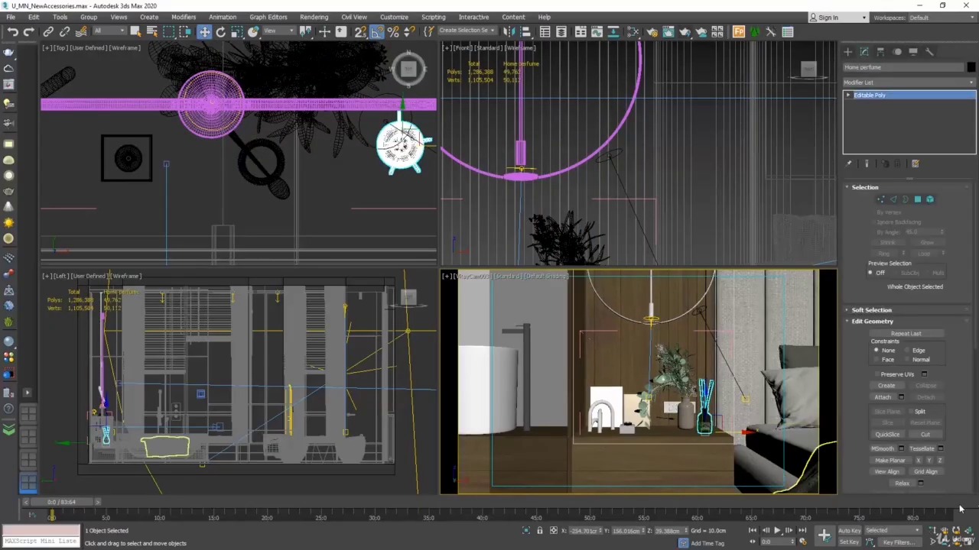
left_click(968, 540)
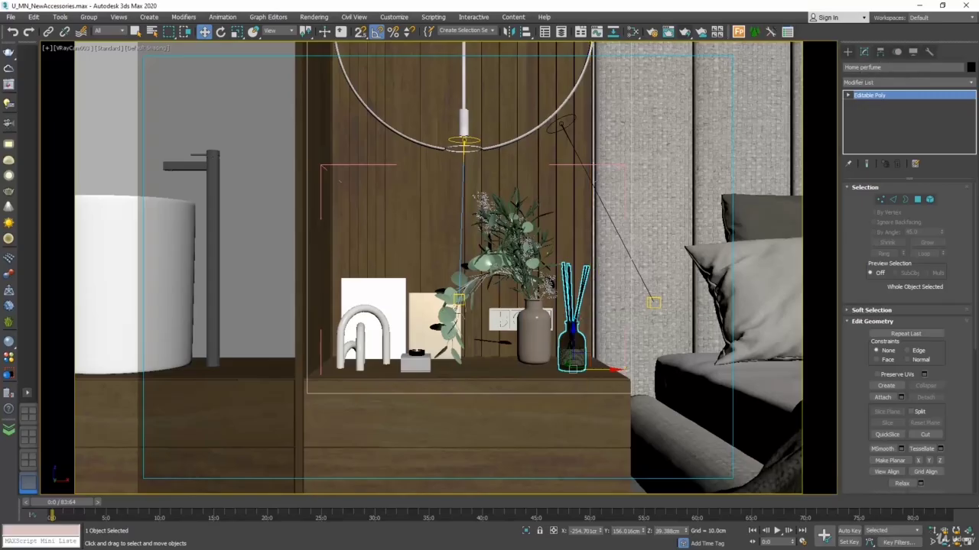
left_click(94, 17)
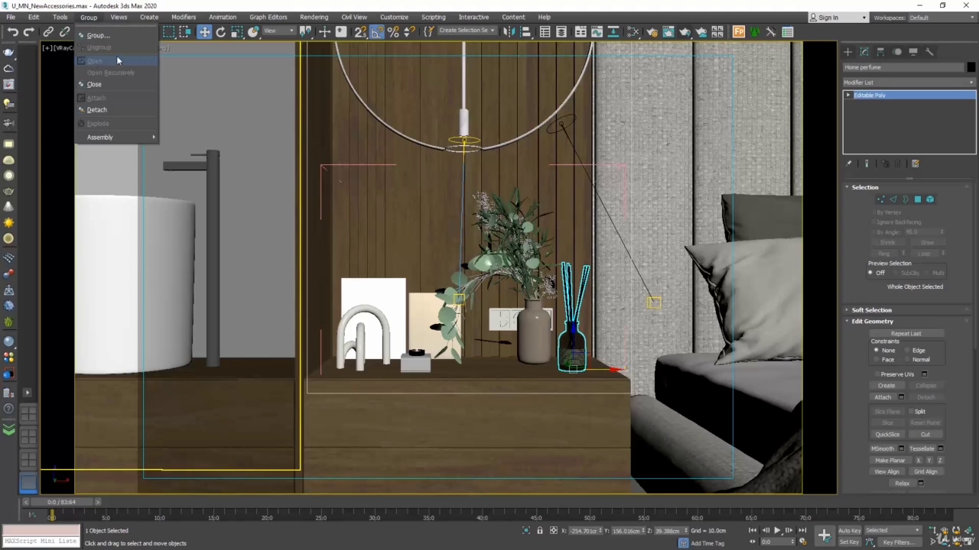
left_click(93, 17)
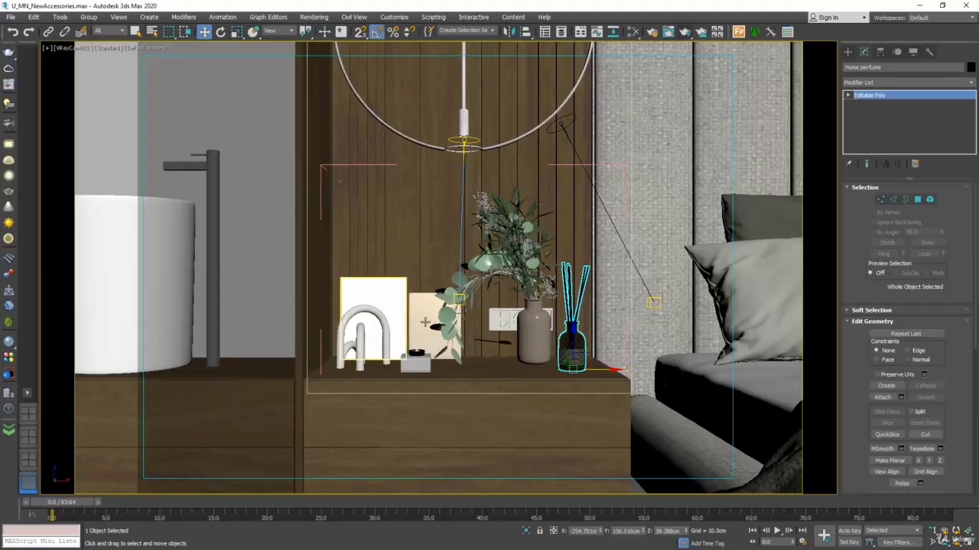
Step: Open the Slate Material Editor and create a new empty node view, View4
left_click(619, 256)
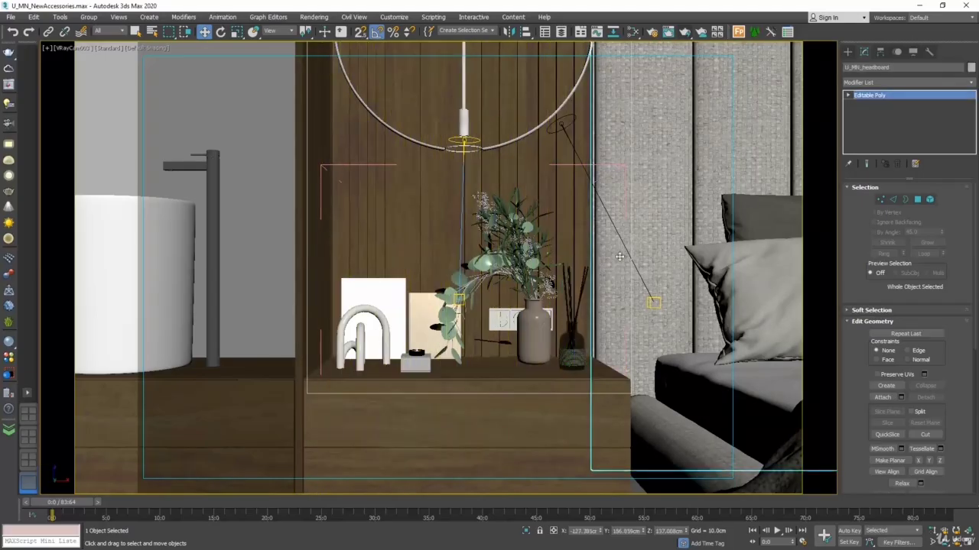
key("m")
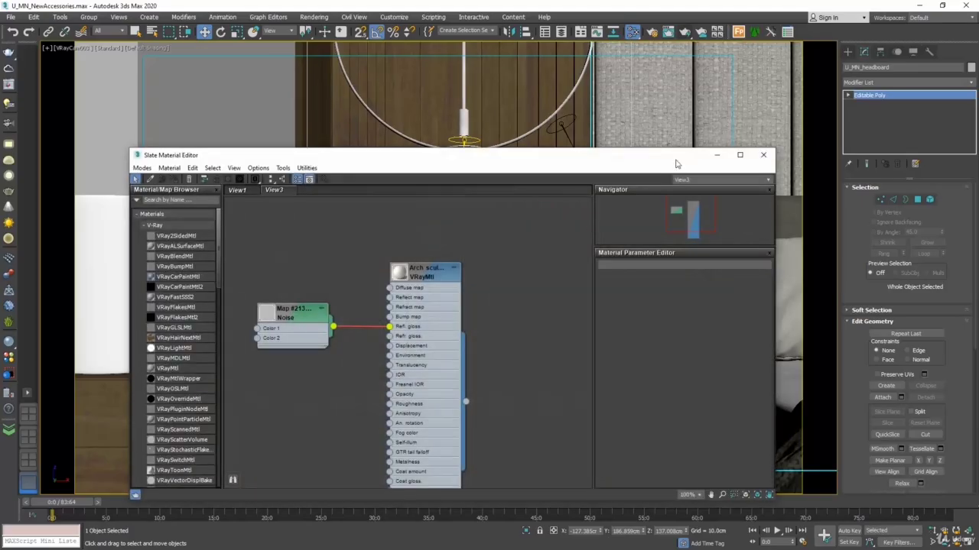
left_click_drag(673, 161, 361, 133)
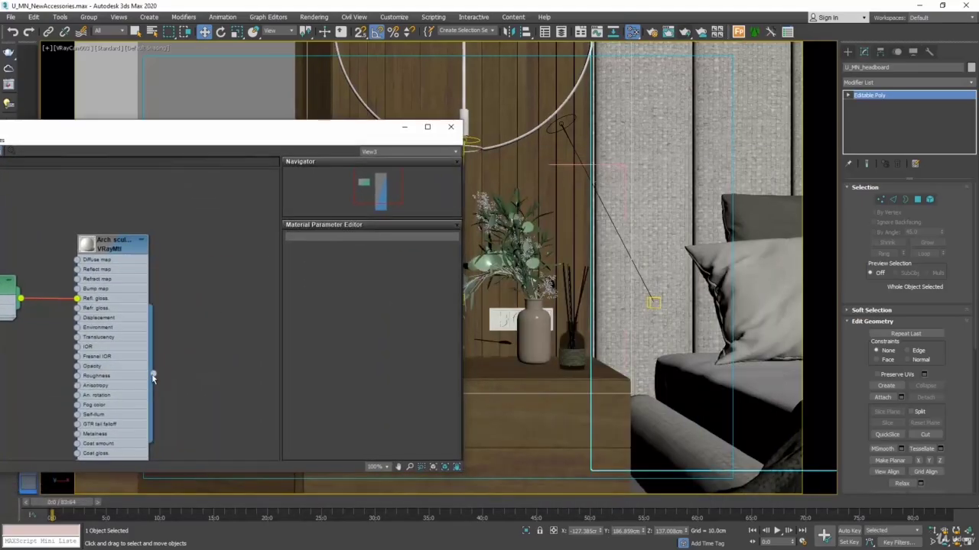
left_click_drag(153, 373, 579, 321)
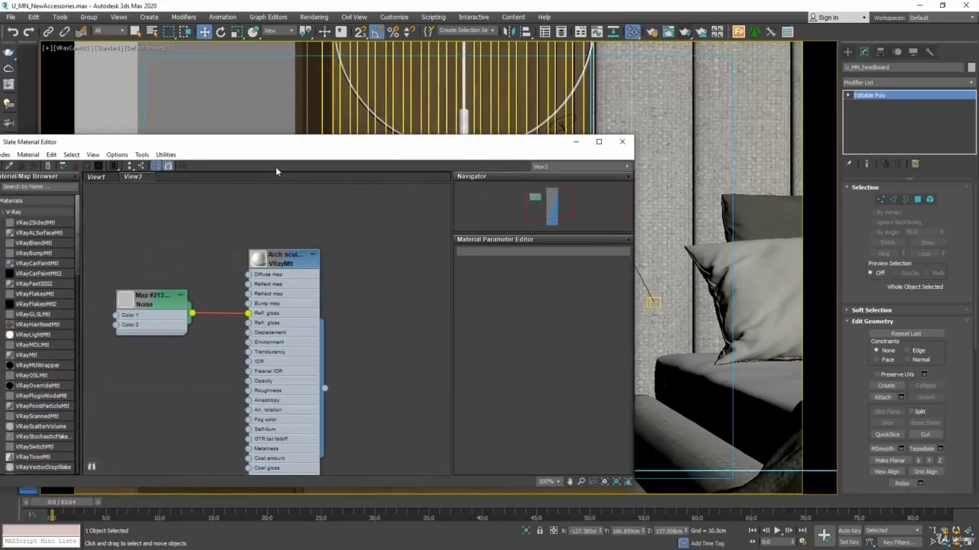
right_click(246, 180)
left_click(264, 182)
left_click(260, 201)
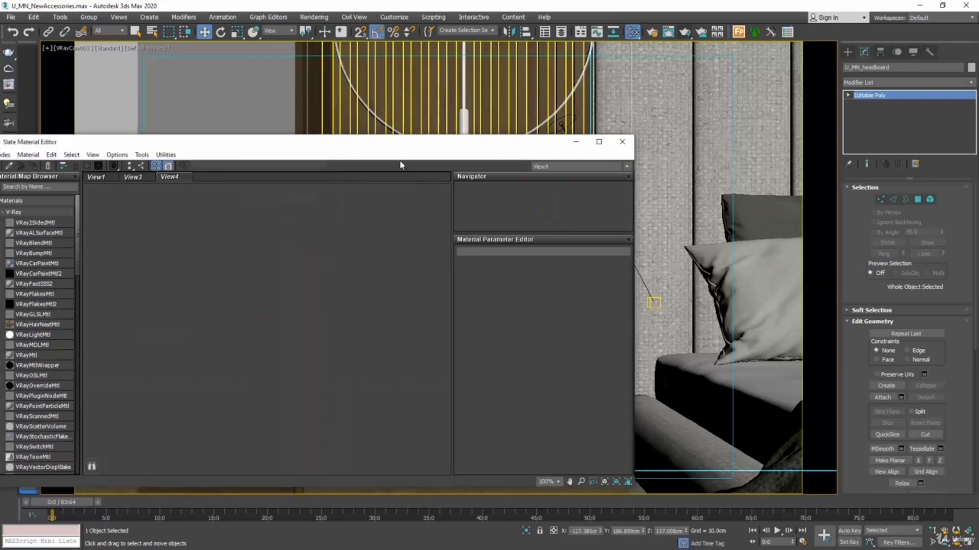
Step: Pick the Home Perfume Multi/Sub-Object material from the diffuser into View4 and look over its sub-material nodes
left_click_drag(397, 145, 481, 71)
left_click(576, 340)
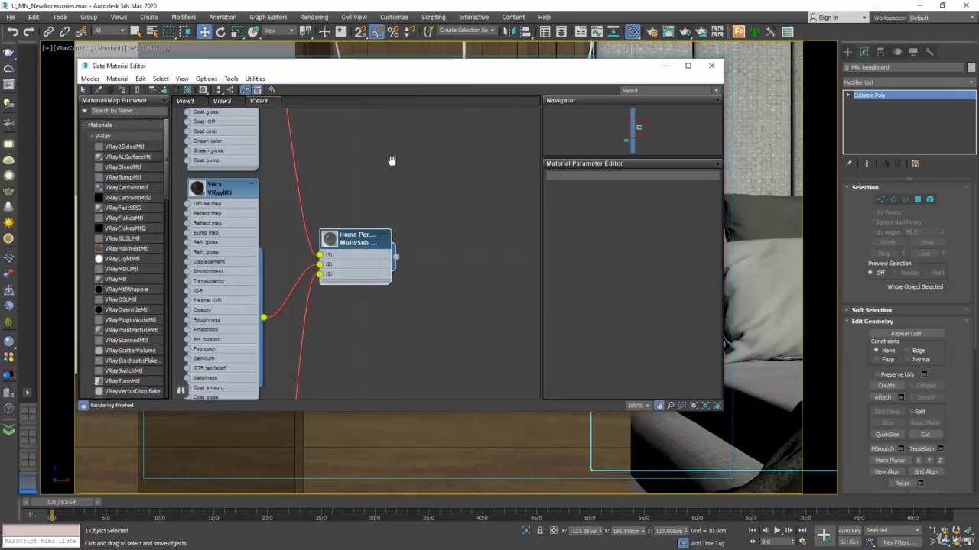
scroll(451, 211, "down", 5)
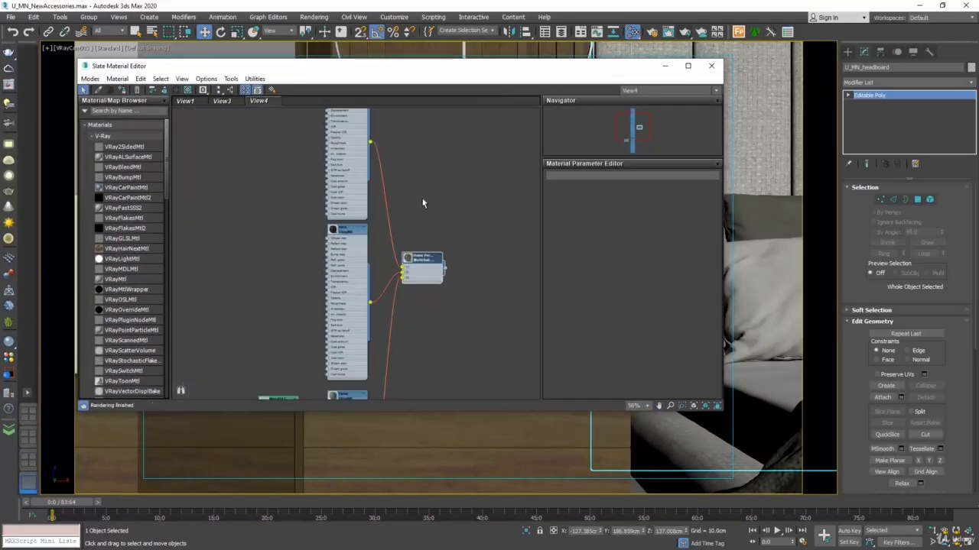
scroll(424, 199, "down", 4)
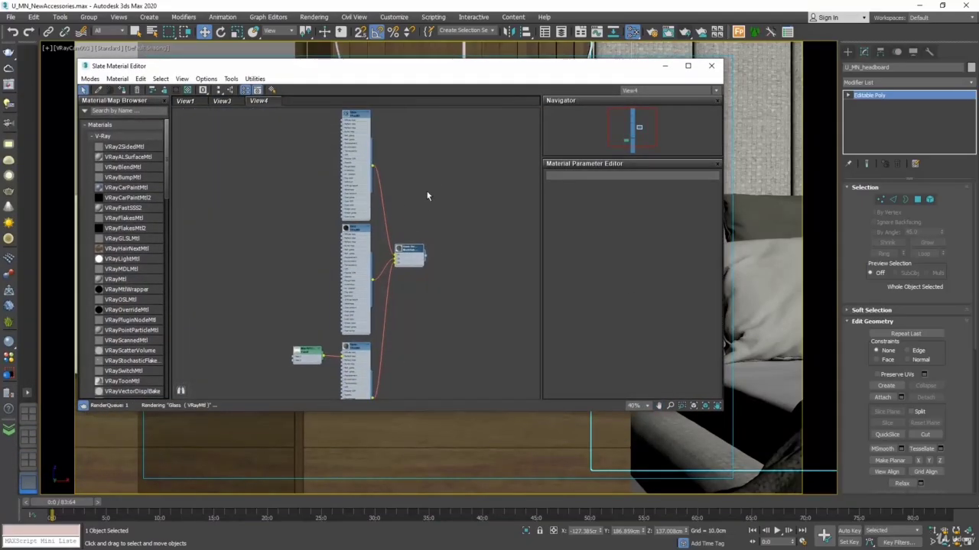
scroll(427, 196, "down", 3)
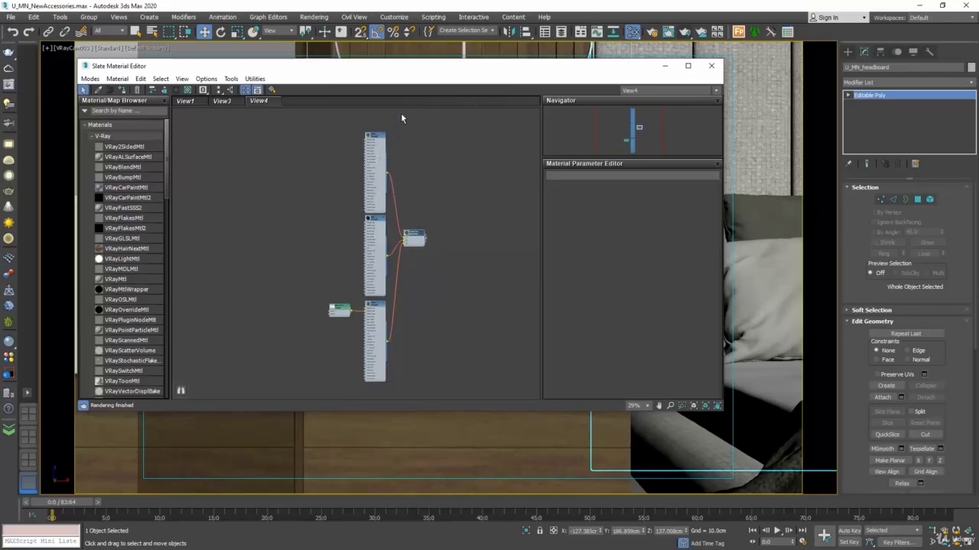
scroll(397, 130, "up", 10)
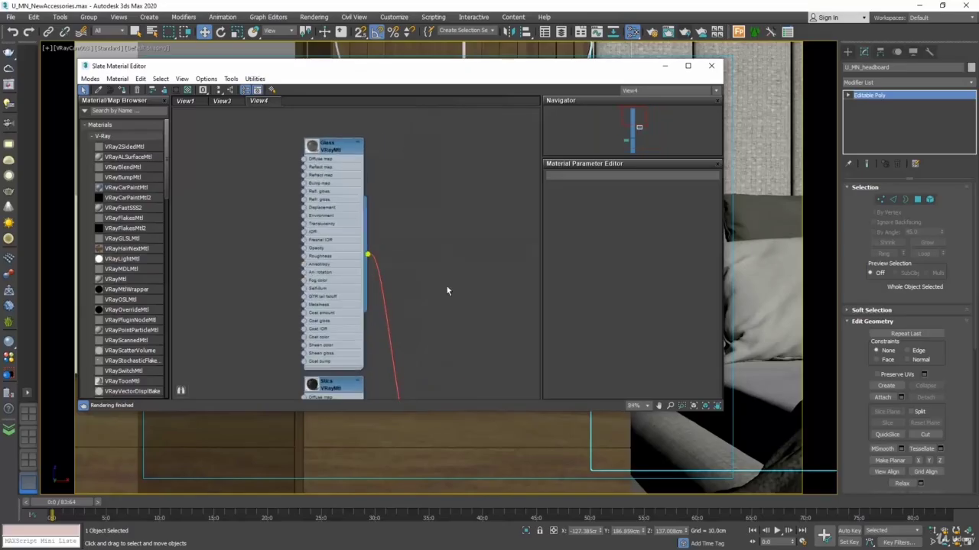
middle_click_drag(436, 321, 452, 197)
middle_click_drag(500, 308, 509, 119)
middle_click_drag(500, 317, 467, 355)
scroll(451, 342, "down", 3)
scroll(392, 258, "up", 4)
scroll(382, 264, "up", 2)
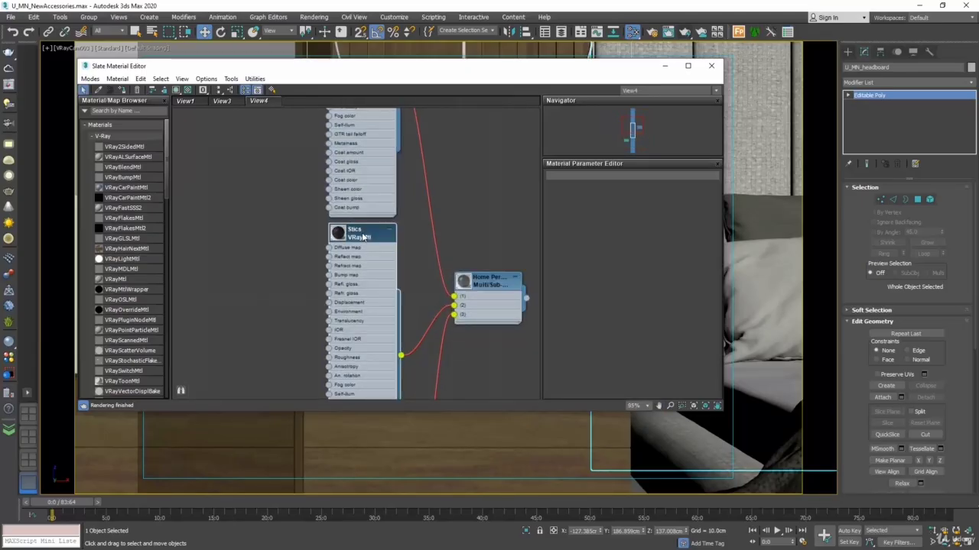
Step: Try a near-white diffuse color on the Stics sub-material and undo the change
double_click(364, 237)
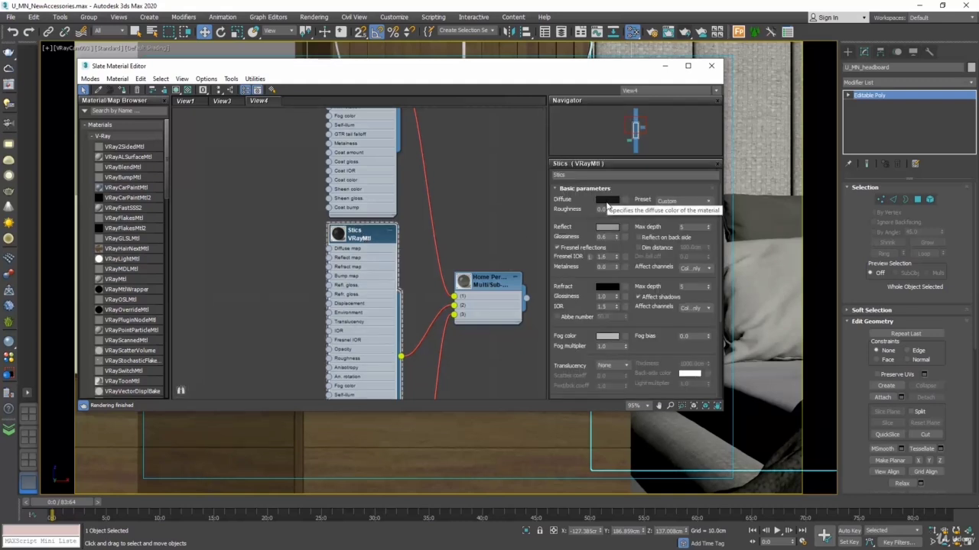
left_click(606, 200)
left_click(298, 140)
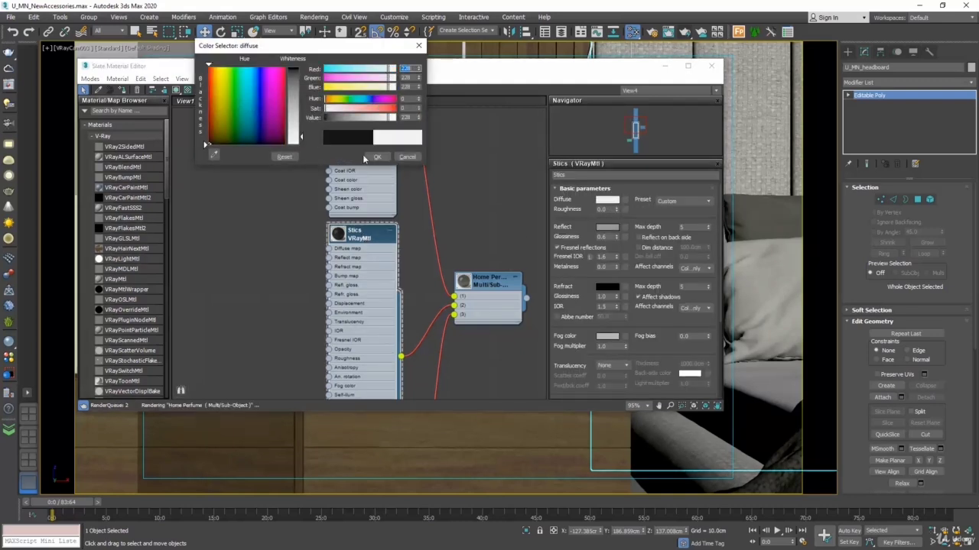
left_click(378, 157)
left_click_drag(520, 75, 291, 116)
left_click(34, 19)
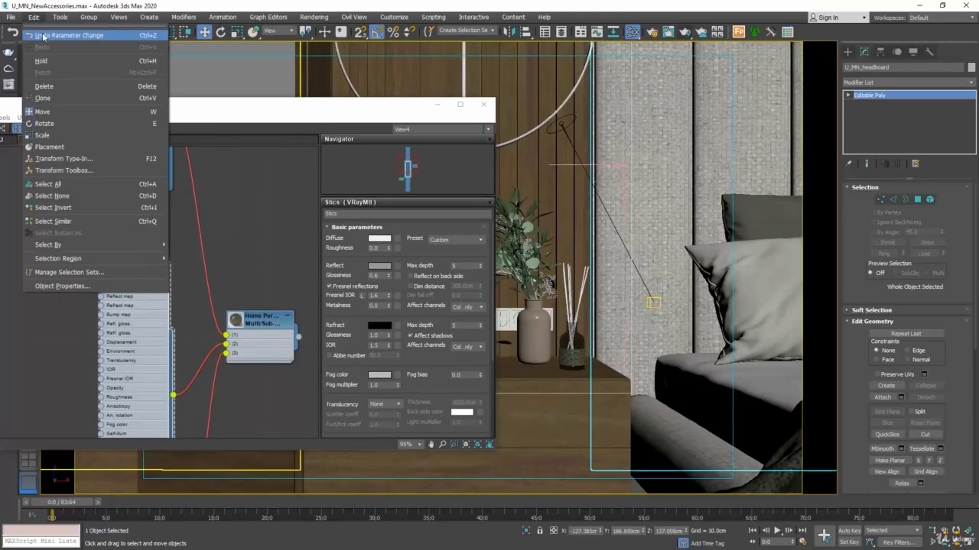
left_click(46, 35)
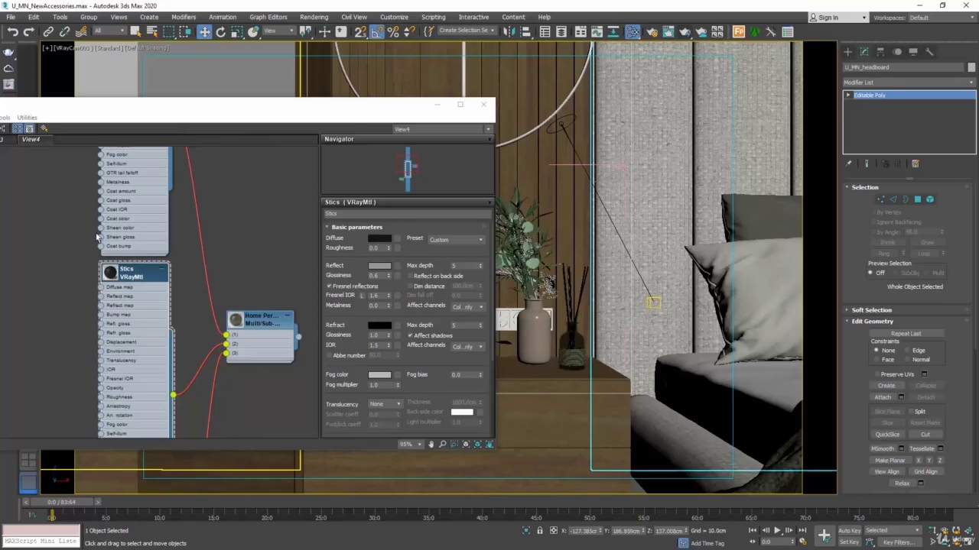
Step: Pick the arch sculpture's VRayMtl from the camera view into View4
middle_click_drag(96, 234, 361, 205)
left_click_drag(106, 105, 723, 99)
left_click(487, 122)
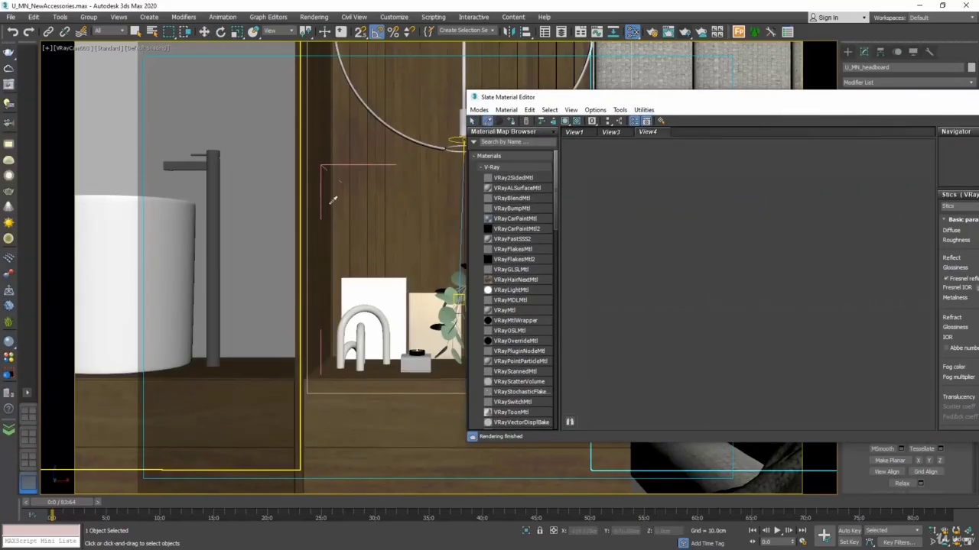
left_click(370, 310)
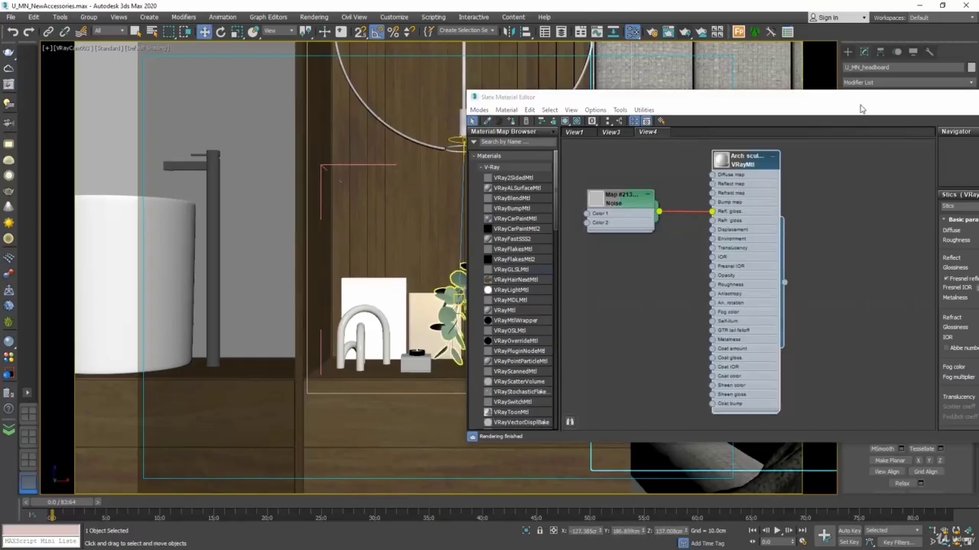
mouse_move(855, 100)
left_mouse_down()
mouse_move(631, 119)
mouse_move(341, 112)
left_mouse_up()
Step: Move the arch sculpture's material nodes beside the Home Perfume material and connect it to slot 2 in place of Stics
middle_click_drag(395, 245, 370, 265)
scroll(301, 263, "down", 6)
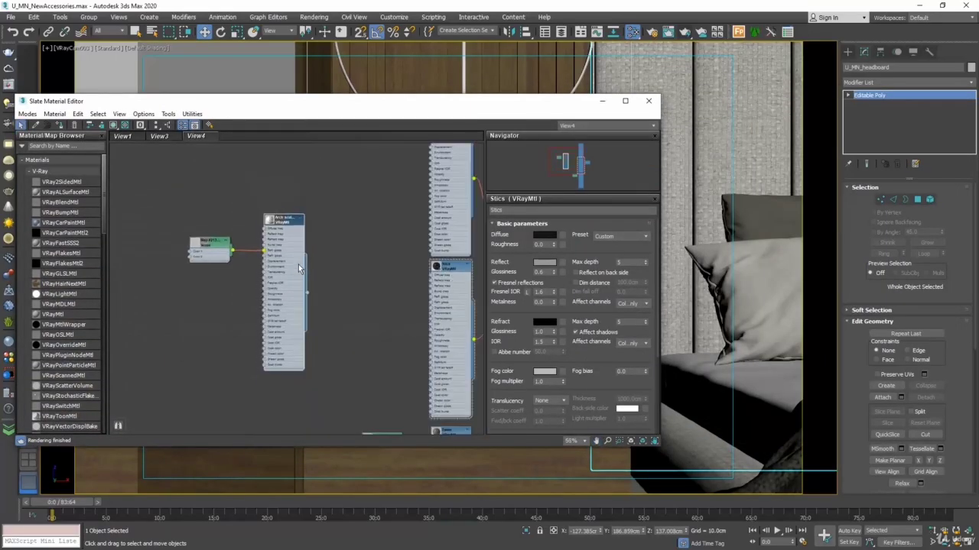
left_click_drag(308, 210, 234, 267)
left_click_drag(291, 239, 352, 260)
scroll(426, 303, "up", 5)
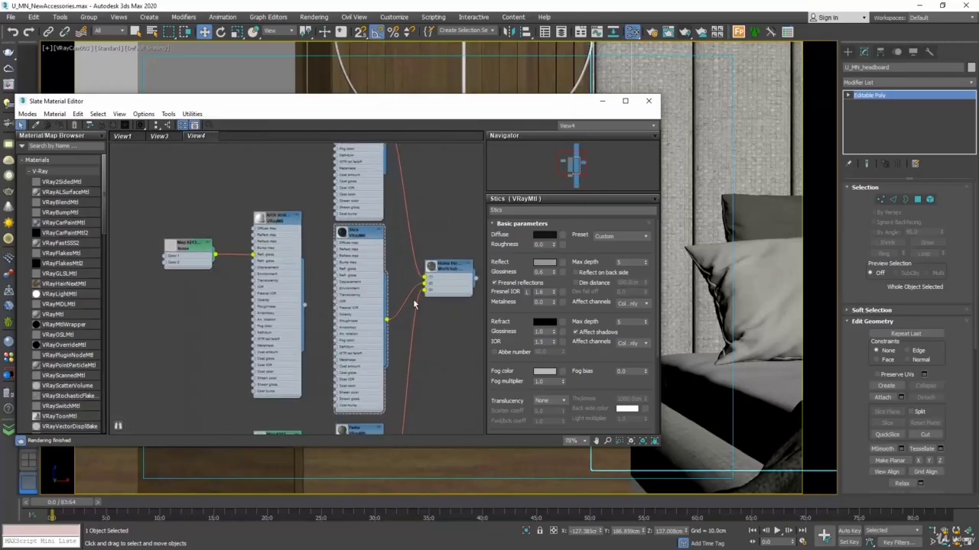
left_click_drag(283, 306, 423, 287)
left_click(648, 101)
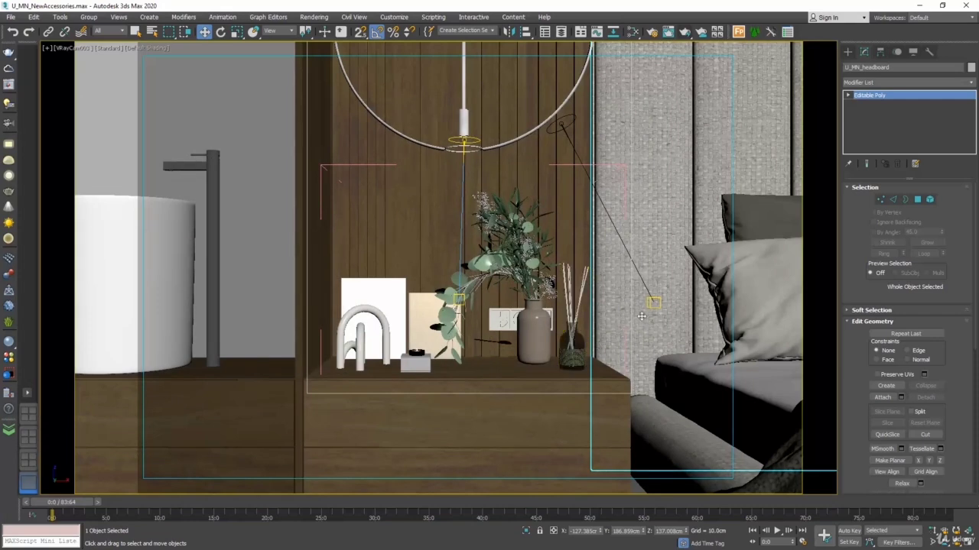
Step: Reopen the Slate Material Editor and pick the headboard's fabric material into a free area of View4
key("m")
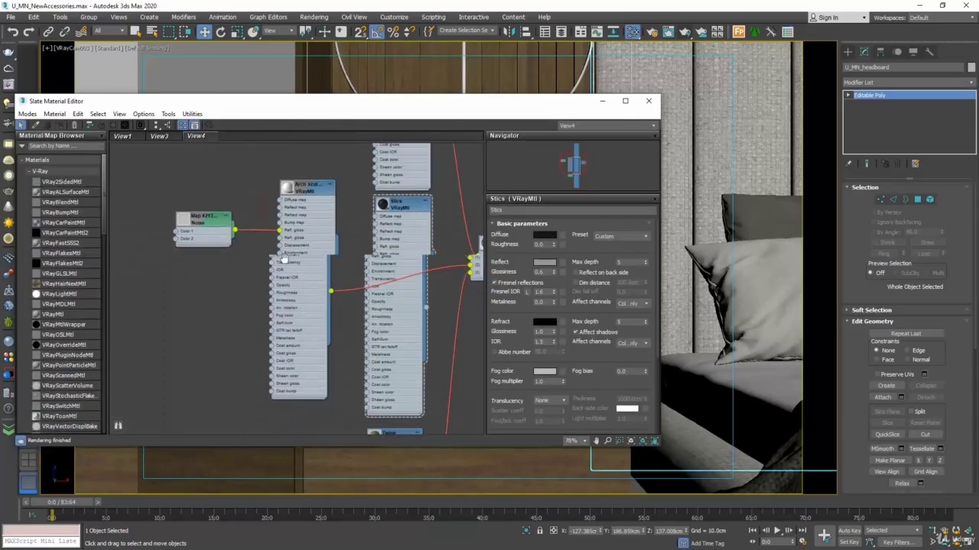
middle_click_drag(285, 260, 481, 221)
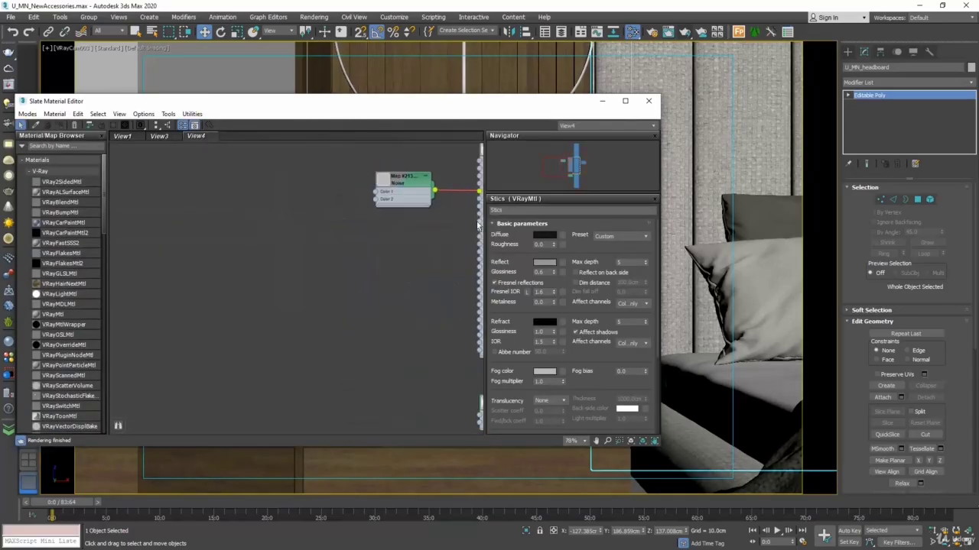
left_click(36, 125)
left_click(733, 101)
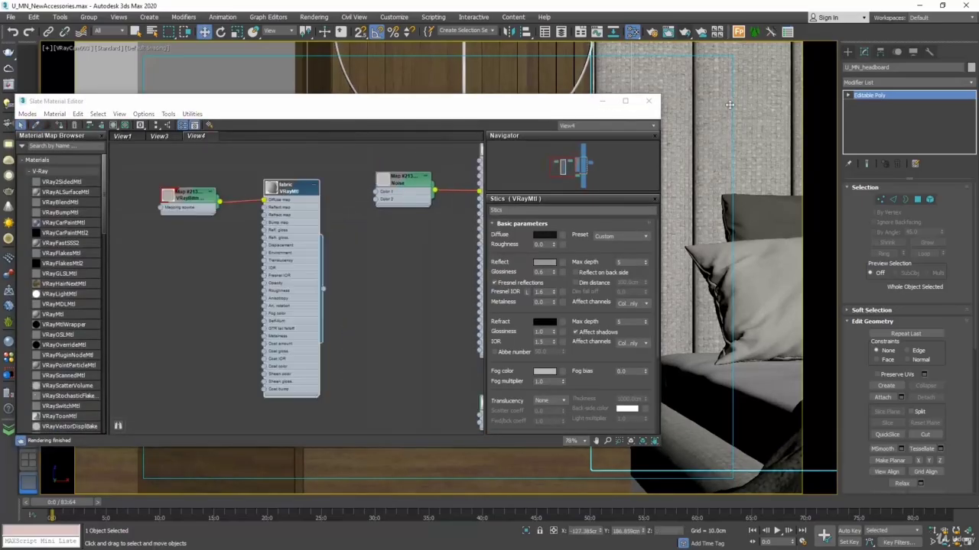
left_click_drag(392, 104, 345, 84)
middle_click_drag(337, 244, 308, 236)
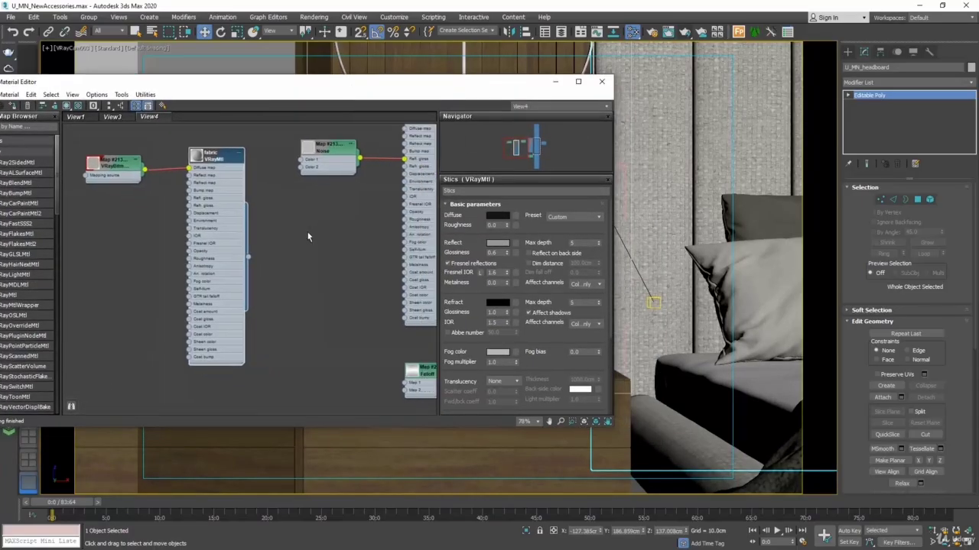
Step: Move the headboard's fabric material nodes beside the Home Perfume material and connect the fabric to its slot 3
scroll(304, 239, "down", 3)
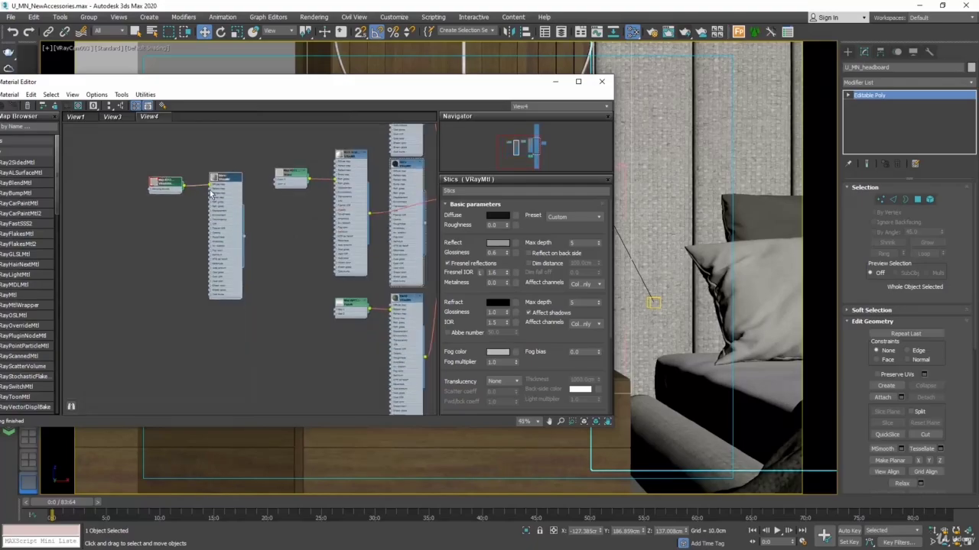
left_click_drag(230, 180, 308, 293)
middle_click_drag(320, 360, 192, 347)
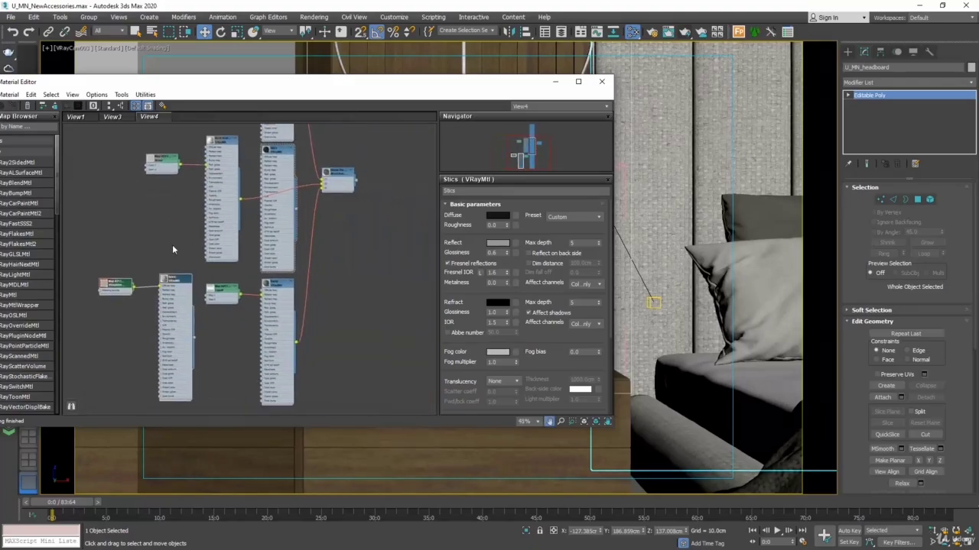
left_click_drag(195, 342, 323, 186)
Step: Turn on edged faces in the camera view, moving the material editor clear of the bedside accessories
left_click_drag(491, 83, 253, 104)
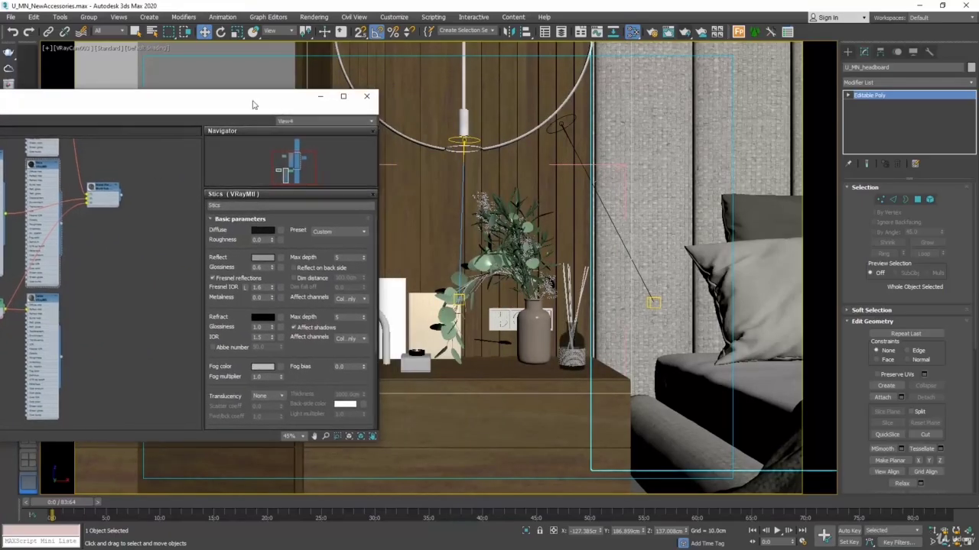
left_click(136, 48)
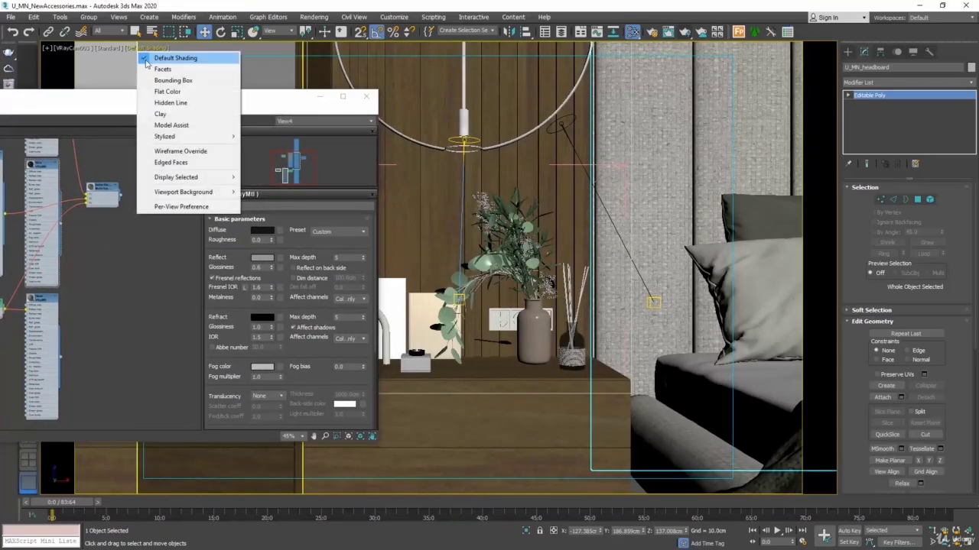
left_click(171, 162)
left_click(496, 360)
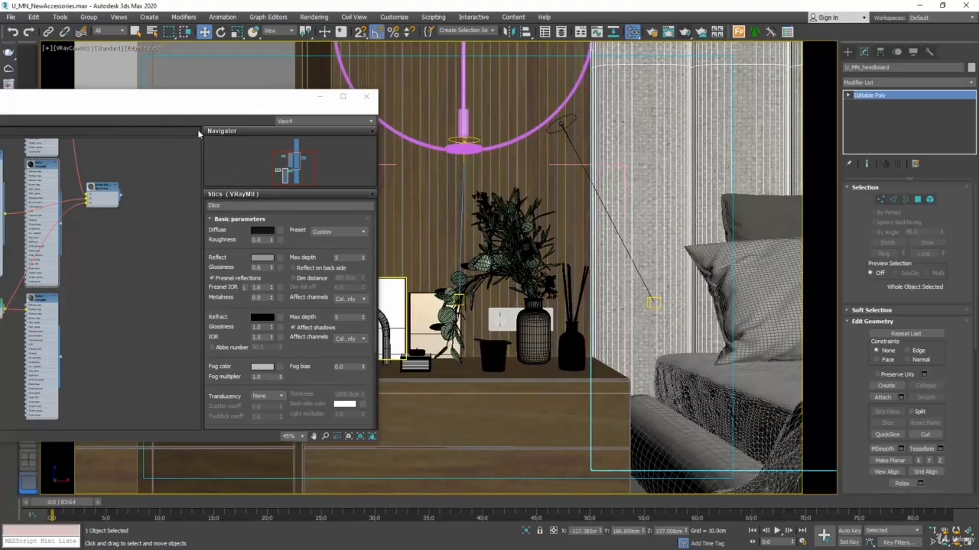
Step: Pick the glass cup's Multi/Sub-Object material from the camera view into a free area of View4
left_click_drag(175, 101, 317, 64)
middle_click_drag(98, 175, 419, 146)
left_click_drag(68, 64, 786, 149)
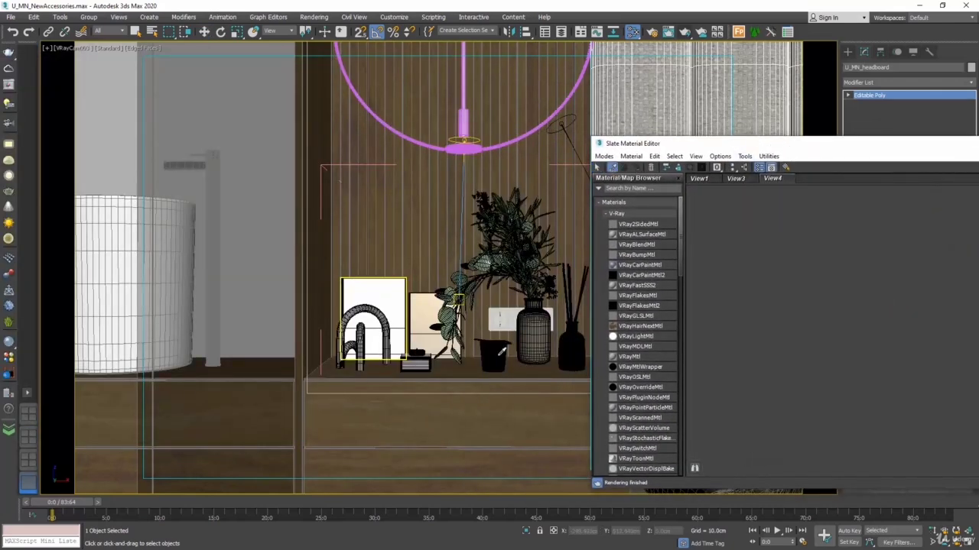
left_click(571, 346)
left_click_drag(772, 145, 344, 76)
scroll(354, 170, "up", 2)
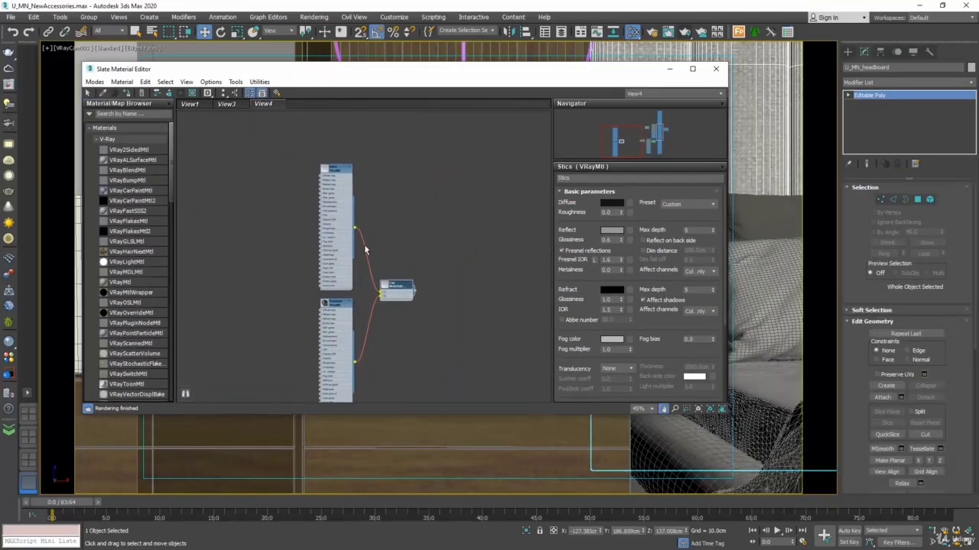
scroll(377, 214, "up", 3)
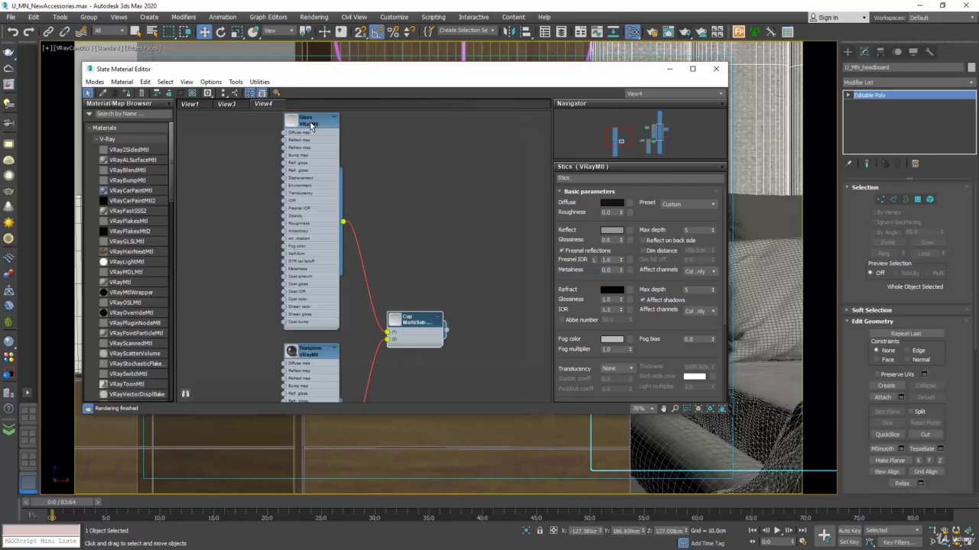
scroll(306, 275, "down", 5)
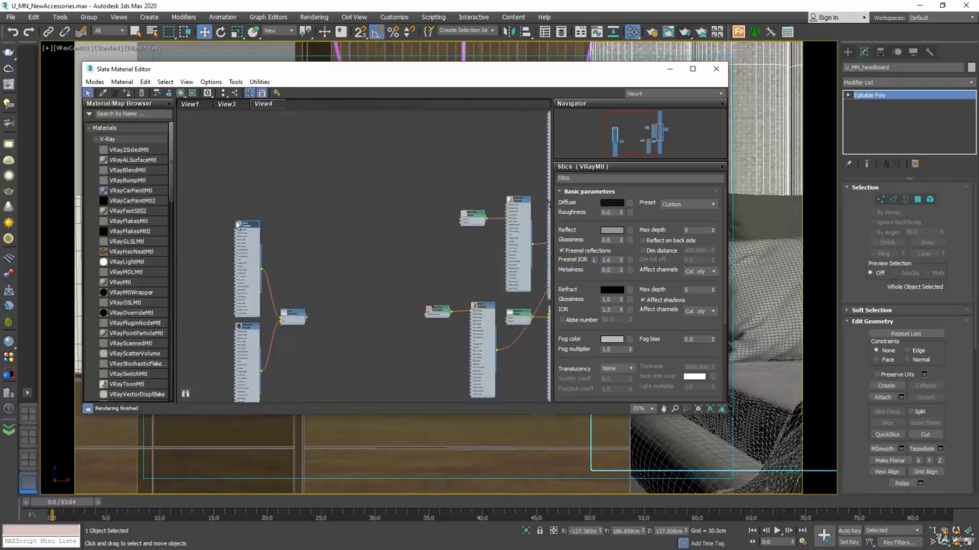
Step: Move the cup's Glass material beside Home Perfume, connect it to slot 1, and close the material editor
left_click_drag(243, 222, 440, 209)
middle_click_drag(468, 169, 286, 238)
left_click_drag(249, 278, 391, 335)
scroll(437, 267, "up", 3)
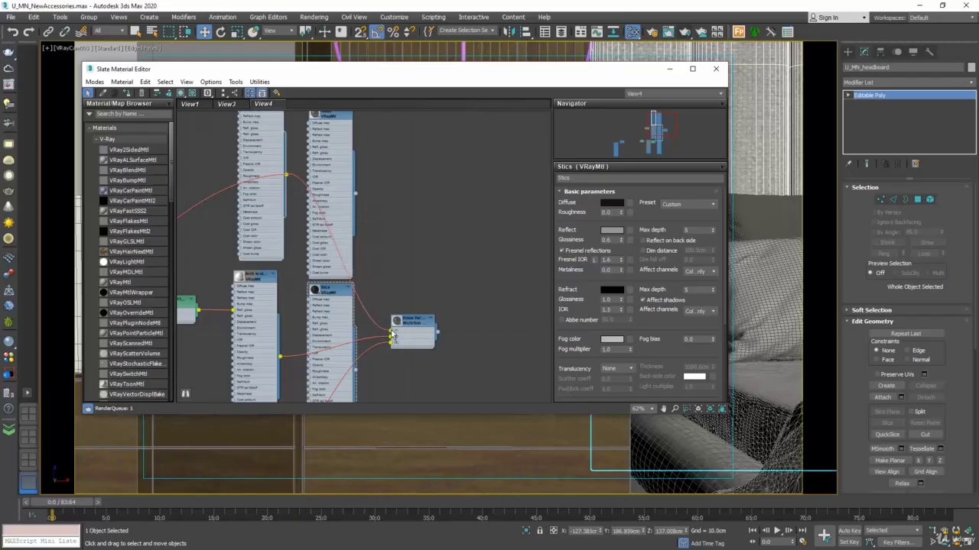
left_click(716, 68)
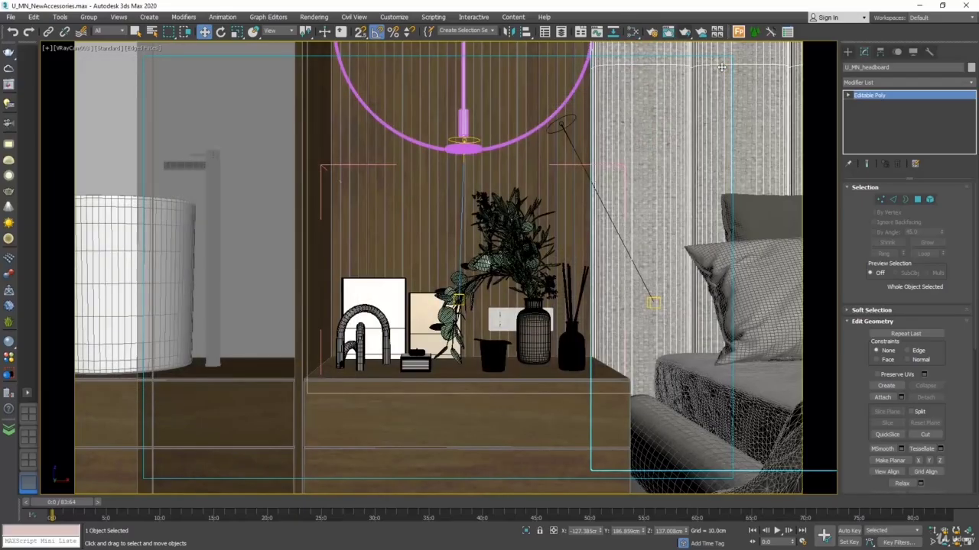
Step: Set the area to render to Crop in Render Setup and frame the crop region around the reed diffuser
left_click(314, 17)
left_click(328, 68)
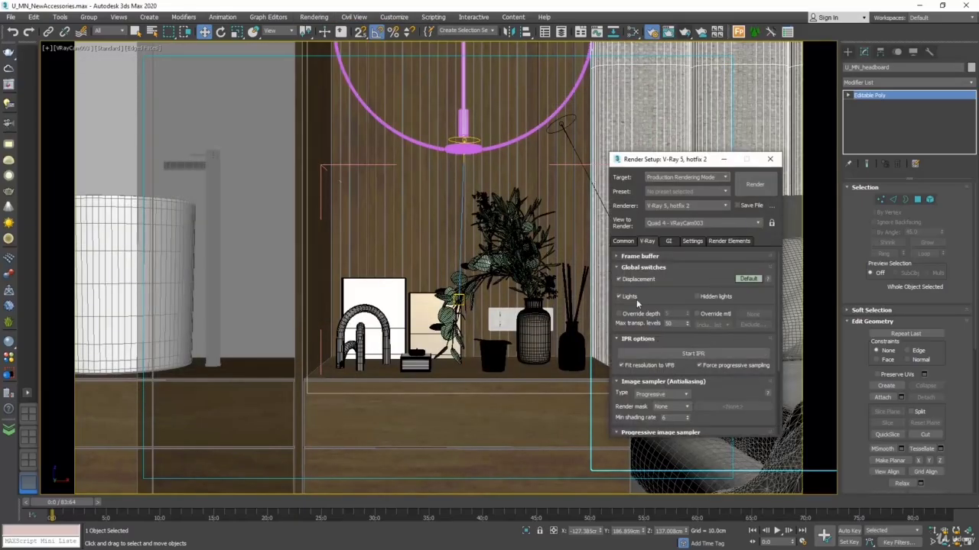
left_click(623, 241)
left_click(642, 345)
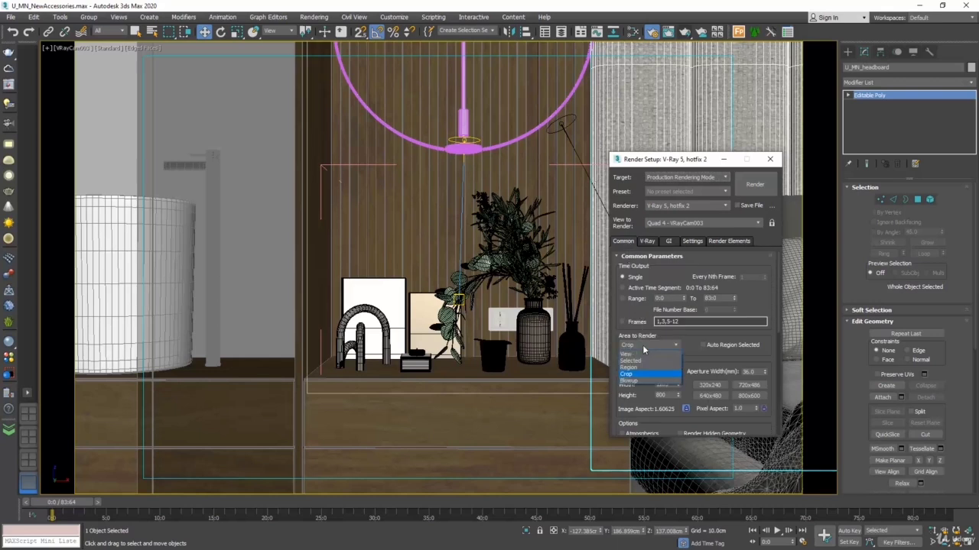
left_click(635, 369)
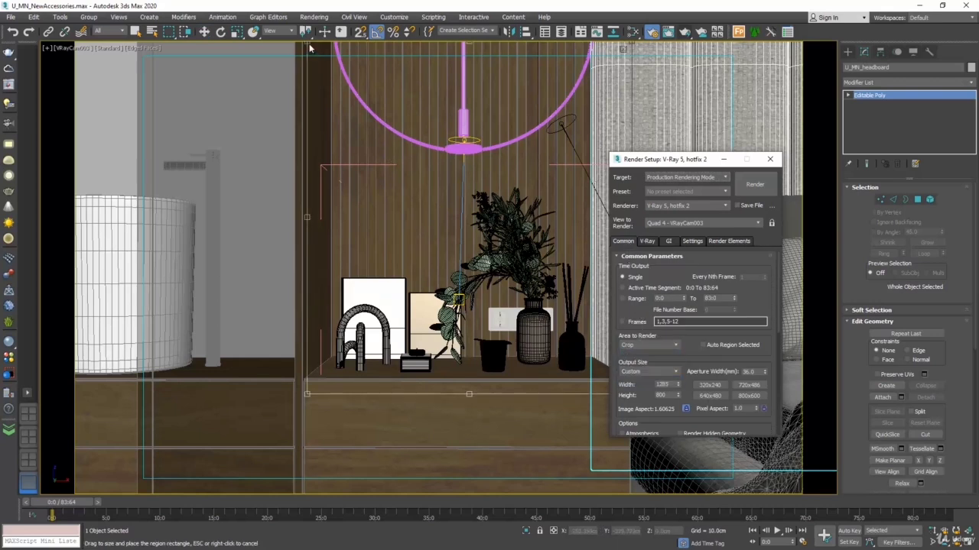
left_click_drag(308, 45, 539, 253)
left_click_drag(666, 163, 792, 173)
left_click_drag(584, 252, 608, 244)
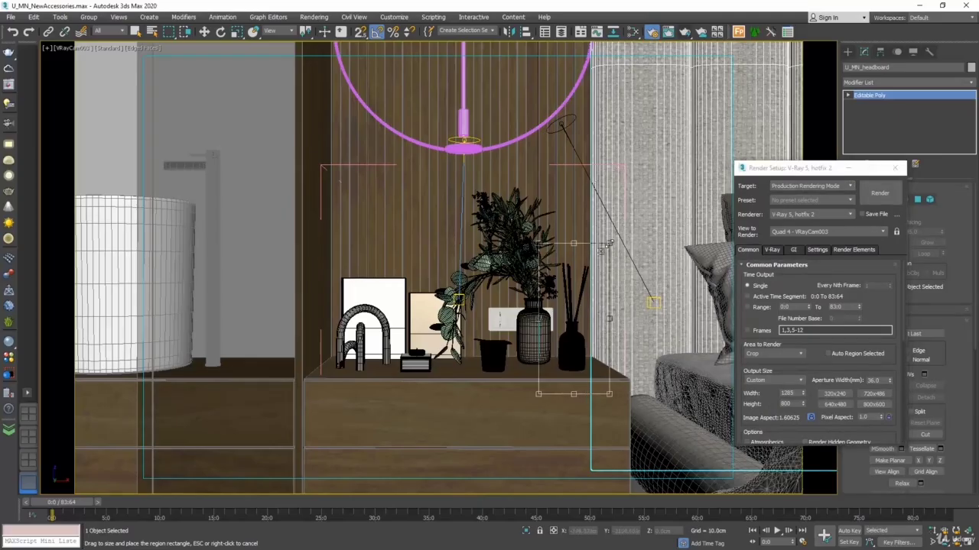
Step: Render the cropped diffuser region as a test, cancel the render, and close the V-Ray Frame Buffer
left_click(877, 194)
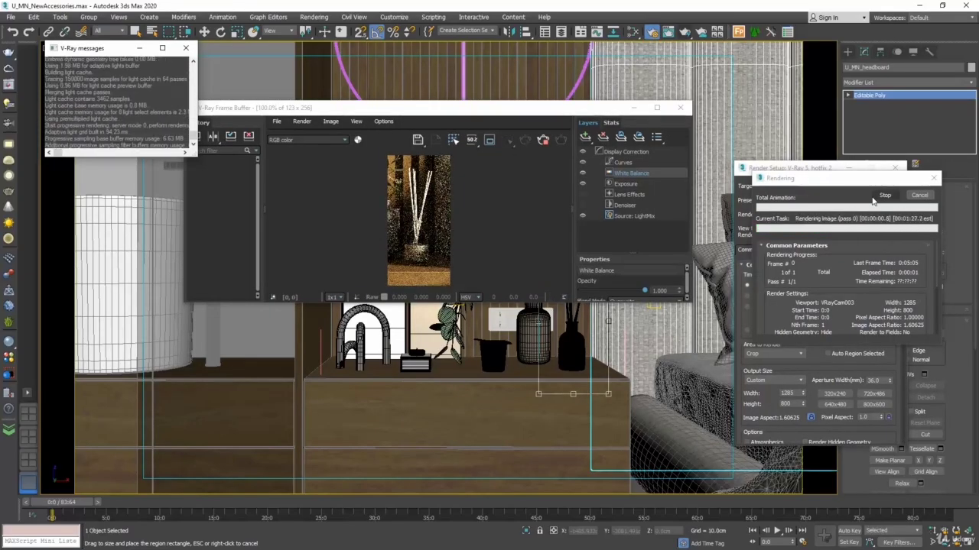
left_click(919, 196)
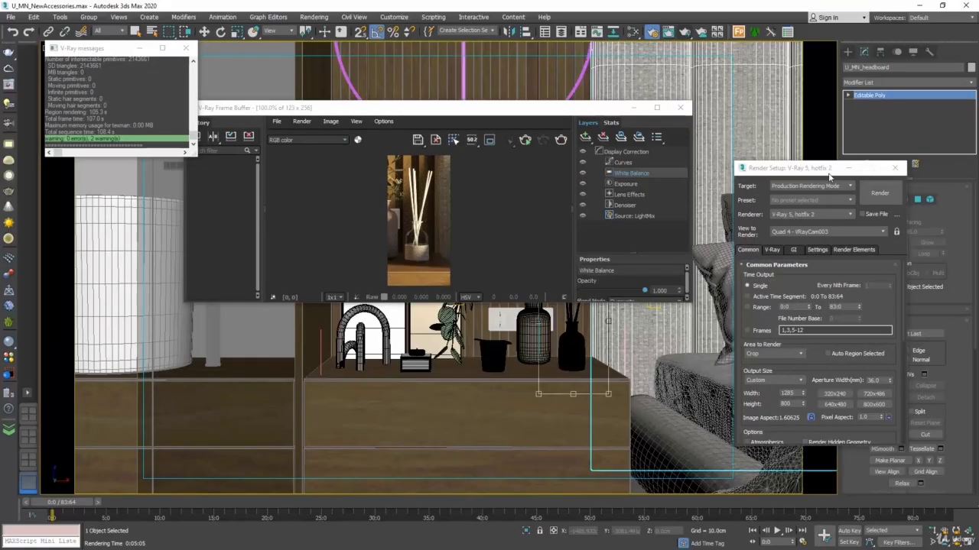
left_click(679, 107)
Step: Reconnect Home Perfume's original sub-materials, including Glass and Stics, to slots 1 to 3 in View4
left_click(632, 32)
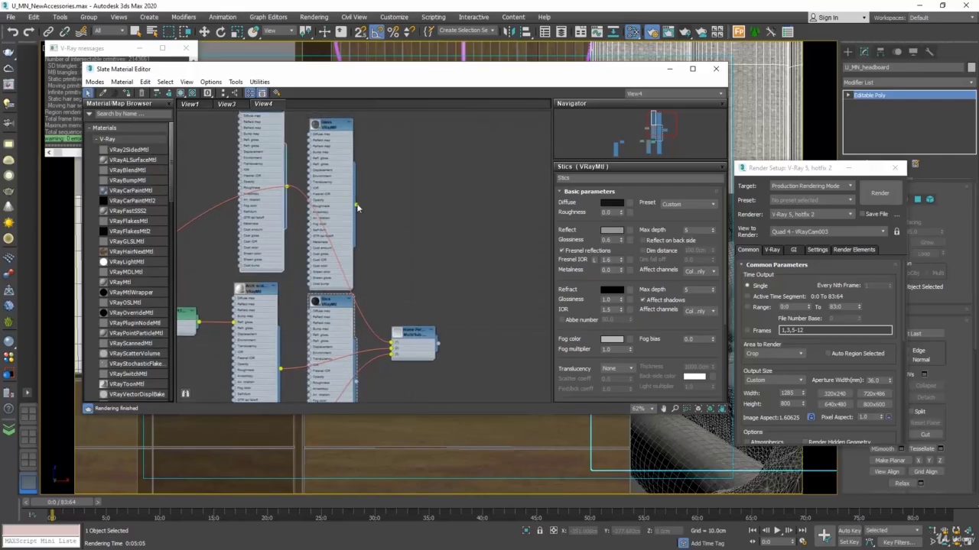
left_click_drag(357, 206, 392, 345)
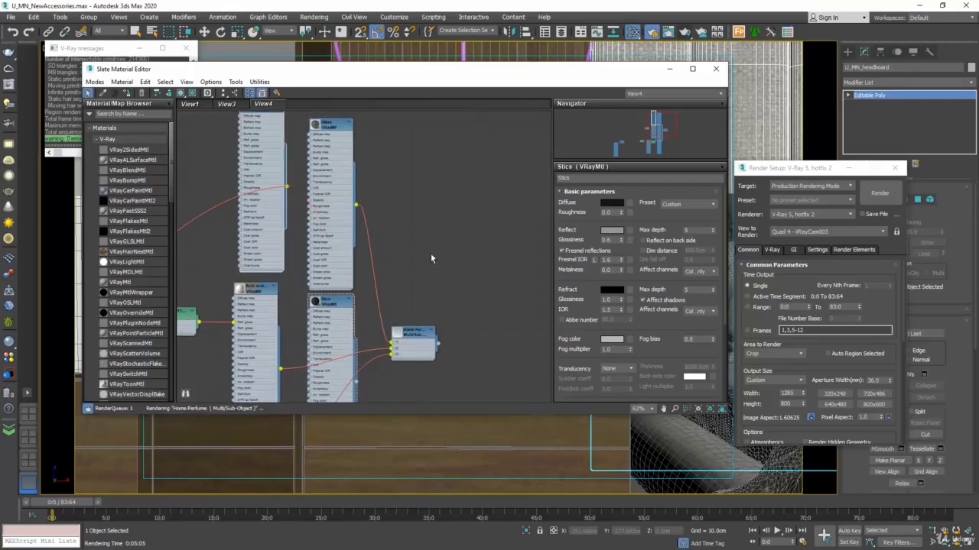
middle_click_drag(430, 254, 451, 145)
left_click_drag(377, 273, 413, 241)
middle_click_drag(410, 325, 425, 269)
left_click_drag(391, 397, 423, 309)
left_click_drag(391, 398, 426, 192)
Step: Remove the View4 node view from the Slate Material Editor, and close the editor and the V-Ray messages window
scroll(460, 283, "down", 6)
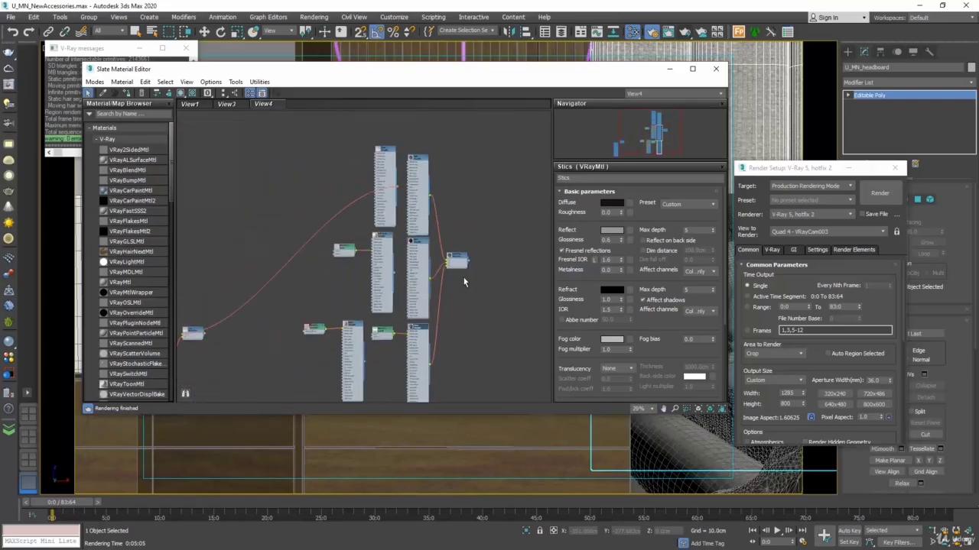
right_click(269, 110)
left_click(306, 132)
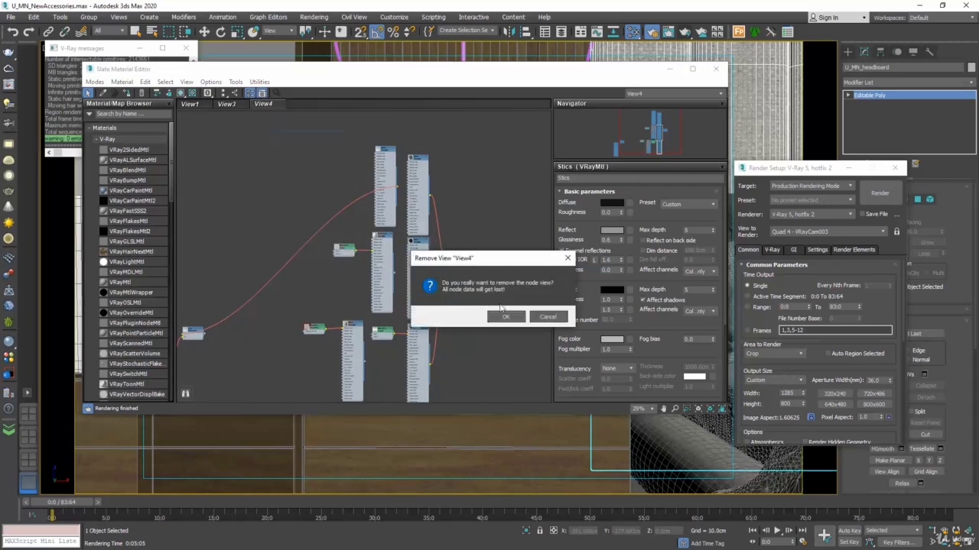
left_click(505, 315)
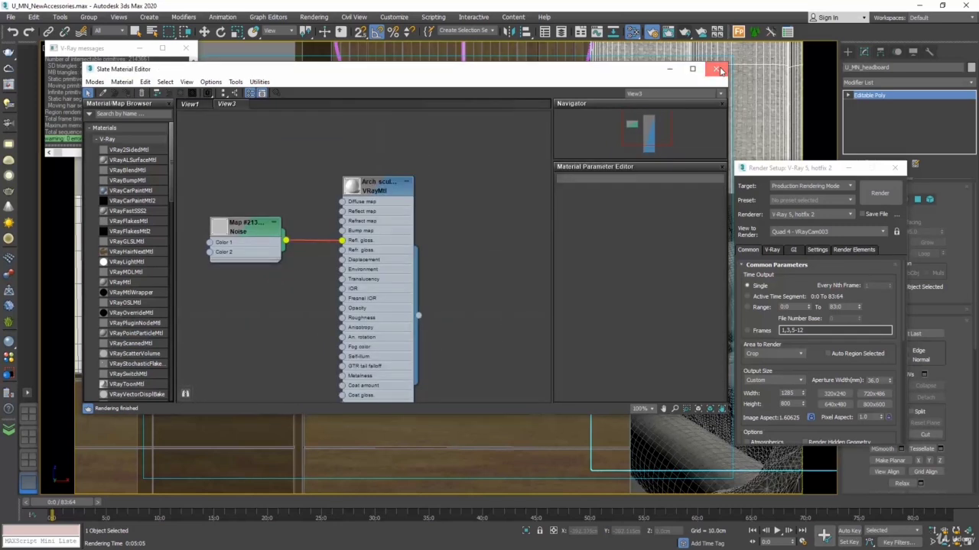
left_click(717, 70)
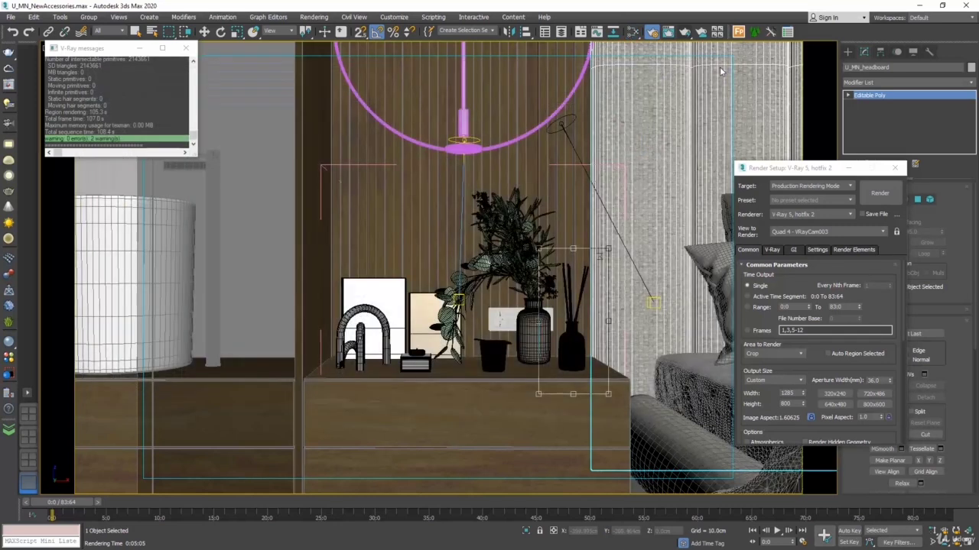
left_click(181, 52)
Step: Turn off edged faces in the camera view and activate the Move tool
left_click(141, 49)
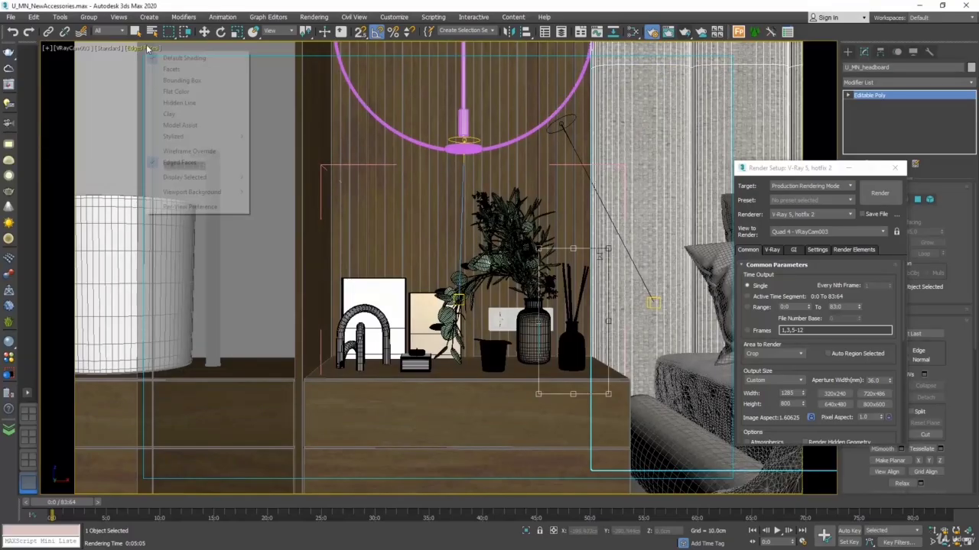
left_click(178, 162)
key("w")
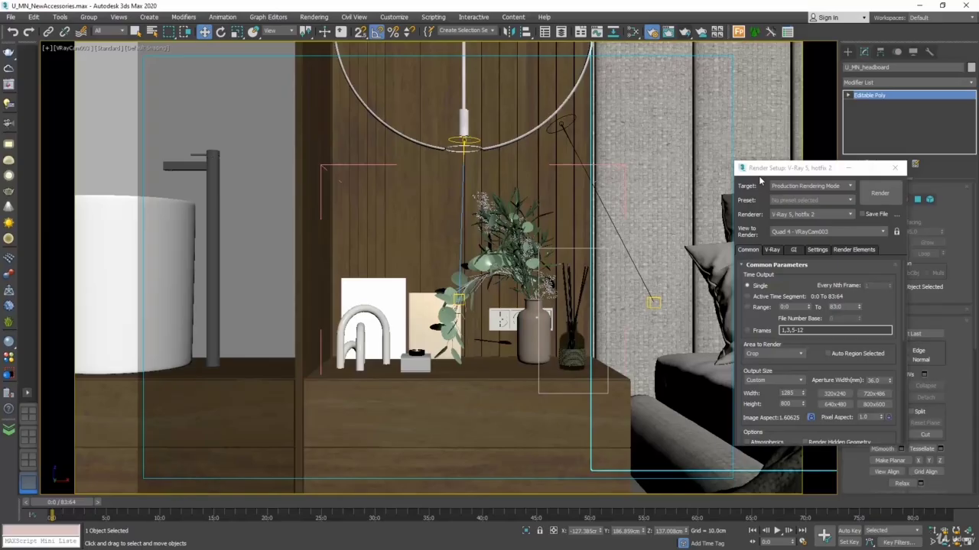
Step: Isolate the Home perfume diffuser, close Render Setup, and frame the object in the four-viewport layout
left_click(576, 343)
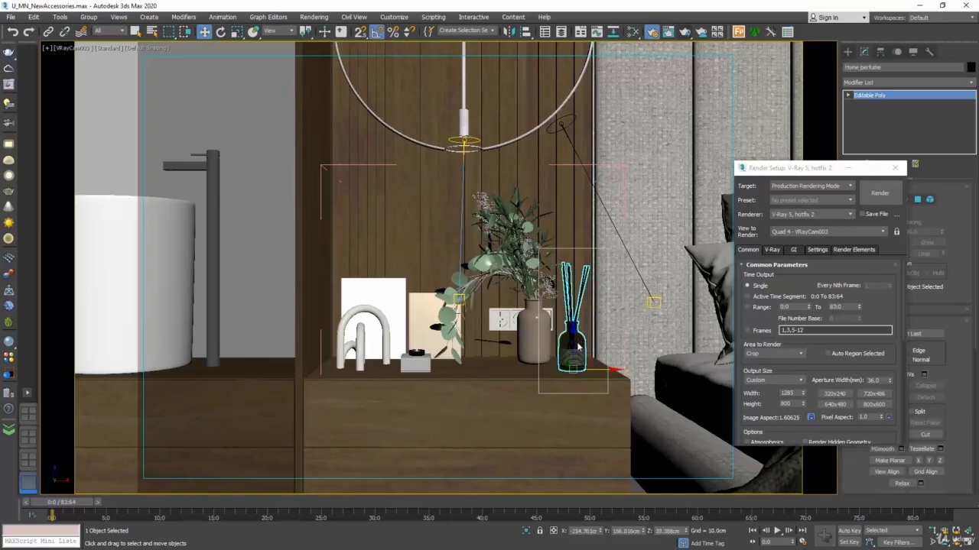
right_click(575, 341)
left_click(600, 245)
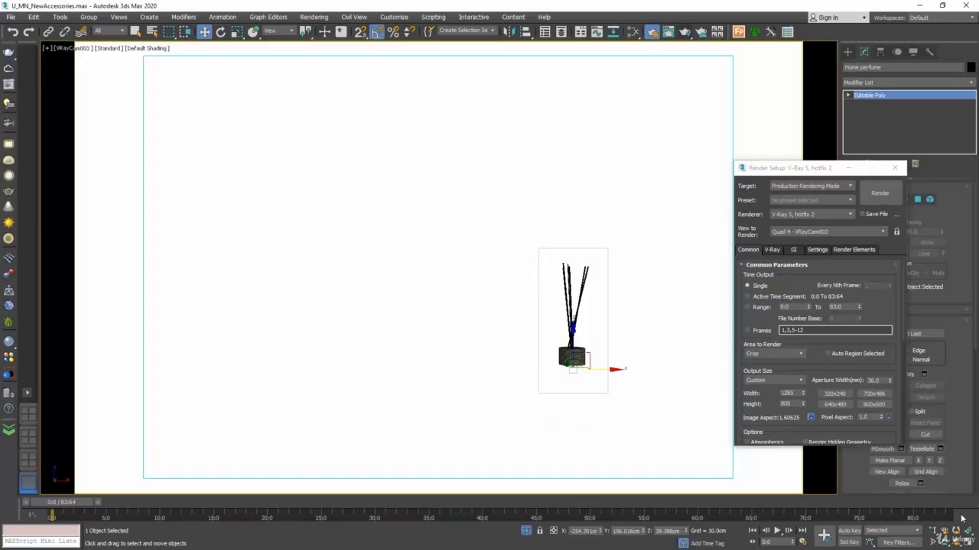
key("alt+w")
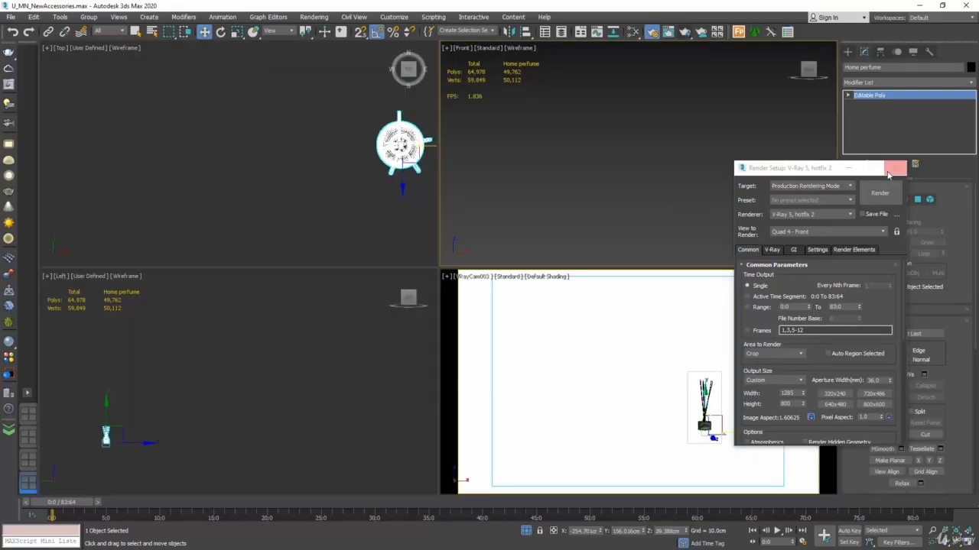
left_click(896, 167)
key("ctrl+shift+z")
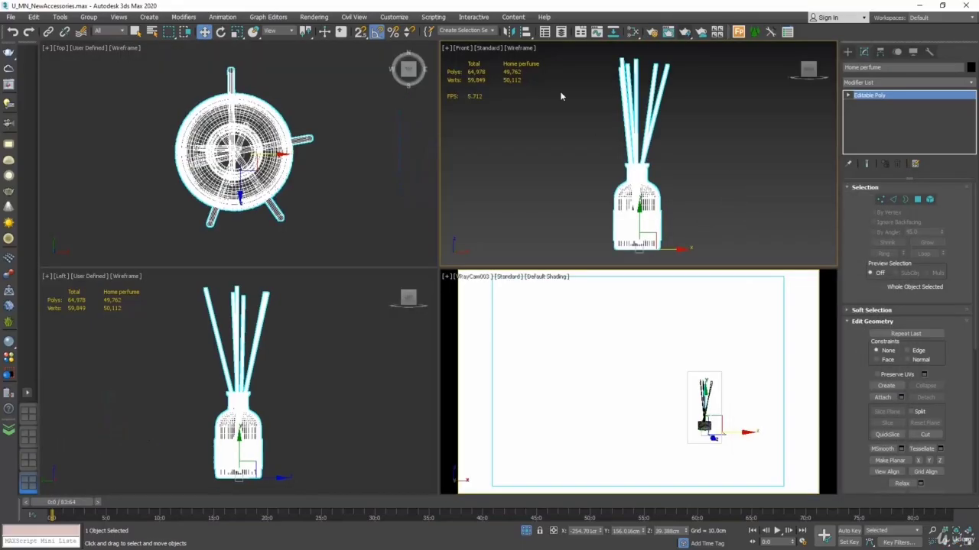
Step: Switch the Front viewport to a Perspective view with edged-face shading and maximize it
left_click(520, 48)
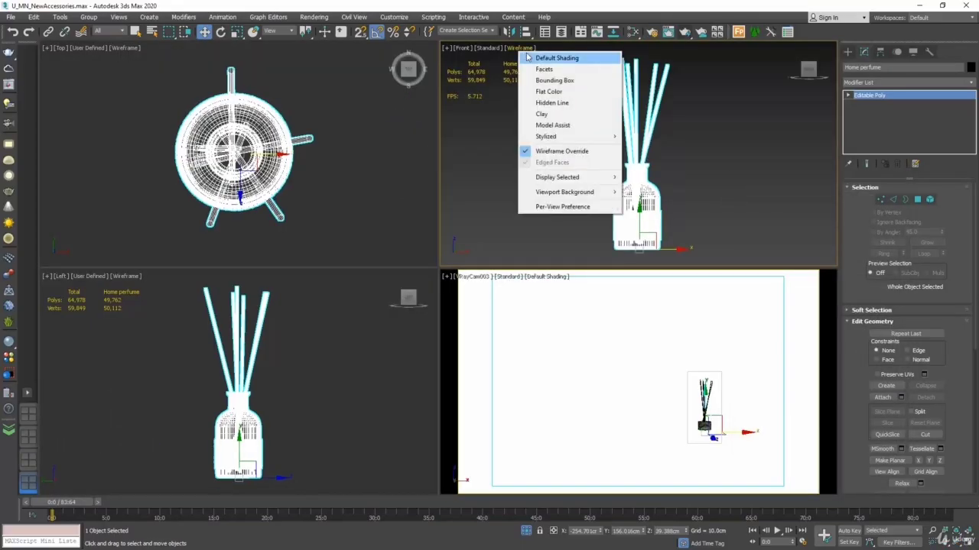
left_click(462, 49)
left_click(492, 84)
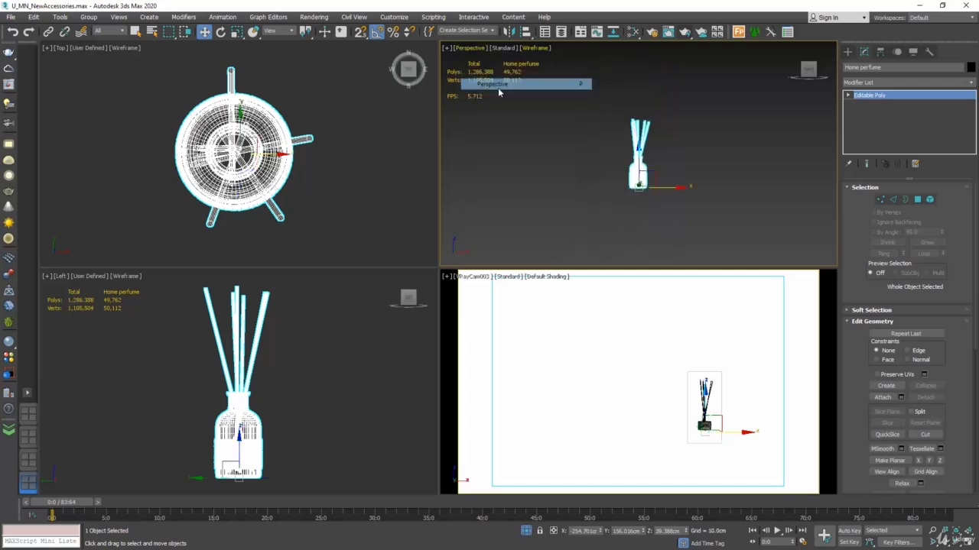
left_click(537, 49)
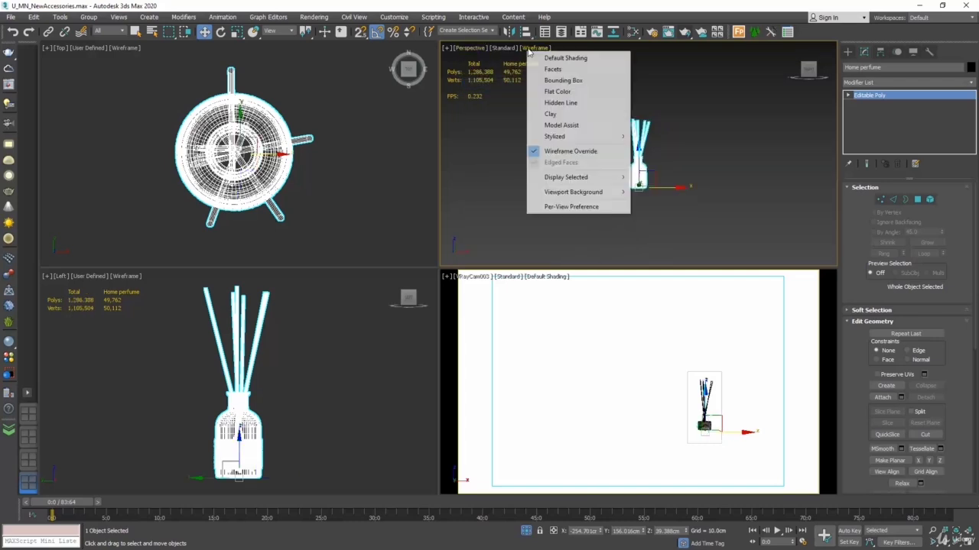
left_click(547, 191)
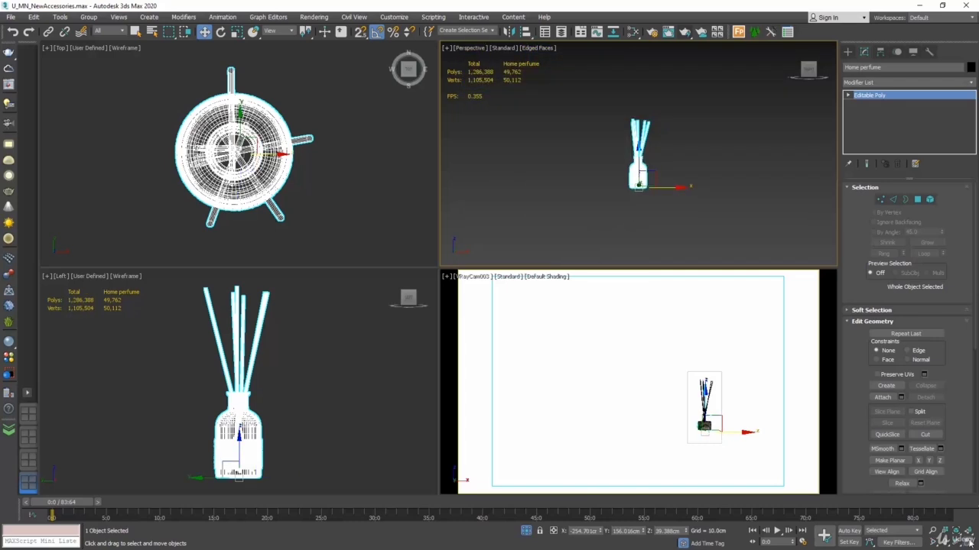
key("alt+w")
Step: Maximize the Perspective view, deselect the diffuser, turn off edged faces, and frame the model for a closer view
left_click(762, 199)
scroll(458, 311, "up", 5)
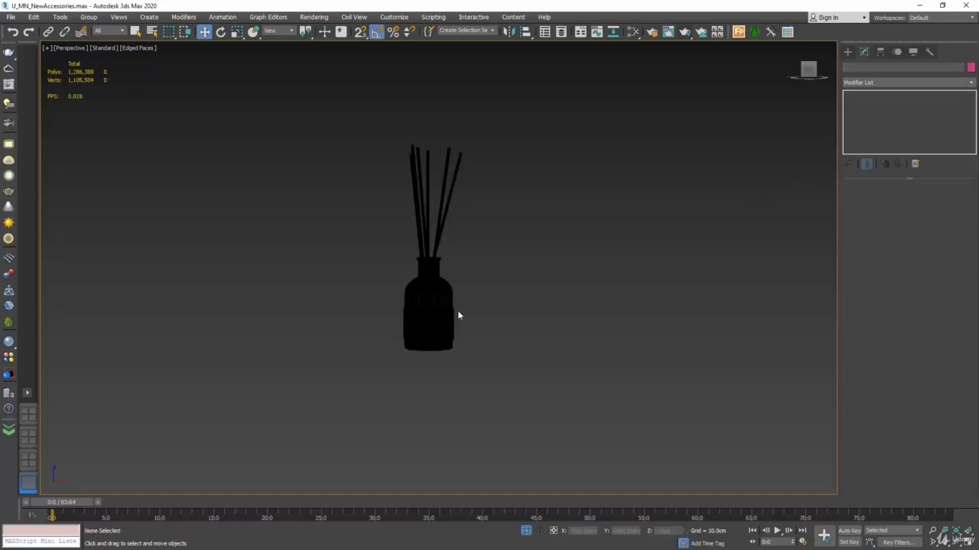
middle_click_drag(310, 328, 347, 338)
left_click(153, 47)
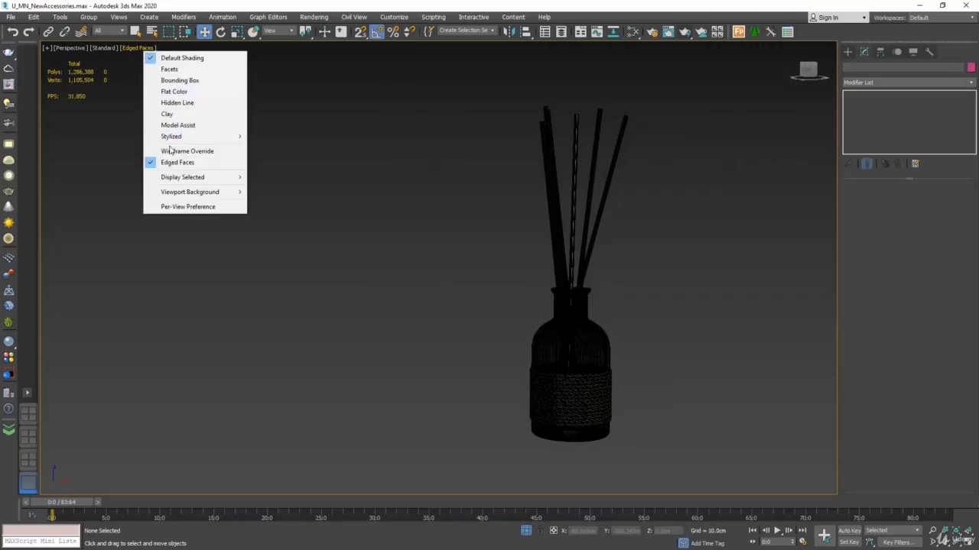
left_click(230, 158)
middle_click_drag(388, 220, 278, 227)
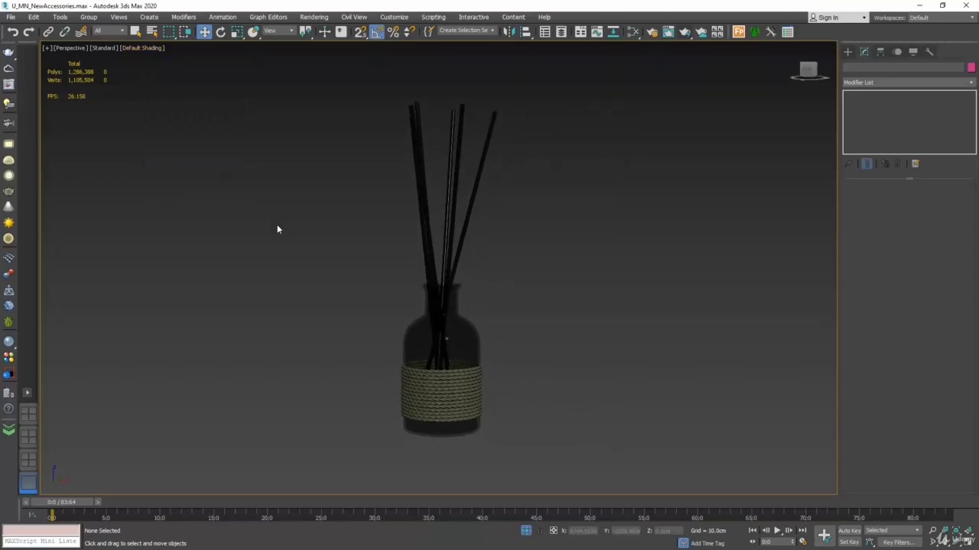
Step: Select the Home perfume object, expand its Editable Poly sub-object levels, and enter Element level
left_click(447, 289)
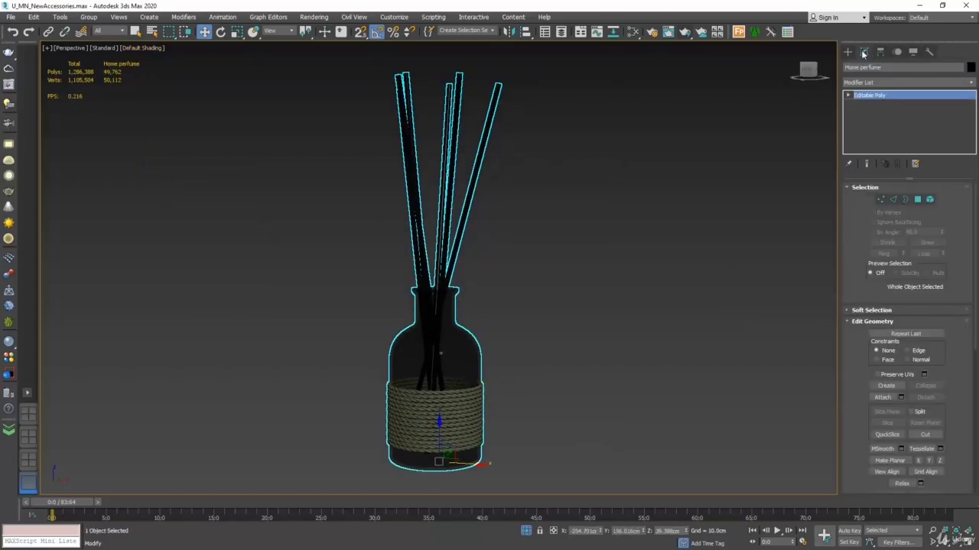
left_click(848, 97)
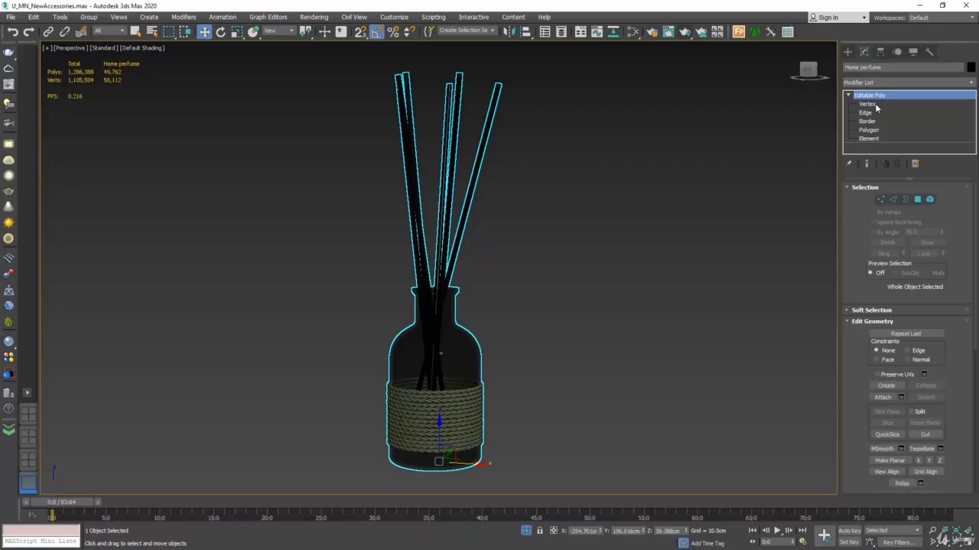
left_click(930, 200)
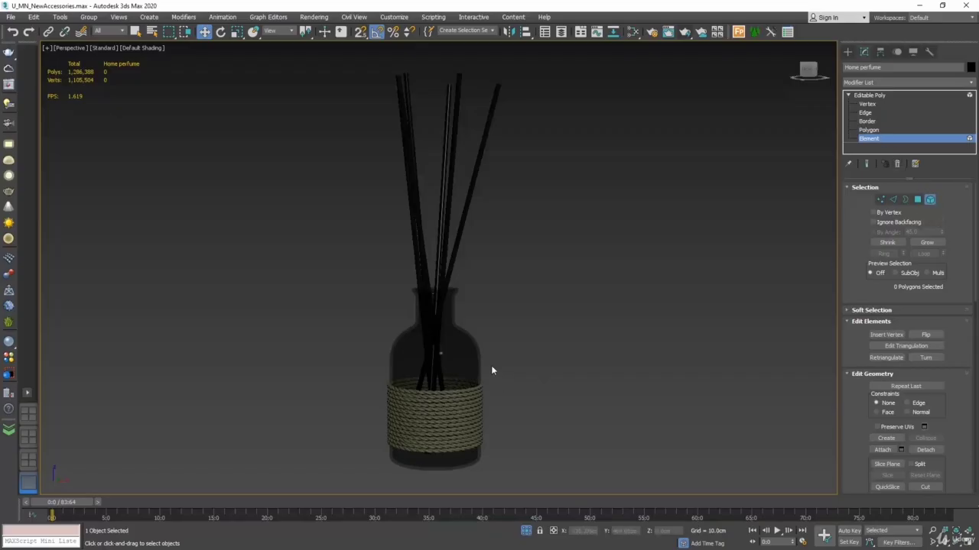
Step: Select the glass bottle, two individual reeds, and single rope strands one after another to examine the diffuser's separate elements
left_click(471, 355)
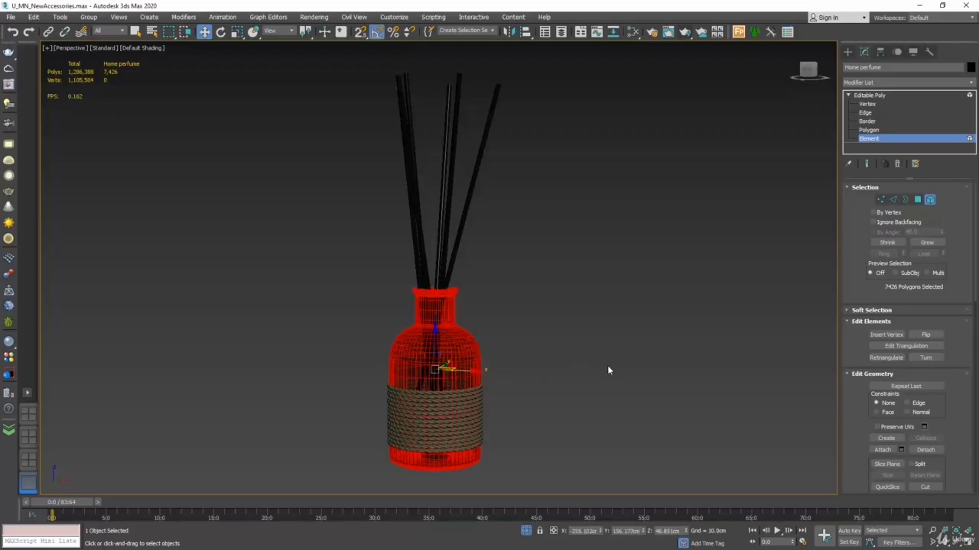
left_click(464, 202)
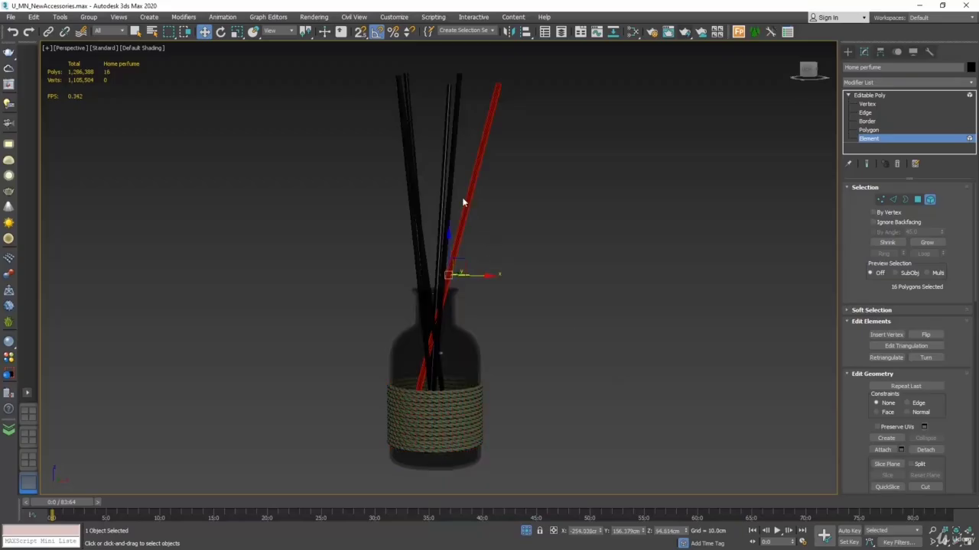
left_click(441, 192)
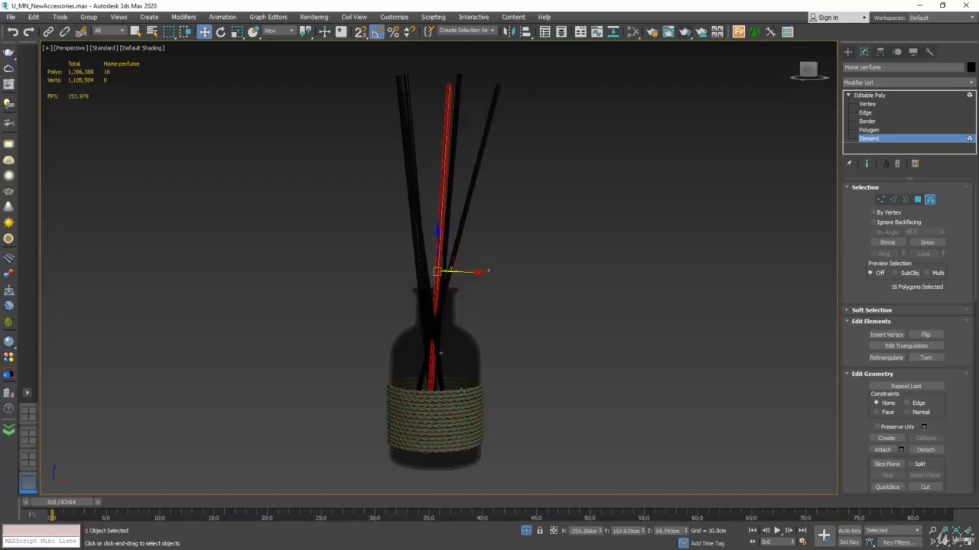
left_click(457, 396)
left_click(456, 401)
left_click(460, 405)
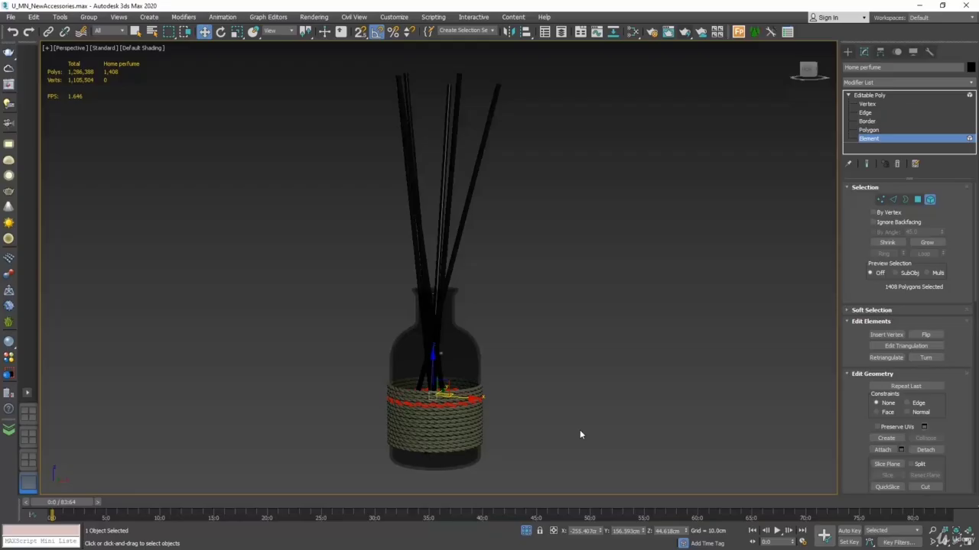
Step: Select all the rope wrap elements in the Left wireframe view and move them up along the bottle
key("alt+w")
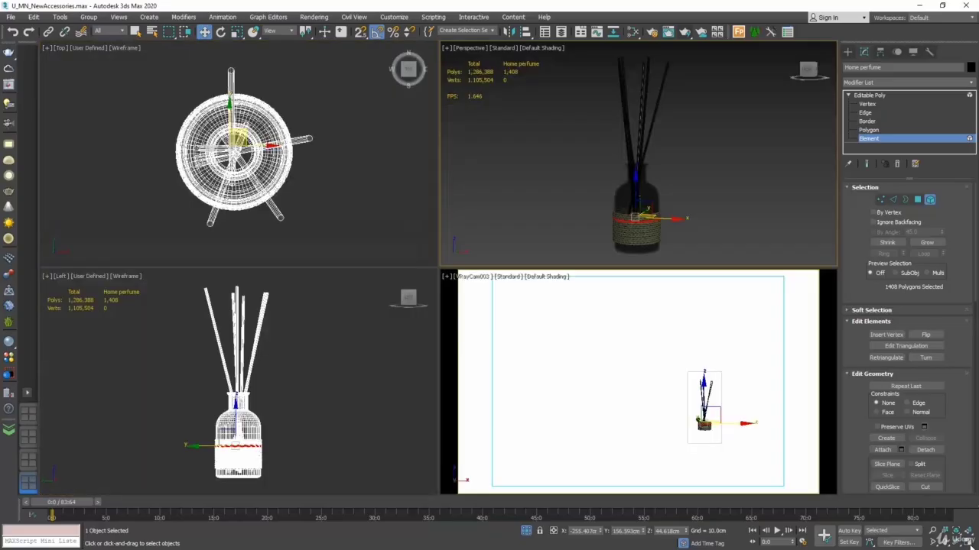
left_click(370, 379)
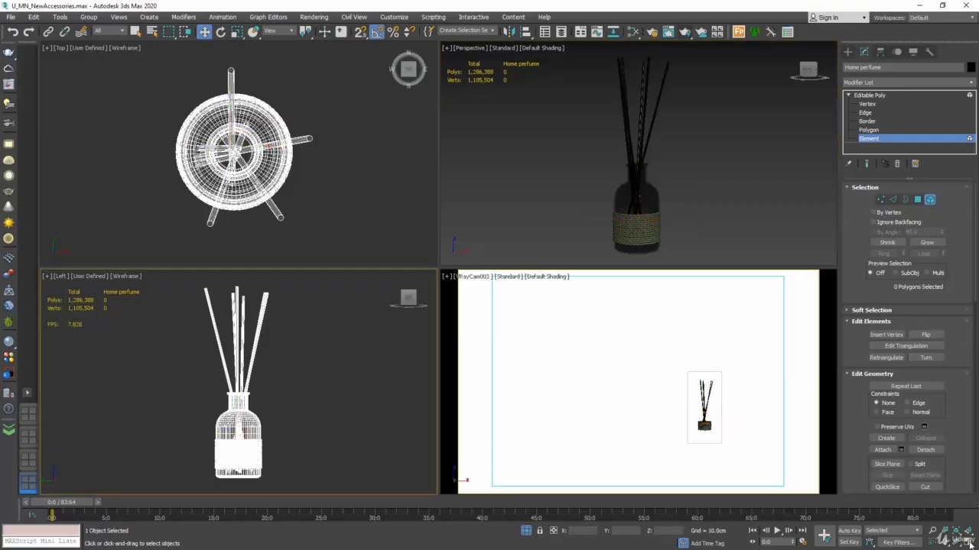
key("alt+w")
scroll(502, 344, "up", 5)
scroll(475, 349, "up", 4)
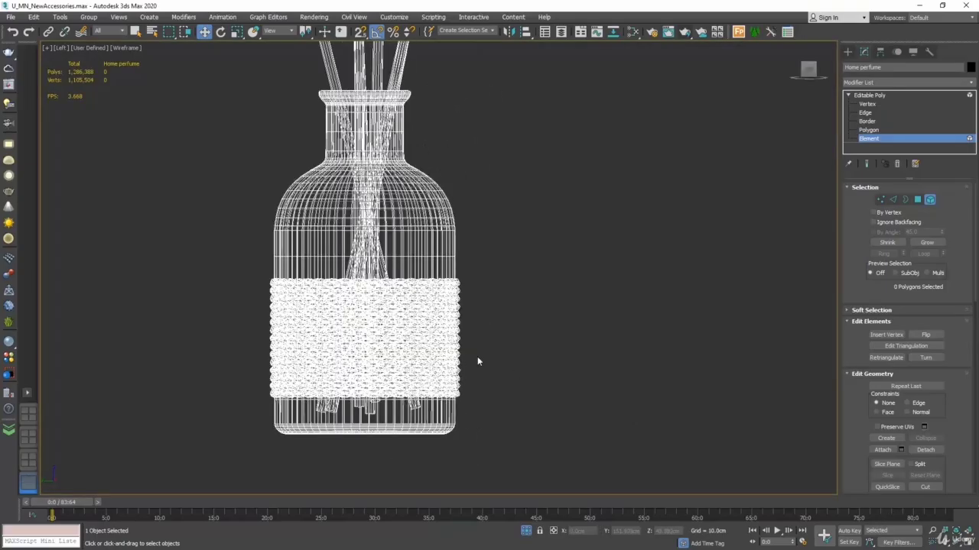
left_click_drag(492, 159, 440, 449)
scroll(485, 413, "down", 4)
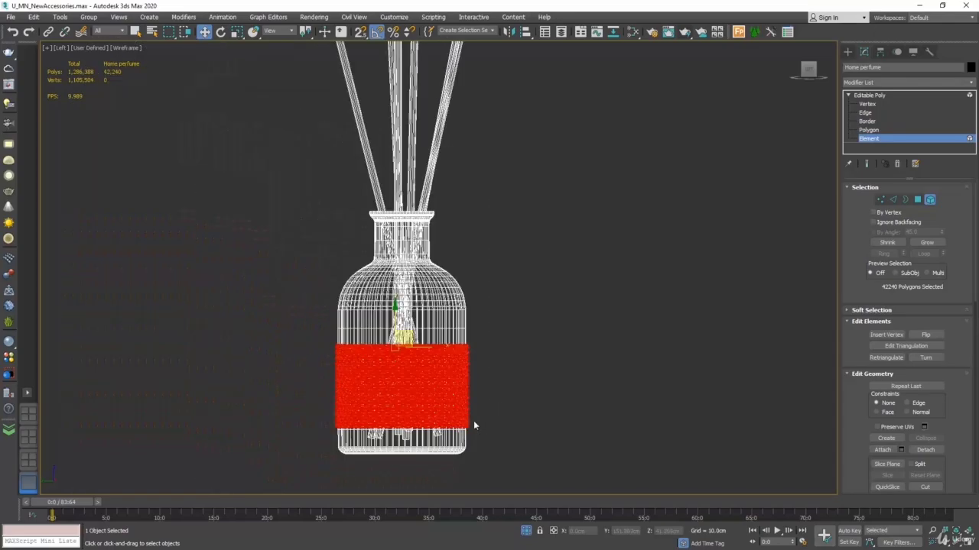
left_click_drag(395, 312, 395, 290)
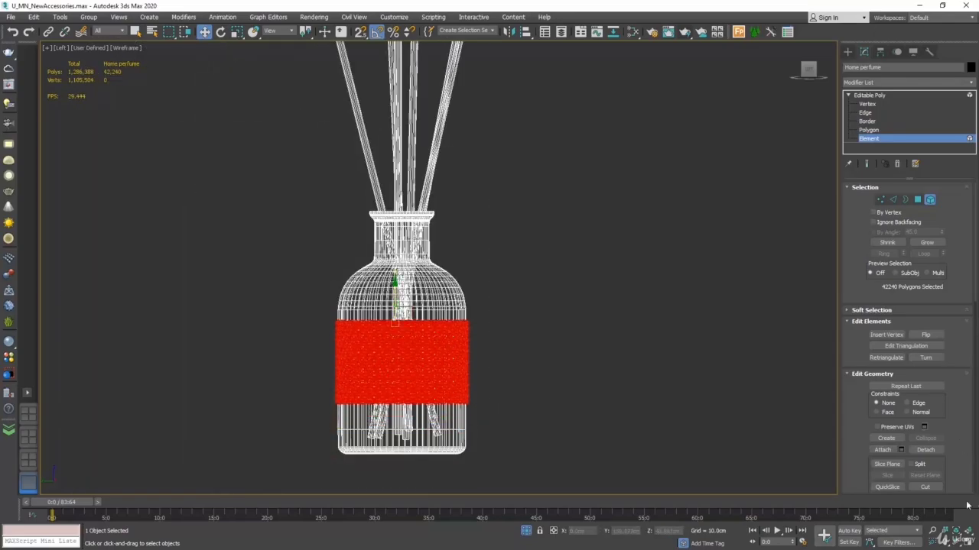
Step: Try deleting all the reed elements in the Perspective view, and undo the deletion
left_click(968, 539)
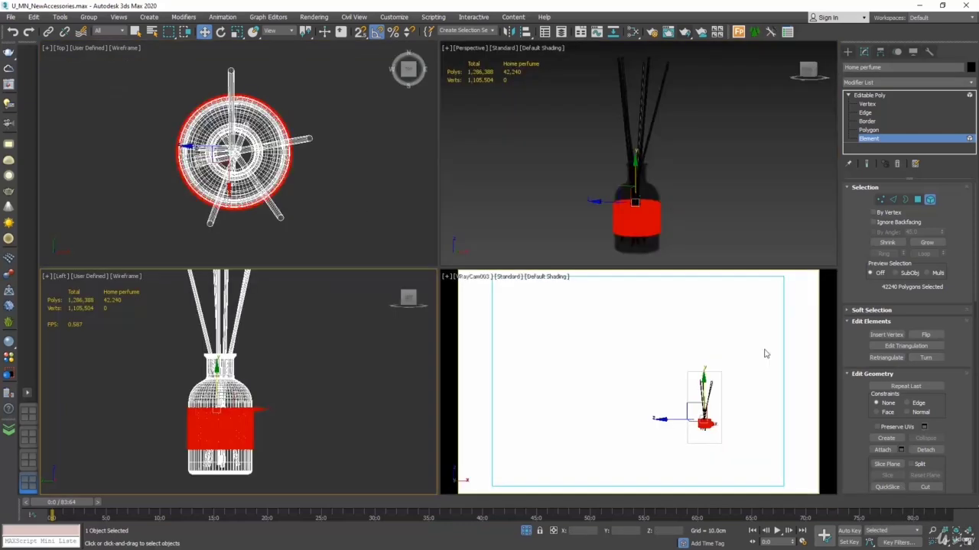
left_click(571, 213)
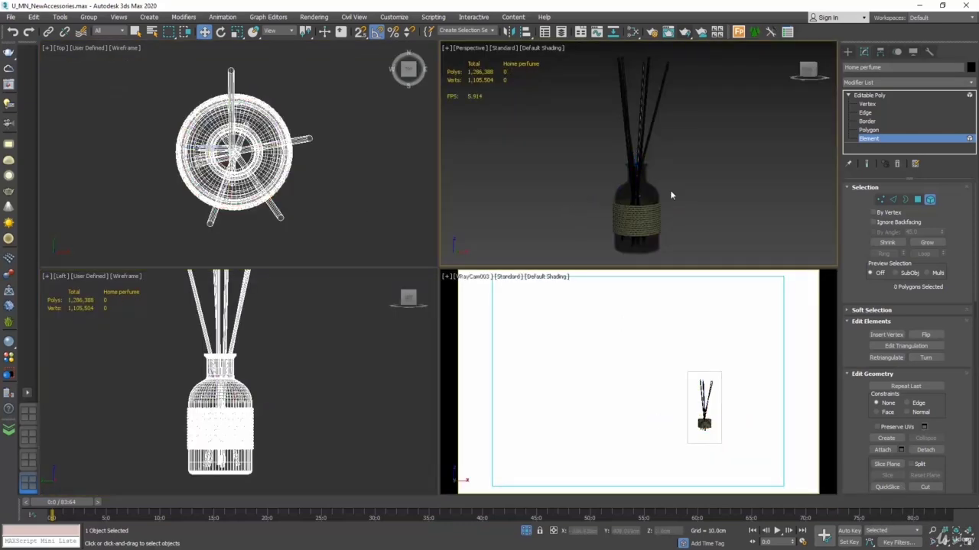
left_click_drag(651, 107, 649, 110)
key("alt+w")
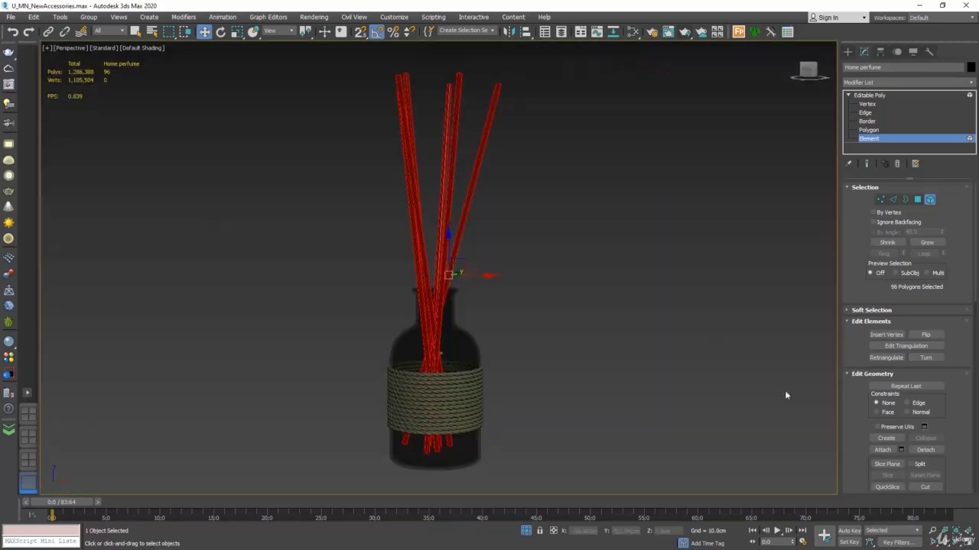
key("Delete")
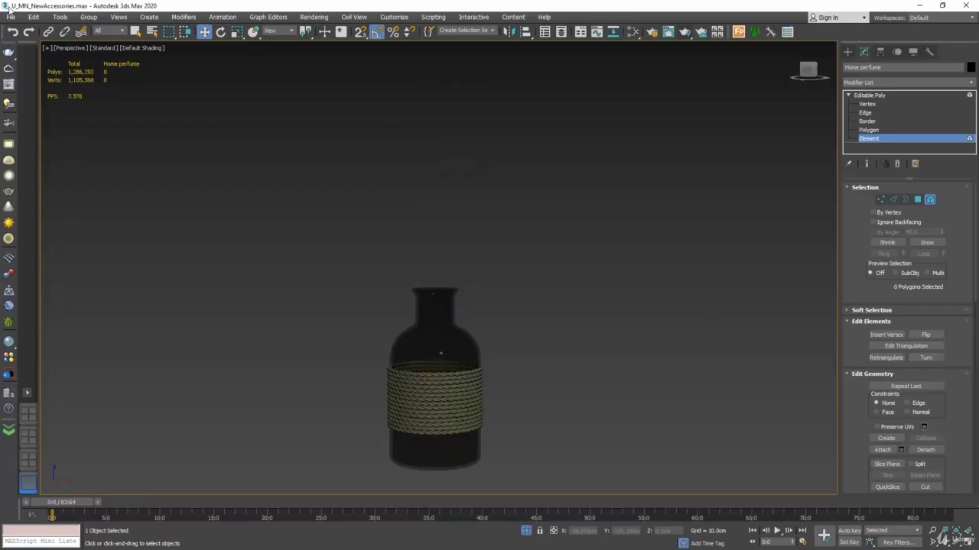
left_click(12, 31)
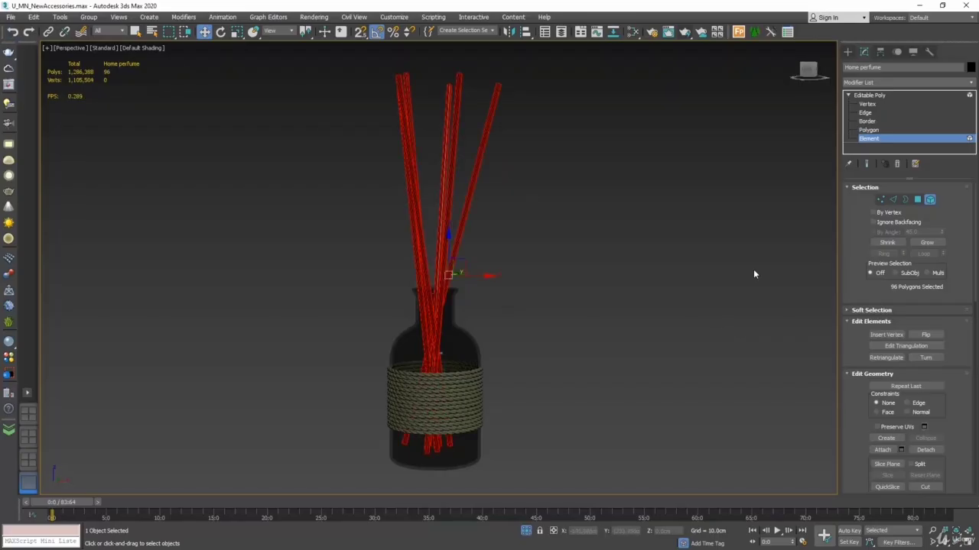
Step: Switch to Polygon level and pick individual faces on a reed and on the glass bottle to examine them
key("4")
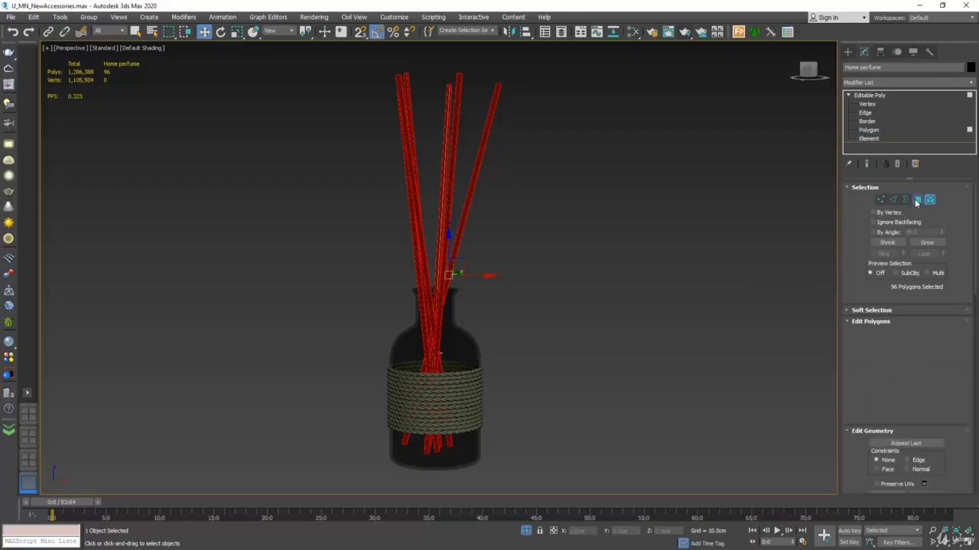
left_click(677, 213)
left_click(472, 198)
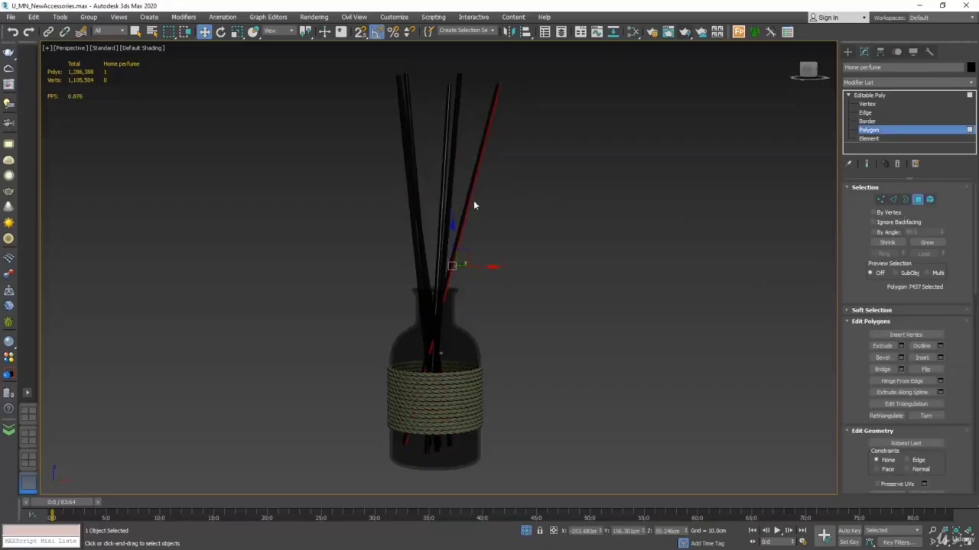
scroll(470, 200, "up", 6)
left_click(465, 196)
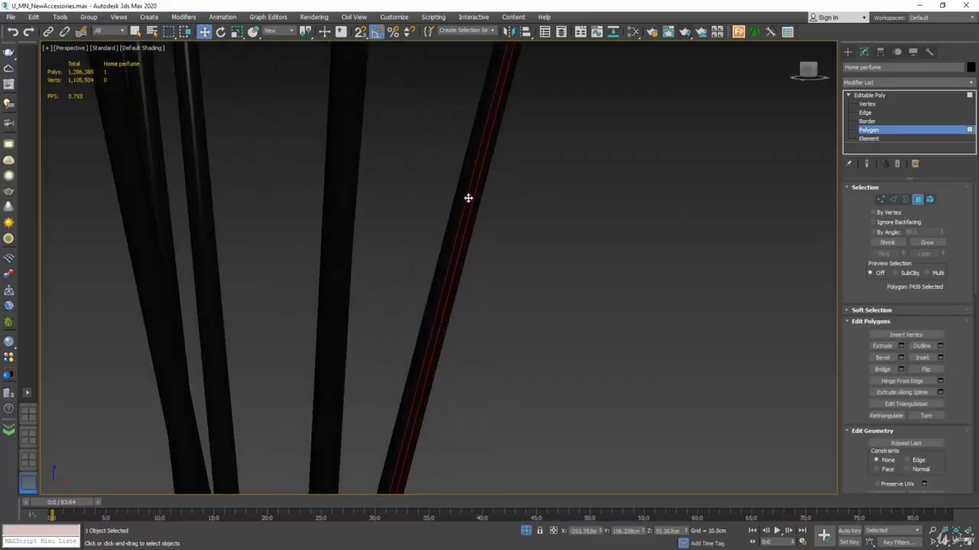
scroll(461, 193, "down", 5)
scroll(442, 337, "up", 3)
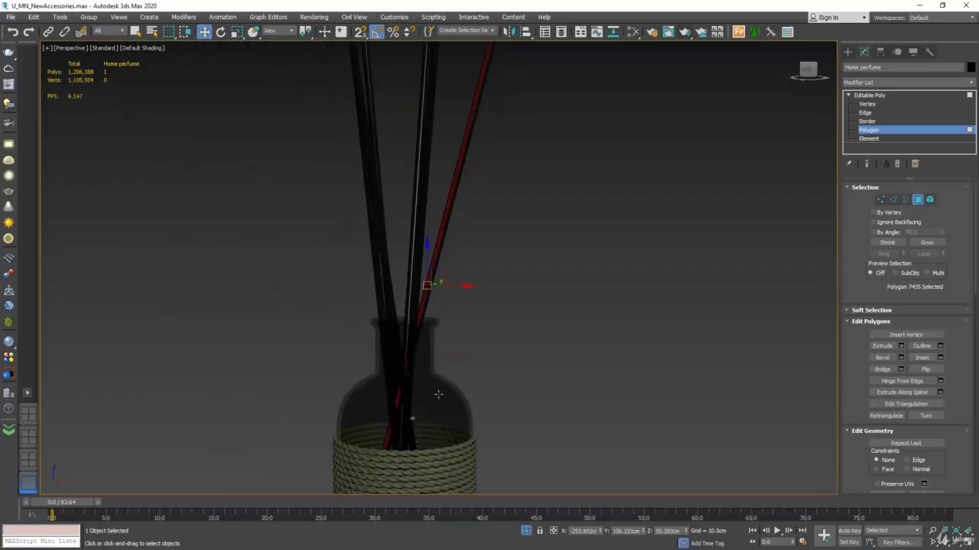
left_click(438, 394)
left_click(417, 426)
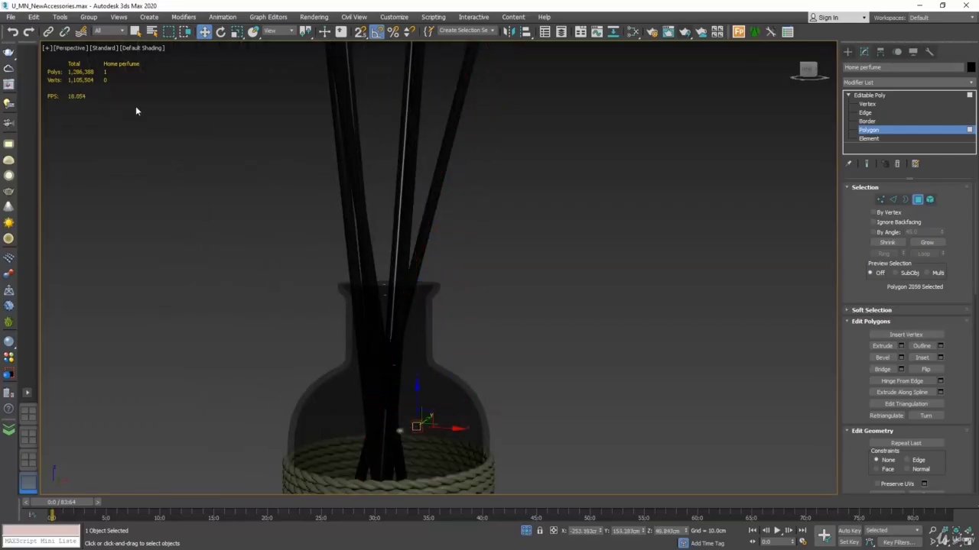
Step: Turn on edged faces in the Perspective view and pick single polygons on the rope wrap
left_click(145, 47)
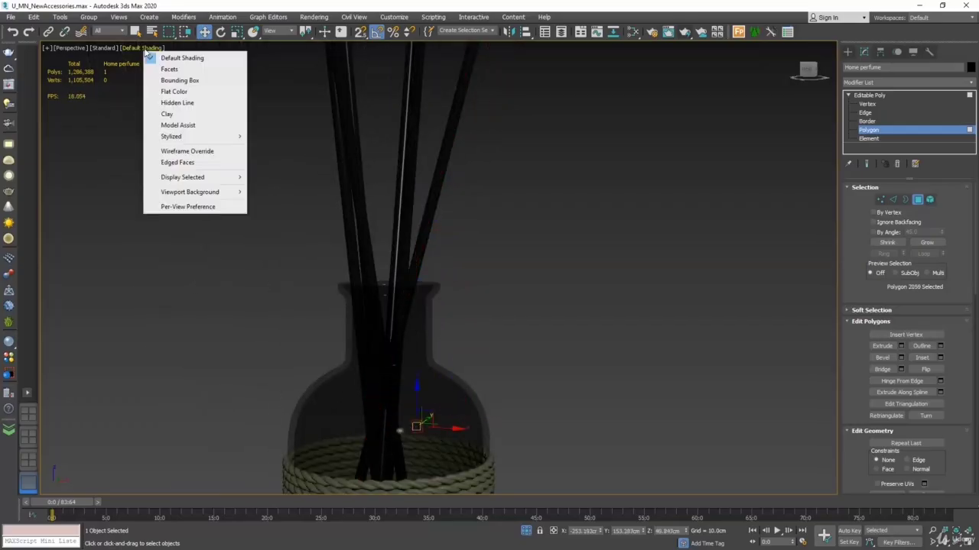
left_click(191, 163)
scroll(574, 331, "up", 5)
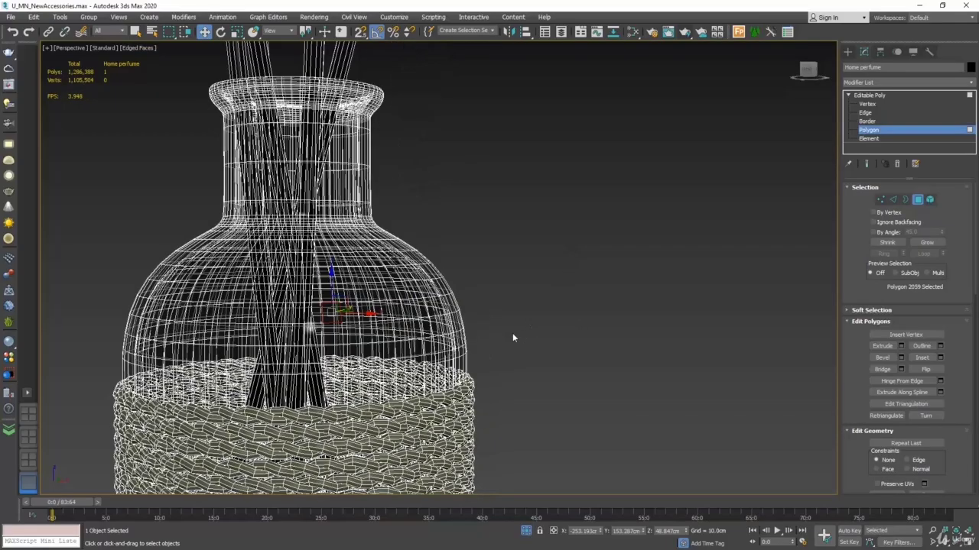
left_click(451, 391)
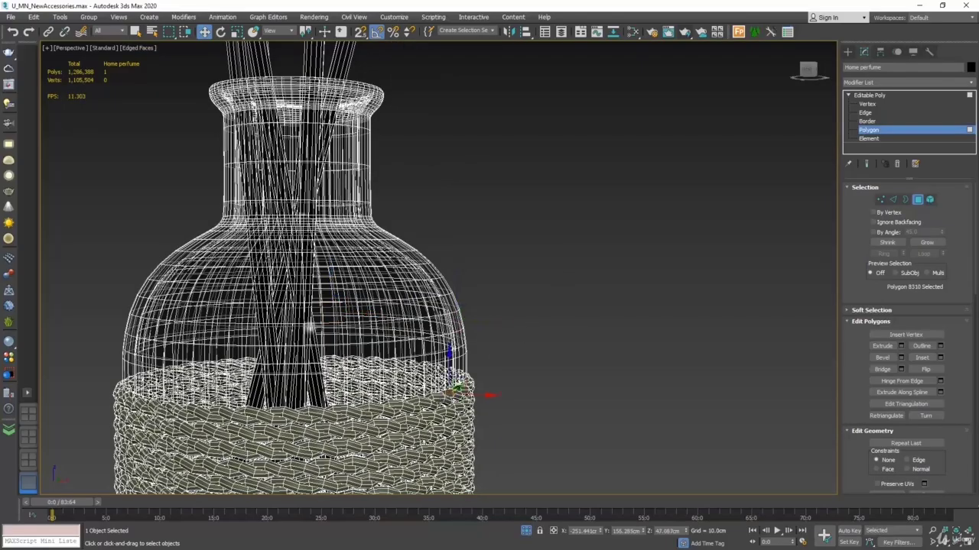
middle_click_drag(518, 158, 500, 304)
scroll(500, 306, "down", 5)
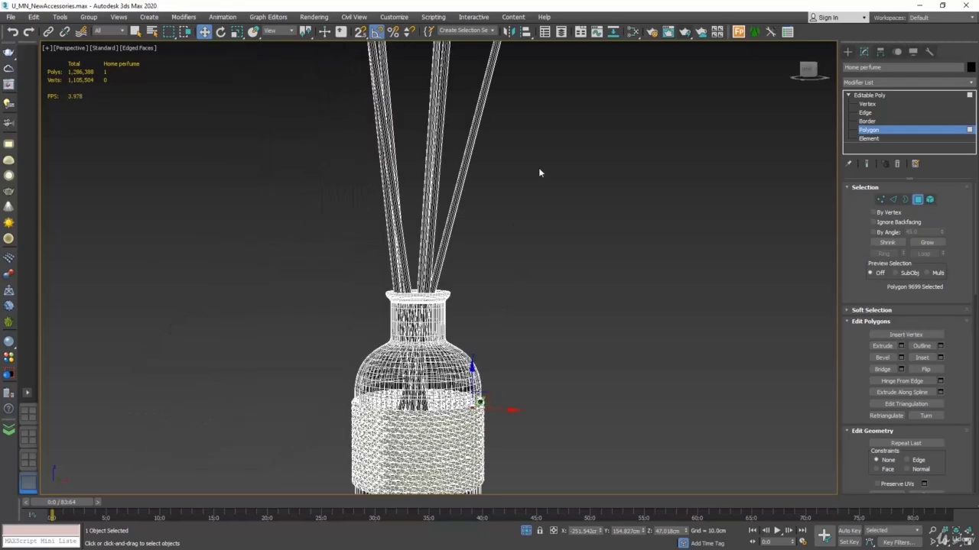
middle_click_drag(539, 170, 518, 264)
Step: Switch to Edge level and pick individual lengthwise edges near the tip of the outermost slanted reed
left_click(892, 199)
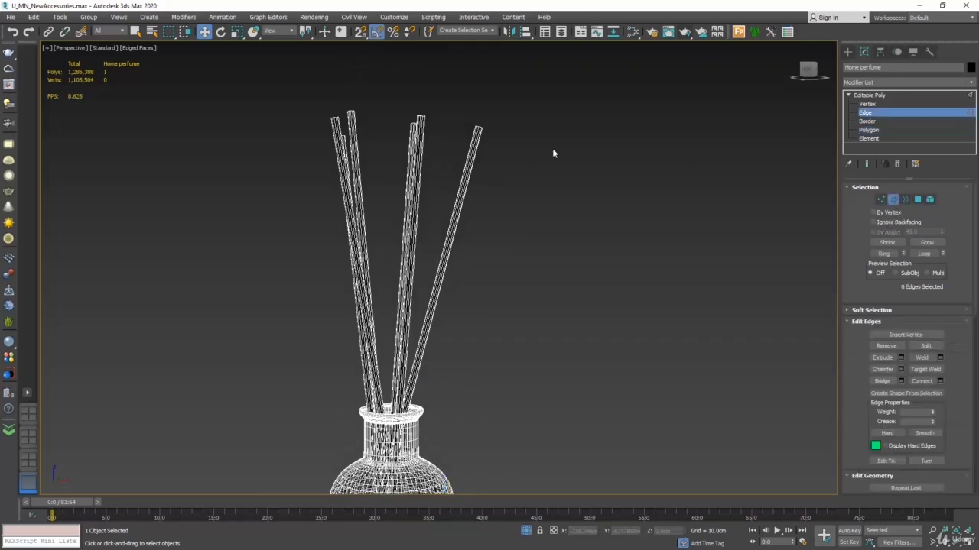
scroll(477, 108, "up", 6)
scroll(436, 139, "up", 4)
left_click(405, 232)
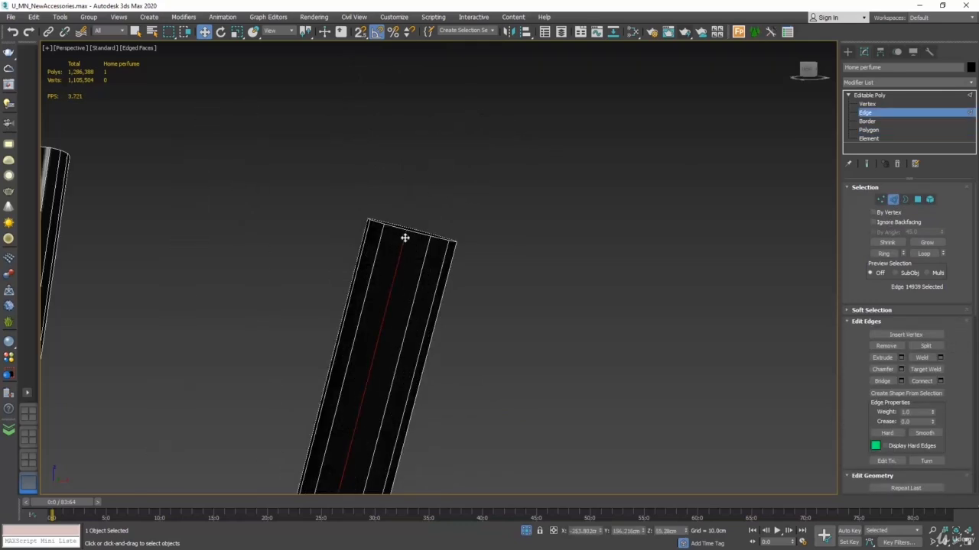
left_click(378, 240)
left_click(367, 232)
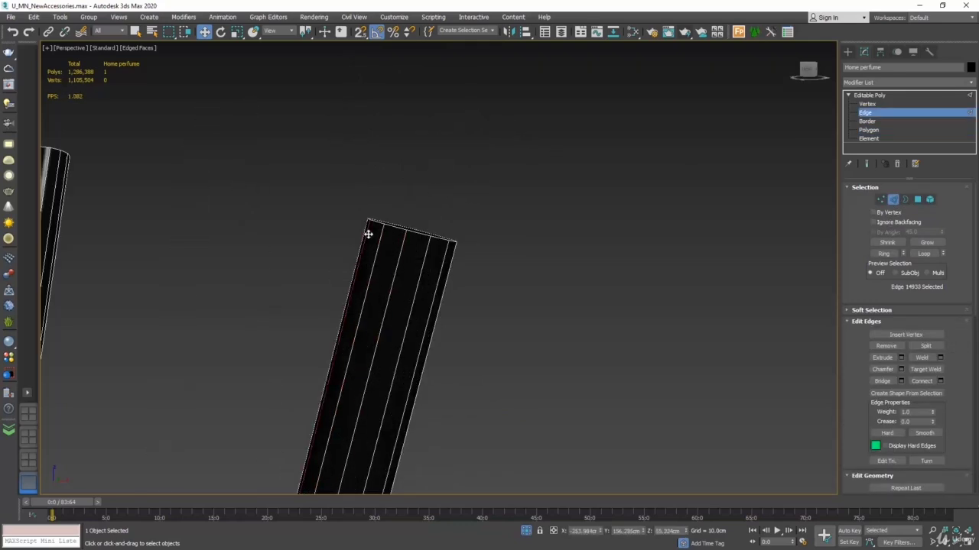
Step: Switch to Vertex level and select the vertices at the tip of the outermost slanted reed
left_click(881, 199)
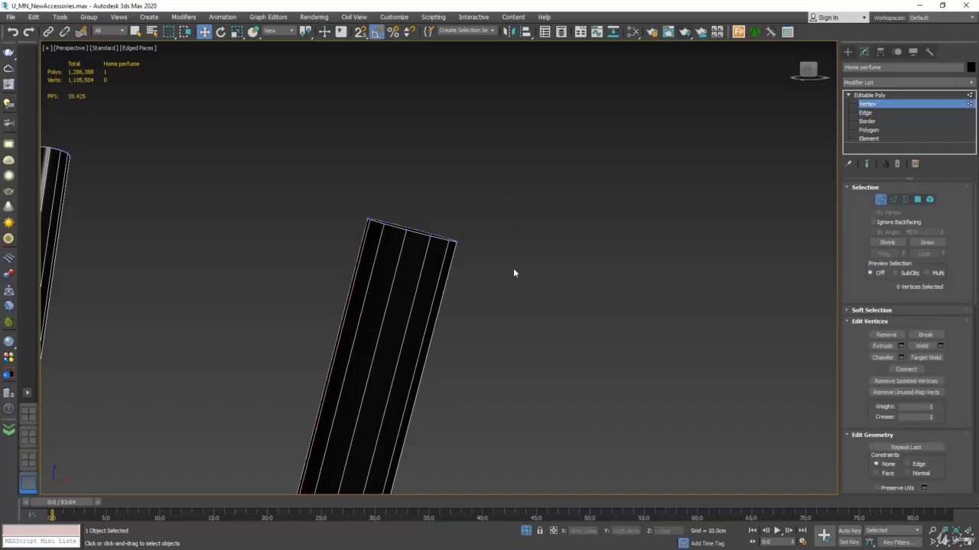
scroll(514, 268, "down", 6)
middle_click_drag(505, 281, 525, 188)
scroll(525, 189, "down", 5)
left_click_drag(545, 145, 518, 170)
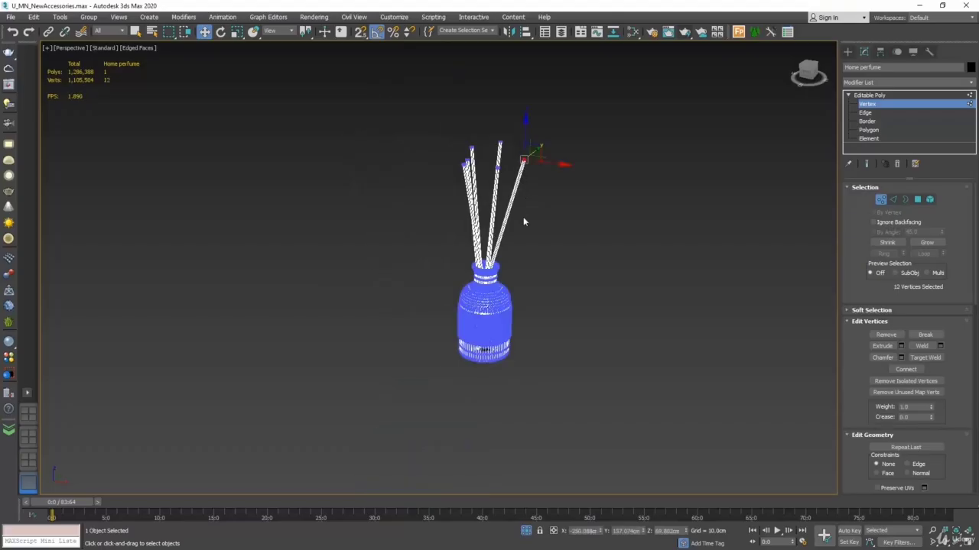
scroll(496, 190, "up", 2)
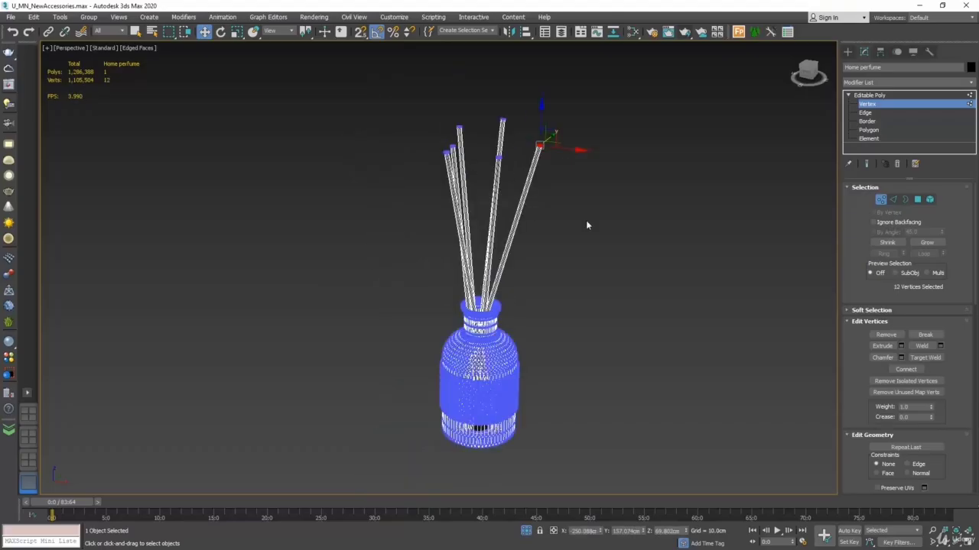
Step: Select the tip vertices of all the reeds together and raise them along Z to lengthen the reeds
middle_click_drag(586, 220, 571, 189, "alt")
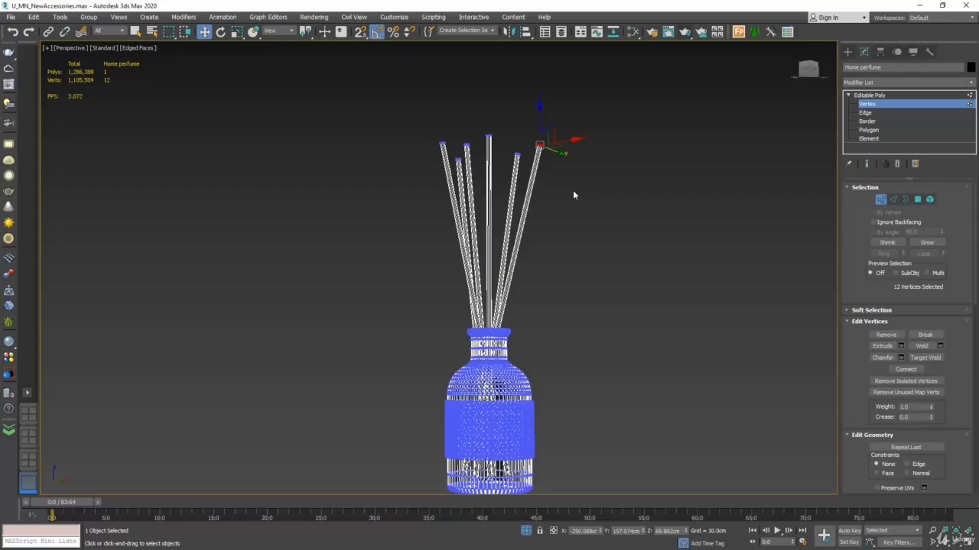
left_click_drag(637, 84, 297, 213)
left_click_drag(485, 105, 497, 78)
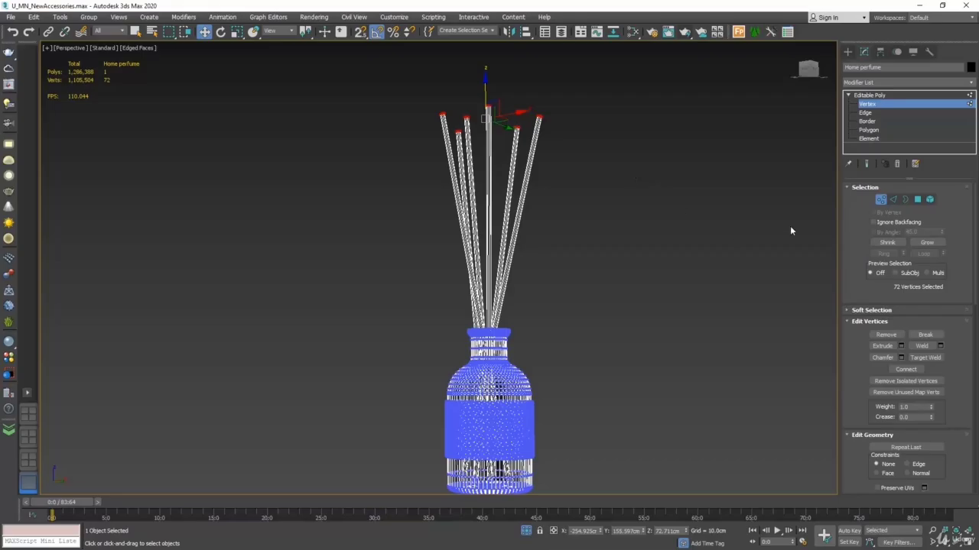
Step: End isolation to see the diffuser among the shelf accessories and leave the Vertex sub-object level
left_click(882, 200)
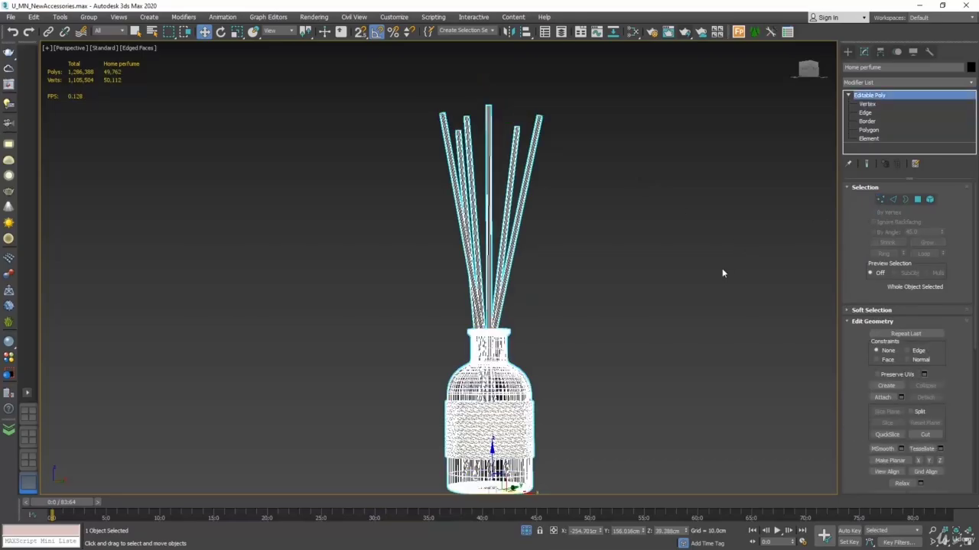
left_click(882, 200)
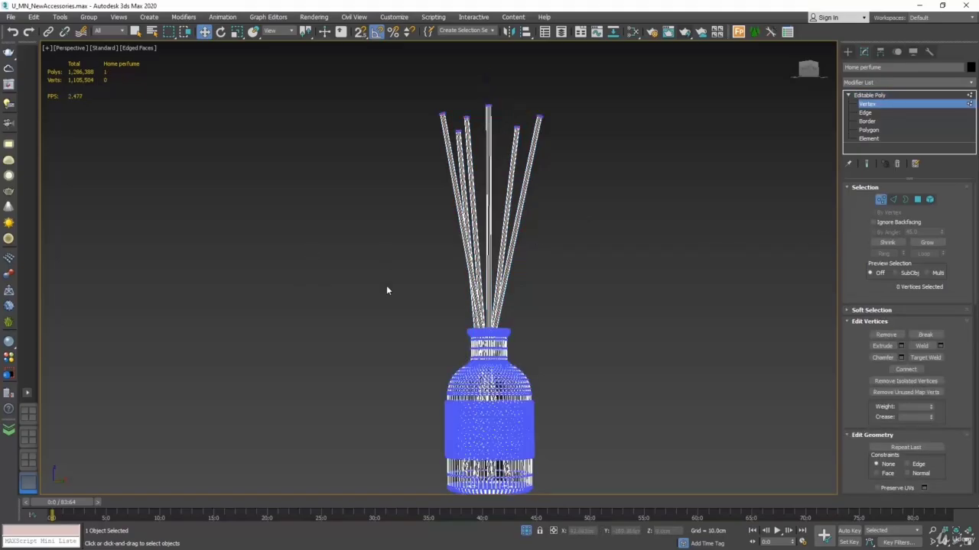
right_click(641, 237)
left_click(659, 148)
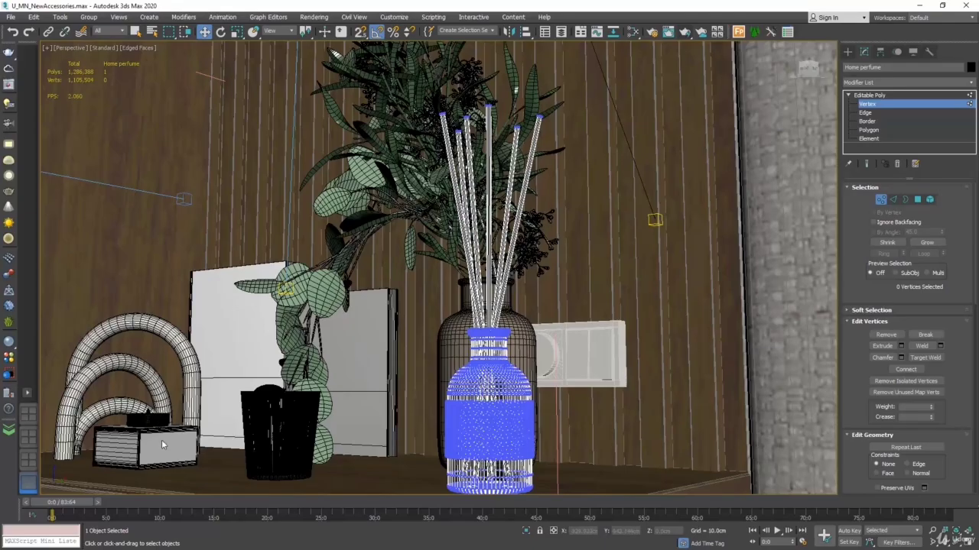
left_click(881, 200)
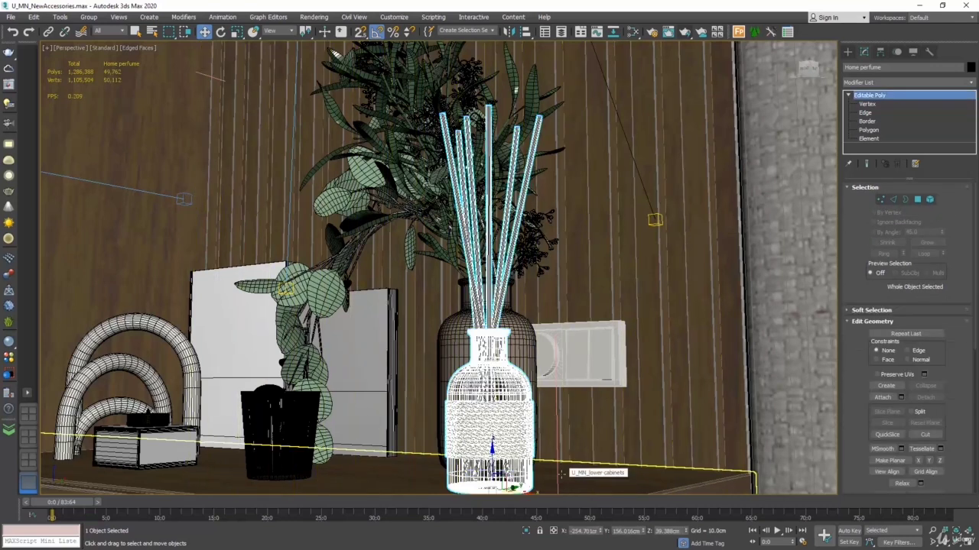
middle_click_drag(564, 383, 597, 364)
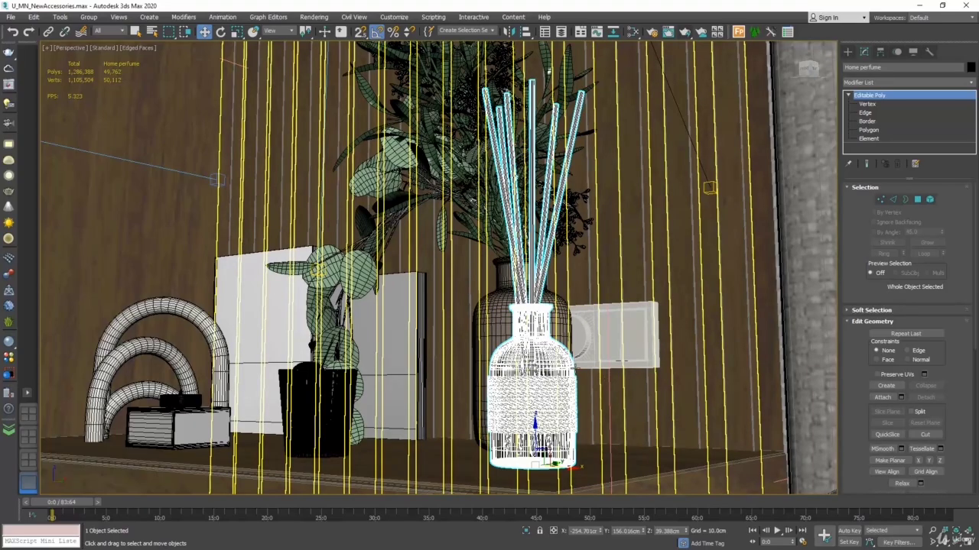
Step: Isolate the diffuser again and turn off edged faces in the Perspective view
right_click(533, 364)
left_click(566, 268)
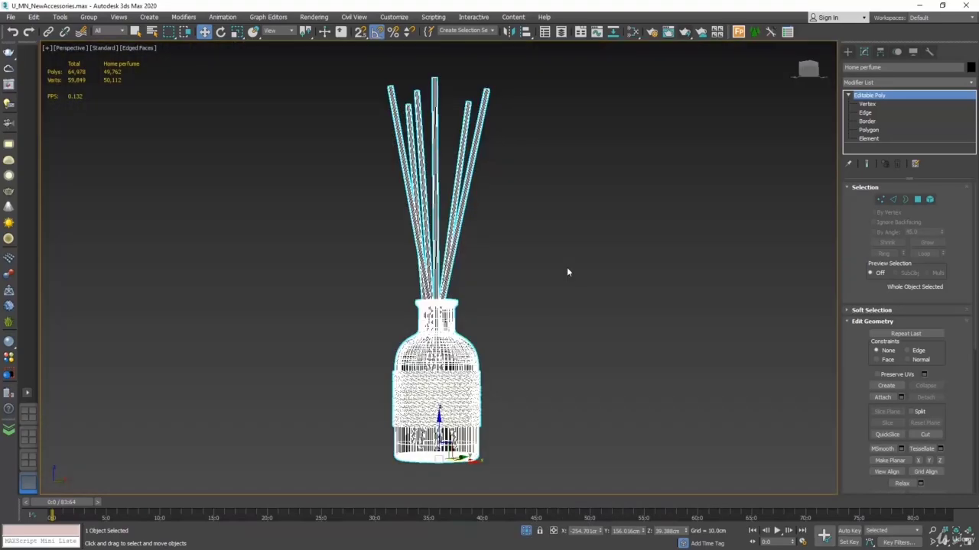
left_click(142, 49)
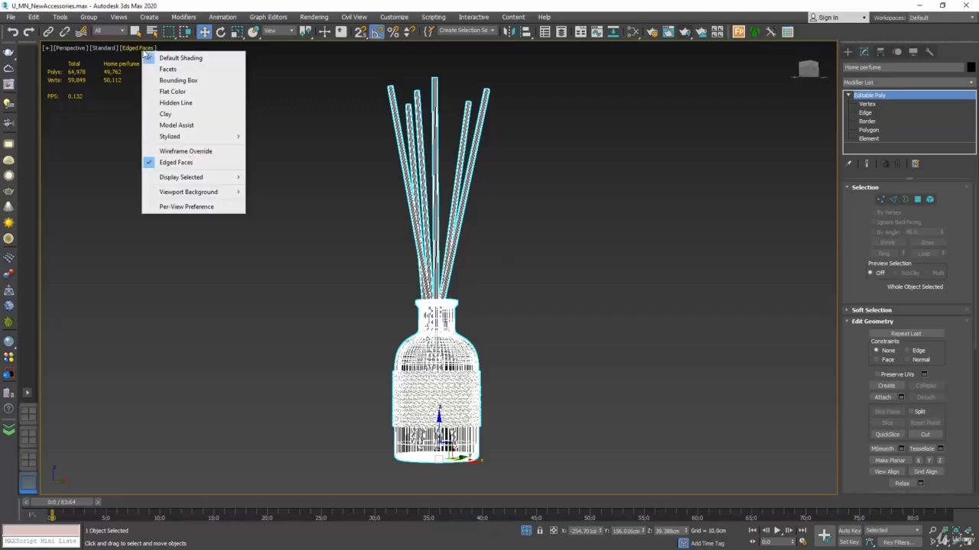
left_click(182, 163)
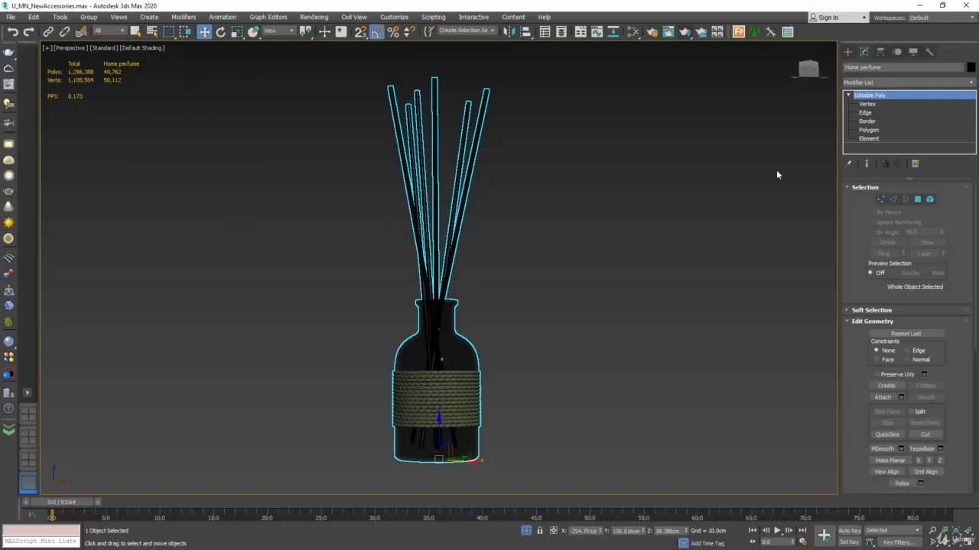
Step: Switch to Element level, bring the Polygon: Material IDs settings into view and clear the element selection
left_click(930, 199)
left_click_drag(965, 419, 958, 170)
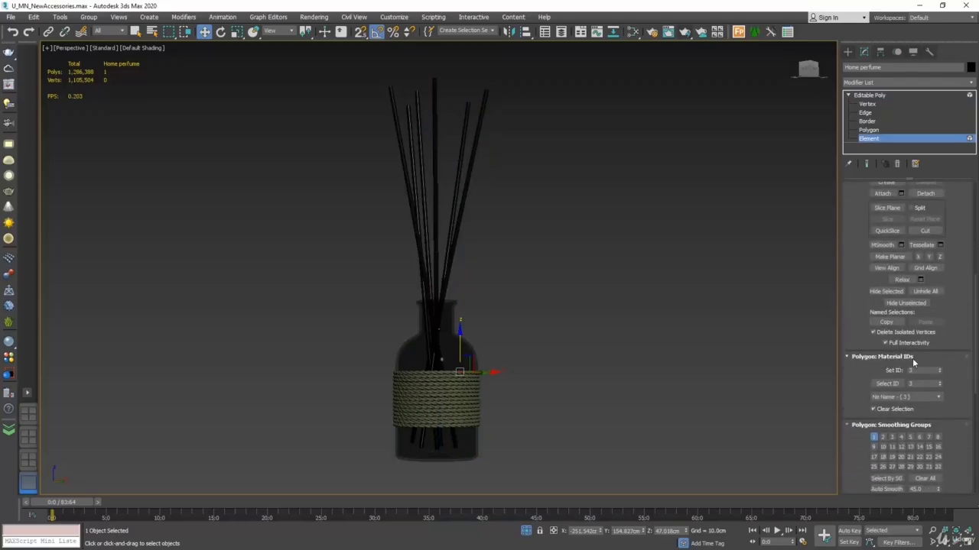
left_click(806, 339)
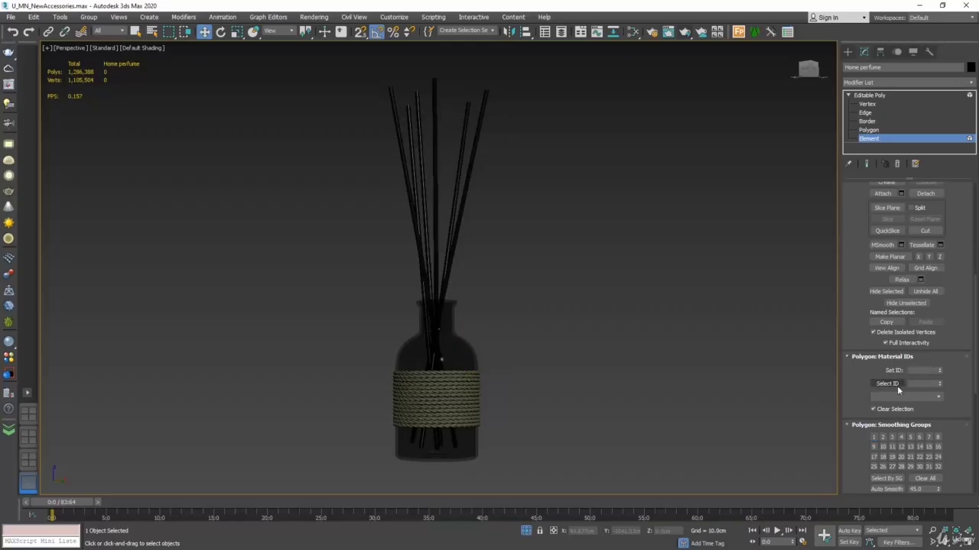
Step: Create a new view, View4, in the Slate Material Editor and pick the diffuser's material from the model into it
left_click(633, 31)
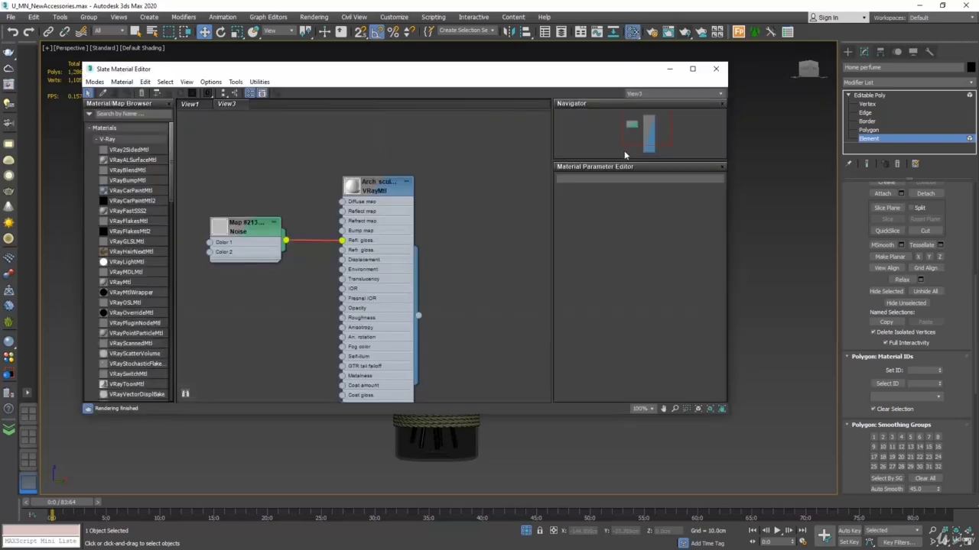
right_click(362, 102)
left_click(403, 107)
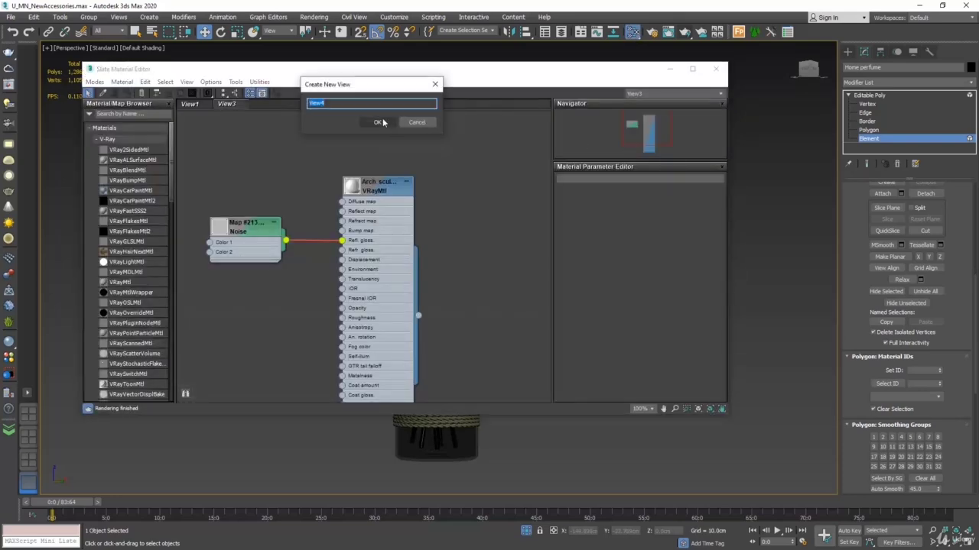
left_click(382, 123)
left_click(102, 92)
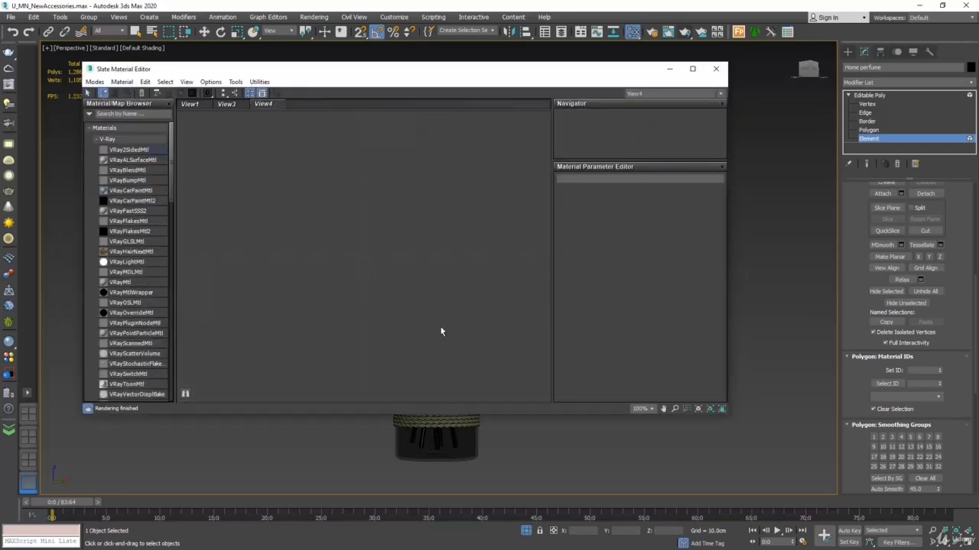
left_click(437, 436)
scroll(433, 236, "down", 5)
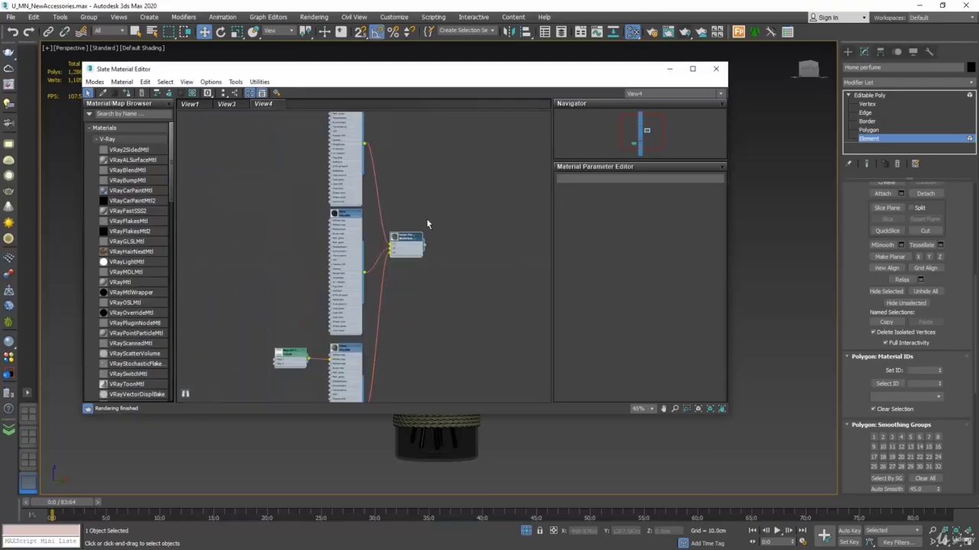
Step: Select the glass bottle element and compare its material ID with slot 1 of the Multi/Sub-Object node, tracing it to the Glass material
left_click_drag(530, 76, 167, 90)
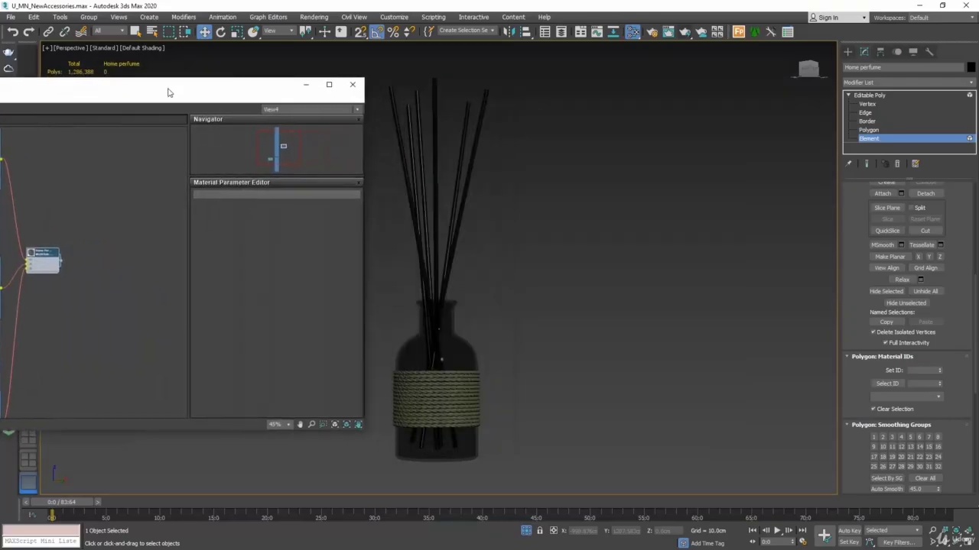
left_click(444, 331)
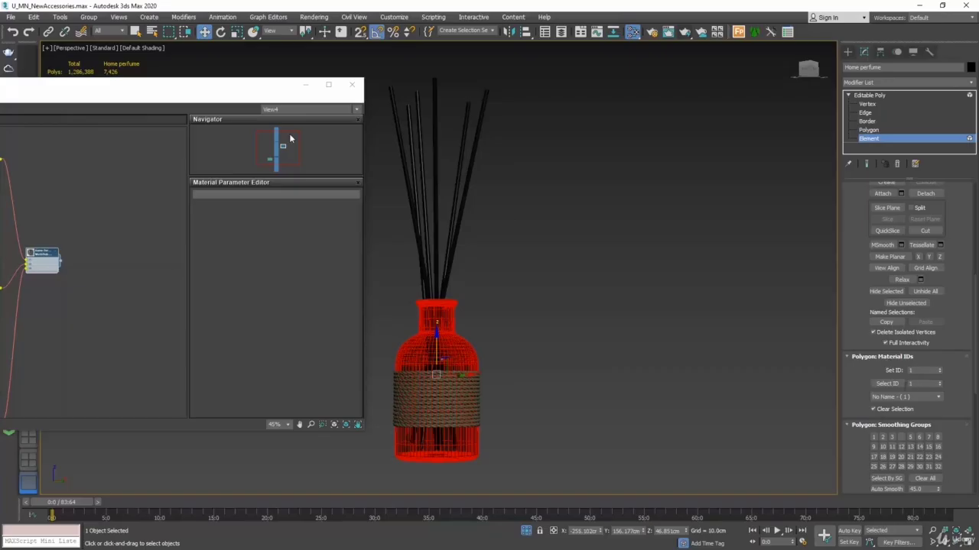
left_click_drag(226, 91, 546, 117)
scroll(400, 207, "up", 3)
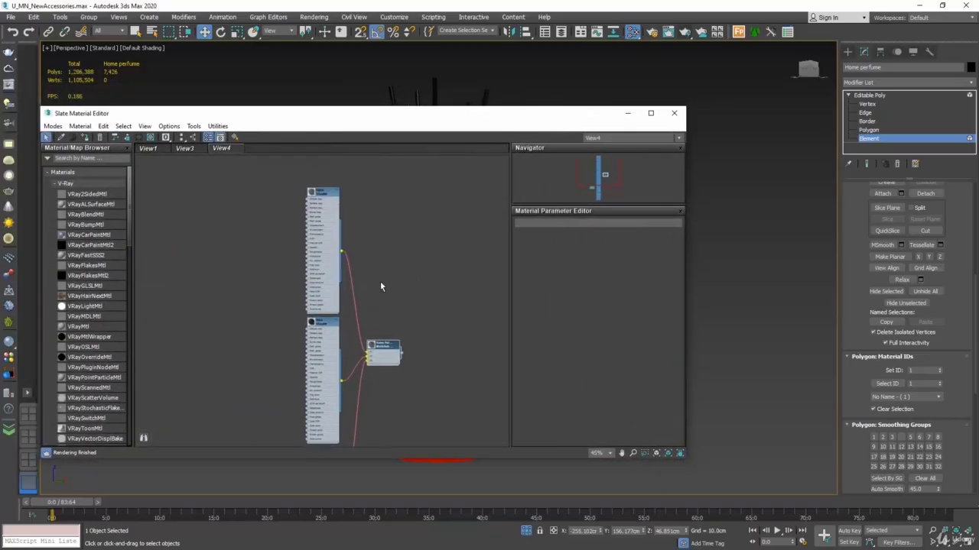
scroll(383, 268, "up", 2)
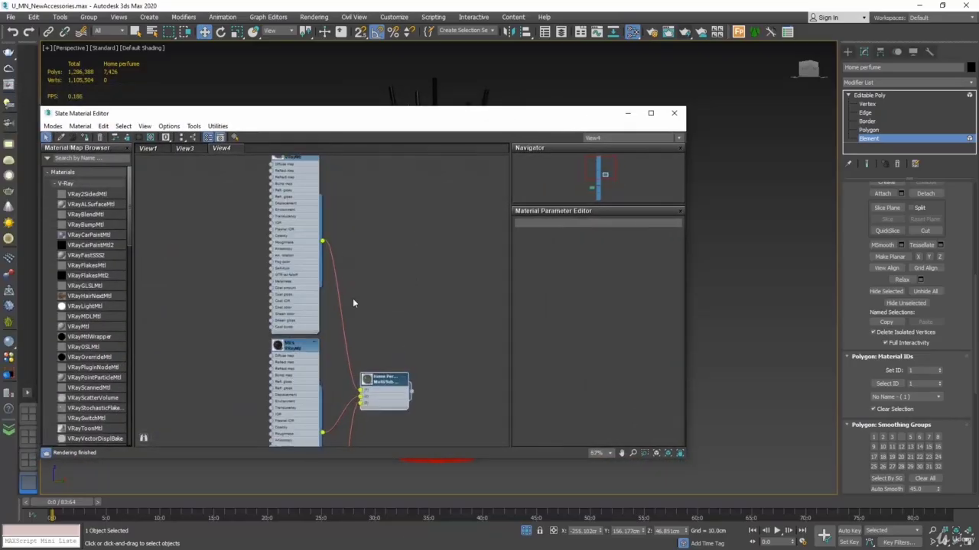
scroll(366, 407, "up", 8)
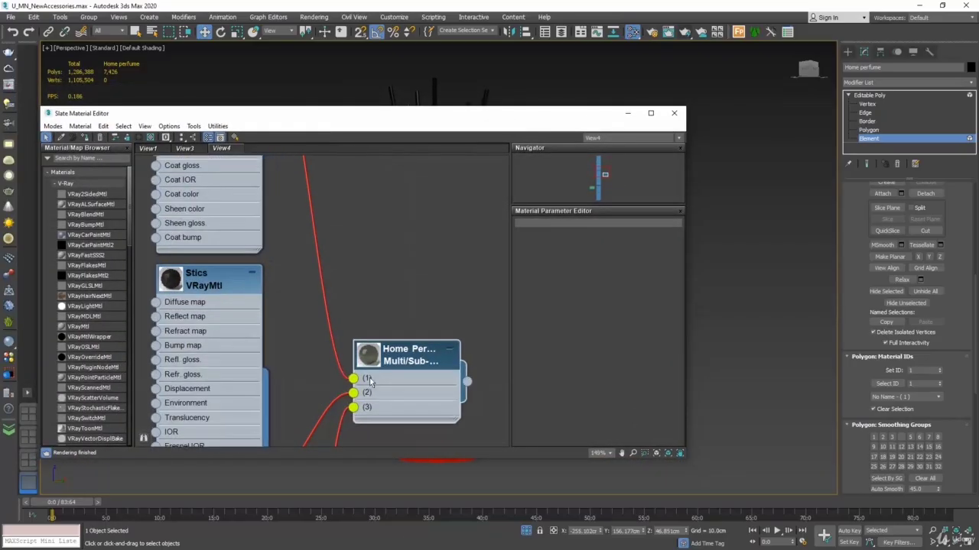
middle_click_drag(354, 201, 415, 416)
Step: Select a reed element and compare its material ID with slot 2 of the Multi/Sub-Object node, tracing it to the Stics material
left_click(406, 92)
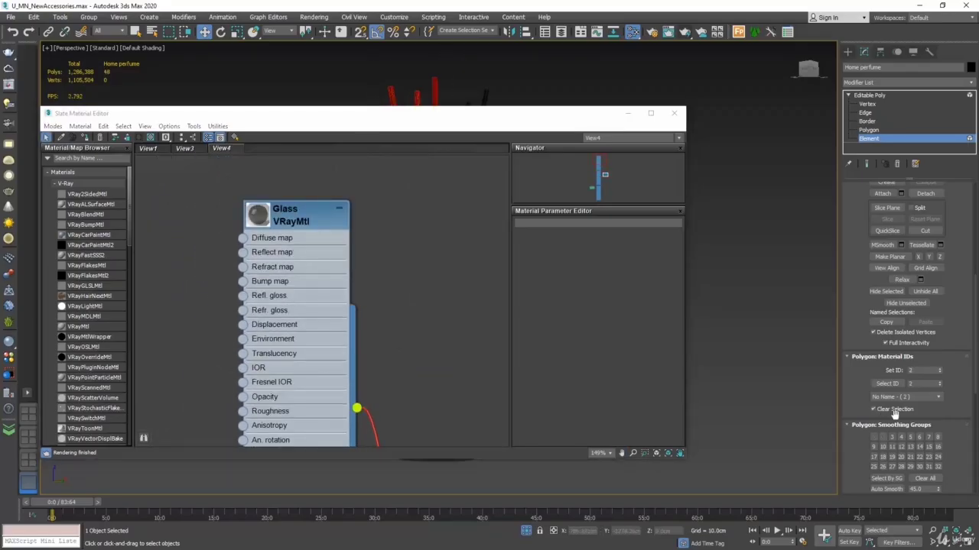
middle_click_drag(406, 355, 334, 165)
middle_click_drag(389, 411, 386, 189)
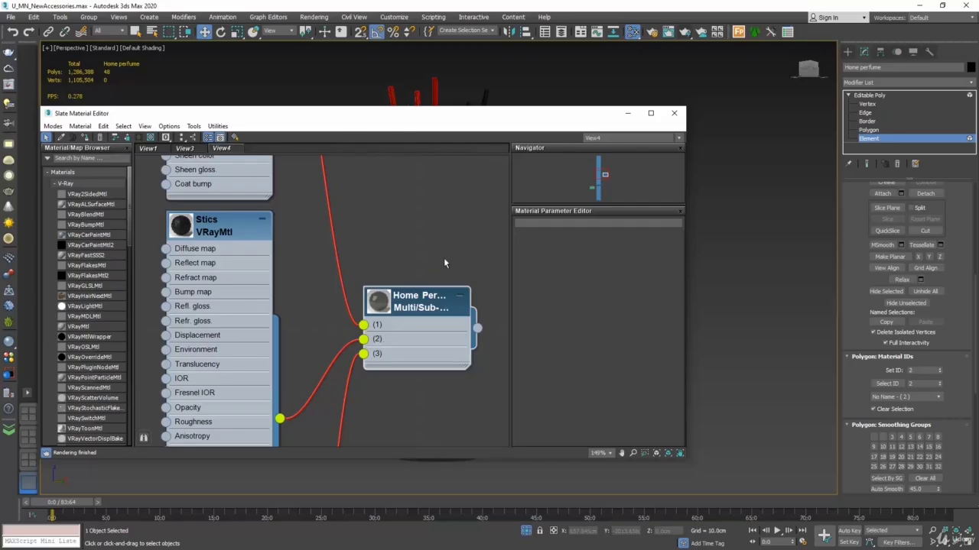
scroll(378, 199, "down", 2)
scroll(368, 210, "down", 10)
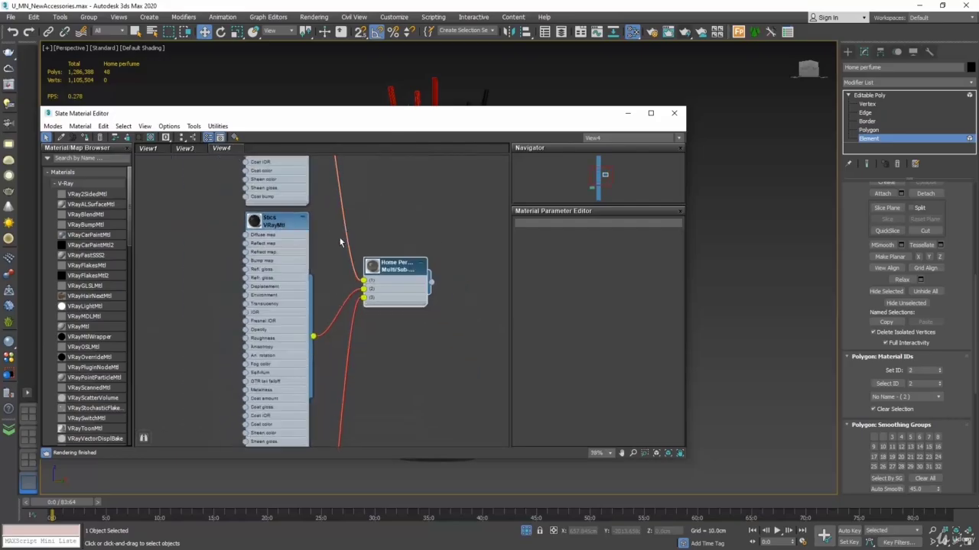
mouse_move(258, 222)
middle_mouse_down()
mouse_move(252, 328)
mouse_move(258, 242)
middle_mouse_up()
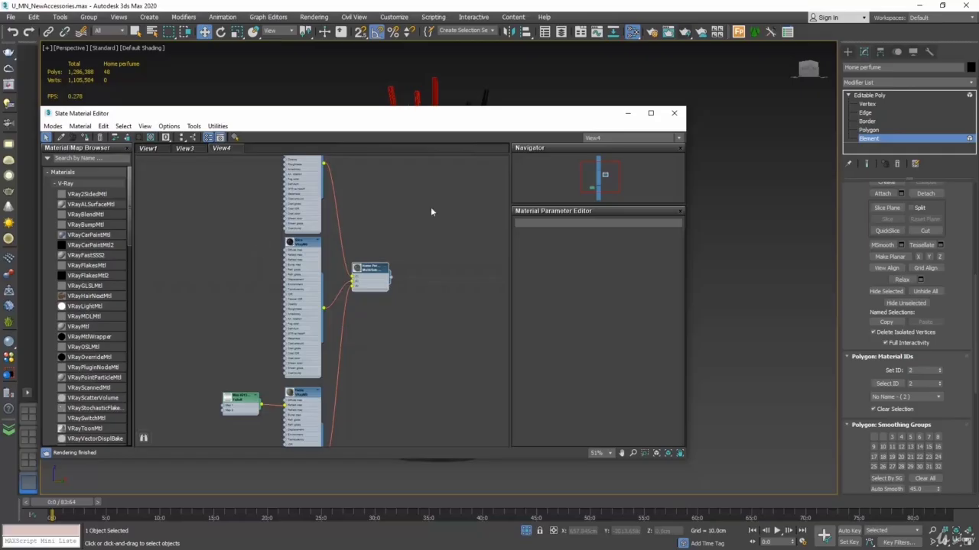
Step: Clear the selection and select the diffuser's elements by material ID 1, keeping the model clear of the material editor window
left_click_drag(557, 120, 502, 199)
left_click(564, 135)
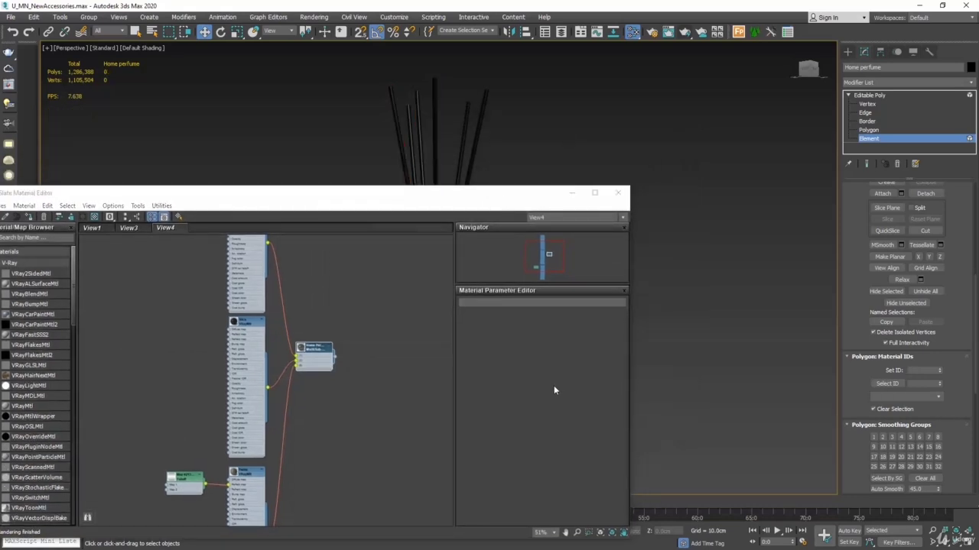
left_click_drag(630, 383, 485, 384)
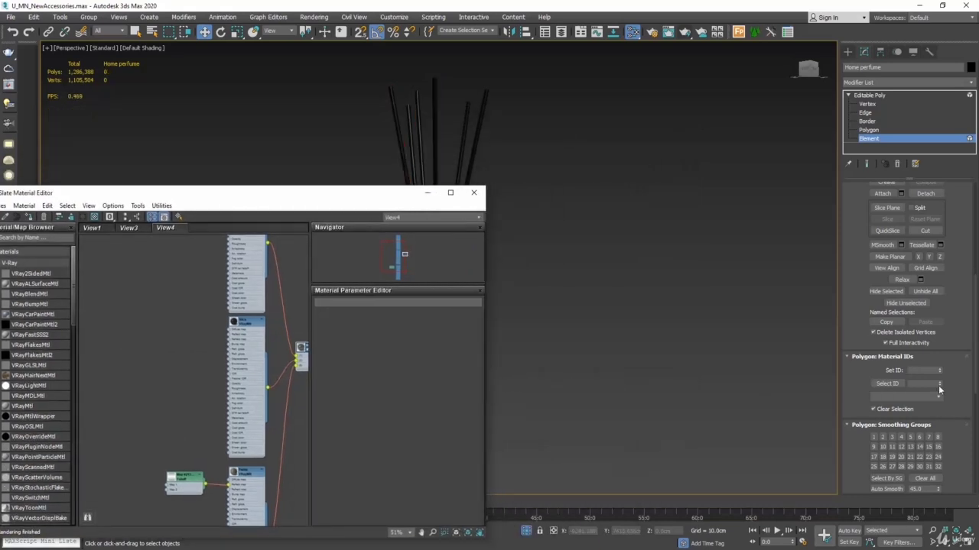
left_click(922, 384)
type("1")
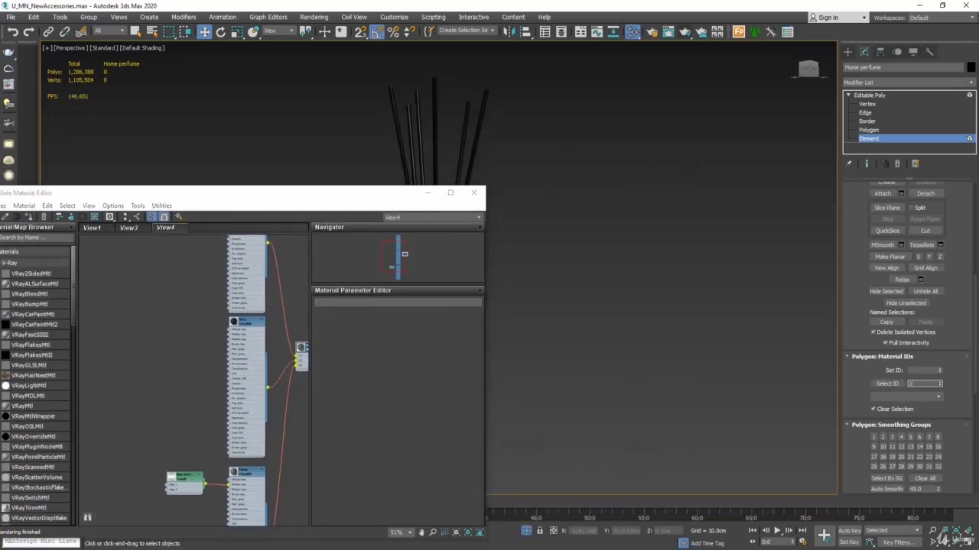
left_click(887, 384)
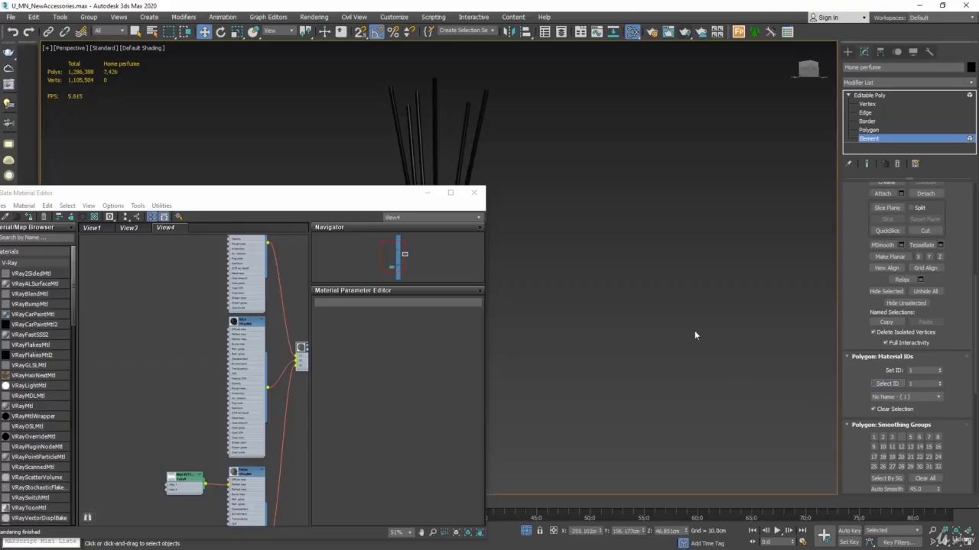
left_click_drag(376, 197, 282, 159)
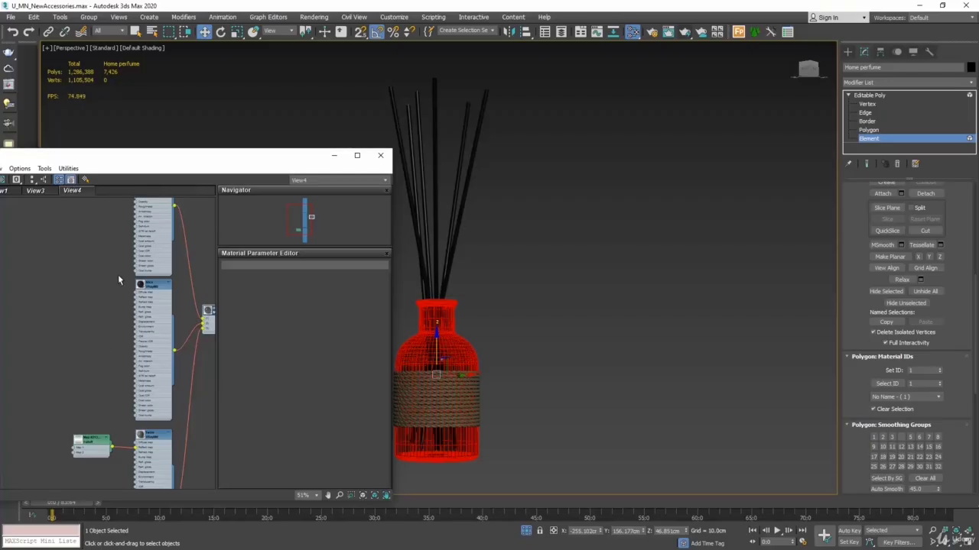
Step: Open the parameters of the Glass VRayMtl node connected to slot 1
middle_click_drag(118, 275, 94, 399)
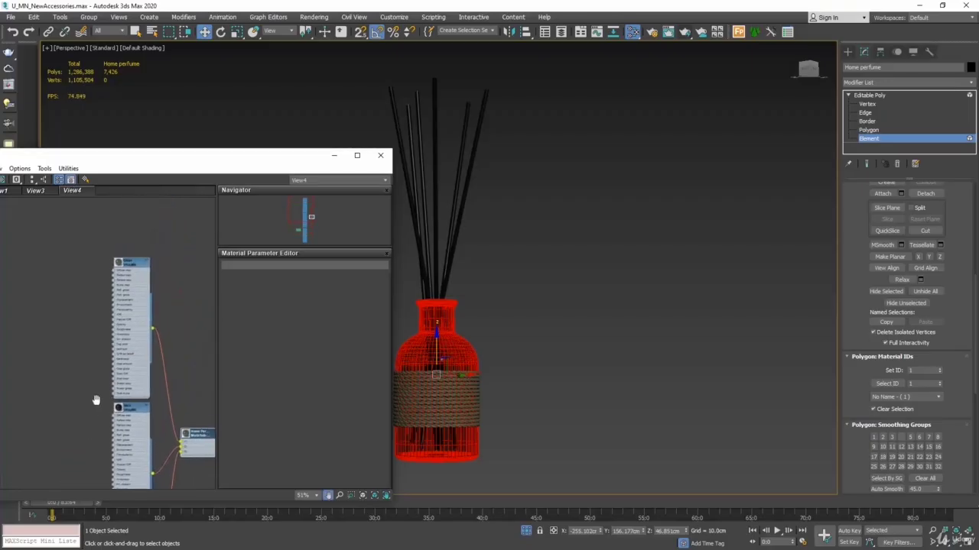
scroll(130, 267, "up", 5)
double_click(130, 268)
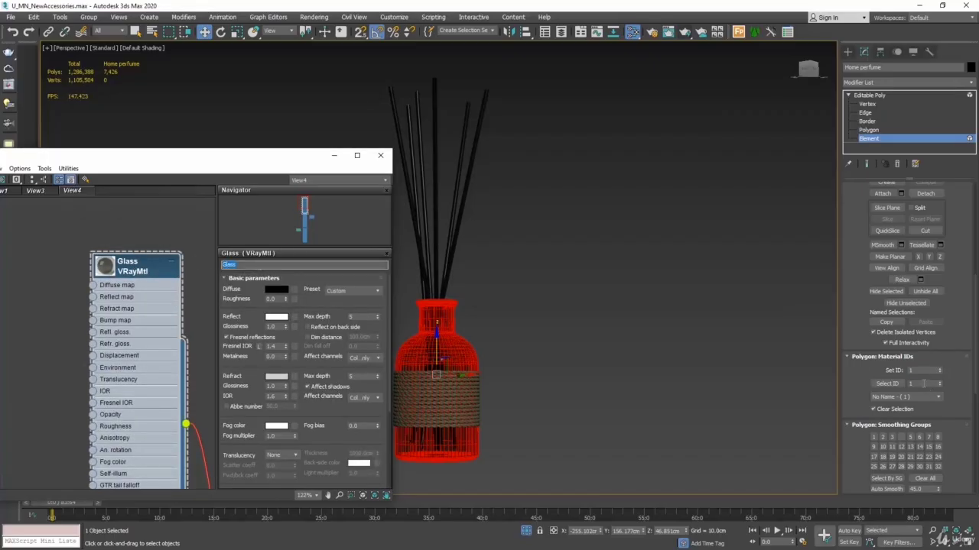
Step: Select the elements with material ID 2 and select the matching Stics material node
left_click(923, 383)
type("2")
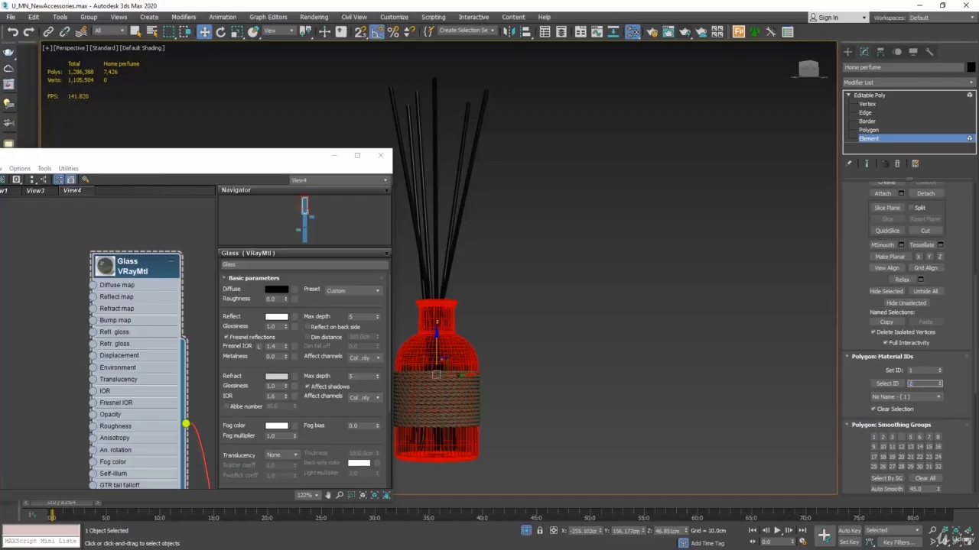
left_click(895, 384)
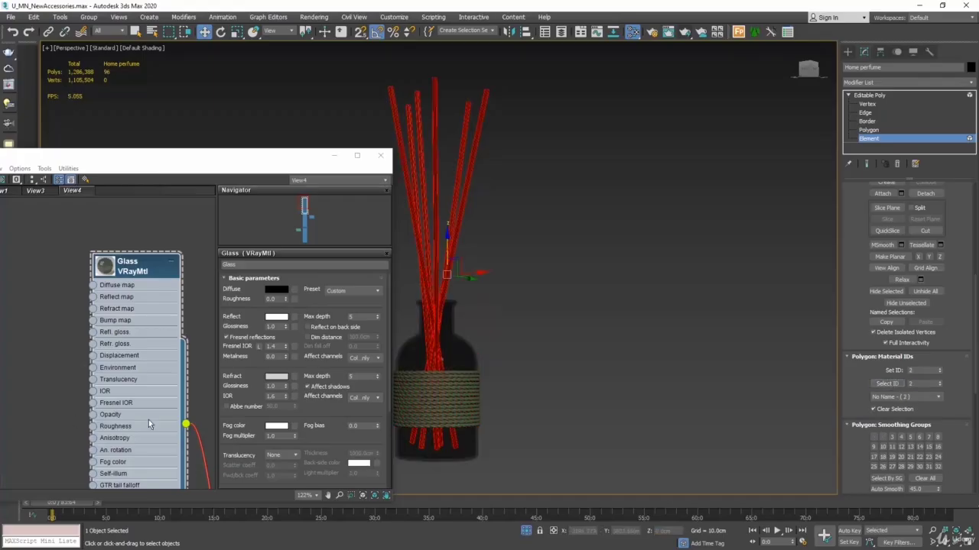
middle_click_drag(150, 410, 152, 273)
middle_click_drag(125, 441, 126, 351)
left_click(125, 392)
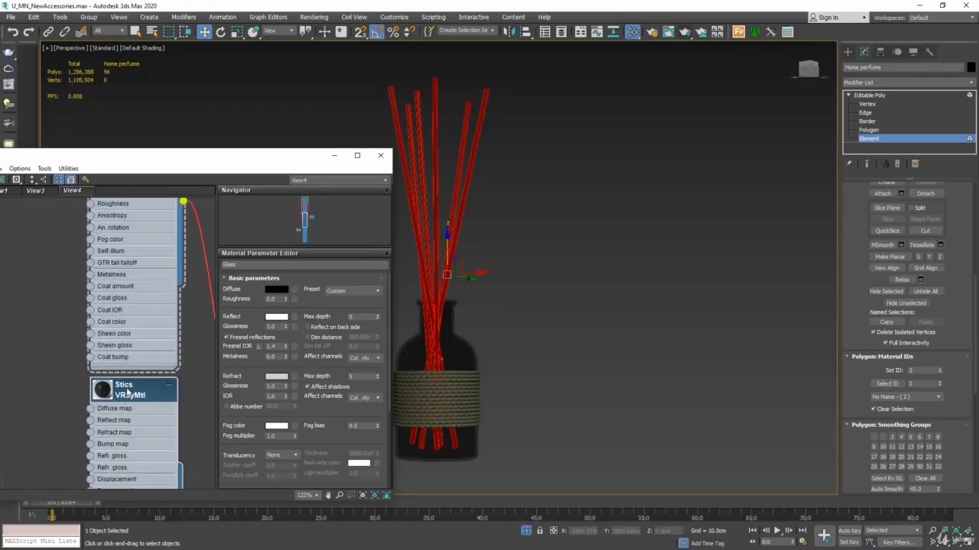
Step: Rename the Stics material as Sticks and select the diffuser's elements with material ID 3
left_click(232, 265)
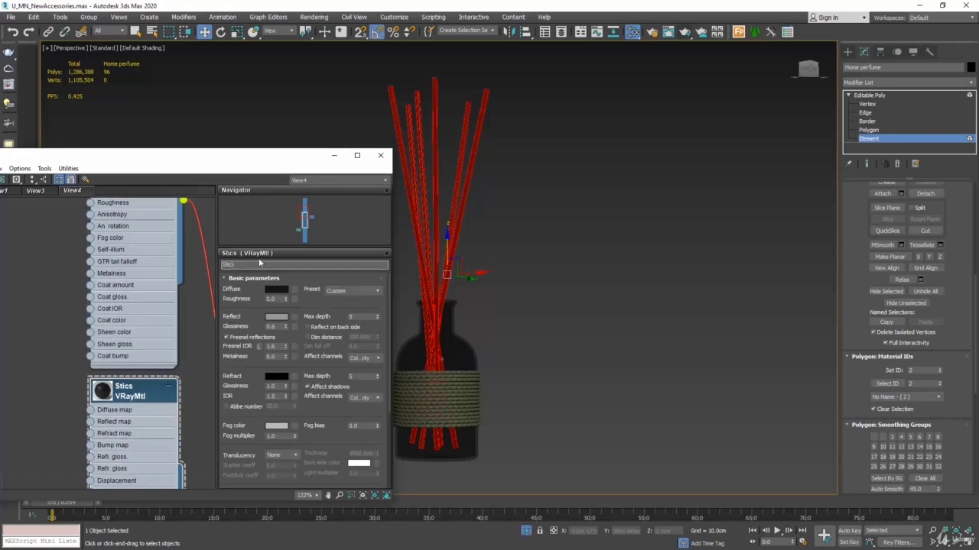
type("k")
left_click(923, 384)
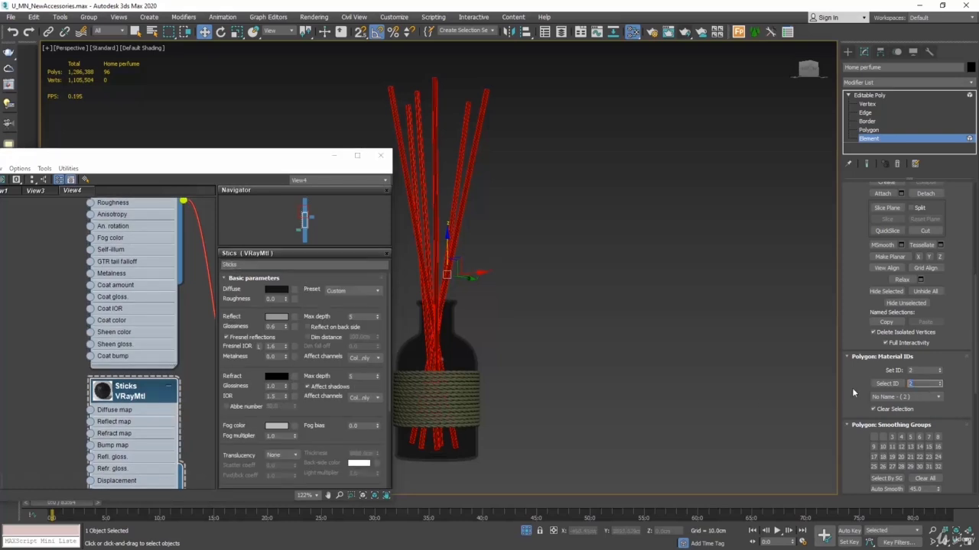
type("3")
key("Return")
Step: Find the Twine VRayMtl node in the material graph and rename it as rope
middle_click_drag(163, 421, 153, 225)
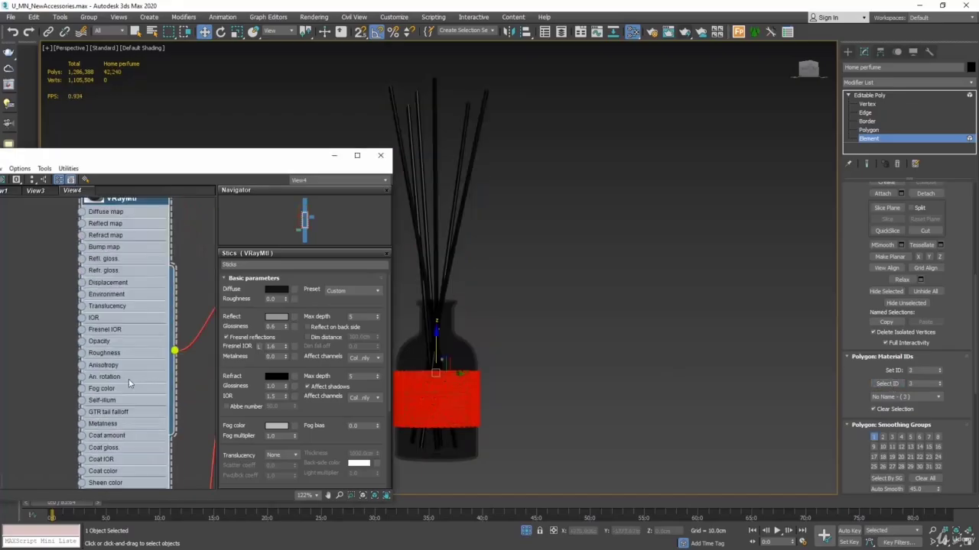
middle_click_drag(129, 381, 141, 229)
double_click(136, 399)
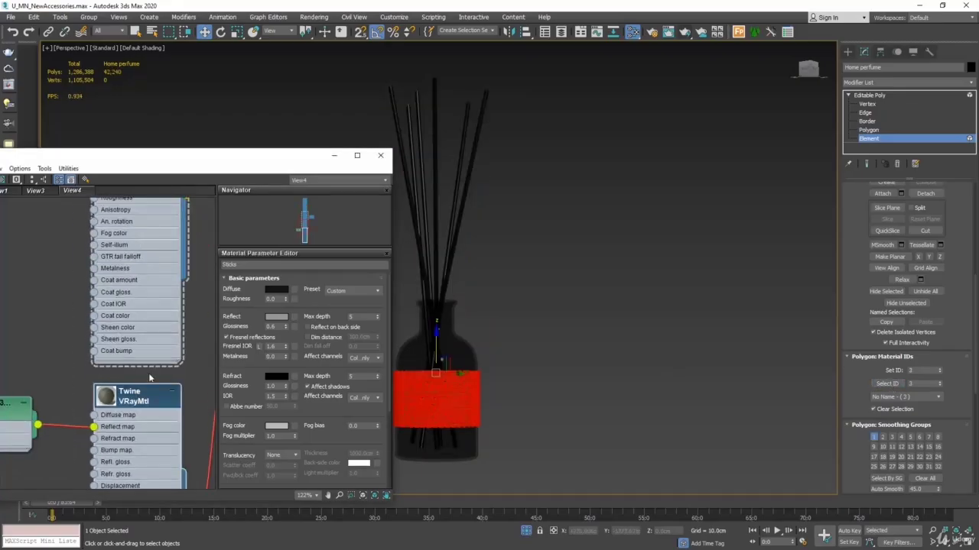
left_click(249, 265)
type("rope")
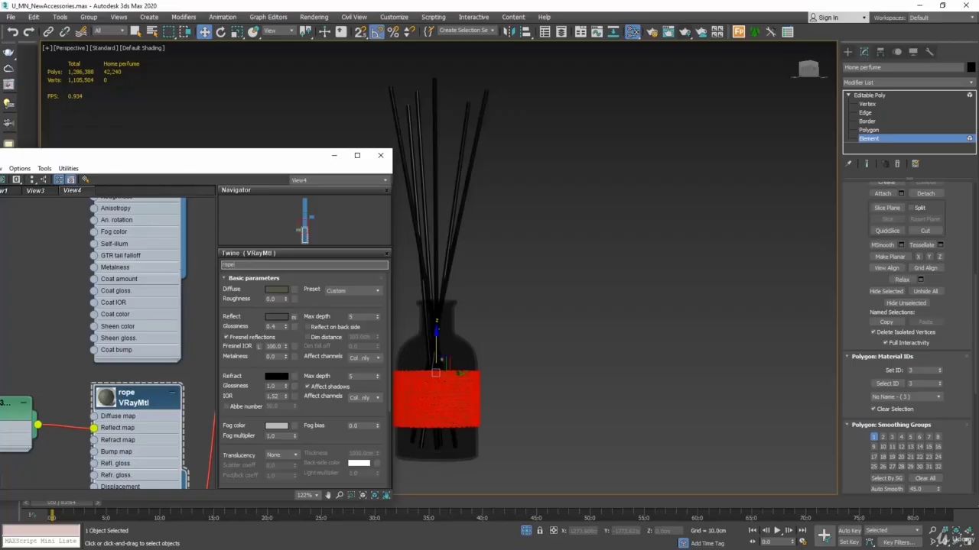
Step: Leave element editing, clear the diffuser selection and end isolation to bring back the whole scene
left_click(872, 139)
left_click(664, 296)
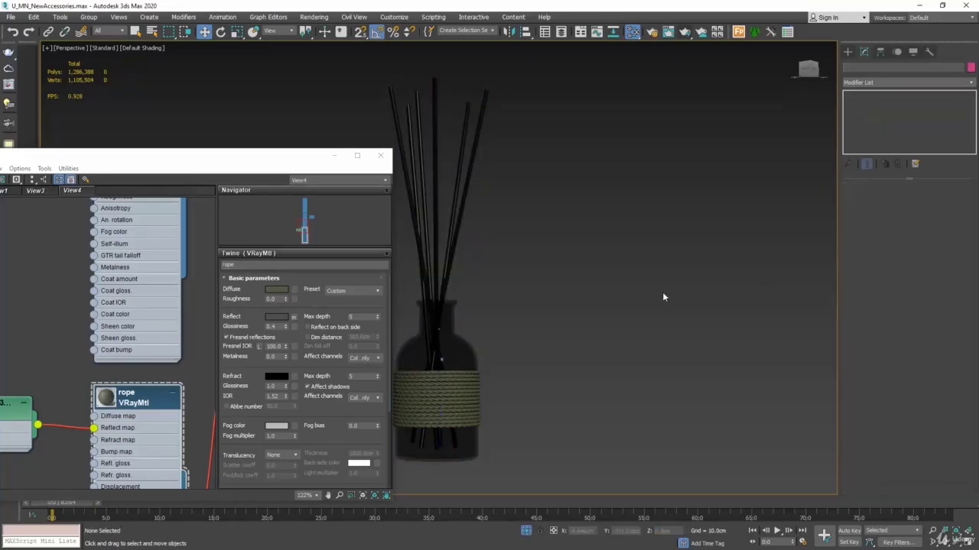
left_click_drag(299, 170, 237, 134)
right_click(651, 336)
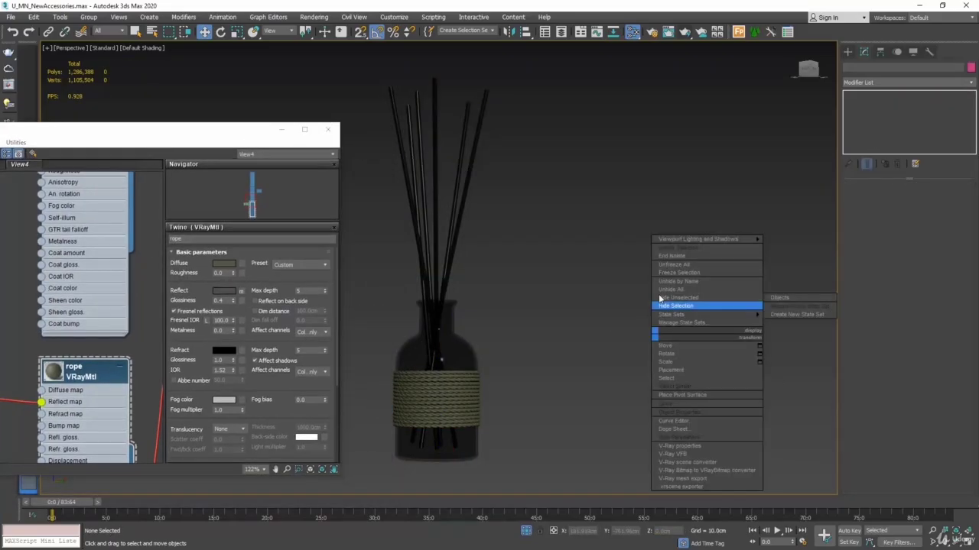
left_click(672, 257)
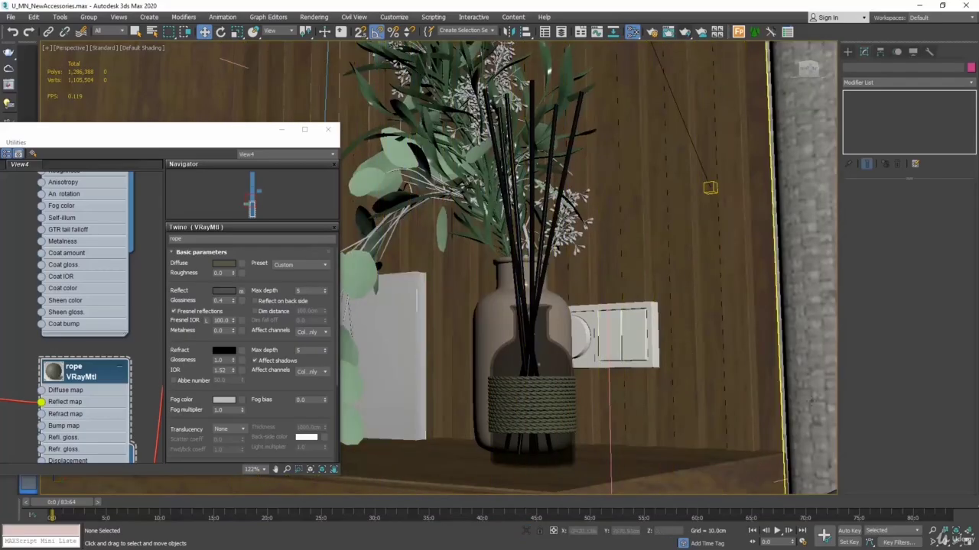
Step: In the enlarged camera view, select the Home perfume diffuser together with the flower vase and isolate them
left_click(967, 534)
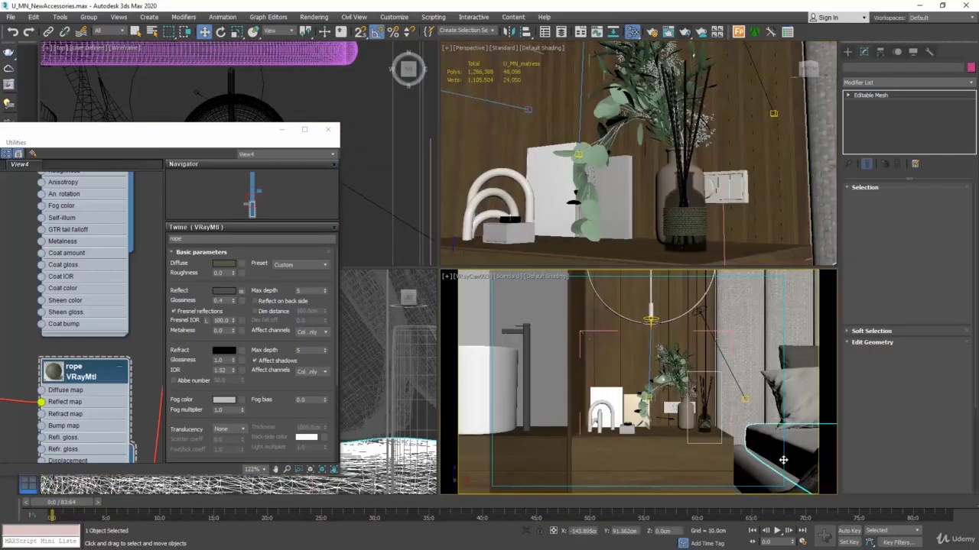
left_click(968, 539)
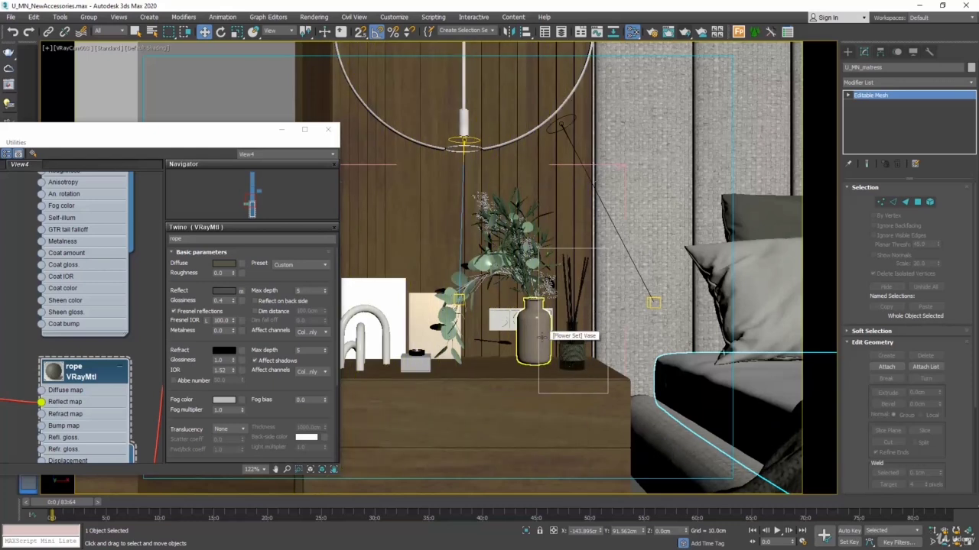
left_click(575, 342)
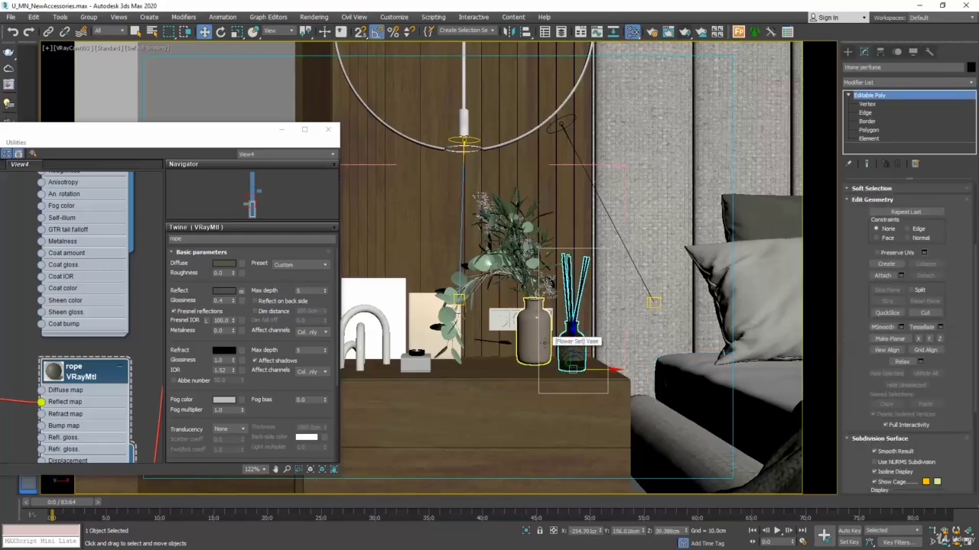
left_click(545, 344, "ctrl")
right_click(545, 342)
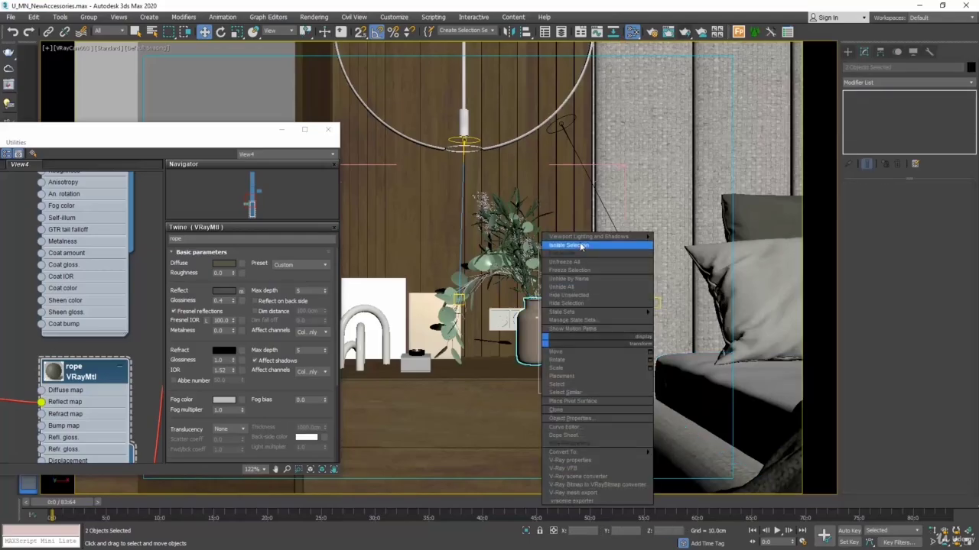
left_click(580, 246)
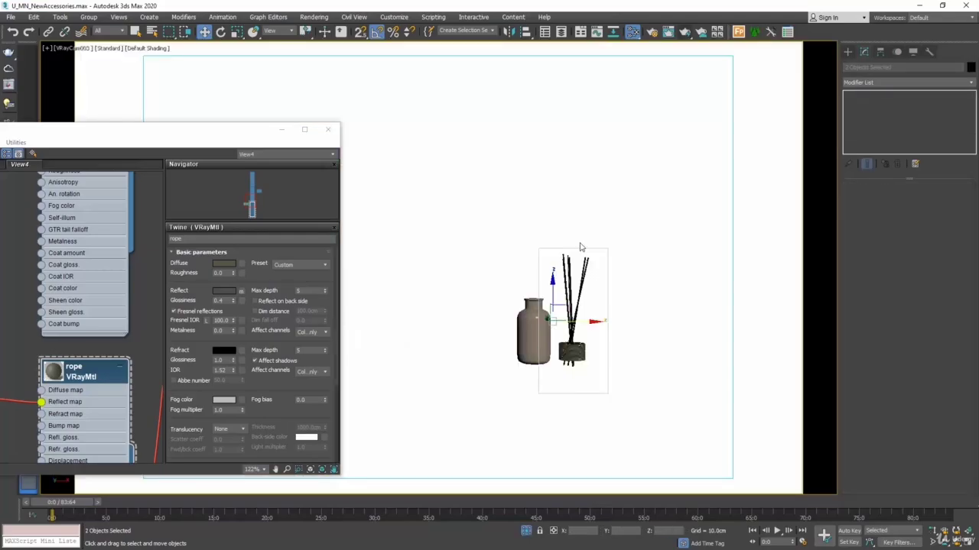
Step: In the perspective view, select all of the diffuser's reed elements and detach them as a separate object named sticks
left_click(968, 543)
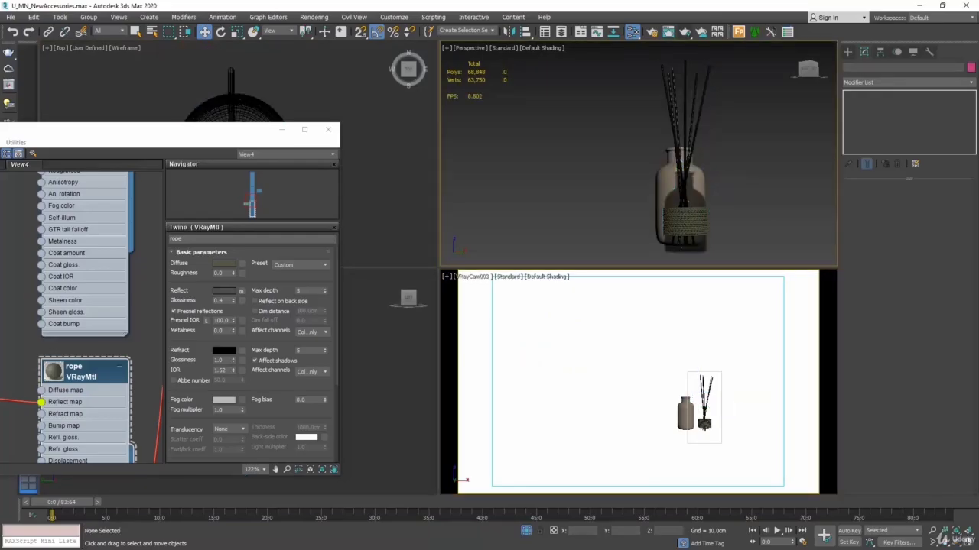
left_click(968, 544)
middle_click_drag(611, 354, 672, 339, "alt")
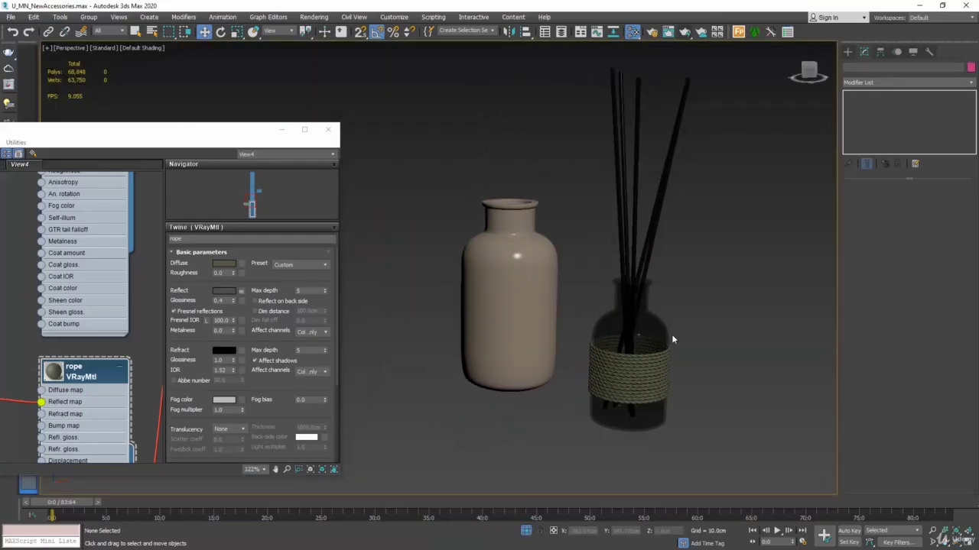
left_click(671, 334)
left_click(866, 138)
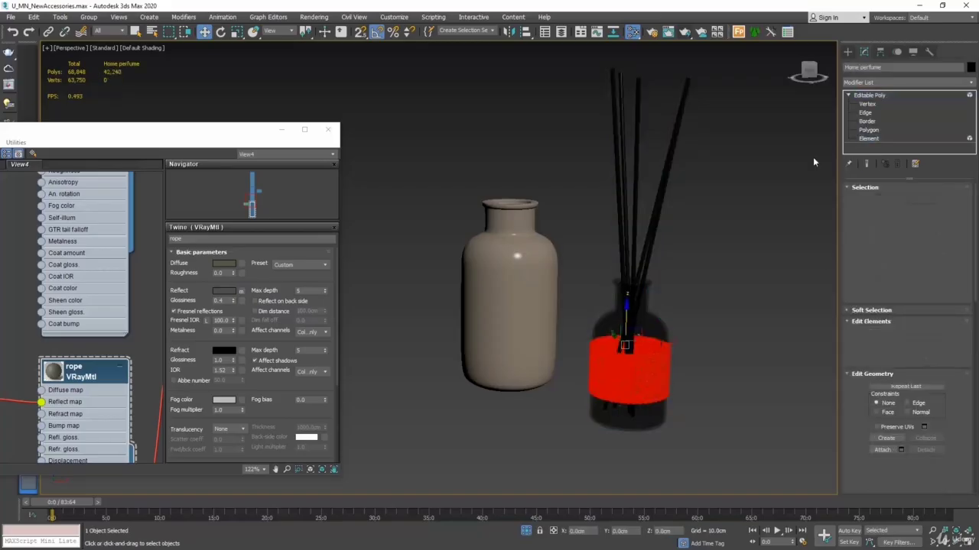
left_click_drag(754, 81, 587, 221)
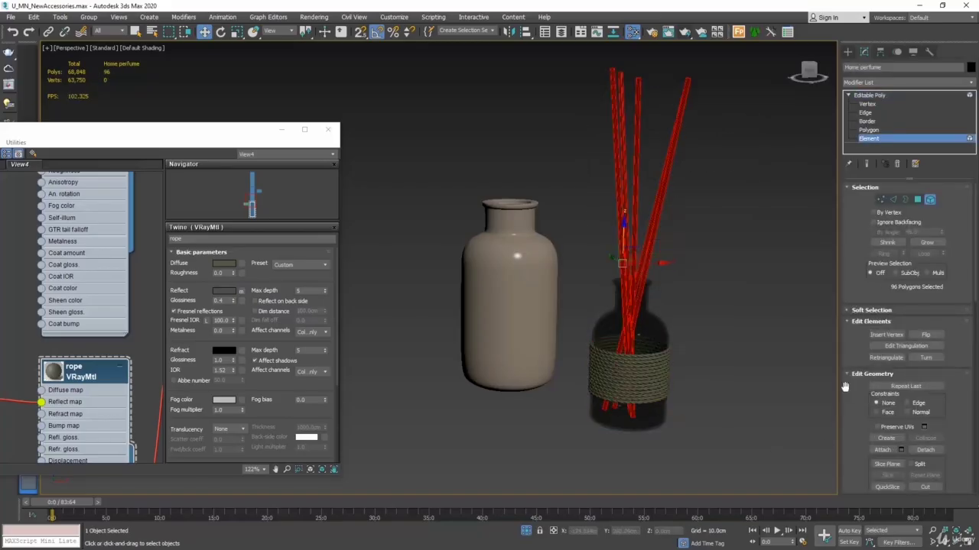
left_click(929, 451)
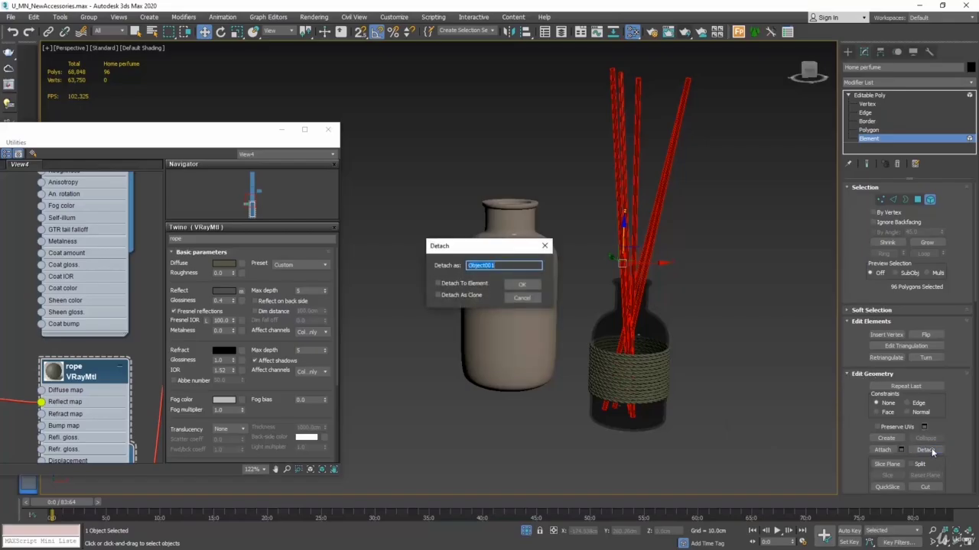
type("sticks")
left_click(522, 285)
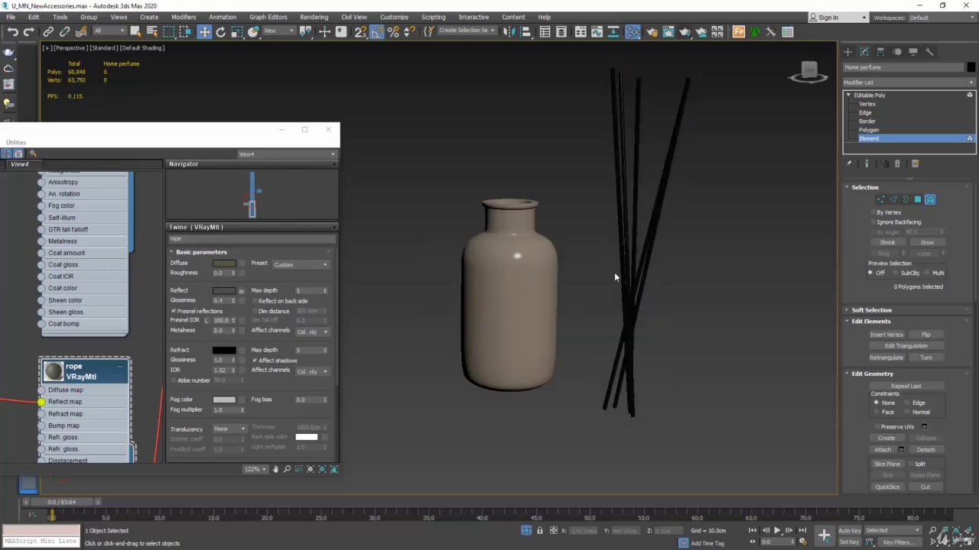
Step: Leave element editing on the diffuser bottle and select the detached sticks object
middle_click_drag(615, 274, 610, 269)
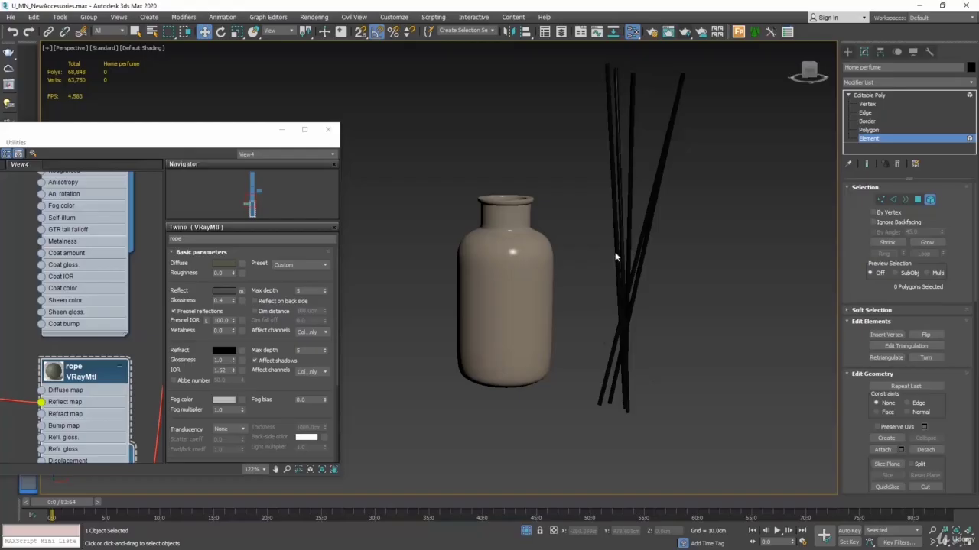
left_click(624, 292)
left_click(640, 271)
left_click(632, 293)
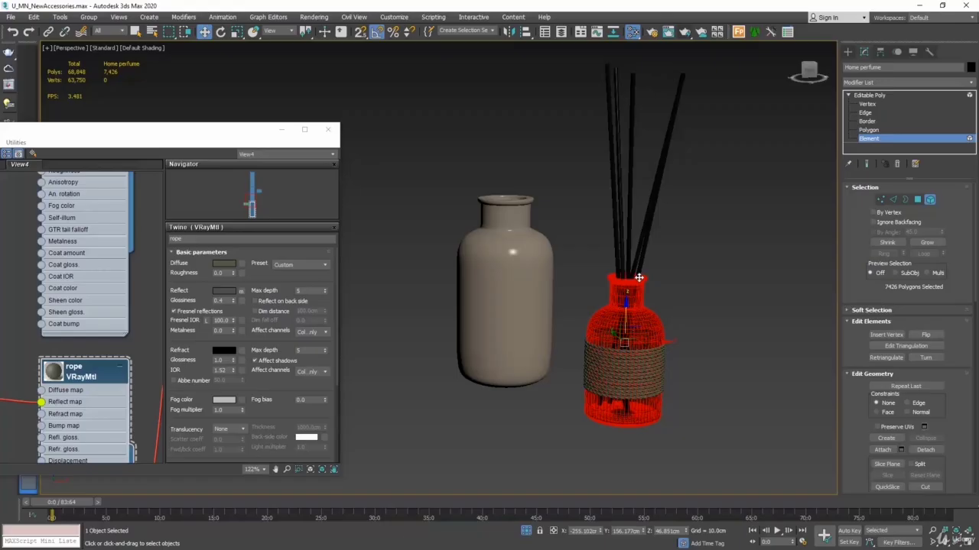
left_click(930, 200)
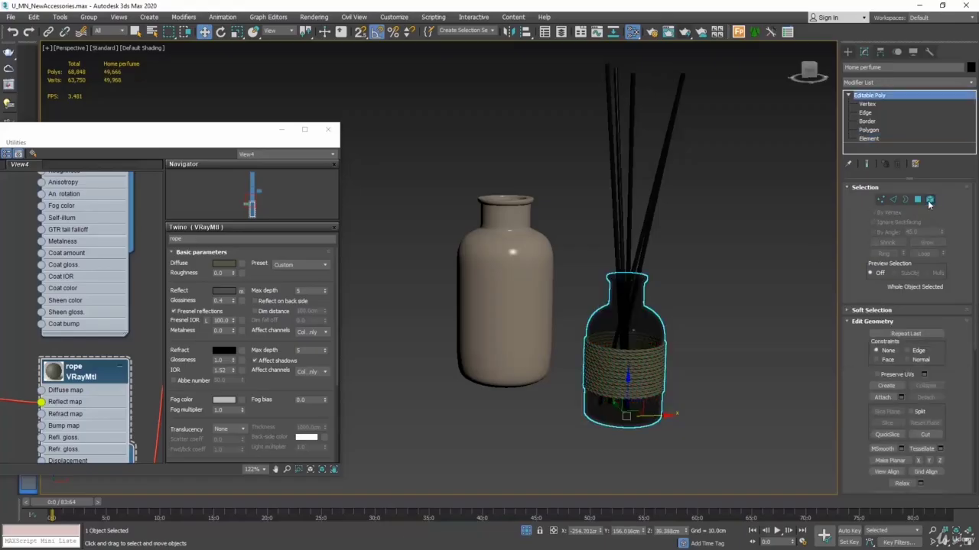
left_click(639, 260)
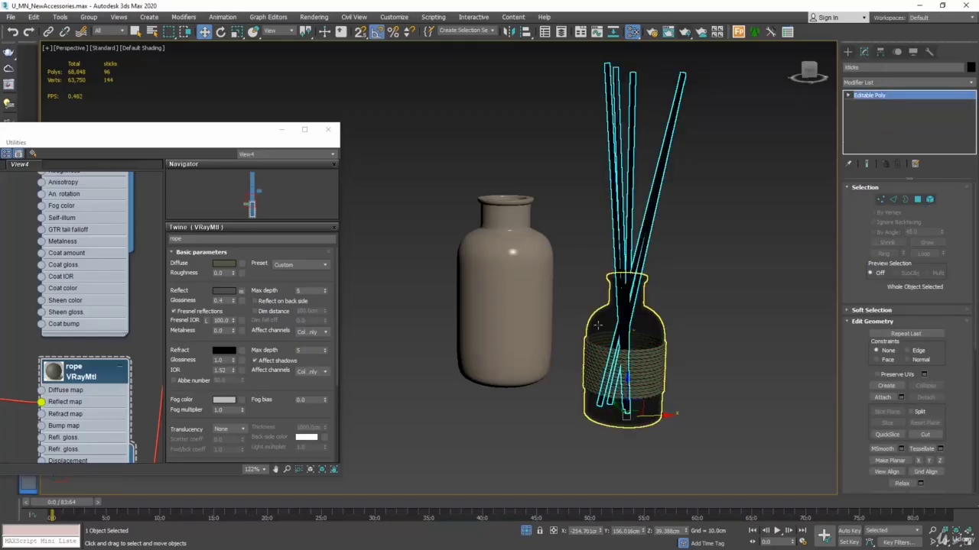
Step: Close the material editor and move the sticks over the centre of the flower vase in the Top view
key("alt+w")
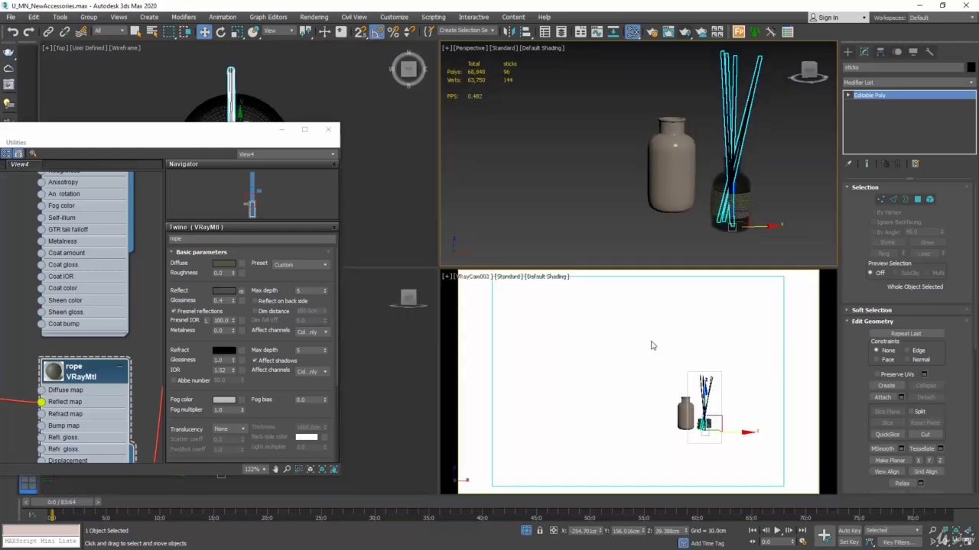
left_click(328, 129)
scroll(346, 182, "down", 3)
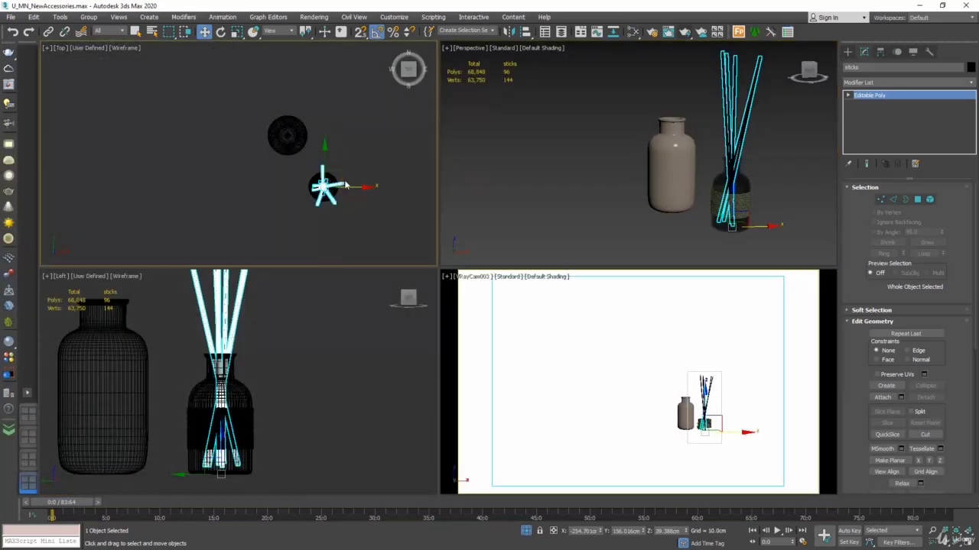
left_click_drag(345, 185, 301, 122)
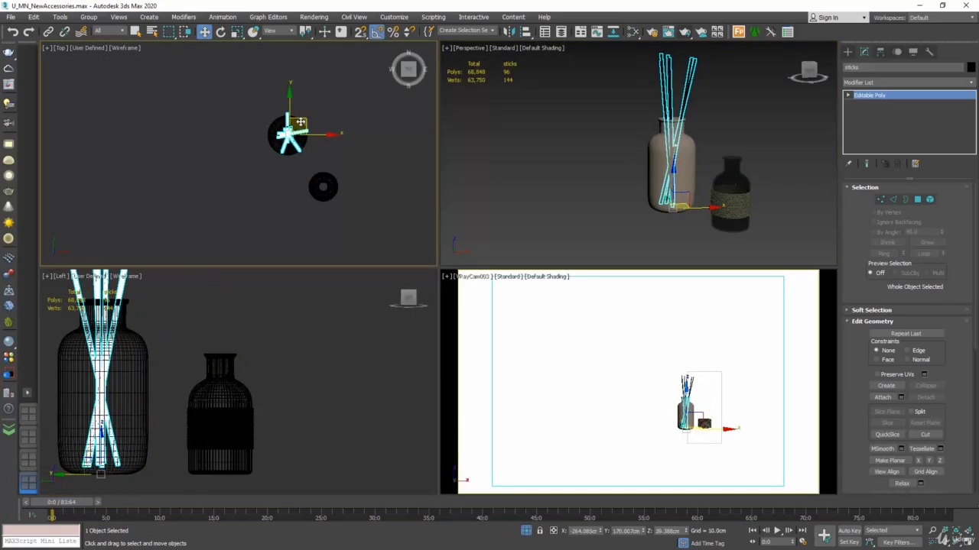
scroll(300, 126, "up", 5)
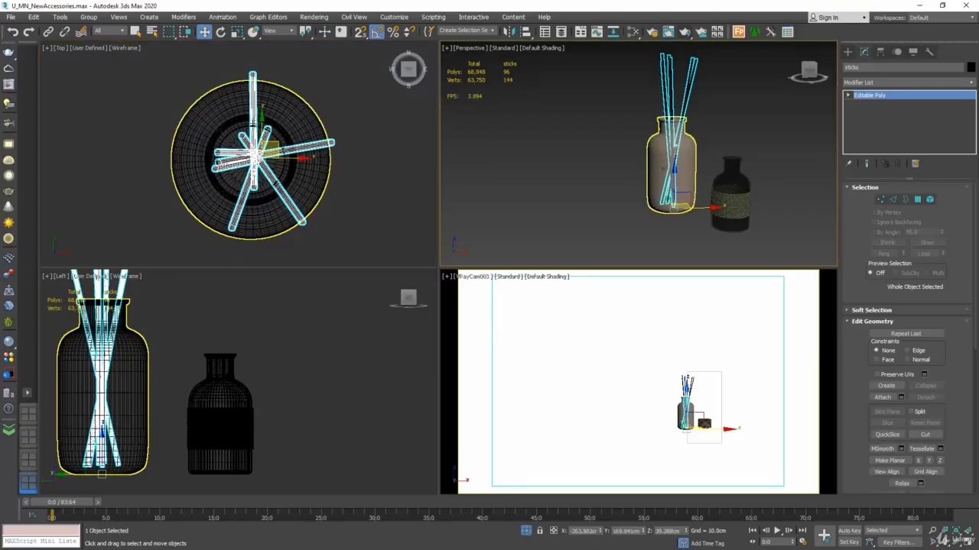
Step: Raise the sticks inside the vase and centre them on its neck in the Left view
scroll(256, 348, "down", 4)
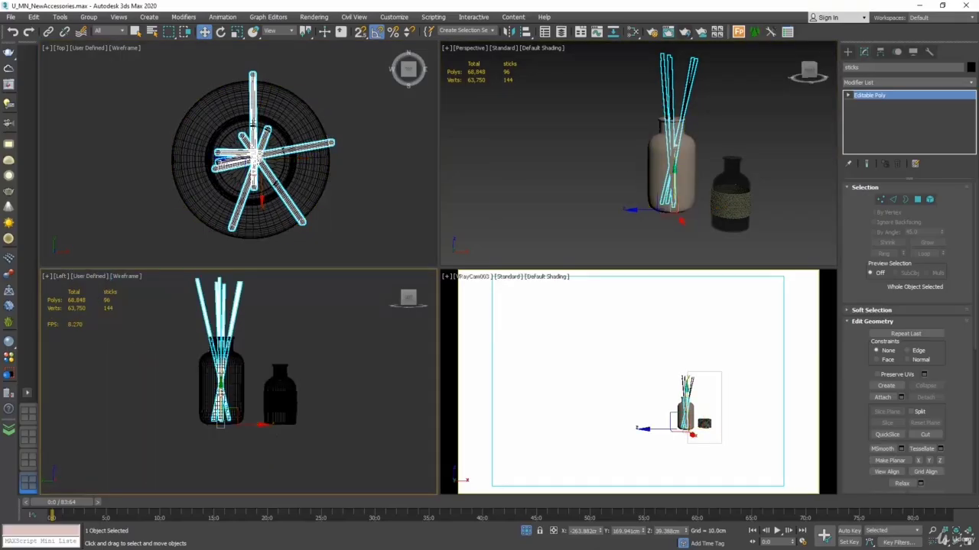
left_click_drag(220, 393, 219, 383)
scroll(219, 384, "up", 3)
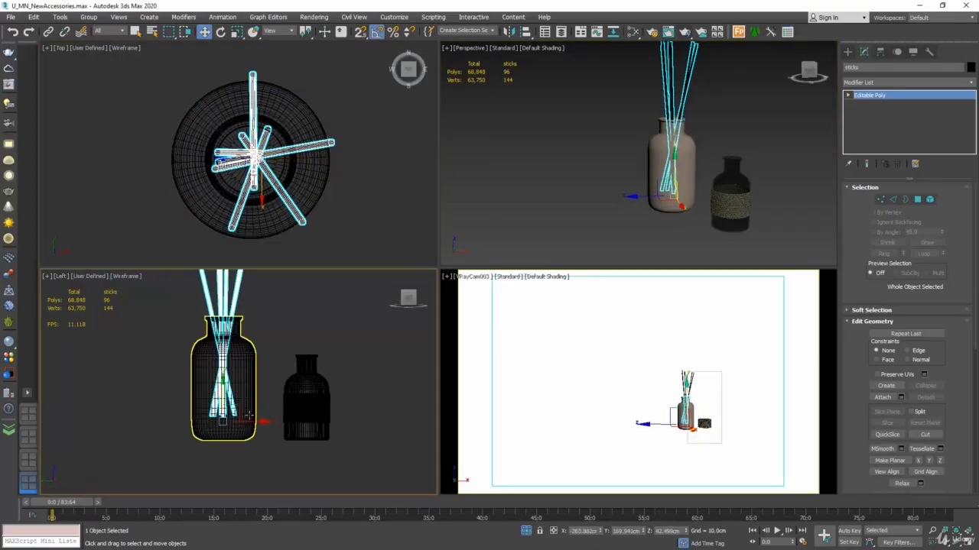
left_click_drag(253, 422, 255, 422)
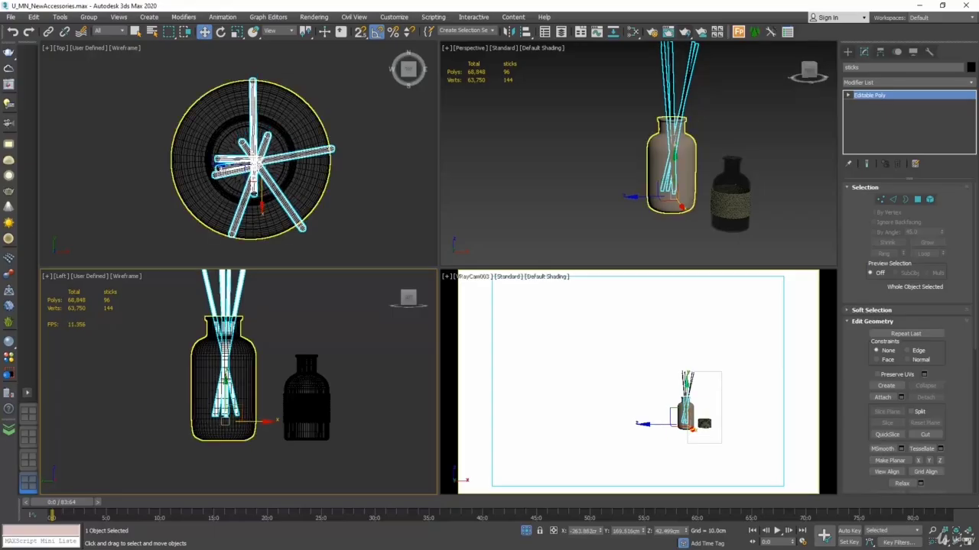
Step: Select the vertices at the sticks' lower ends, lower them close to the vase's base, and leave vertex editing
left_click(224, 380)
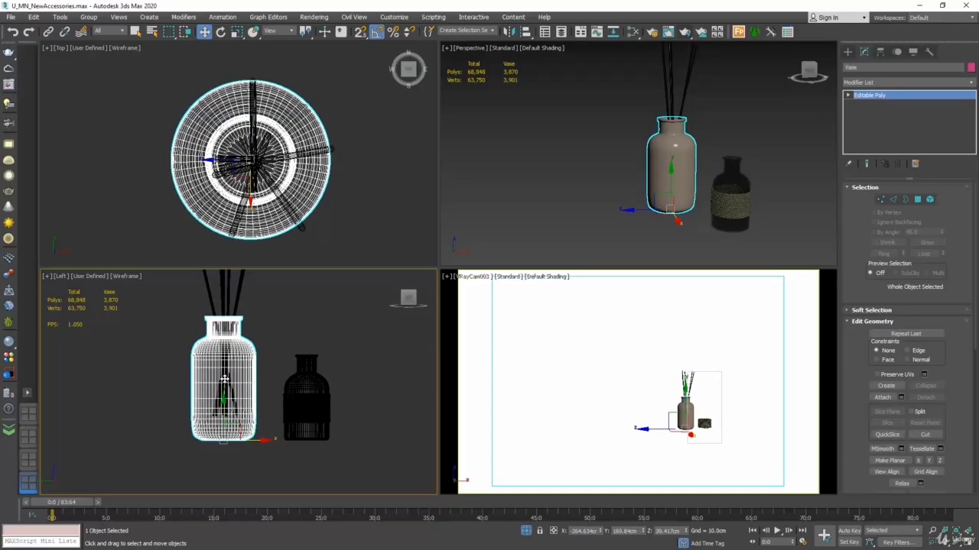
left_click(224, 380)
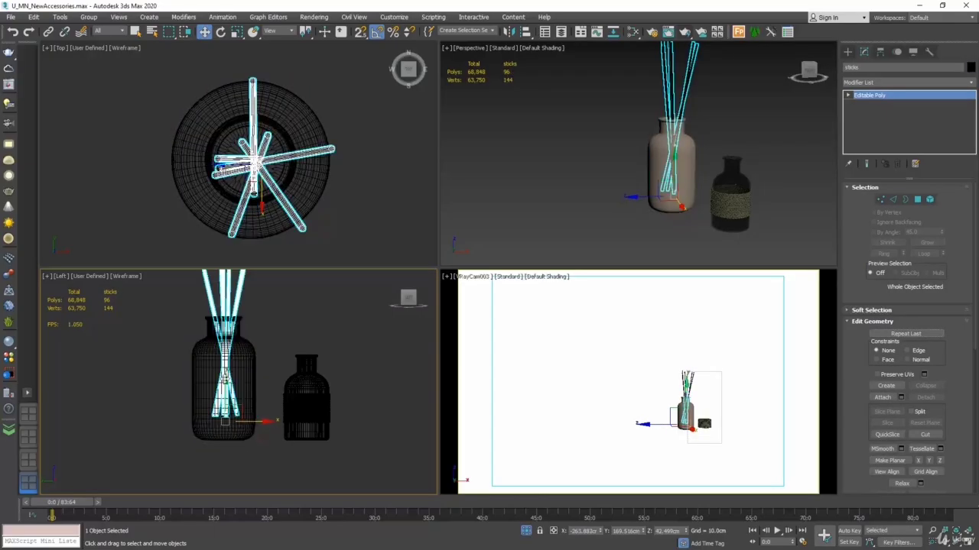
left_click(880, 199)
left_click_drag(257, 410, 177, 439)
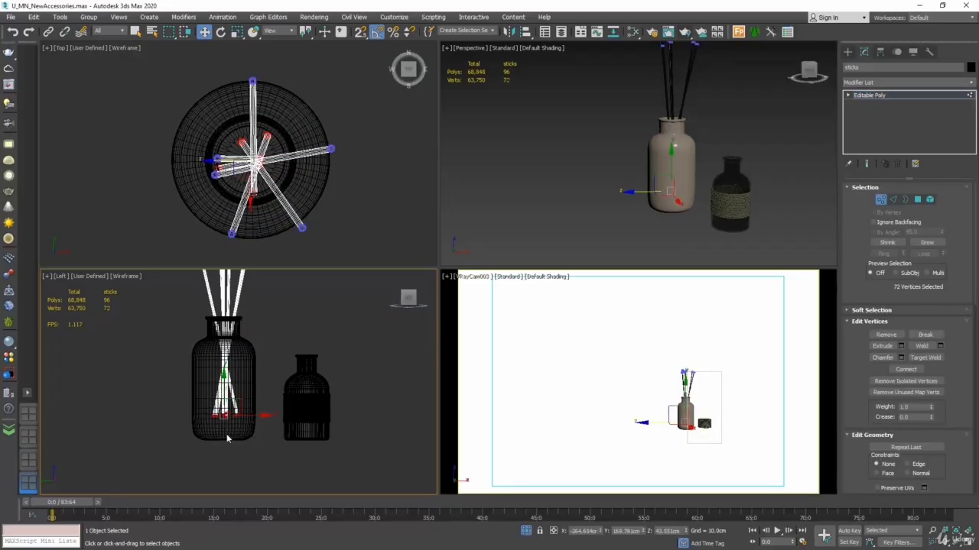
middle_click_drag(227, 436, 225, 430)
scroll(226, 430, "up", 3)
left_click_drag(223, 350, 223, 405)
scroll(222, 406, "down", 3)
scroll(255, 381, "up", 2)
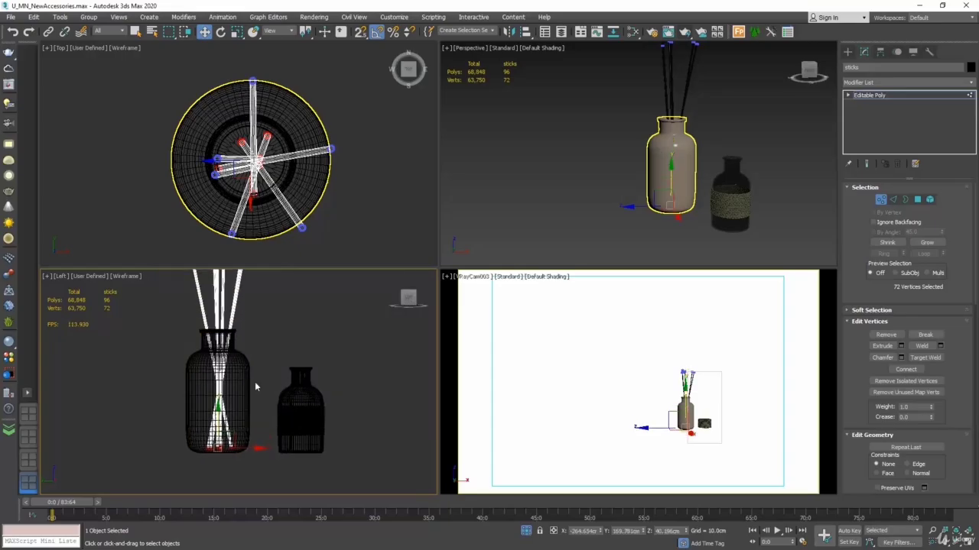
left_click(880, 199)
left_click(594, 188)
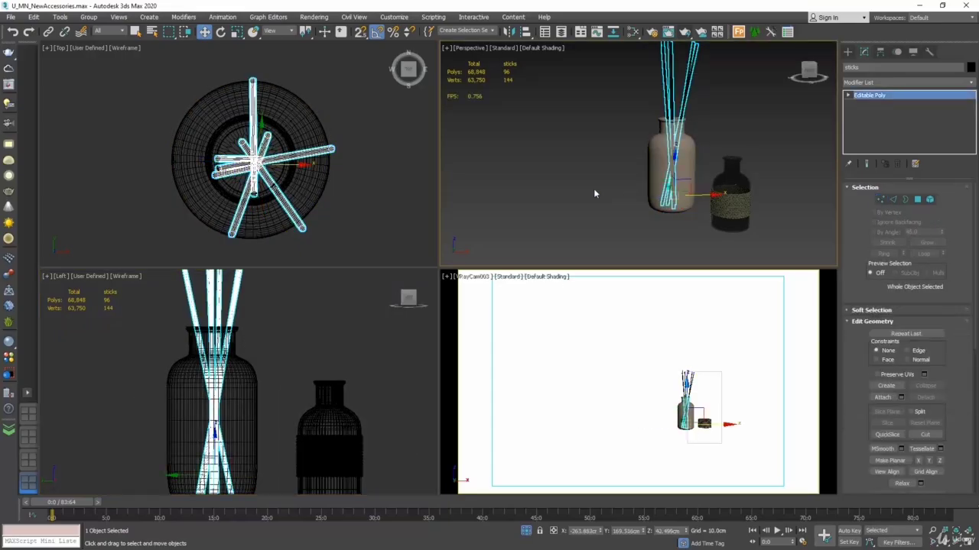
middle_click_drag(600, 179, 571, 216, "alt")
middle_click_drag(690, 221, 753, 219, "alt")
left_click(971, 542)
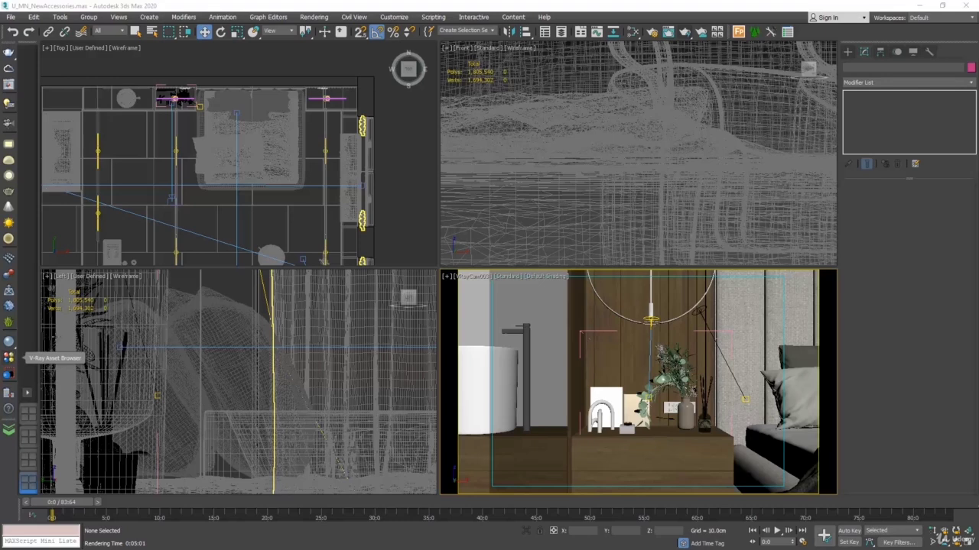
Step: Check that the V-Ray Toolbar is enabled and open the V-Ray Asset Browser
right_click(819, 36)
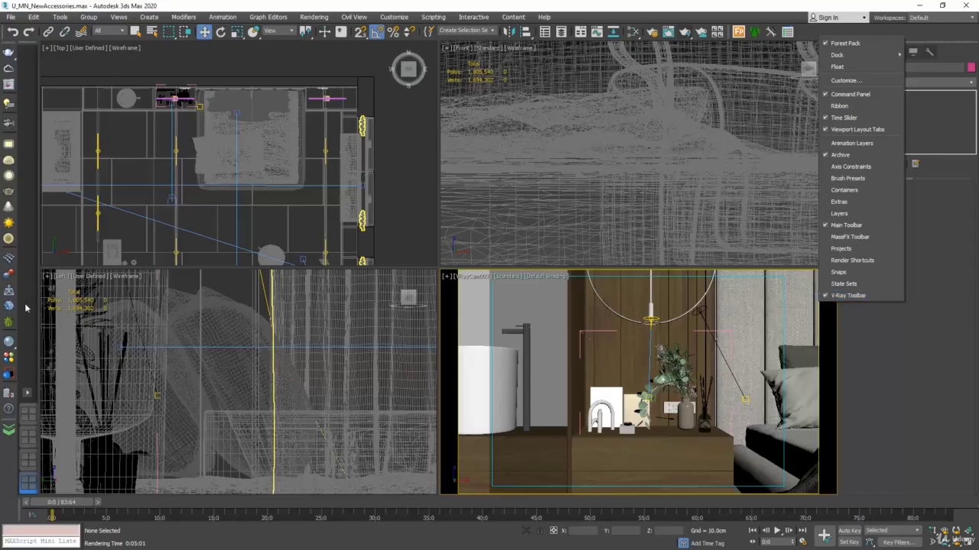
left_click(7, 362)
left_click(8, 361)
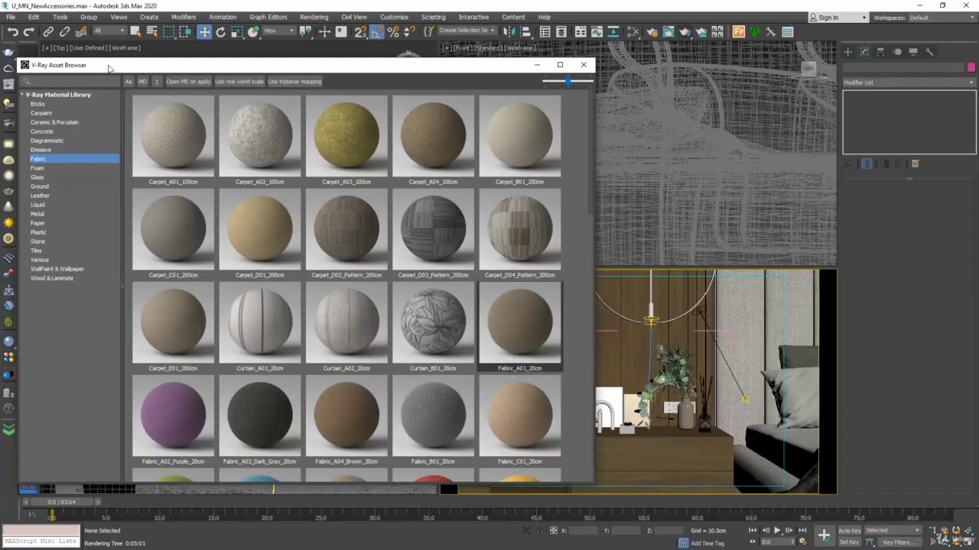
left_click_drag(107, 66, 142, 48)
Step: Browse the Bricks, Carpaint, Concrete and Fabric categories of the V-Ray Material Library
left_click(72, 84)
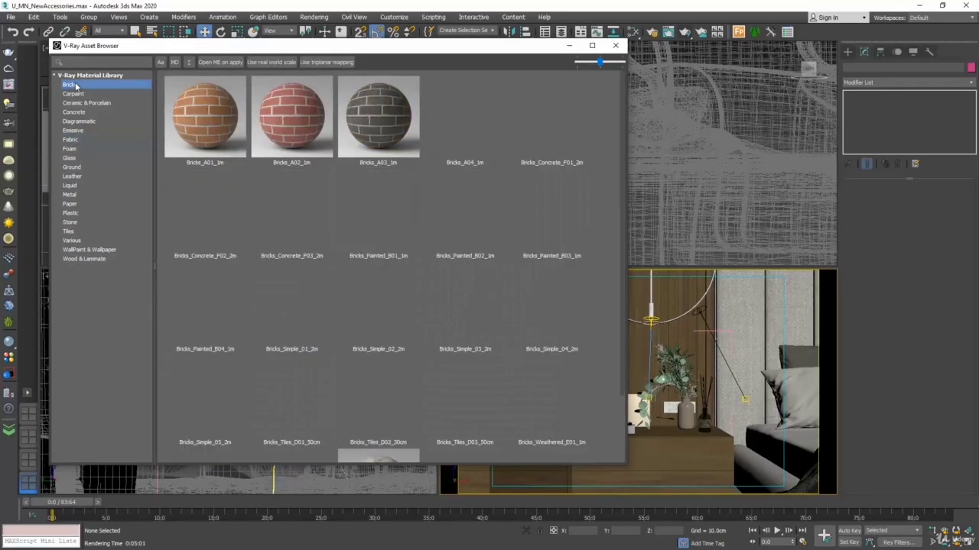
left_click(73, 93)
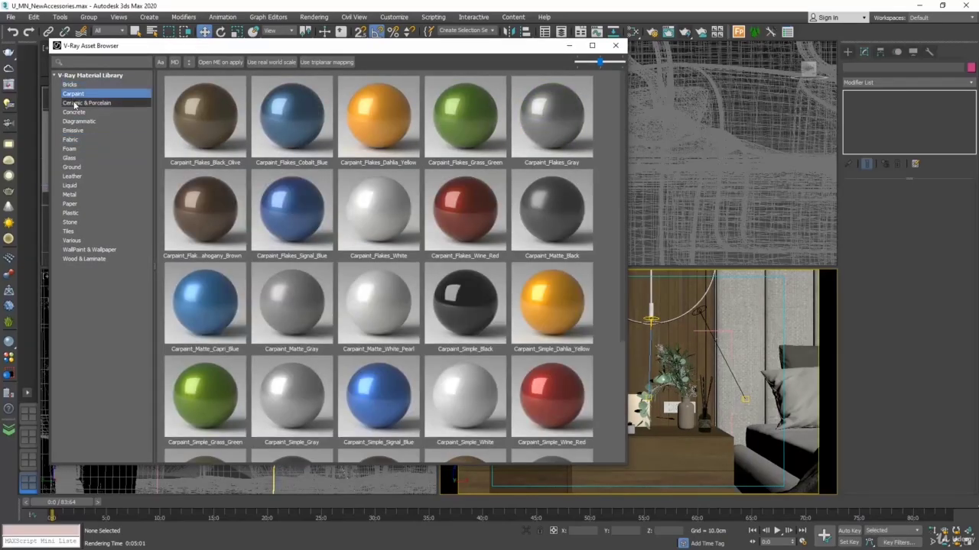
left_click(74, 112)
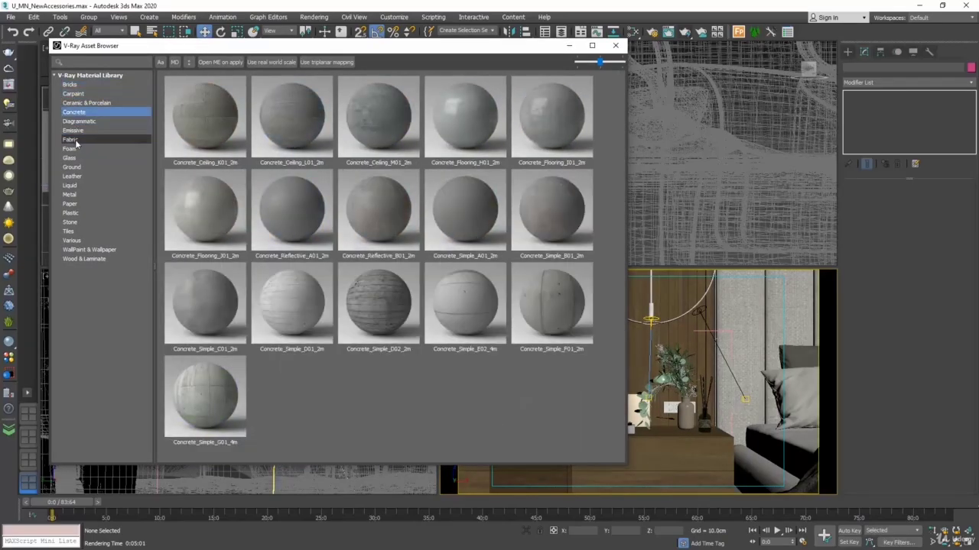
left_click(75, 139)
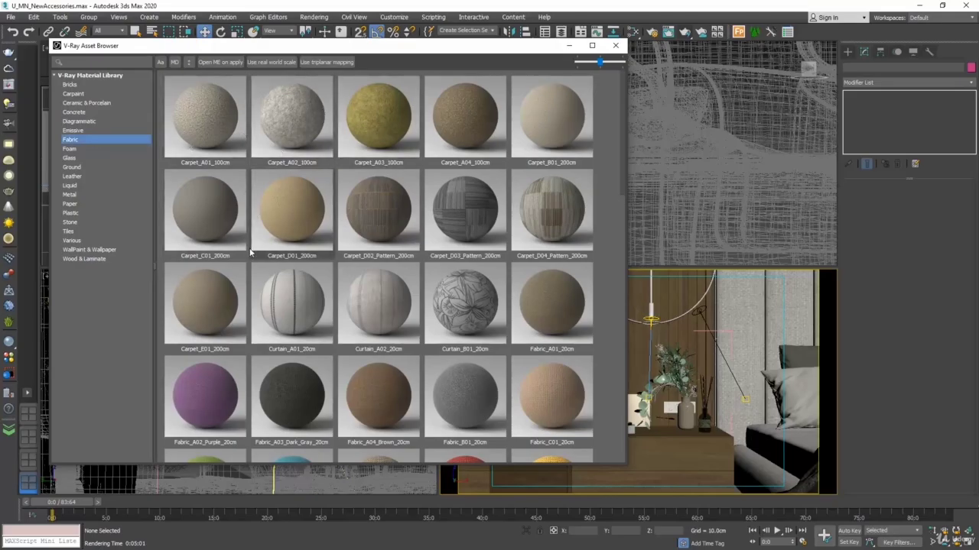
mouse_move(250, 253)
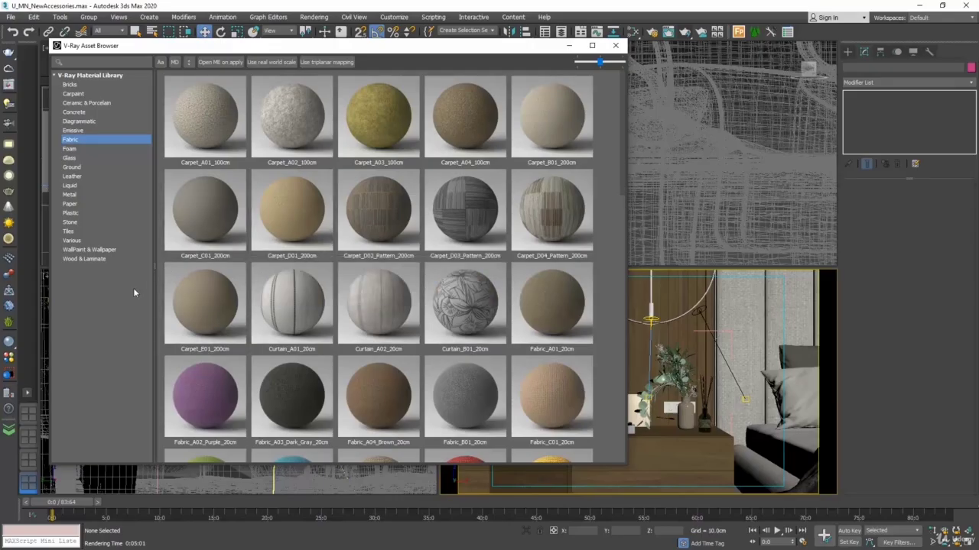
Step: Open the Slate Material Editor beside the asset browser and create a new empty view in it
left_click_drag(398, 51, 349, 68)
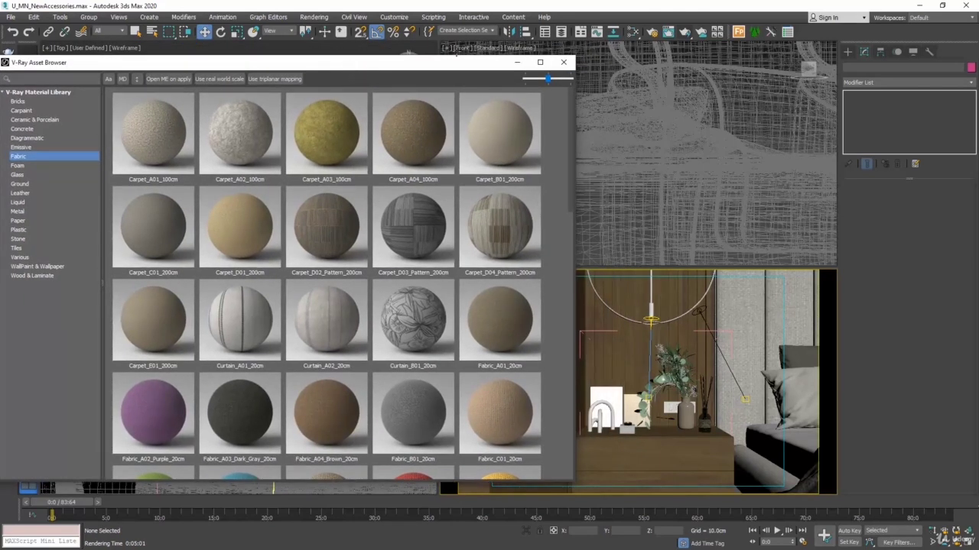
left_click(633, 33)
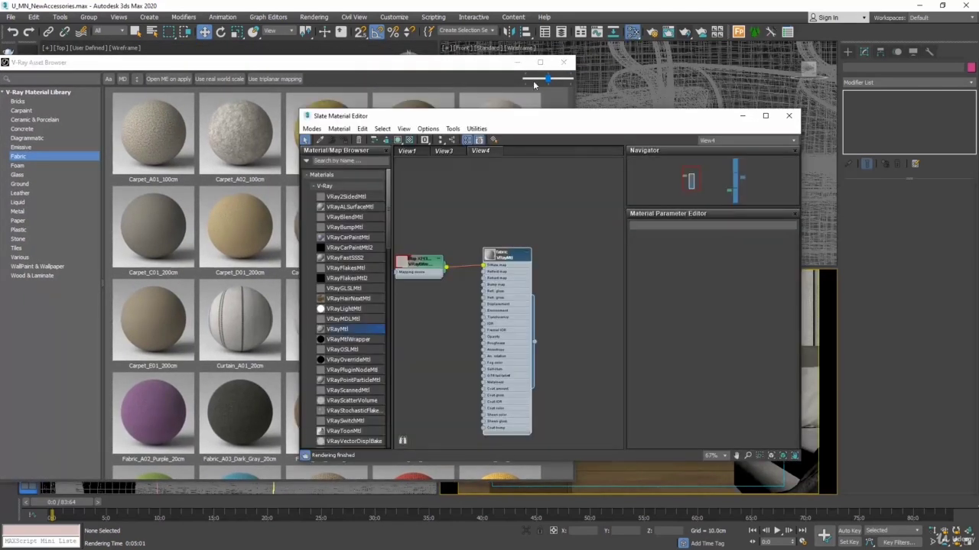
left_click_drag(477, 120, 646, 110)
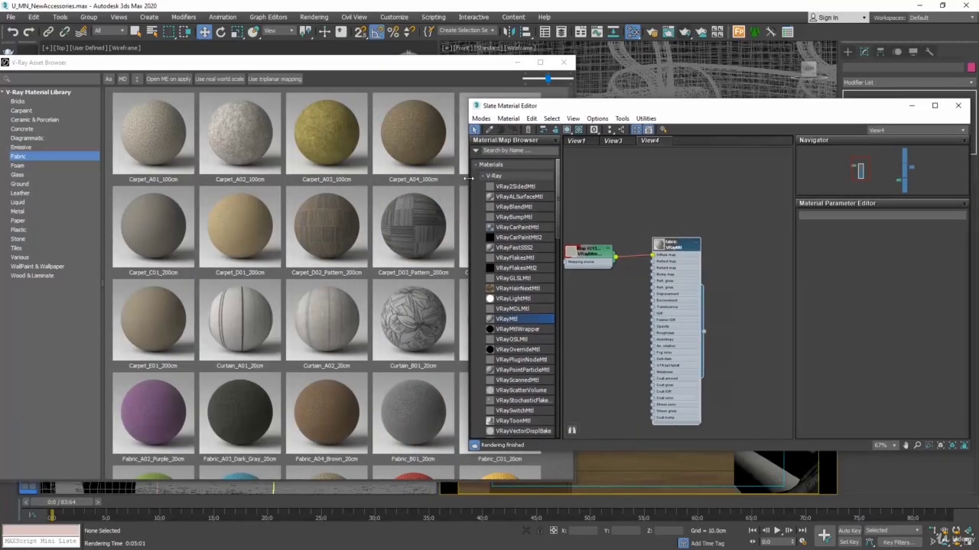
left_click_drag(470, 182, 524, 182)
right_click(743, 139)
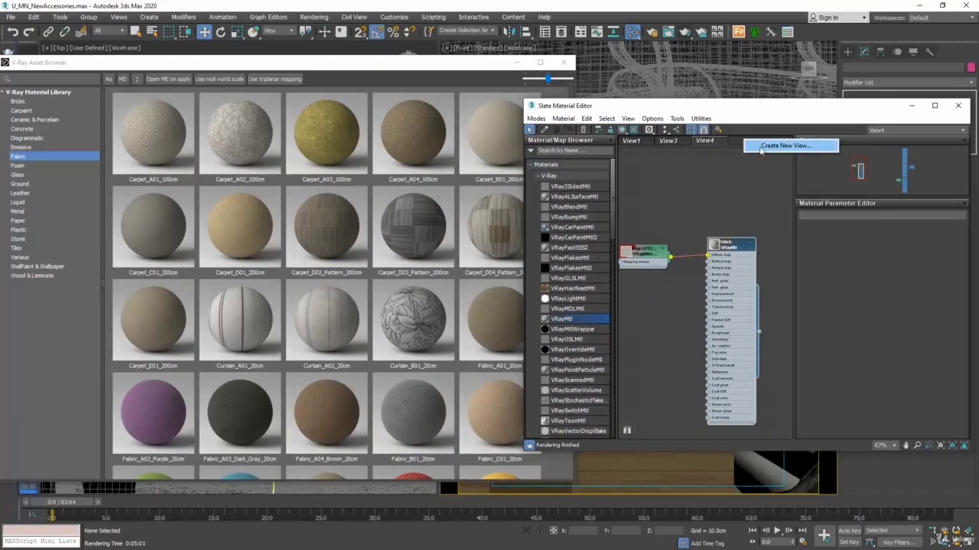
left_click(765, 146)
left_click(765, 160)
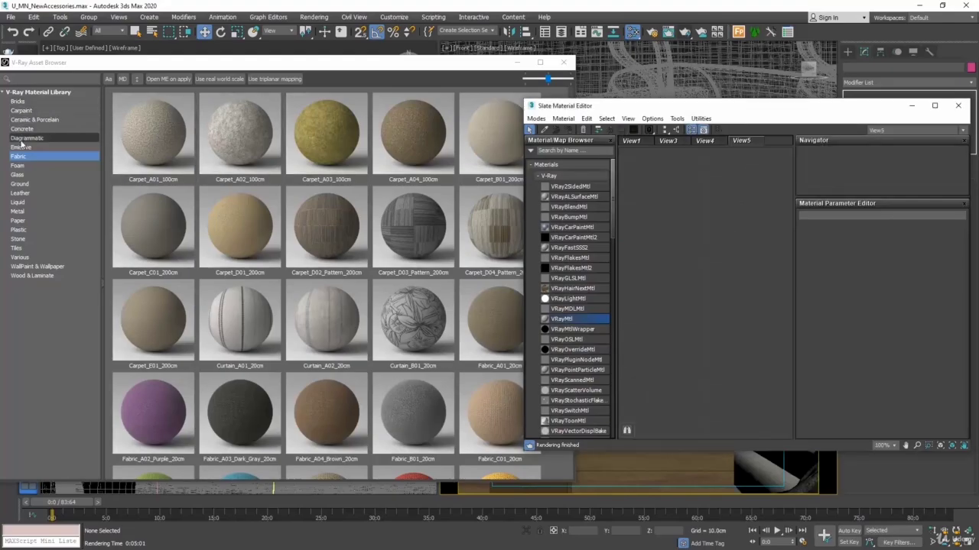
Step: Add the Marble_C_150cm material from the Stone category to the scene and frame its nodes in the new view
left_click(27, 239)
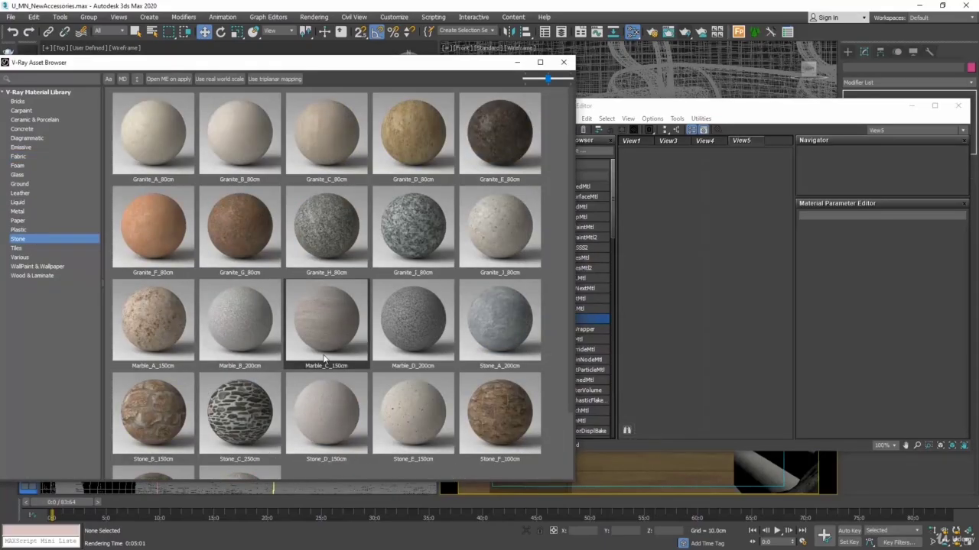
right_click(331, 328)
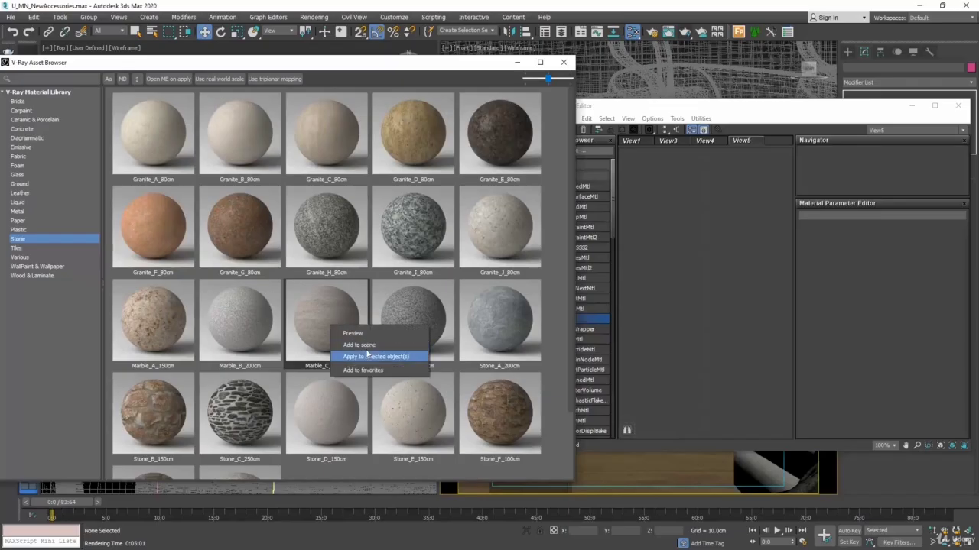
left_click(360, 344)
middle_click_drag(694, 192, 717, 166)
scroll(703, 178, "down", 2)
scroll(726, 157, "down", 2)
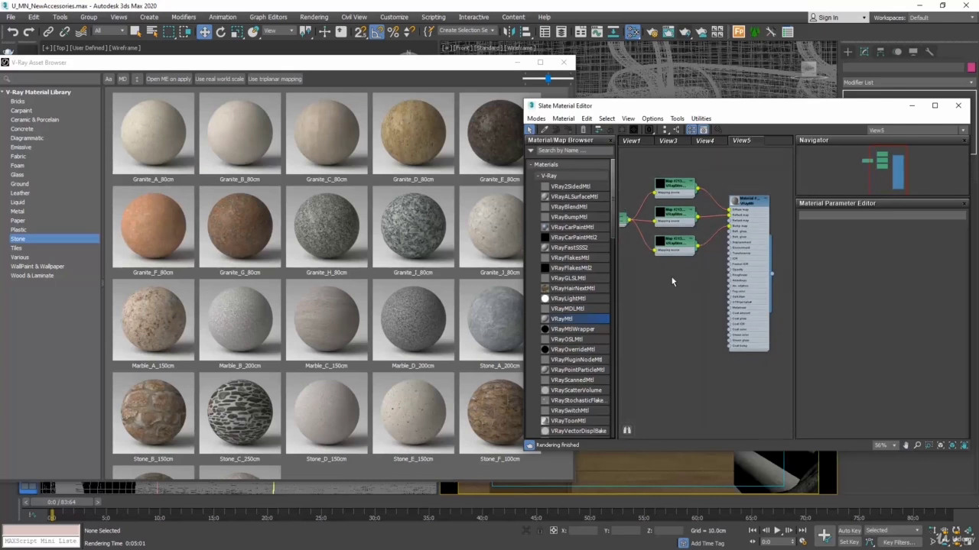
scroll(671, 277, "up", 1)
middle_click_drag(672, 280, 671, 323)
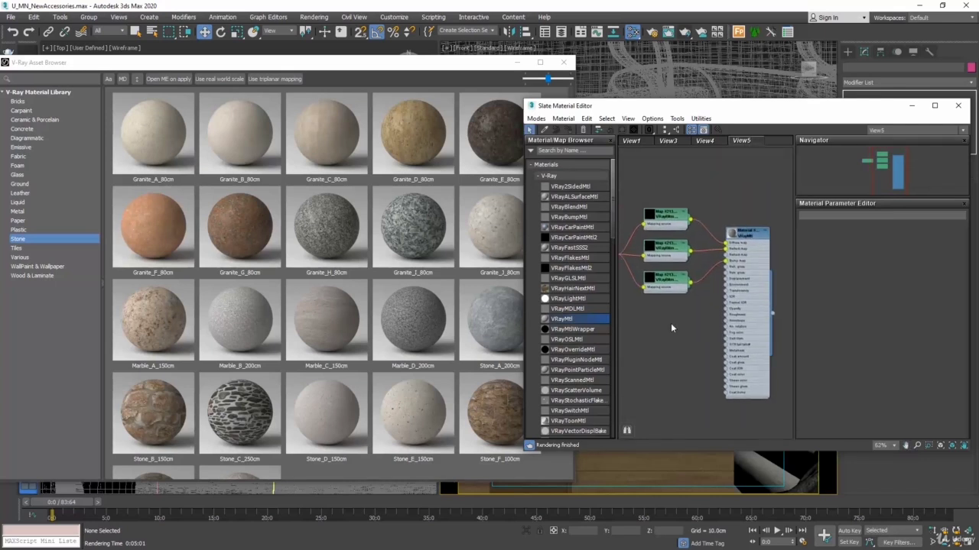
scroll(651, 280, "up", 4)
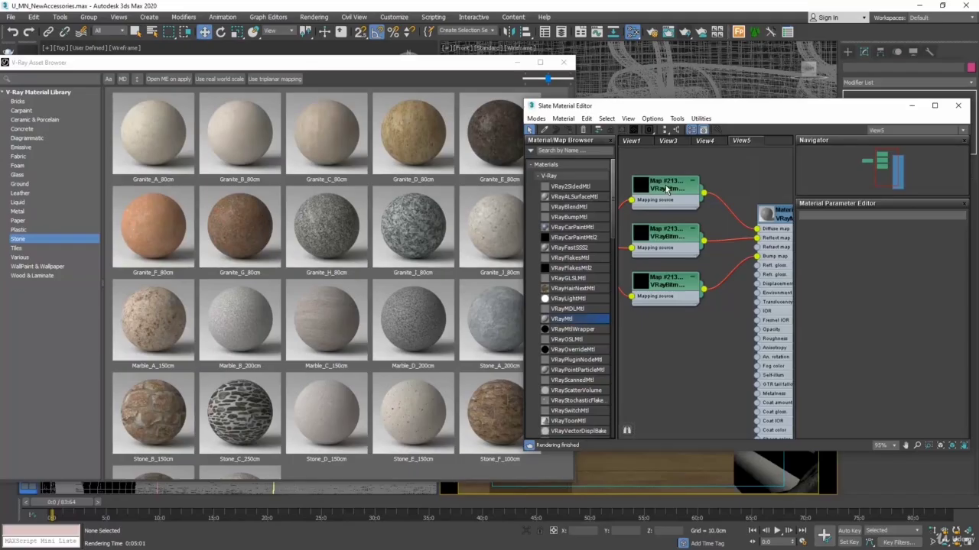
Step: Open Asset Tracking and select the three missing Marble_C texture files: bump, diffuse and reflection
left_click(11, 18)
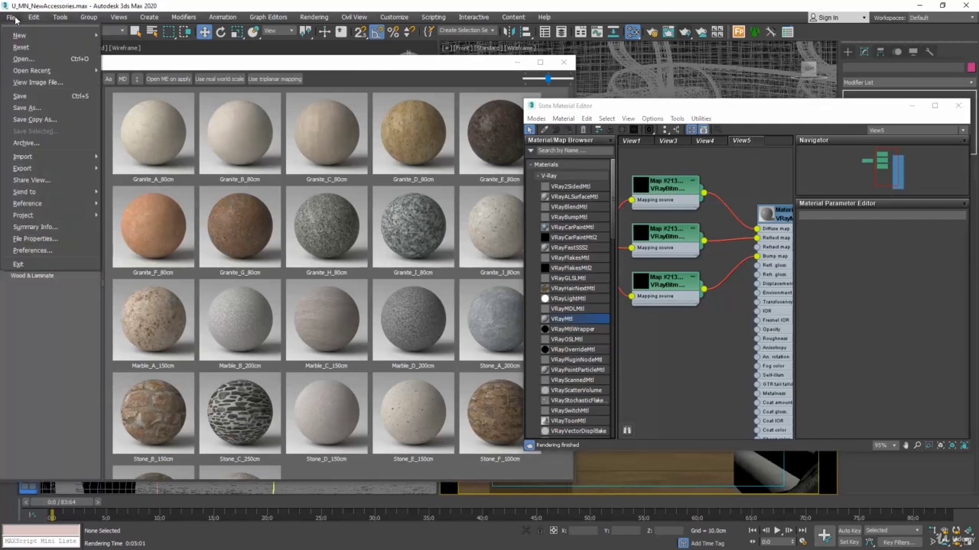
mouse_move(62, 203)
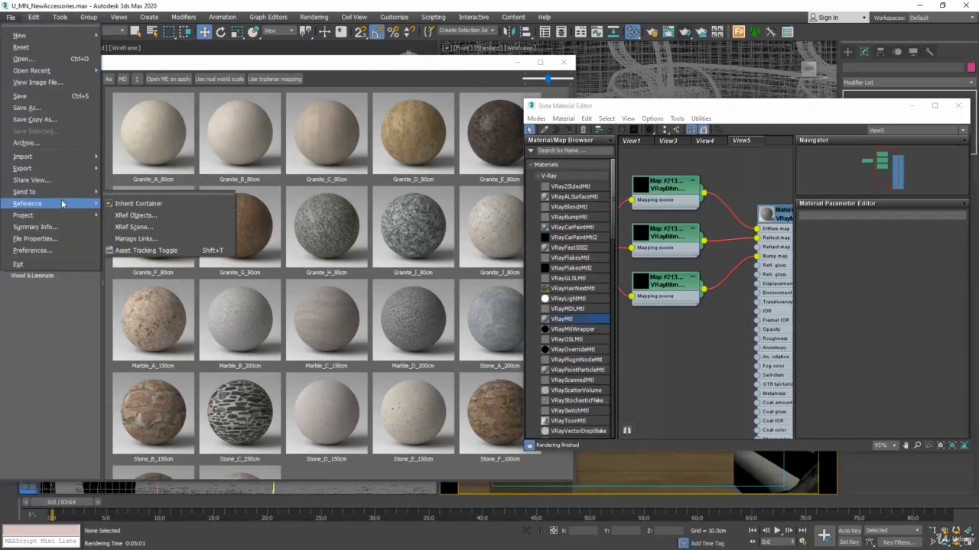
left_click(145, 250)
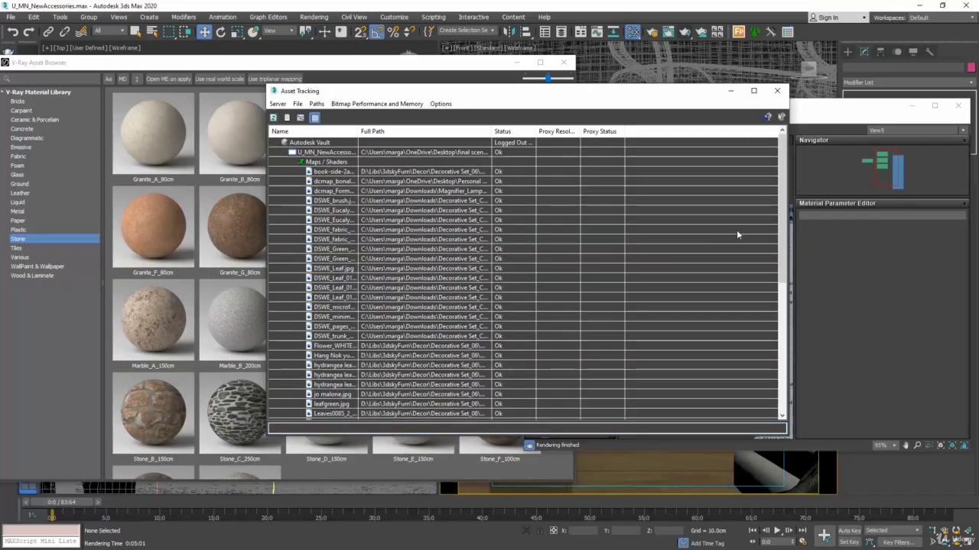
left_click_drag(782, 205, 789, 284)
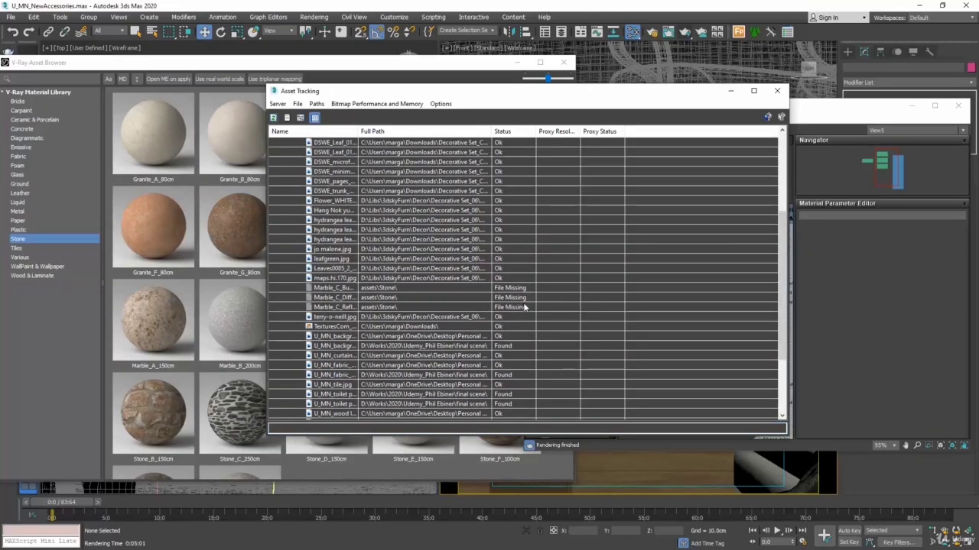
left_click(436, 289)
left_click(430, 298, "shift")
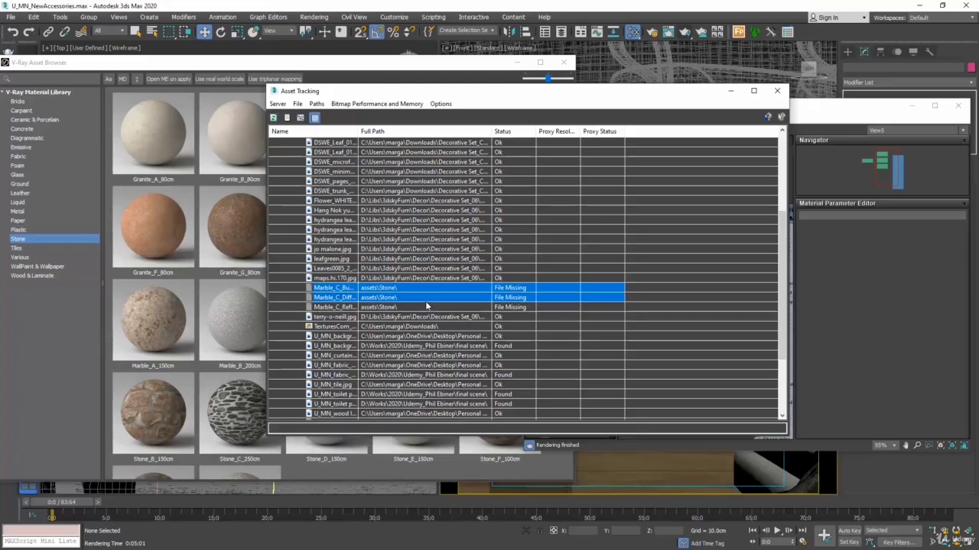
left_click(430, 307, "shift")
Step: Start setting a new path for the selected textures, and search Windows for "marble c" to open the file location
left_click(317, 104)
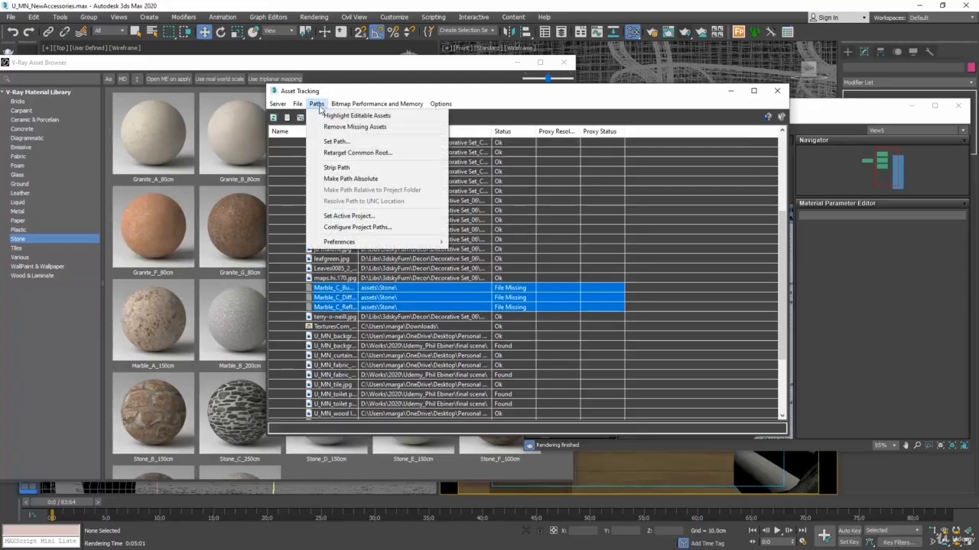
left_click(339, 141)
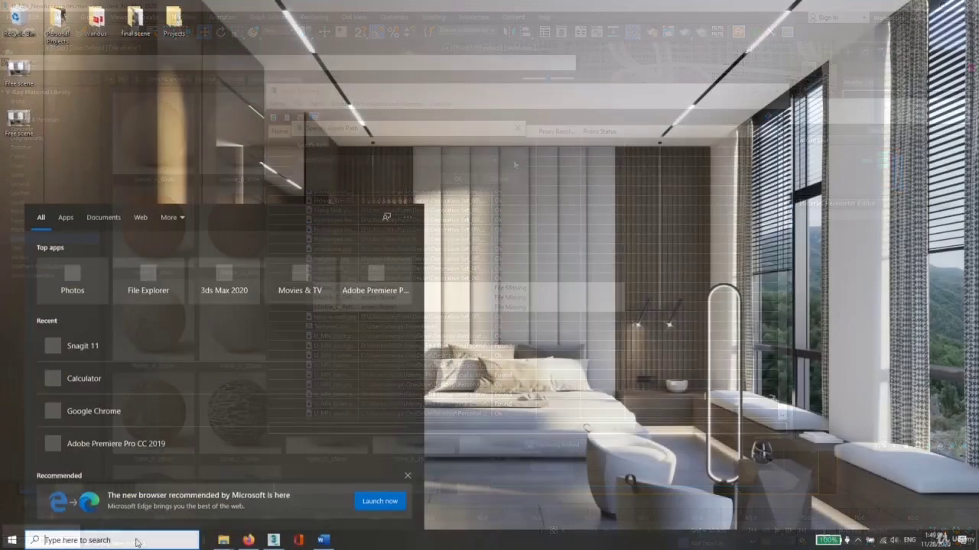
type("marble")
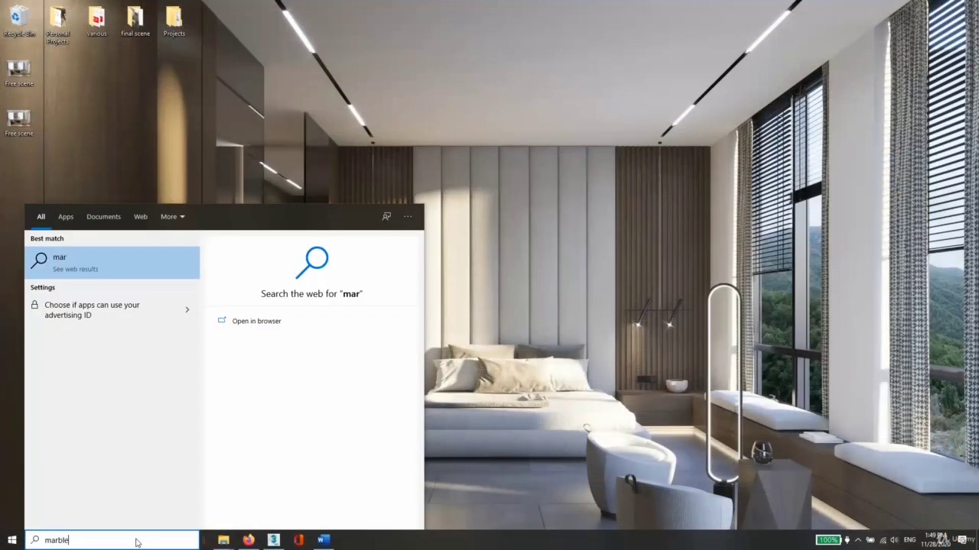
type(" c")
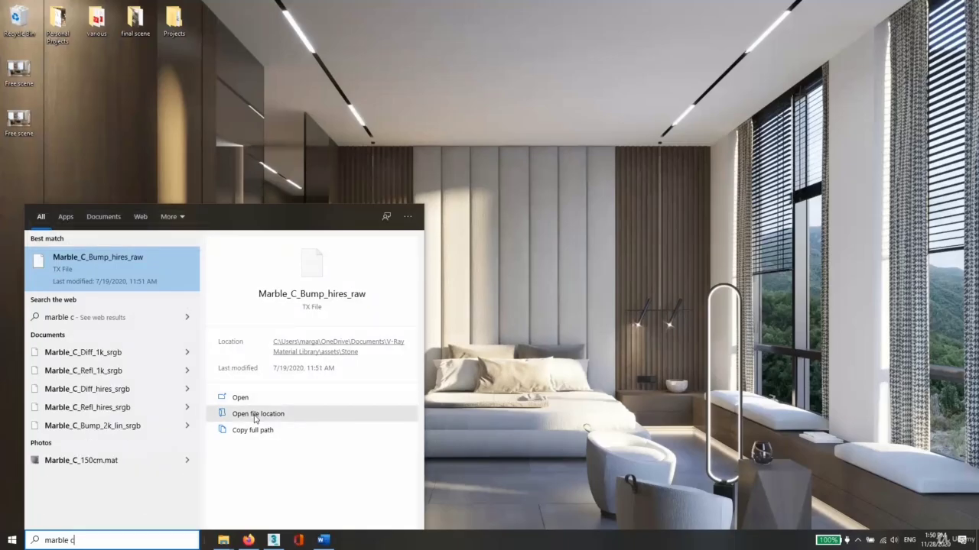
left_click(256, 415)
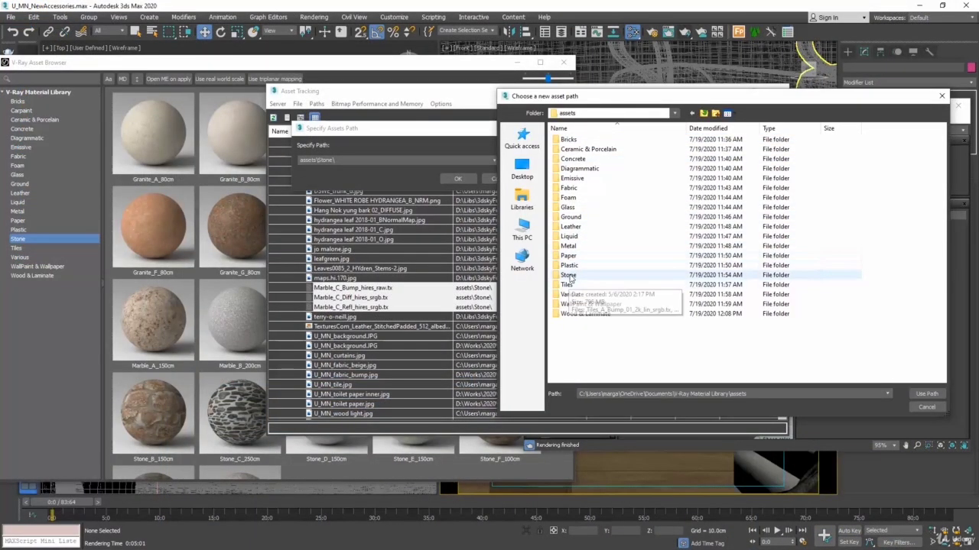
Step: Set the selected marble textures' path to the Stone folder inside the V-Ray Material Library's assets folder
left_click(571, 276)
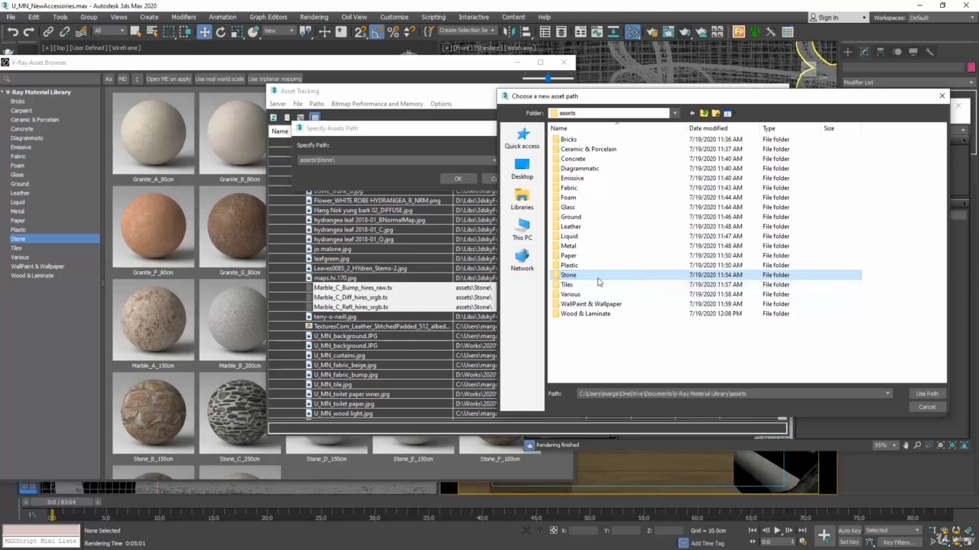
double_click(580, 277)
left_click(927, 394)
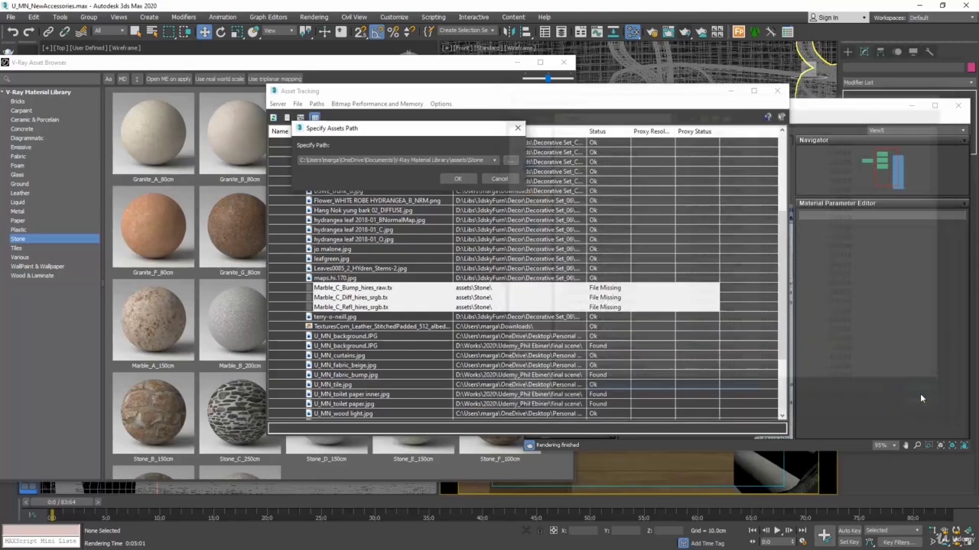
left_click(457, 179)
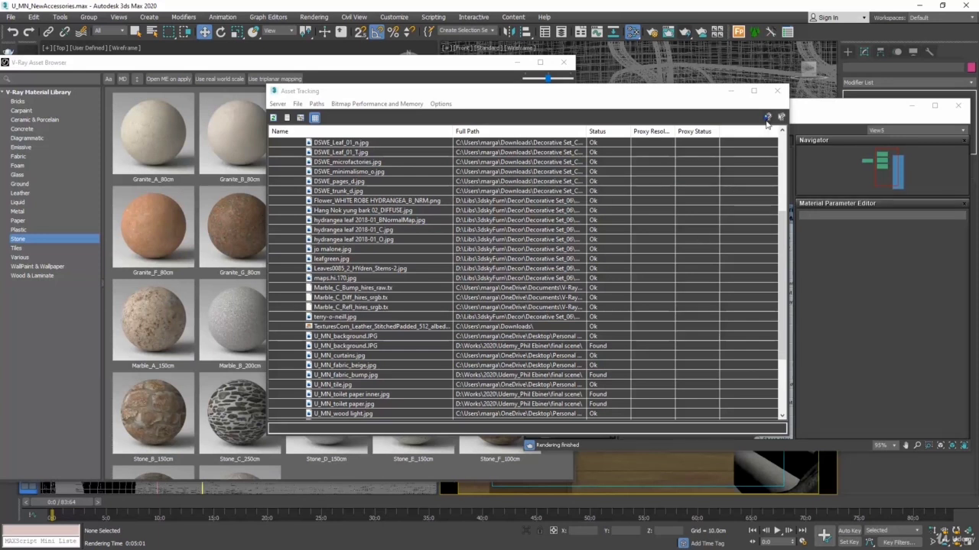
Step: Close Asset Tracking, check the relinked marble map nodes, then close the asset browser and move the material editor clear of the camera viewport
left_click(777, 91)
scroll(696, 157, "up", 3)
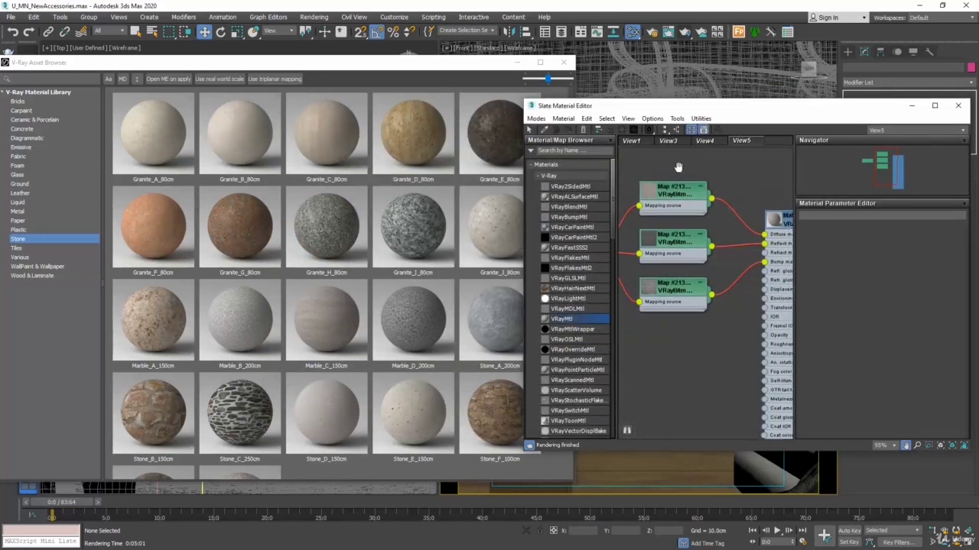
scroll(668, 191, "down", 2)
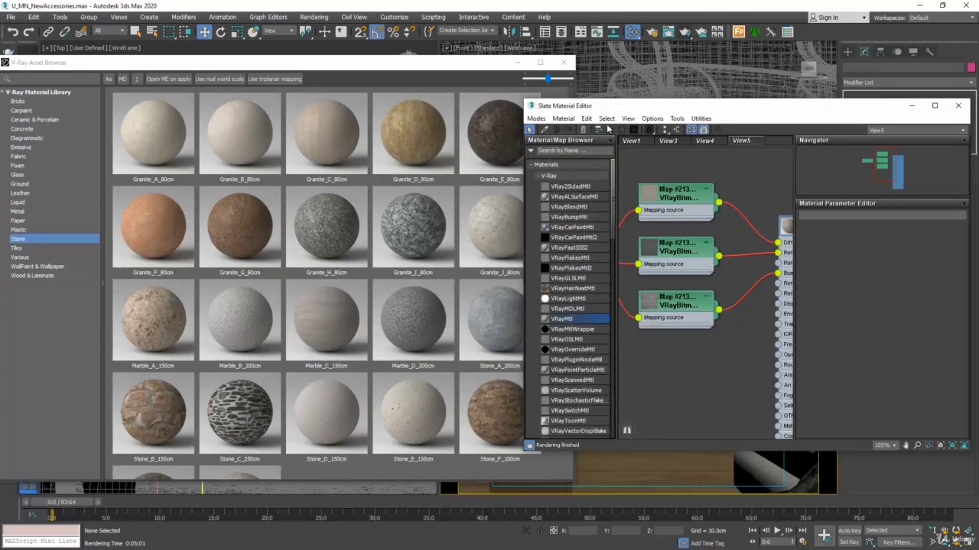
left_click(564, 61)
left_click_drag(738, 116, 213, 92)
Step: Switch the camera viewport from VRayCam003 to VRayCam001
left_click(473, 279)
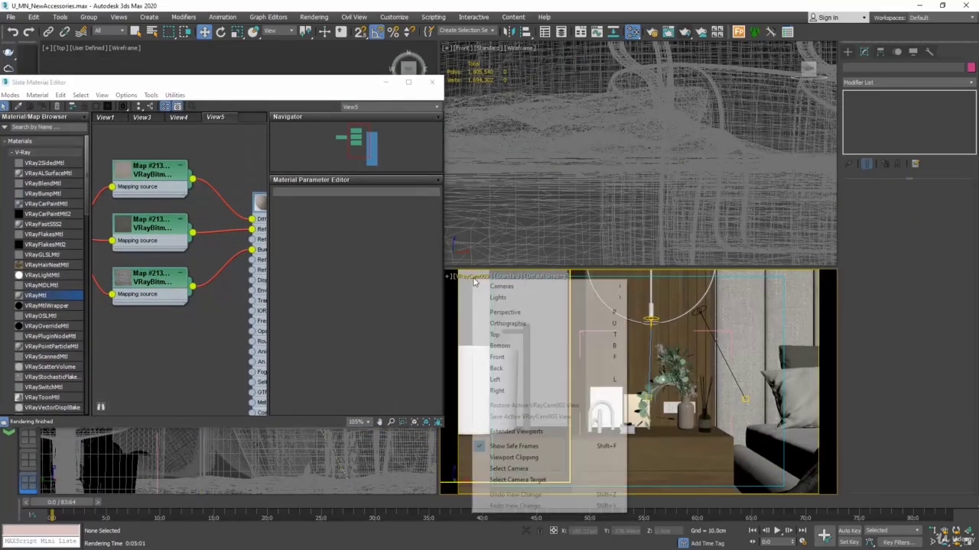
mouse_move(498, 287)
left_click(666, 286)
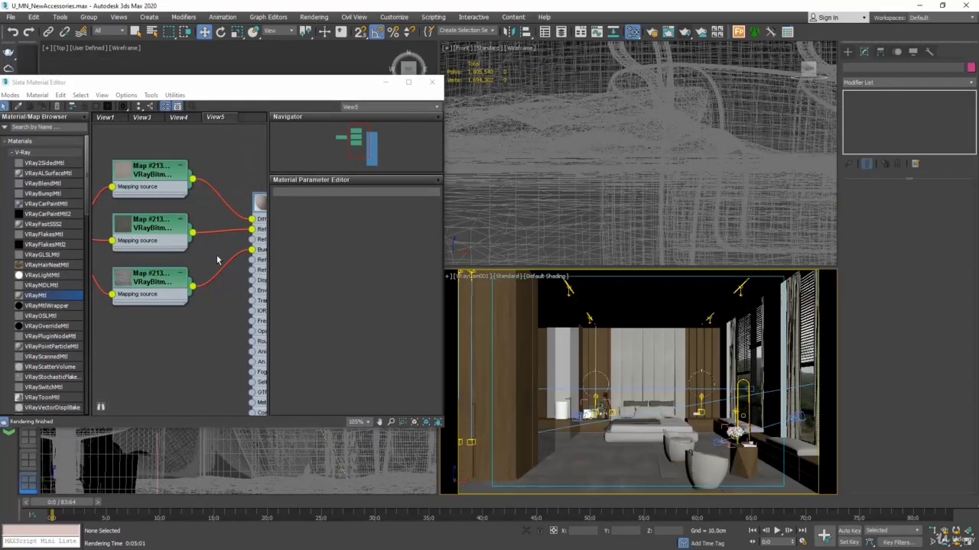
Step: Assign the marble VRayMtl to the bedroom floor and show its diffuse bitmap in the viewport
middle_click_drag(228, 233, 124, 208)
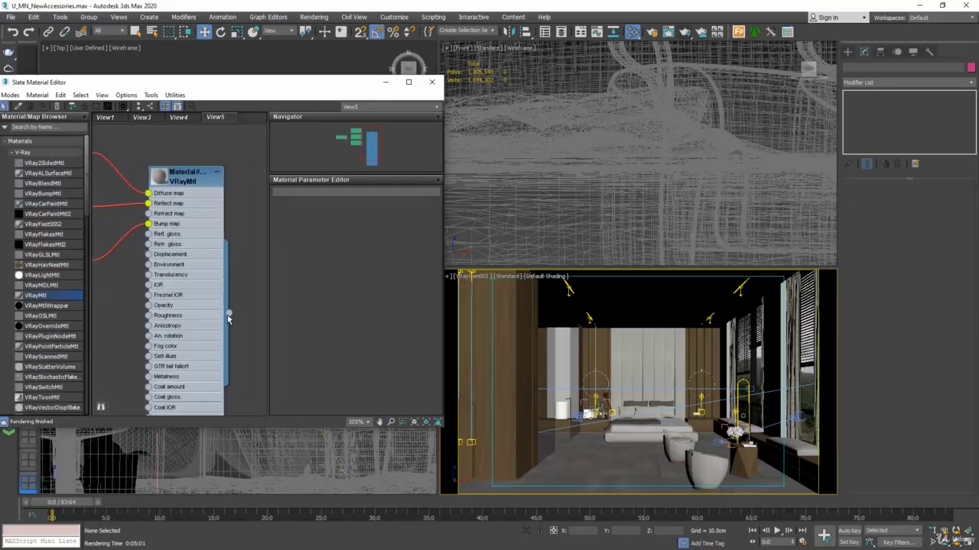
left_click_drag(361, 337, 591, 470)
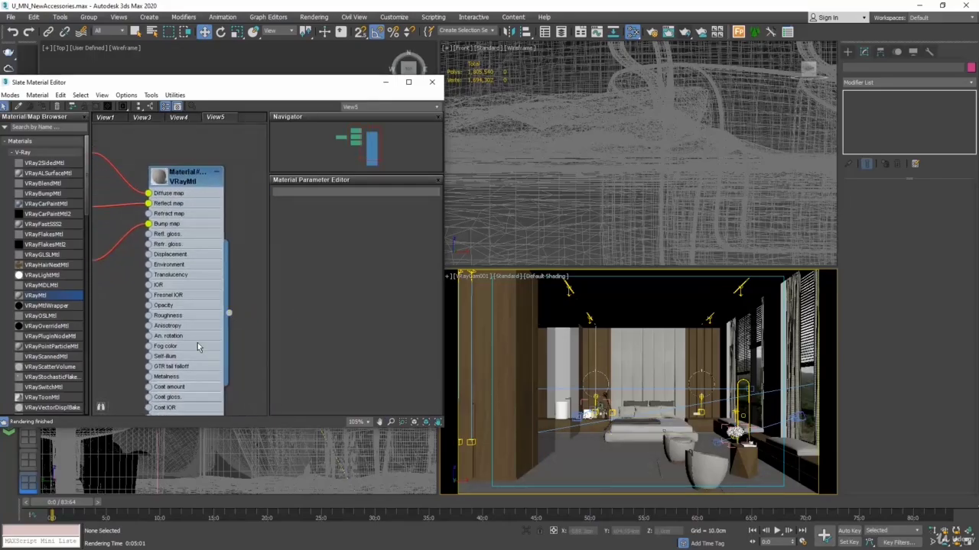
middle_click_drag(124, 157, 225, 227)
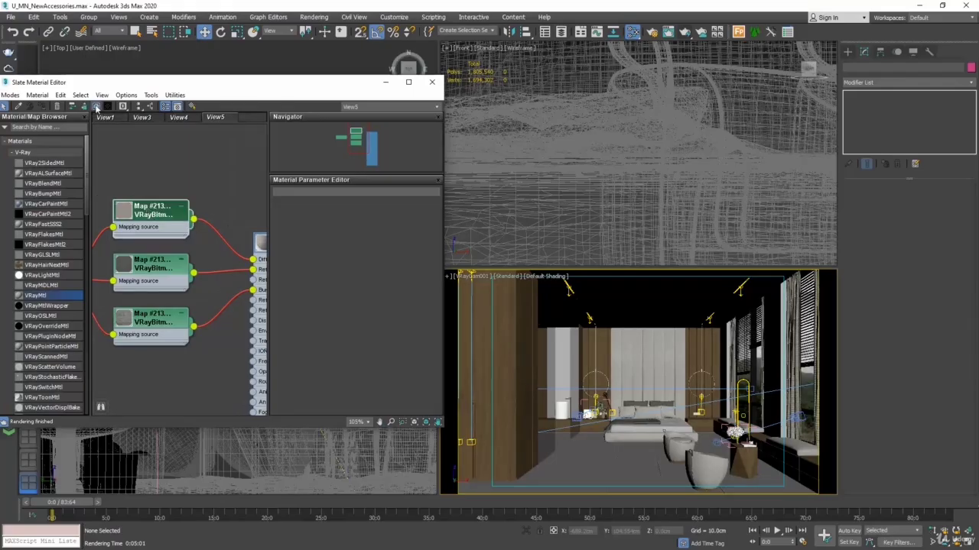
left_click(95, 107)
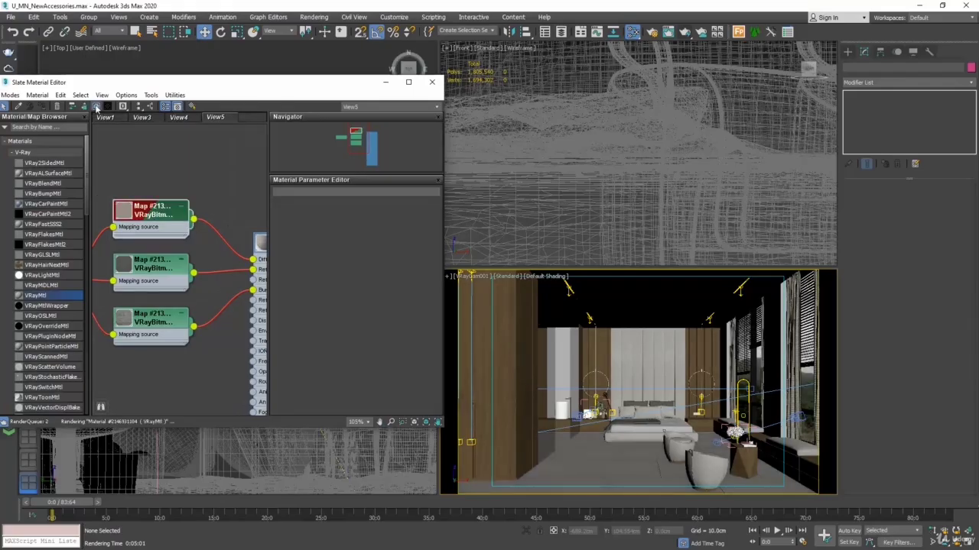
Step: Maximize the camera viewport, close the material editor, and set the render area to Crop around the floor and armchairs
left_click(968, 541)
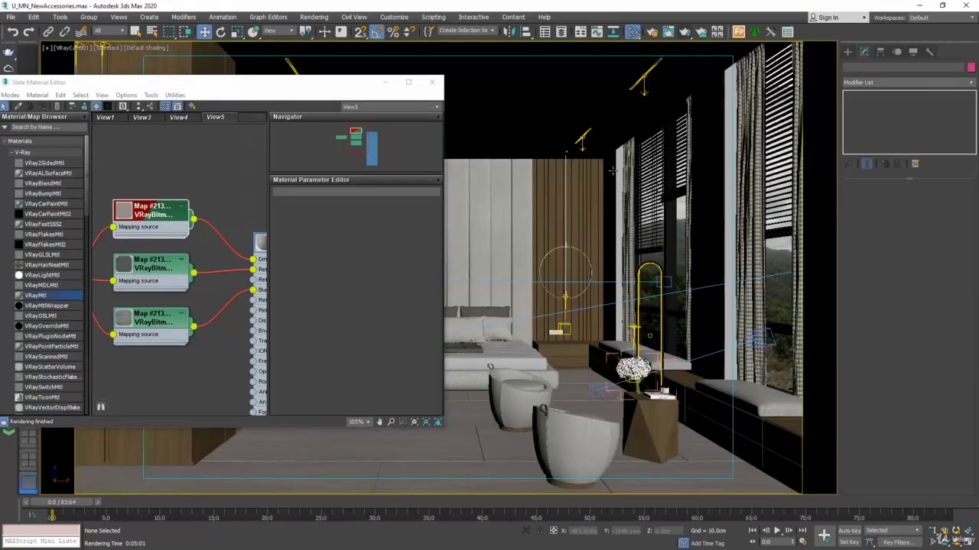
left_click(432, 82)
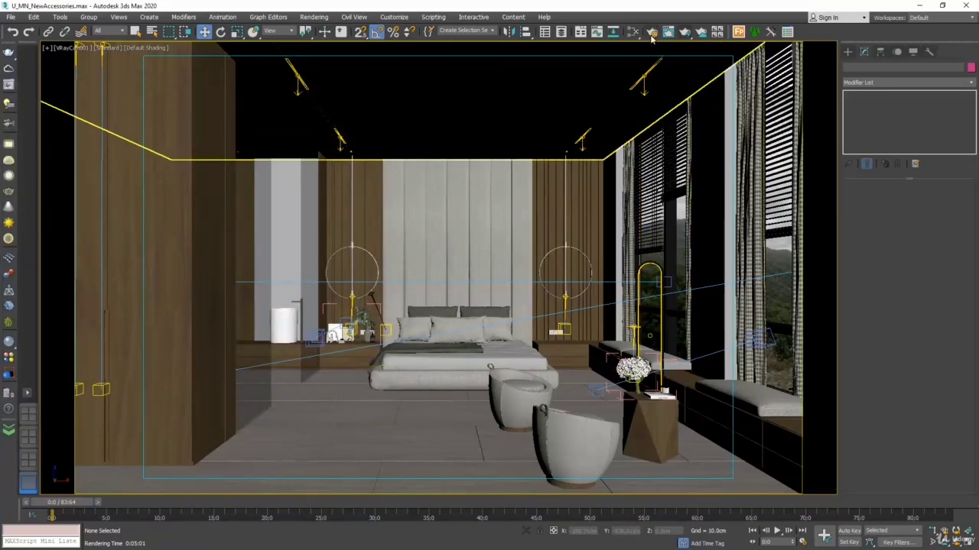
key("F10")
left_click(811, 328)
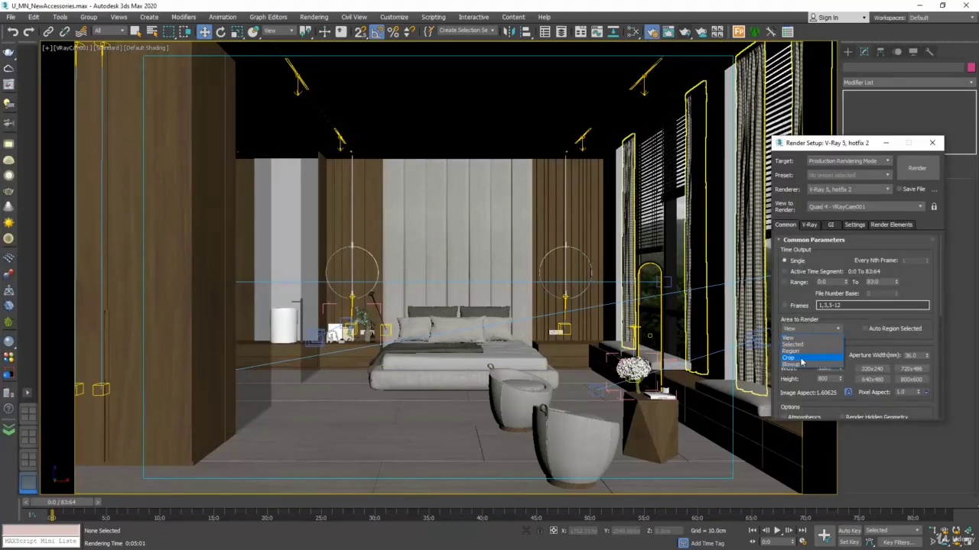
left_click(799, 359)
left_click_drag(81, 156, 138, 361)
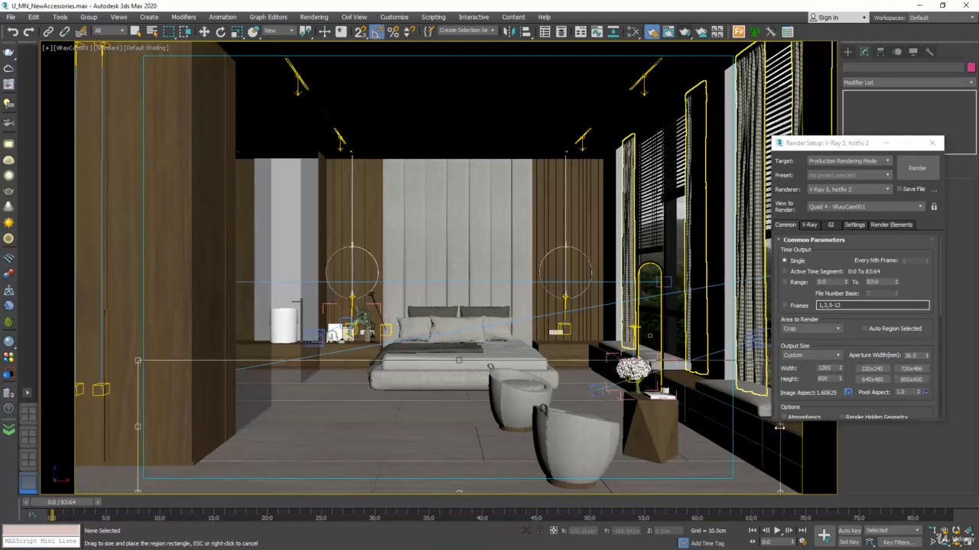
left_click_drag(779, 428, 691, 428)
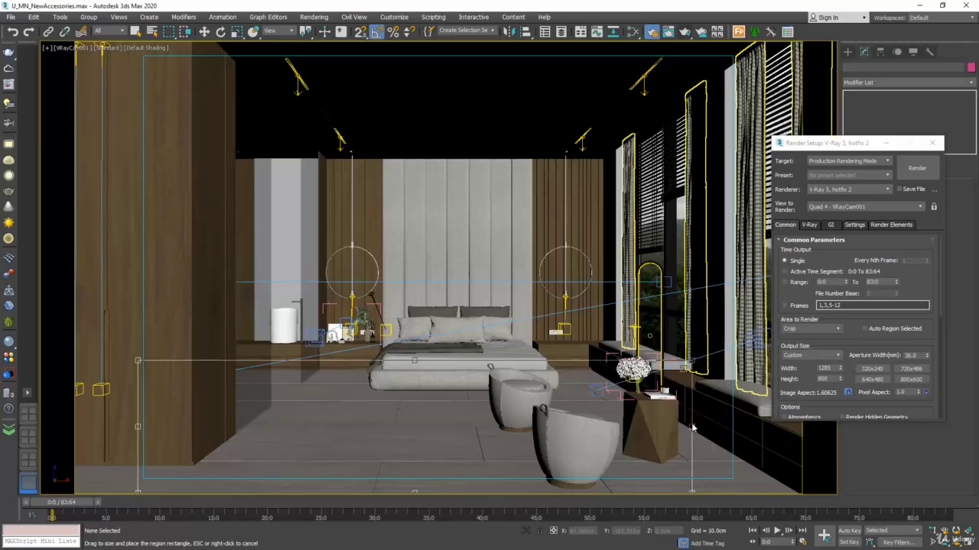
Step: Render the cropped floor region, then close the frame buffer, V-Ray messages and Render Setup
left_click(917, 168)
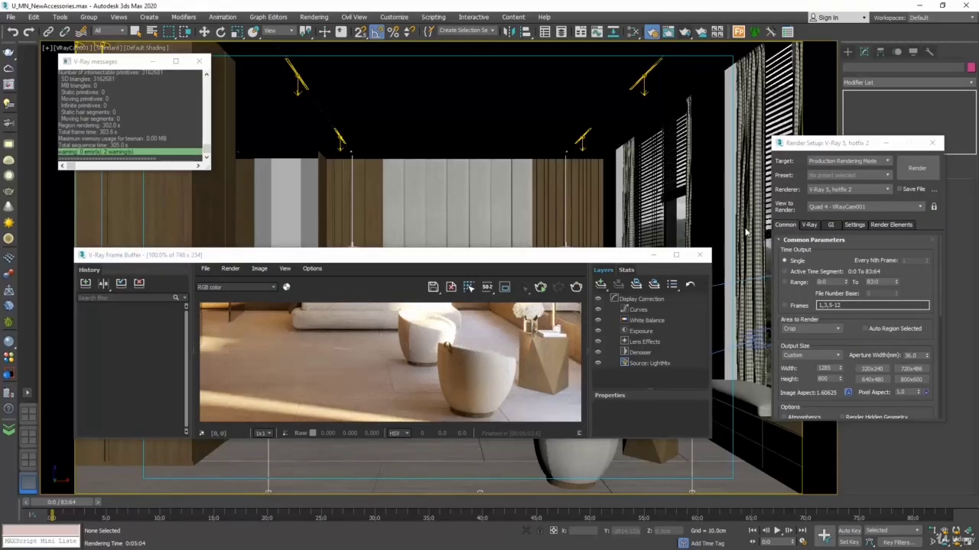
left_click(699, 255)
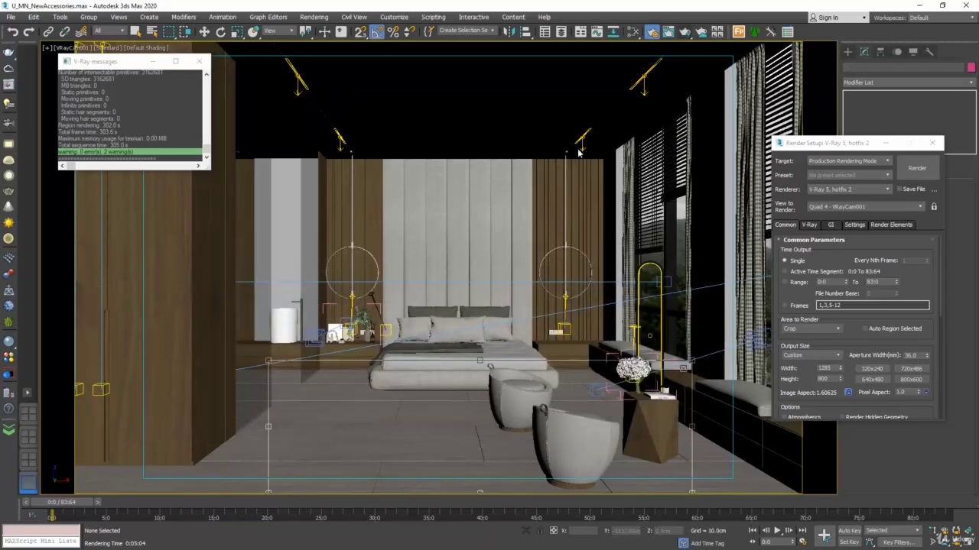
left_click(199, 61)
left_click(934, 146)
Step: Reopen the material editor and add Fabric_A01_20cm from the V-Ray Material Library's Fabric category to the scene
left_click(632, 32)
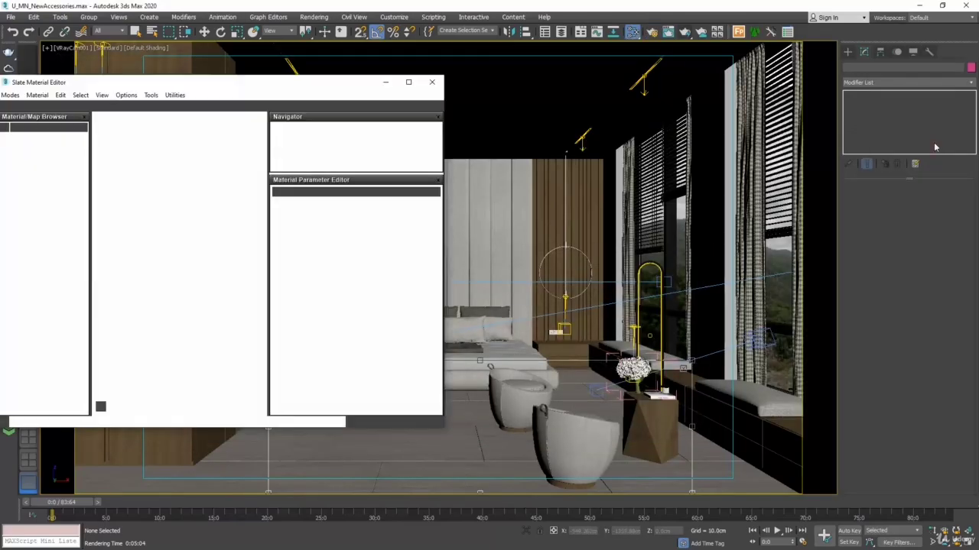
left_click_drag(220, 82, 644, 84)
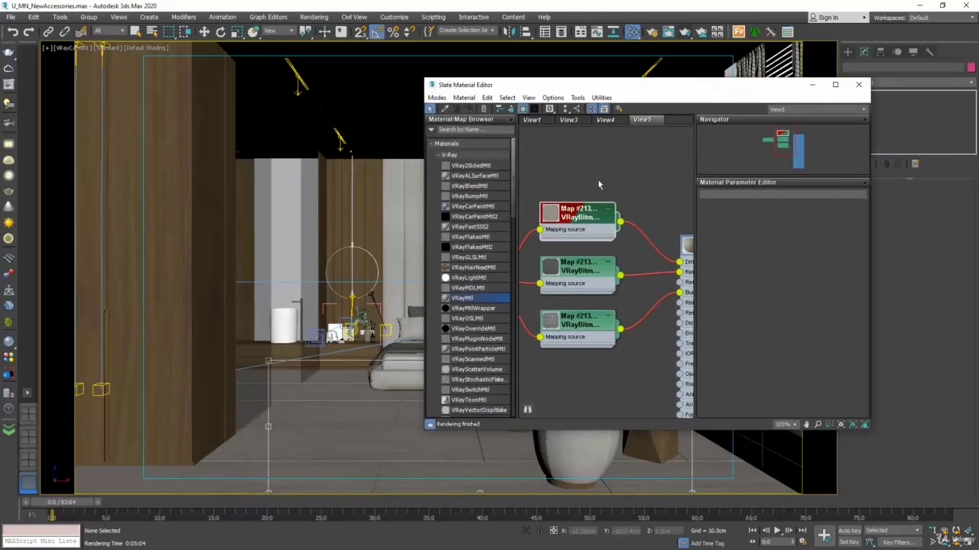
scroll(577, 161, "down", 3)
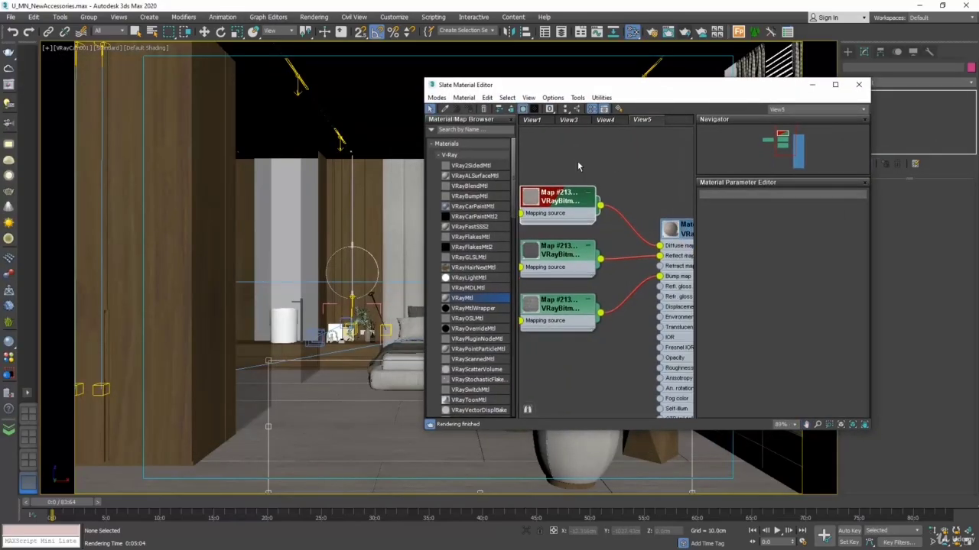
left_click(9, 357)
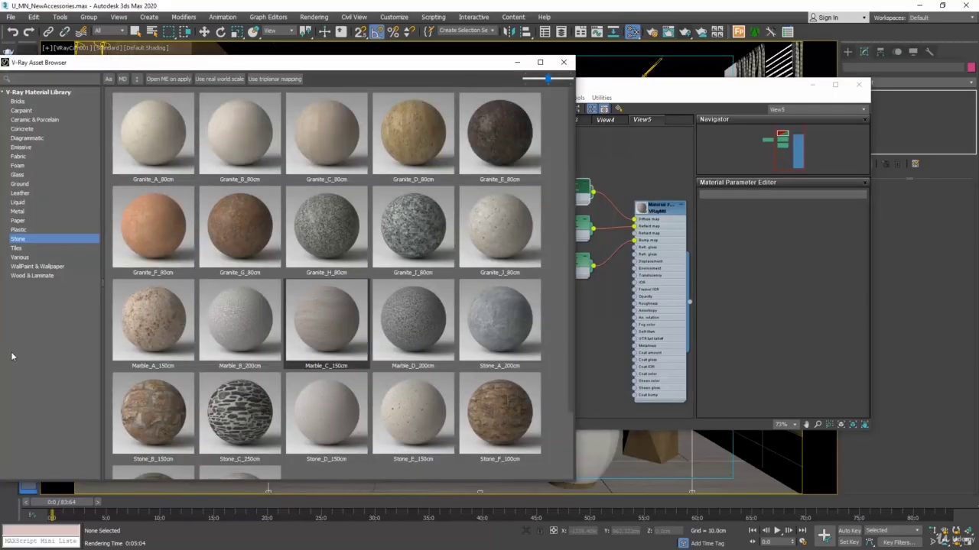
left_click(31, 158)
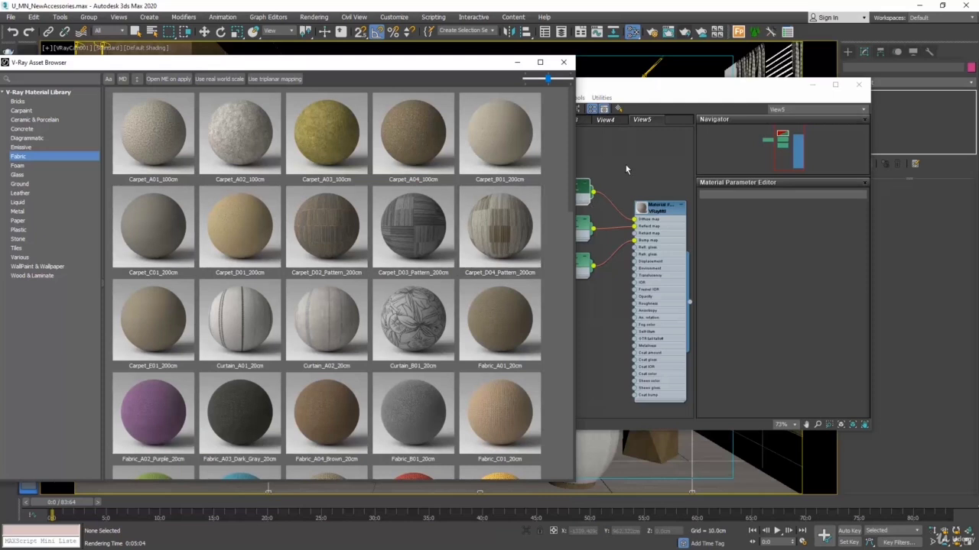
right_click(497, 319)
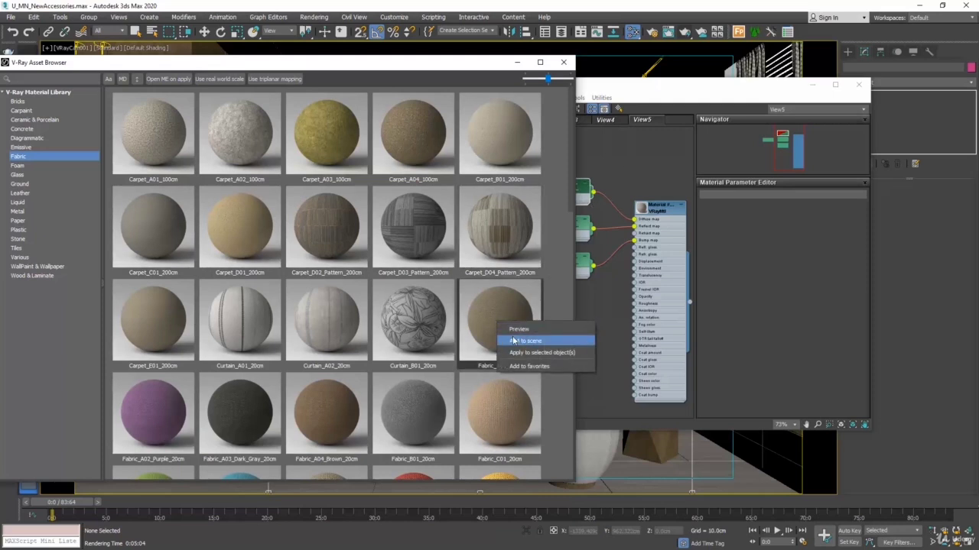
left_click(514, 341)
Step: Separate the fabric material's overlapping nodes from the marble nodes and line up its bitmaps and mapping node beside its VRayMtl
left_click_drag(642, 89, 668, 79)
middle_click_drag(693, 198, 681, 183)
left_click_drag(681, 186, 614, 282)
middle_click_drag(598, 238, 642, 191)
left_click_drag(629, 185, 584, 282)
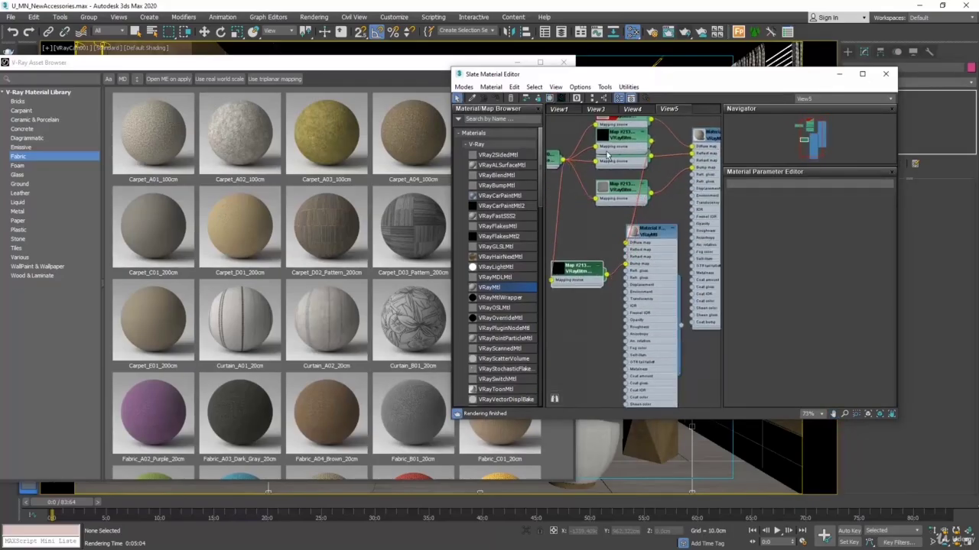
left_click_drag(610, 149, 581, 223)
middle_click_drag(589, 233, 633, 275)
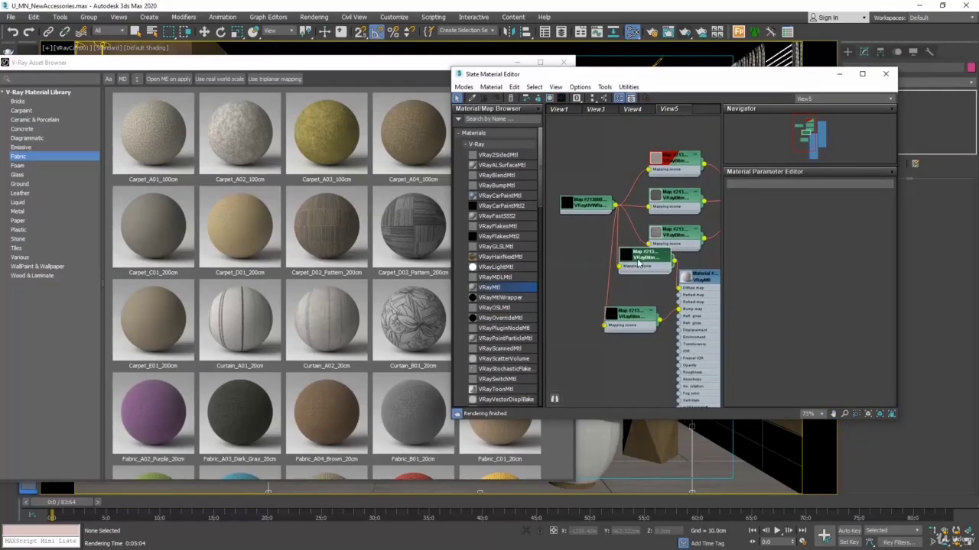
left_click_drag(600, 204, 572, 285)
scroll(598, 210, "down", 2)
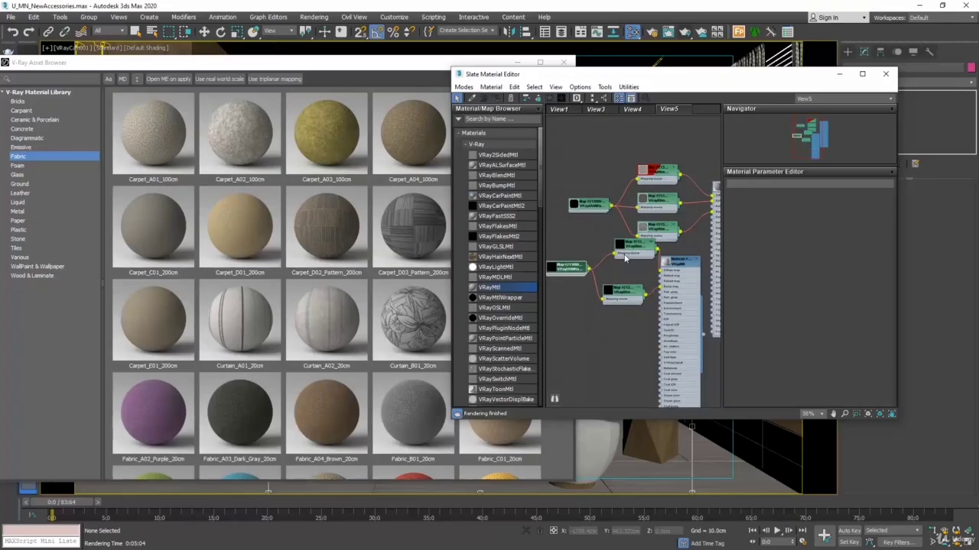
left_click_drag(641, 250, 631, 268)
middle_click_drag(631, 271, 615, 278)
scroll(693, 171, "down", 2)
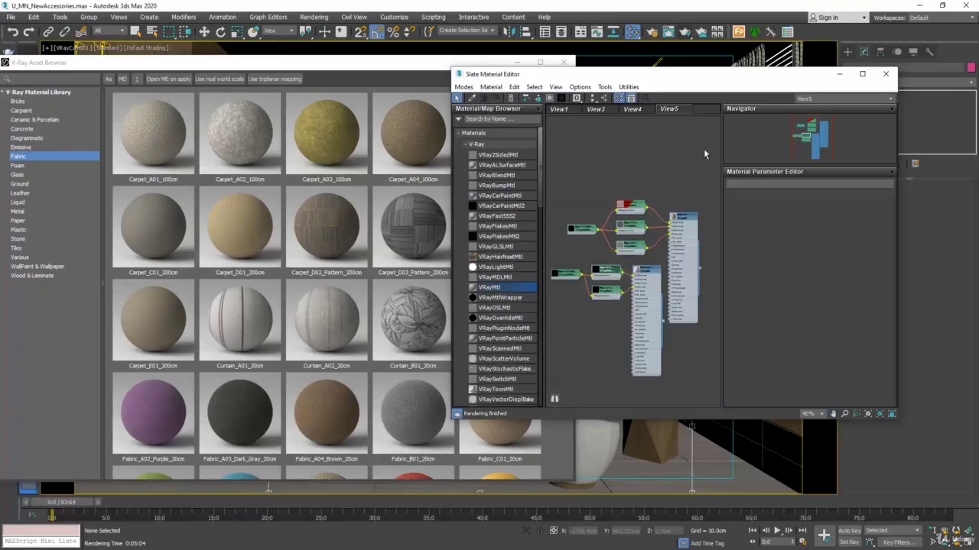
Step: Select the whole marble node tree and move it well away from the fabric material's nodes
left_click_drag(704, 148, 572, 249)
middle_click_drag(573, 249, 549, 235)
scroll(535, 227, "down", 4)
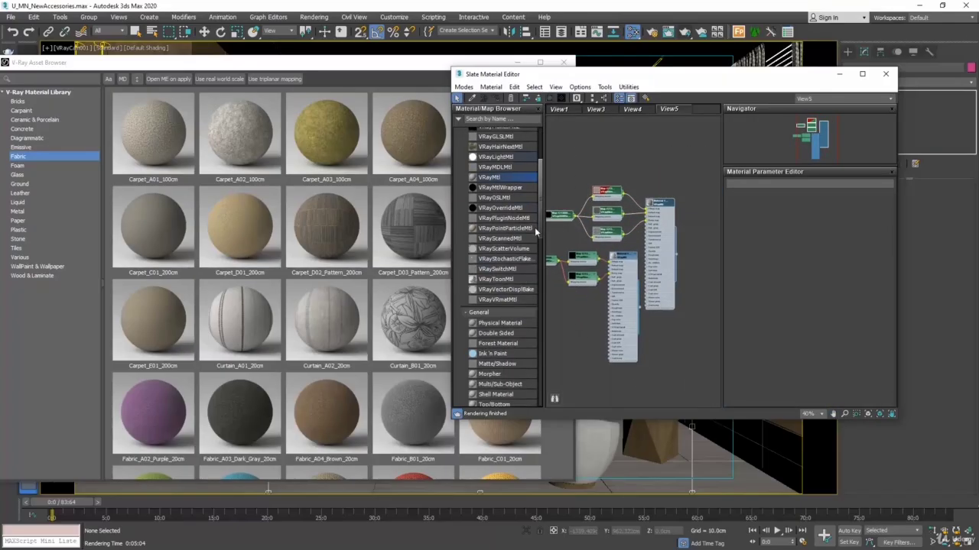
left_click_drag(659, 201, 798, 200)
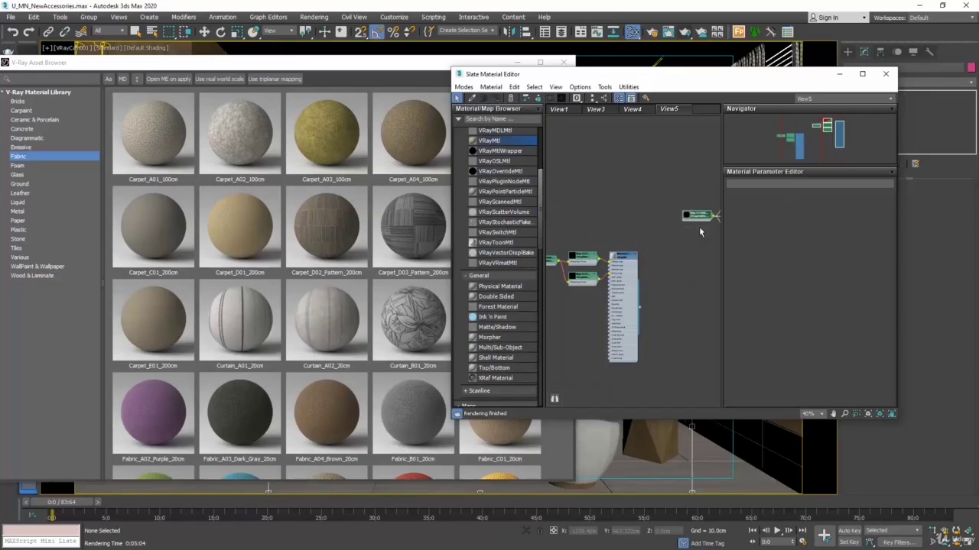
Step: Create a new material editor view named View6
right_click(699, 117)
left_click(722, 120)
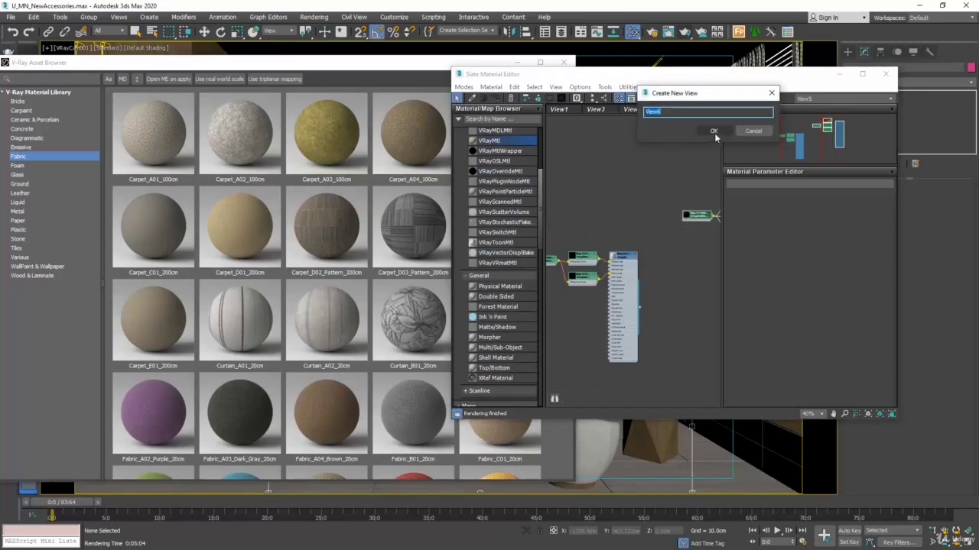
left_click(705, 132)
Step: Add the Fabric_A01_20cm library material to View6 and bring its bitmap nodes into view
left_click_drag(501, 78, 604, 86)
left_click(495, 303)
right_click(496, 303)
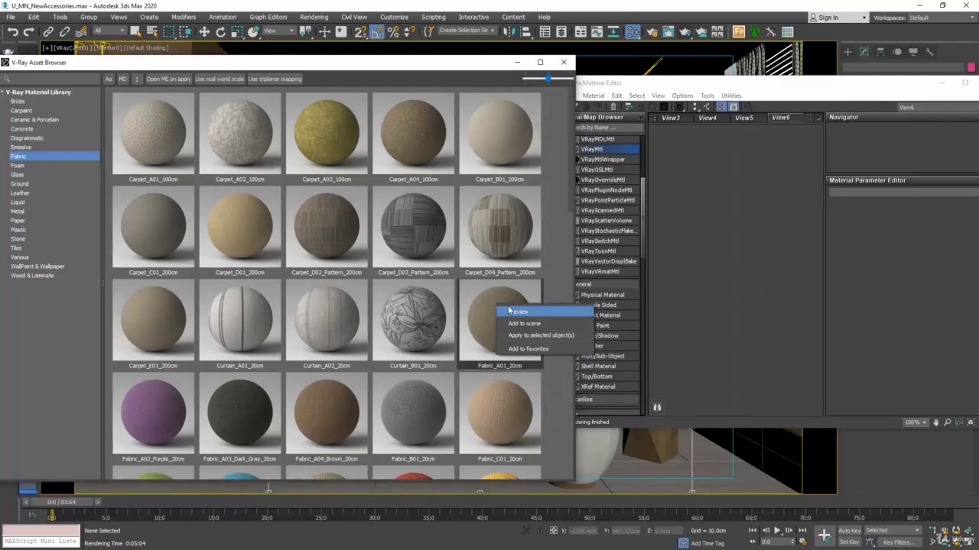
left_click(518, 323)
left_click_drag(722, 84, 420, 71)
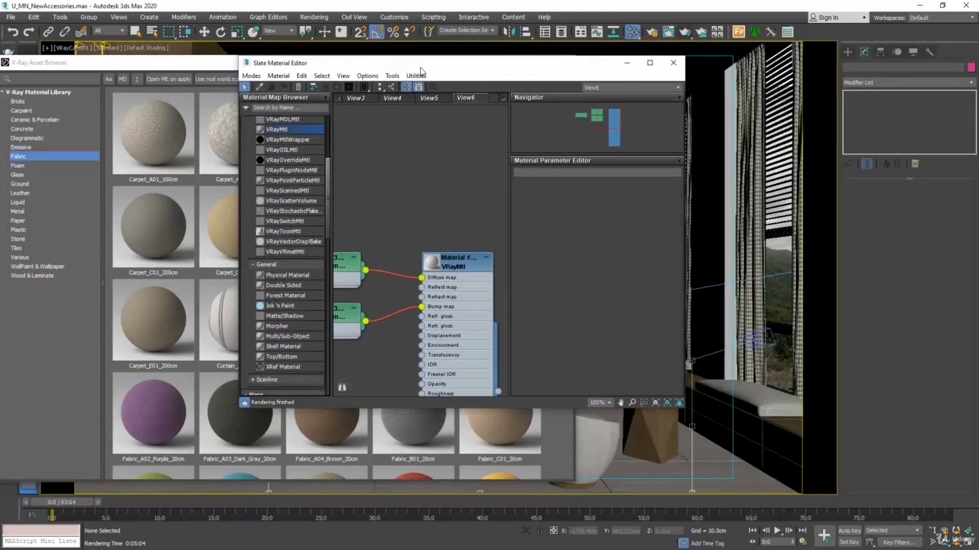
middle_click_drag(409, 184, 496, 166)
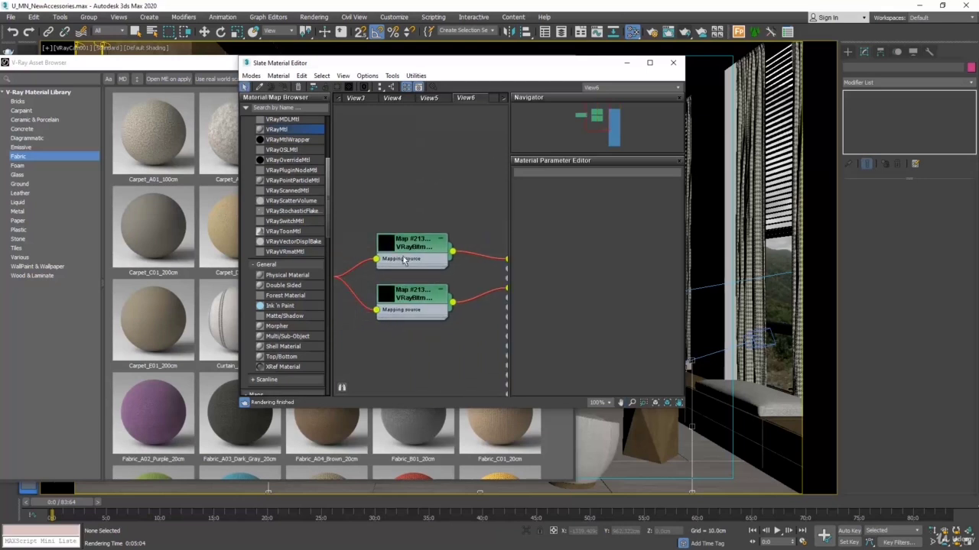
Step: Open Asset Tracking and refresh the list of scene assets
left_click(10, 17)
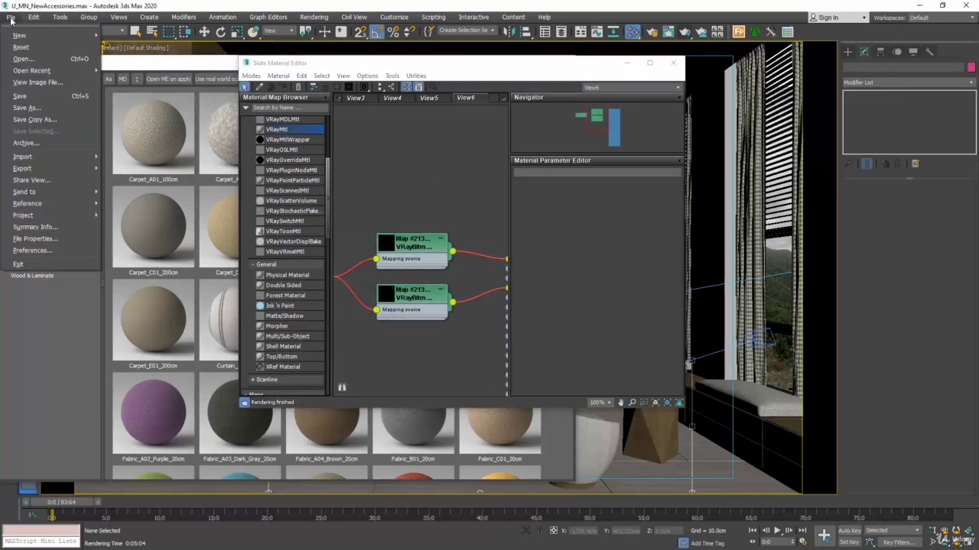
mouse_move(46, 204)
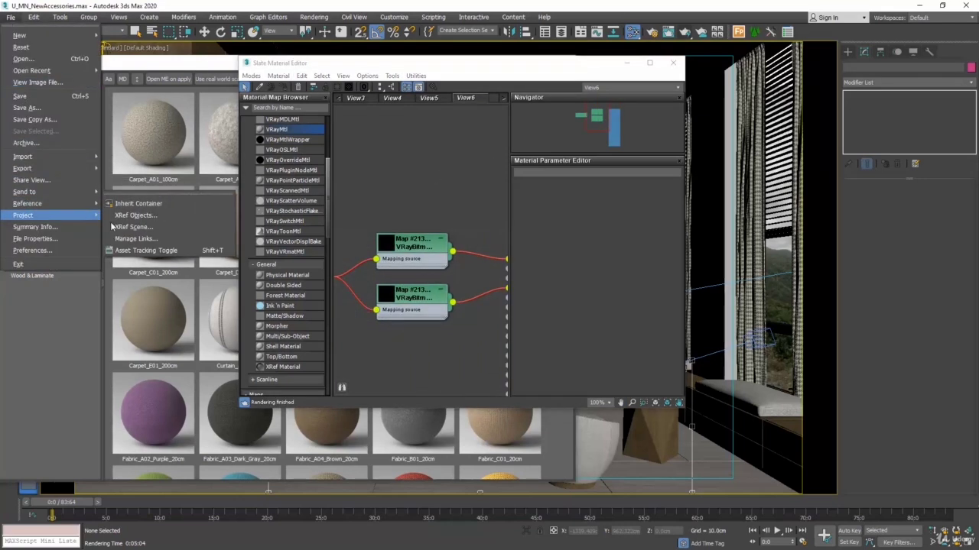
left_click(140, 250)
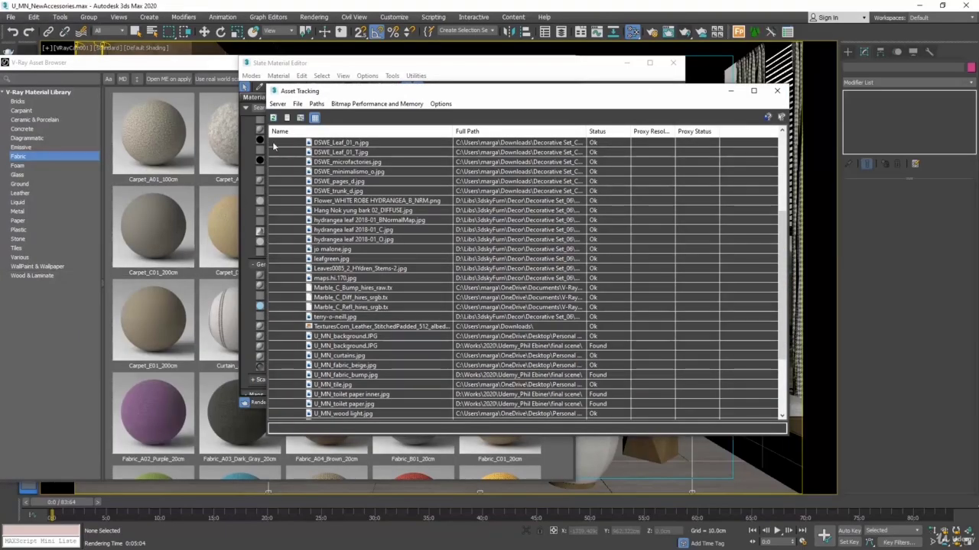
left_click(273, 119)
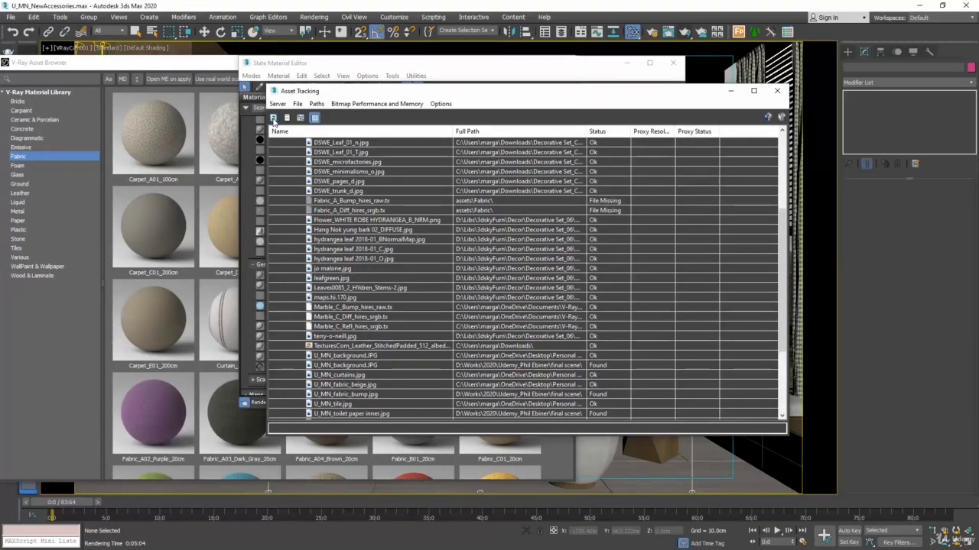
Step: Relink the missing Fabric_A bump and diffuse textures to the V-Ray Material Library's assets\Fabric folder, and close Asset Tracking, the material editor and the asset browser
left_click(427, 200)
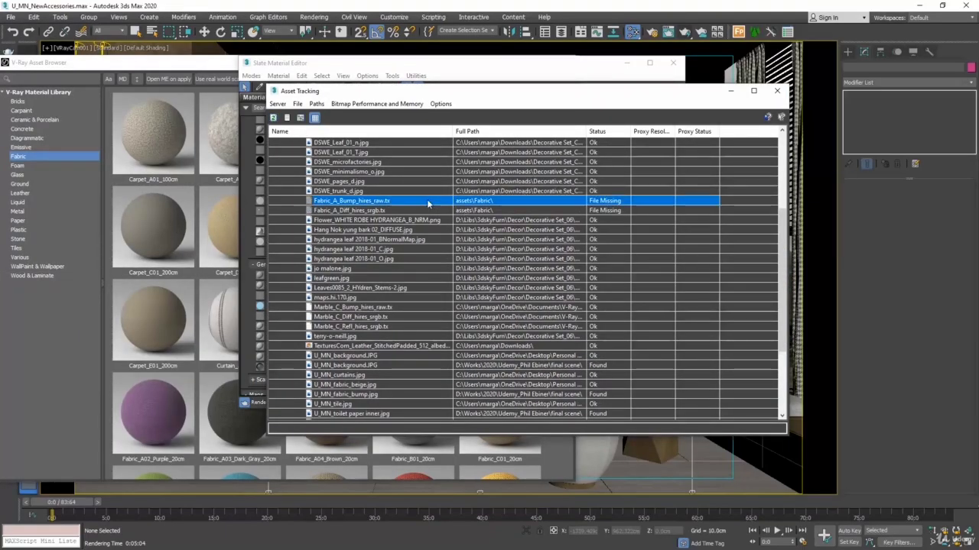
left_click(510, 211, "shift")
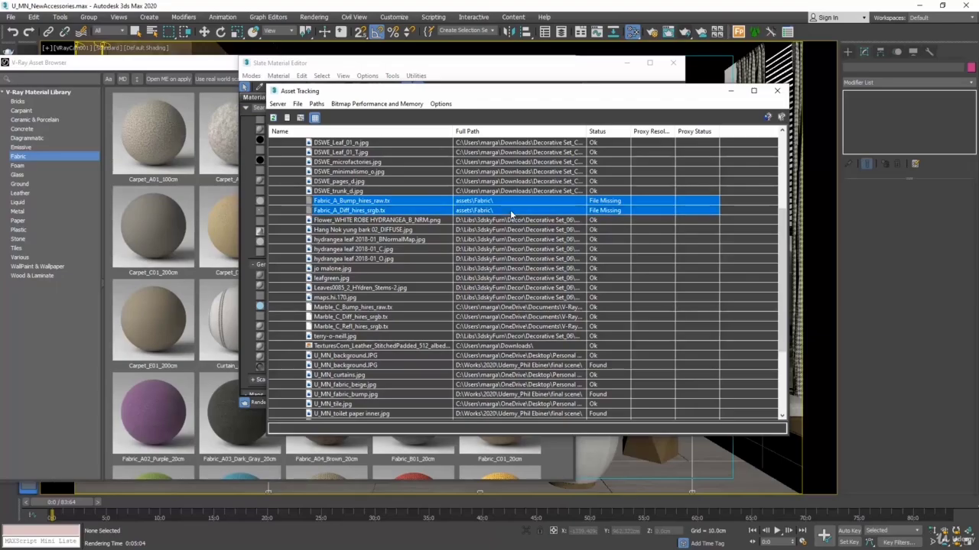
left_click(317, 104)
left_click(342, 142)
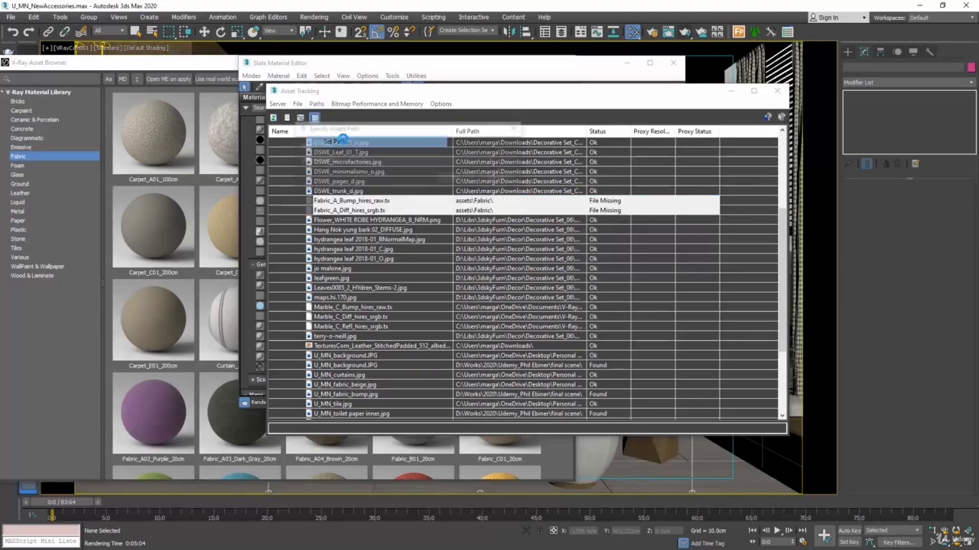
left_click(512, 161)
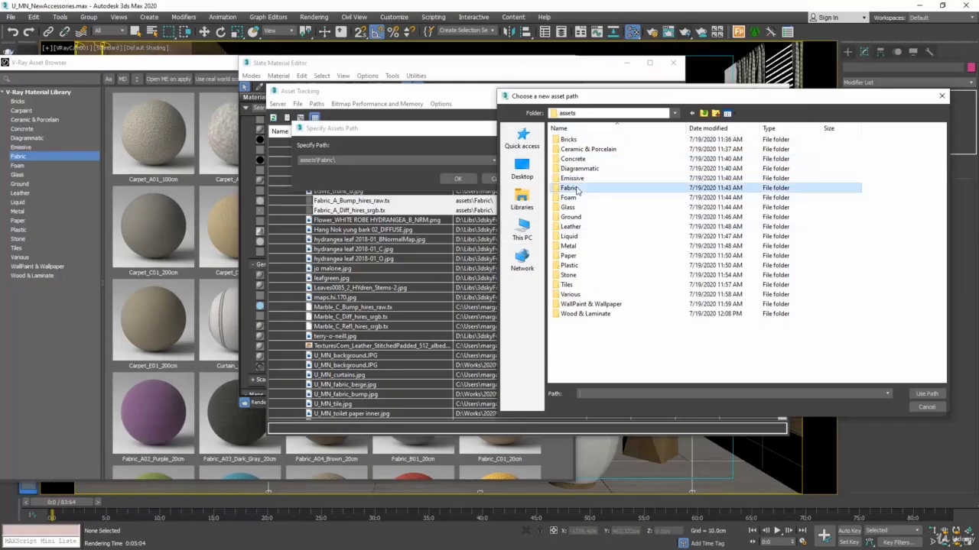
double_click(594, 188)
left_click(926, 395)
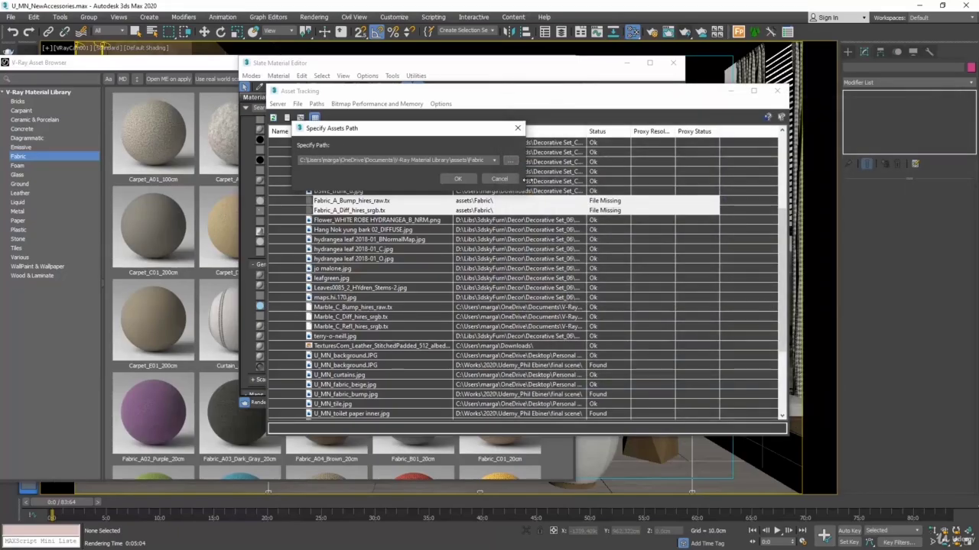
left_click(464, 179)
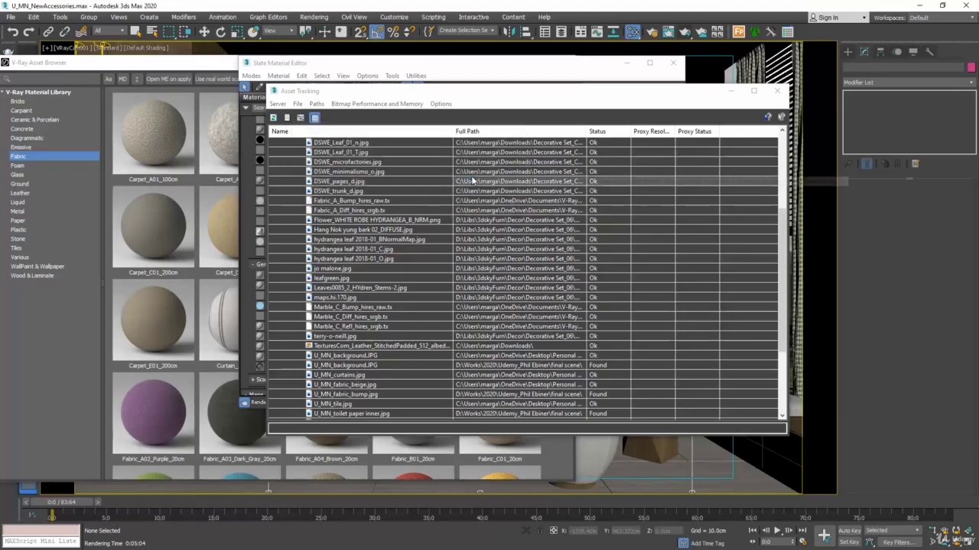
left_click(777, 90)
left_click(671, 66)
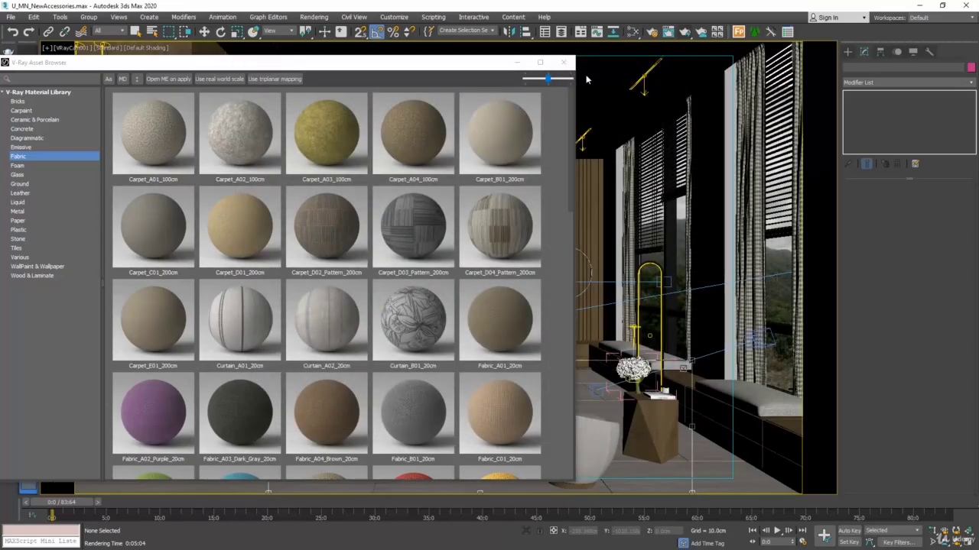
left_click(565, 62)
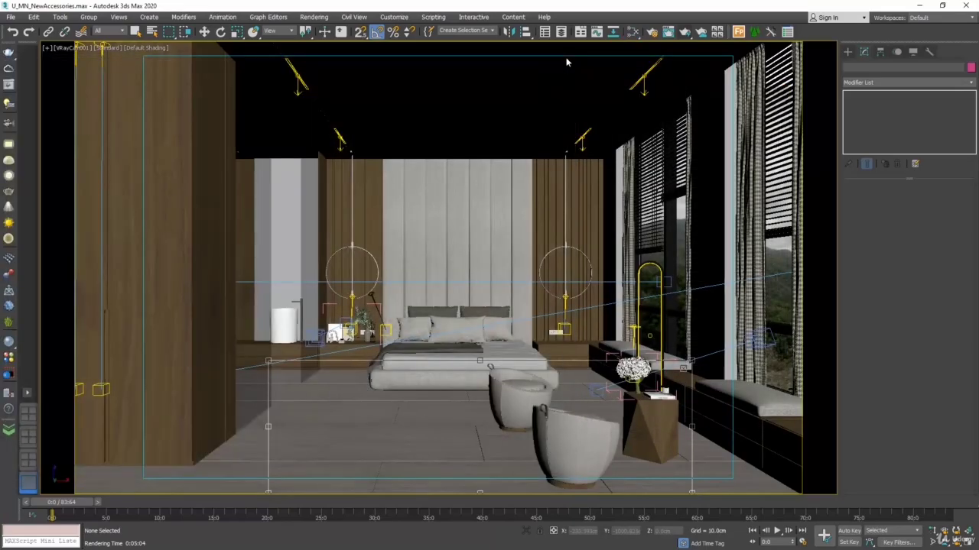
Step: Assign the fabric material from View6 to the front centre pillow, the two back pillows and the throw on the bed
left_click(631, 35)
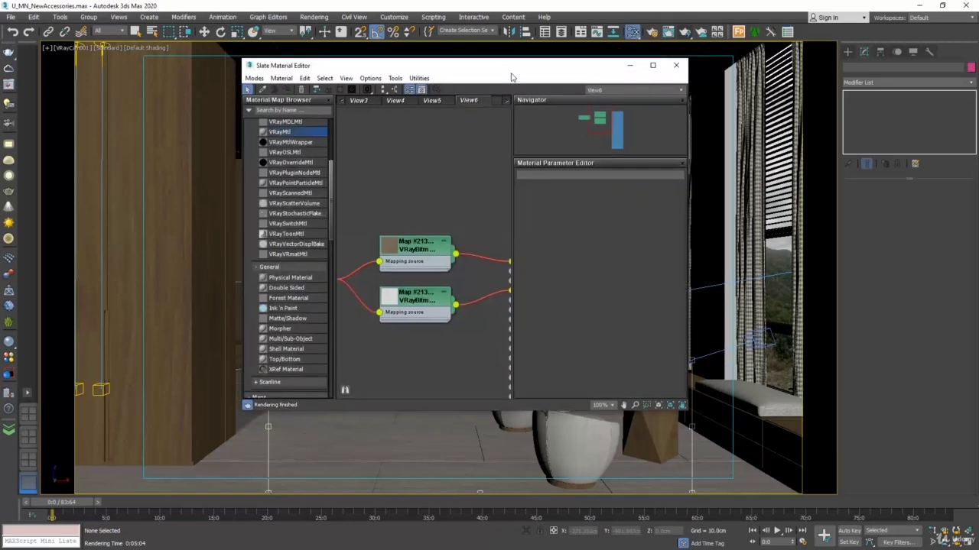
left_click_drag(508, 63, 774, 56)
middle_click_drag(711, 139, 610, 141)
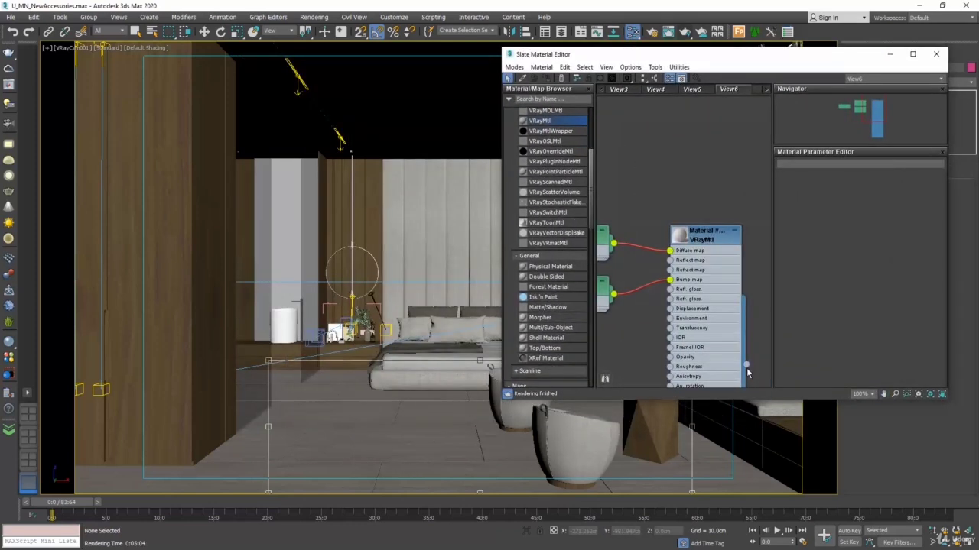
left_click_drag(750, 344, 460, 332)
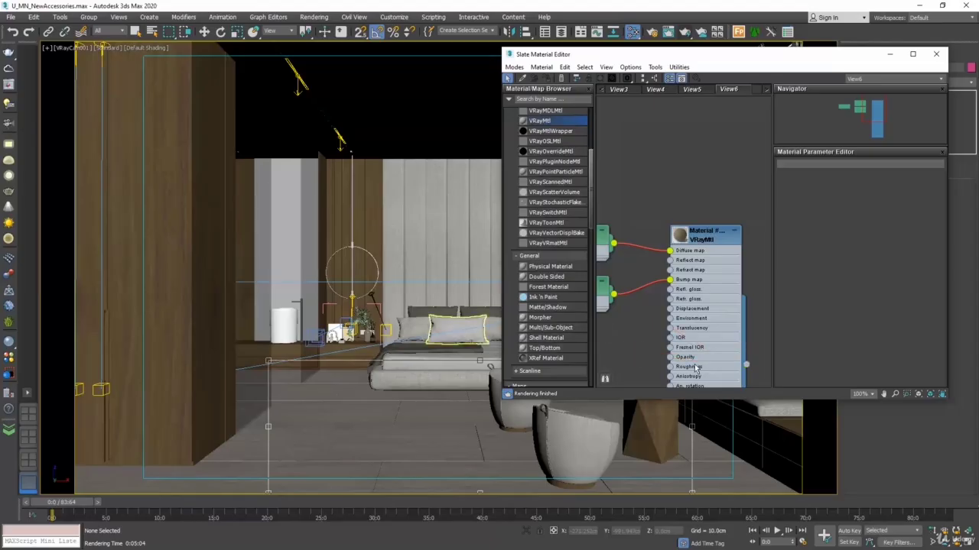
left_click_drag(754, 357, 433, 324)
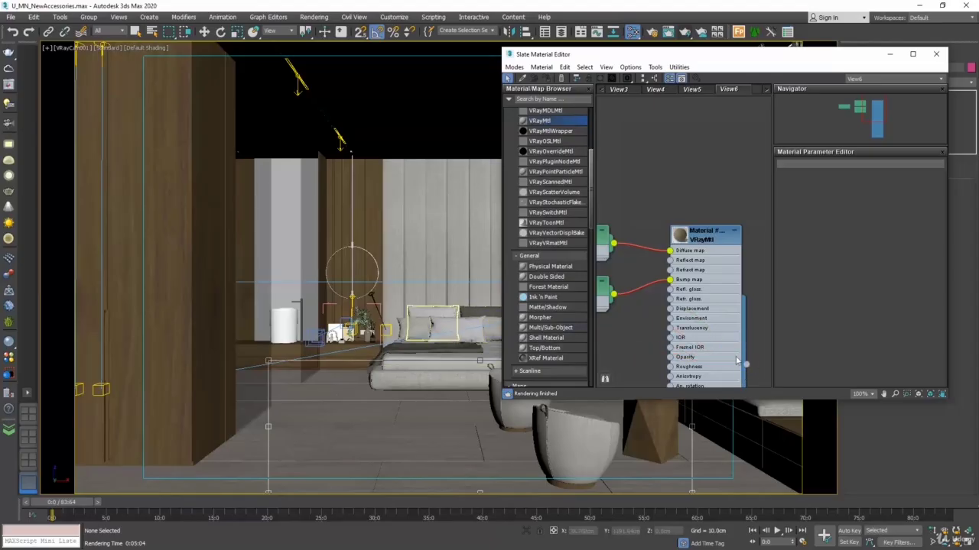
left_click_drag(747, 368, 479, 325)
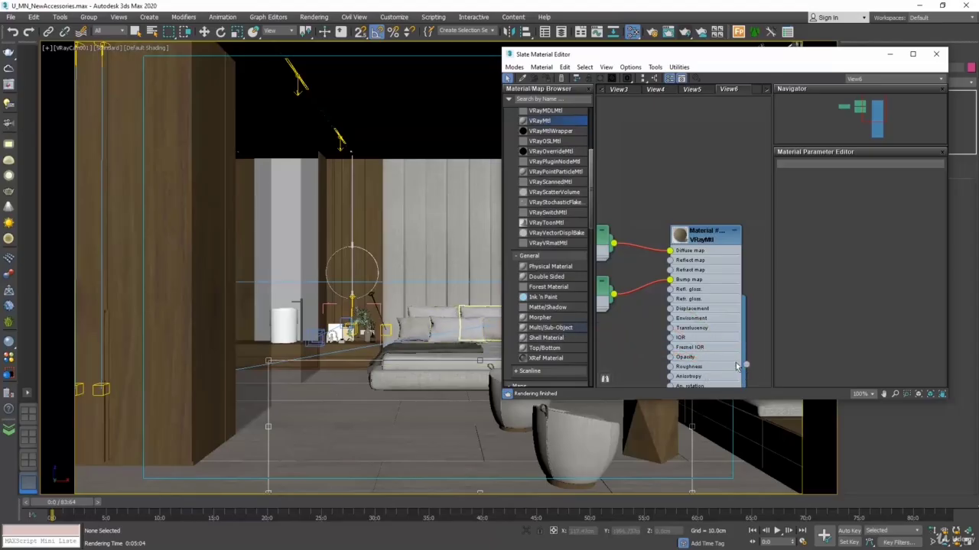
left_click_drag(746, 367, 464, 351)
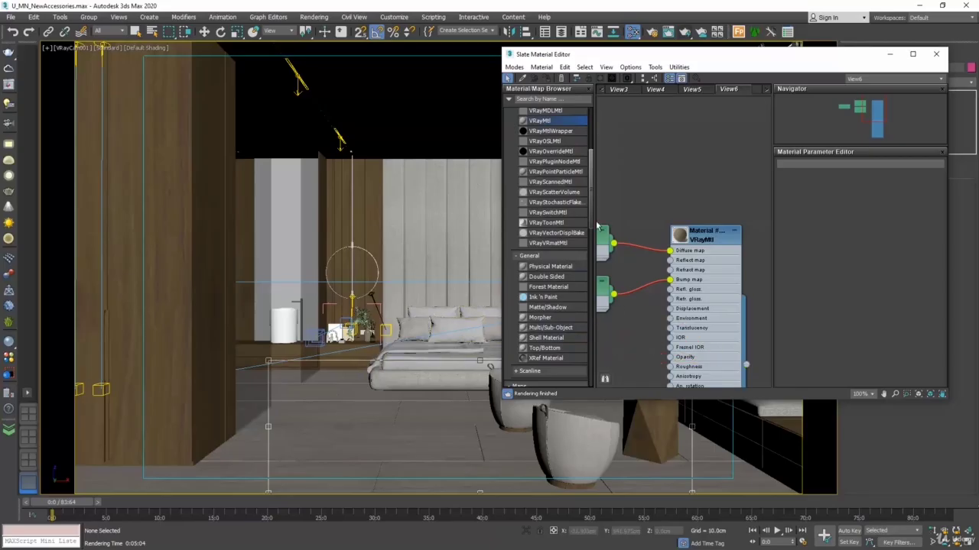
Step: Show the fabric material's diffuse bitmap shaded in the viewport and close the material editor
middle_click_drag(621, 171, 687, 182)
left_click(648, 261)
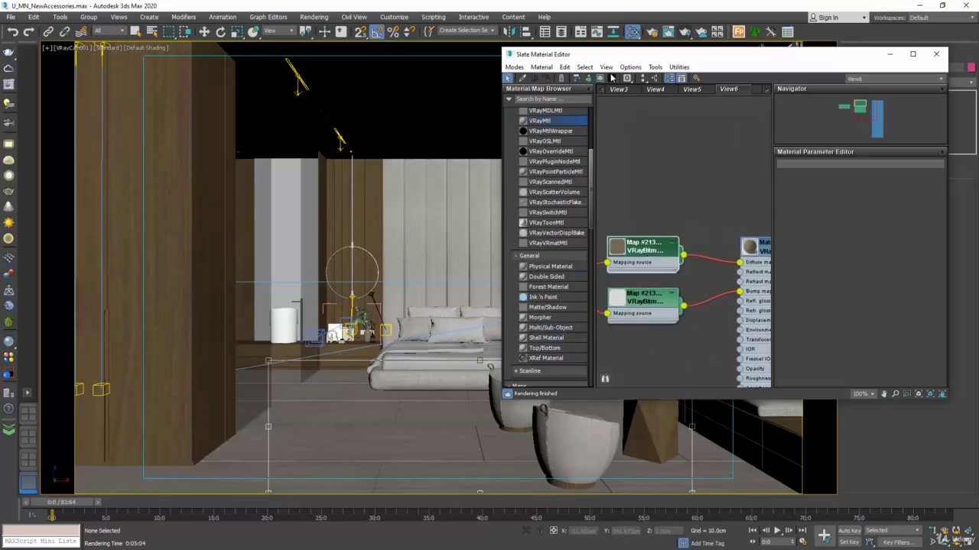
left_click(602, 79)
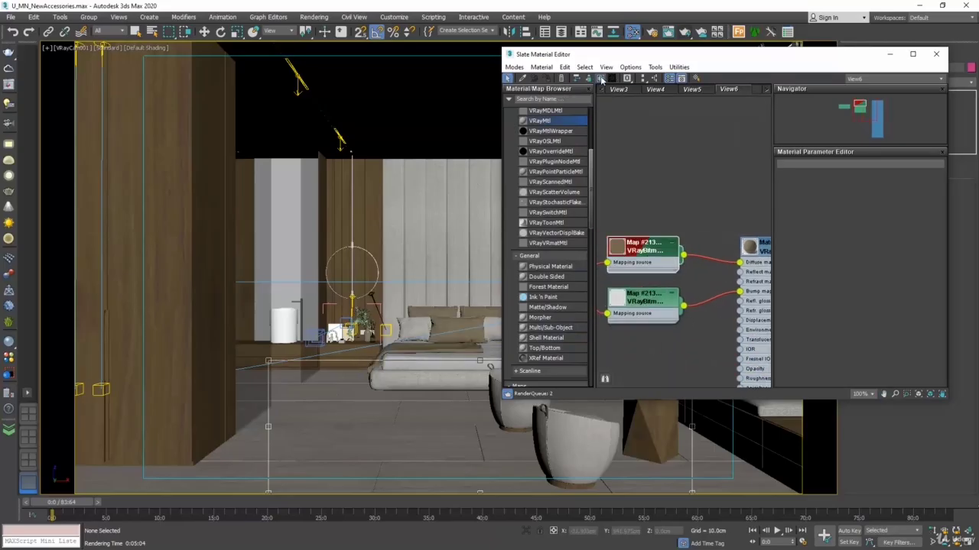
left_click(936, 53)
Step: Move and shrink the render region so it frames the bed, and start a test render
left_click_drag(477, 361, 395, 359)
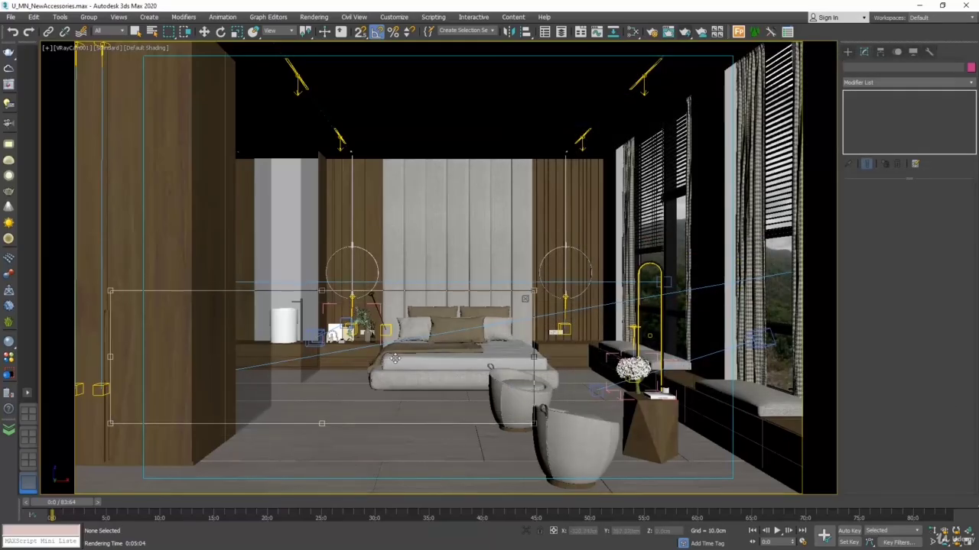
left_click_drag(119, 428, 357, 387)
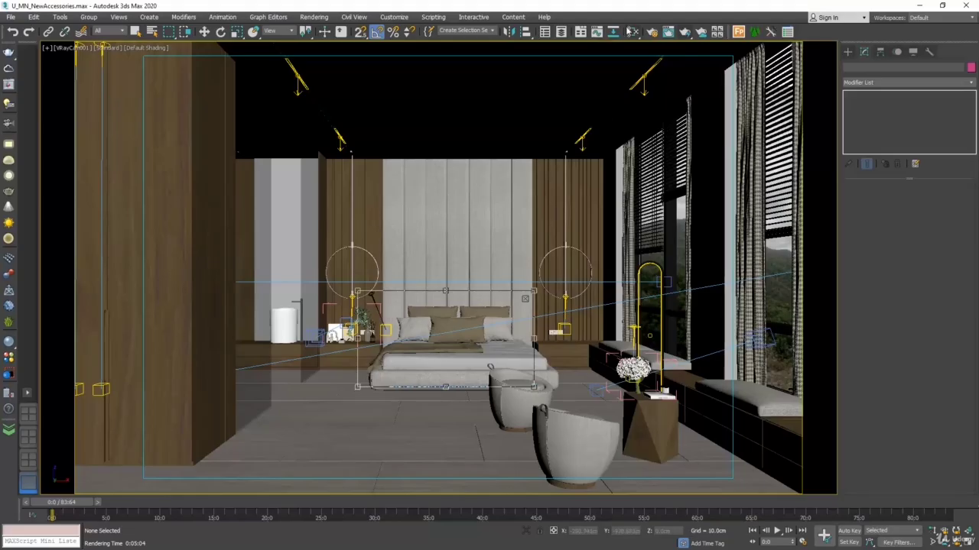
left_click(685, 32)
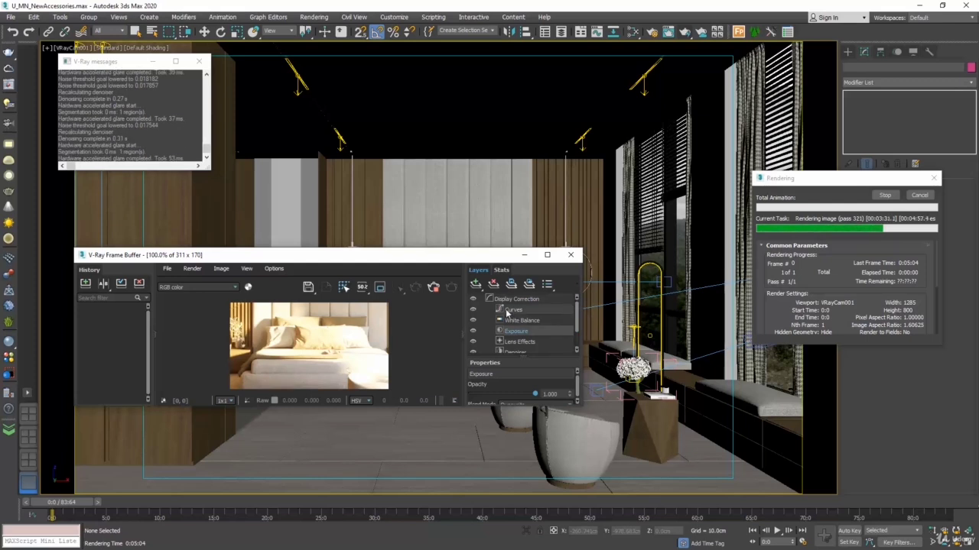
Step: Enlarge the frame buffer and its layer properties, and set the Exposure layer's highlight burn to 0.031 and exposure to 0.118
scroll(506, 317, "down", 2)
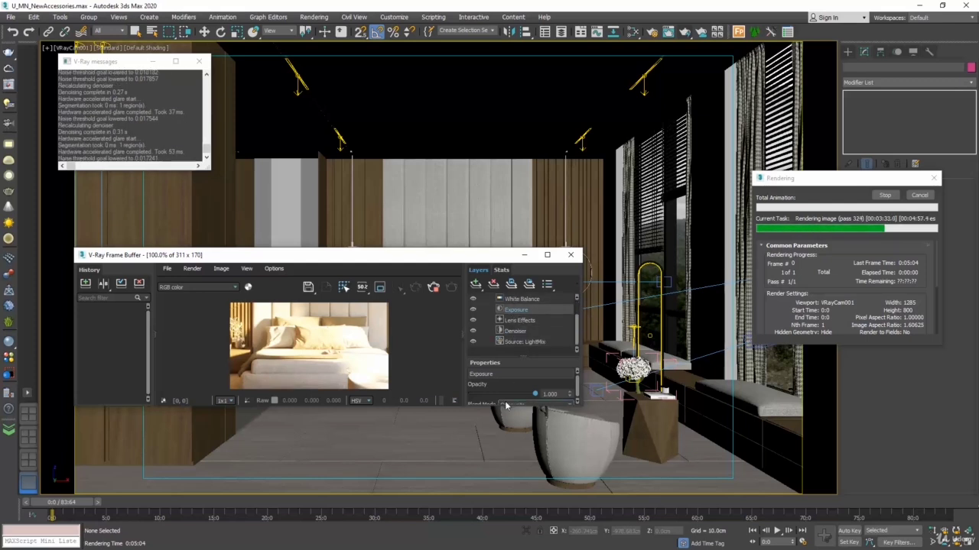
left_click_drag(502, 407, 528, 489)
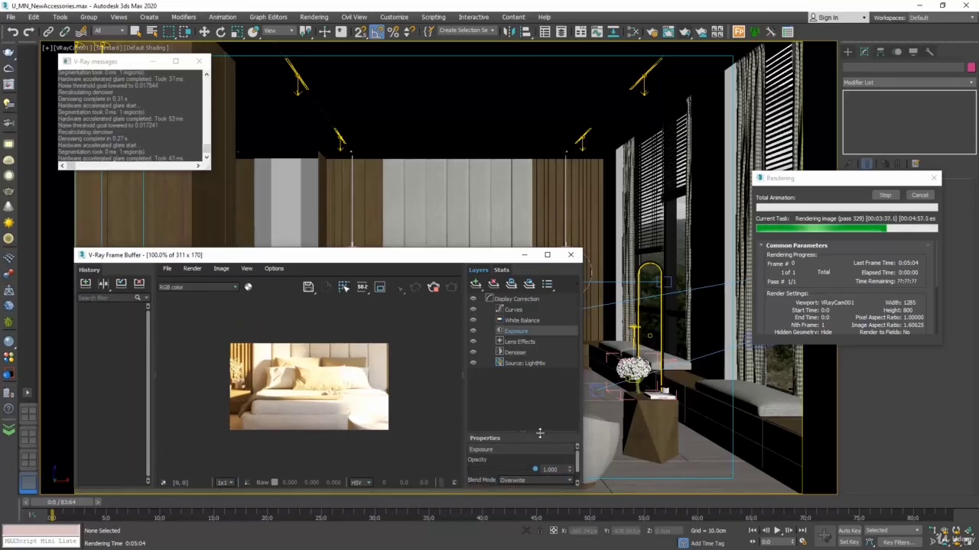
left_click_drag(538, 398, 537, 370)
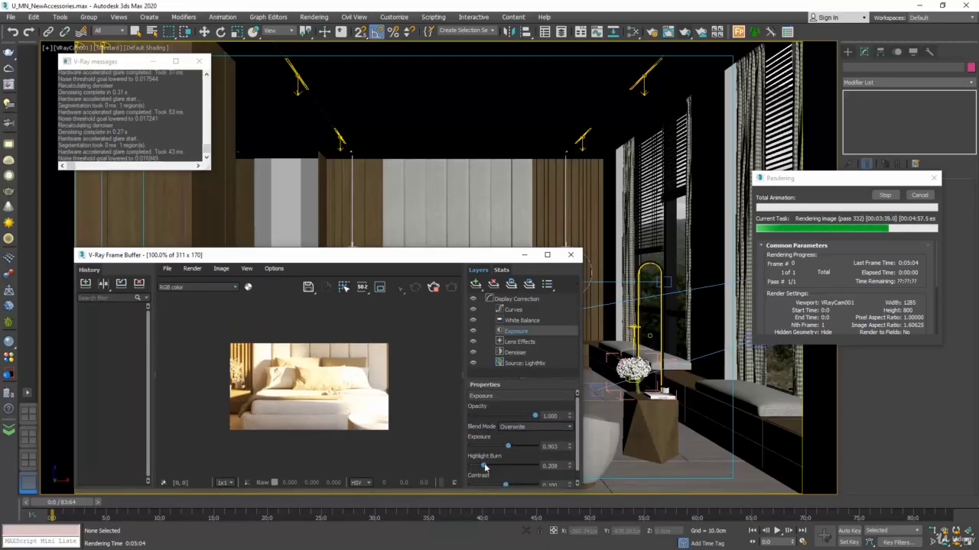
left_click_drag(478, 466, 504, 449)
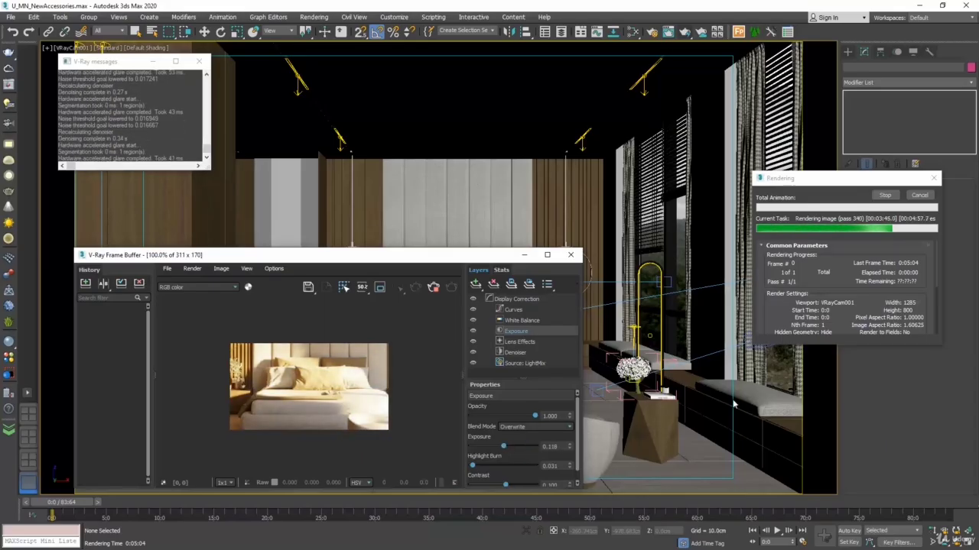
Step: Cancel the running test render and close the frame buffer
left_click(920, 195)
left_click(918, 196)
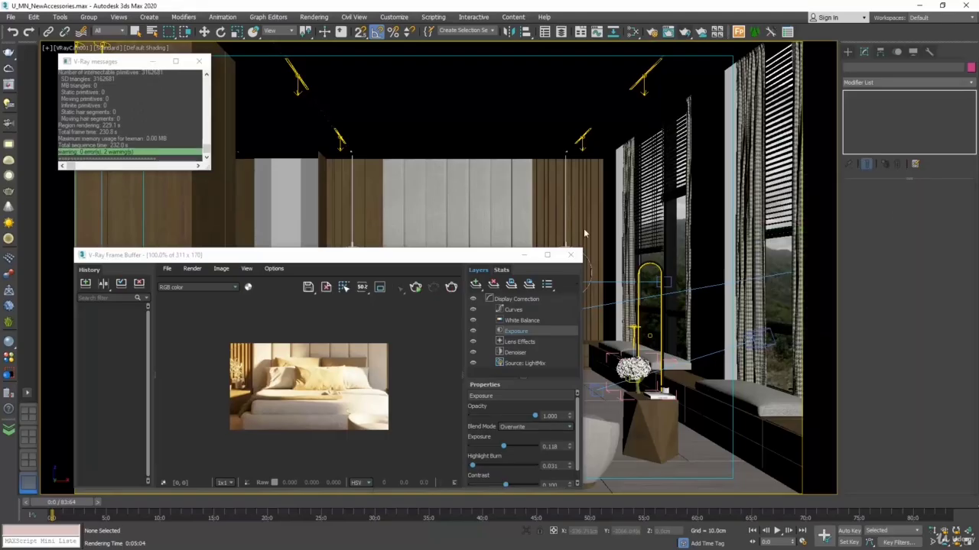
left_click(569, 255)
Step: Reopen the material editor and examine the fabric VRayMtl's parameters and its connected bitmap nodes
left_click(631, 33)
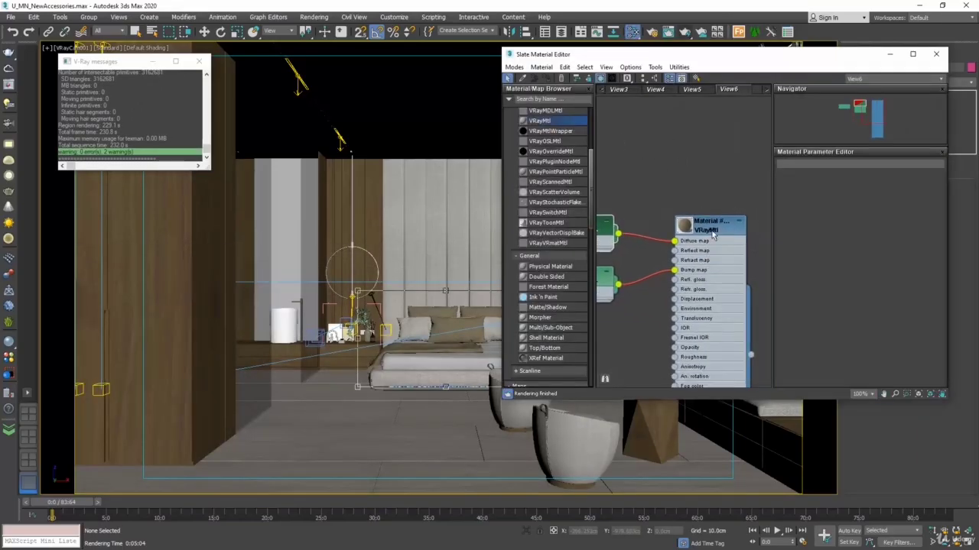
left_click(712, 234)
double_click(679, 243)
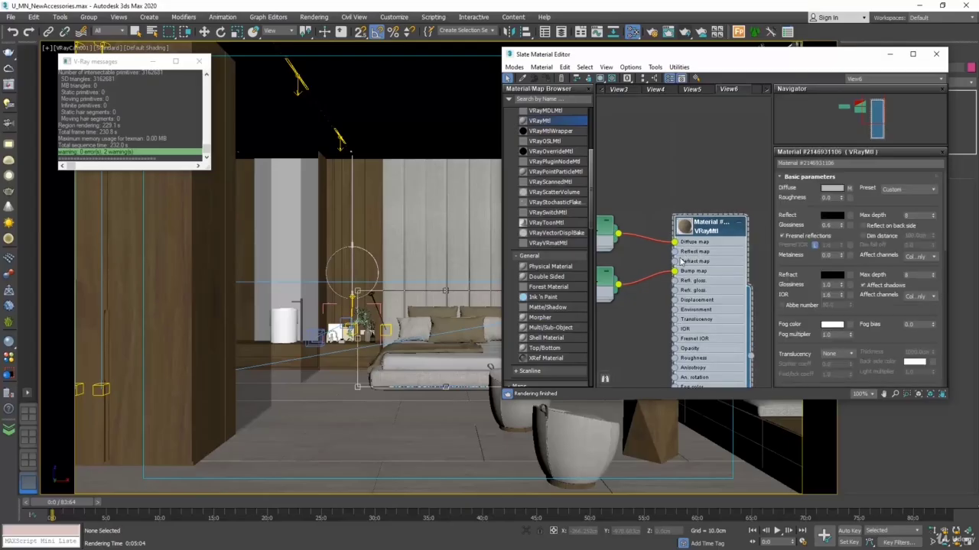
middle_click_drag(630, 271, 719, 260)
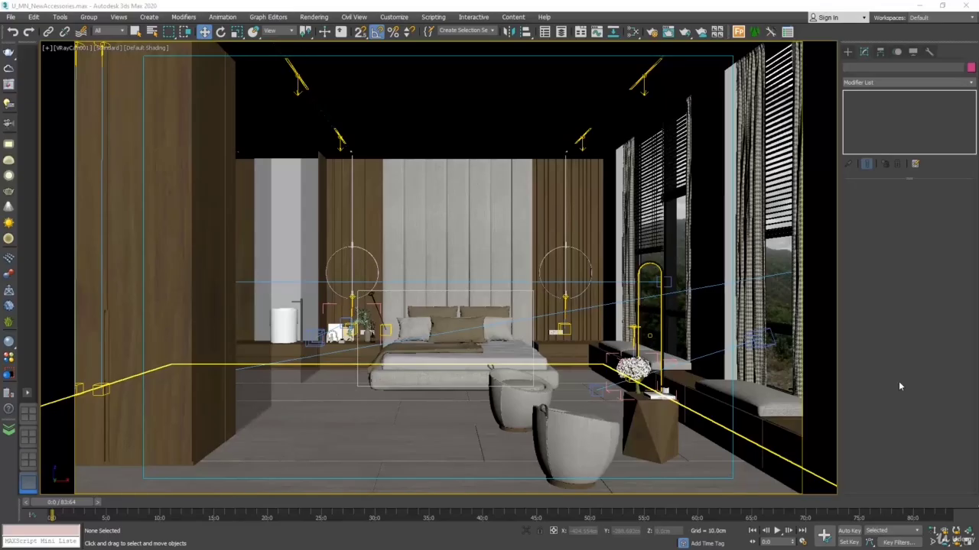
Step: In the Top view, clone the camera facing the bedside decor as a copy centred in front of the bed
left_click(970, 542)
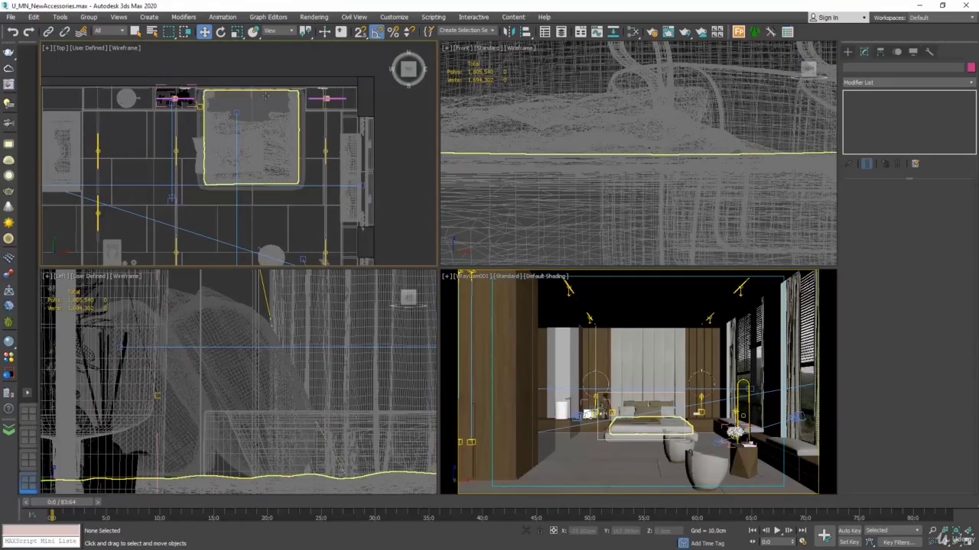
left_click(225, 78)
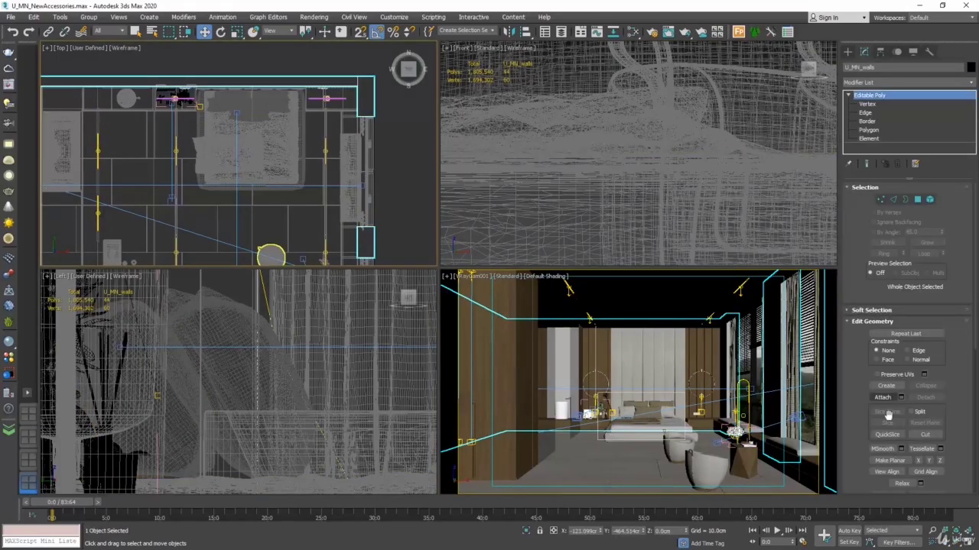
key("alt+w")
left_click(509, 91)
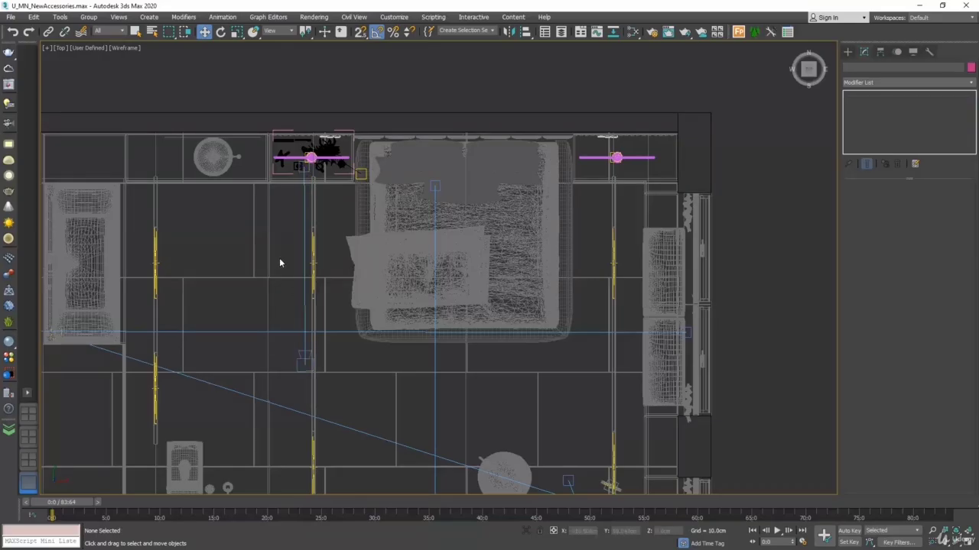
left_click(304, 244)
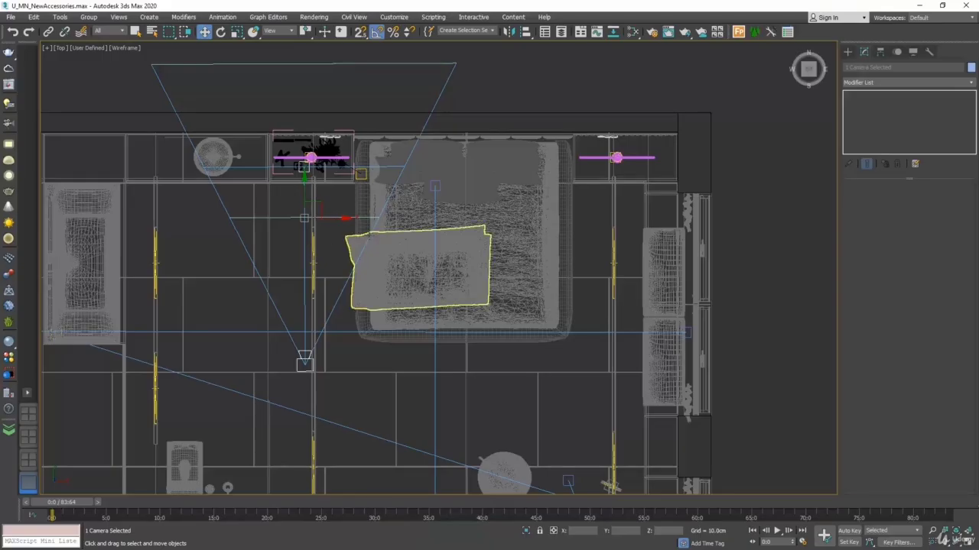
left_click_drag(339, 217, 496, 223)
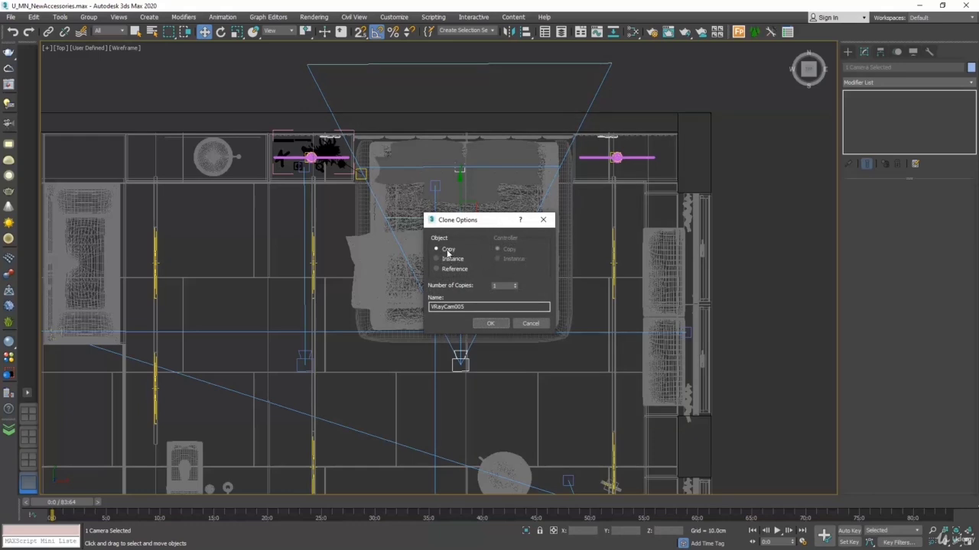
left_click(490, 323)
Step: Return to the four-viewport layout and switch the VRayCam001 viewport to the new VRayCam005 camera
left_click(967, 541)
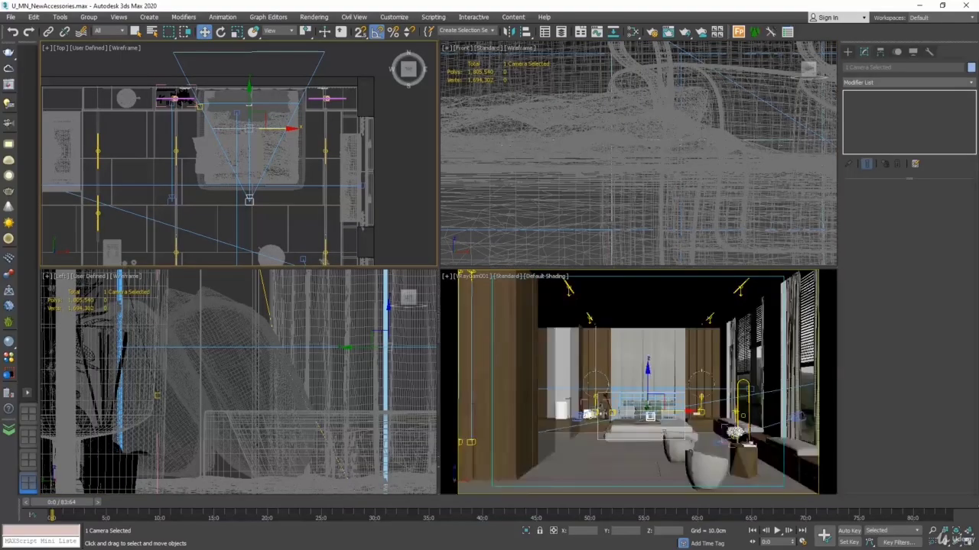
right_click(501, 359)
left_click(475, 281)
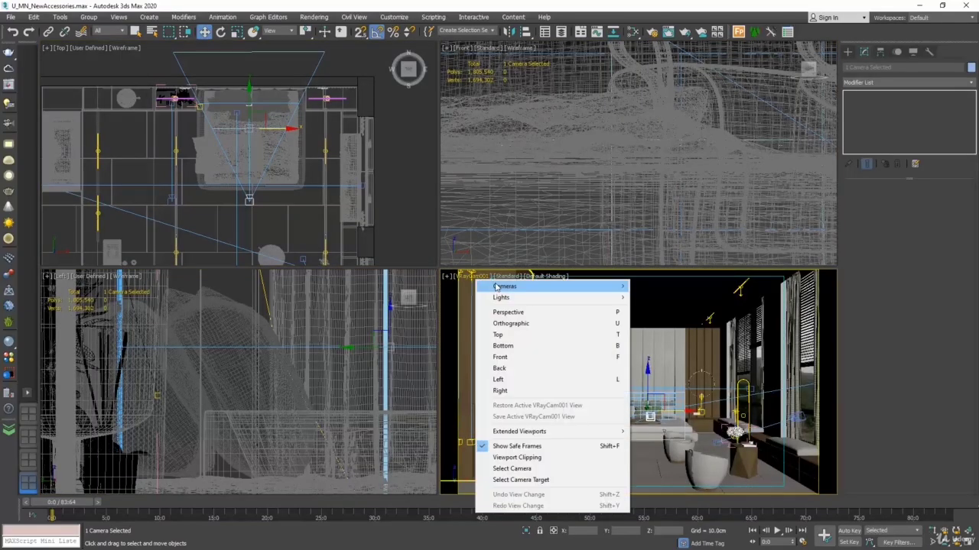
mouse_move(497, 284)
left_click(654, 334)
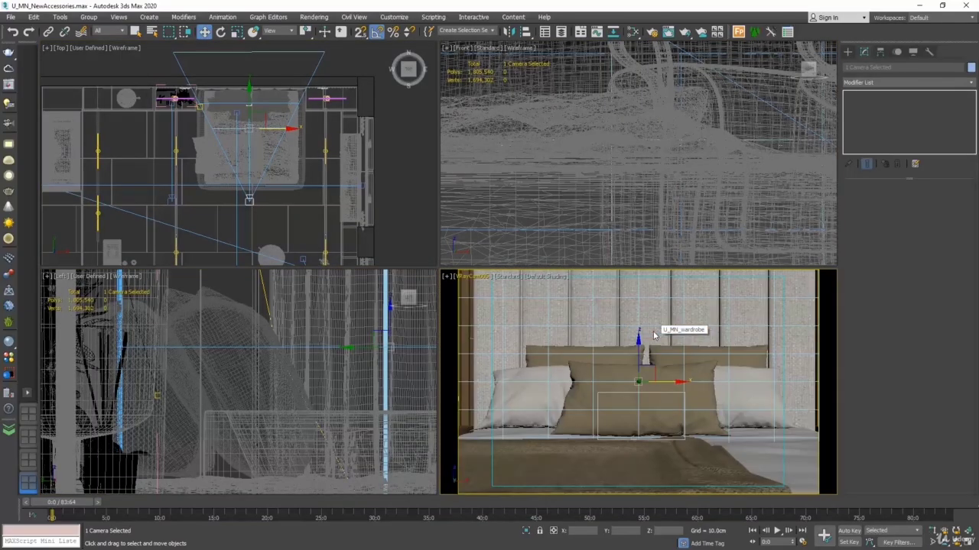
Step: Raise VRayCam005 and its target slightly, and move only the camera about 50 cm closer to the headboard in the Top view
middle_click_drag(268, 64, 270, 95)
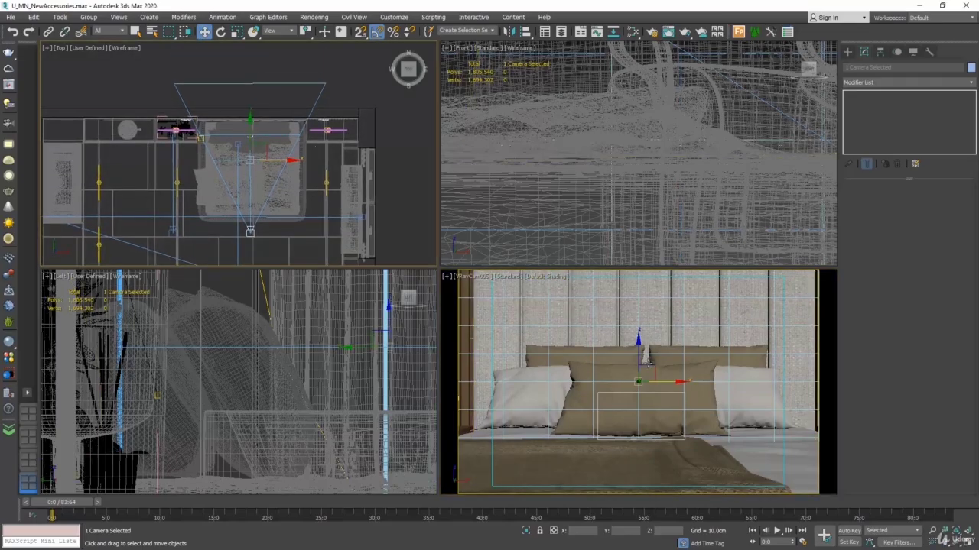
left_click_drag(641, 354, 643, 330)
right_click(263, 73)
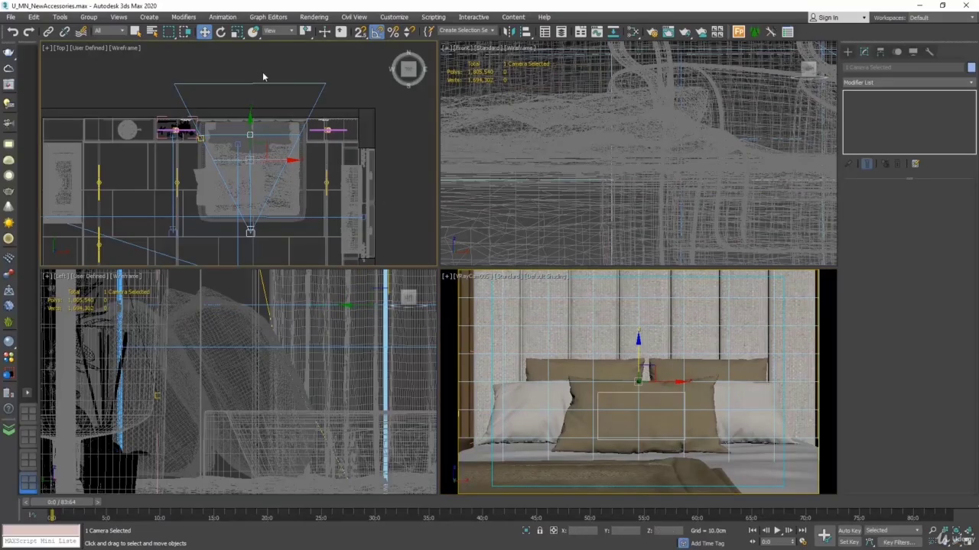
left_click(248, 230)
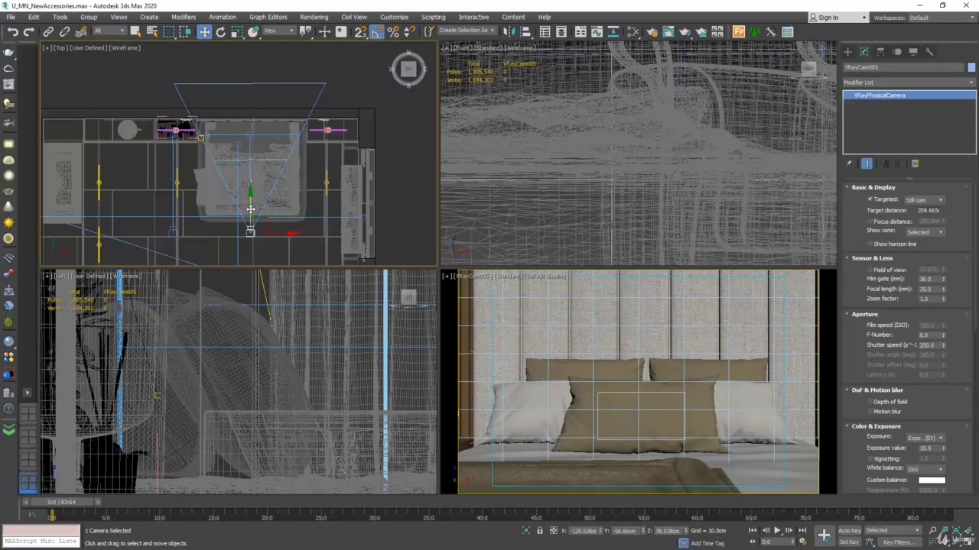
left_click_drag(253, 212, 257, 187)
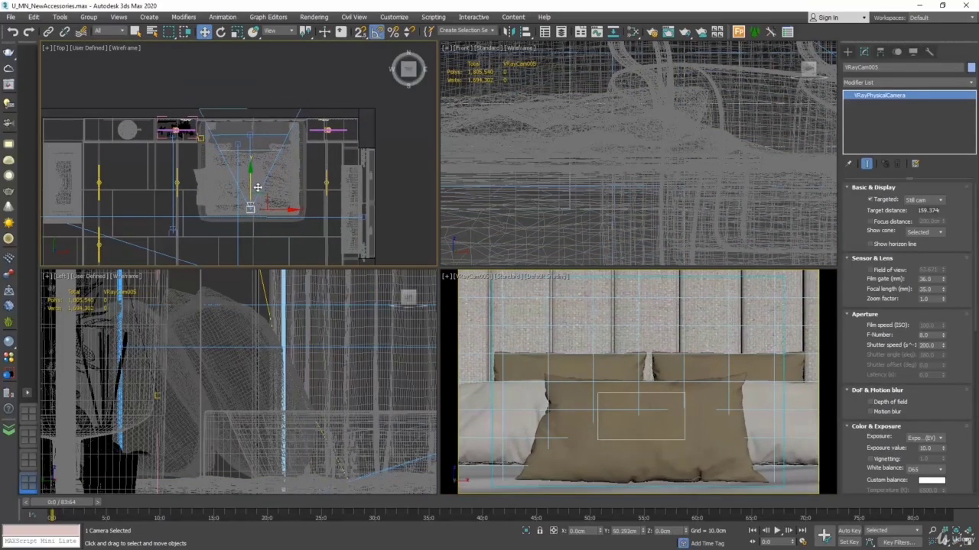
Step: Maximize the VRayCam005 viewport to show the close-up of the pillows and headboard
right_click(519, 312)
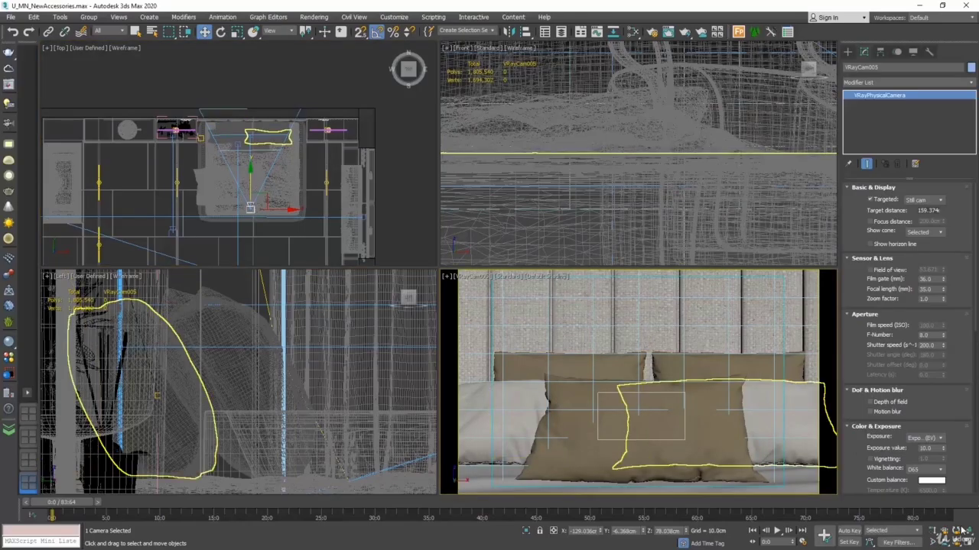
key("alt+w")
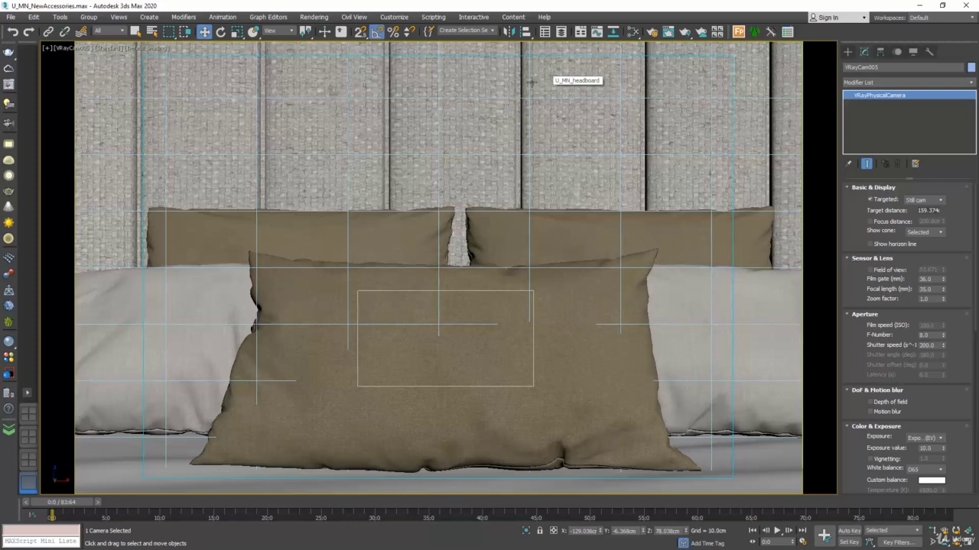
left_click(902, 7)
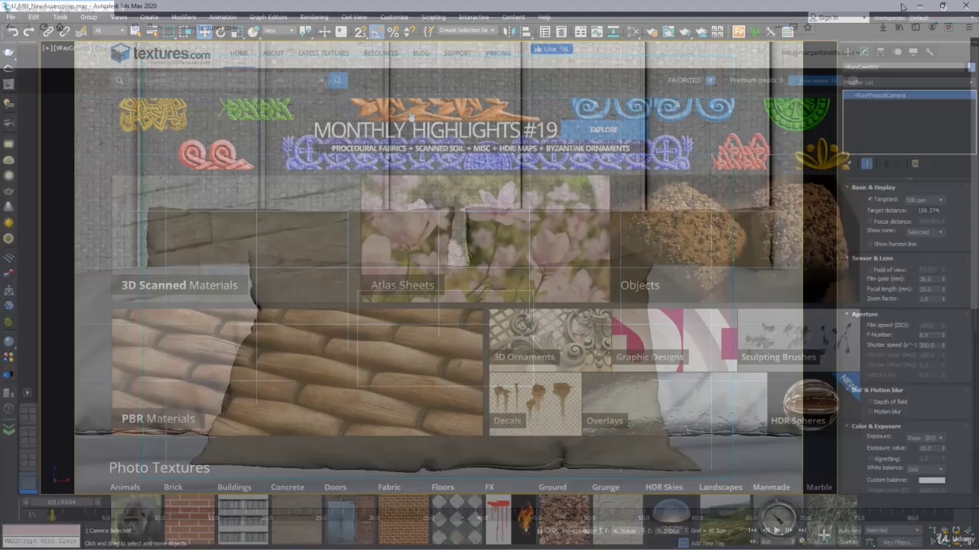
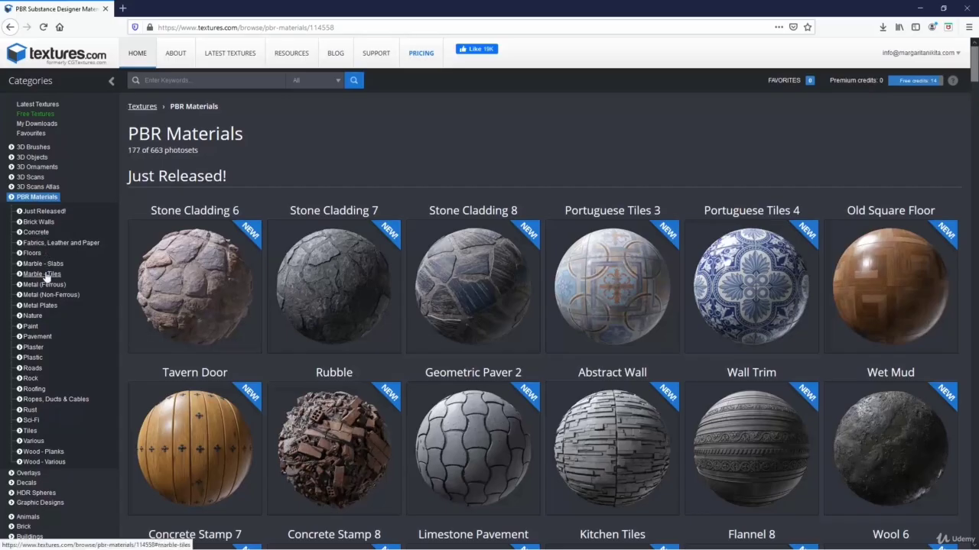
Step: Examine the default flat maps of the Padded Leather material in the Fabrics, Leather and Paper category
left_click(61, 243)
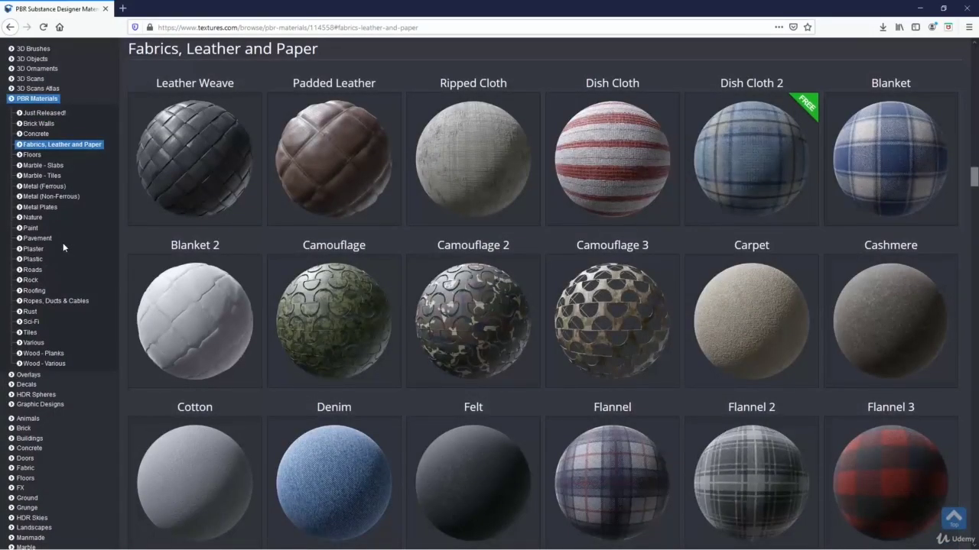
left_click(340, 159)
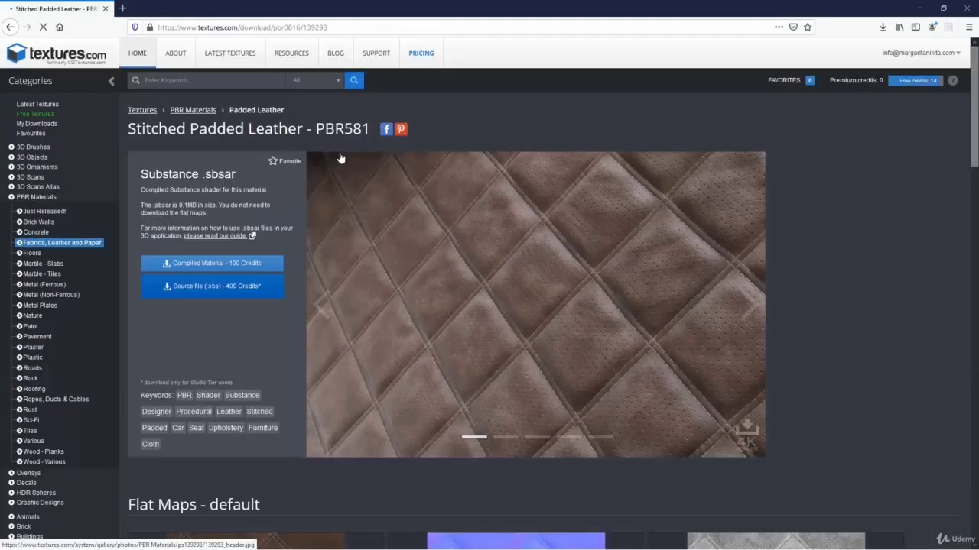
scroll(465, 241, "down", 5)
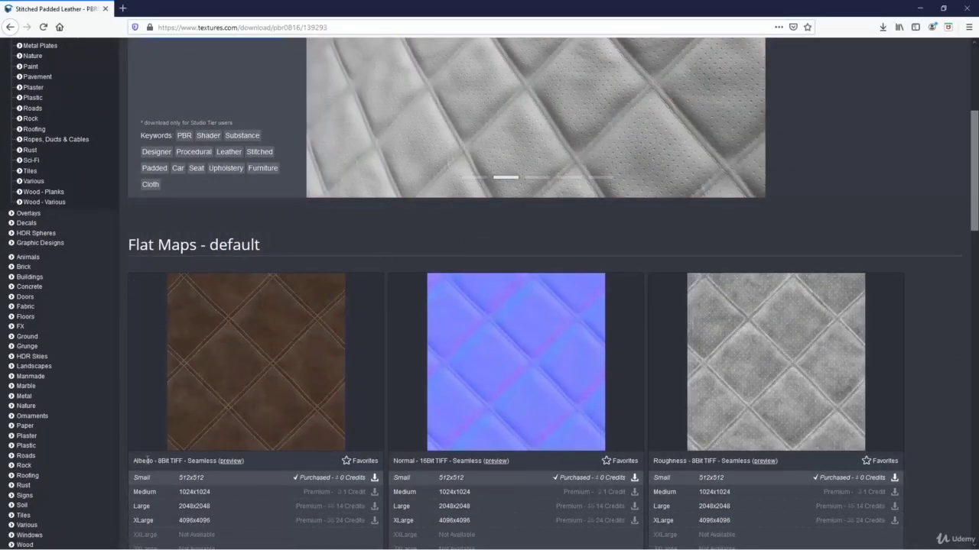
scroll(234, 345, "down", 2)
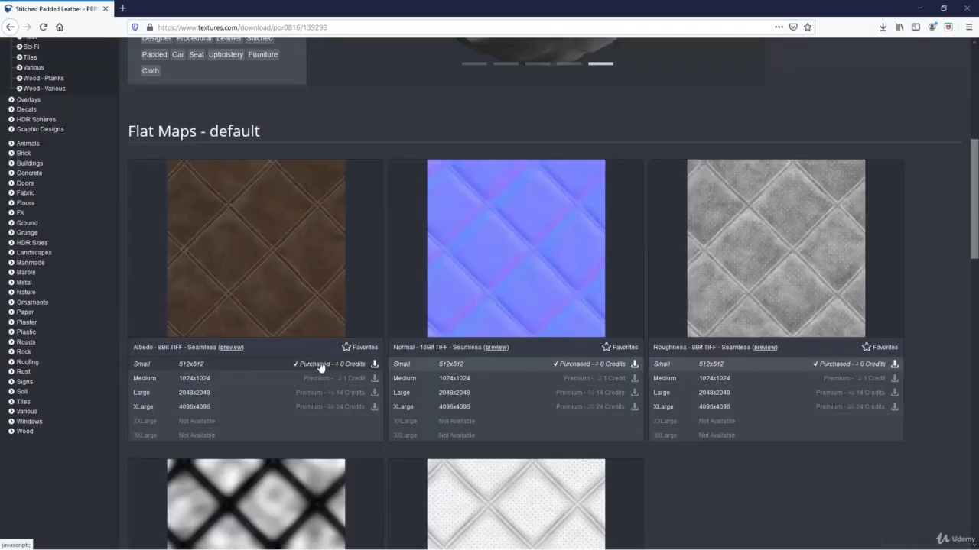
scroll(320, 361, "down", 3)
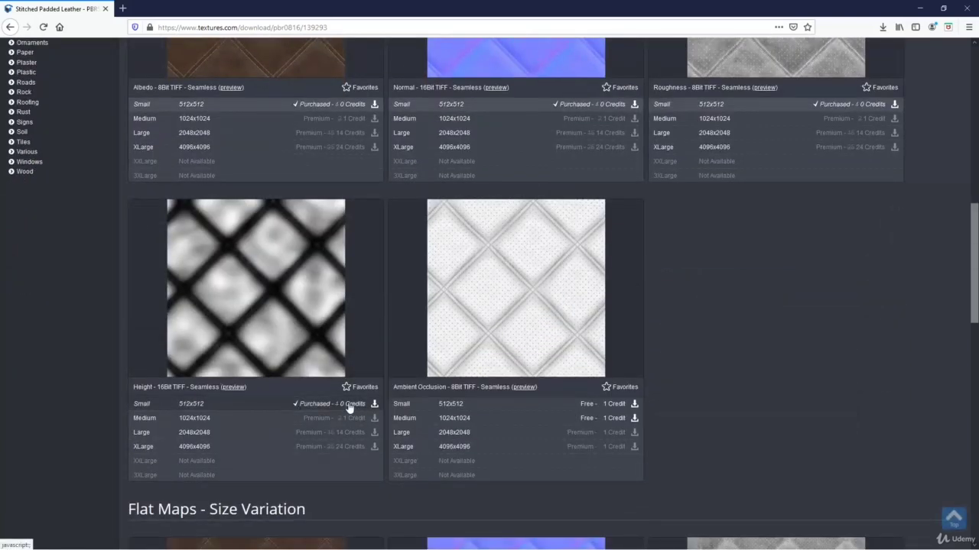
scroll(325, 381, "up", 3)
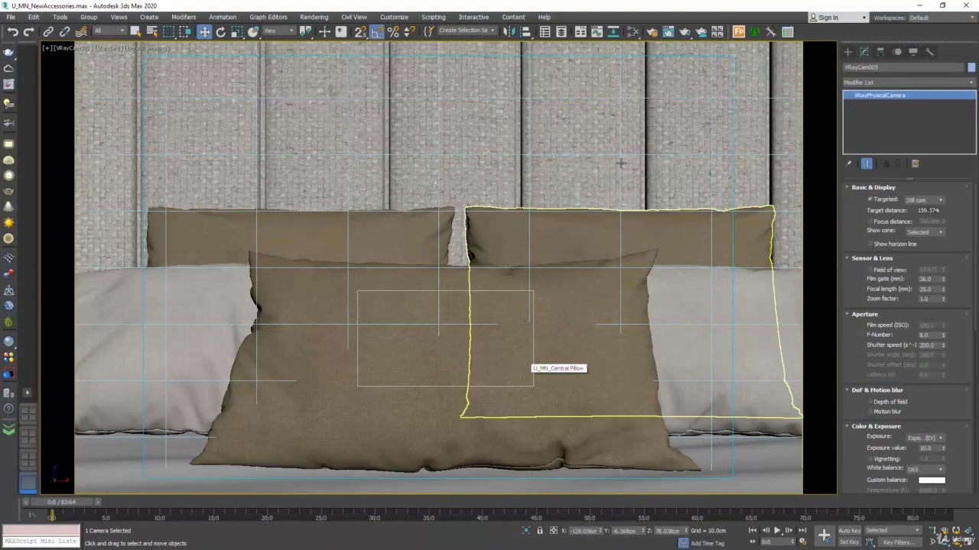
Step: Switch to 3ds Max and create a new empty view in the Slate Material Editor
left_click(633, 33)
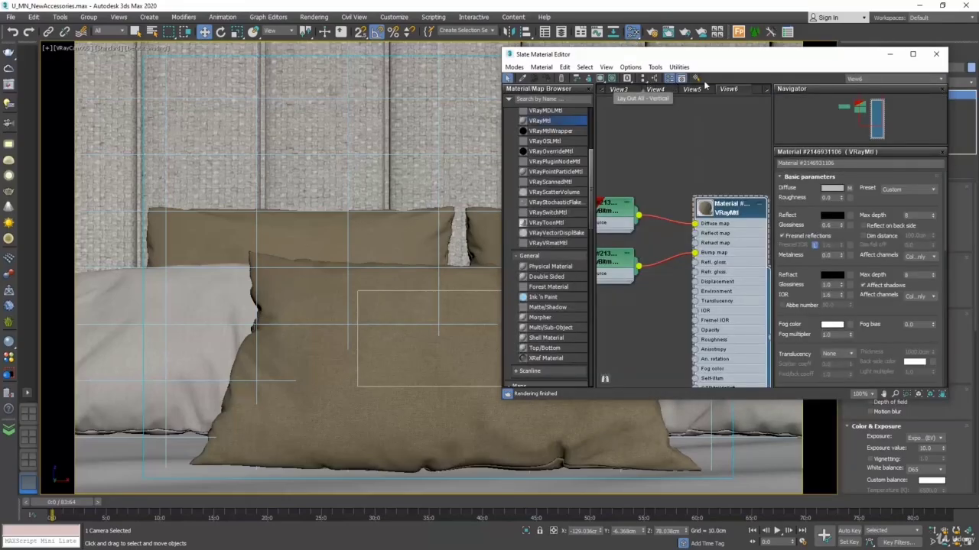
right_click(760, 89)
left_click(776, 95)
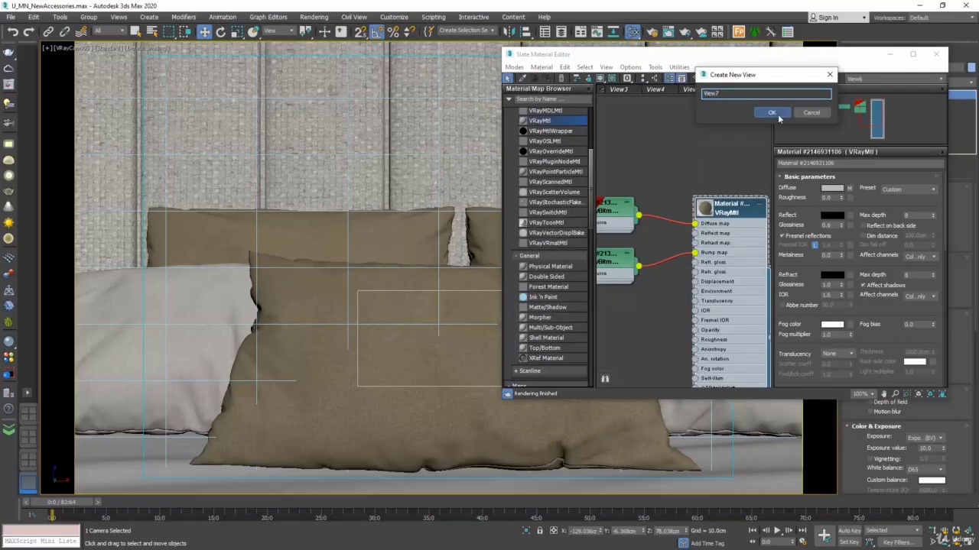
left_click(774, 113)
Step: Add a VRayMtl material to the empty view and assign it to the central pillow
right_click(665, 234)
mouse_move(695, 237)
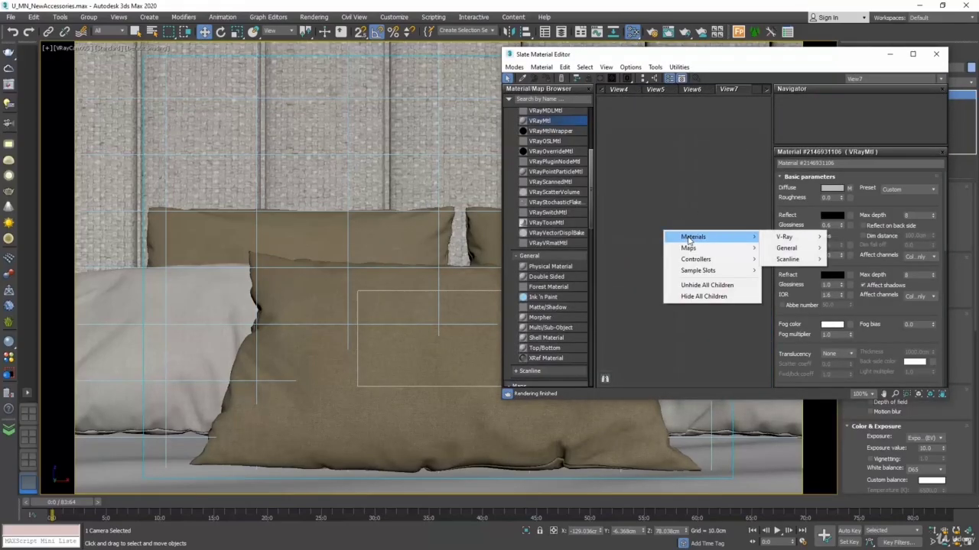
mouse_move(788, 237)
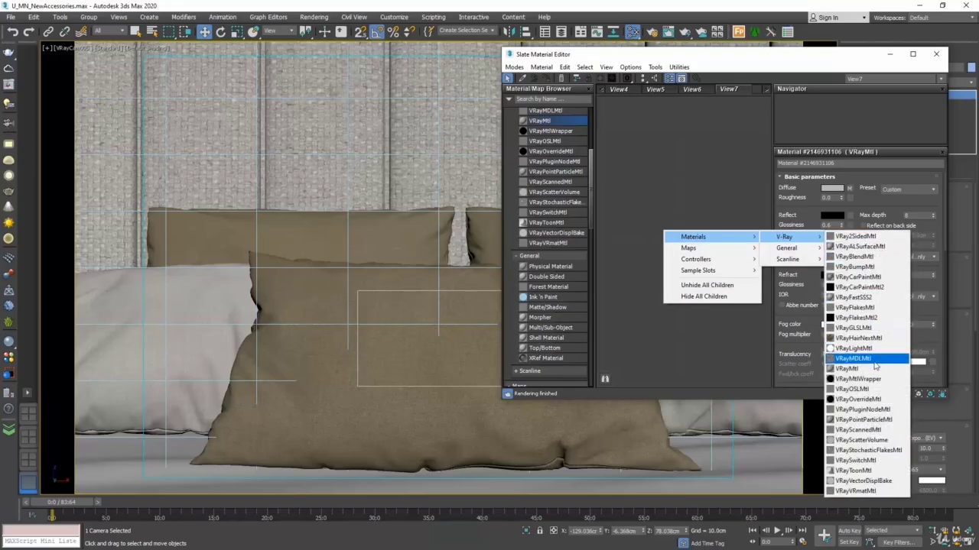
left_click(846, 369)
left_click_drag(654, 239, 692, 146)
left_click_drag(740, 275, 412, 340)
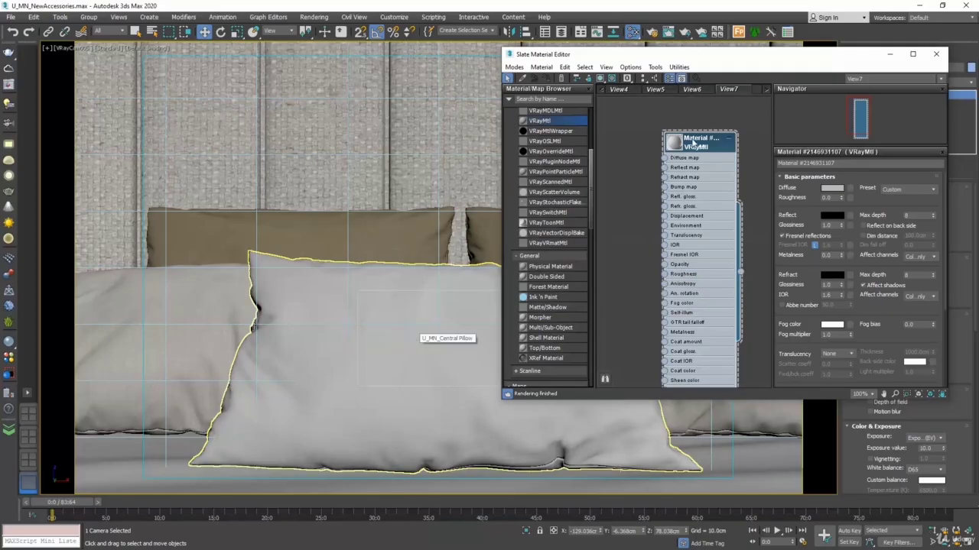
Step: Add a VRayBitmap map beside the new material and connect it to the material's Diffuse map input
right_click(631, 197)
mouse_move(658, 213)
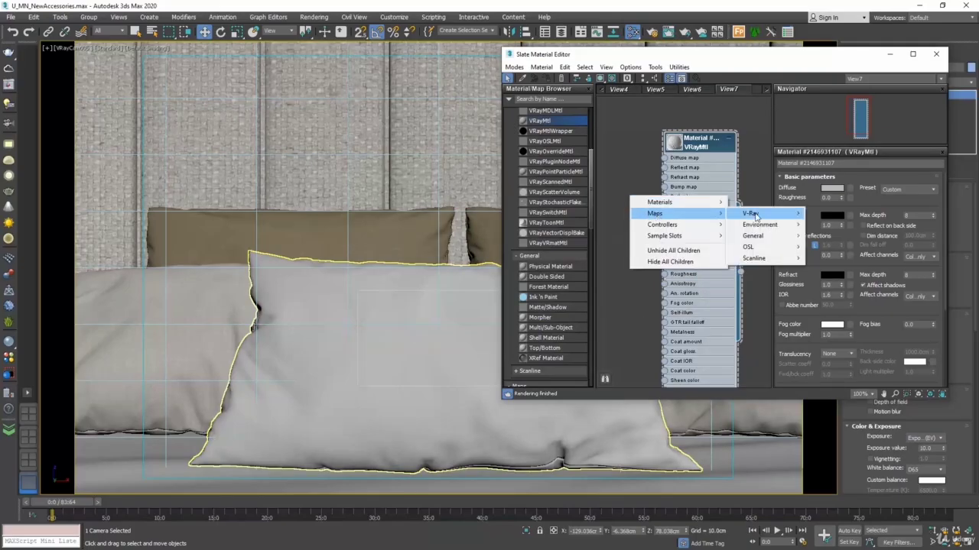
mouse_move(777, 219)
left_click(830, 212)
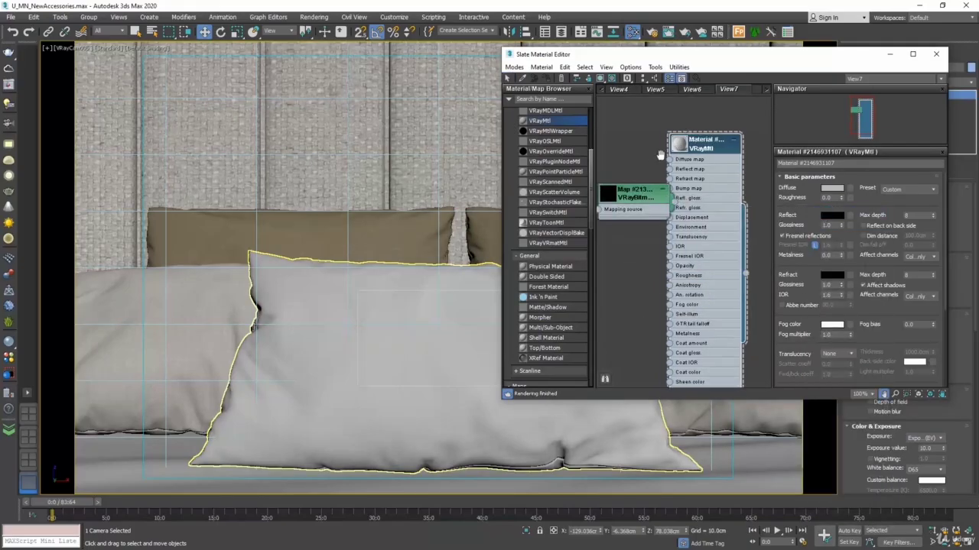
left_click_drag(501, 209, 390, 209)
left_click_drag(633, 200, 570, 180)
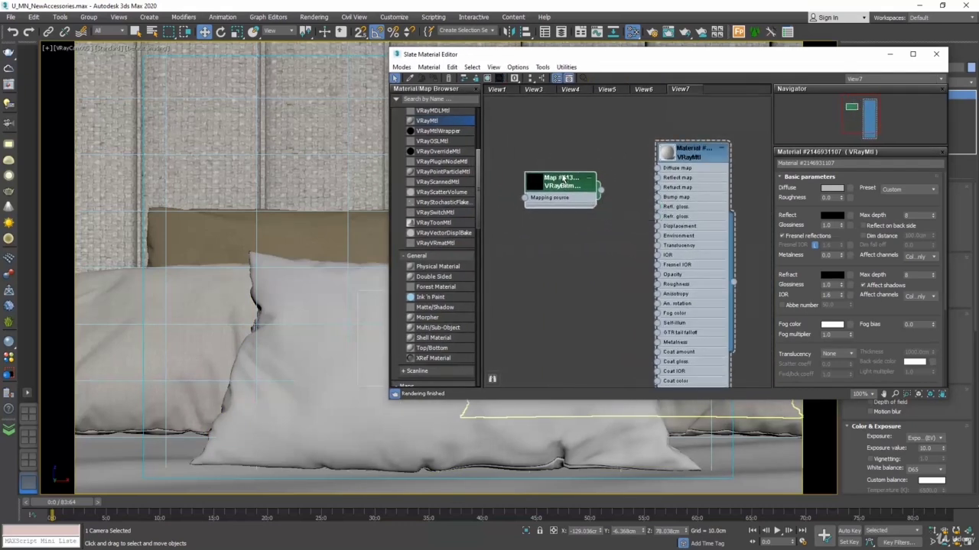
left_click_drag(645, 170, 656, 168)
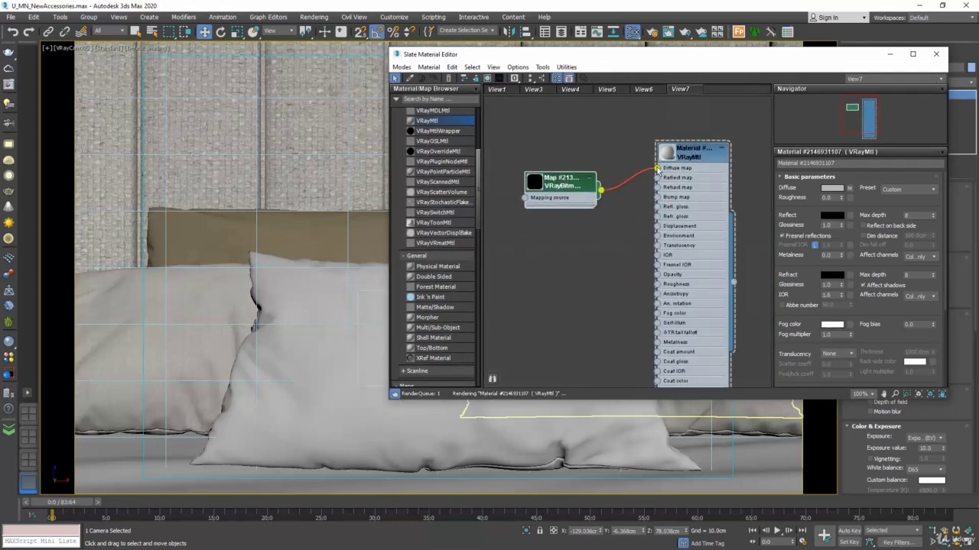
Step: Load TexturesCom_Leather_StitchedPadded_512_albedo from Downloads into the diffuse bitmap and show it shaded in the viewport
double_click(569, 189)
left_click(932, 192)
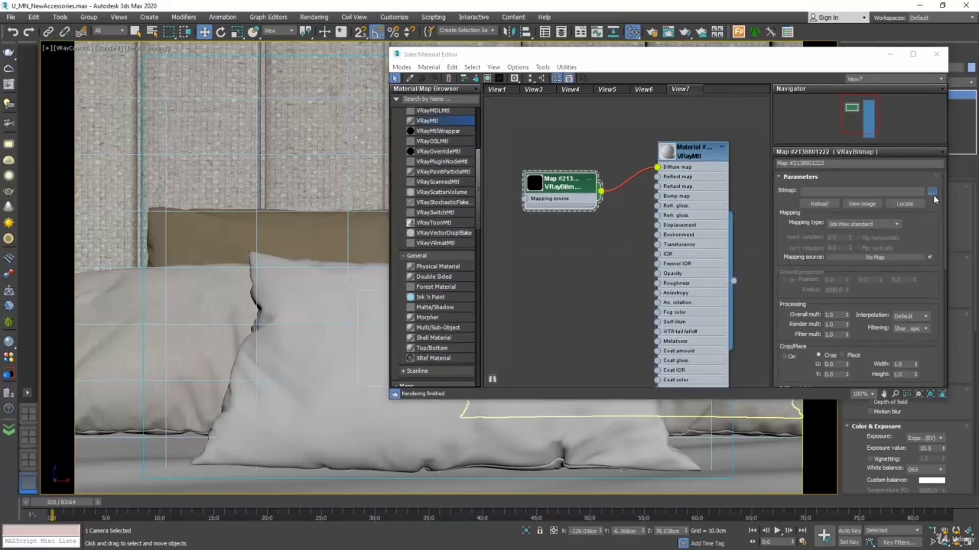
left_click(419, 223)
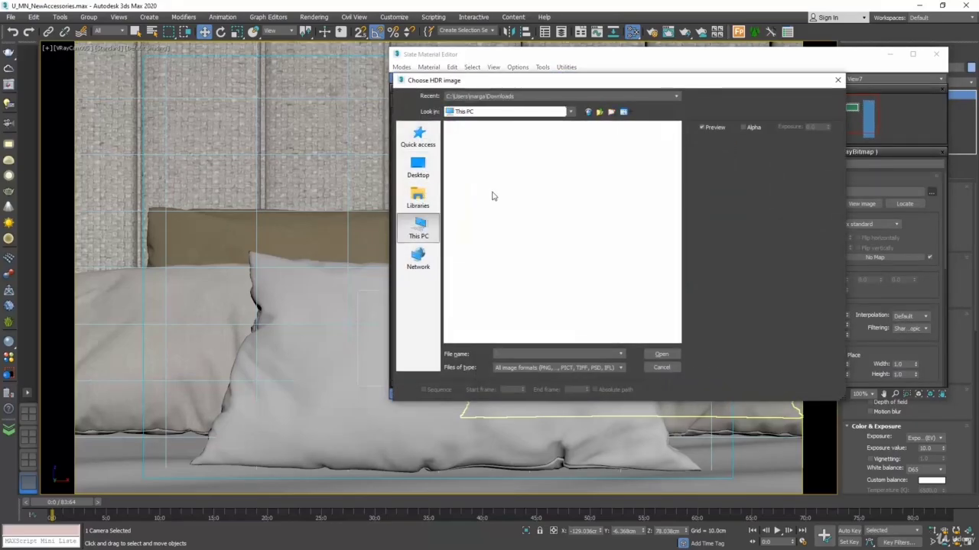
double_click(598, 162)
left_click(589, 159)
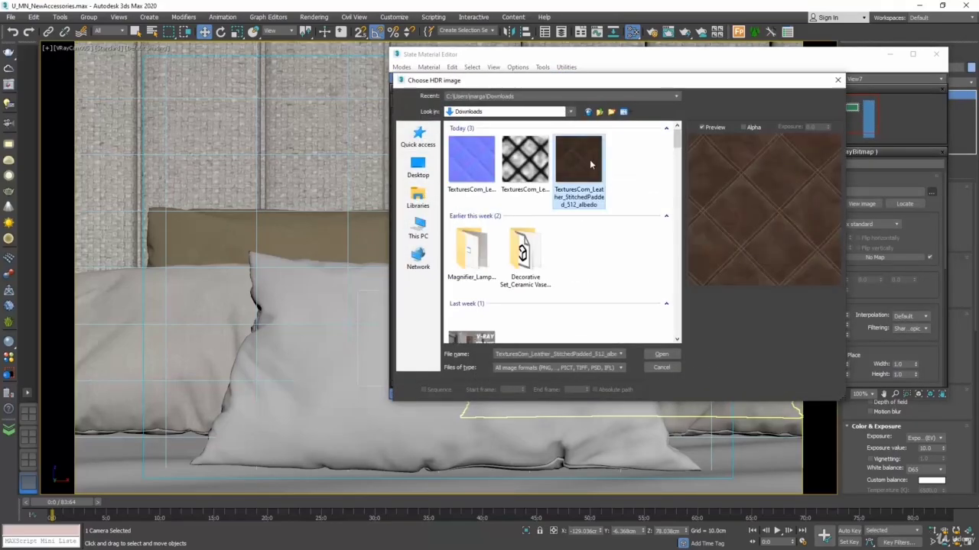
left_click(662, 355)
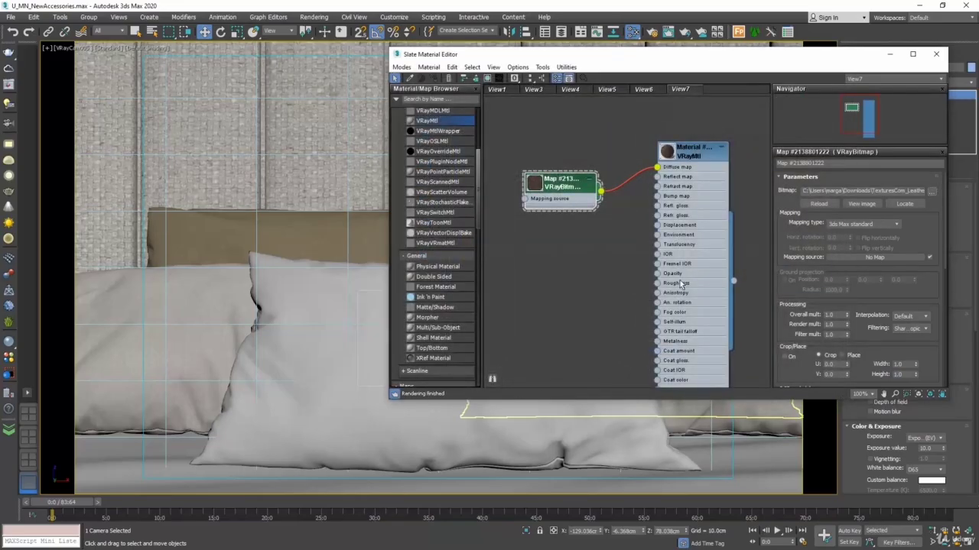
left_click(487, 78)
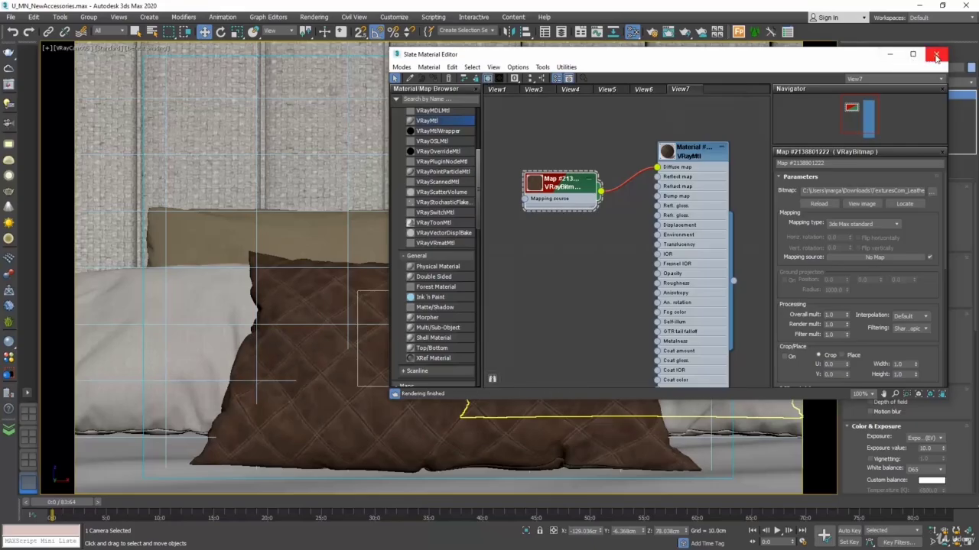
left_click(936, 56)
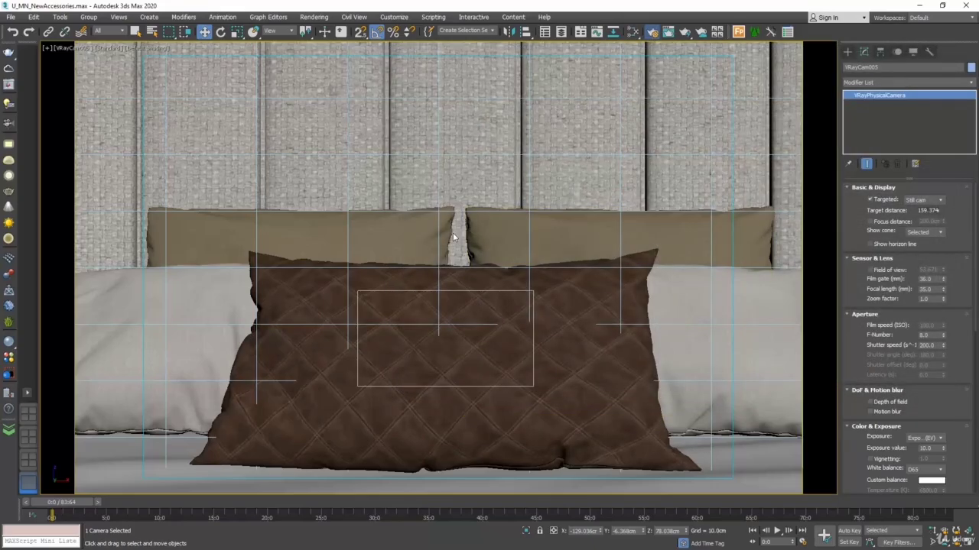
Step: Set the area to render to Crop and fit the crop region around the whole central pillow
key("F10")
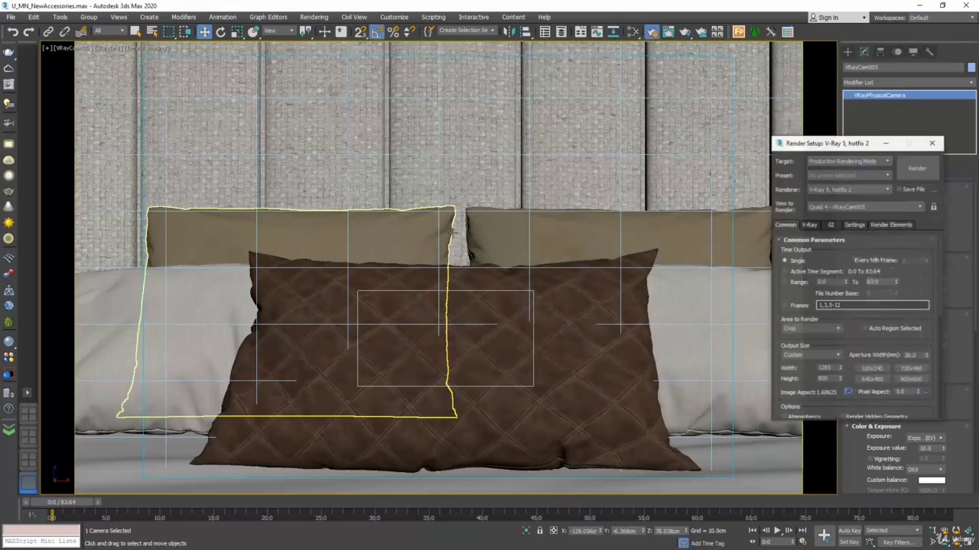
left_click(801, 326)
left_click(791, 354)
left_click_drag(435, 341, 252, 448)
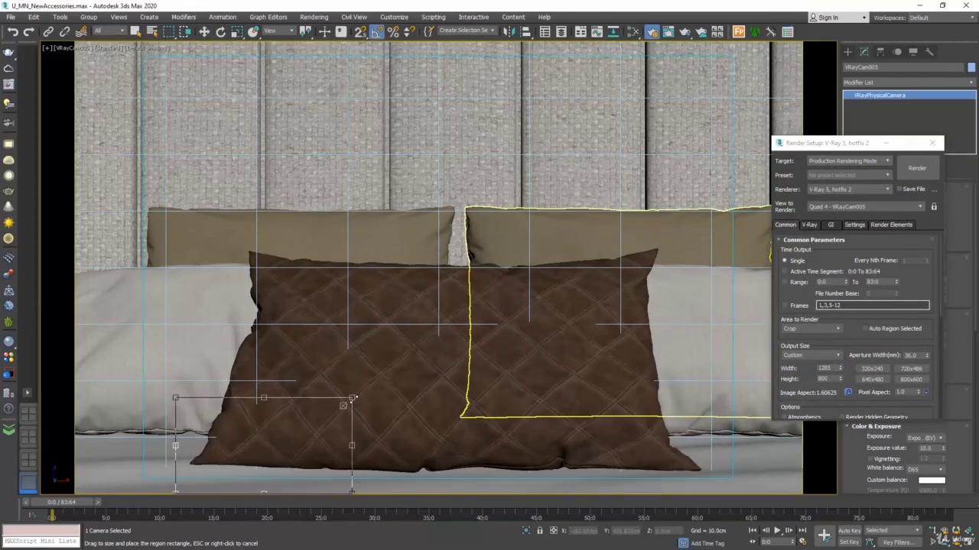
left_click_drag(353, 398, 699, 233)
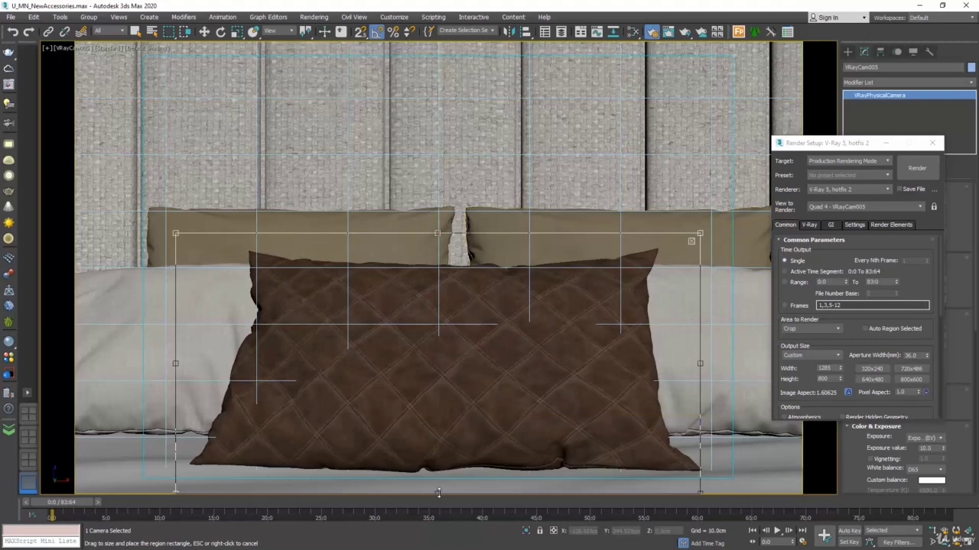
left_click_drag(438, 493, 438, 481)
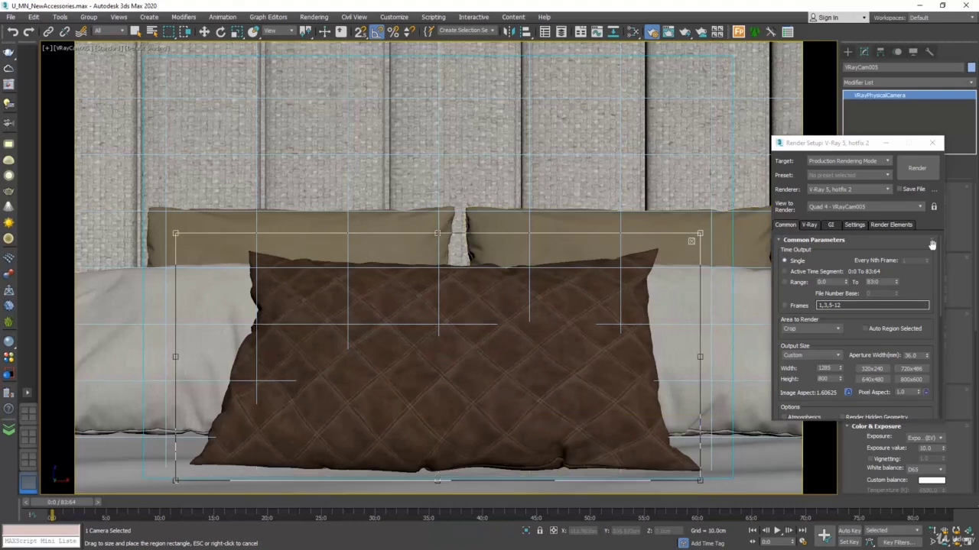
Step: Render the cropped pillow and save its effectsResult image to the V-Ray Frame Buffer history
left_click(916, 168)
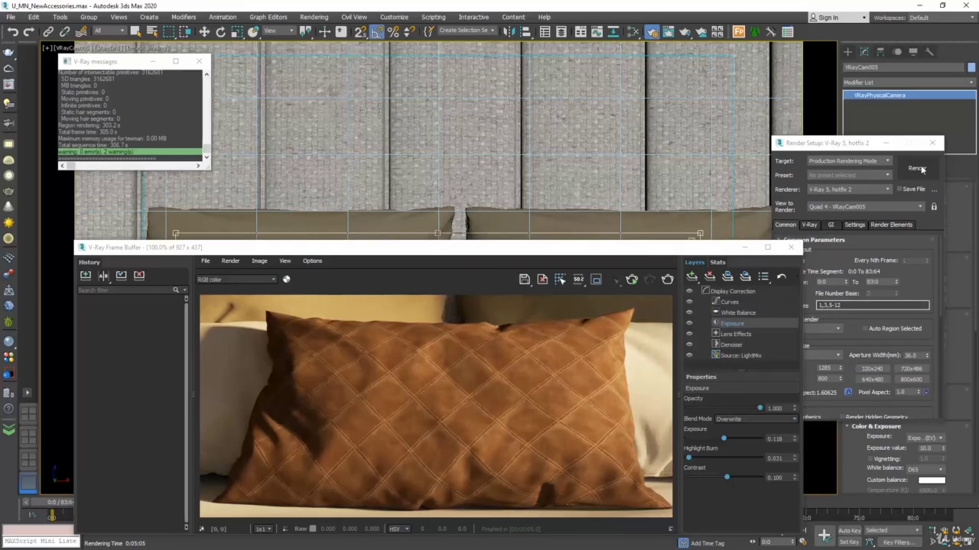
left_click_drag(474, 247, 486, 137)
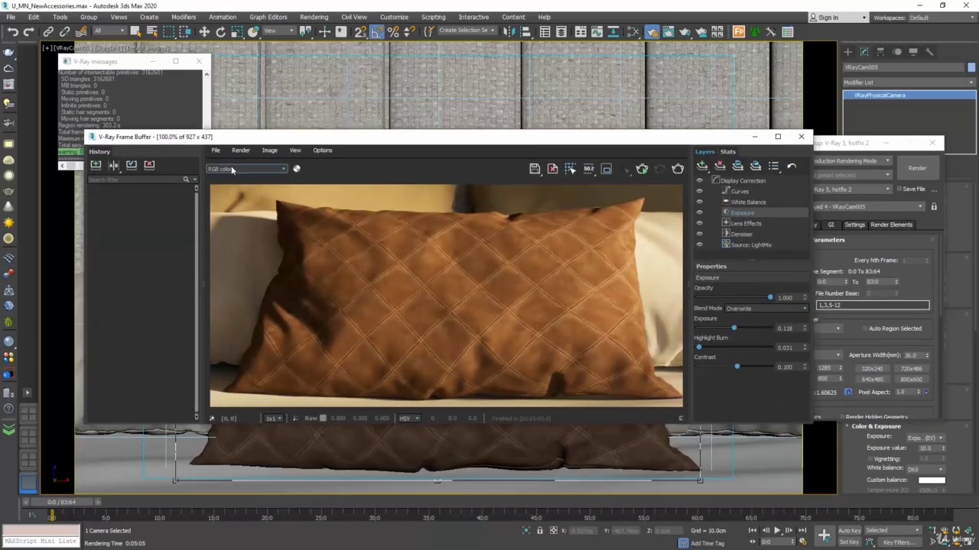
left_click(231, 168)
left_click(222, 344)
left_click(96, 166)
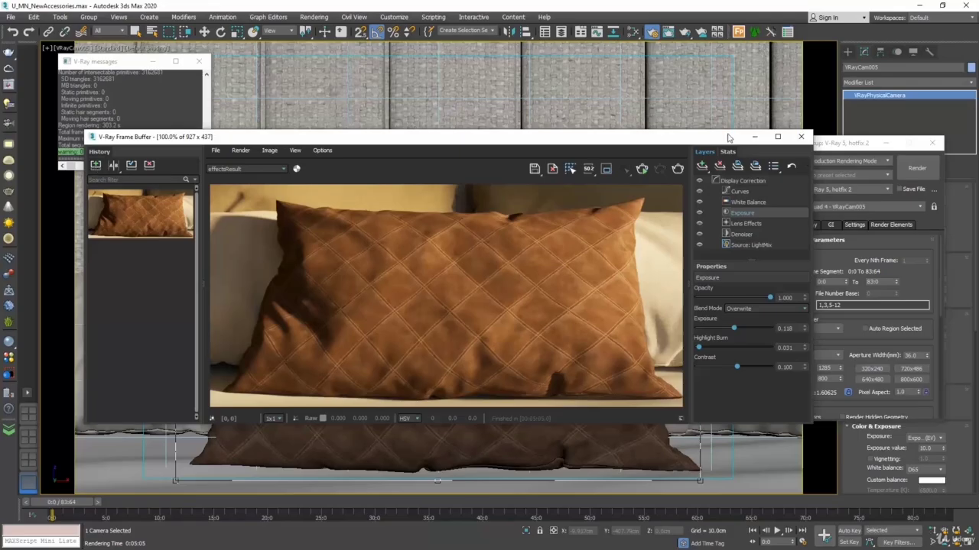
left_click(801, 137)
Step: Add a second VRayBitmap map below the diffuse bitmap in the pillow material's view
left_click(633, 32)
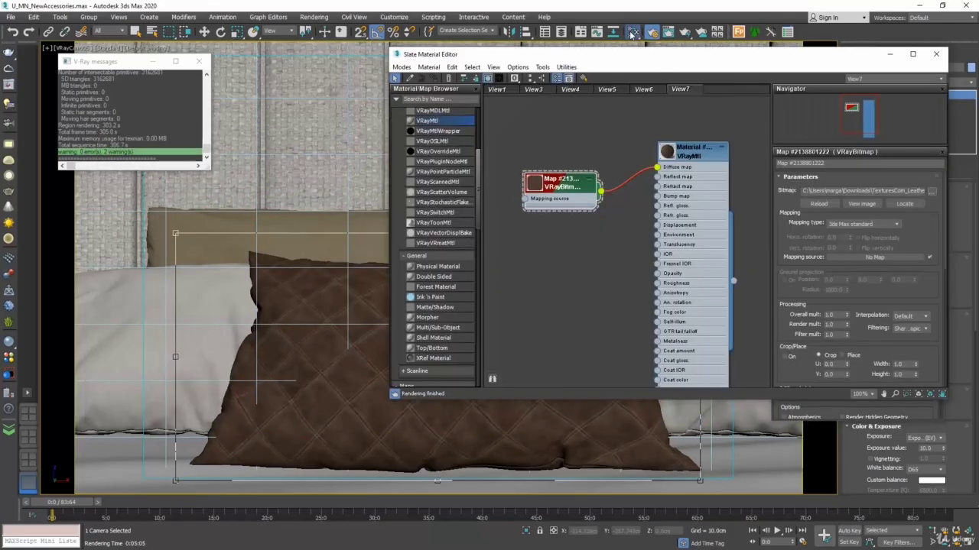
left_click_drag(659, 60, 491, 57)
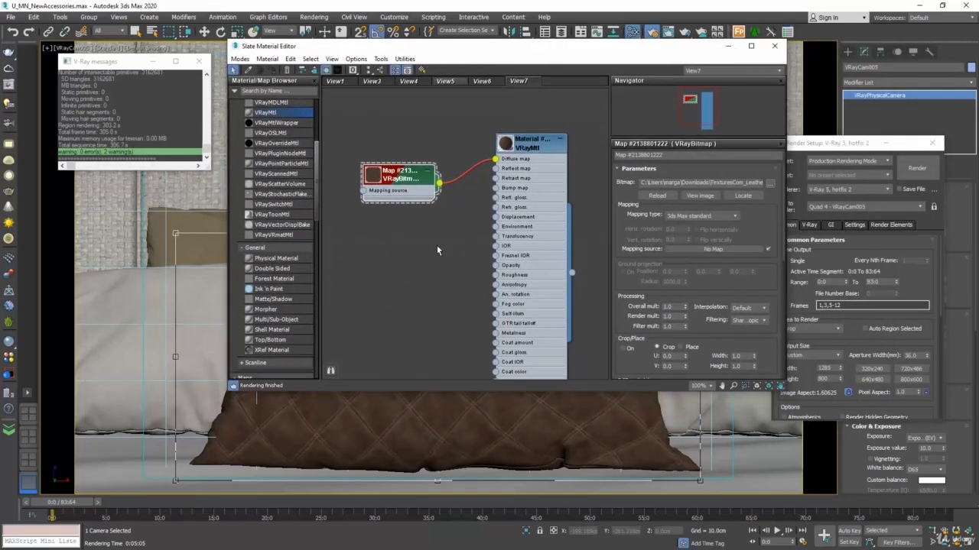
right_click(396, 271)
mouse_move(443, 288)
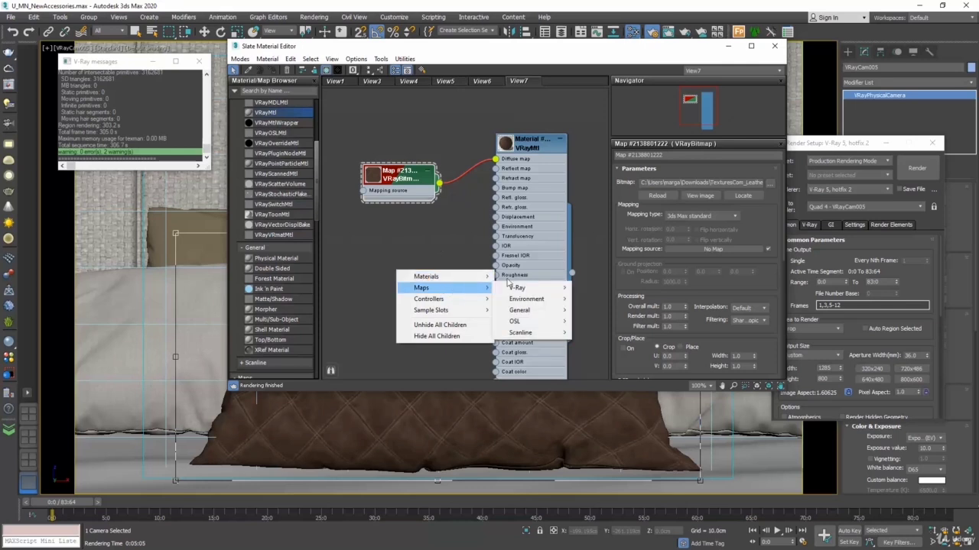
mouse_move(518, 288)
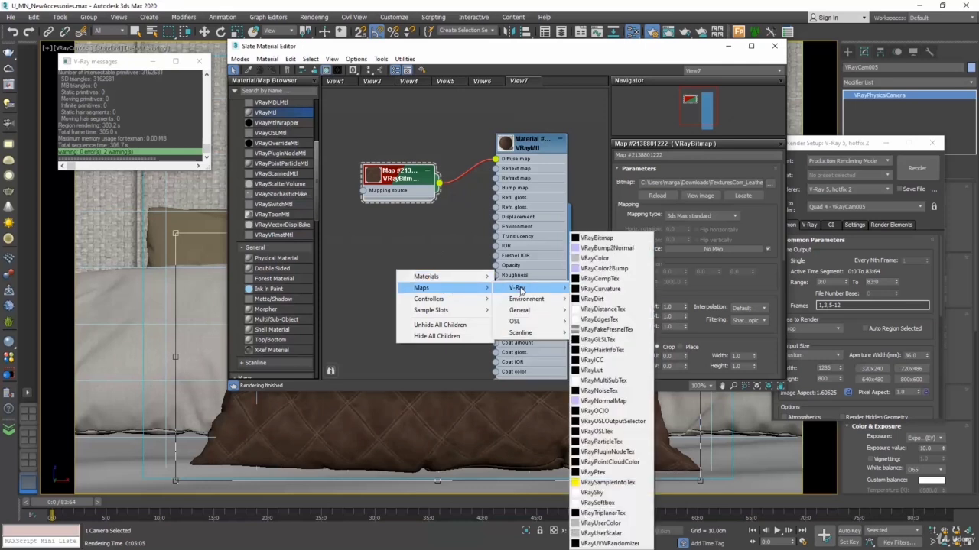
left_click(631, 244)
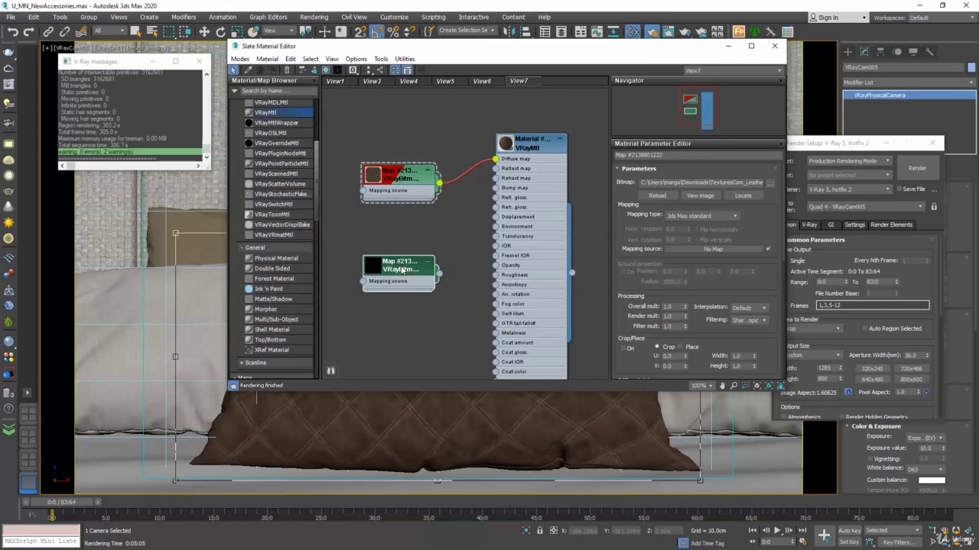
Step: Load the black-and-white stitched leather height texture from Downloads into the second VRayBitmap
left_click(770, 183)
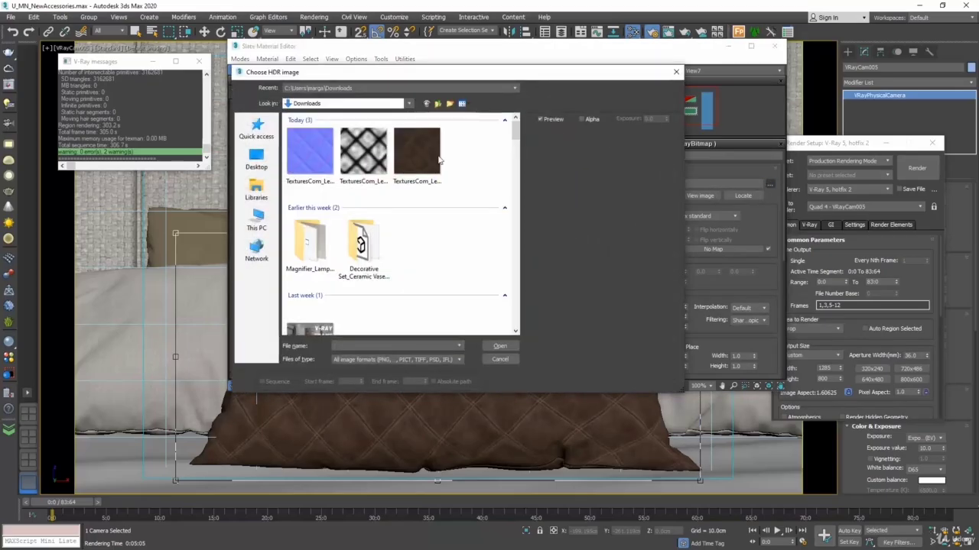
left_click(364, 149)
left_click(499, 345)
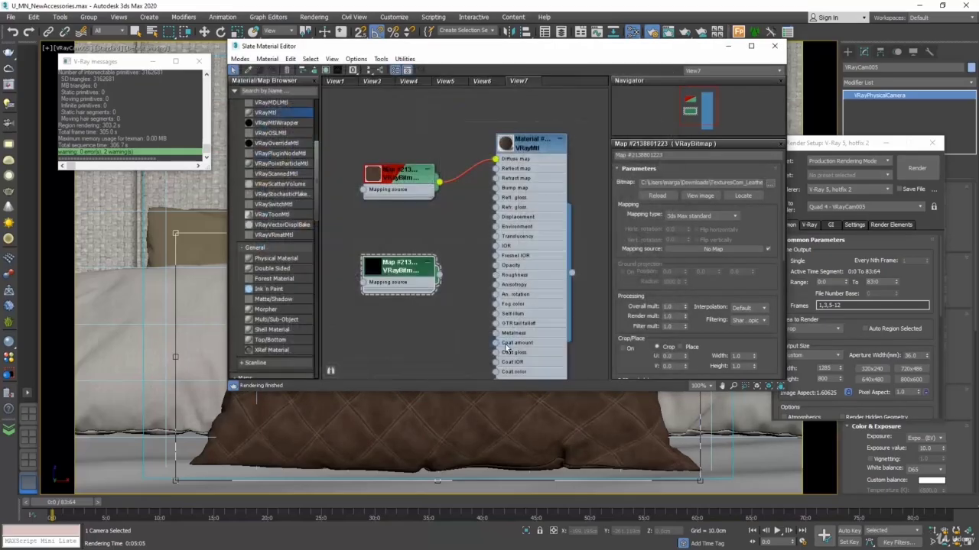
Step: Connect the height VRayBitmap to the pillow material's Bump map input and render the cropped pillow
left_click_drag(439, 278, 496, 189)
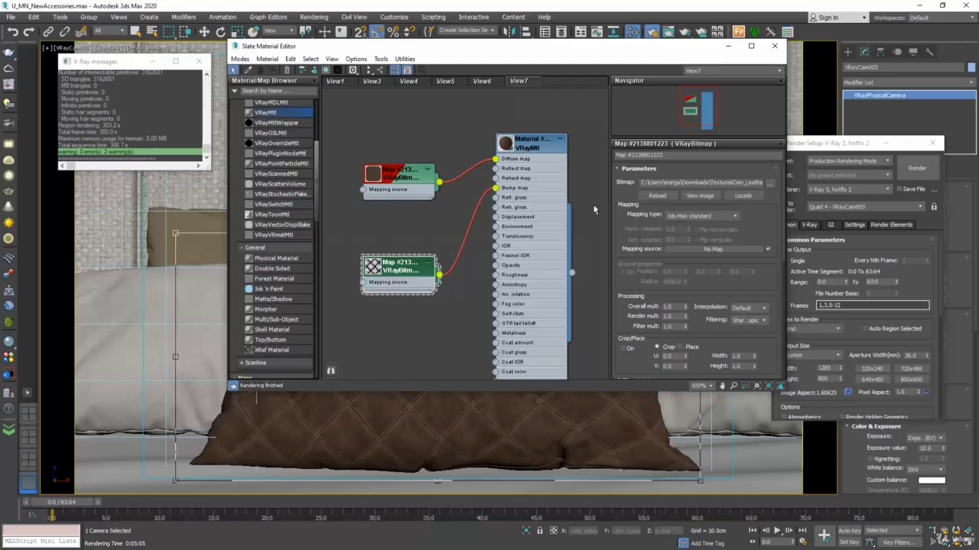
left_click(775, 46)
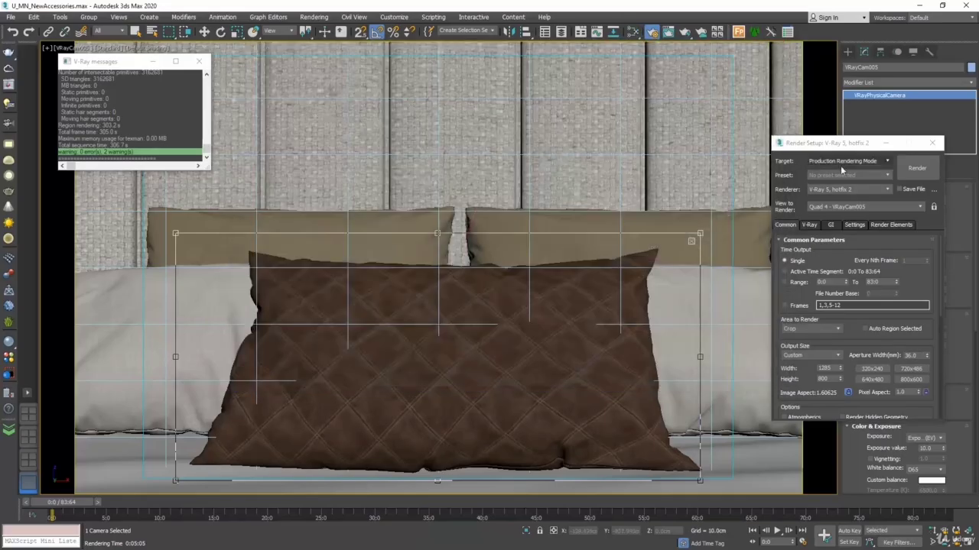
left_click(917, 167)
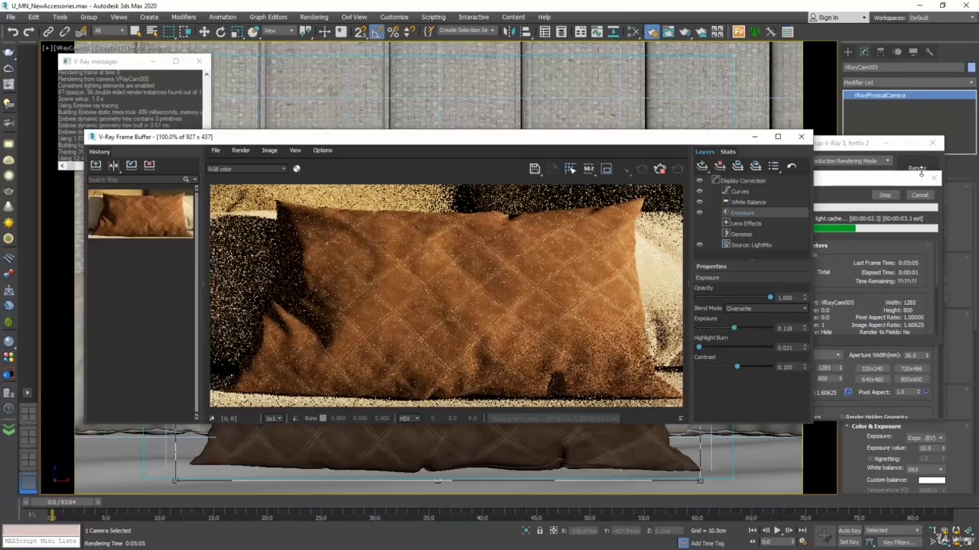
Step: Switch the finished render to the effectsResult channel and save it to the Frame Buffer history
left_click(246, 169)
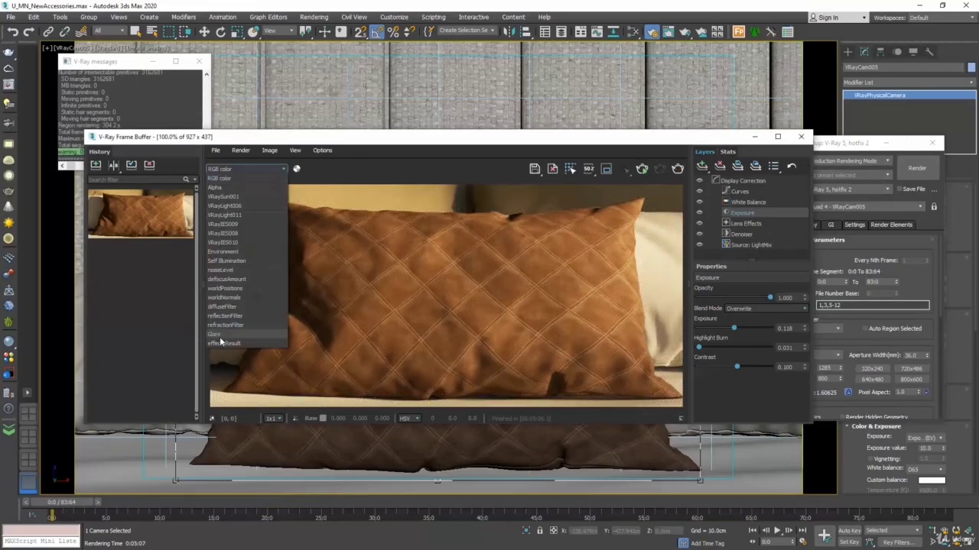
left_click(221, 346)
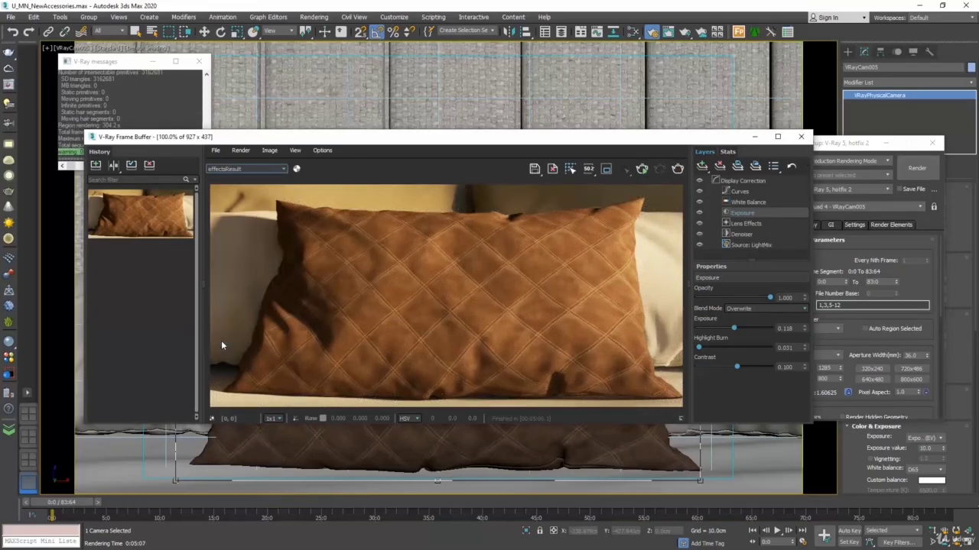
left_click(95, 166)
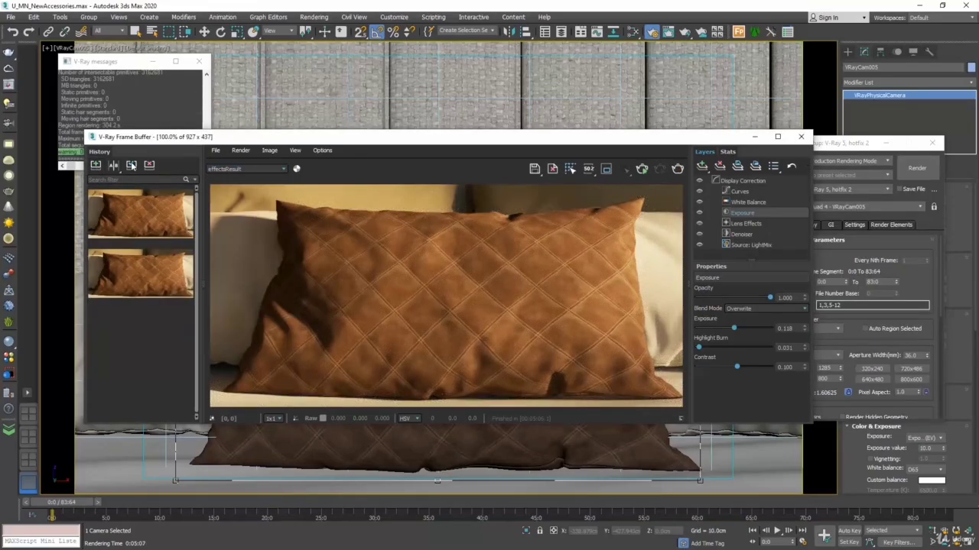
Step: Compare the render with the bump map as B against the earlier one without it as A
left_click(114, 166)
left_click(162, 217)
left_click(116, 274)
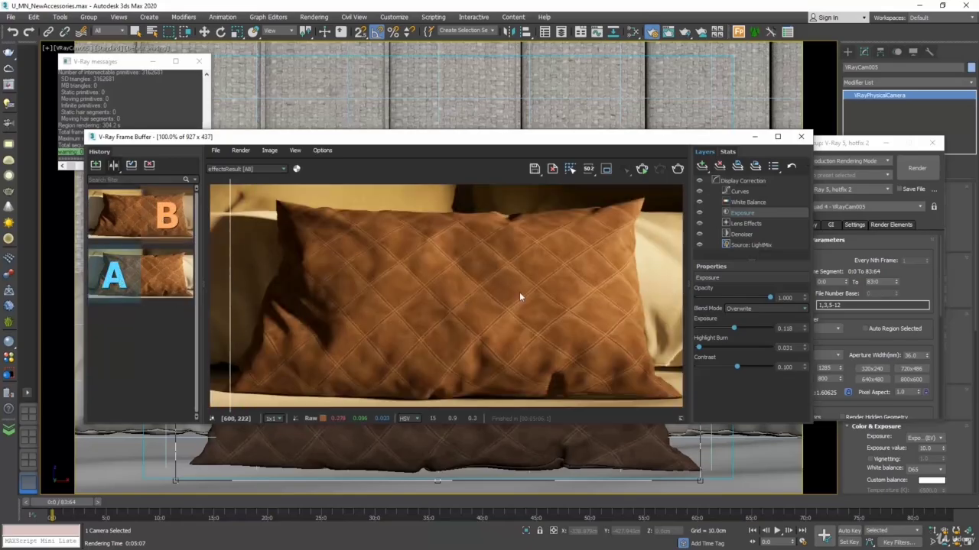
mouse_move(230, 256)
left_mouse_down()
mouse_move(664, 264)
mouse_move(348, 251)
mouse_move(229, 263)
left_mouse_up()
left_click(800, 136)
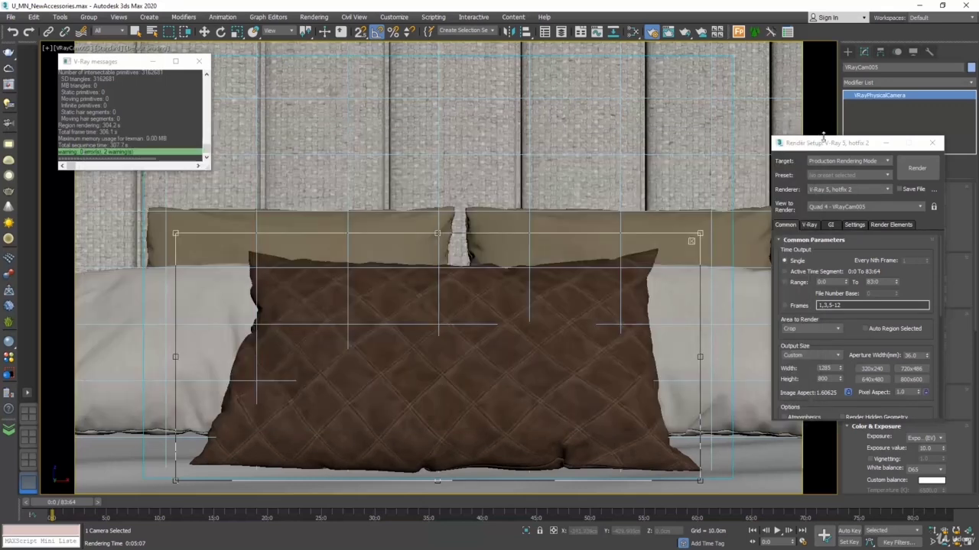
Step: Set the Bump amount in the pillow VRayMtl's maps to 100
left_click(633, 31)
double_click(534, 145)
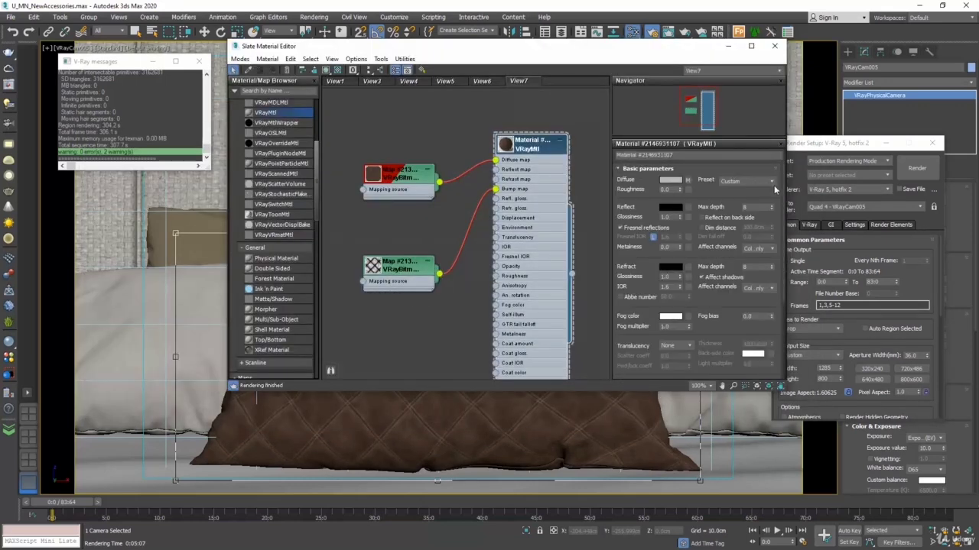
scroll(784, 285, "down", 5)
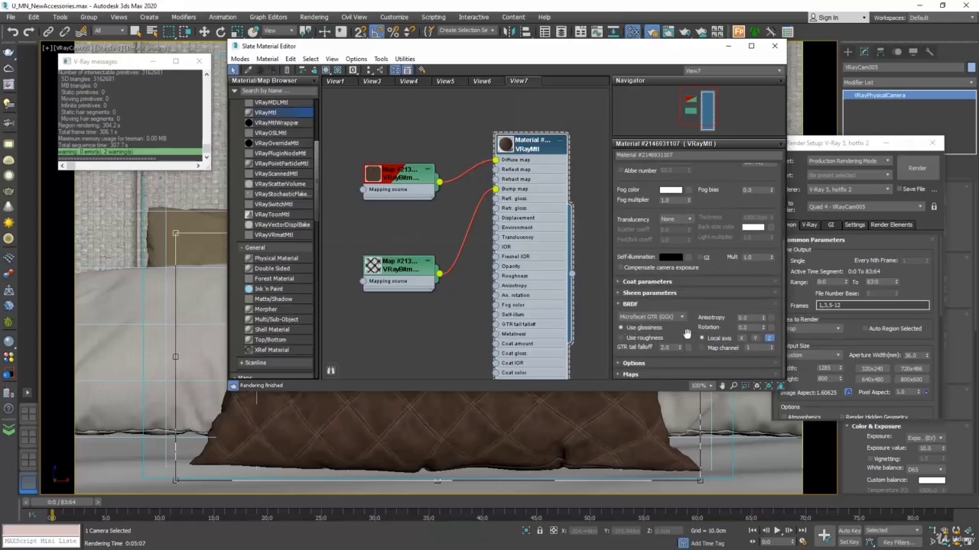
left_click(633, 375)
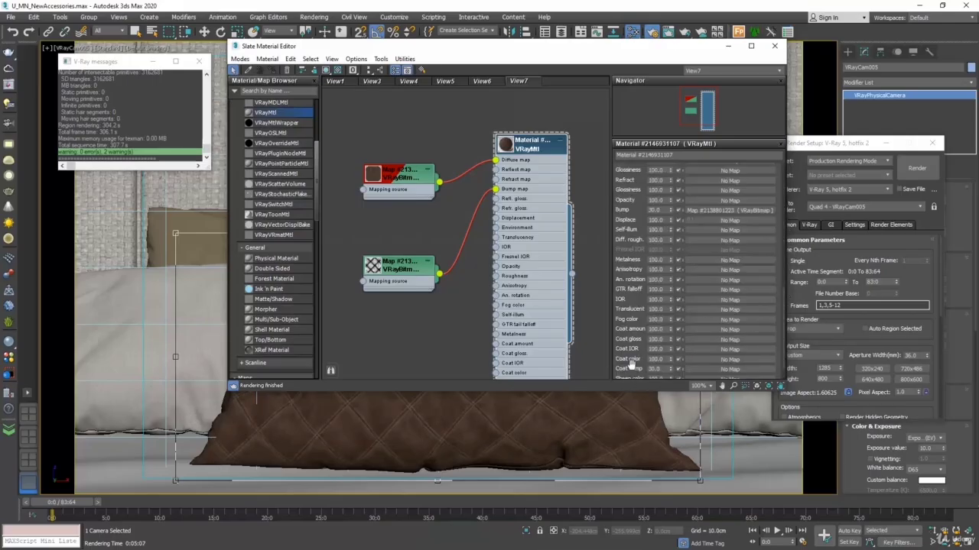
scroll(628, 259, "up", 1)
left_click_drag(629, 259, 626, 287)
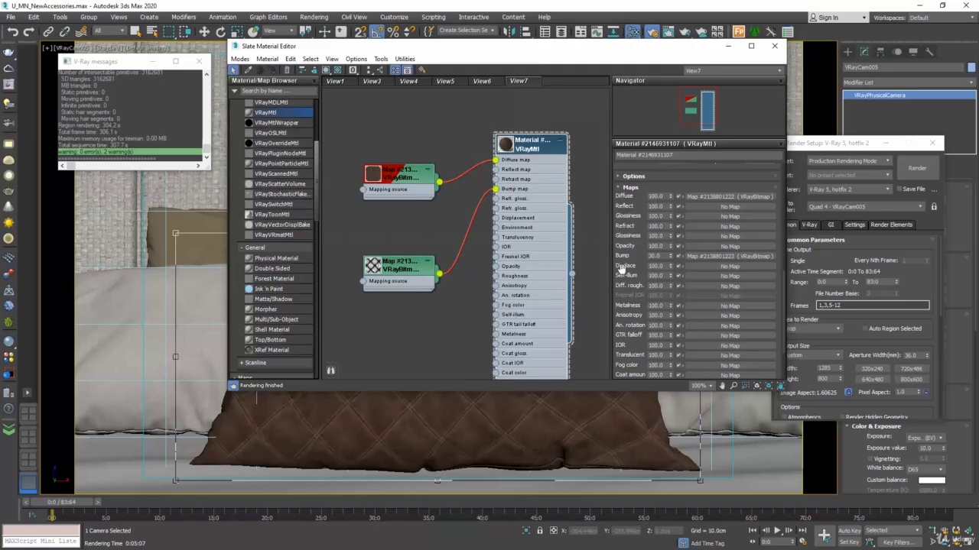
double_click(662, 256)
type("100")
key("Return")
left_click(774, 46)
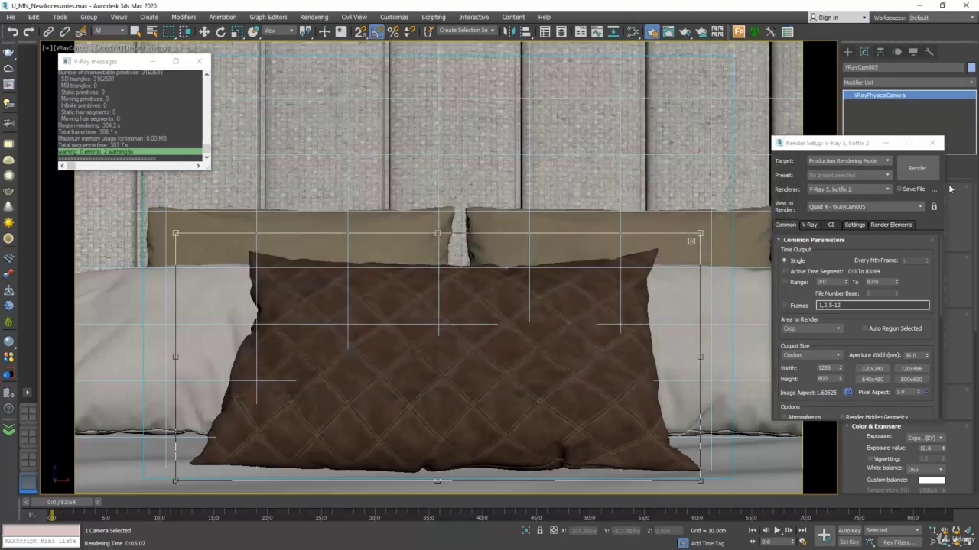
Step: Render the cropped pillow with the stronger bump and save the image to the Frame Buffer history
left_click(916, 169)
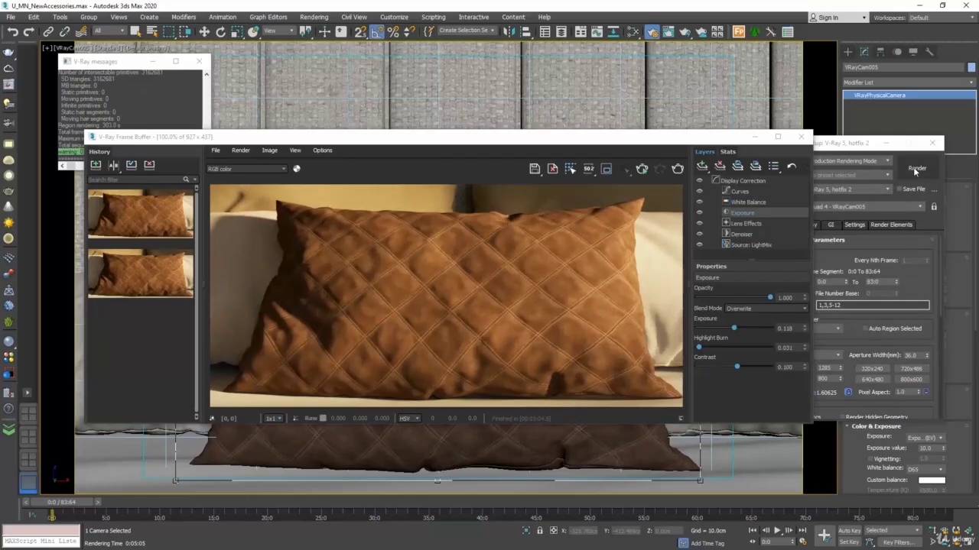
left_click(95, 168)
left_click(96, 168)
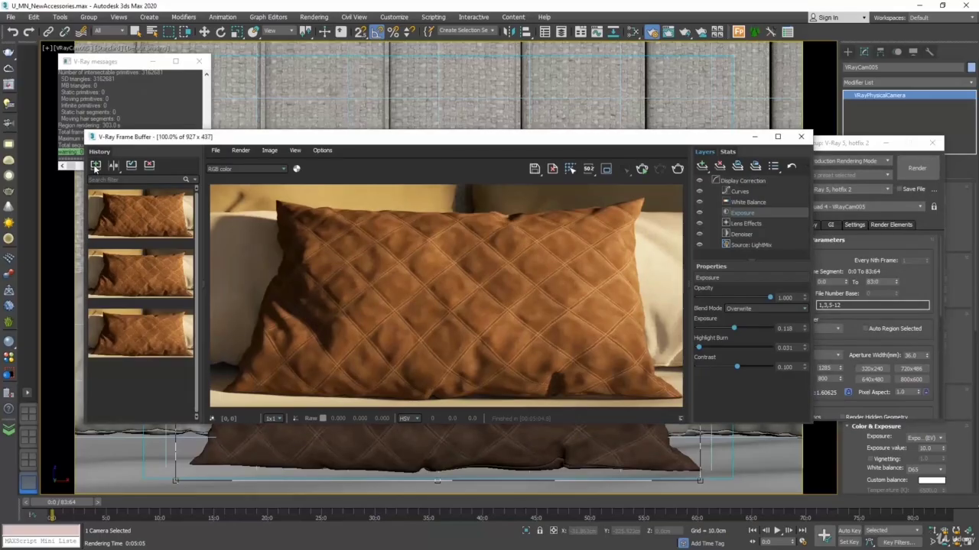
Step: Compare the newest history render as B with the previous bump render as A, moving the divider to mid-pillow
left_click(114, 167)
left_click(164, 227)
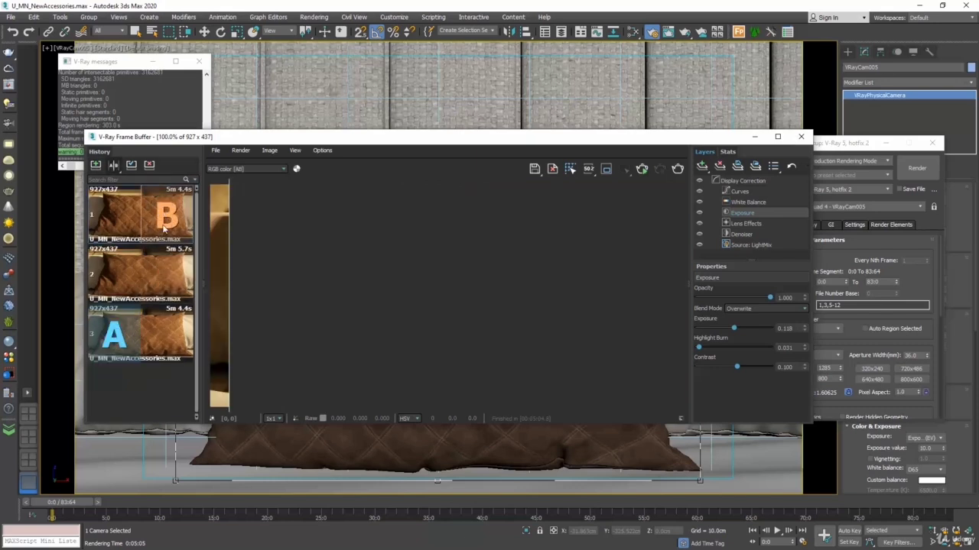
left_click(114, 274)
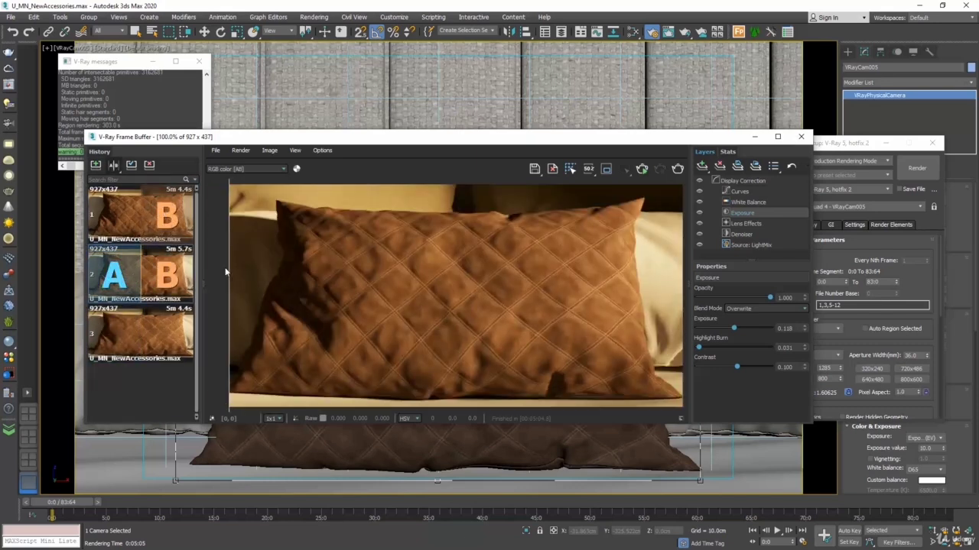
left_click_drag(250, 257, 448, 218)
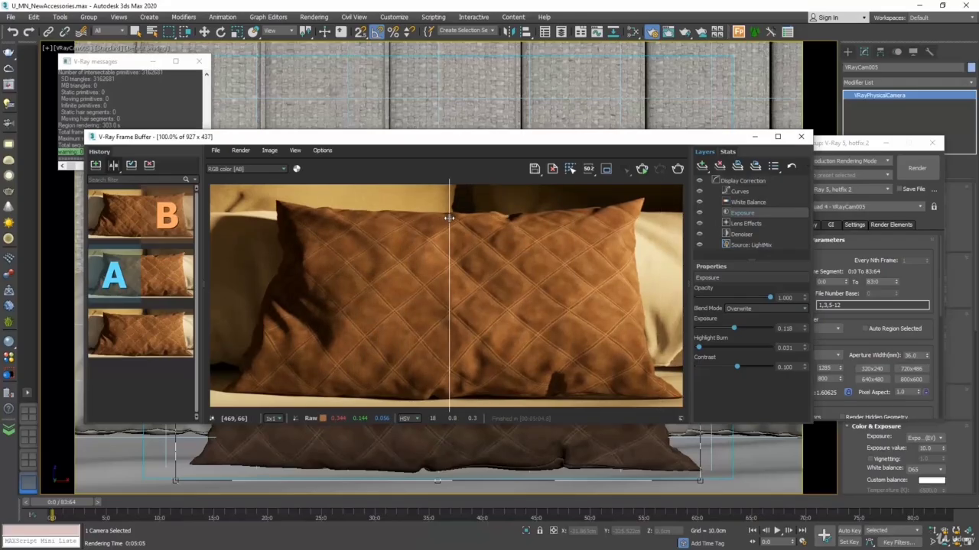
left_click(801, 136)
Step: Examine the black-and-white height bitmap of the pillow material in an enlarged map preview
left_click(650, 31)
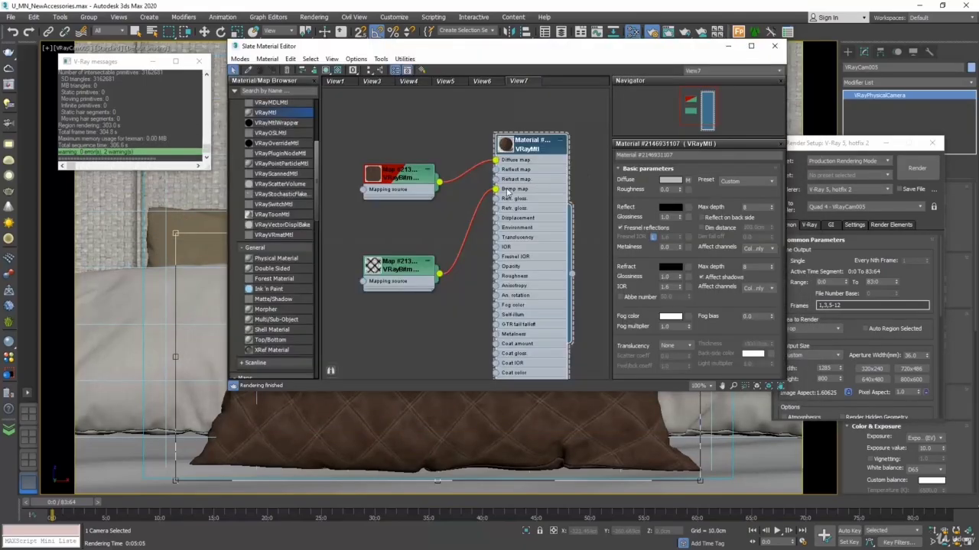
left_click(373, 268)
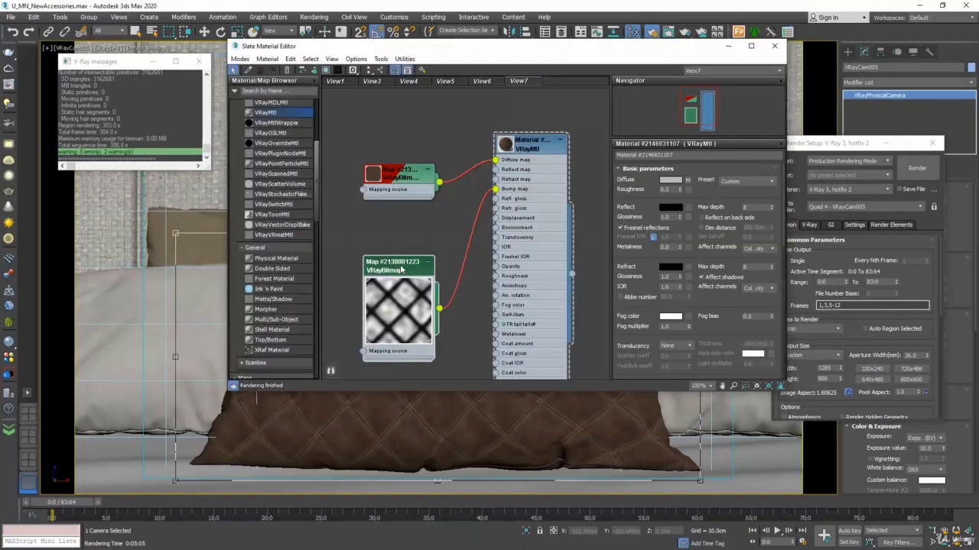
left_click_drag(402, 269, 400, 229)
right_click(407, 269)
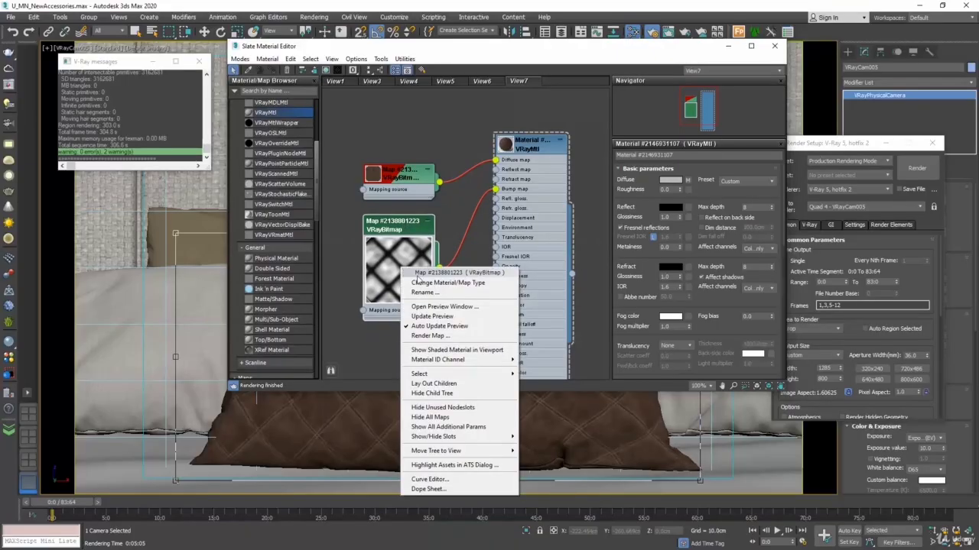
left_click(432, 306)
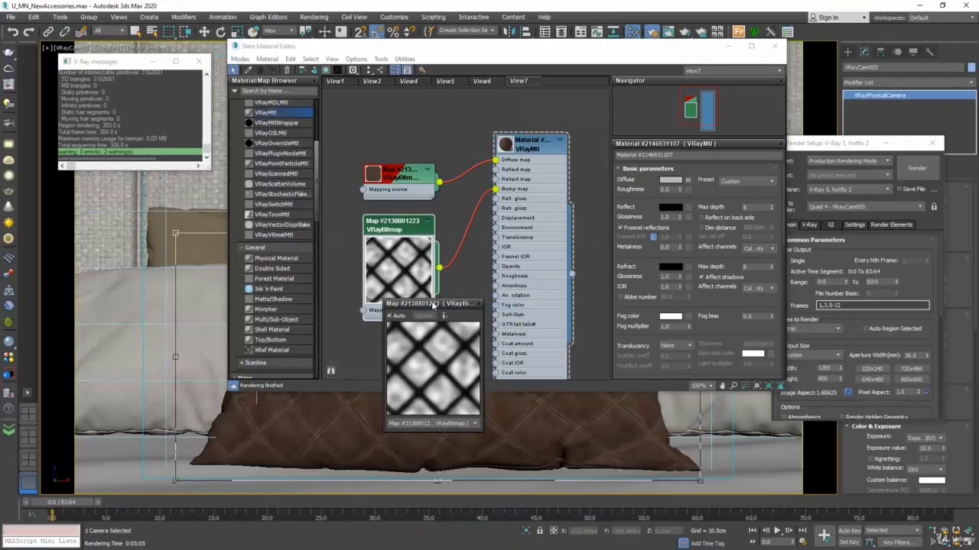
left_click_drag(433, 307, 392, 129)
left_click_drag(445, 246, 615, 349)
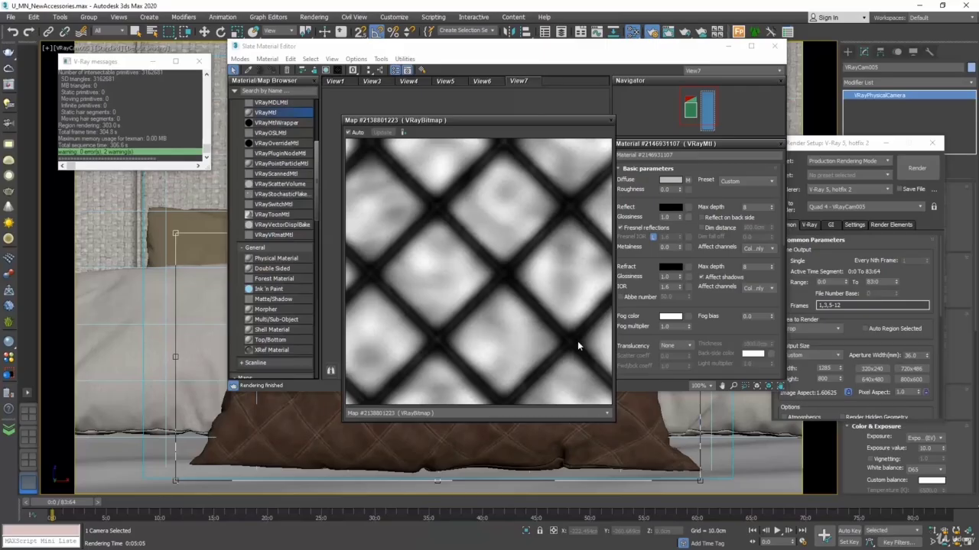
left_click(611, 120)
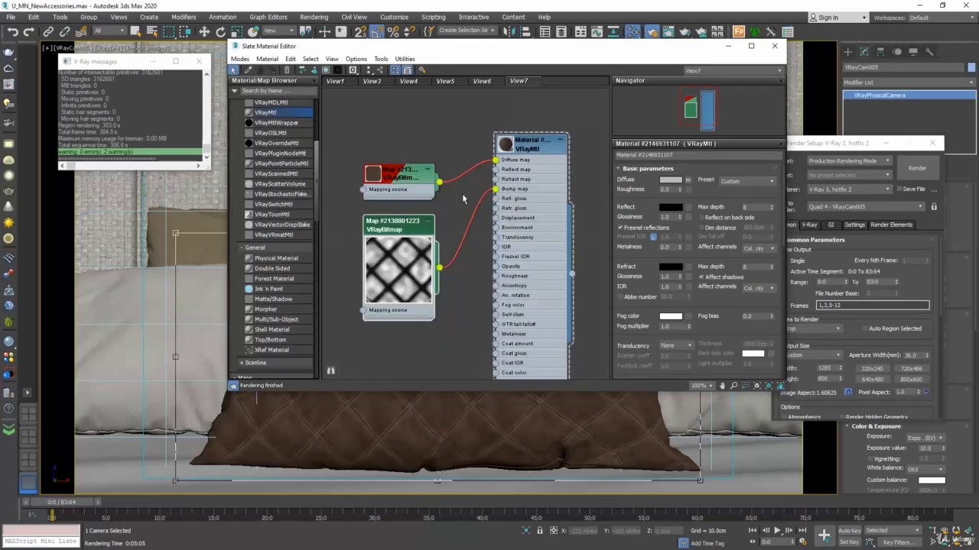
Step: Disconnect the height bitmap from the material's Bump map input and connect a new VRayNormalMap there instead
middle_click_drag(463, 193, 481, 176)
left_click_drag(514, 172, 487, 196)
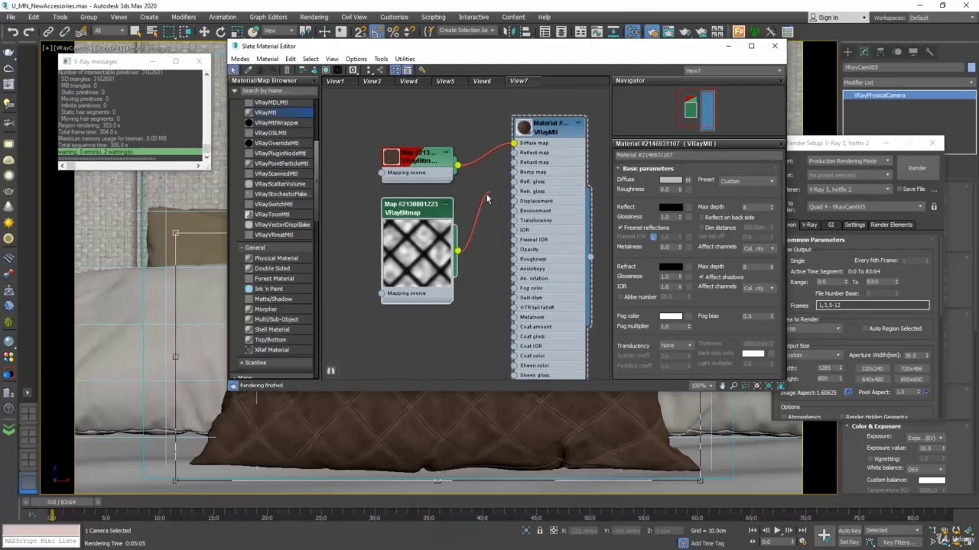
right_click(417, 335)
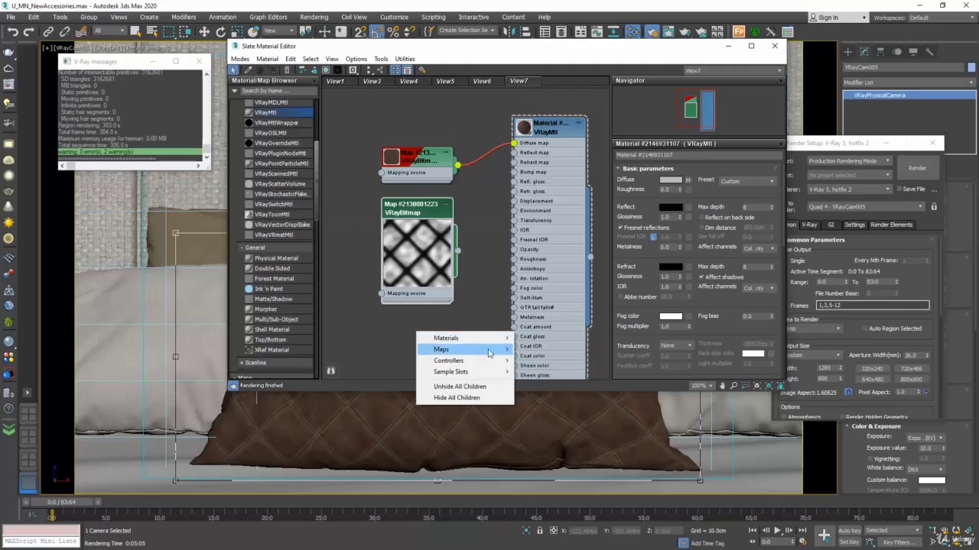
mouse_move(489, 351)
mouse_move(539, 351)
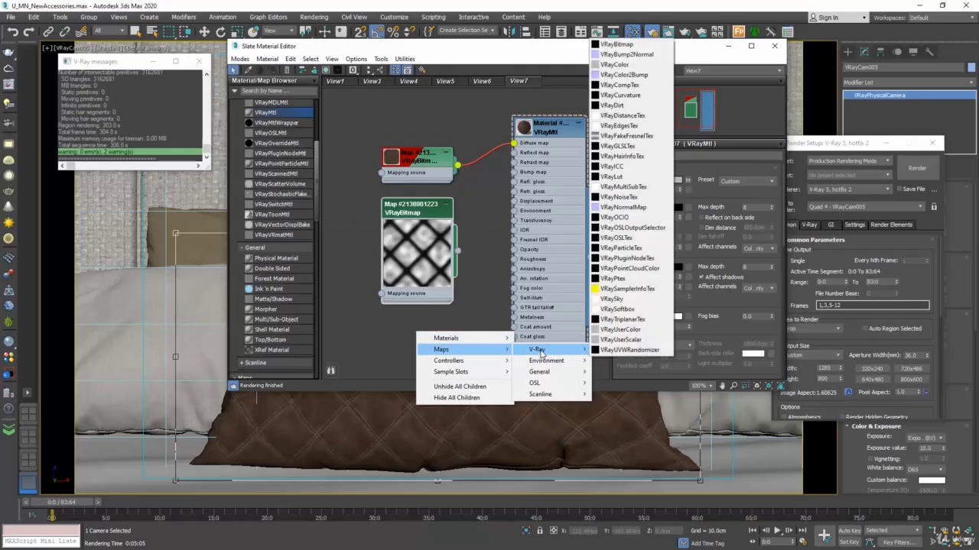
left_click(630, 209)
left_click_drag(457, 346, 514, 172)
Step: Load the blue leather normal texture from Downloads into a new VRayBitmap and connect it to the VRayNormalMap's Normal map input
middle_click_drag(391, 264, 421, 235)
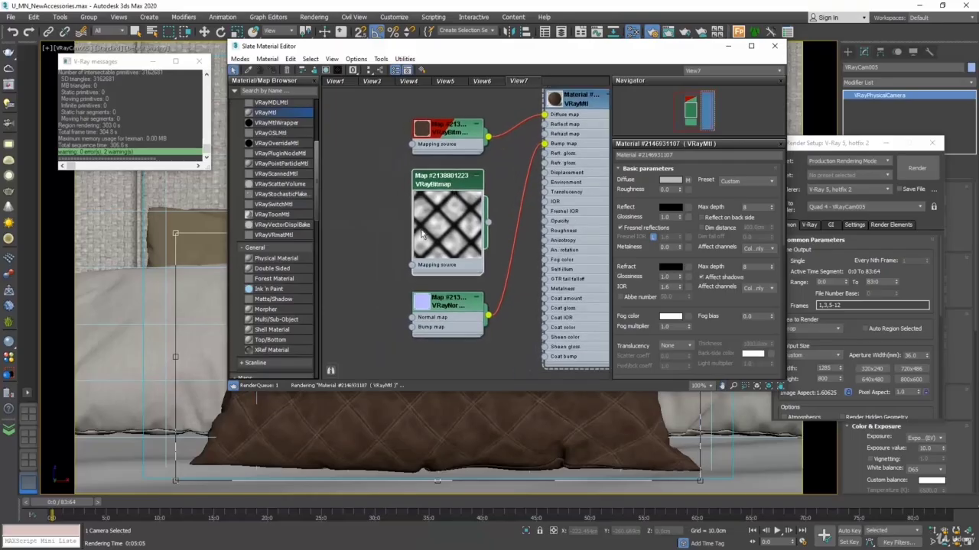
right_click(378, 293)
mouse_move(401, 311)
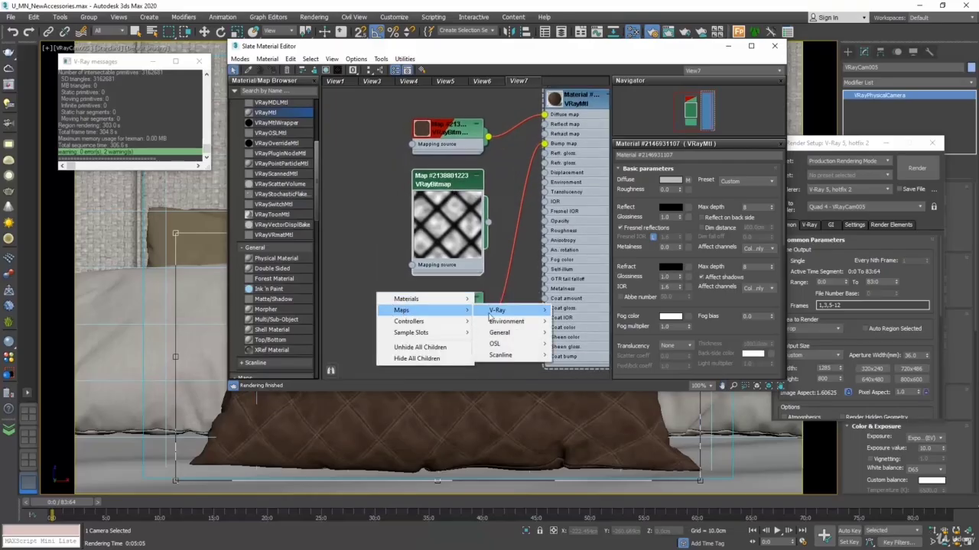
mouse_move(493, 313)
left_click(578, 239)
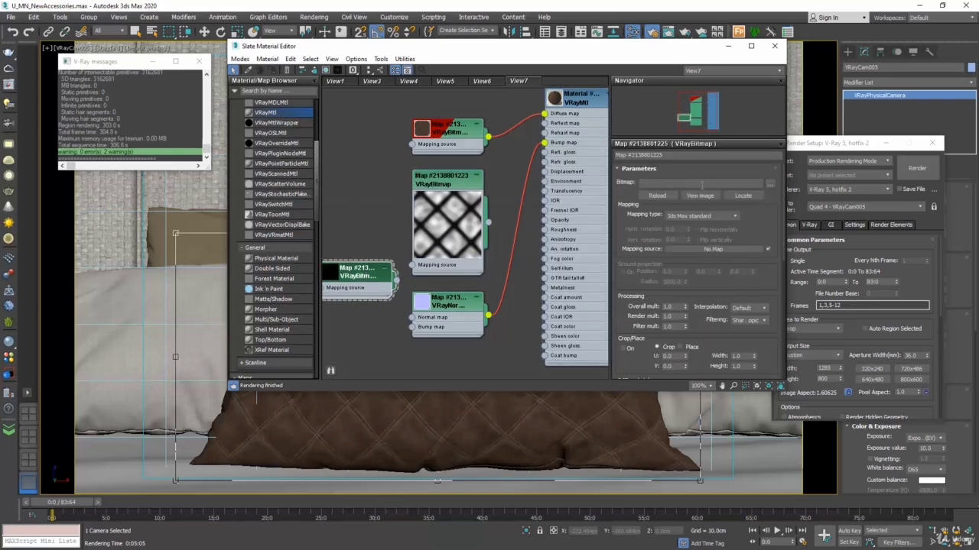
left_click(770, 185)
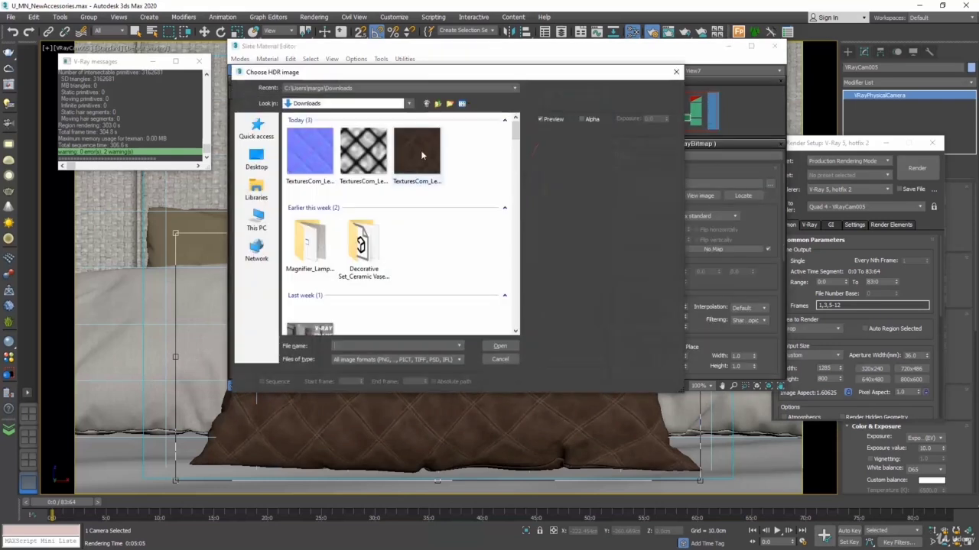
left_click(313, 149)
left_click(496, 346)
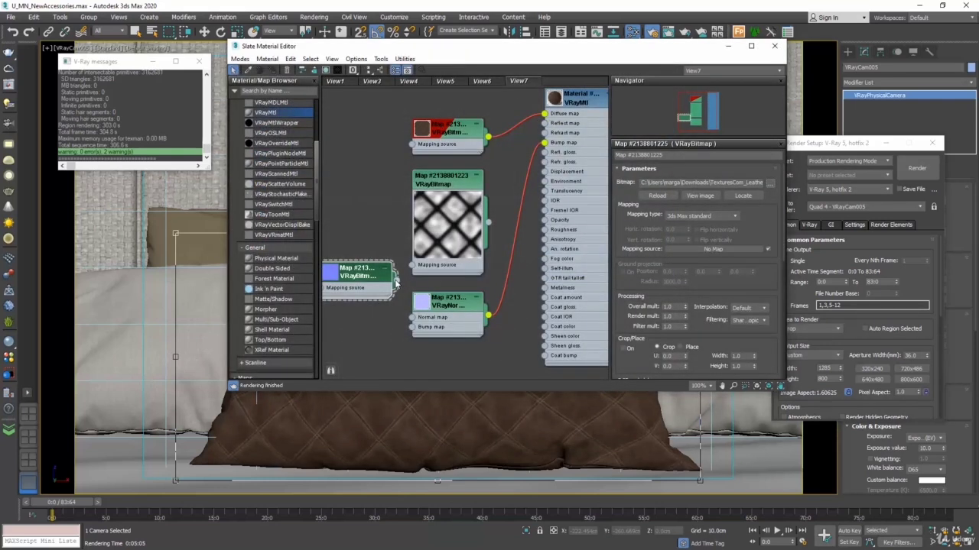
left_click_drag(395, 281, 411, 317)
left_click_drag(367, 280, 362, 323)
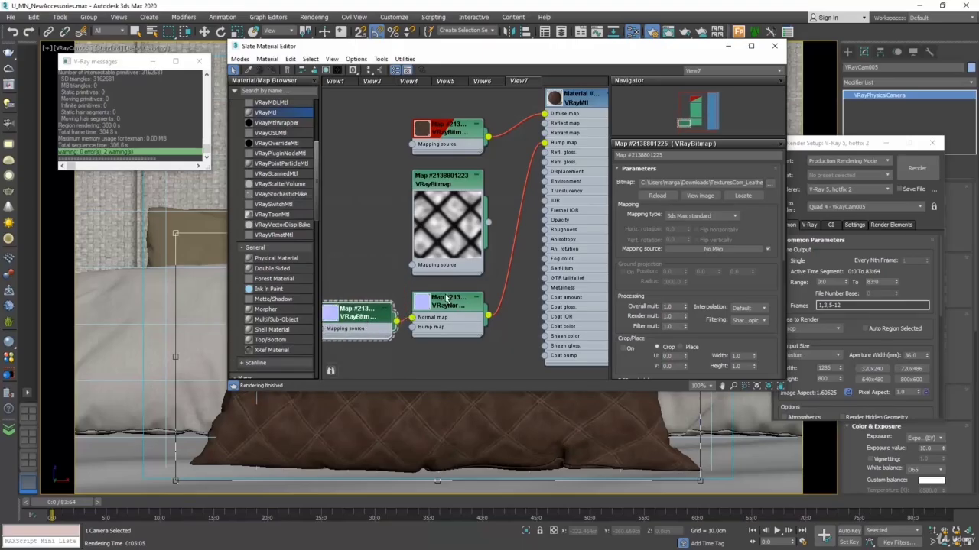
Step: Render the cropped pillow with the normal map and stop the render before its last passes
left_click(907, 170)
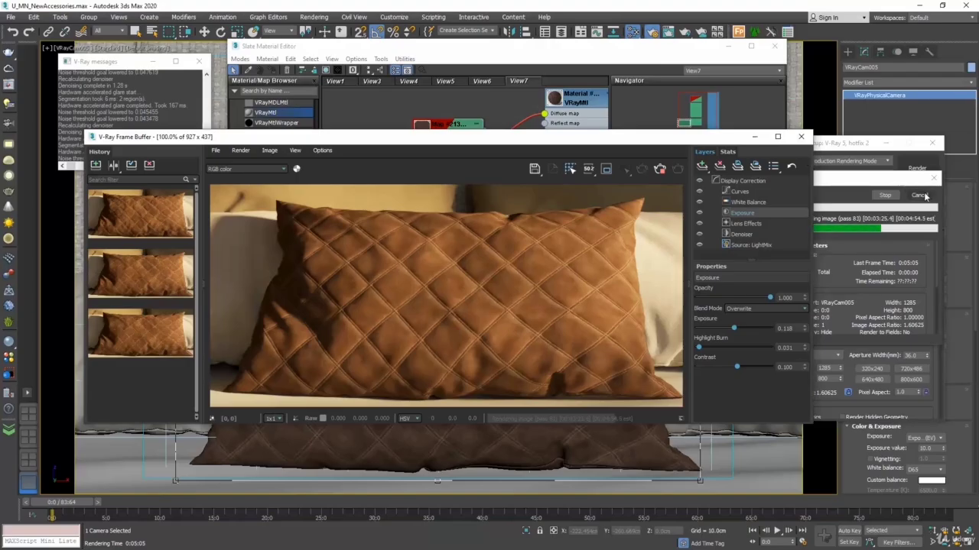
left_click(885, 196)
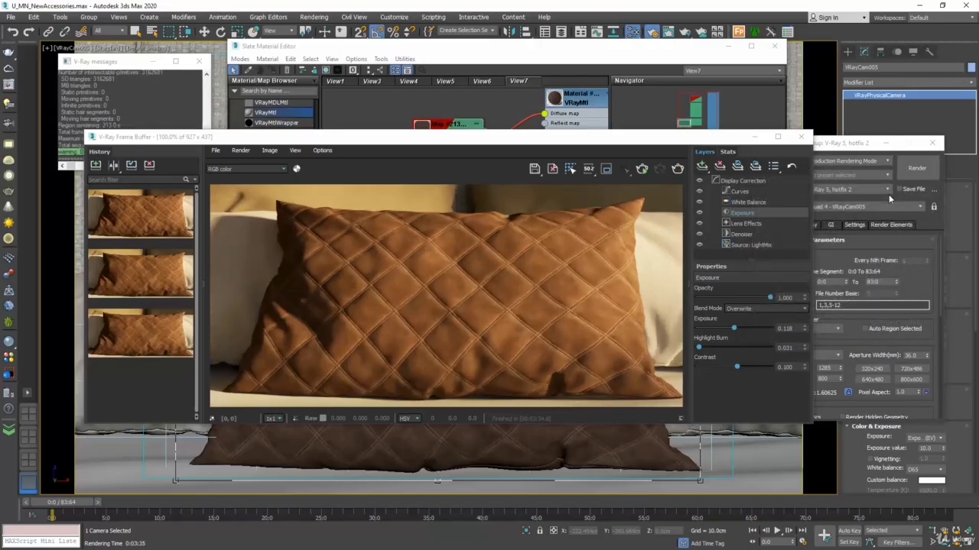
Step: Disconnect the VRayNormalMap from the material's Bump map input and connect the black-and-white height bitmap to the Displacement input
left_click(801, 136)
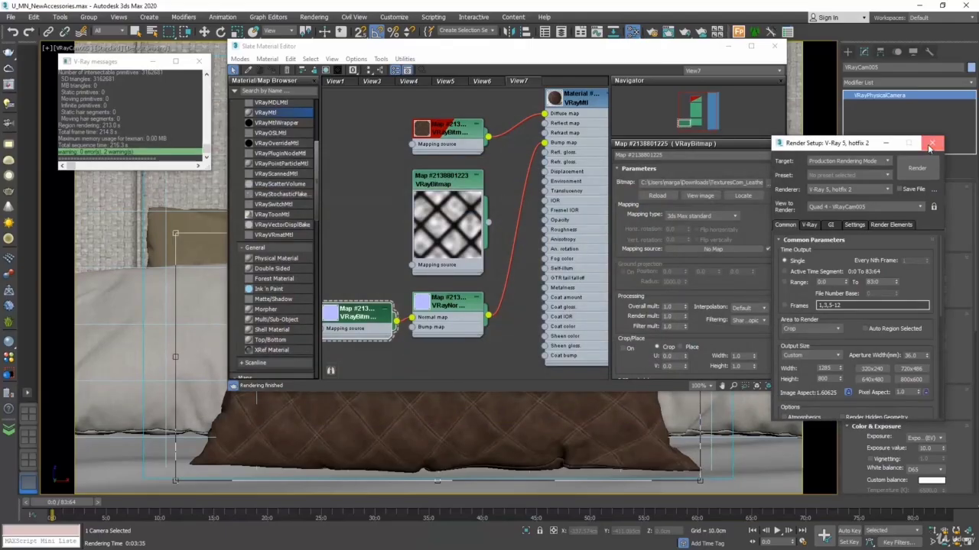
left_click(930, 144)
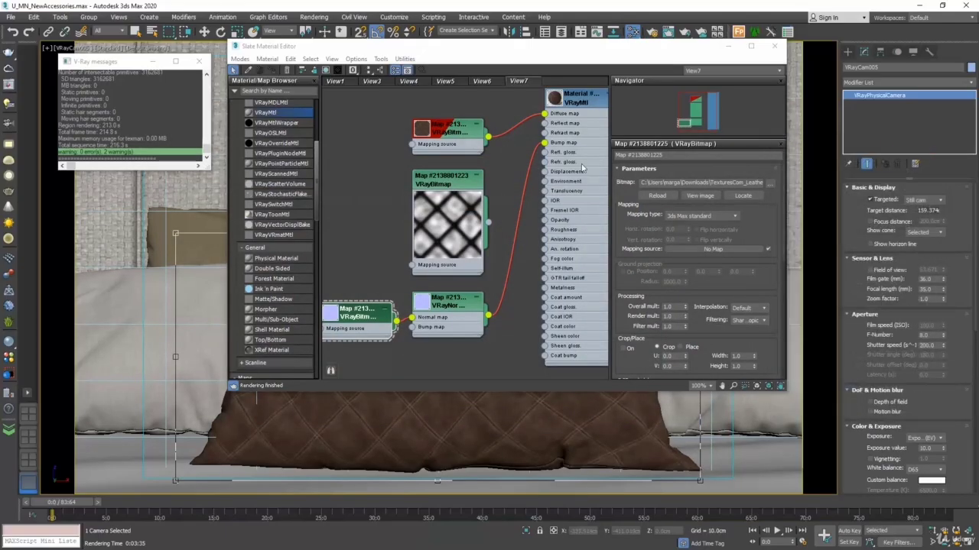
left_click_drag(544, 142, 520, 192)
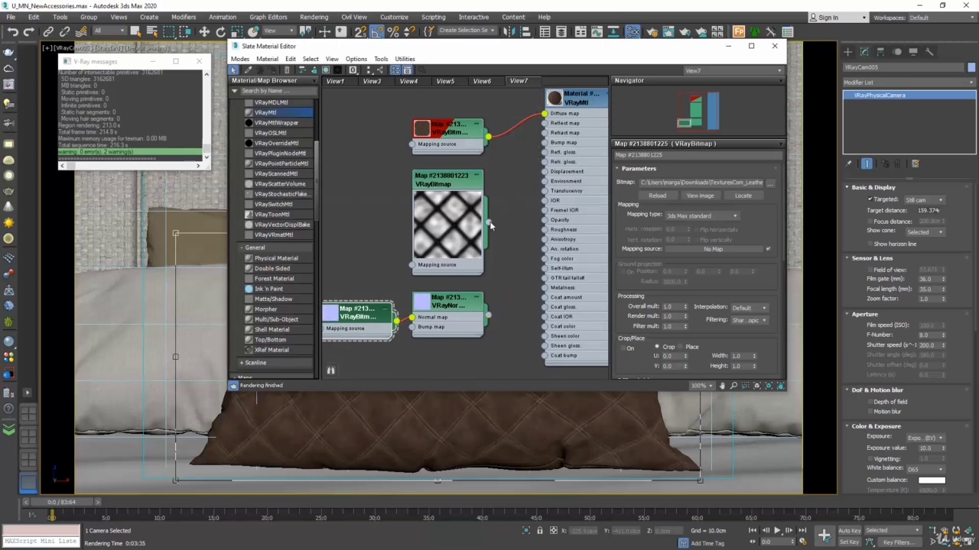
left_click_drag(488, 222, 544, 171)
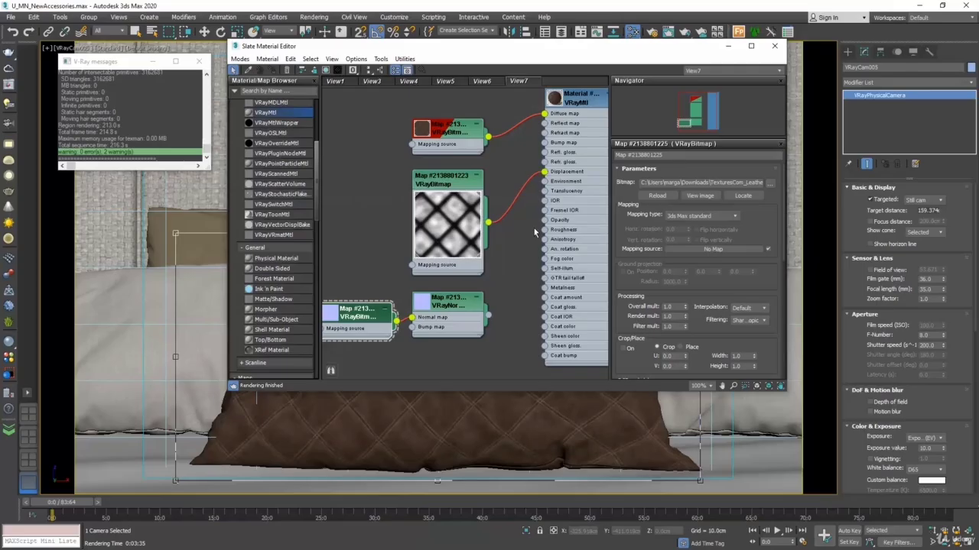
Step: Set the pillow material's Displace amount to 5 and render the cropped pillow
double_click(579, 100)
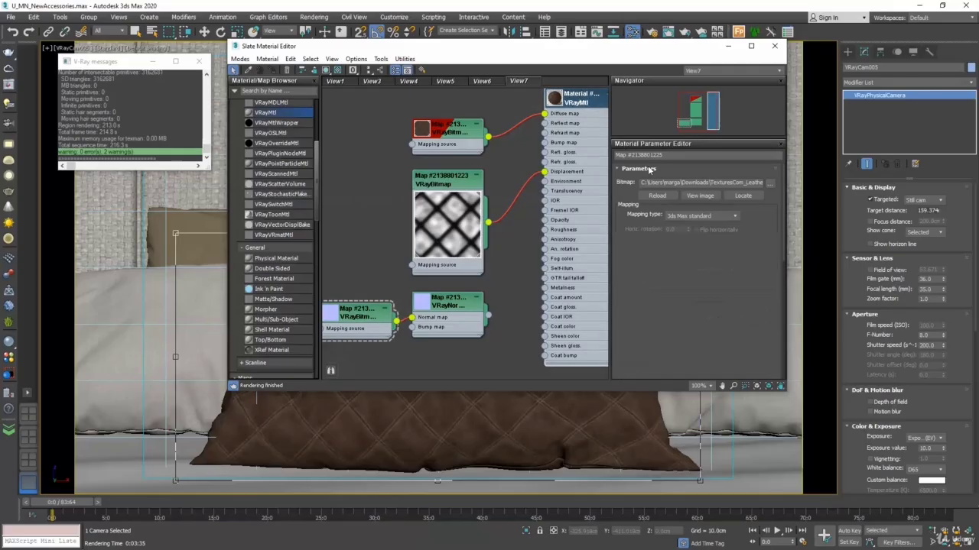
left_click_drag(782, 203, 781, 350)
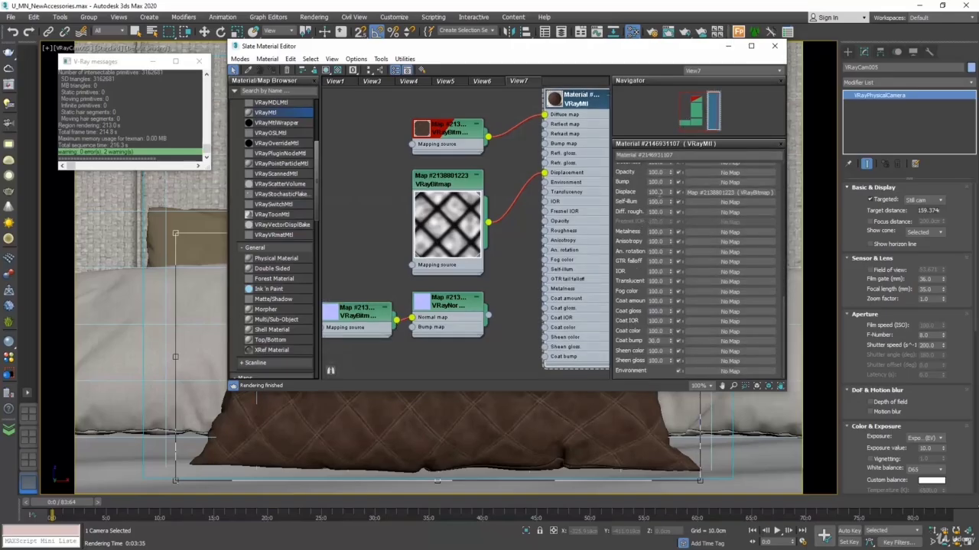
double_click(655, 192)
type("5")
key("Return")
left_click(685, 32)
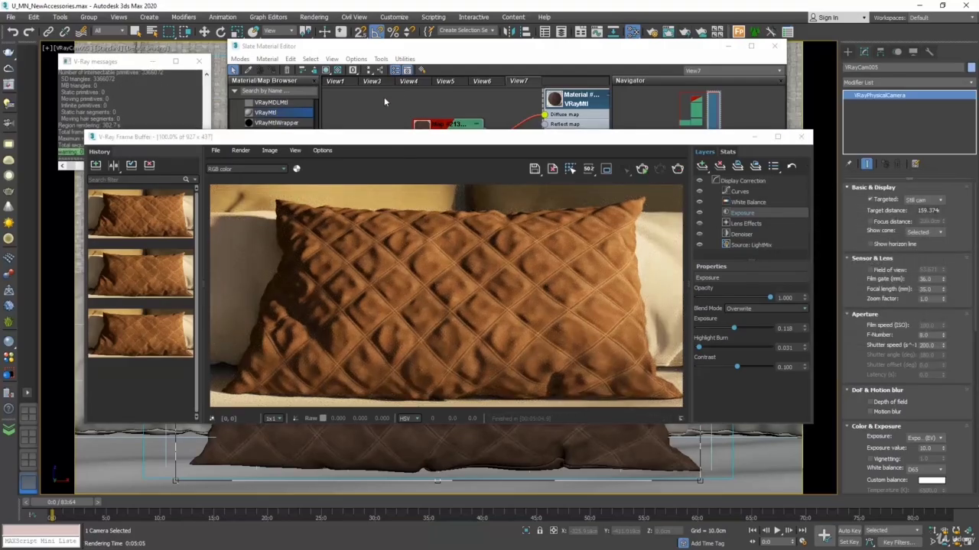
Step: Save the displacement render's effectsResult channel to the history and compare it side by side with the previous history render
left_click(271, 169)
left_click(253, 344)
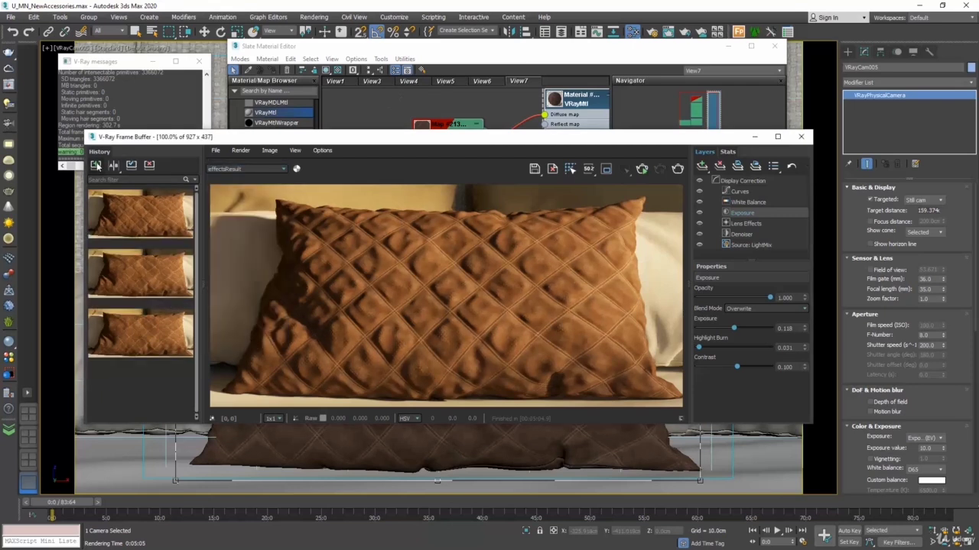
left_click(95, 166)
left_click(113, 166)
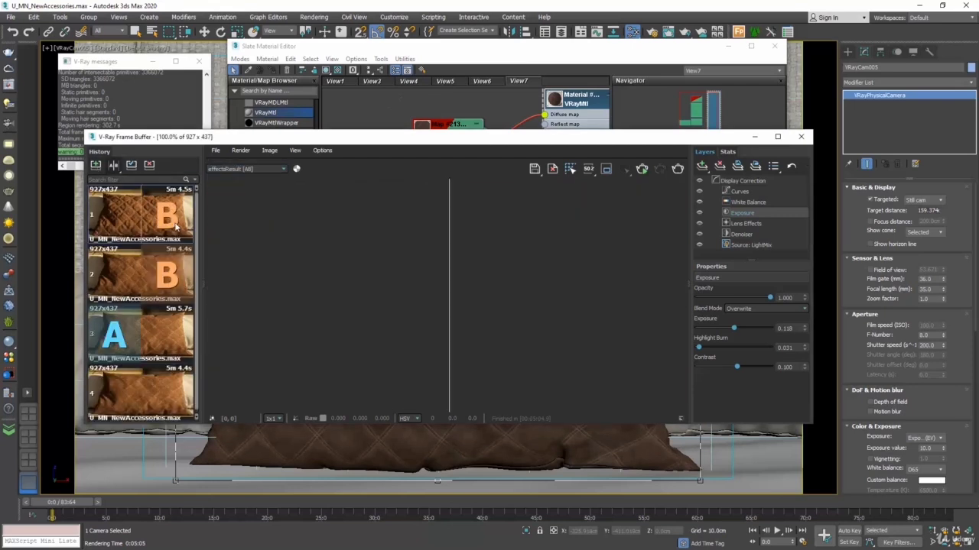
left_click(130, 264)
left_click_drag(453, 253, 451, 217)
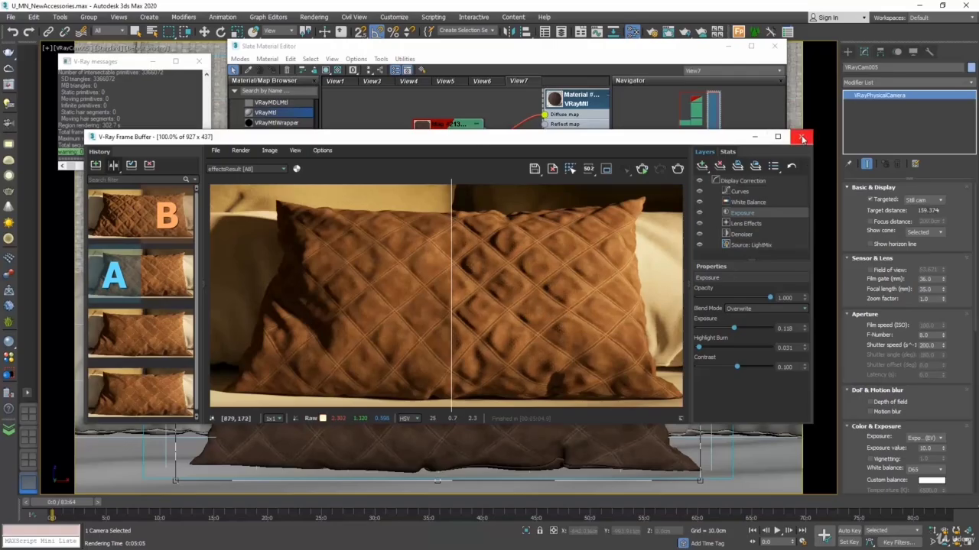
left_click(802, 138)
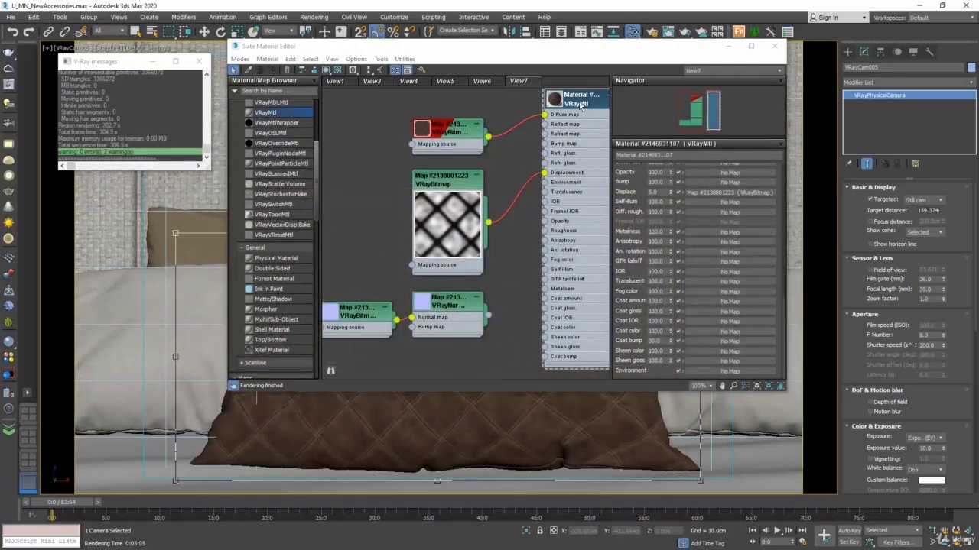
Step: Try a Displace amount of 100 in a test render of the cropped pillow and cancel the render before it completes
left_click_drag(661, 192, 616, 187)
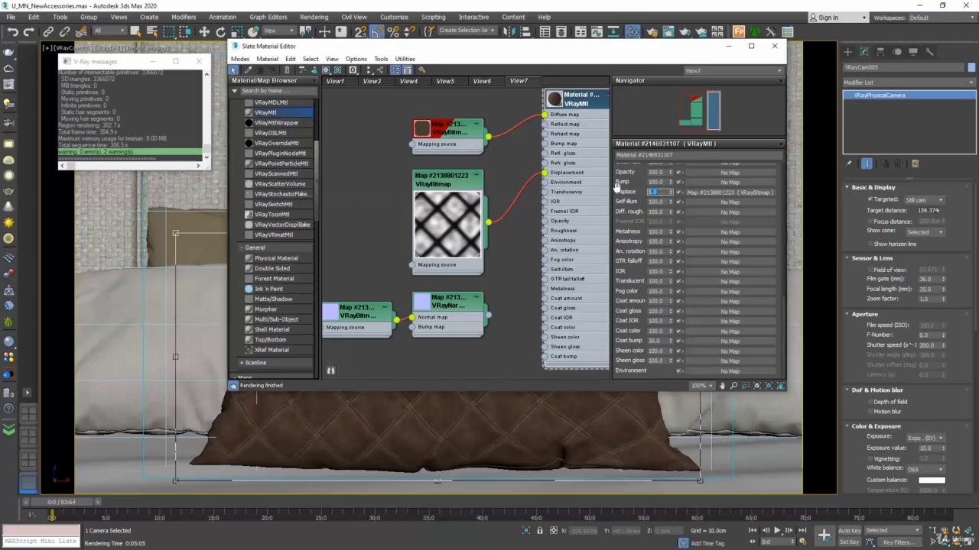
type("10")
key("Return")
left_click(774, 45)
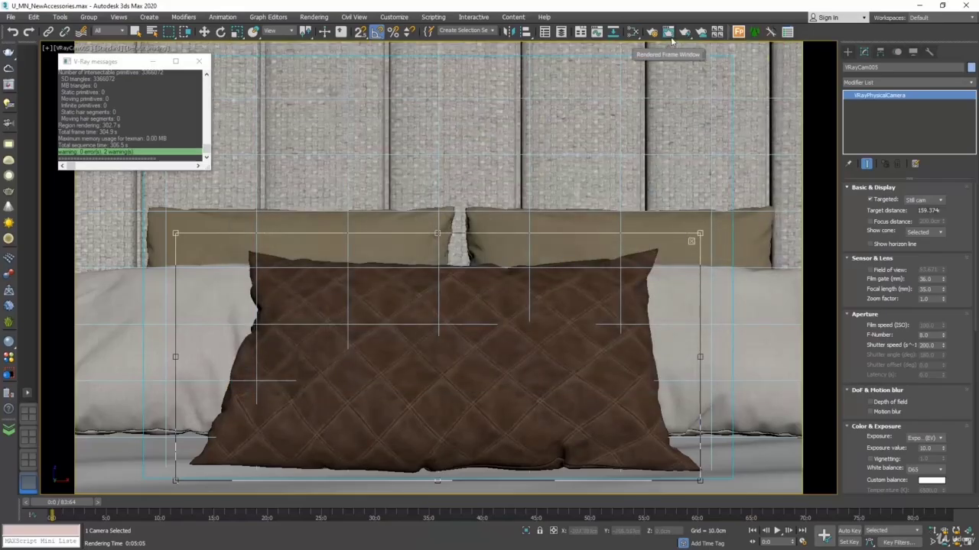
left_click(685, 33)
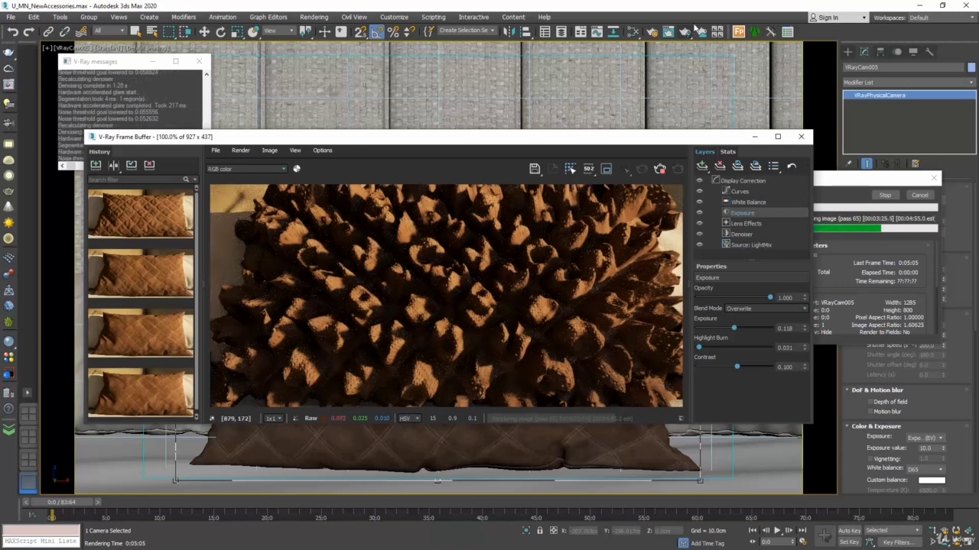
left_click(918, 196)
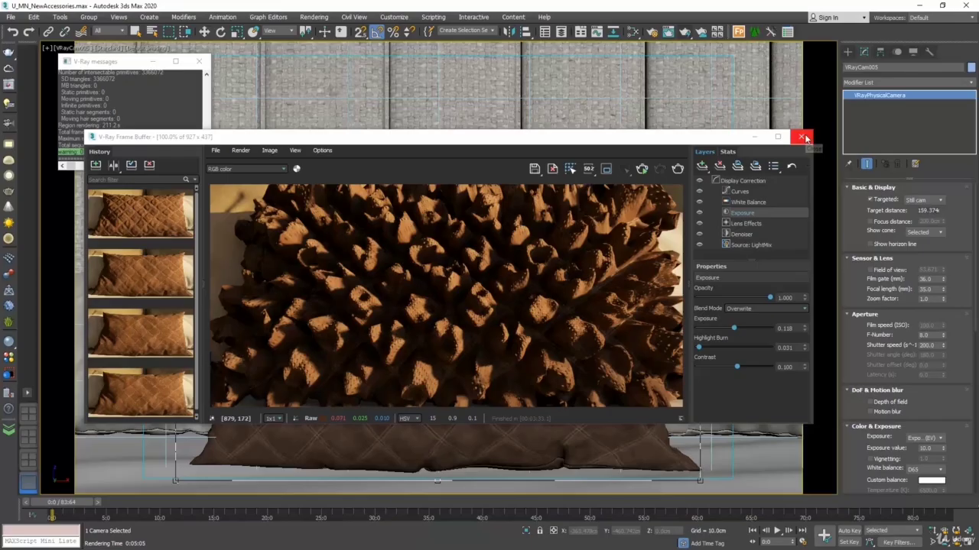
left_click(803, 137)
Step: Set the pillow material's Displace amount to 2 and render the cropped pillow
left_click(633, 31)
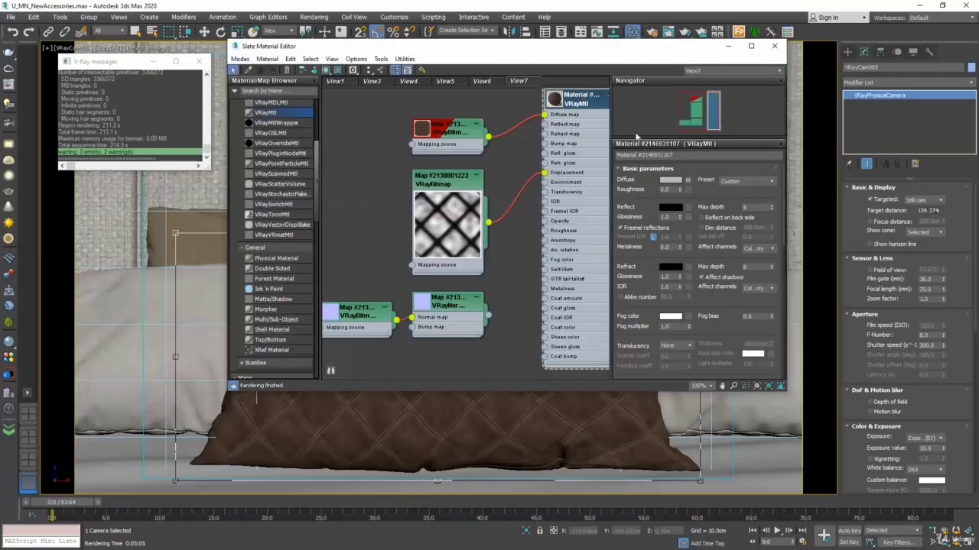
left_click(673, 169)
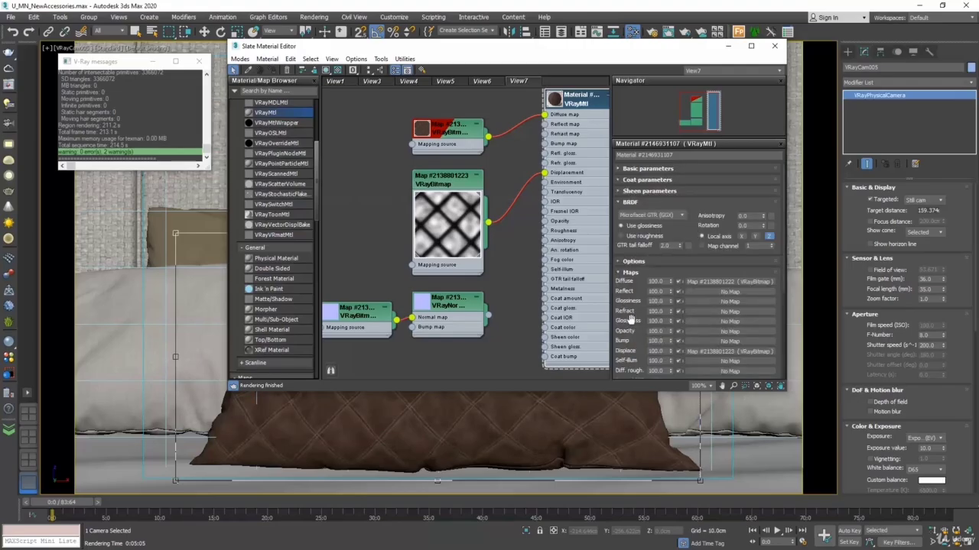
scroll(631, 319, "down", 5)
left_click_drag(667, 242, 628, 240)
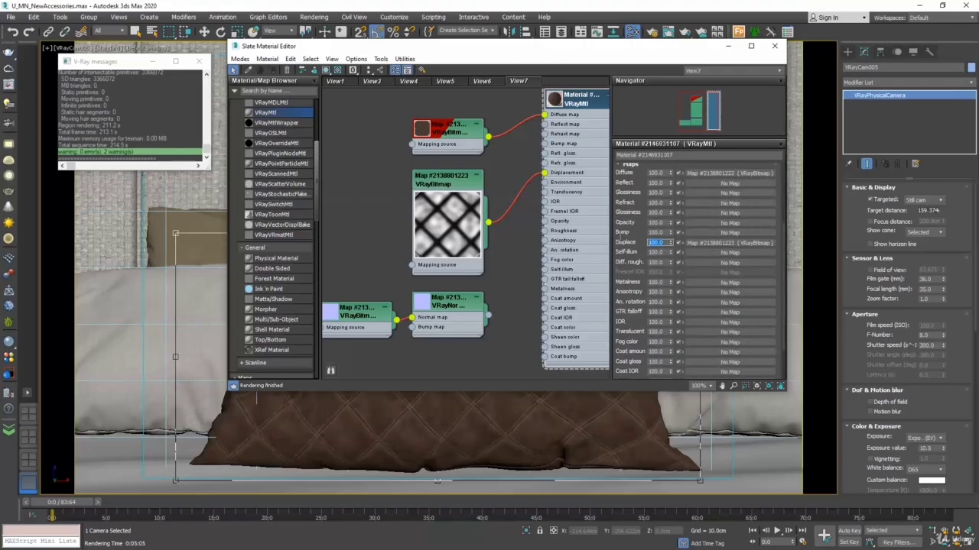
type("2")
key("Return")
left_click(773, 45)
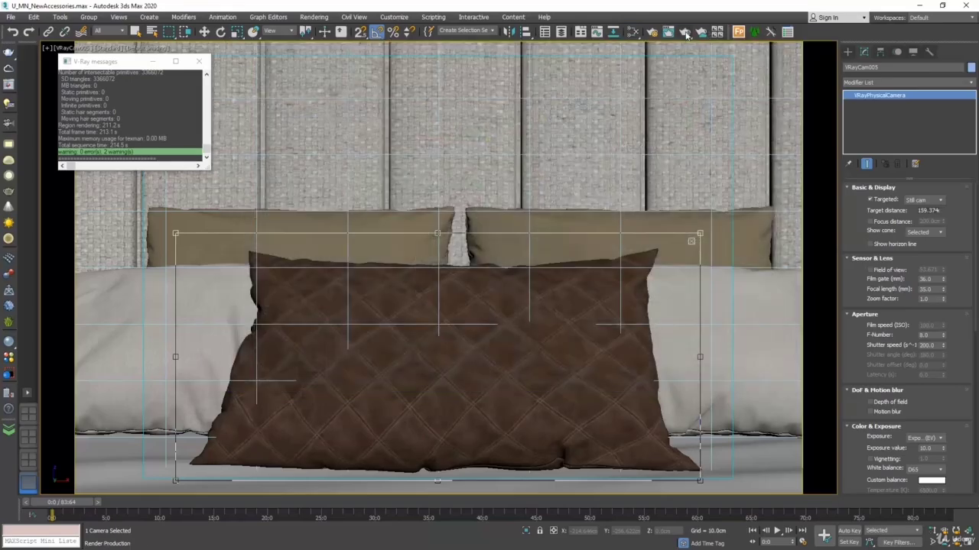
left_click(685, 33)
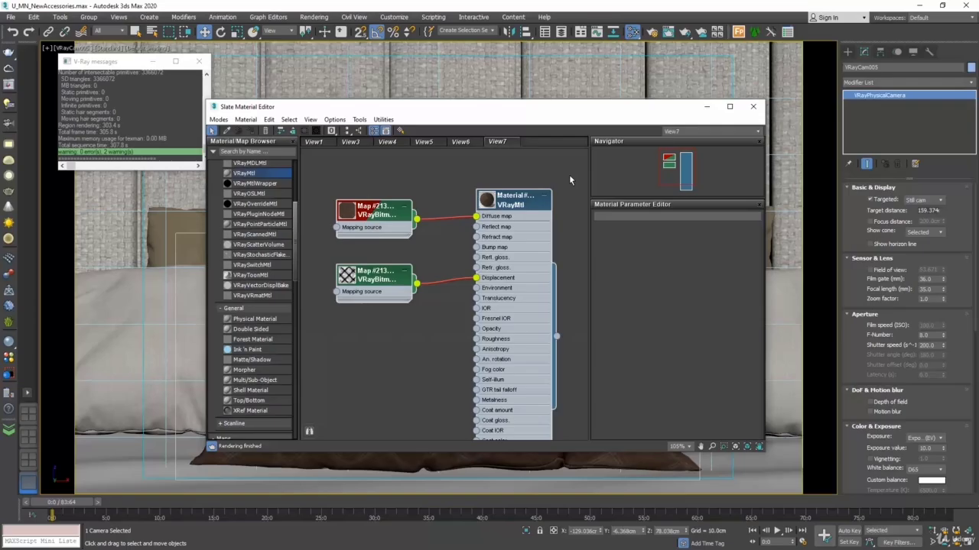
Step: Clear the leather material's nodes from View7 and pick the material back from the central pillow in the viewport
left_click_drag(569, 164, 317, 393)
key("Delete")
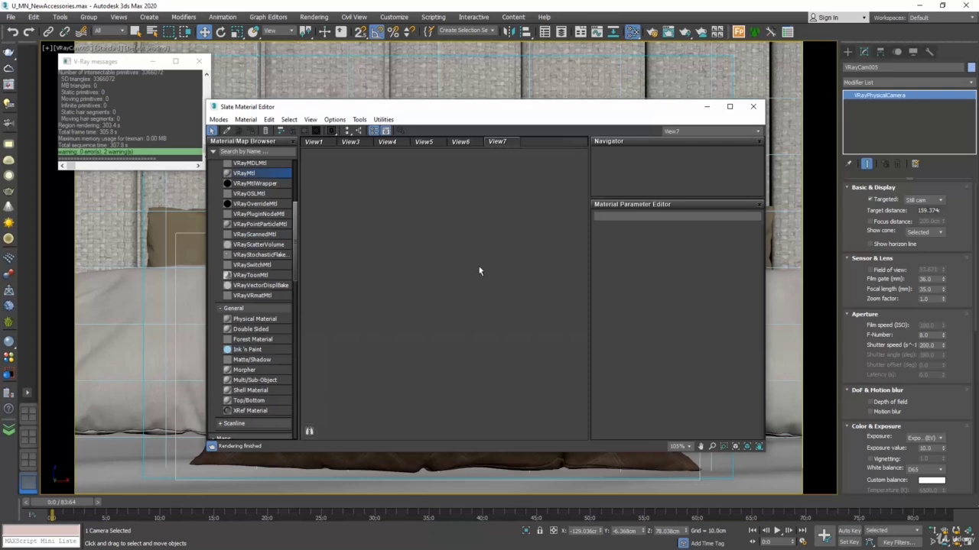
left_click_drag(325, 108, 628, 116)
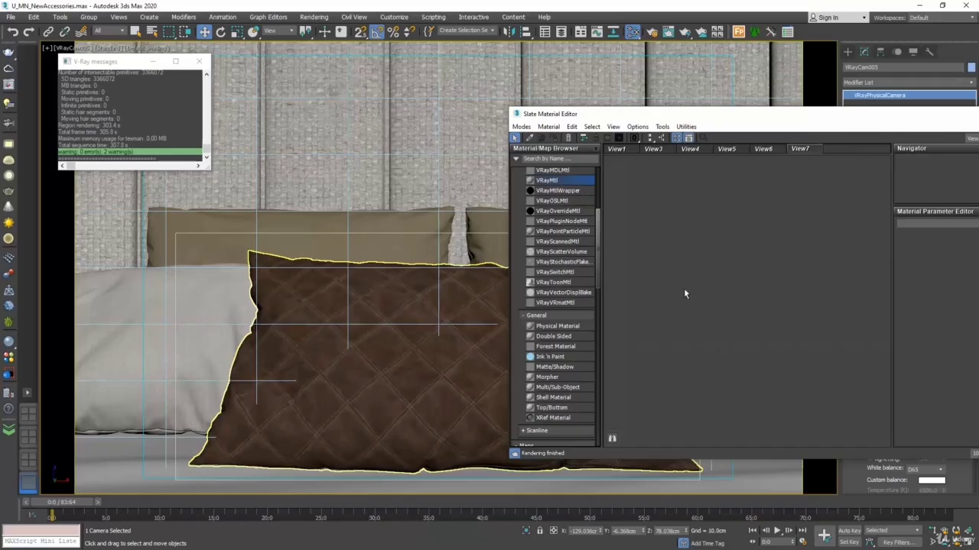
left_click(533, 138)
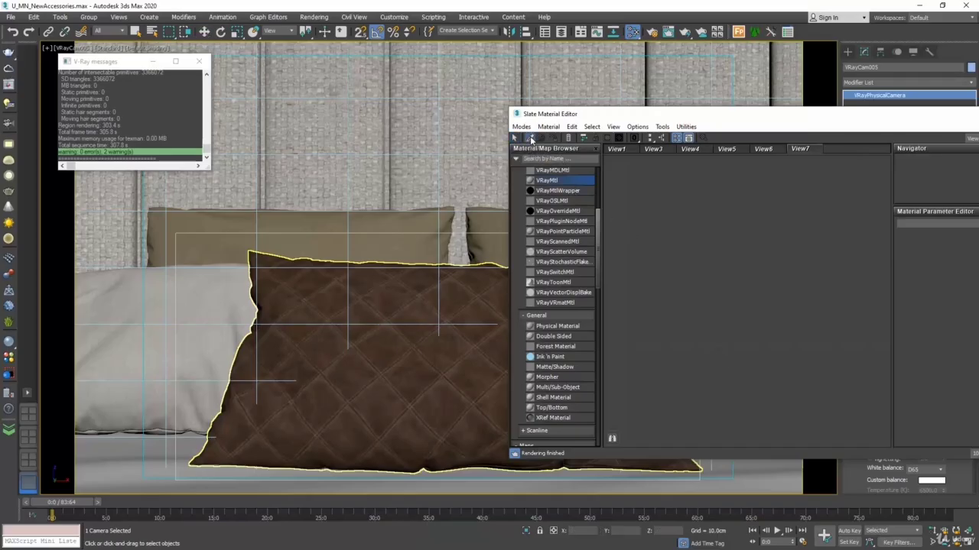
left_click(388, 344)
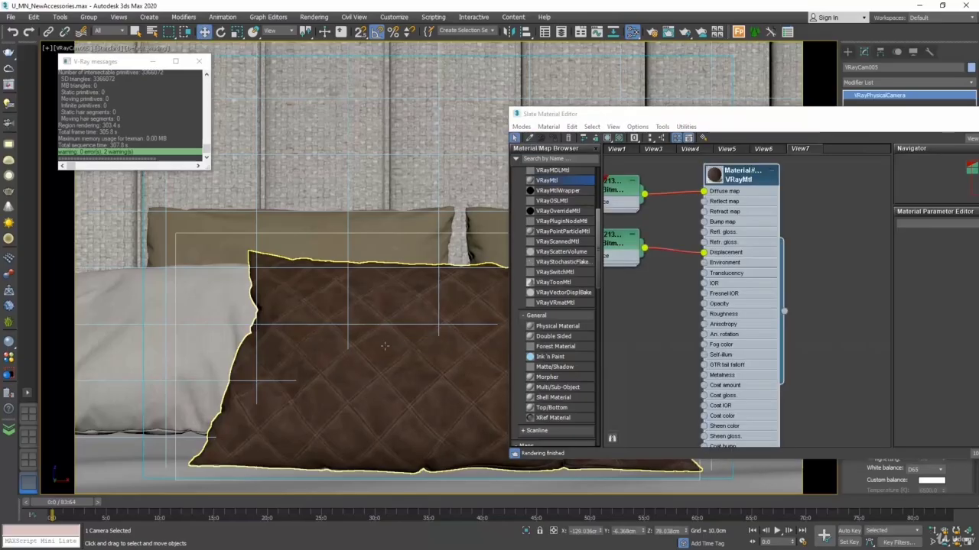
middle_click_drag(654, 317, 734, 350)
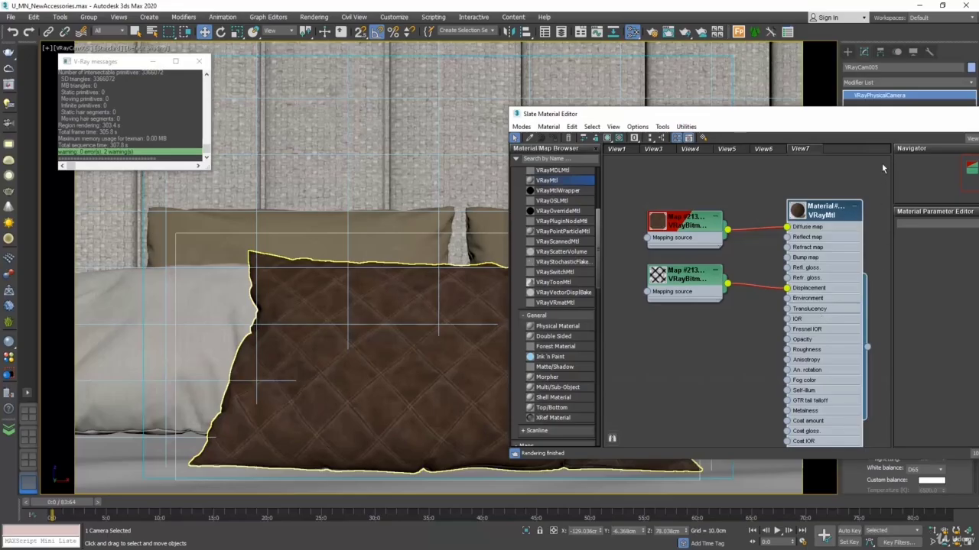
Step: Delete only the diffuse bitmap node from the pillow material and undo the deletion
left_click_drag(882, 163, 617, 345)
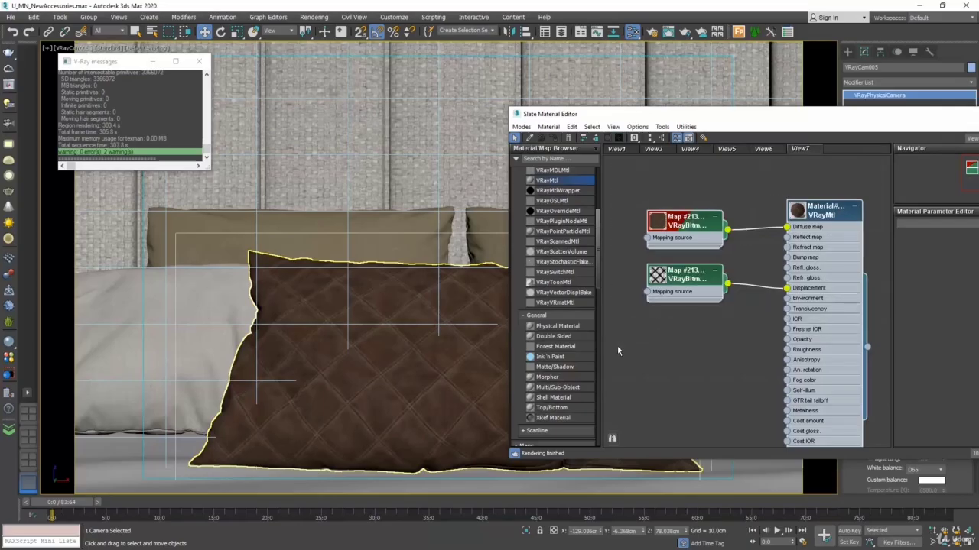
left_click(617, 346)
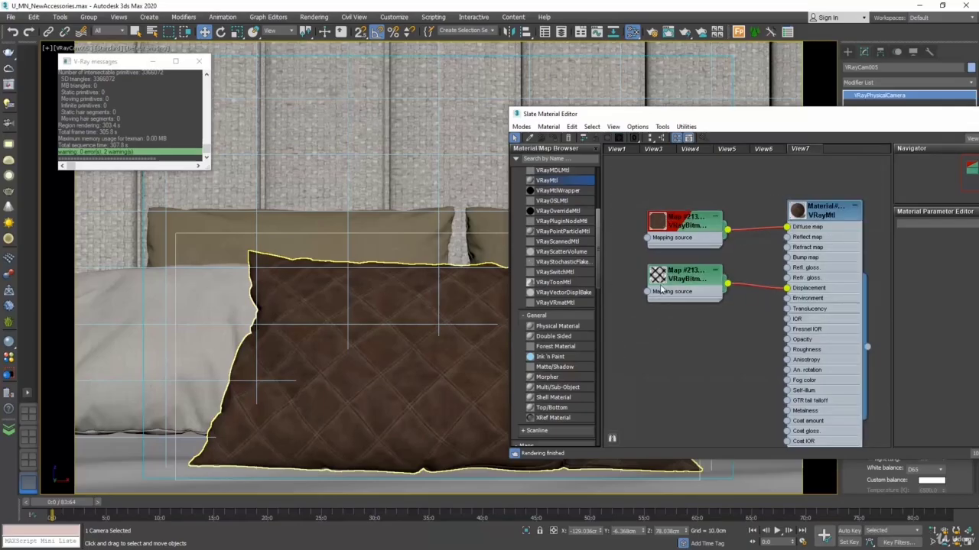
left_click(689, 220)
key("Delete")
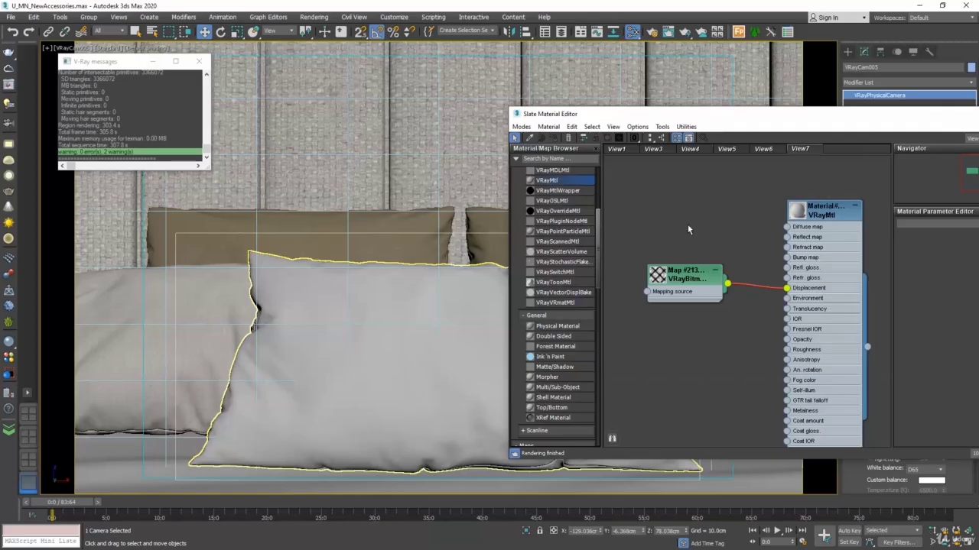
left_click(12, 32)
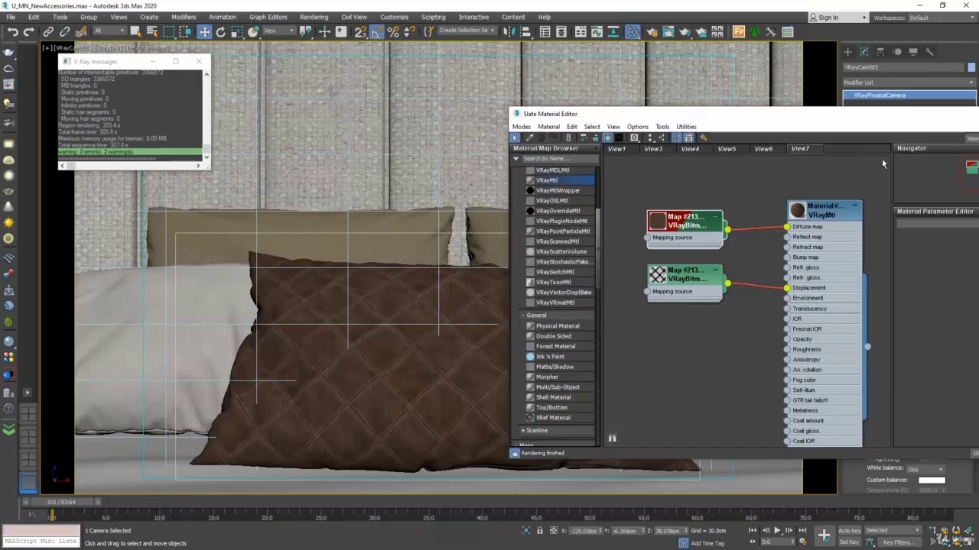
Step: Clear the complete pillow material tree from View7, including the VRayMtl and both bitmap nodes
left_click_drag(883, 163, 625, 409)
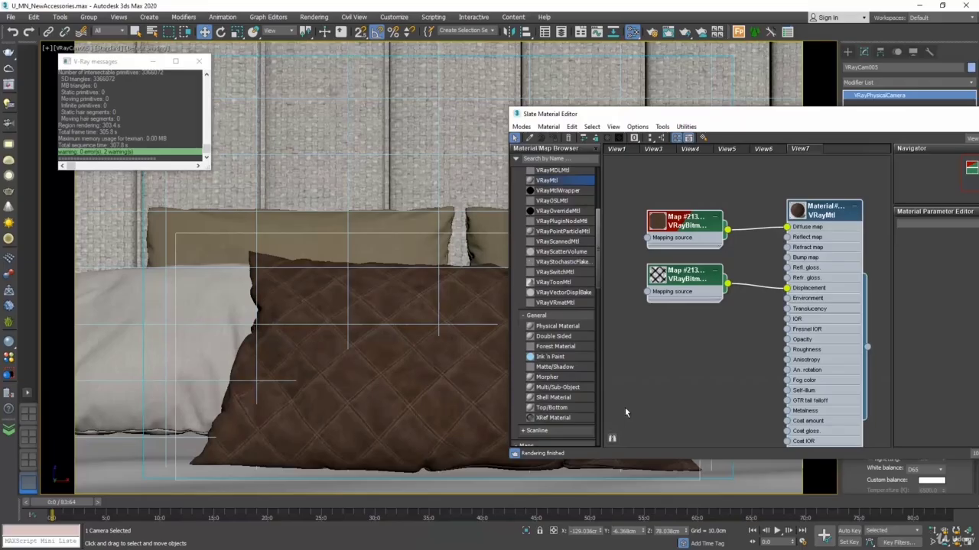
key("Delete")
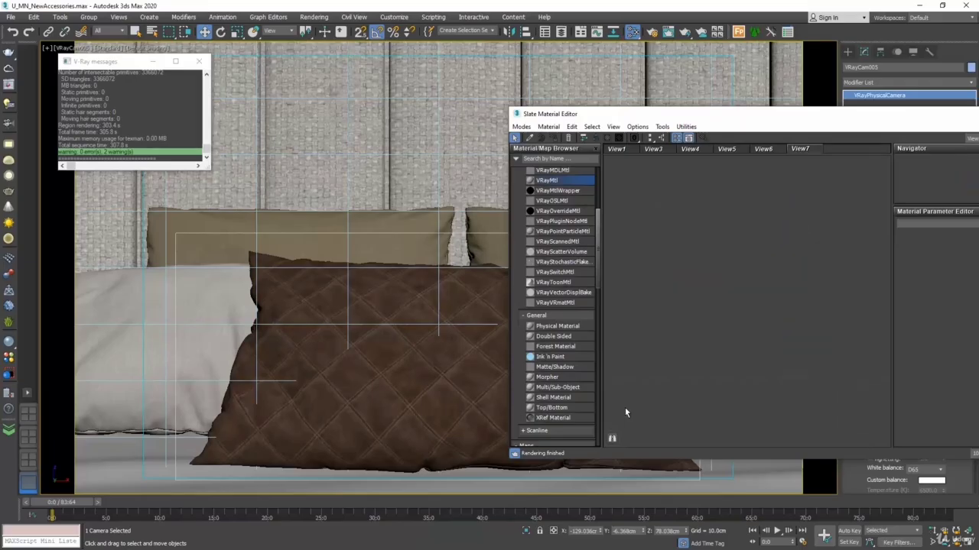